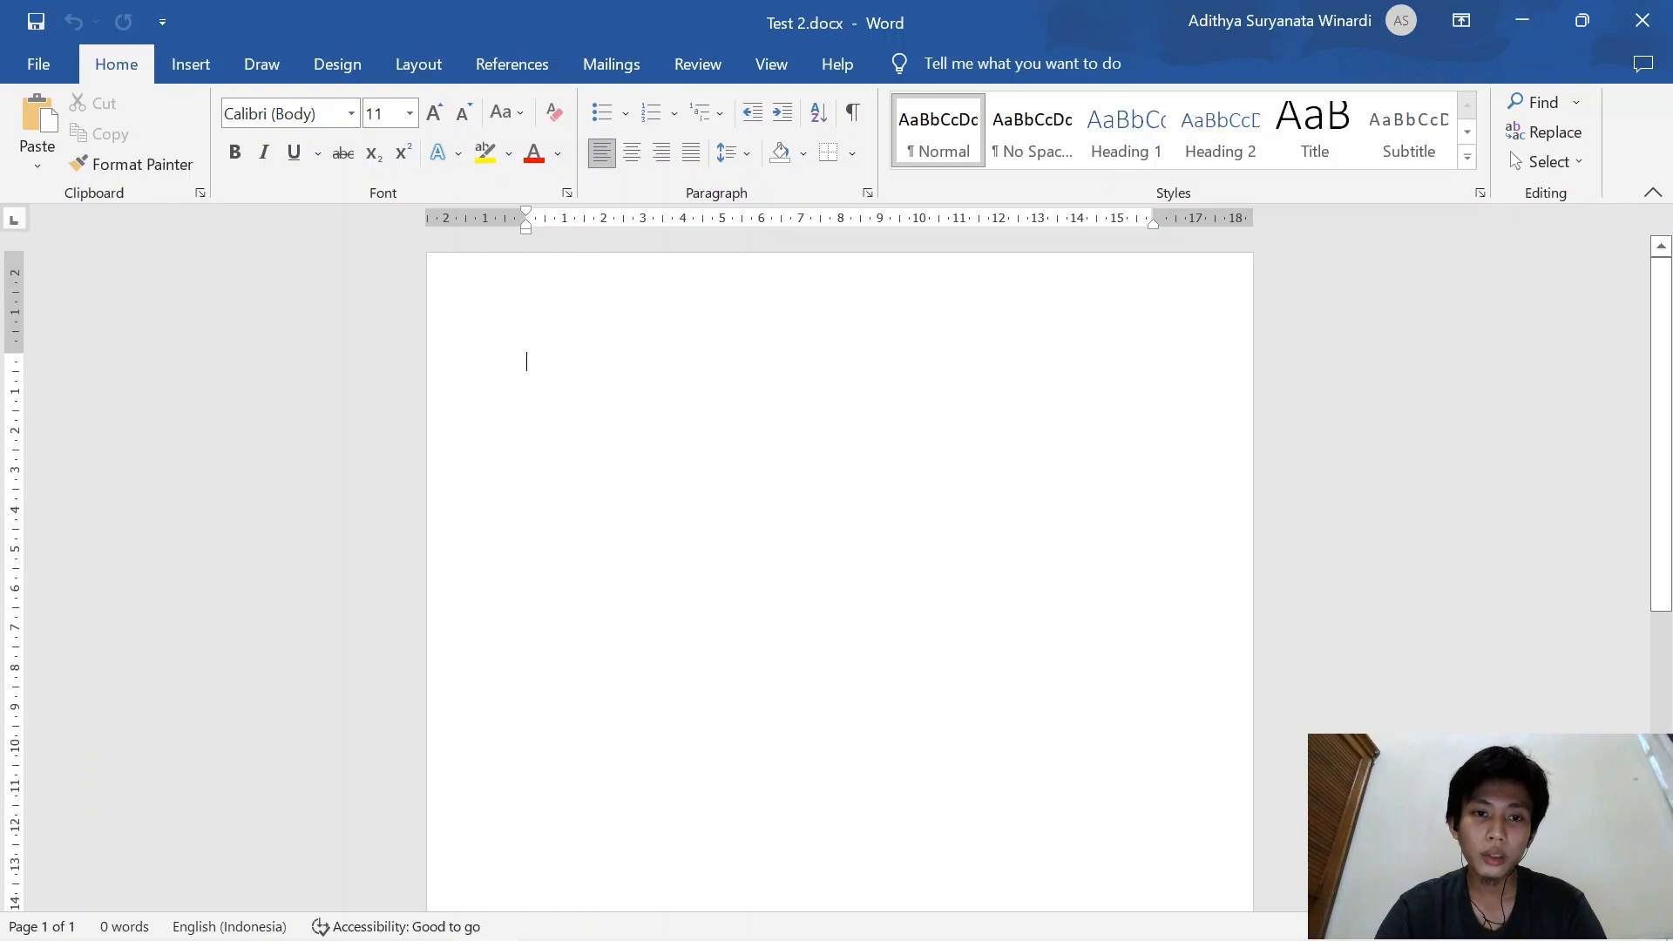
# Type 'Judul' at the top of the first page and apply the Heading 1 style
pyautogui.write('Judu')
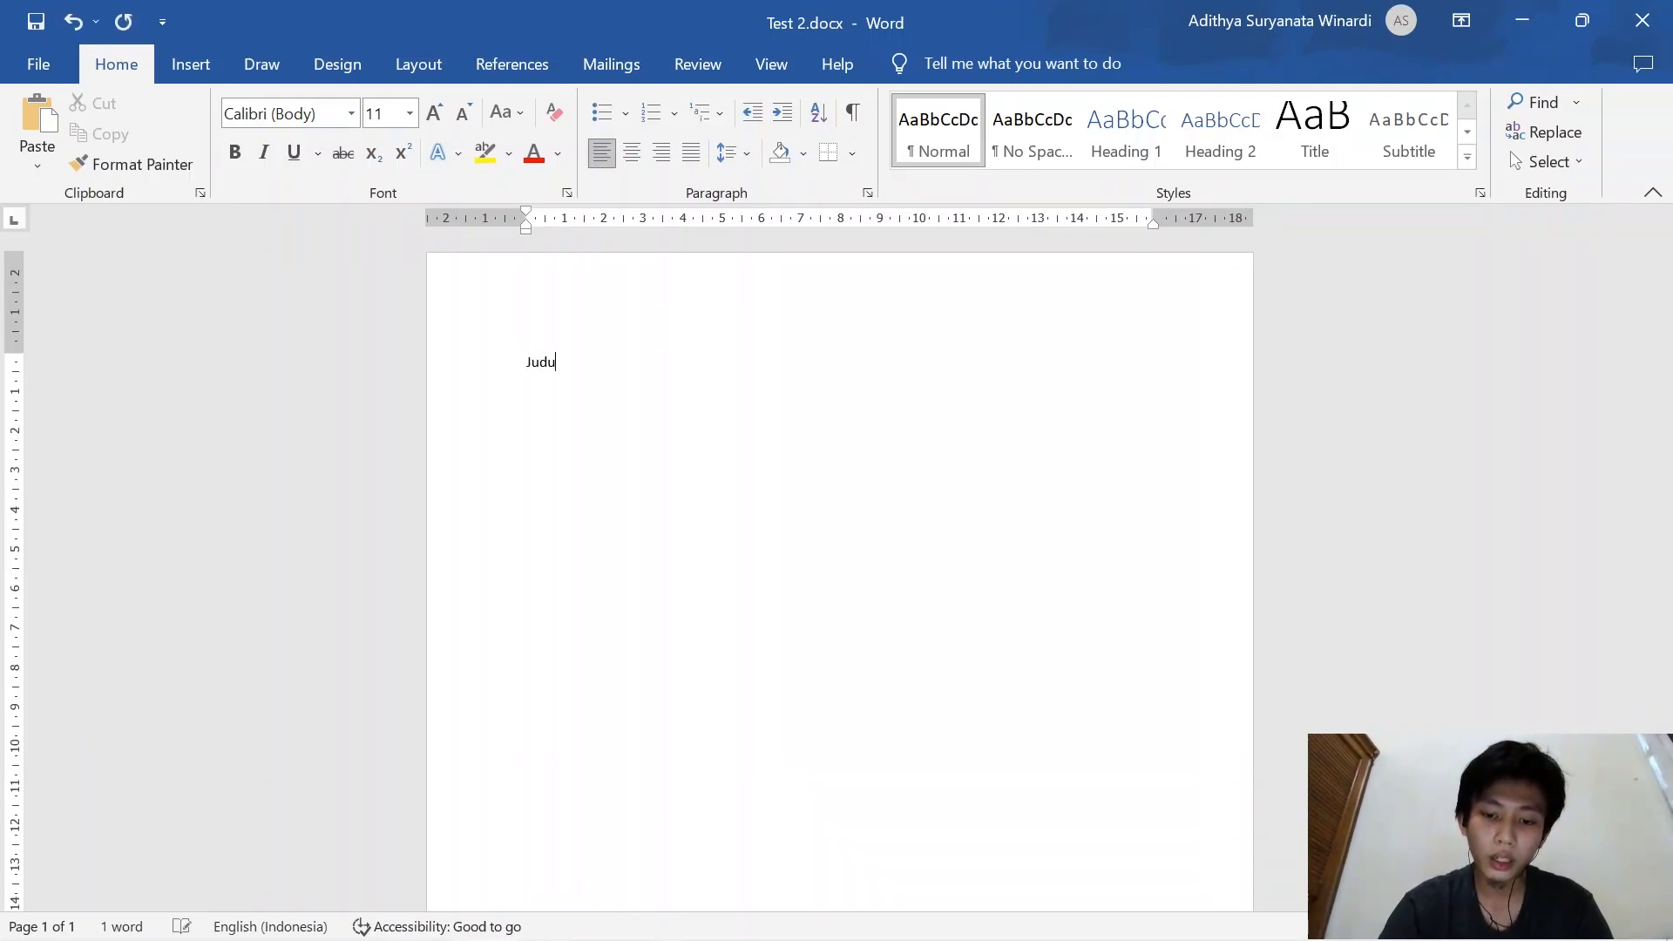
pyautogui.write('l')
pyautogui.hotkey('shift', 'Home')
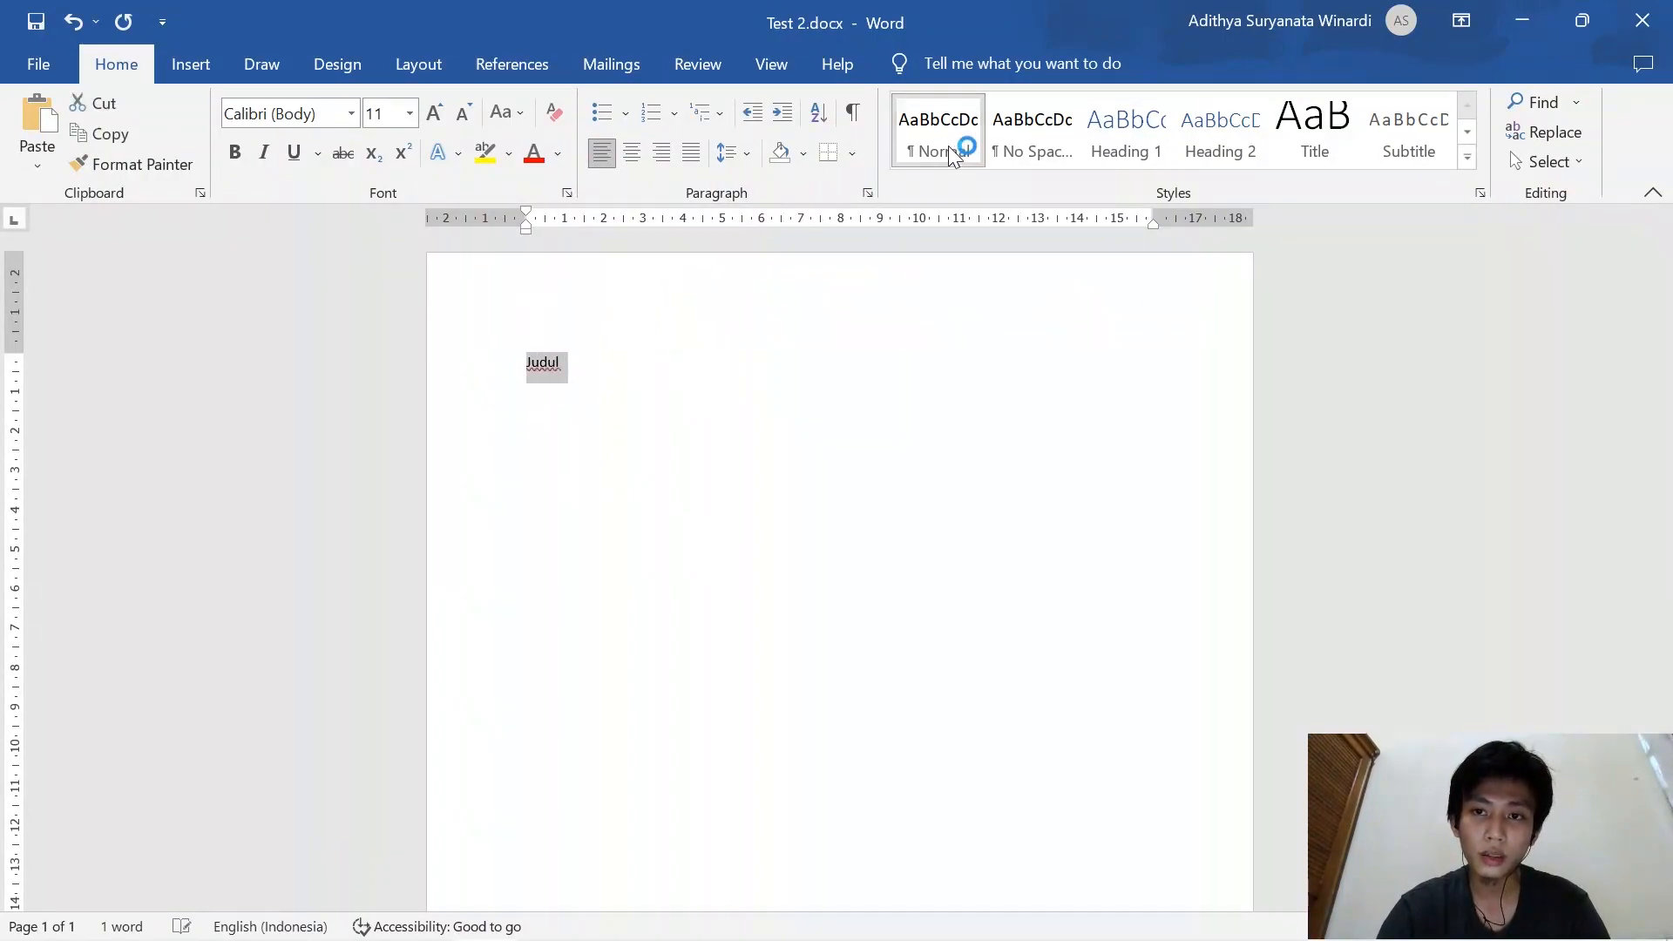
pyautogui.click(1105, 143)
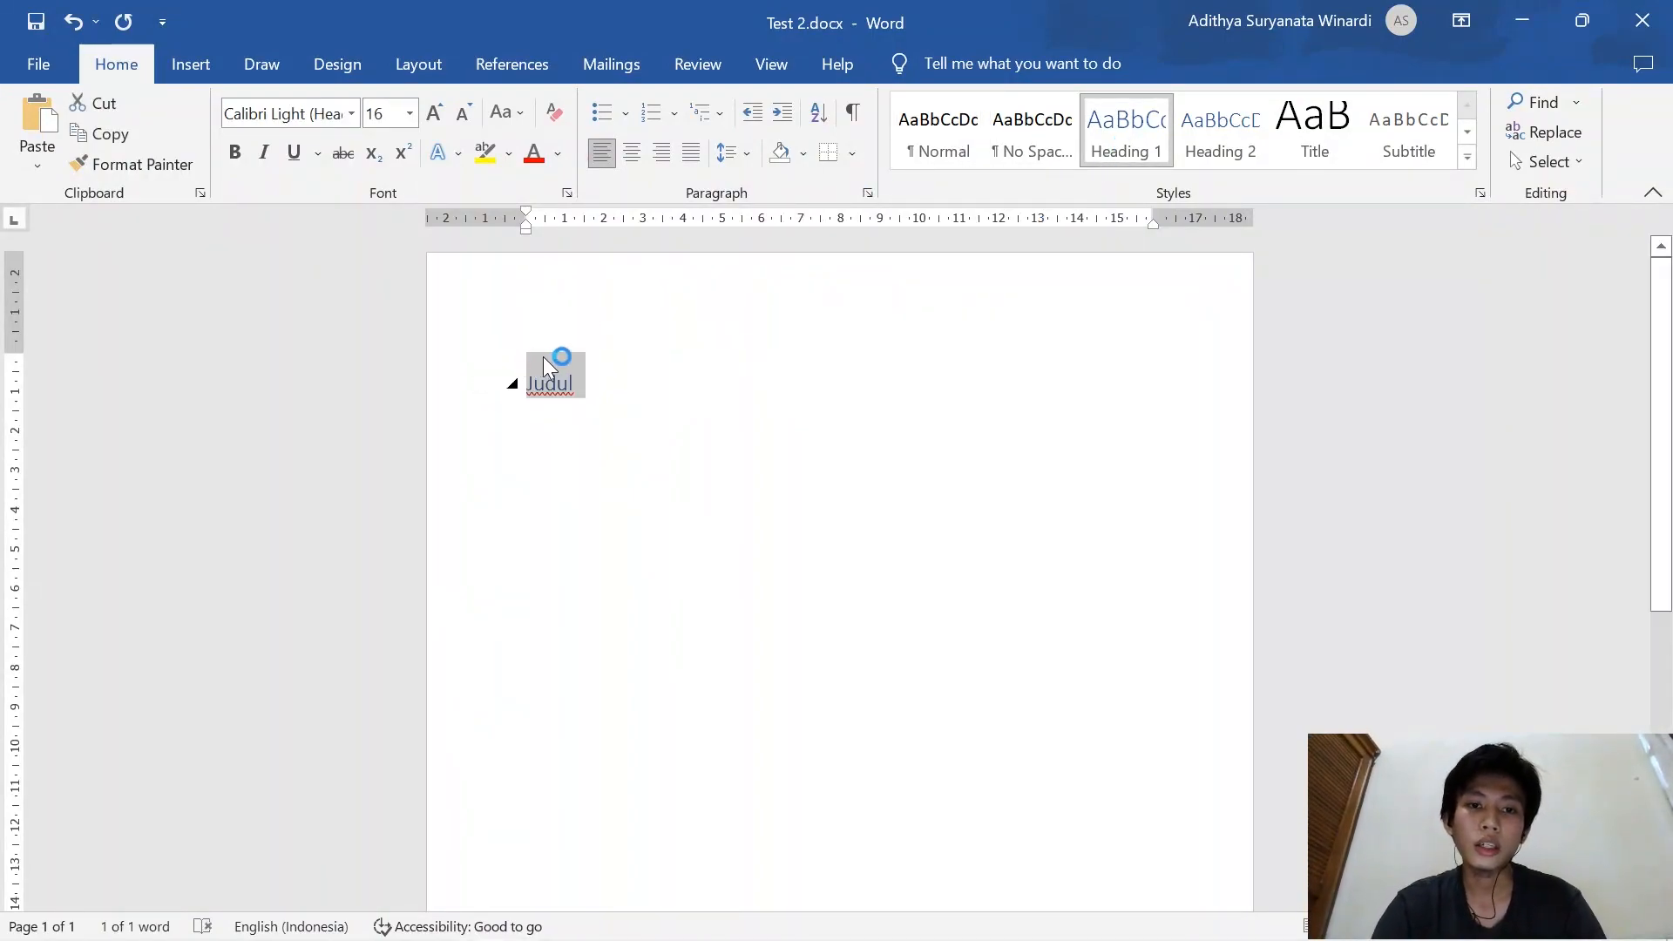
pyautogui.rightClick(1126, 132)
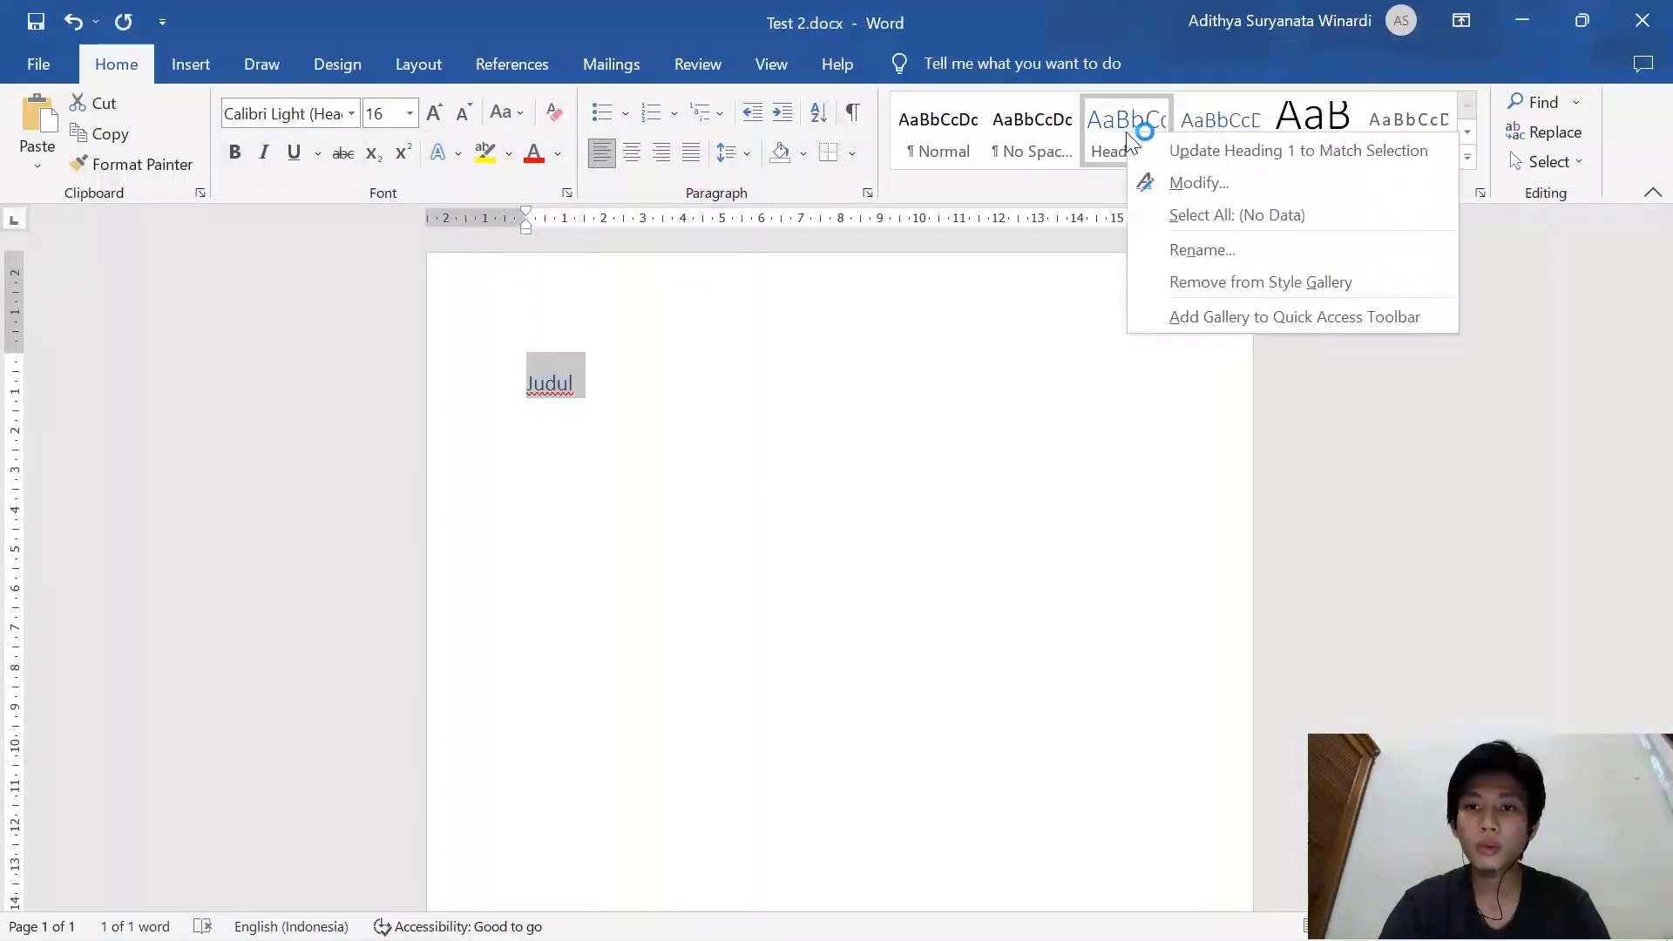
# Modify Heading 1 to Times New Roman 14 pt, bold, Automatic colour, centred
pyautogui.click(1199, 181)
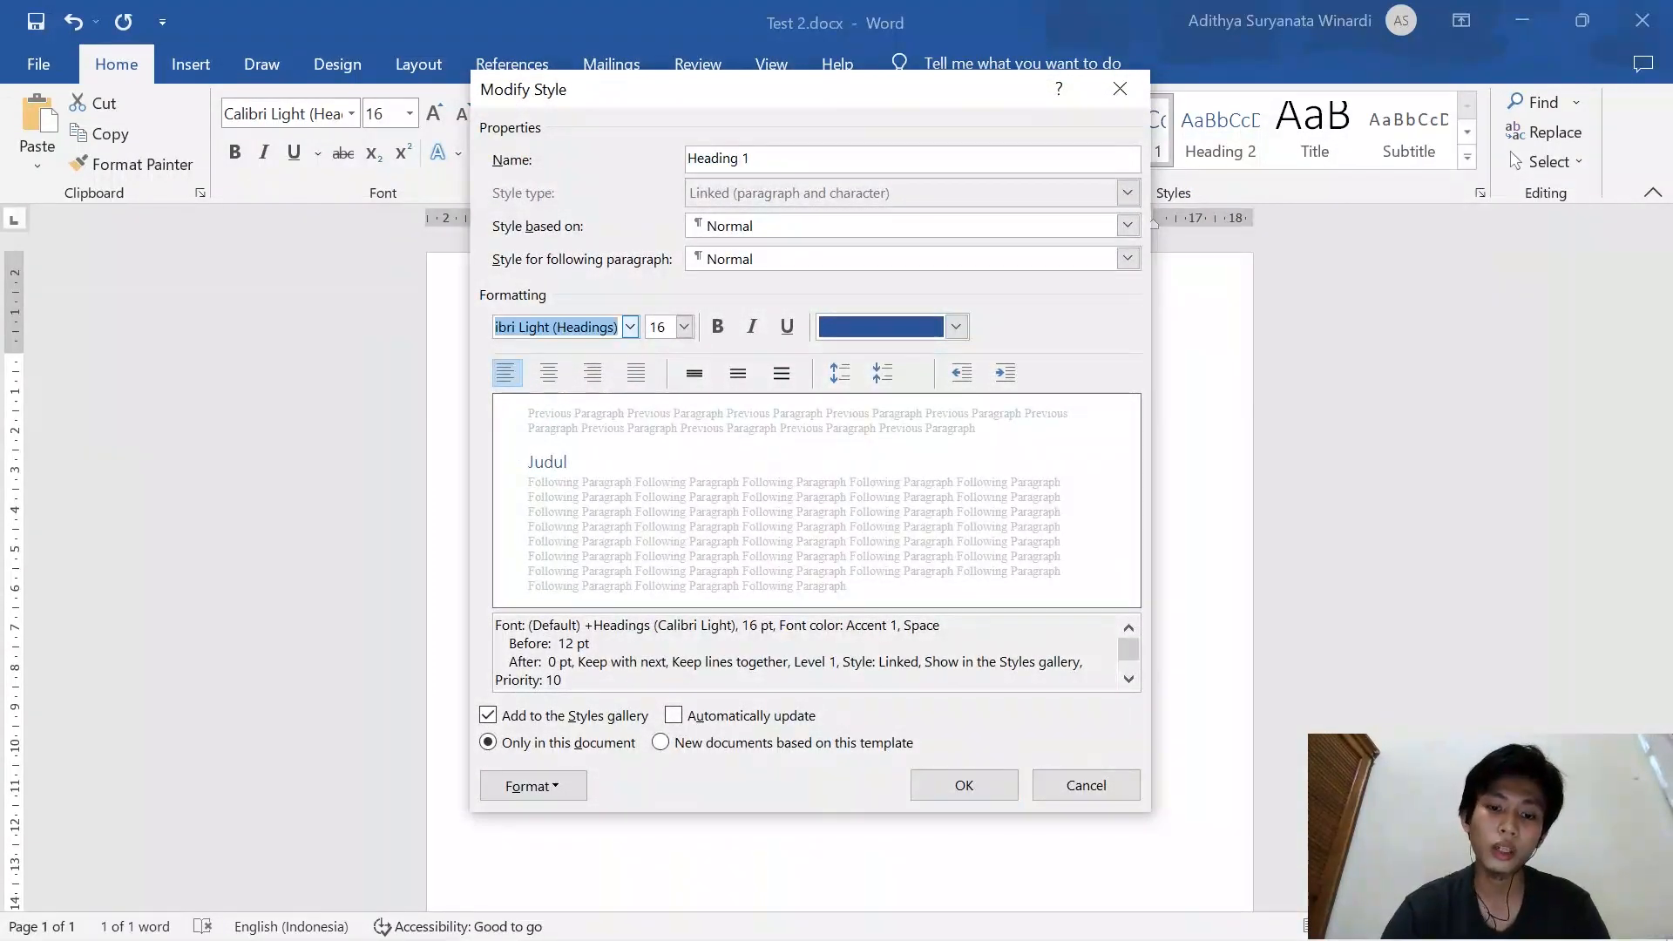
pyautogui.write('Times New Roman')
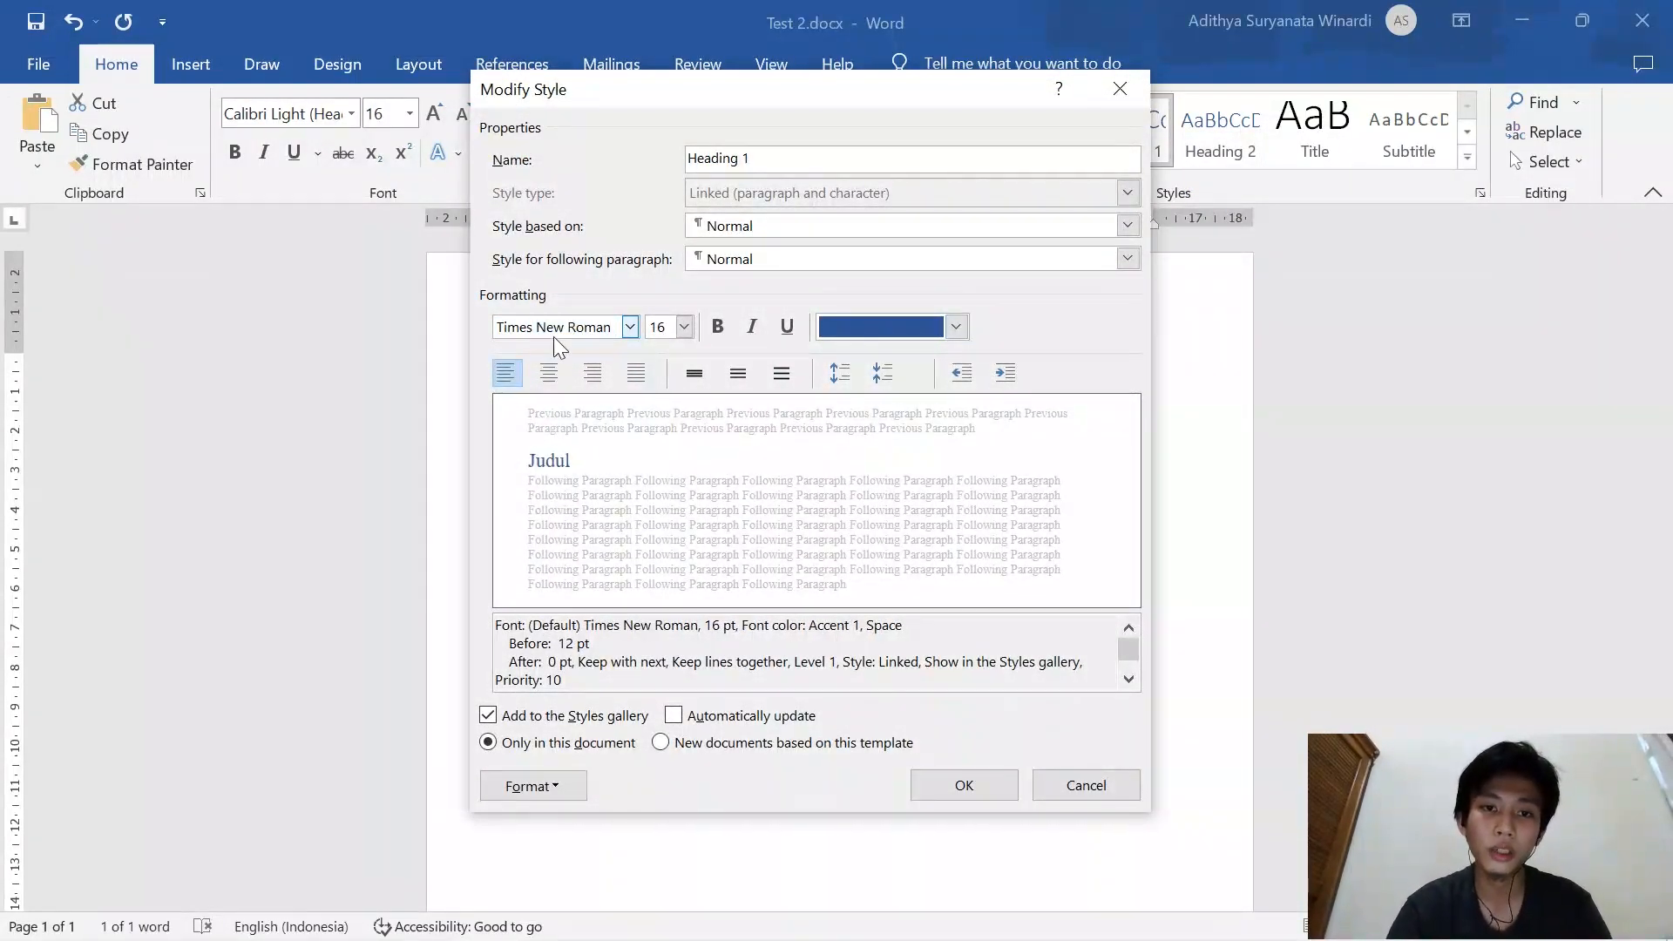
pyautogui.press('Tab')
pyautogui.write('14')
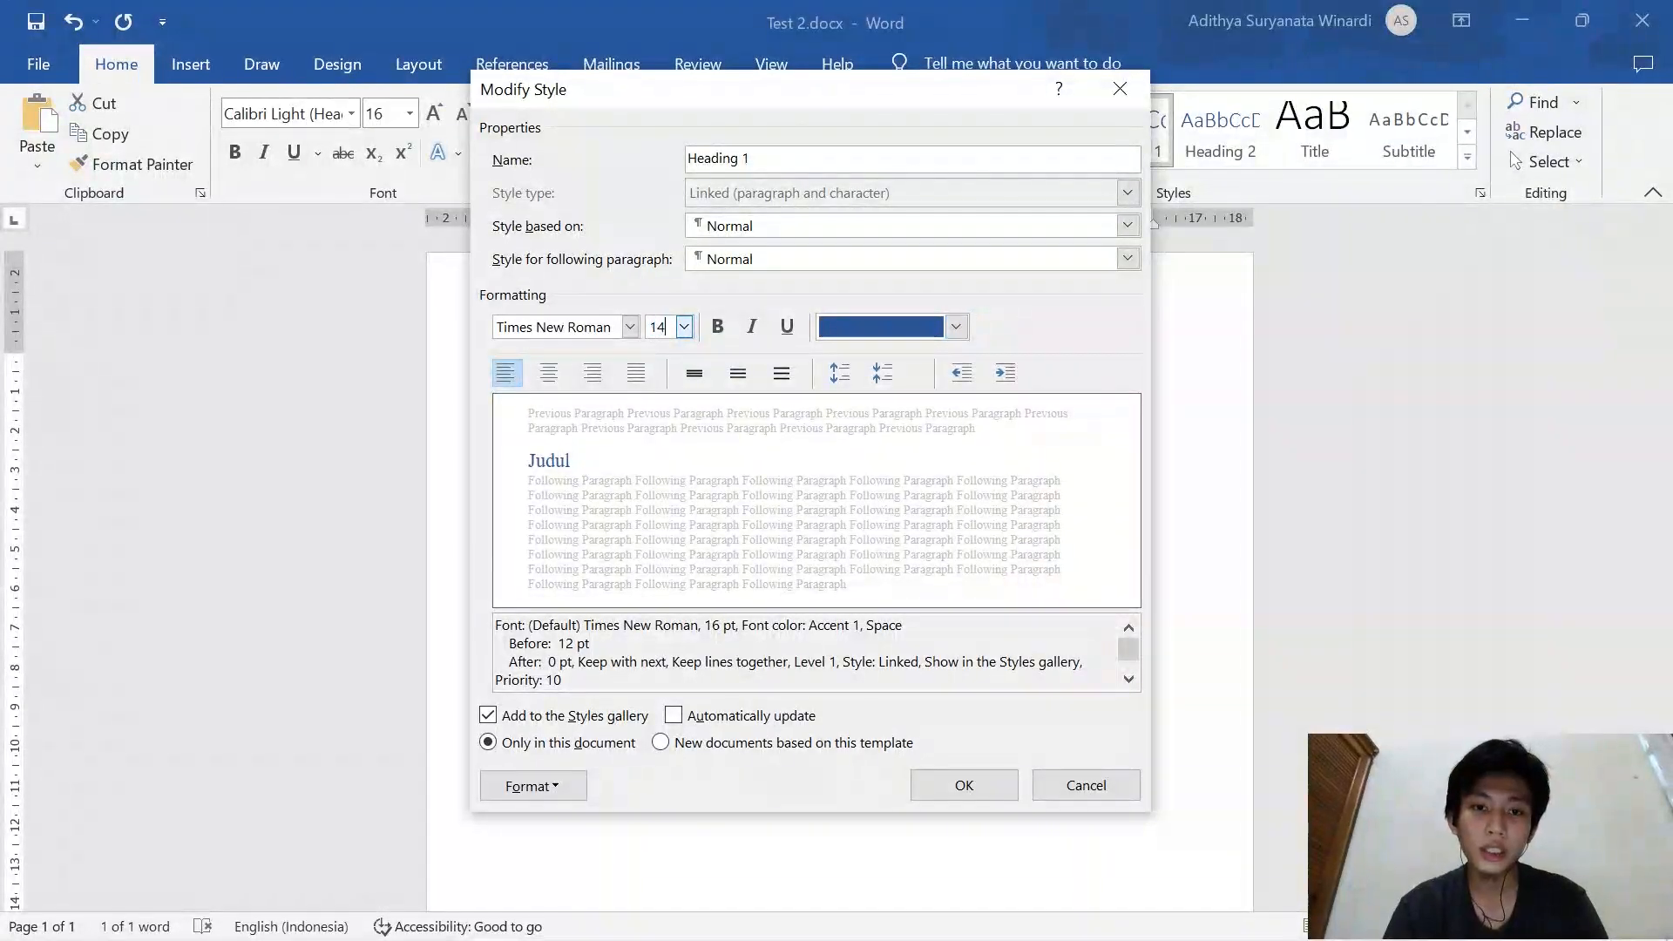
pyautogui.click(719, 325)
pyautogui.click(828, 325)
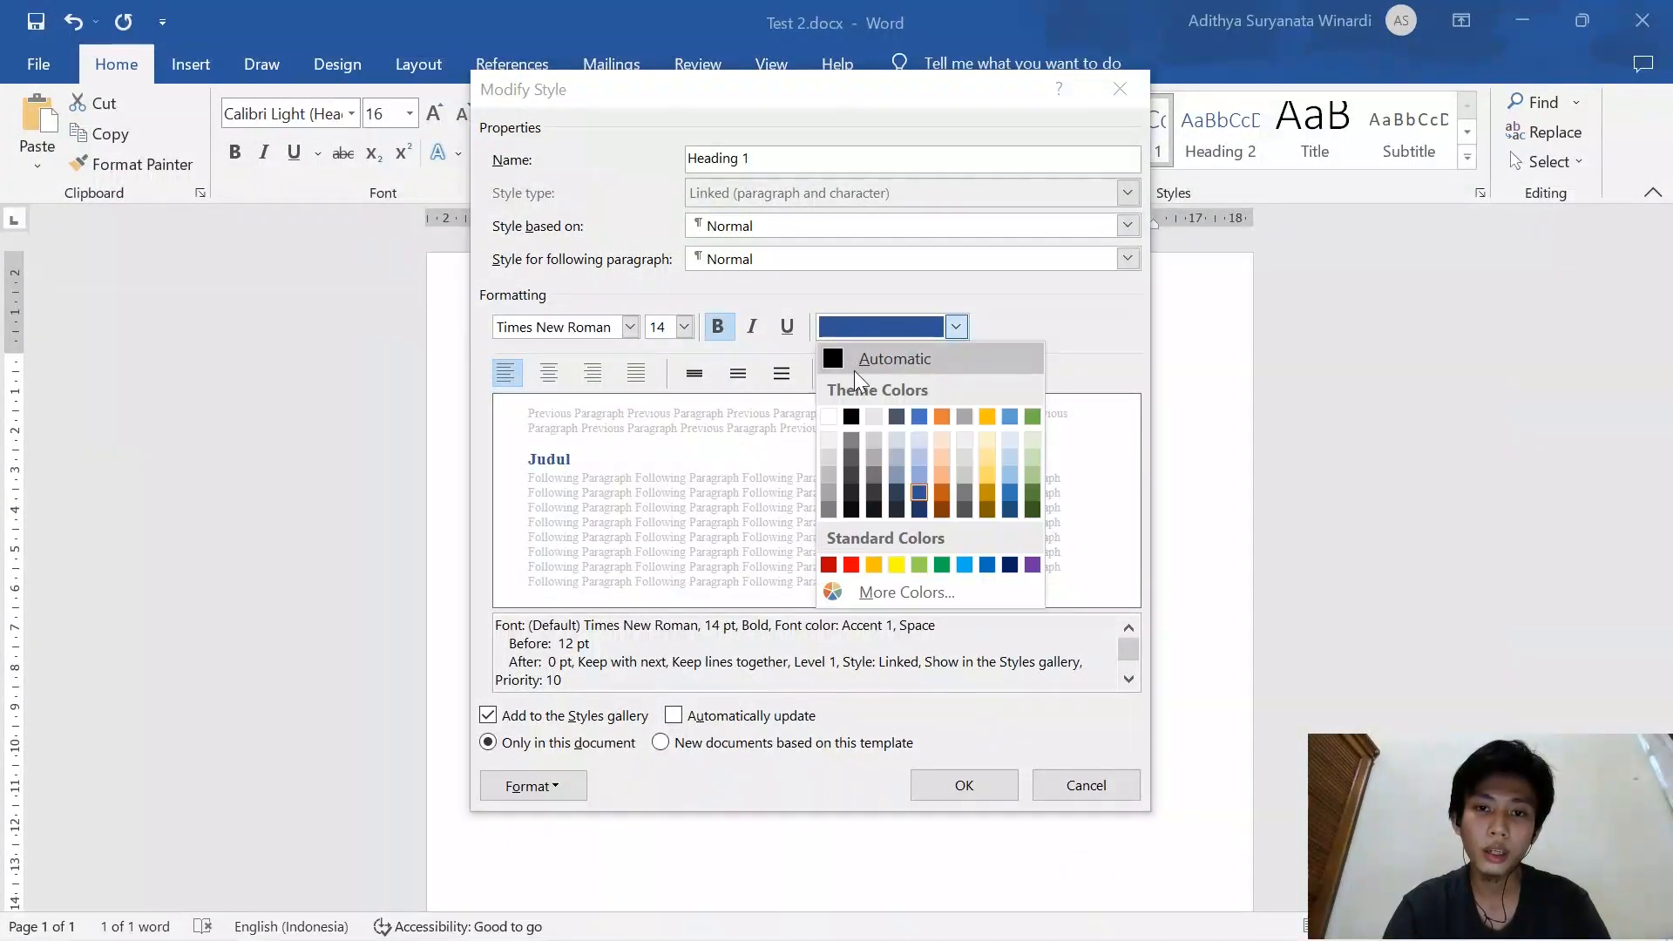
pyautogui.click(854, 359)
pyautogui.click(549, 373)
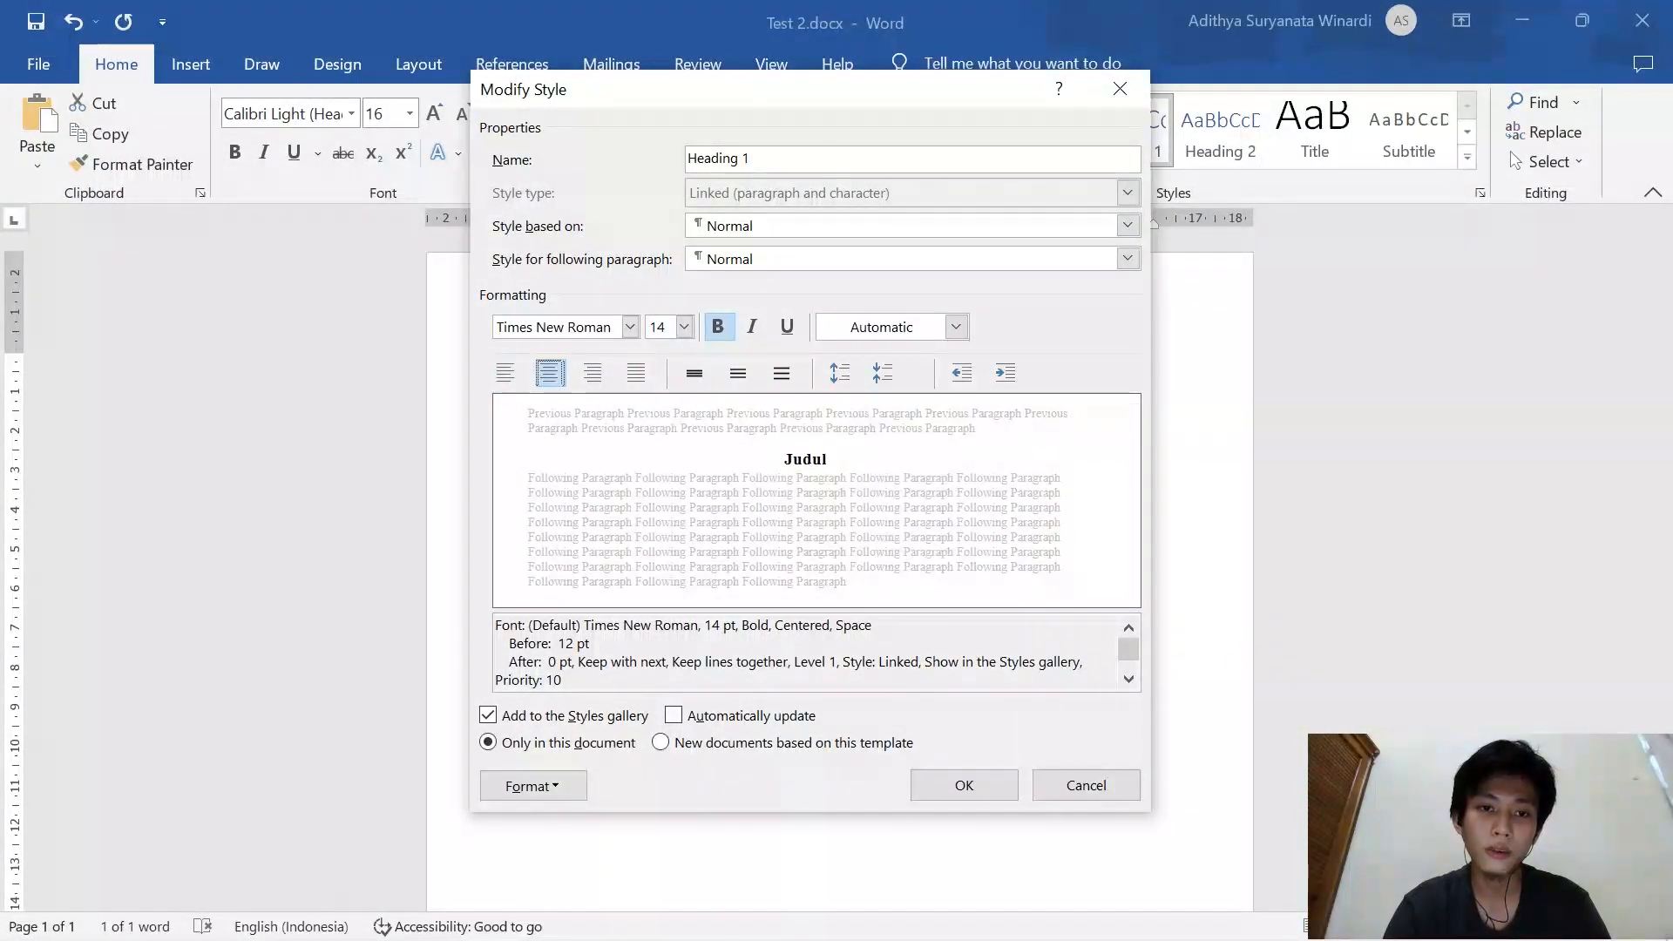
pyautogui.click(991, 786)
pyautogui.click(1002, 395)
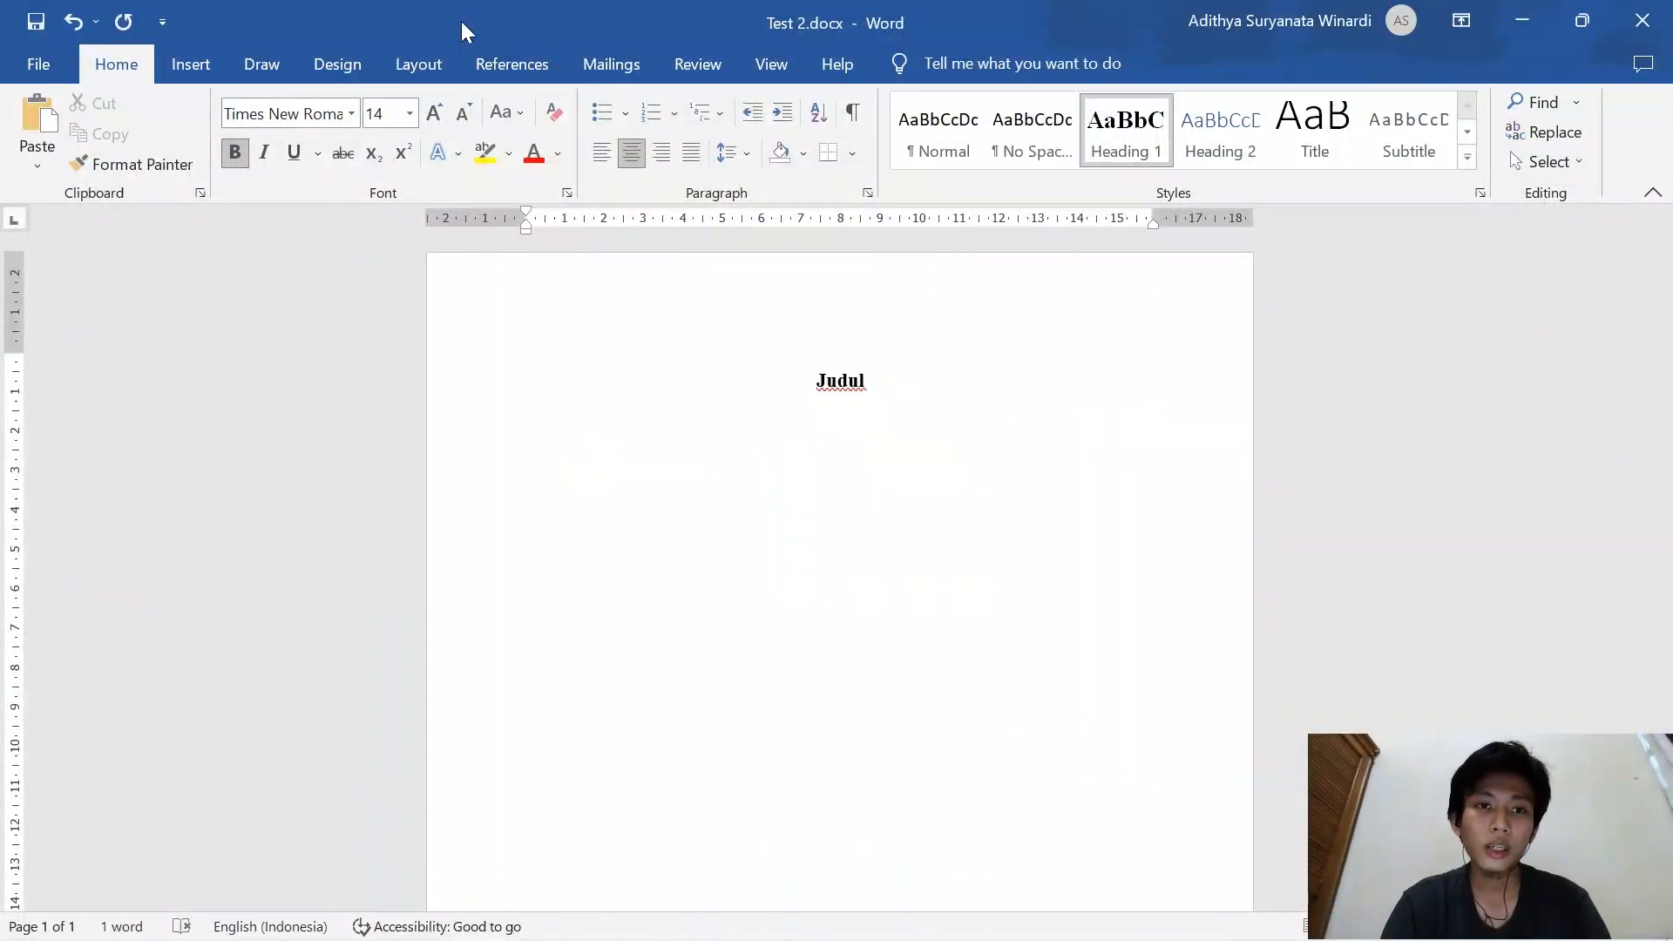
# Add a page break after Judul and type 'Kata Pengantar' as a Heading 1
pyautogui.click(433, 61)
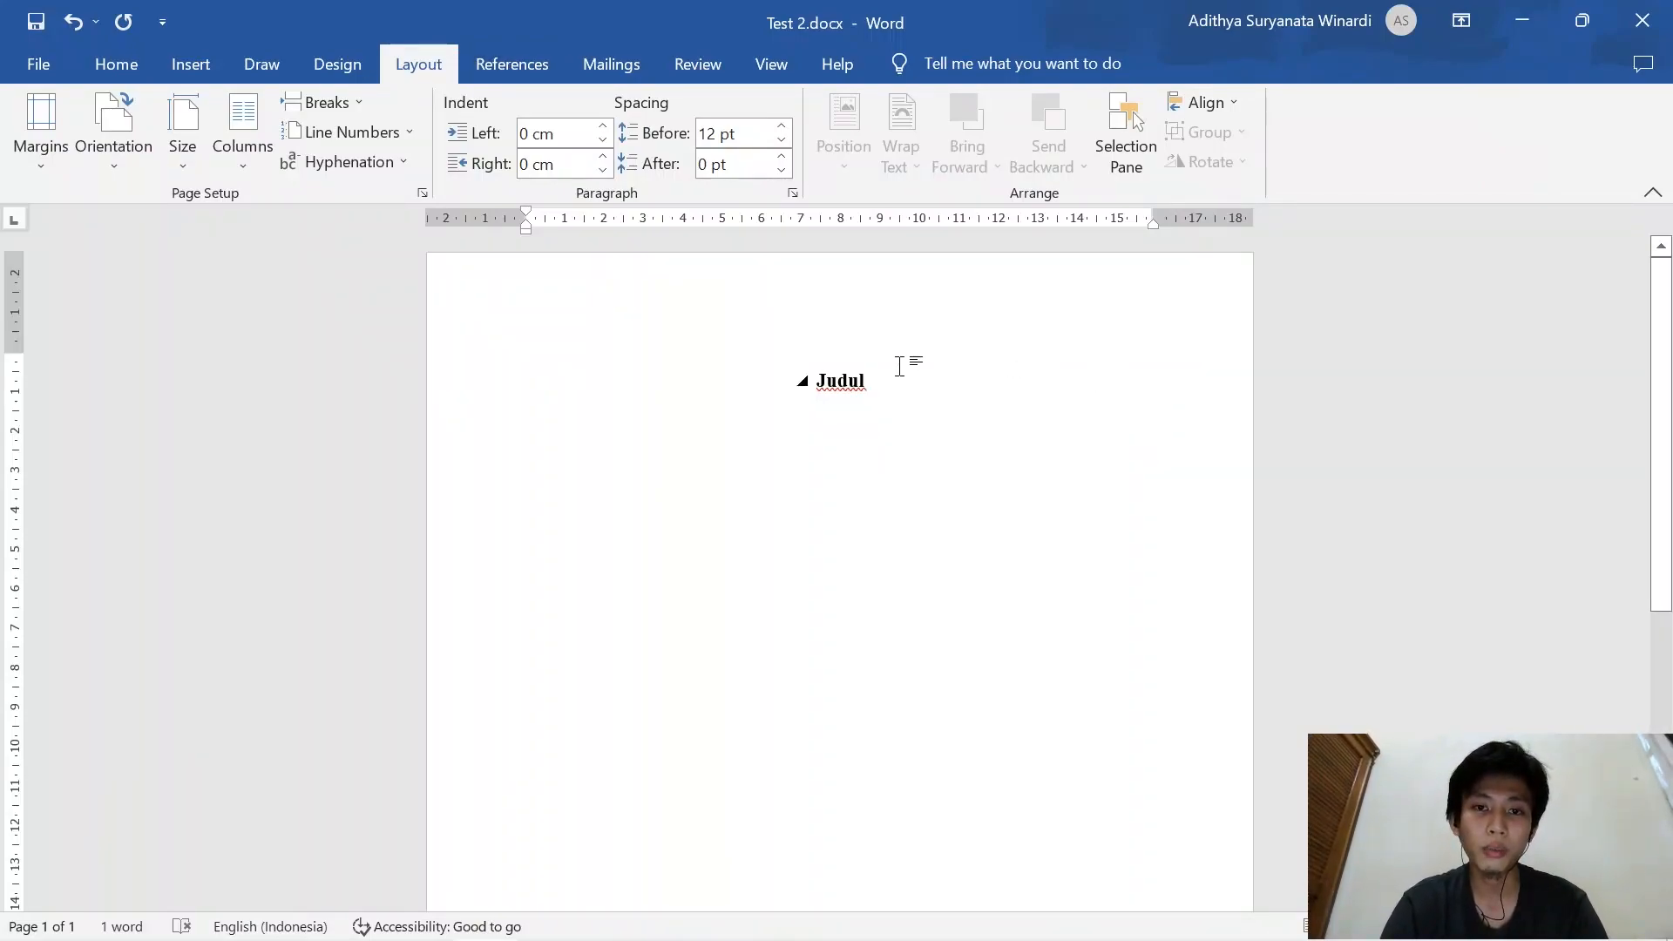
pyautogui.click(343, 98)
pyautogui.click(574, 434)
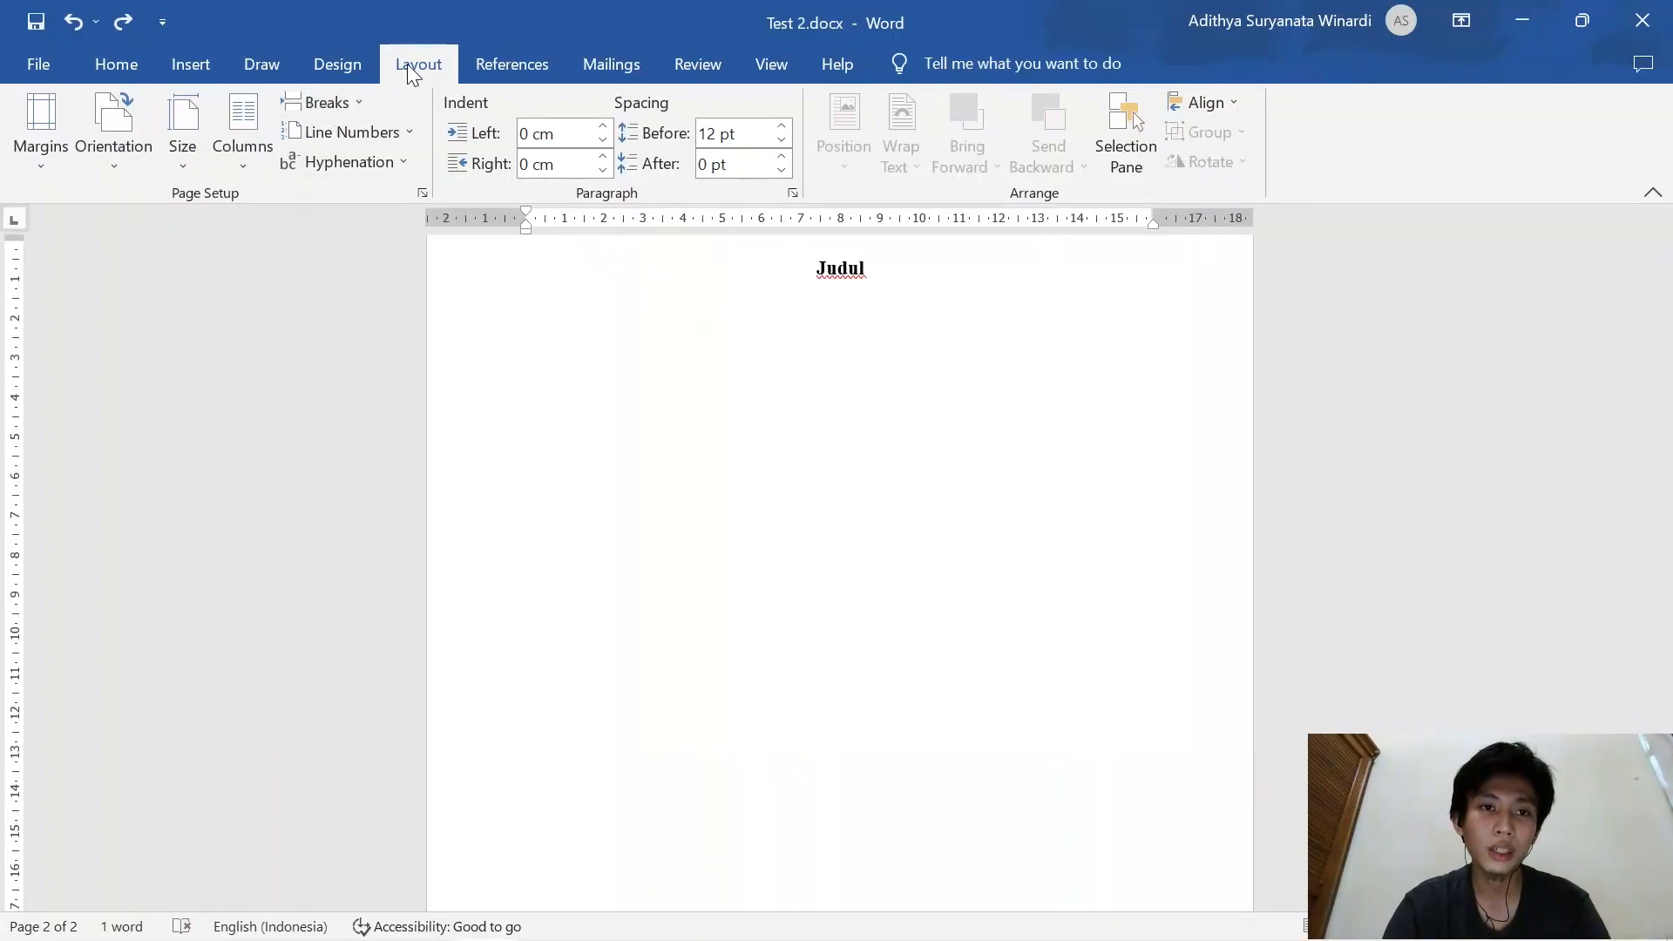
pyautogui.click(331, 102)
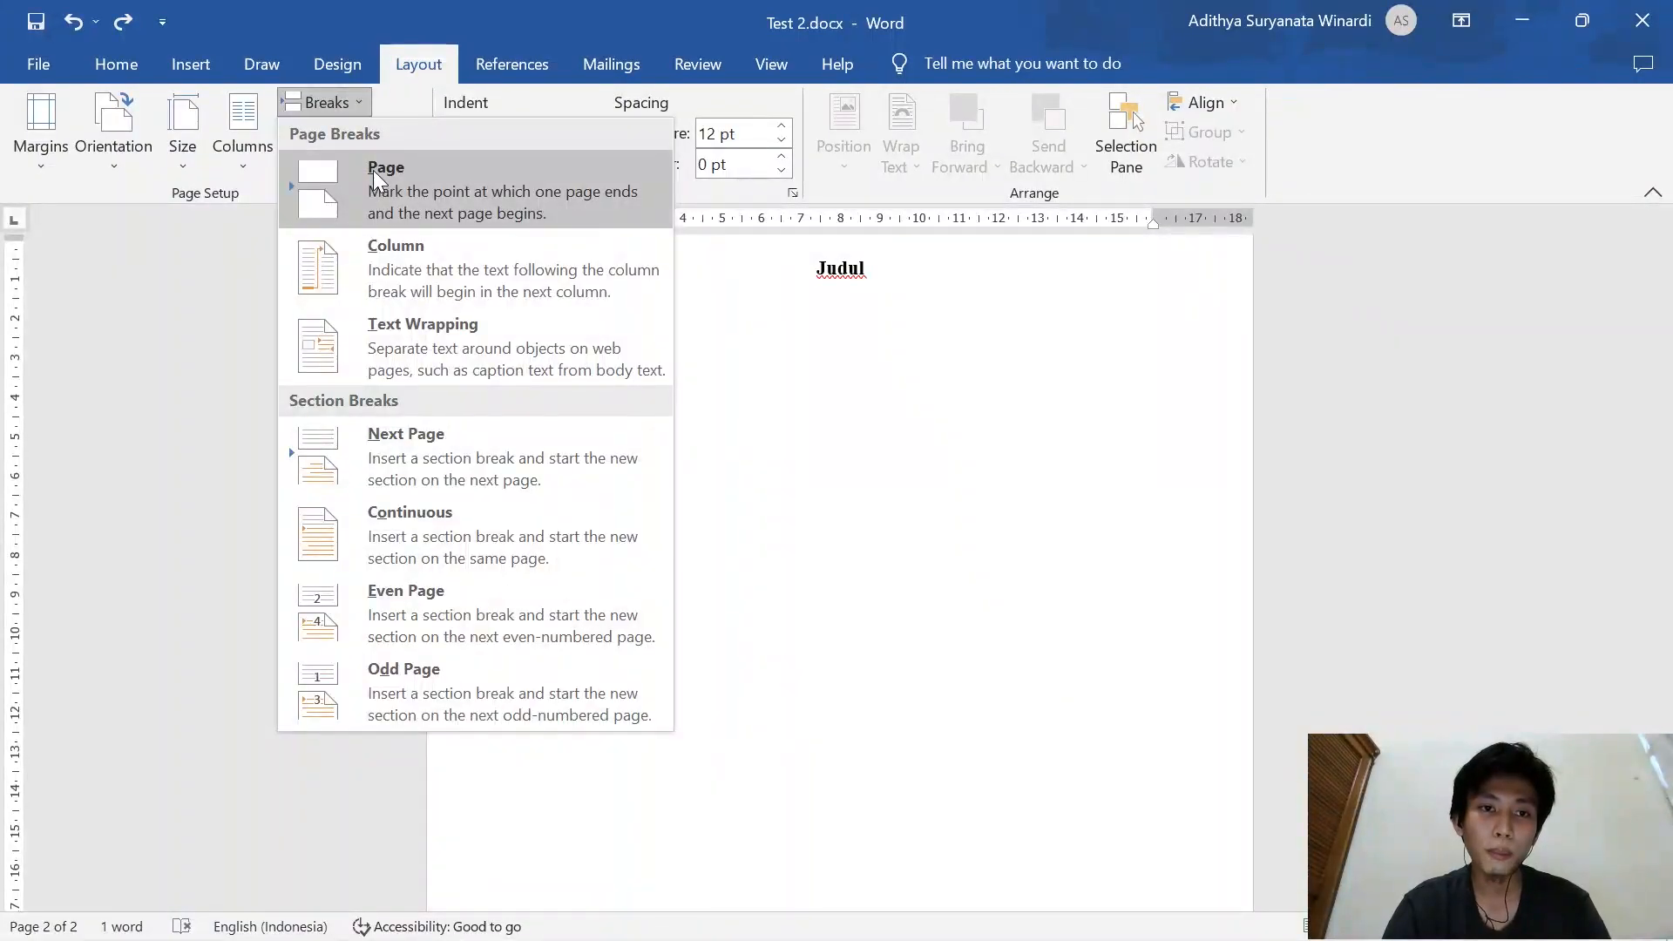
pyautogui.click(374, 169)
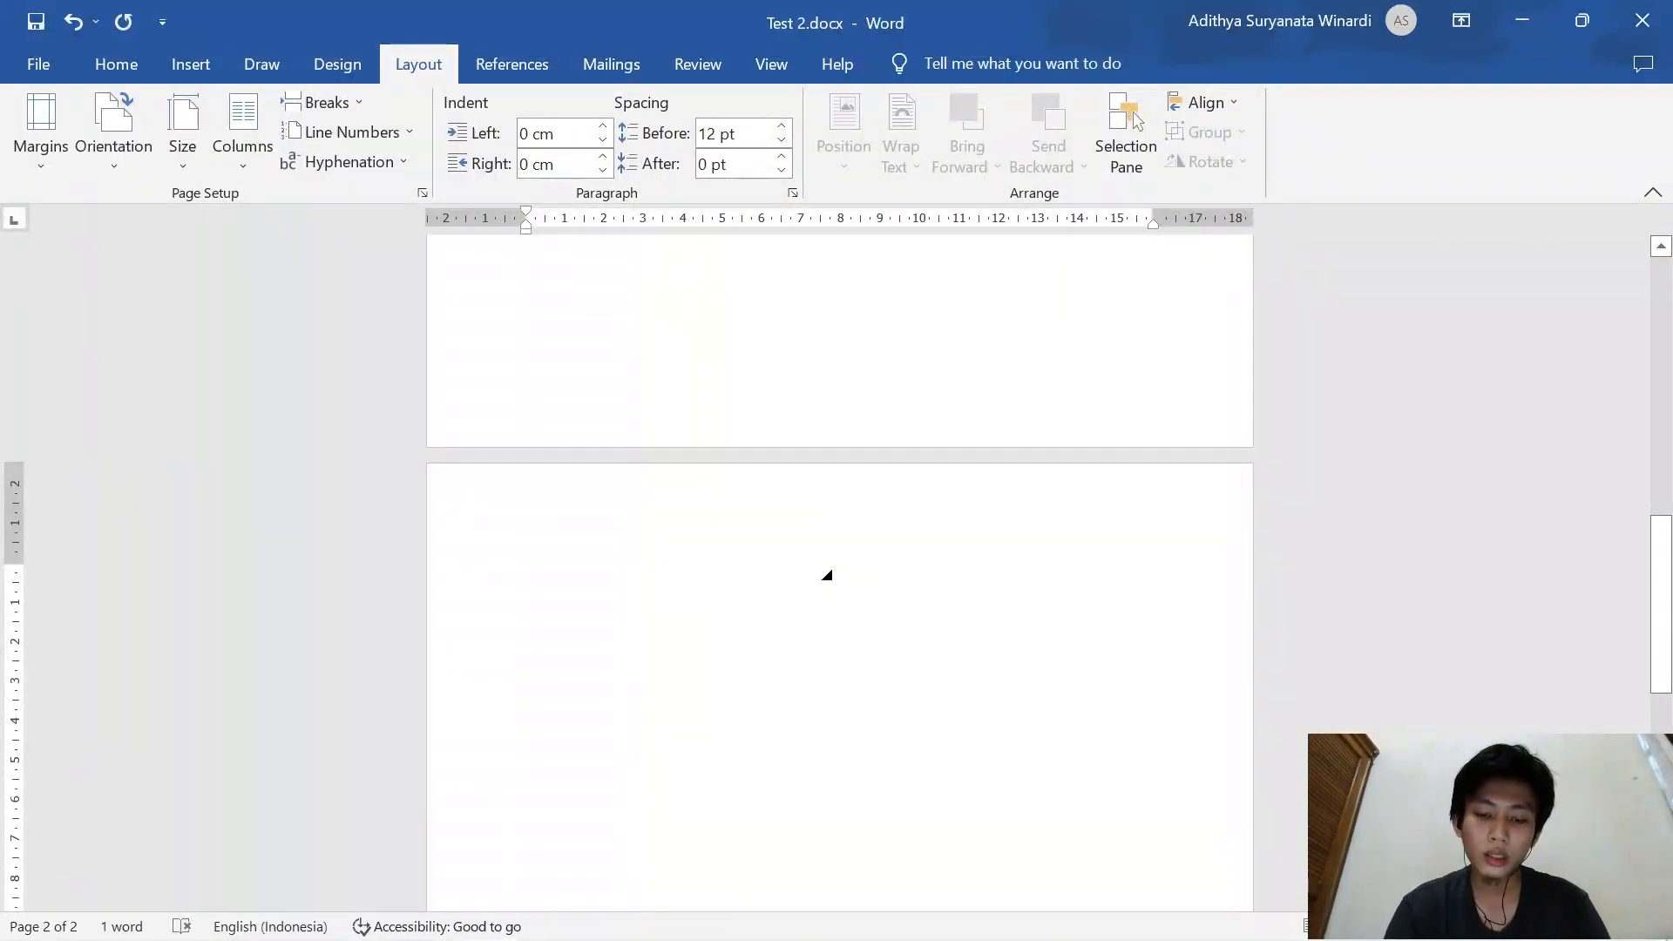
pyautogui.write('Kata P')
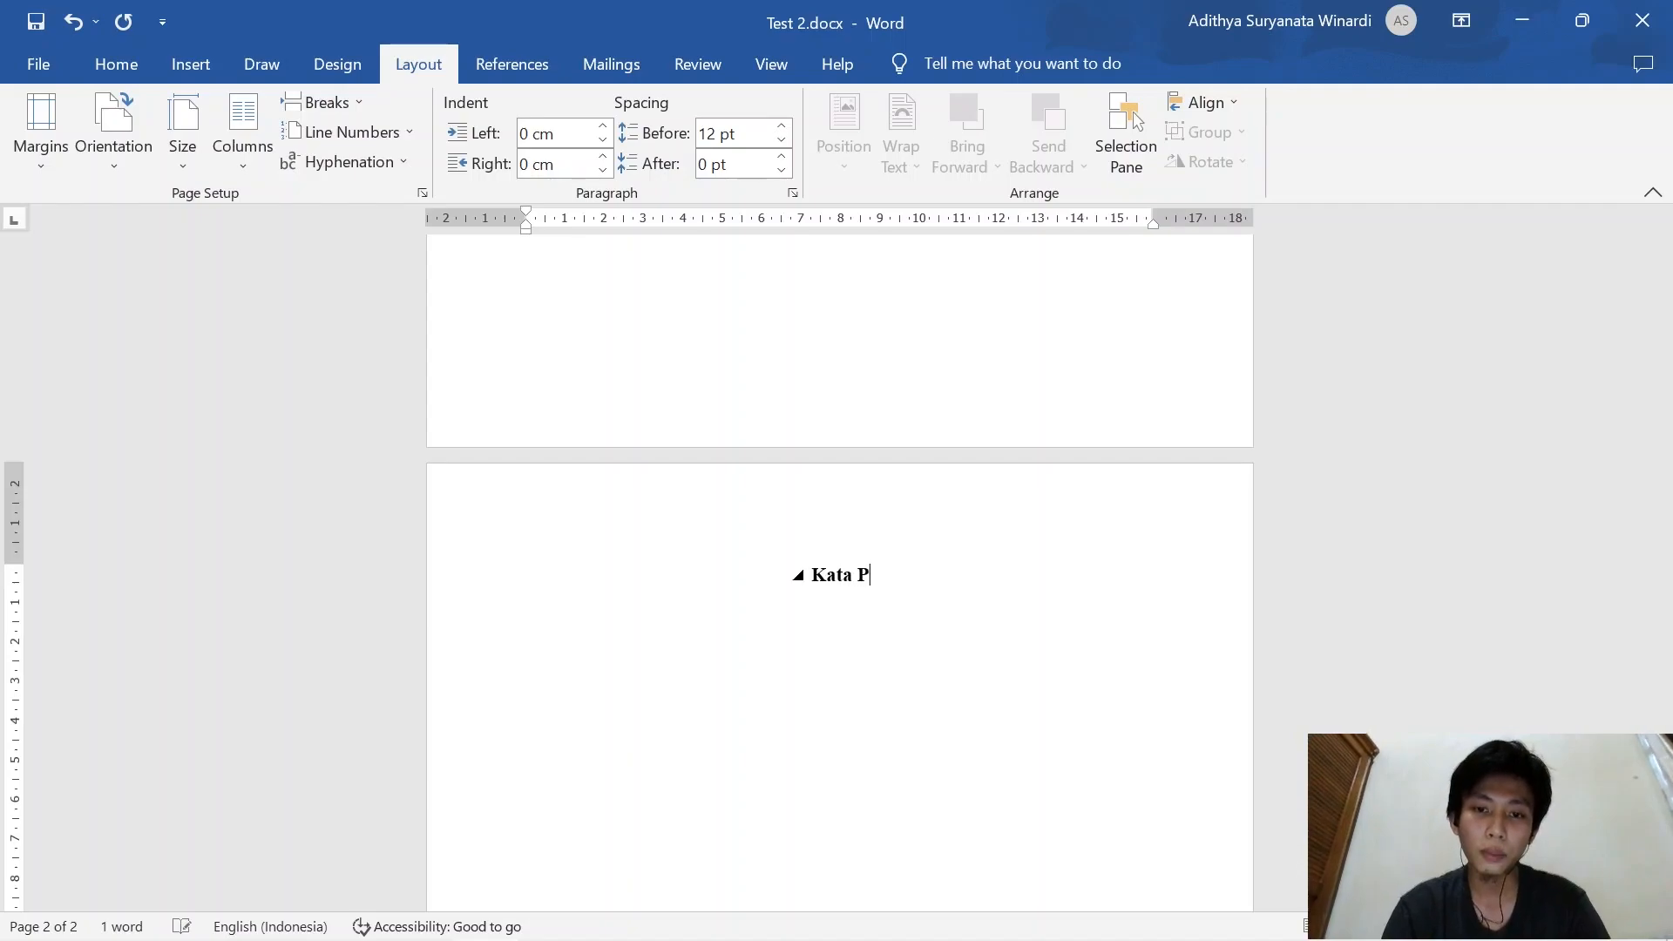
pyautogui.write('engantar')
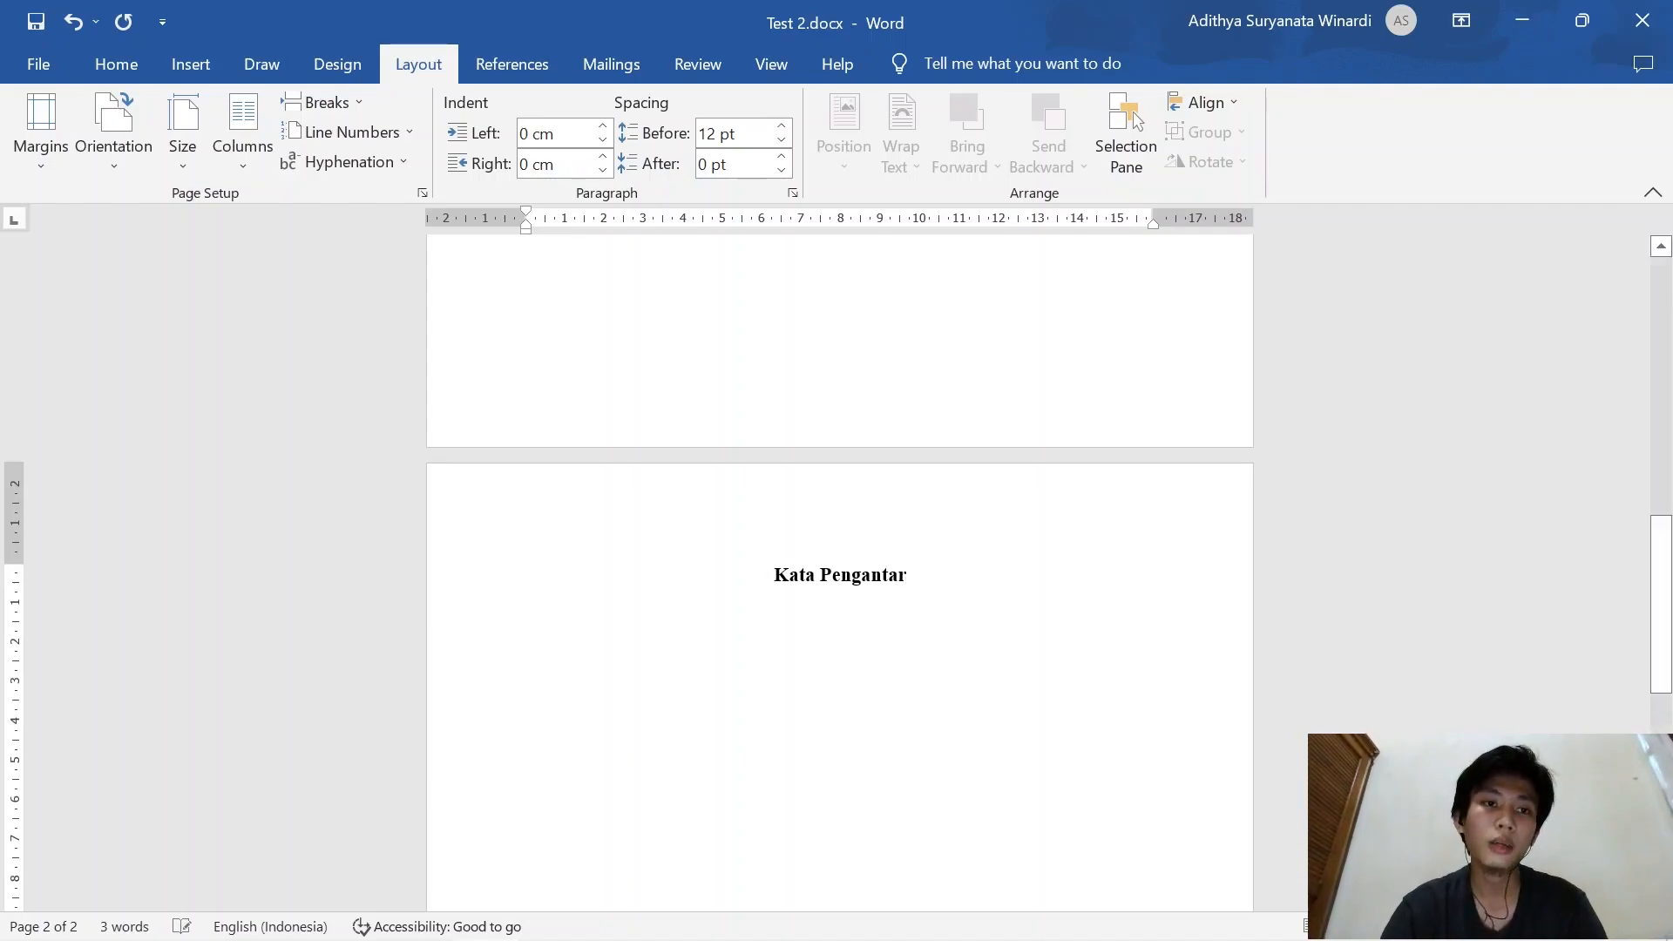
pyautogui.click(124, 72)
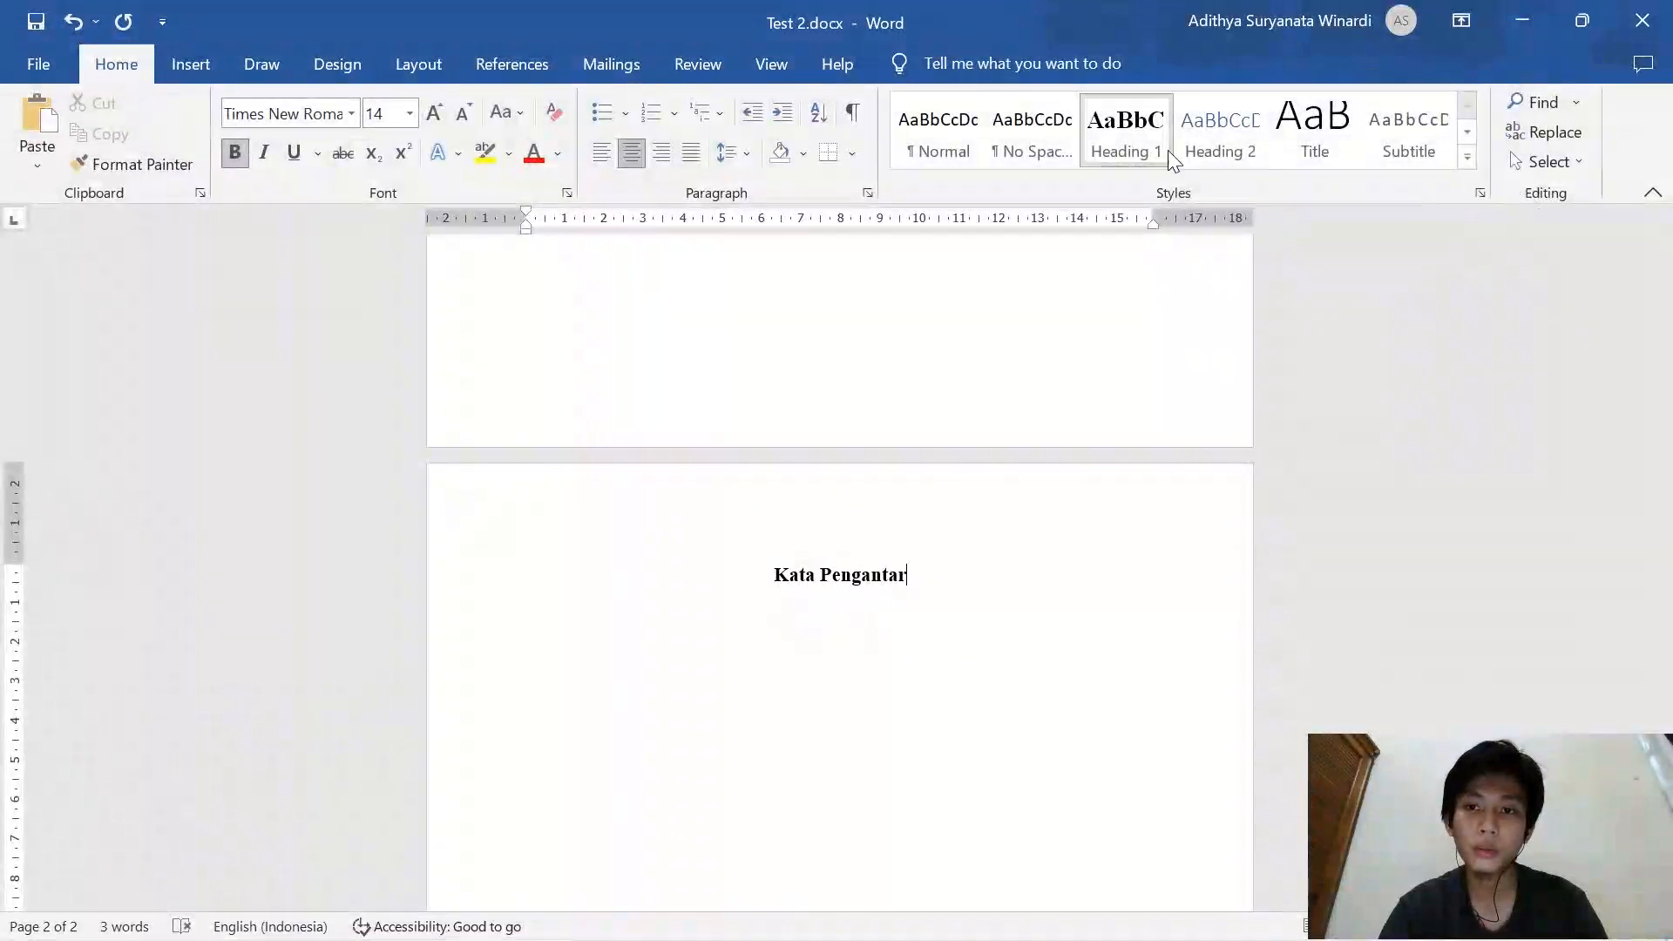
pyautogui.click(1129, 135)
# Add pages headed 'Daftar Isi', 'Daftar Gambar' and 'Daftar Tabel' with page breaks
pyautogui.click(418, 63)
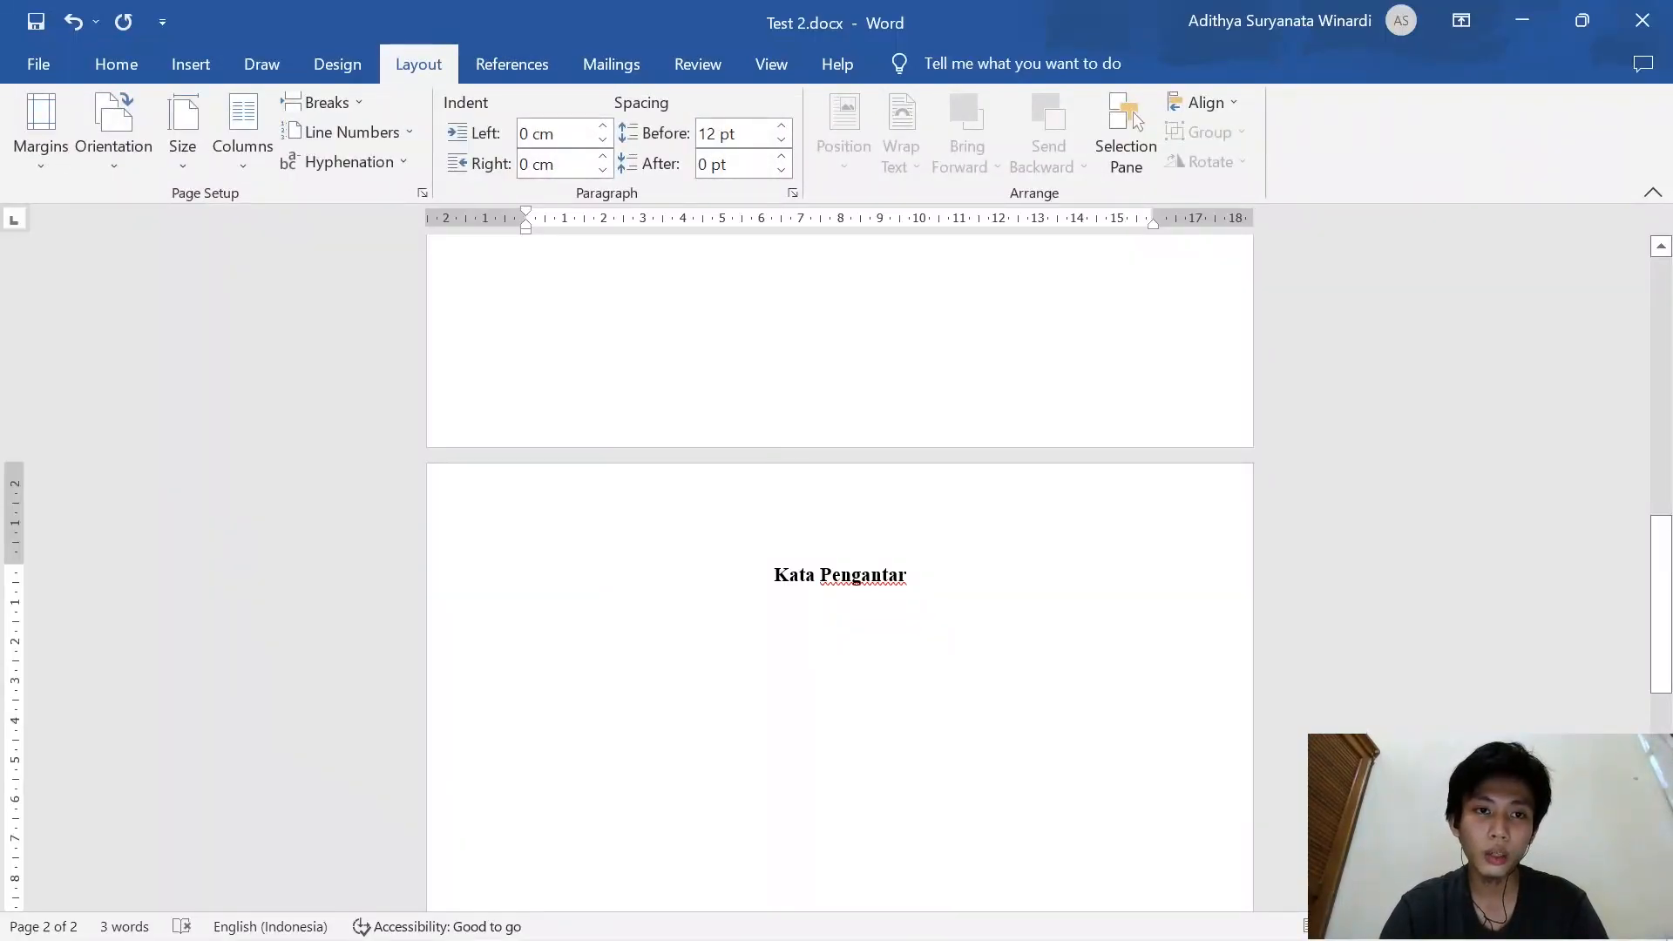
pyautogui.click(341, 107)
pyautogui.click(406, 171)
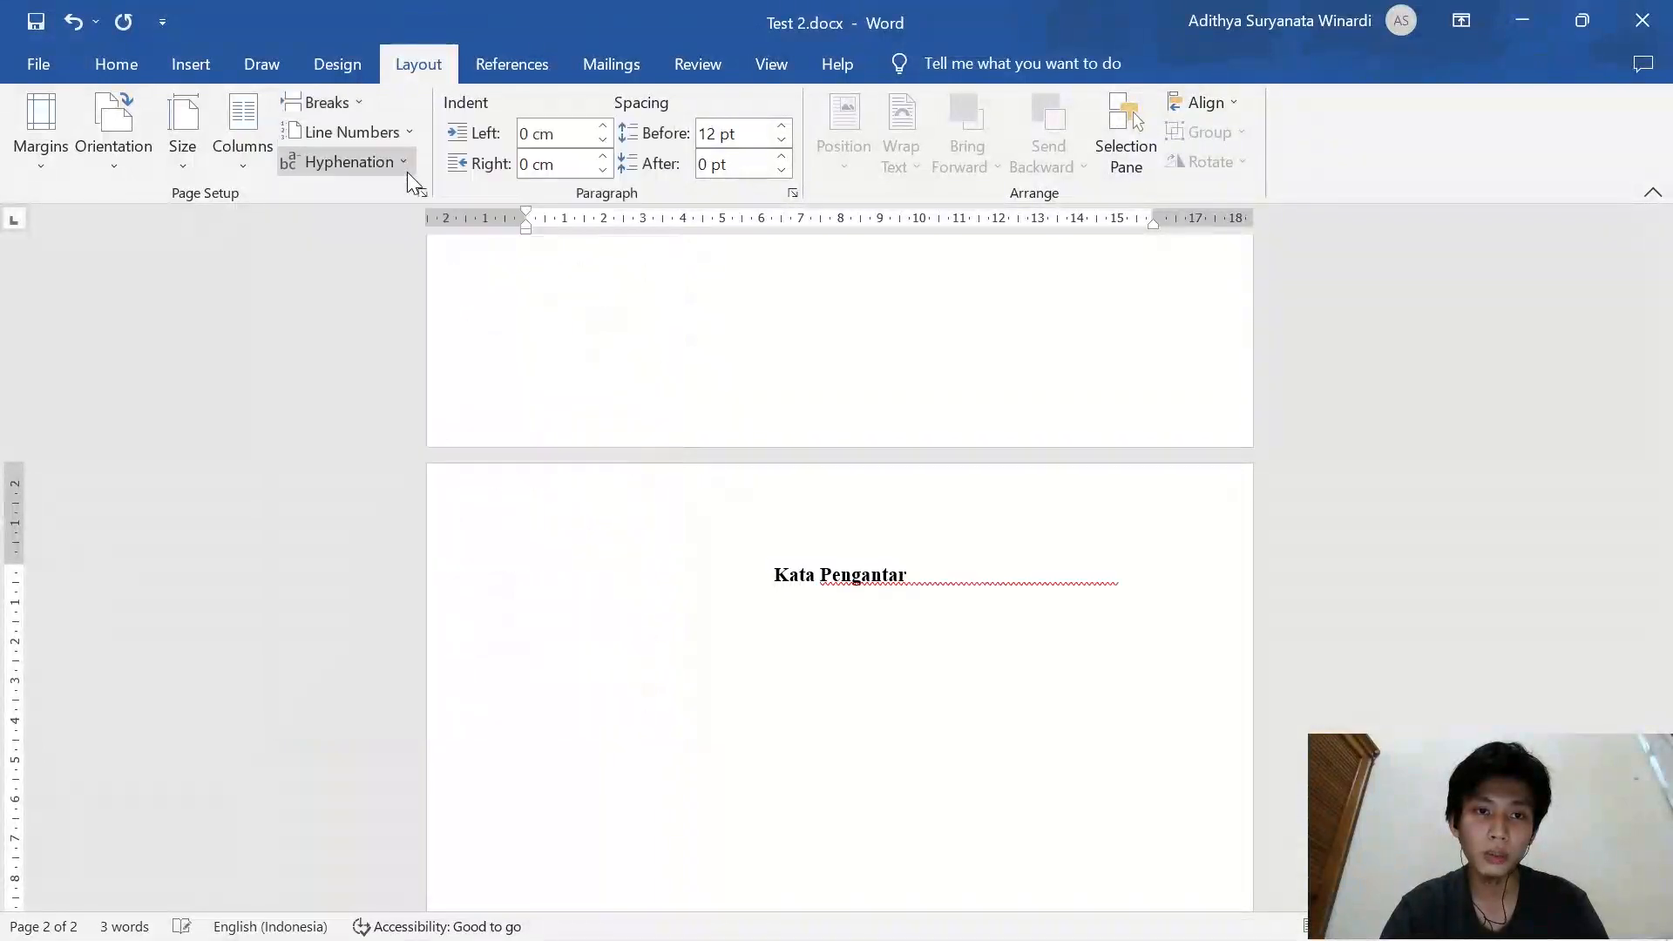
pyautogui.scroll(3, 1011, 298)
pyautogui.write('Daft')
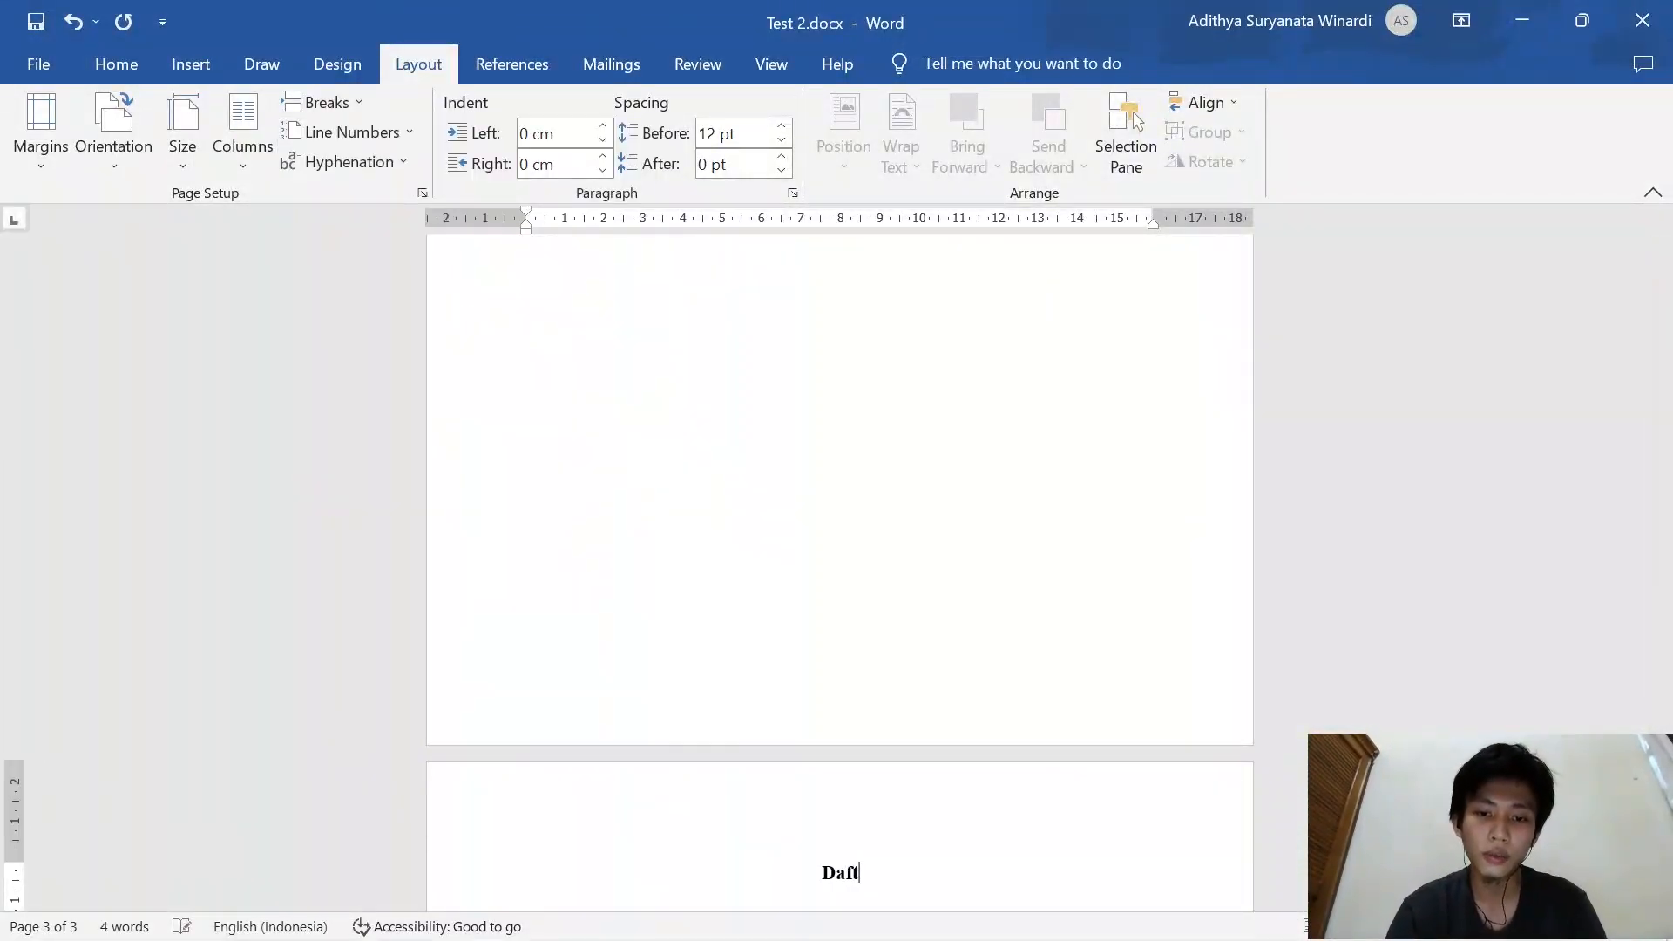
pyautogui.write('ar Isi')
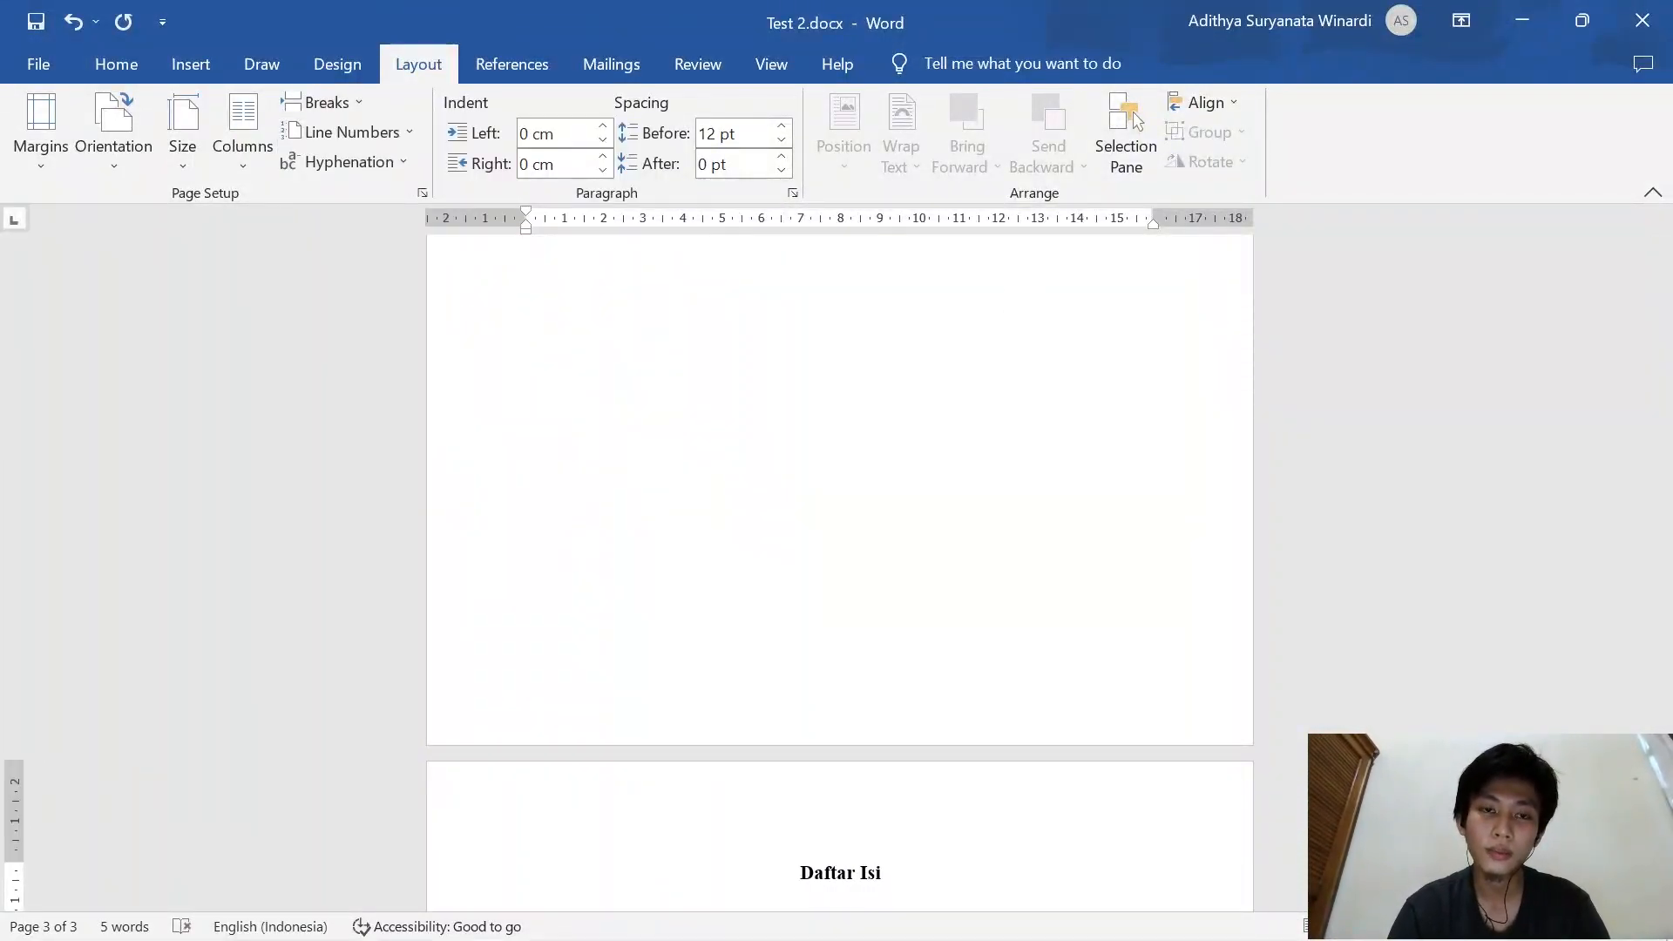
pyautogui.click(324, 101)
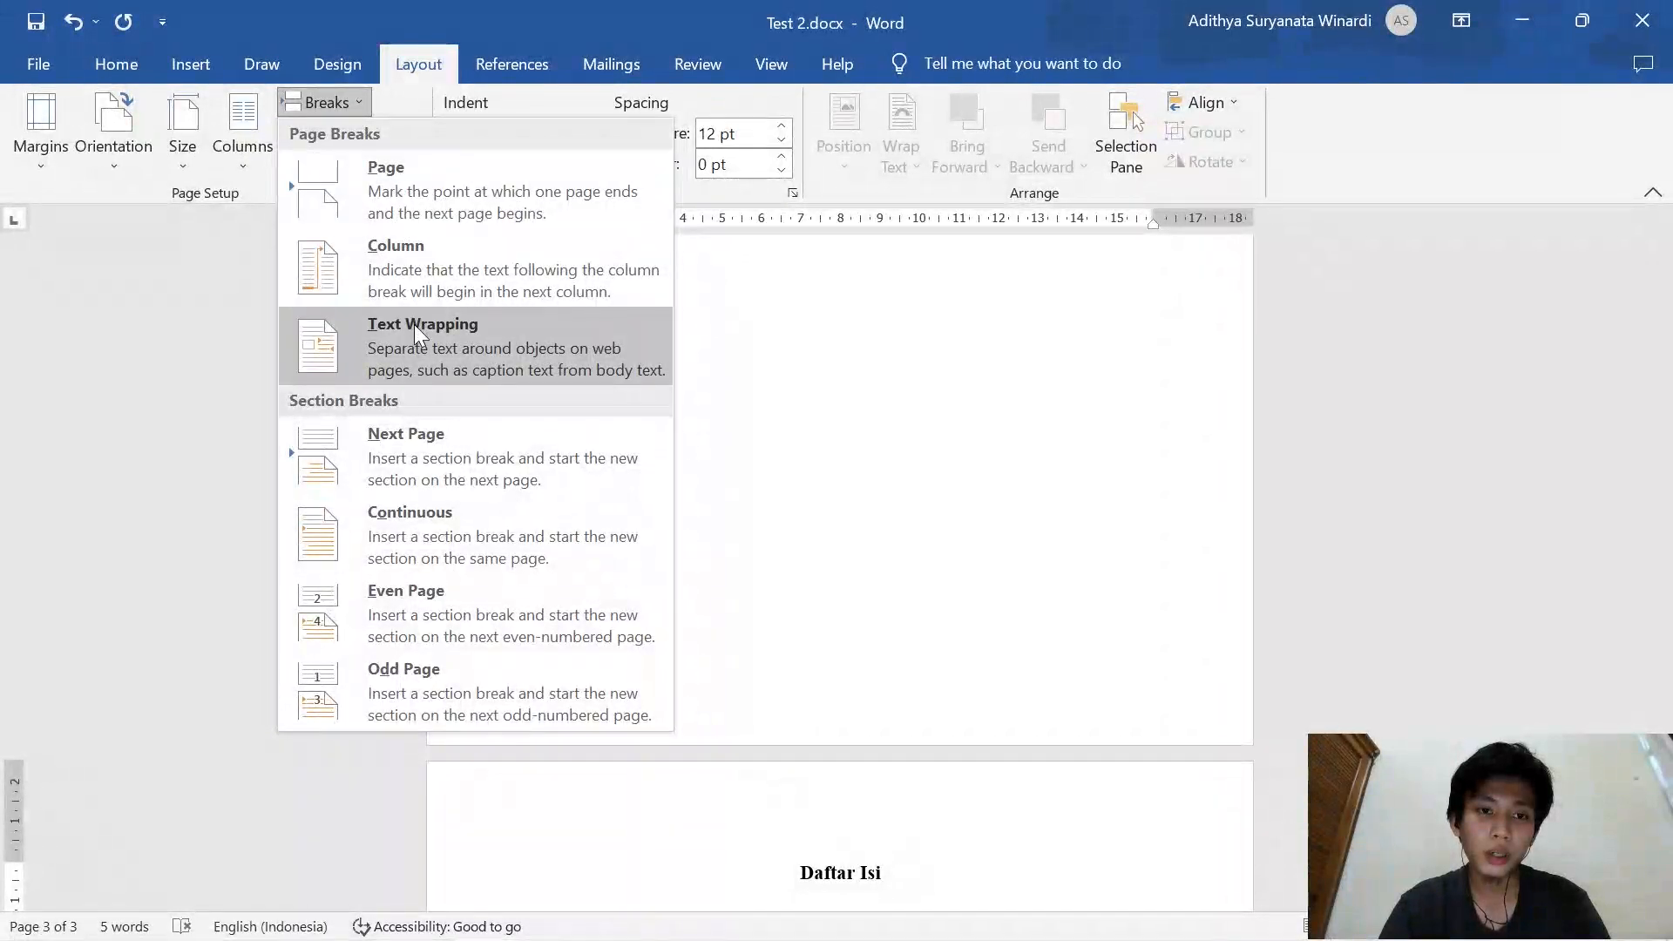
pyautogui.click(410, 197)
pyautogui.write('Daftar ')
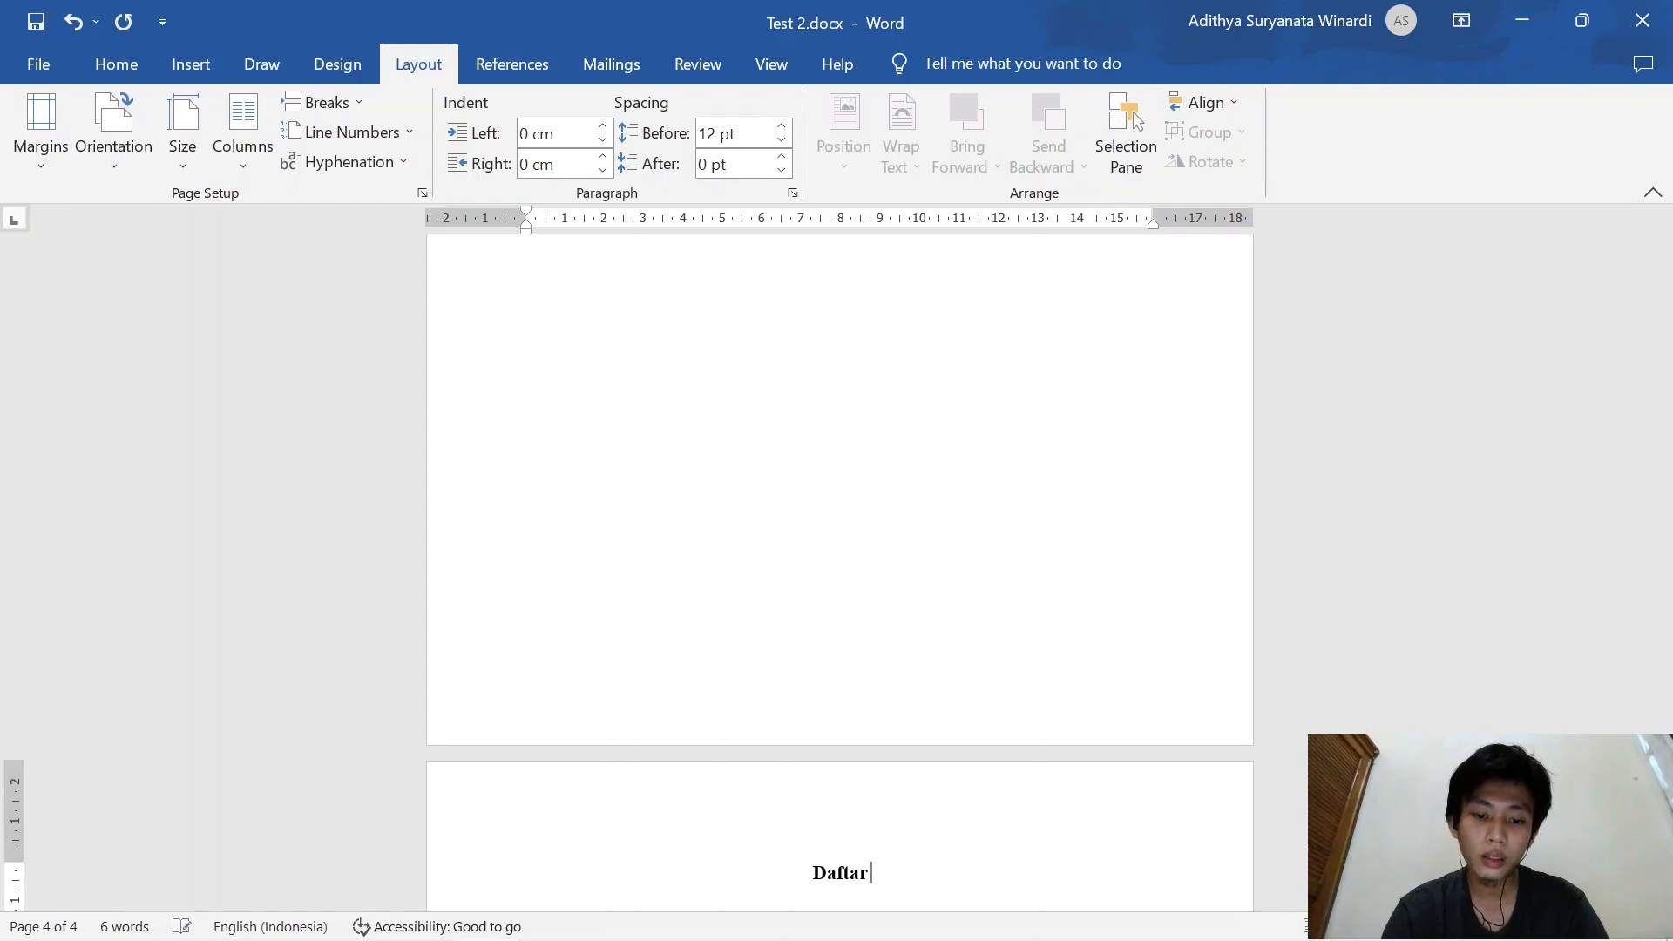
pyautogui.write('Gambar')
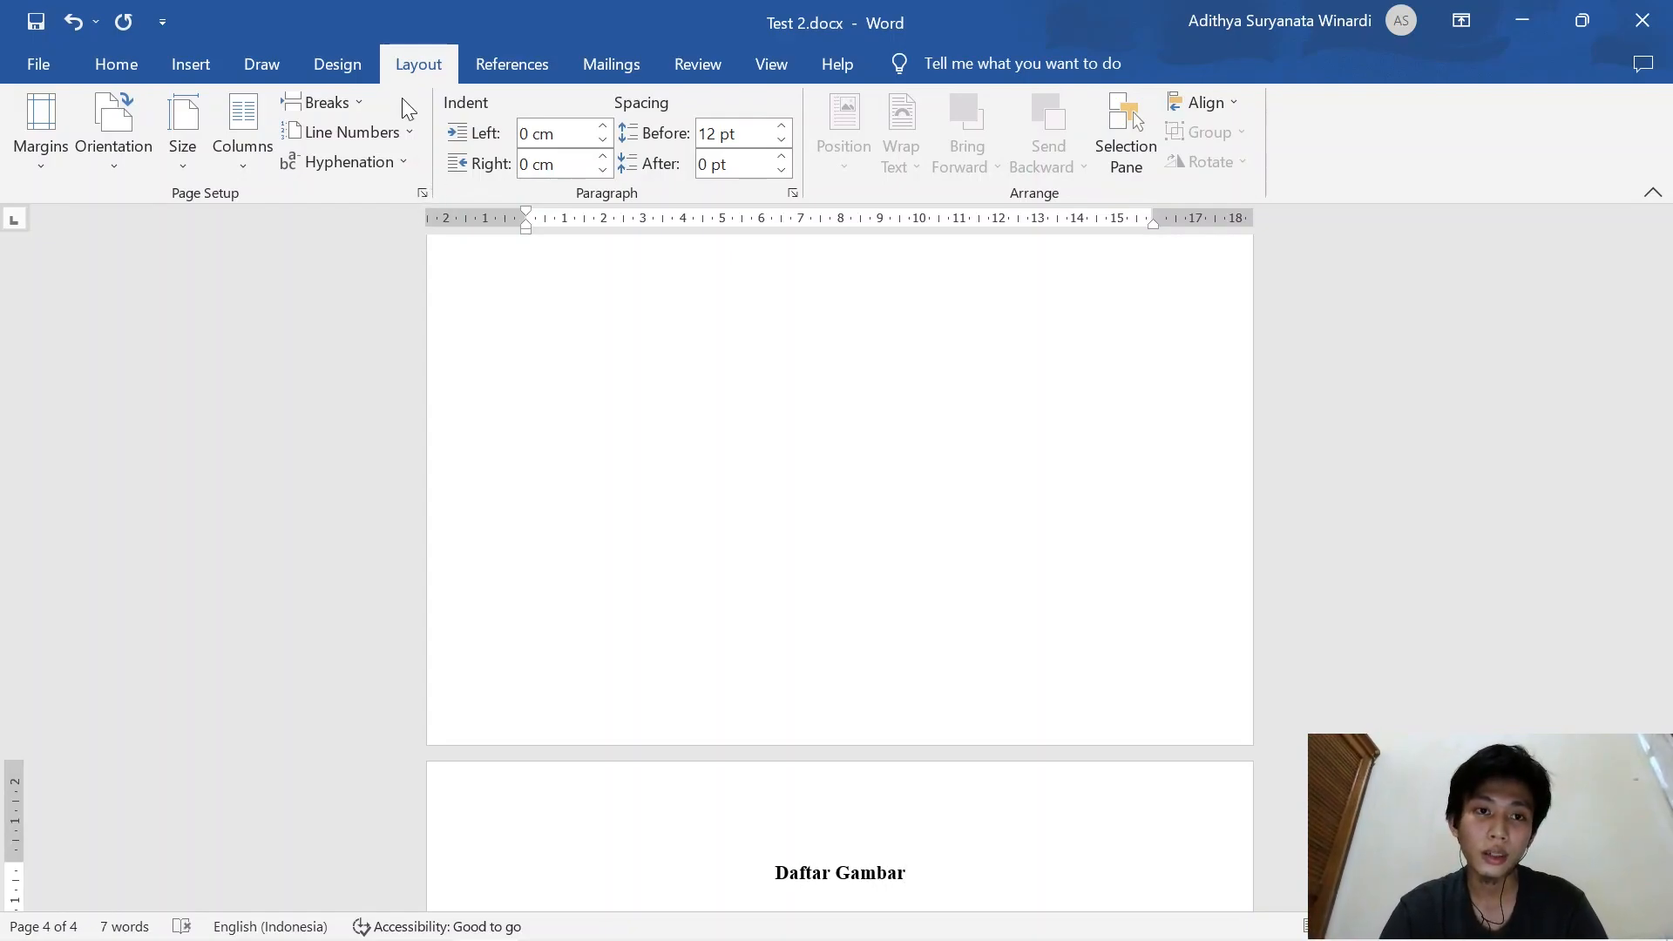
pyautogui.click(338, 100)
pyautogui.click(387, 161)
pyautogui.write('Daftar Tabel')
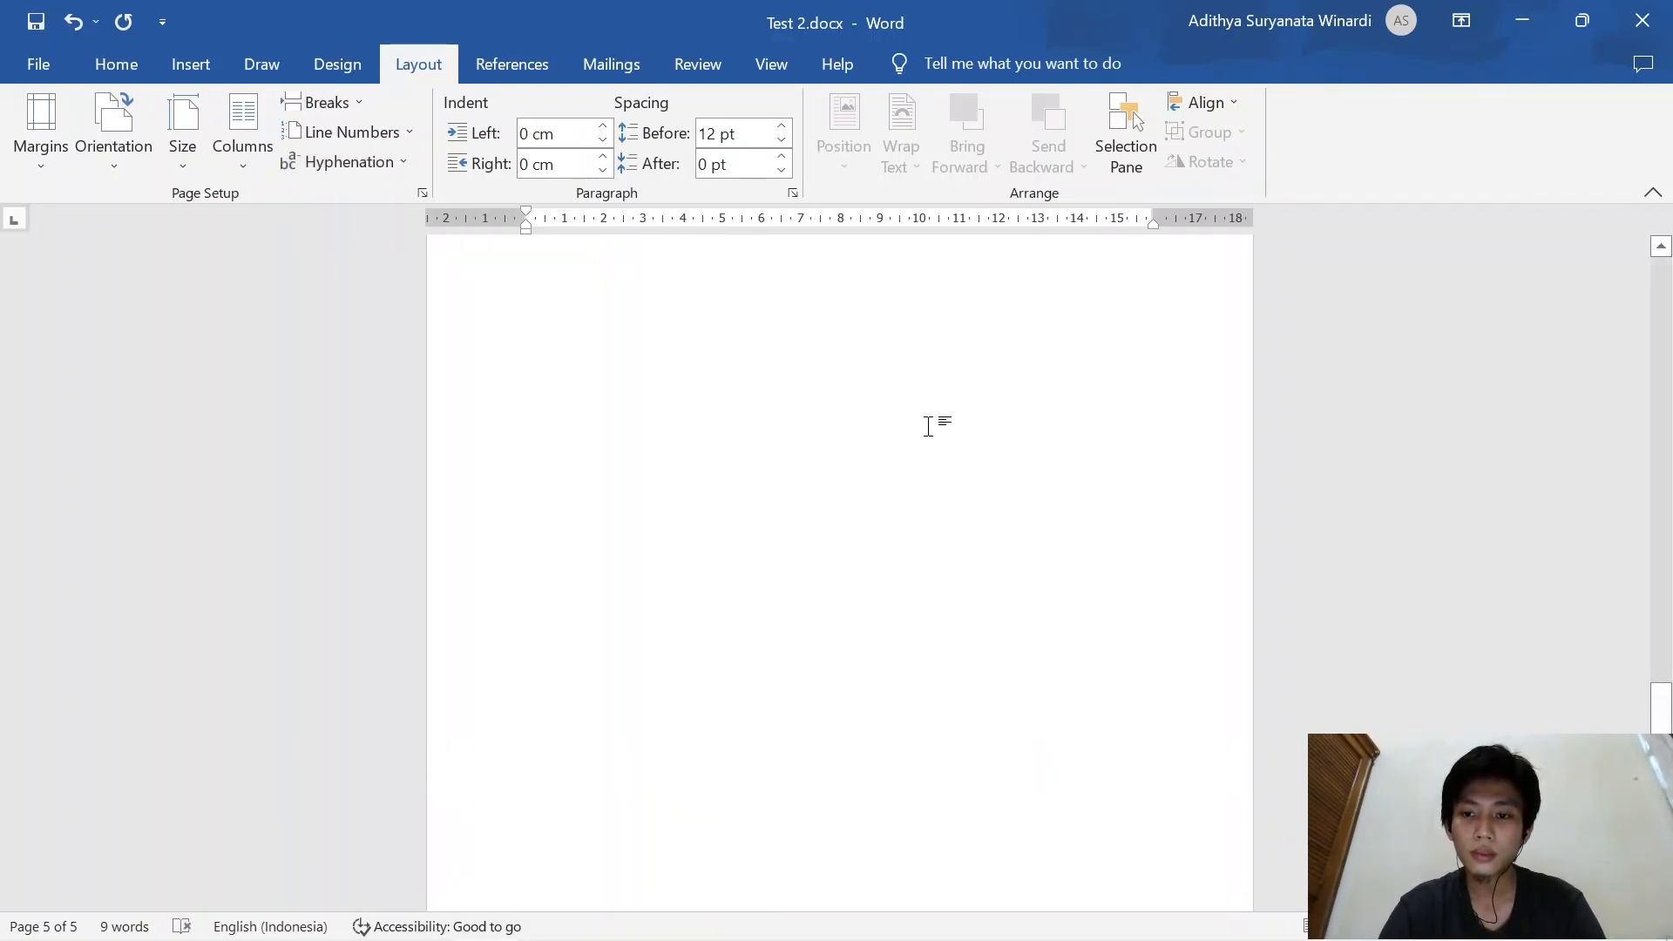
# Show the Navigation pane with the document's headings outline
pyautogui.moveTo(1661, 693); pyautogui.dragTo(1661, 288)
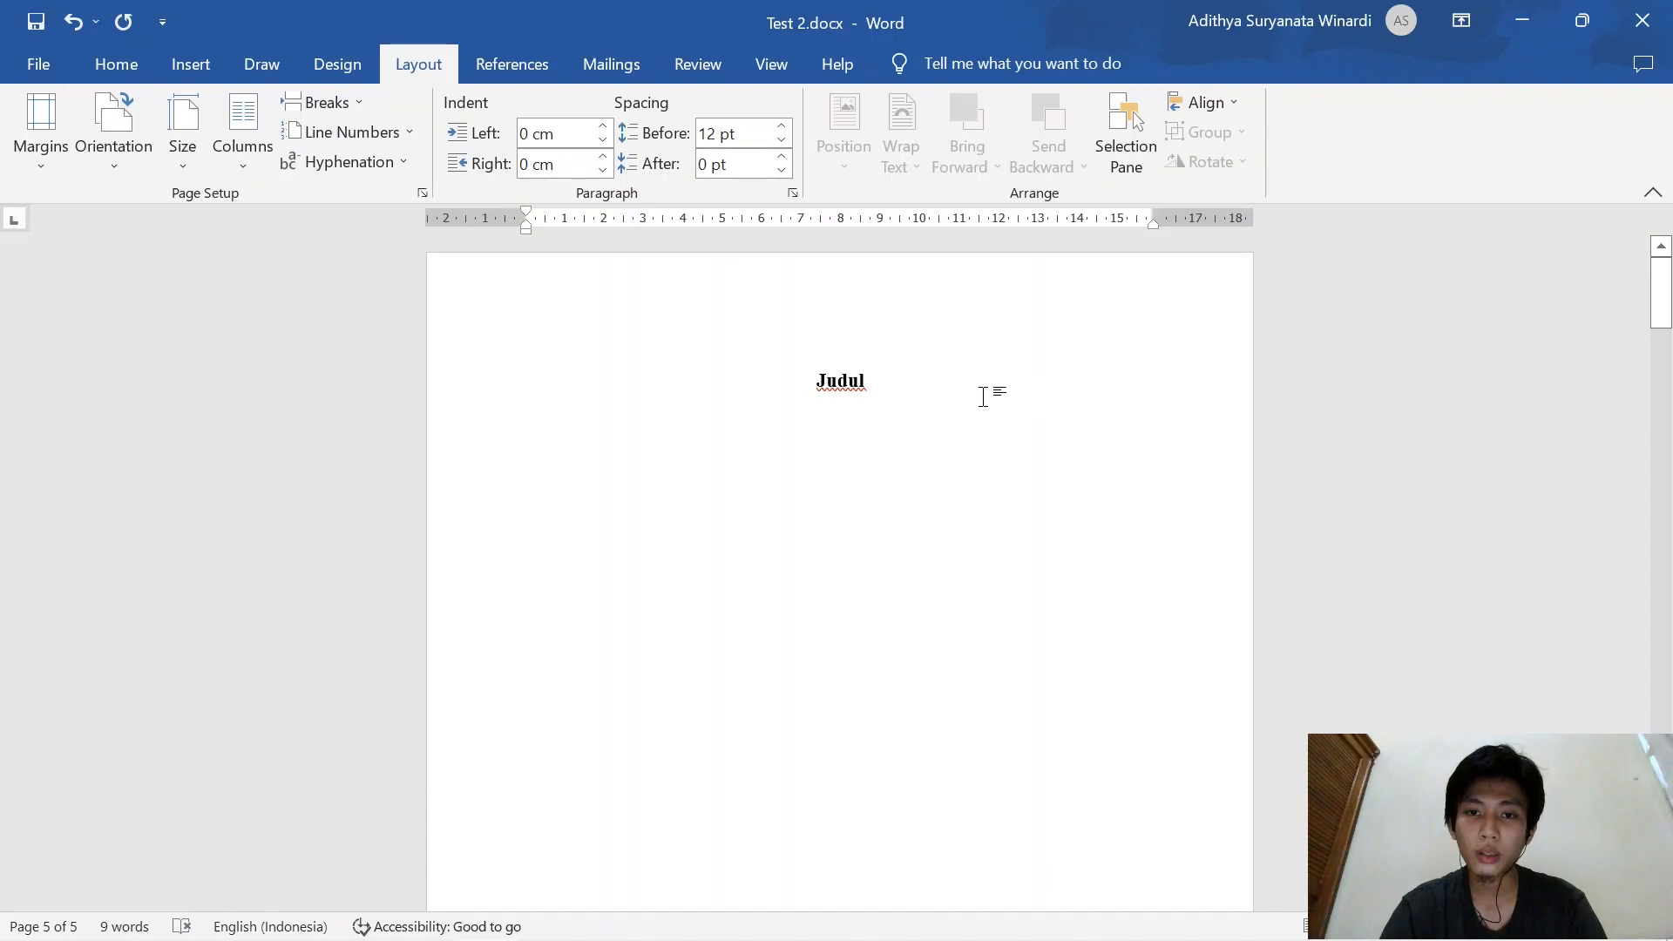
pyautogui.click(982, 393)
pyautogui.click(688, 58)
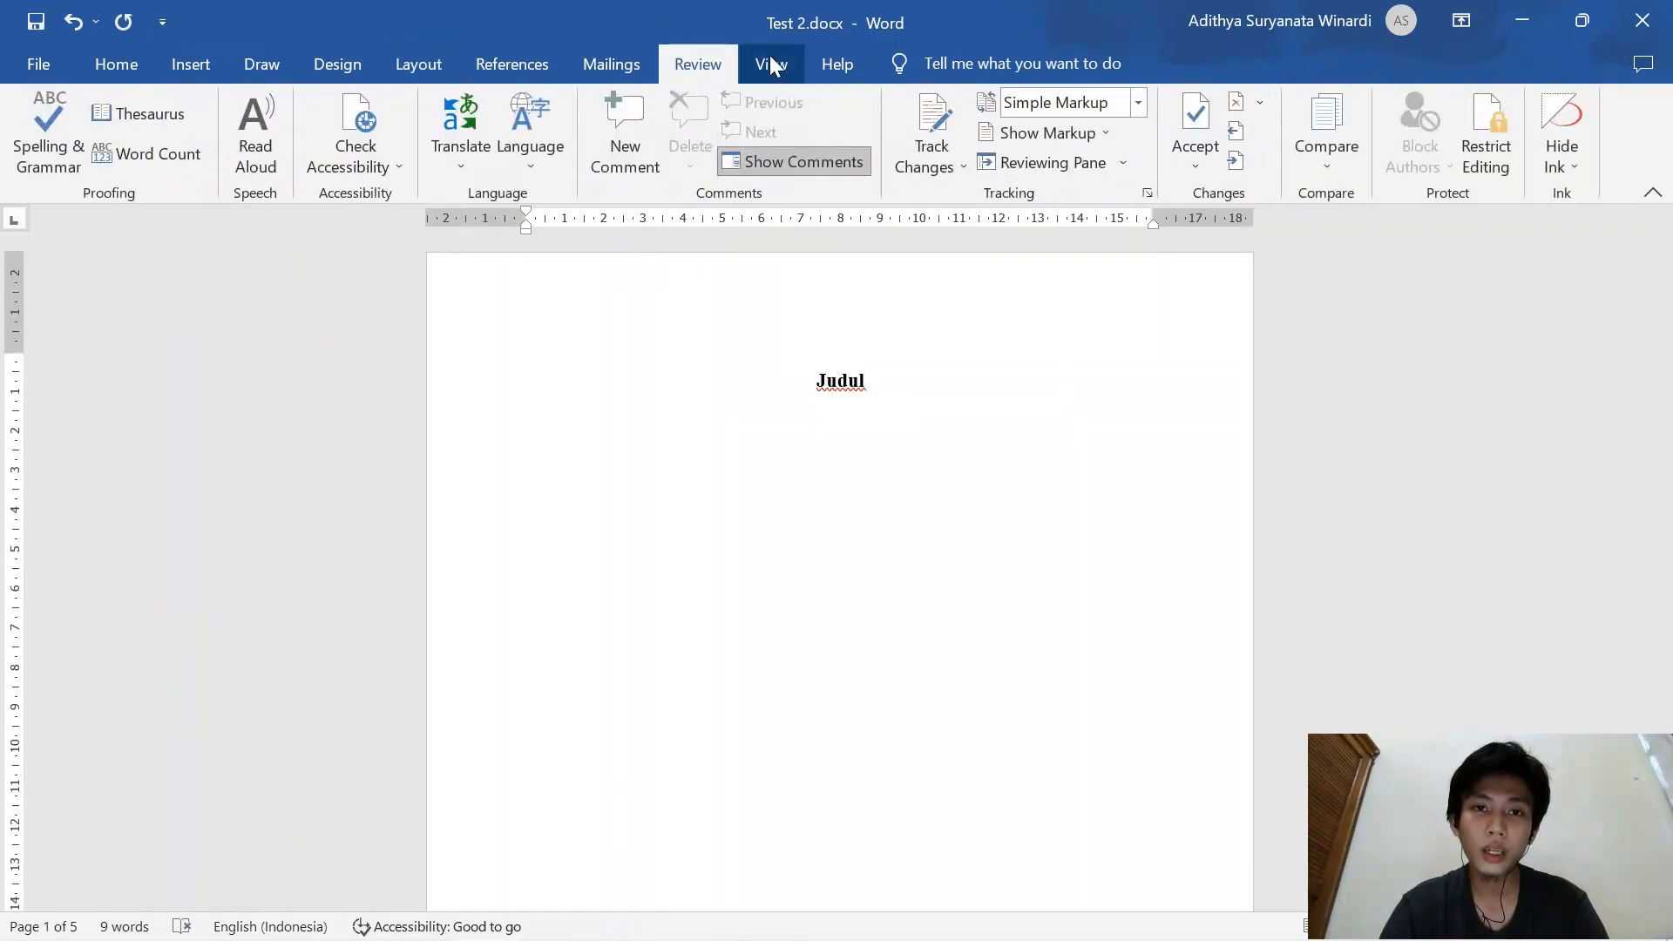
pyautogui.click(779, 63)
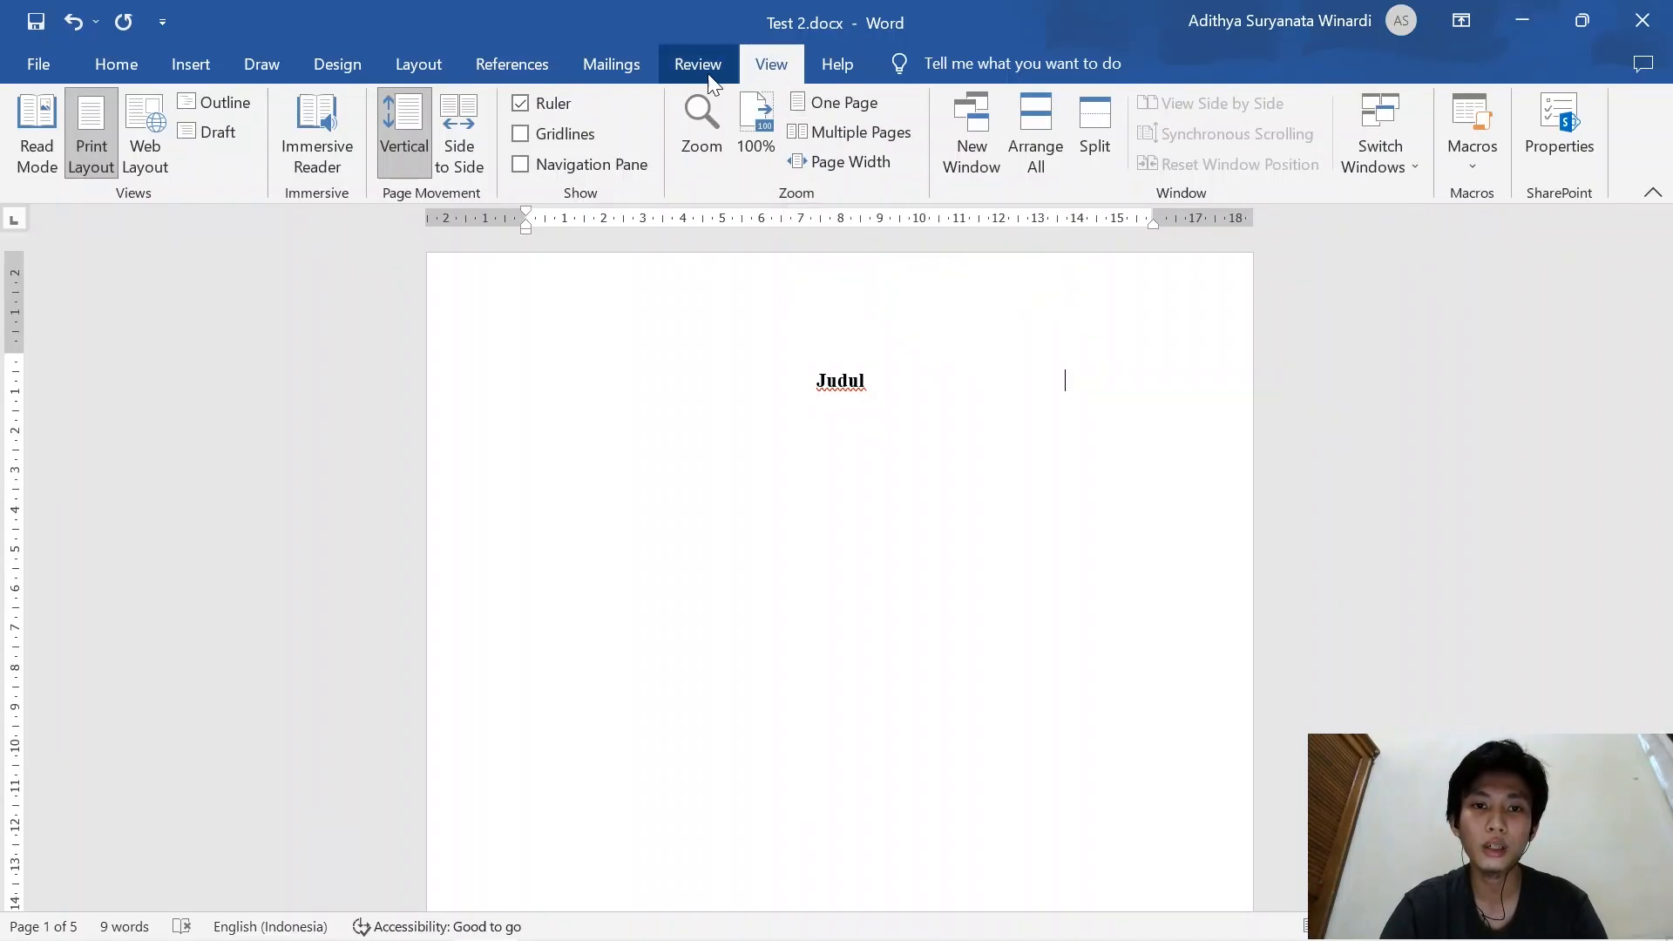
pyautogui.click(563, 170)
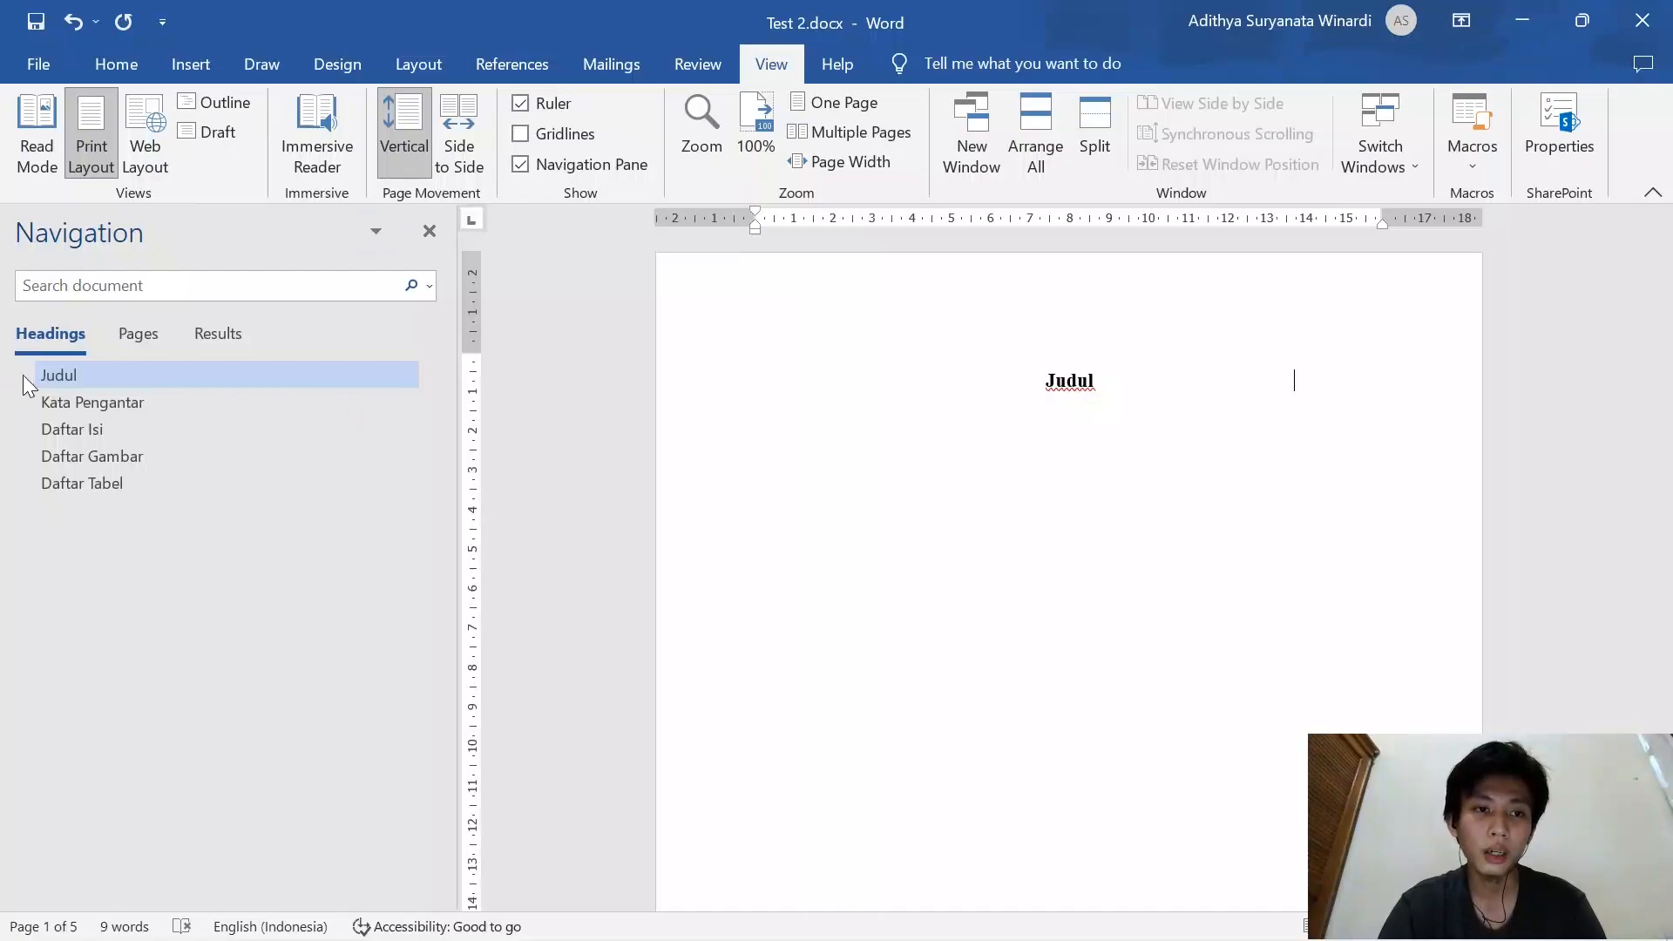
# Browse the headings back to the Kata Pengantar section and return to the Home ribbon
pyautogui.click(146, 402)
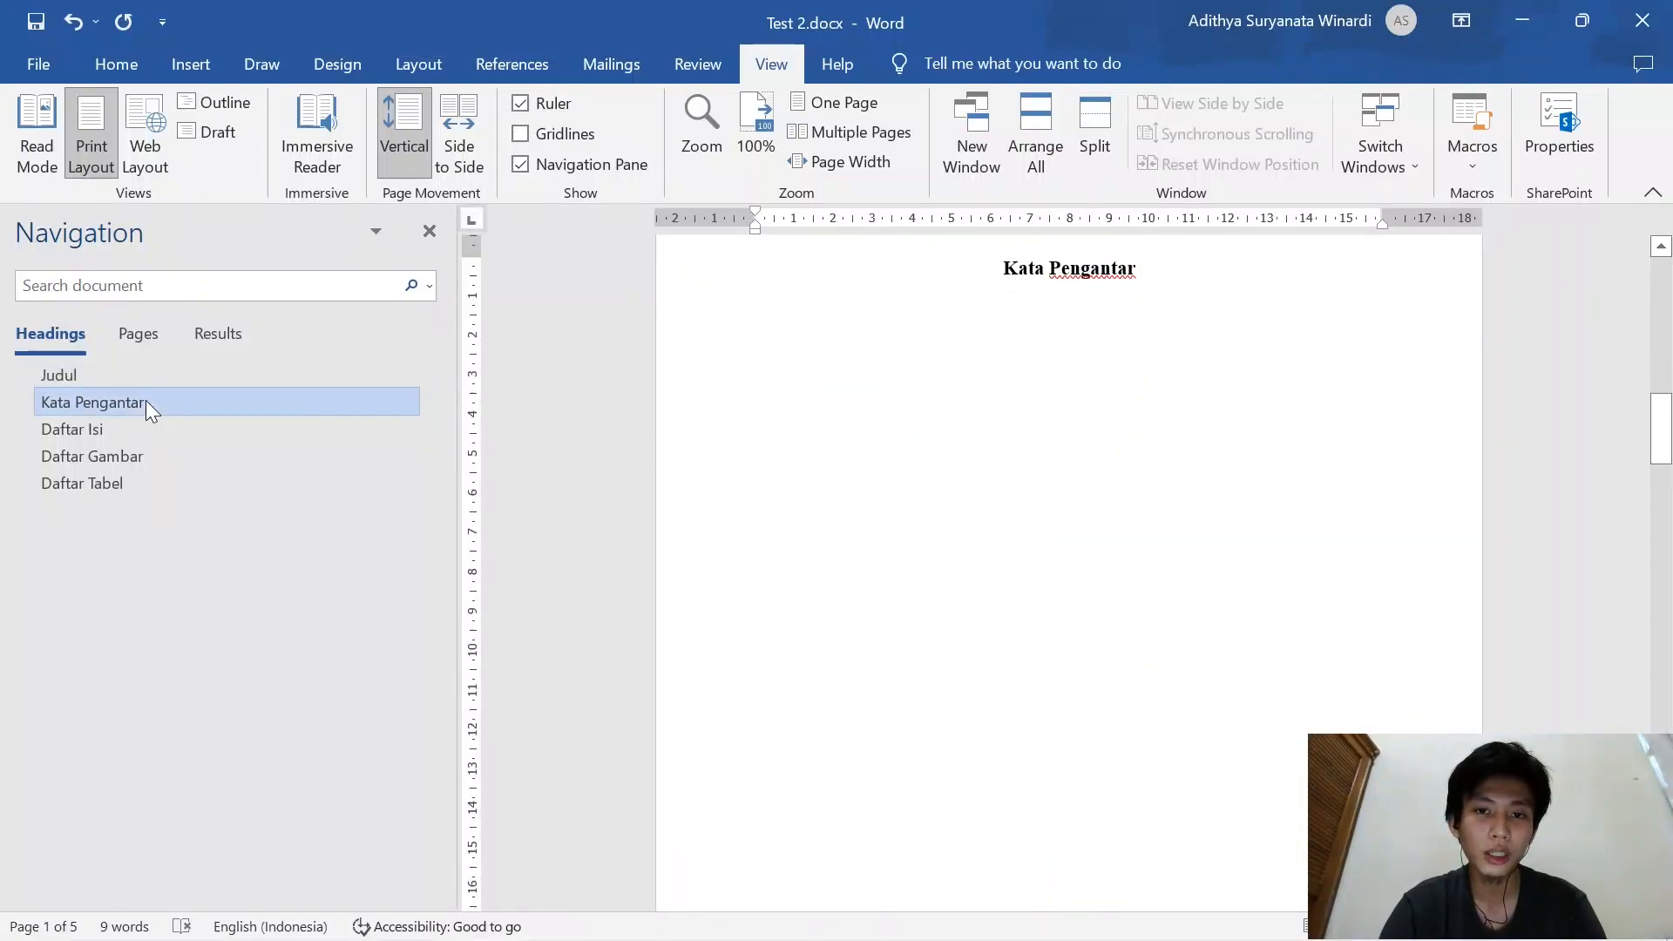
pyautogui.click(163, 426)
pyautogui.click(122, 459)
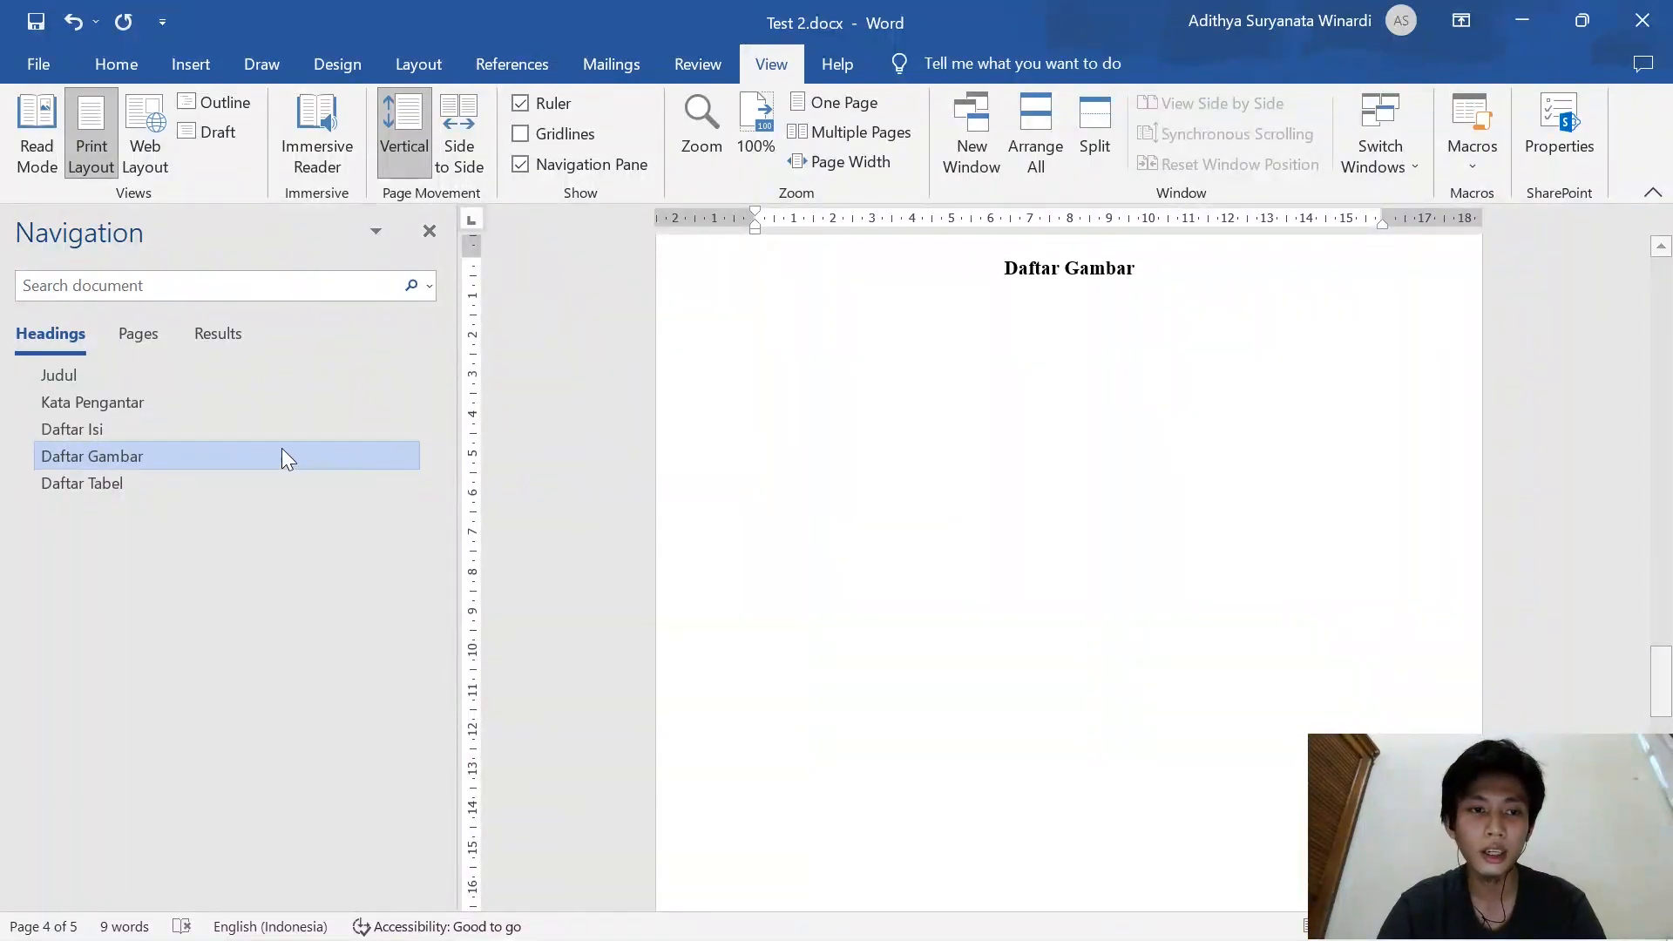
pyautogui.click(132, 433)
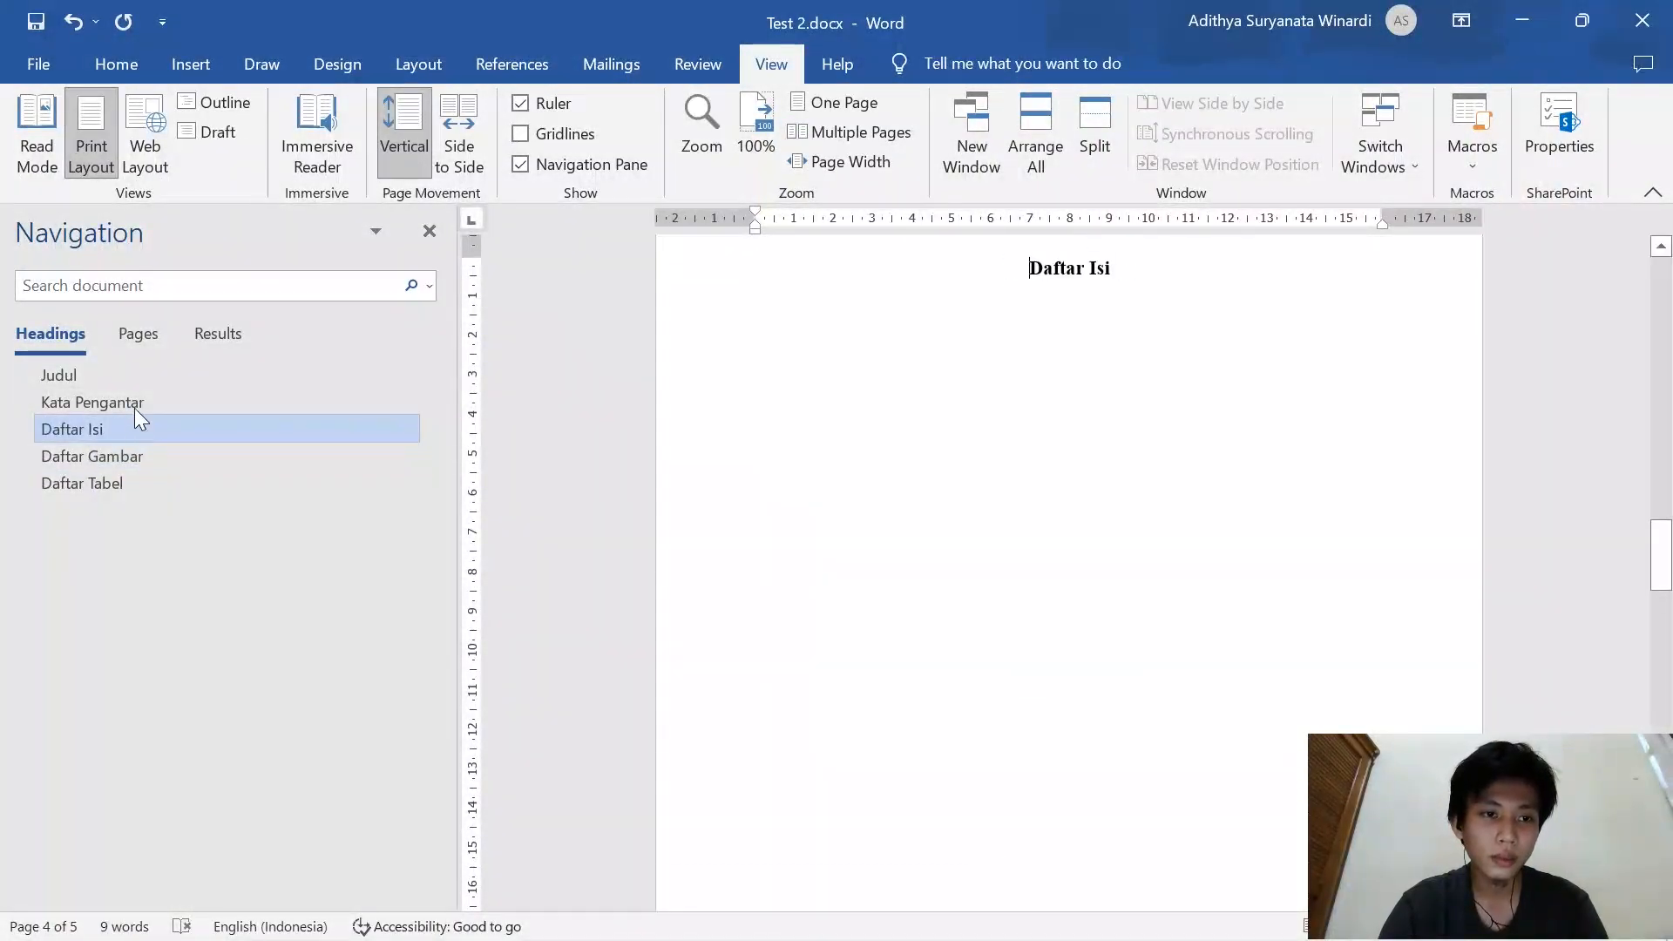
pyautogui.click(134, 404)
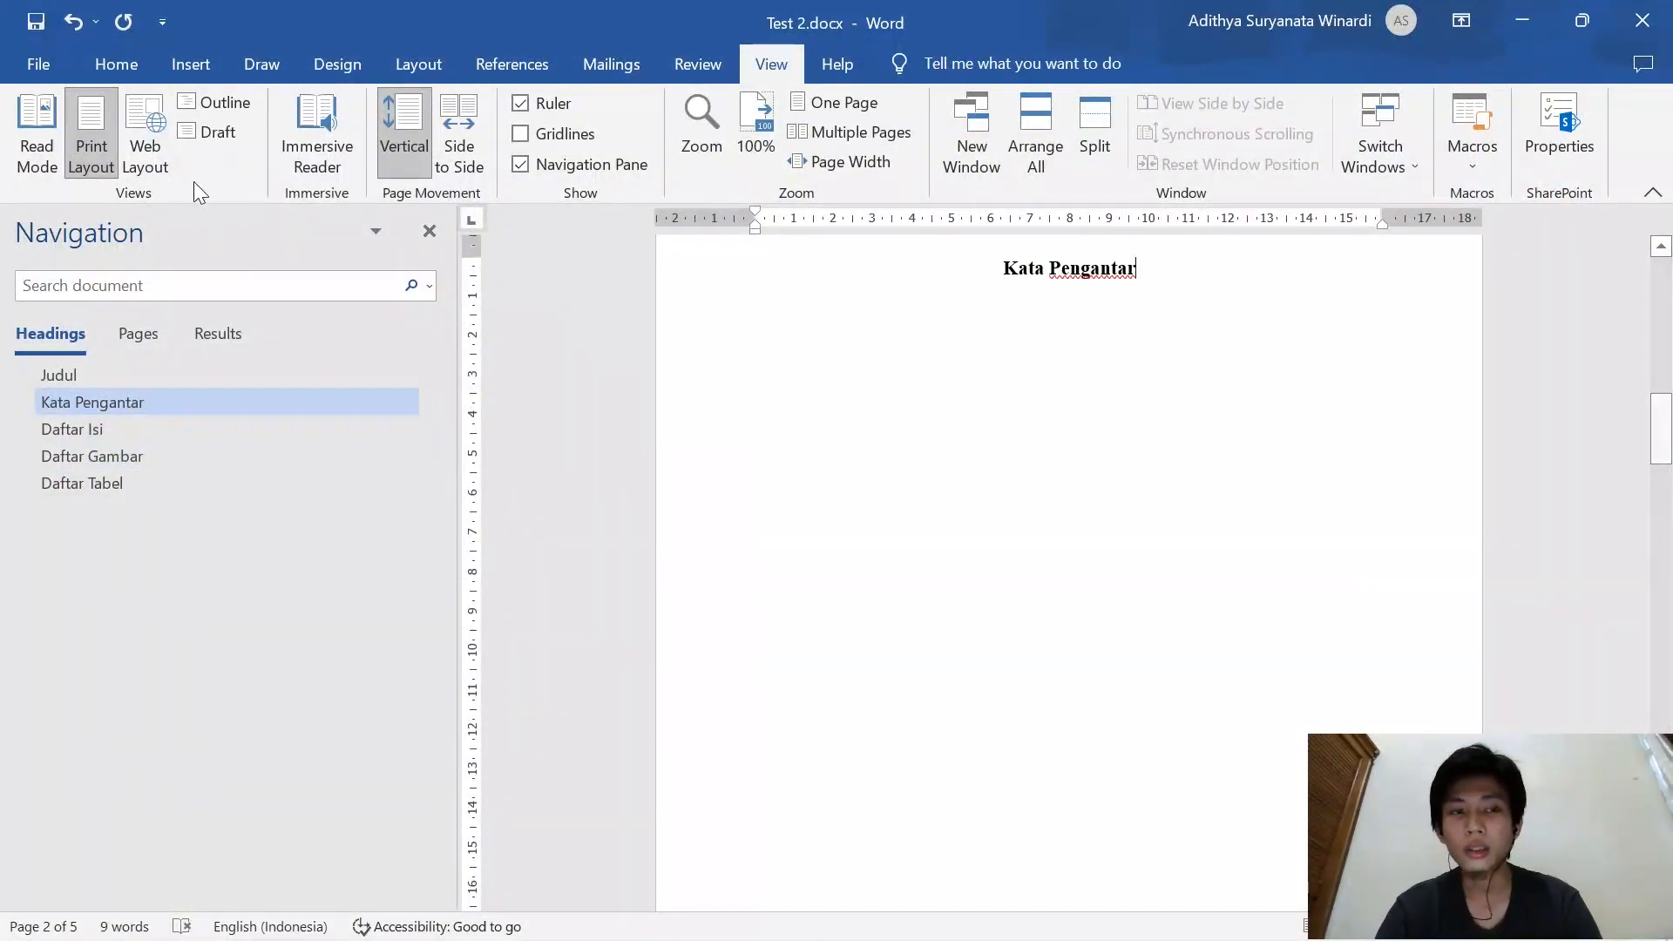
pyautogui.click(116, 64)
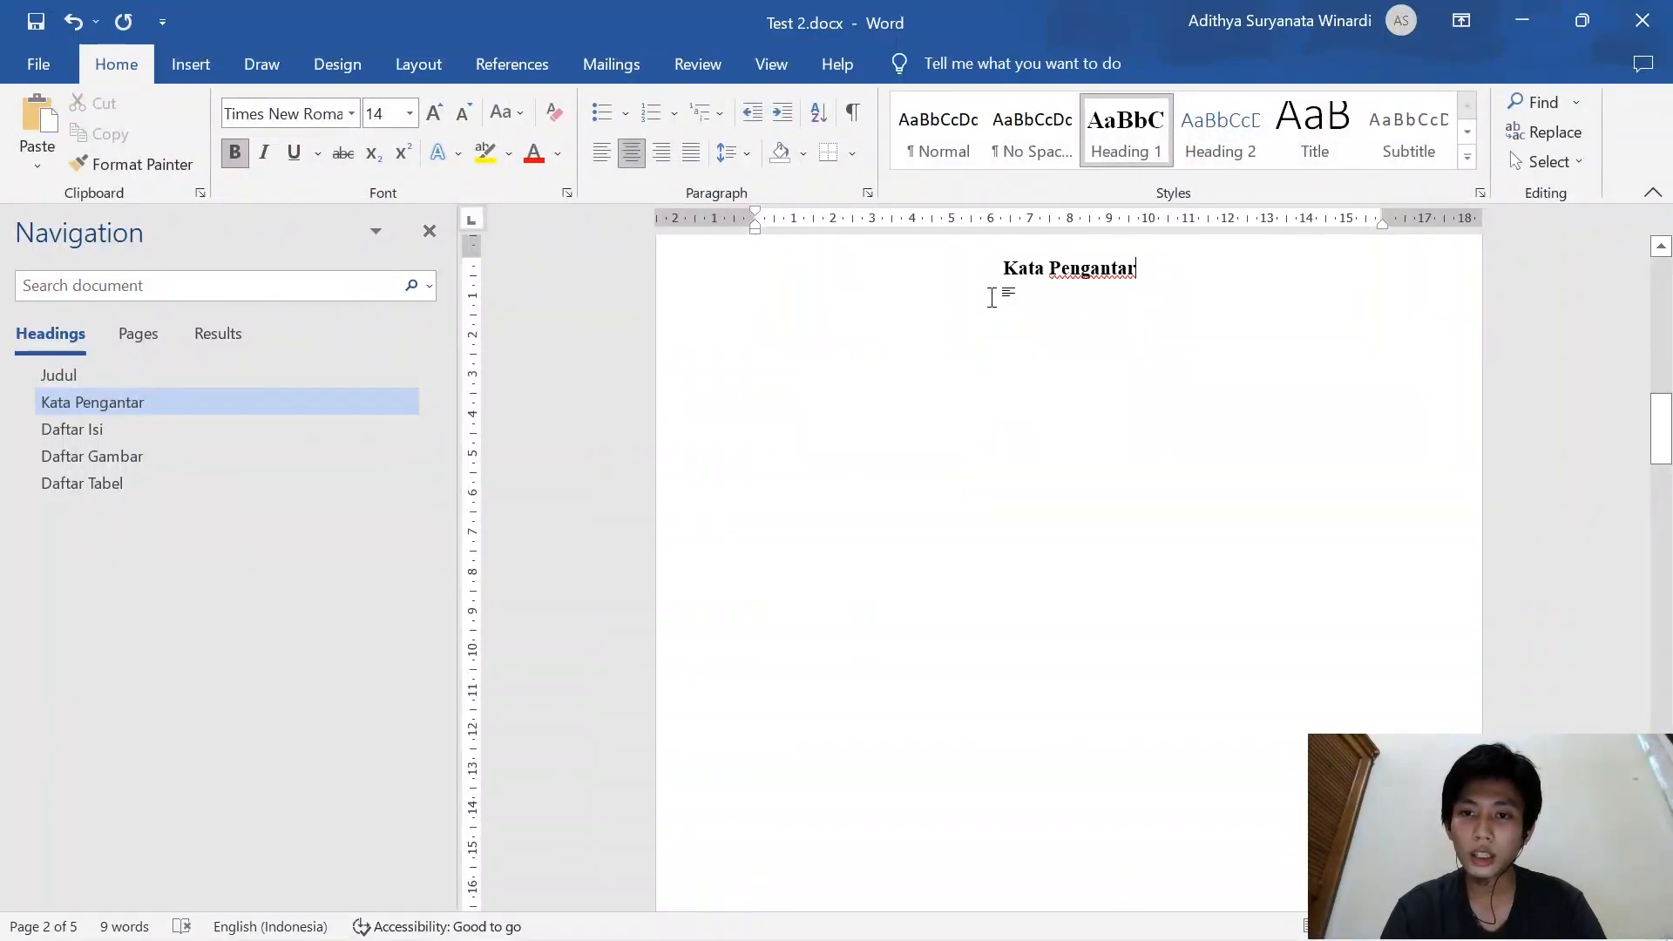
# Insert three sample paragraphs with =rand(3) below Kata Pengantar
pyautogui.press('Return')
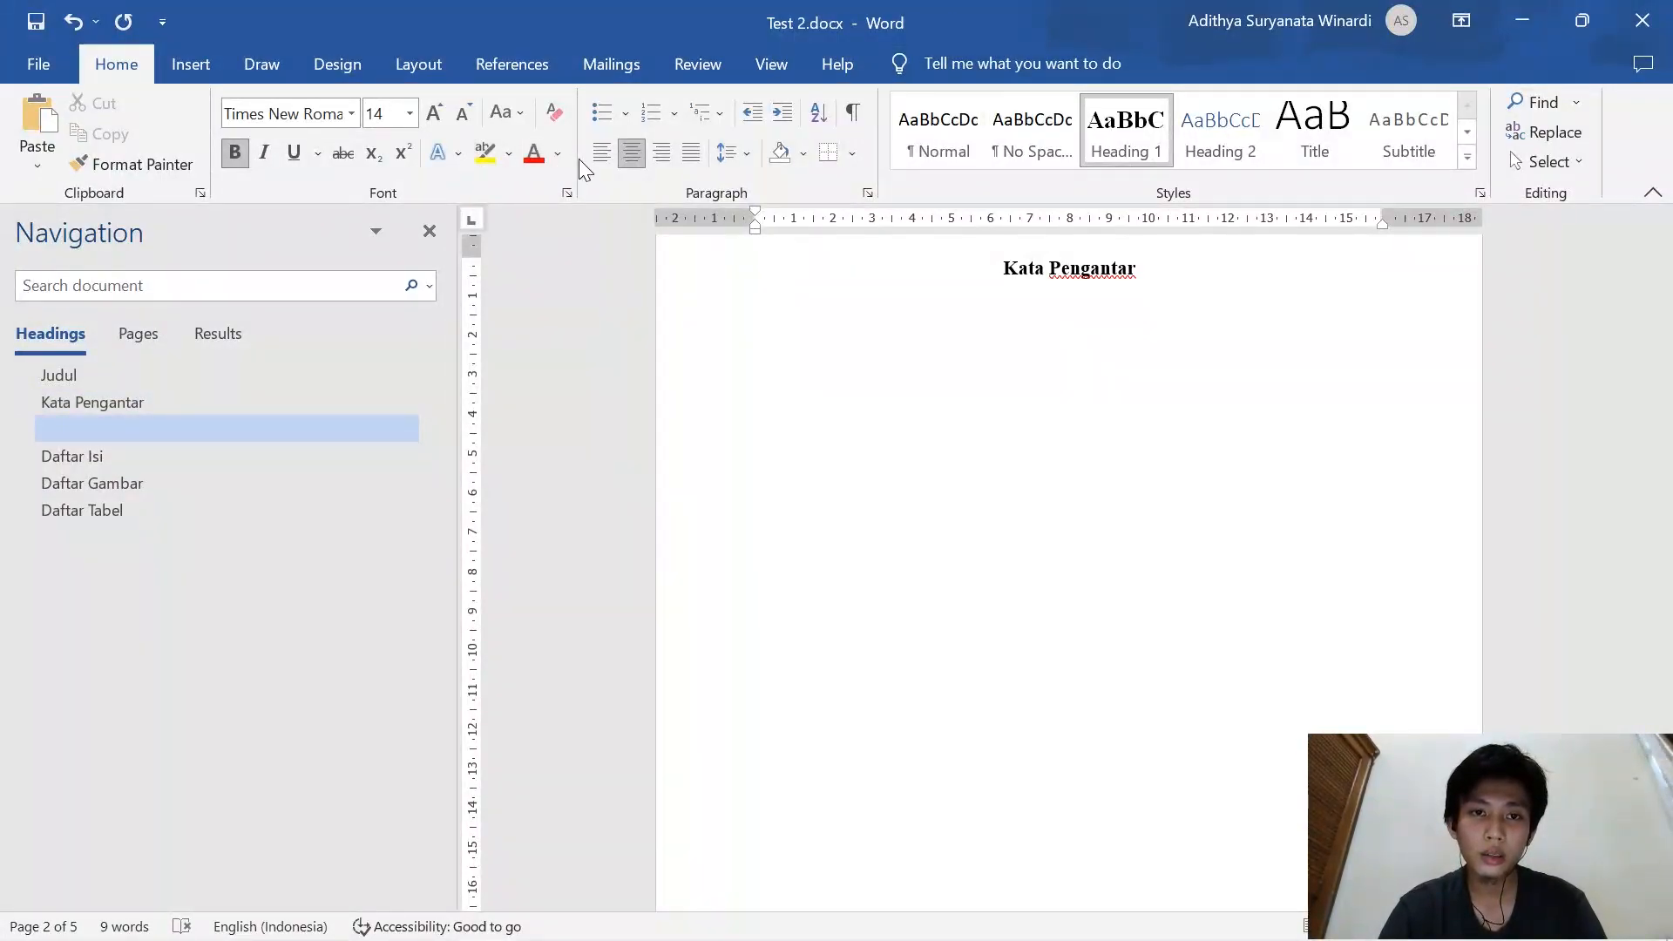
pyautogui.press('Return')
pyautogui.write('=')
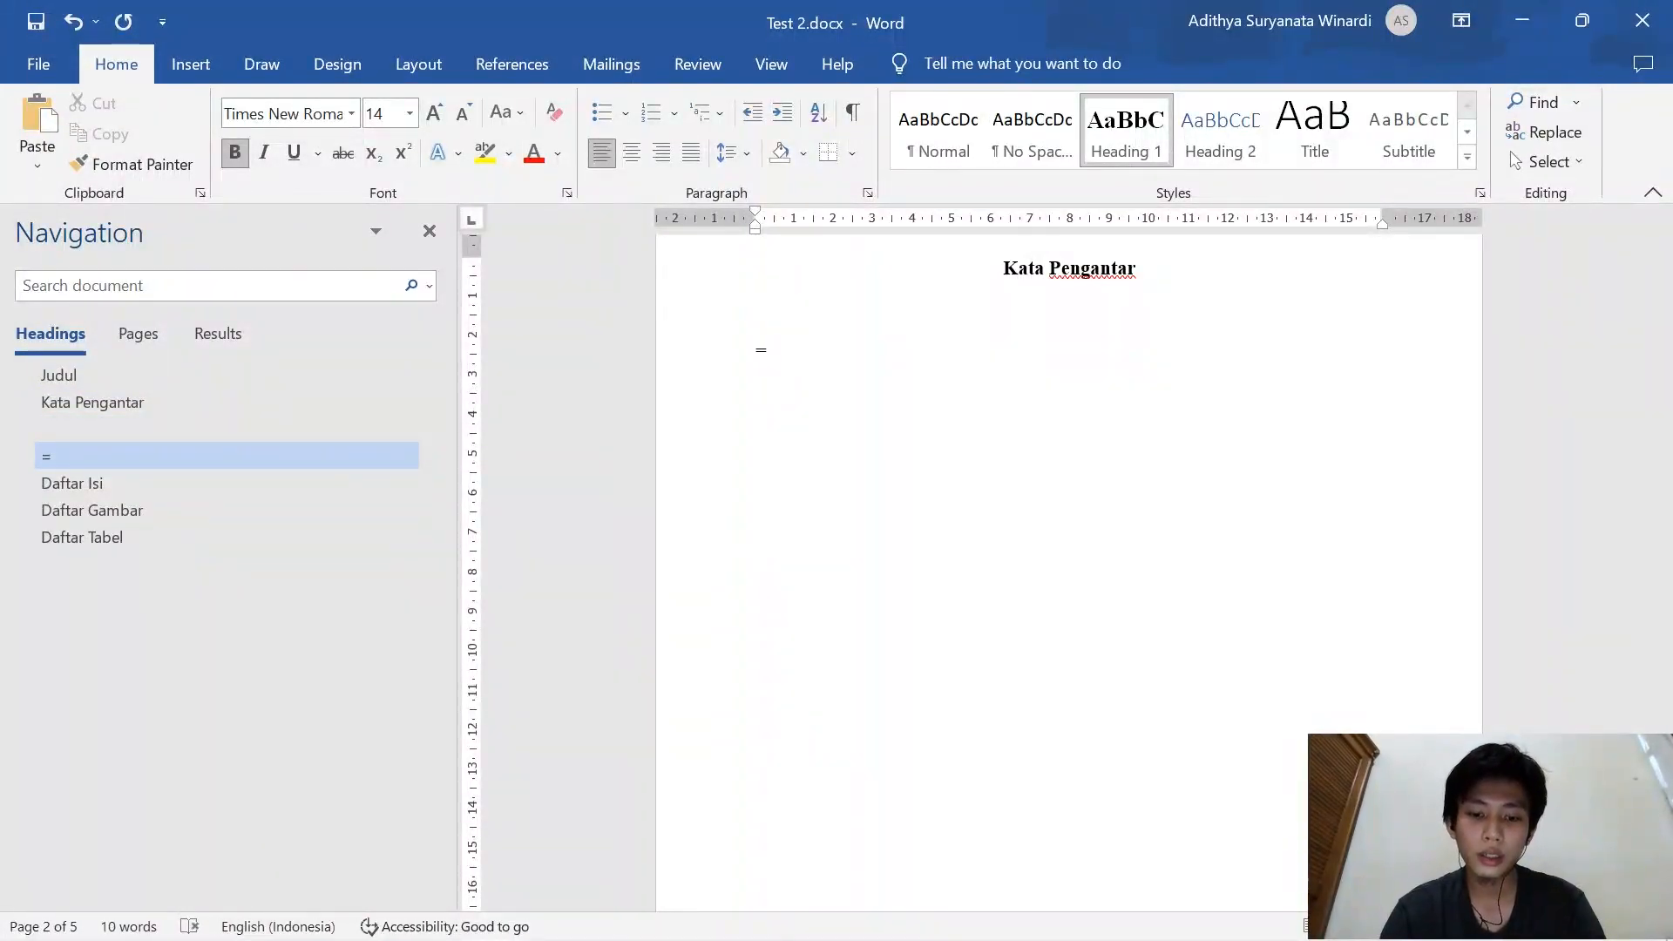
pyautogui.write('rando')
pyautogui.press('BackSpace')
pyautogui.write('(')
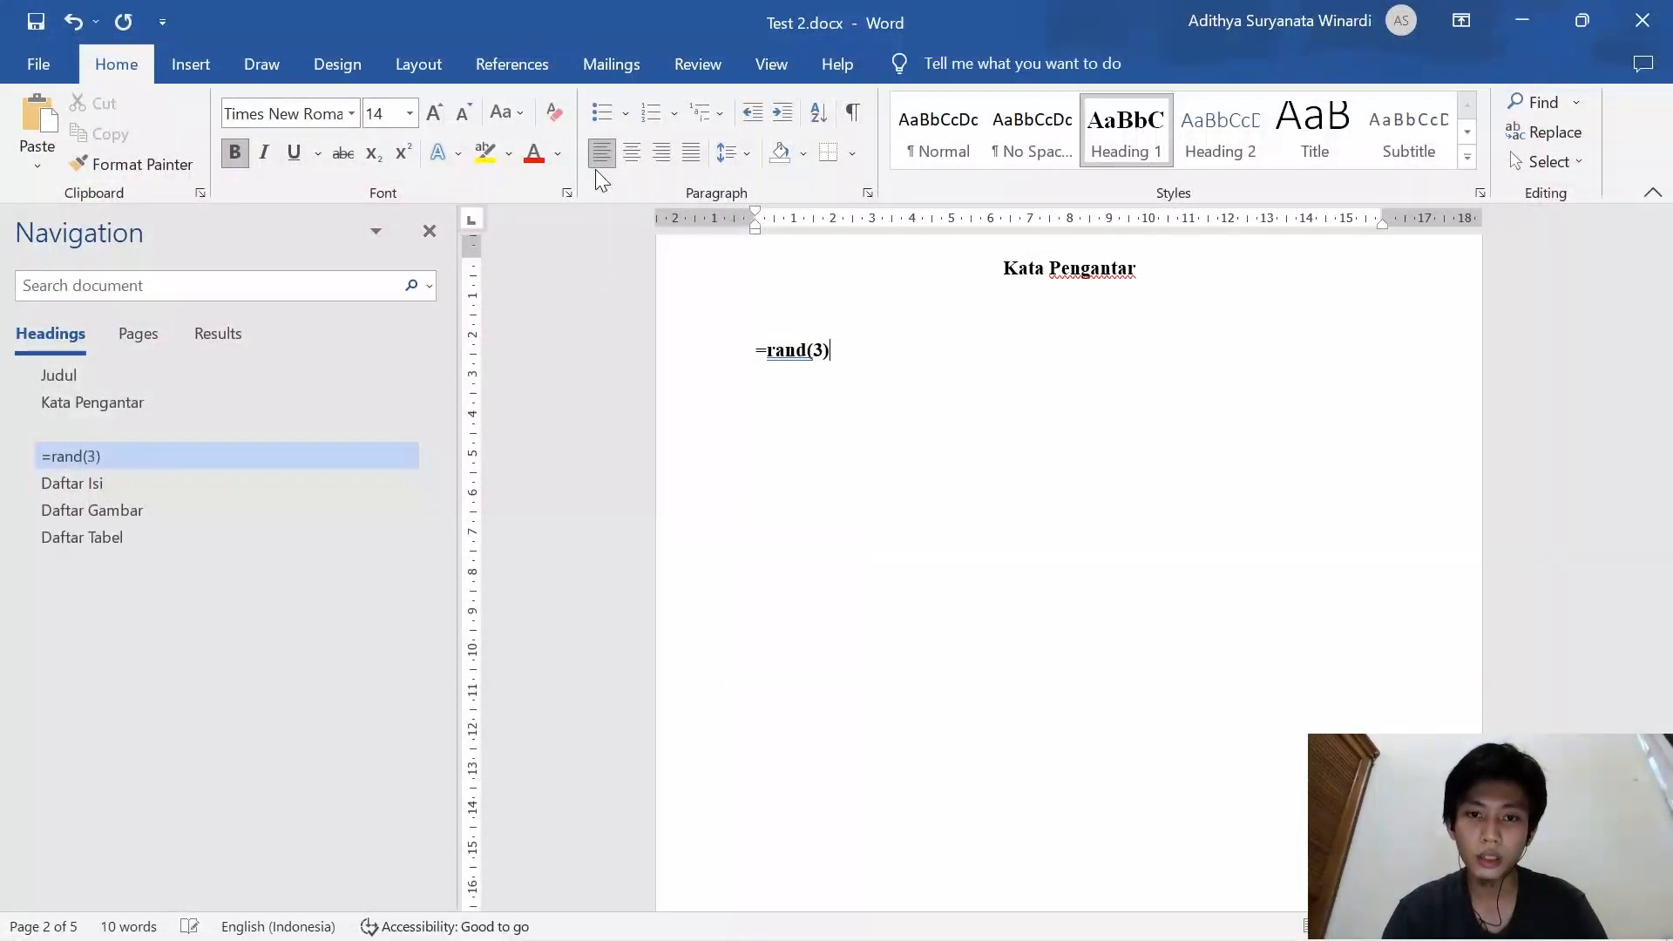
pyautogui.write('3)')
pyautogui.press('Return')
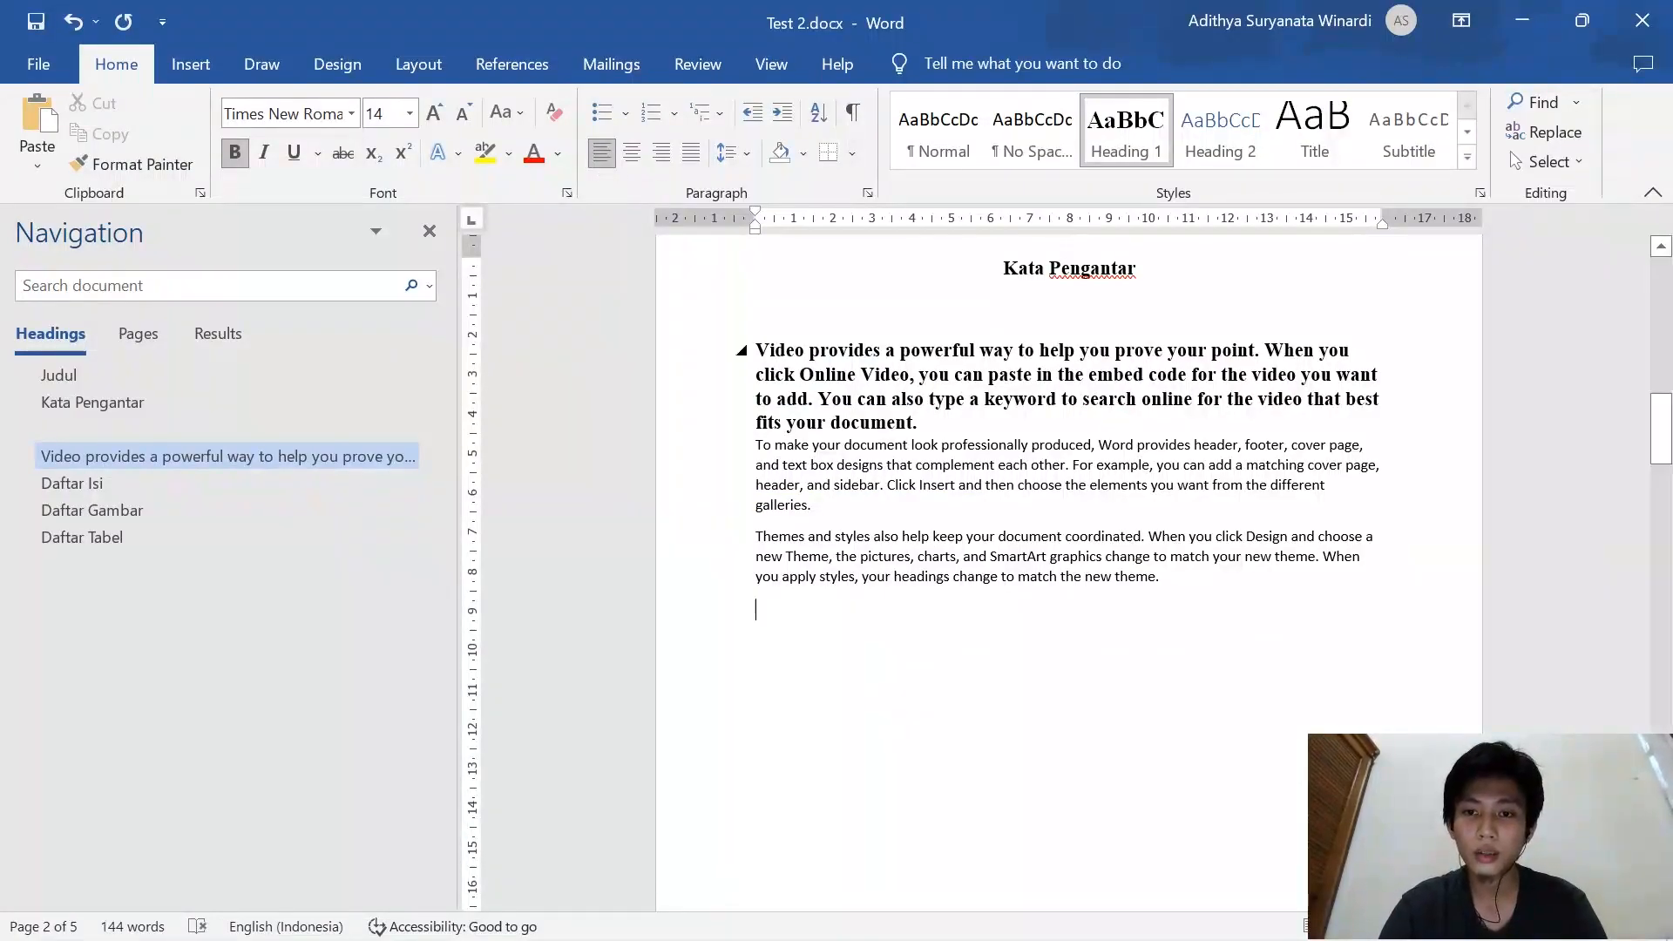
# Apply the Normal style to the three sample paragraphs and bring up its options
pyautogui.moveTo(1168, 582); pyautogui.dragTo(776, 329)
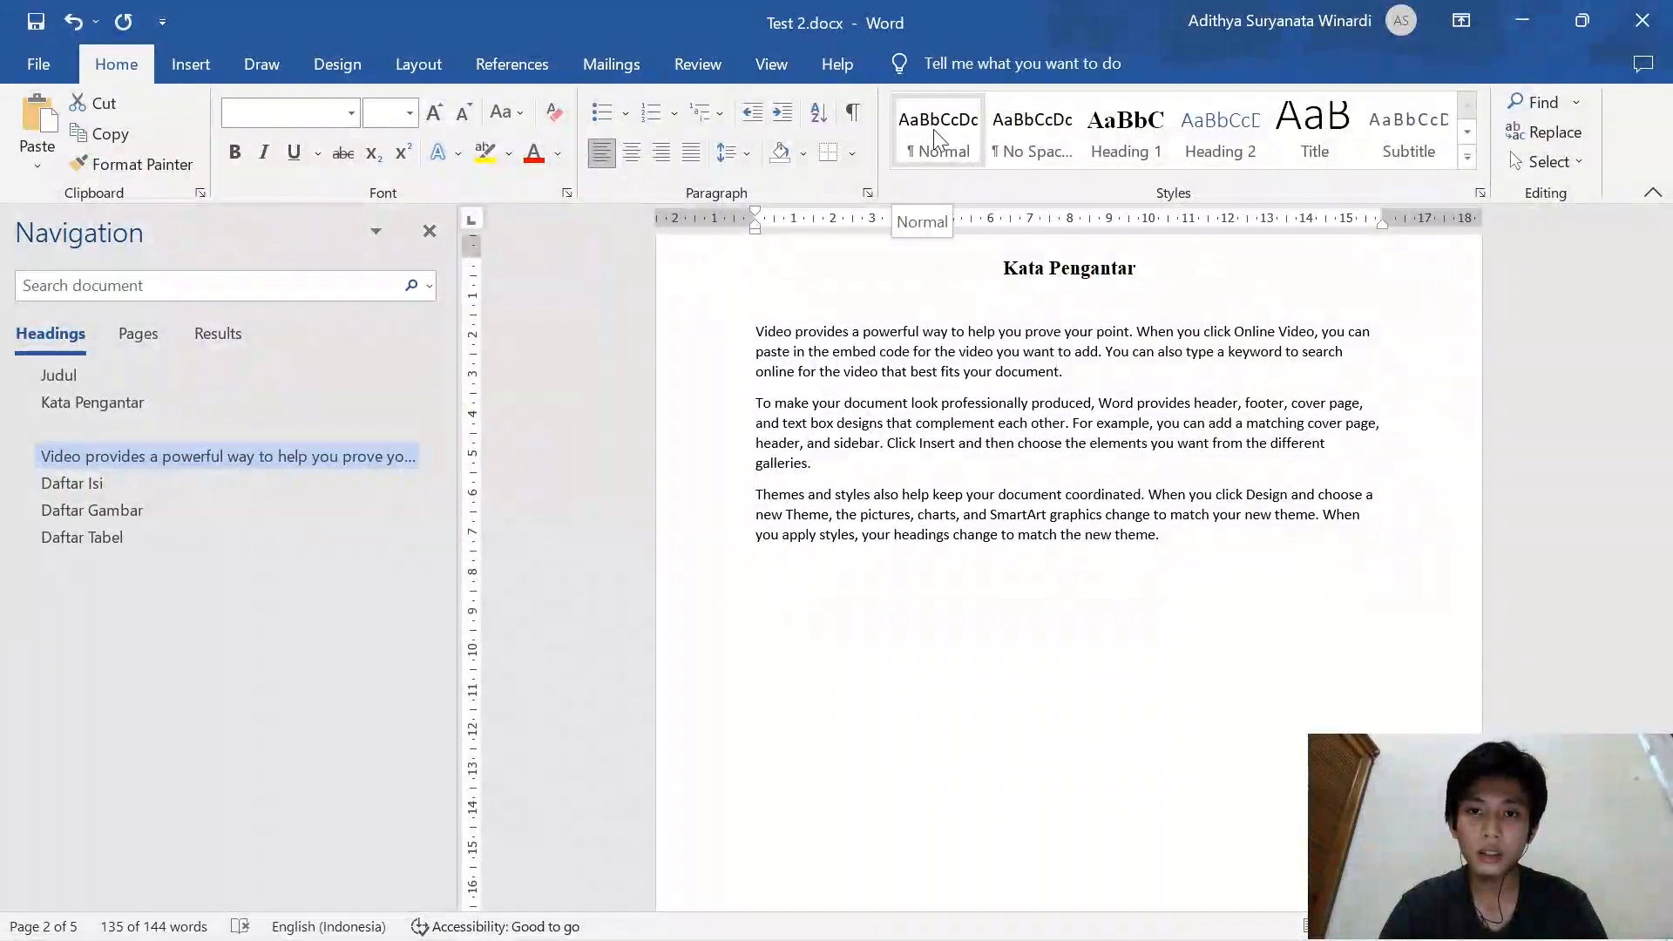
pyautogui.click(959, 157)
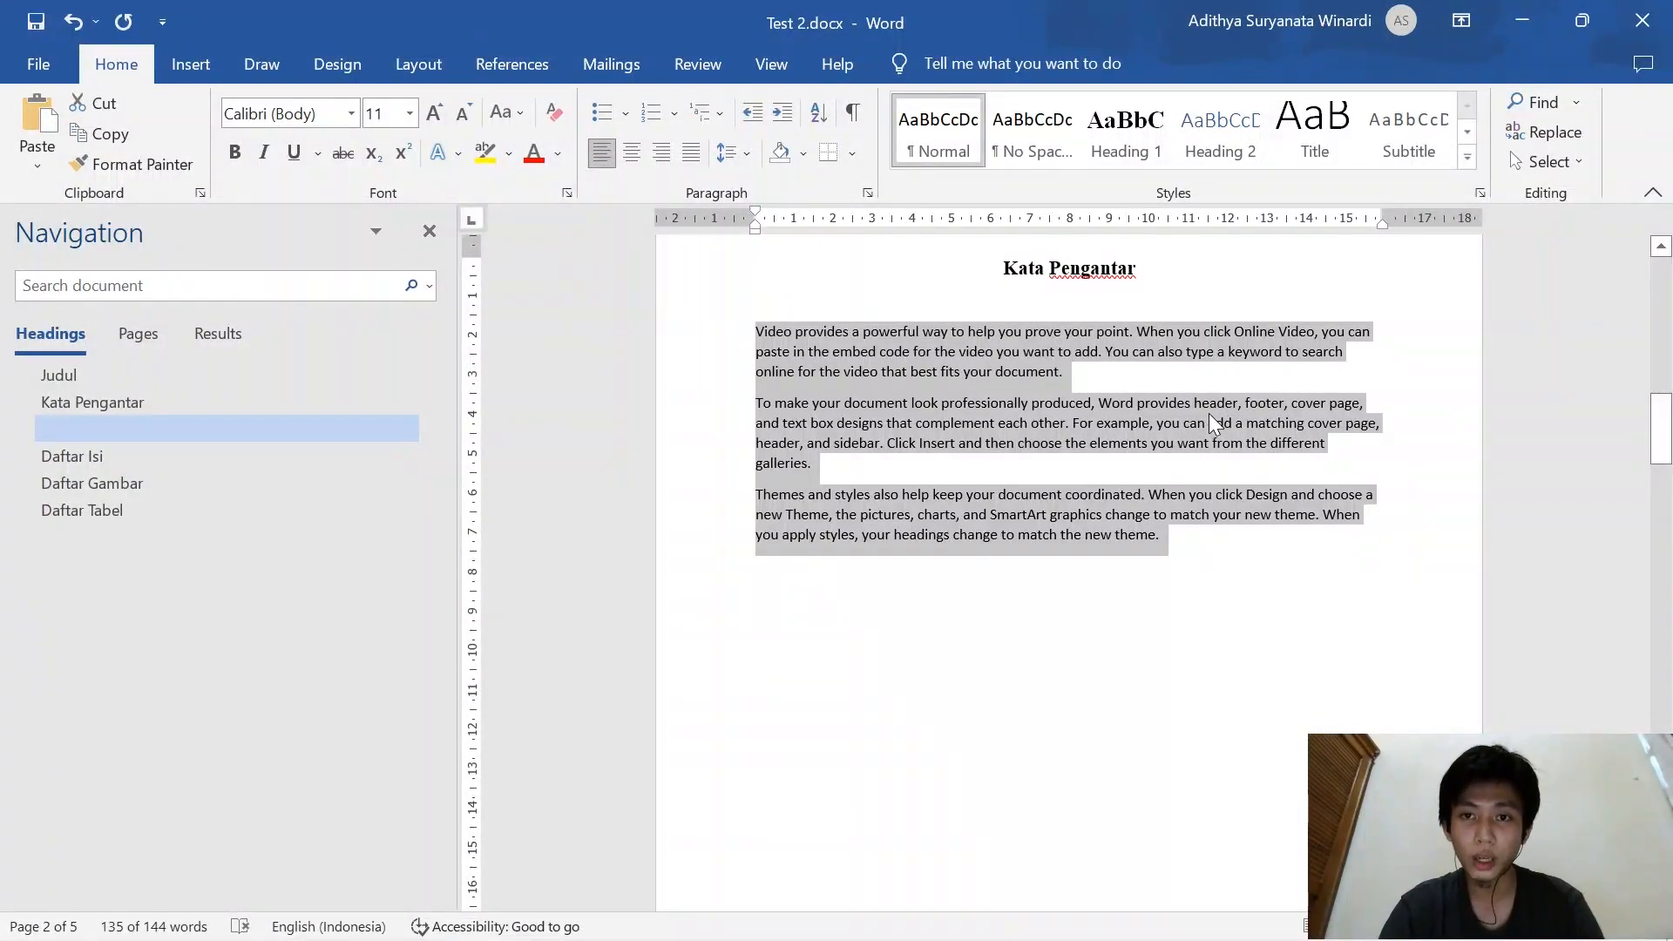
pyautogui.rightClick(940, 131)
# Modify the Normal style to Times New Roman 12 pt, justified
pyautogui.click(1019, 165)
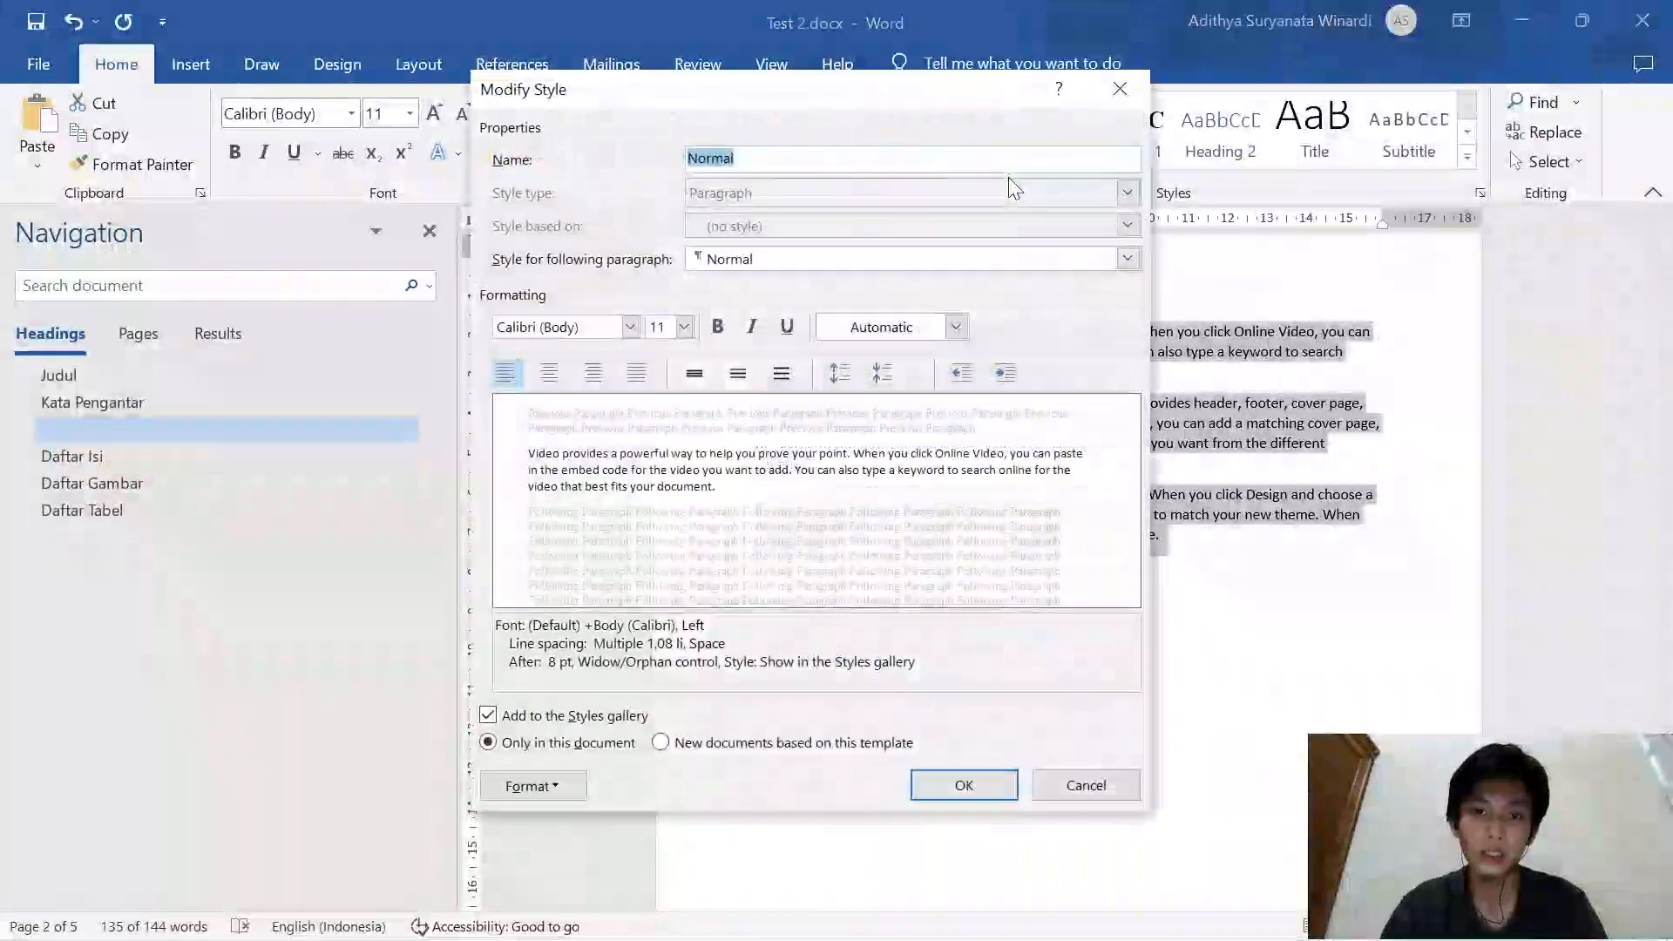
pyautogui.click(558, 326)
pyautogui.write('Times New Roman')
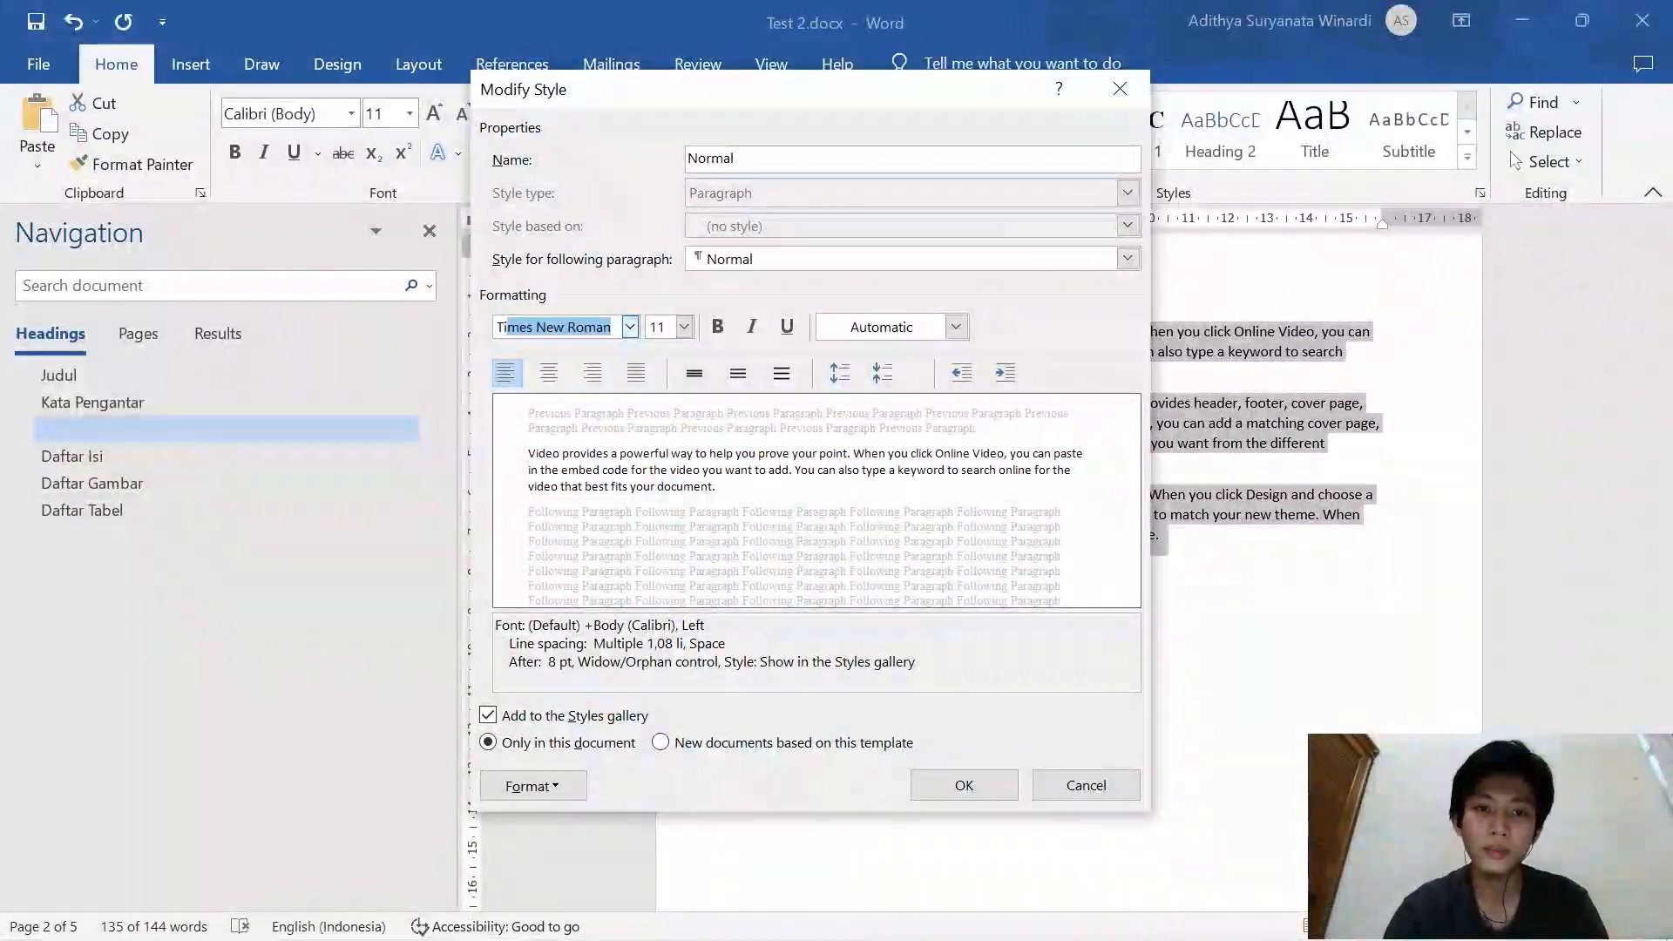
pyautogui.press('Tab')
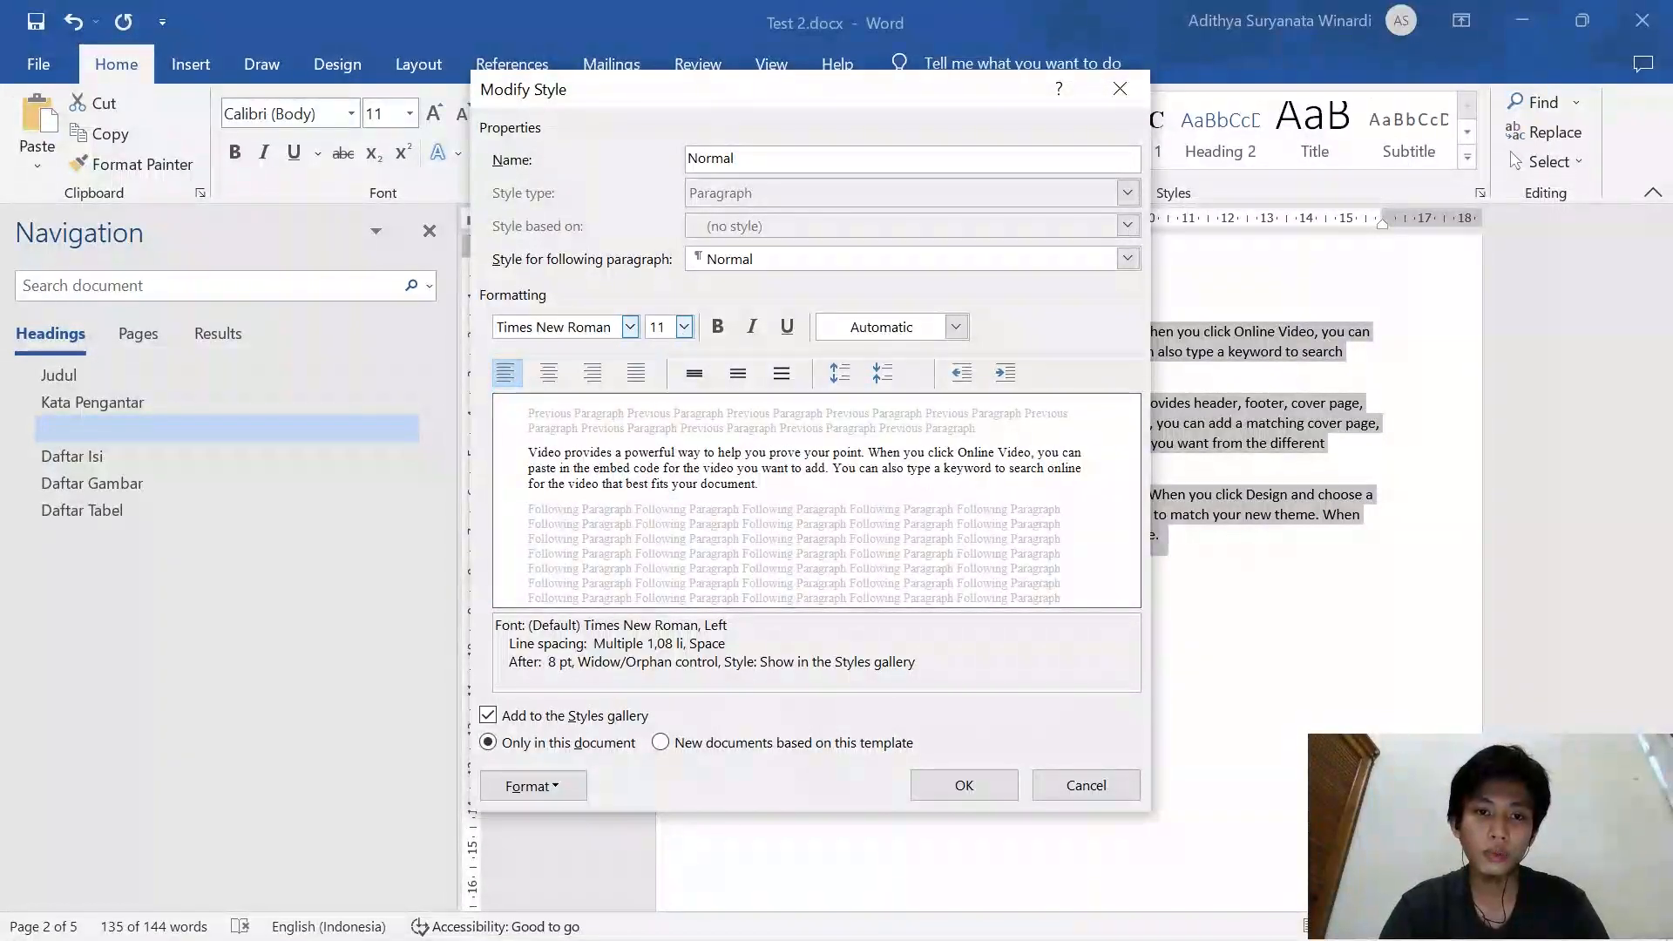
pyautogui.click(660, 327)
pyautogui.write('12')
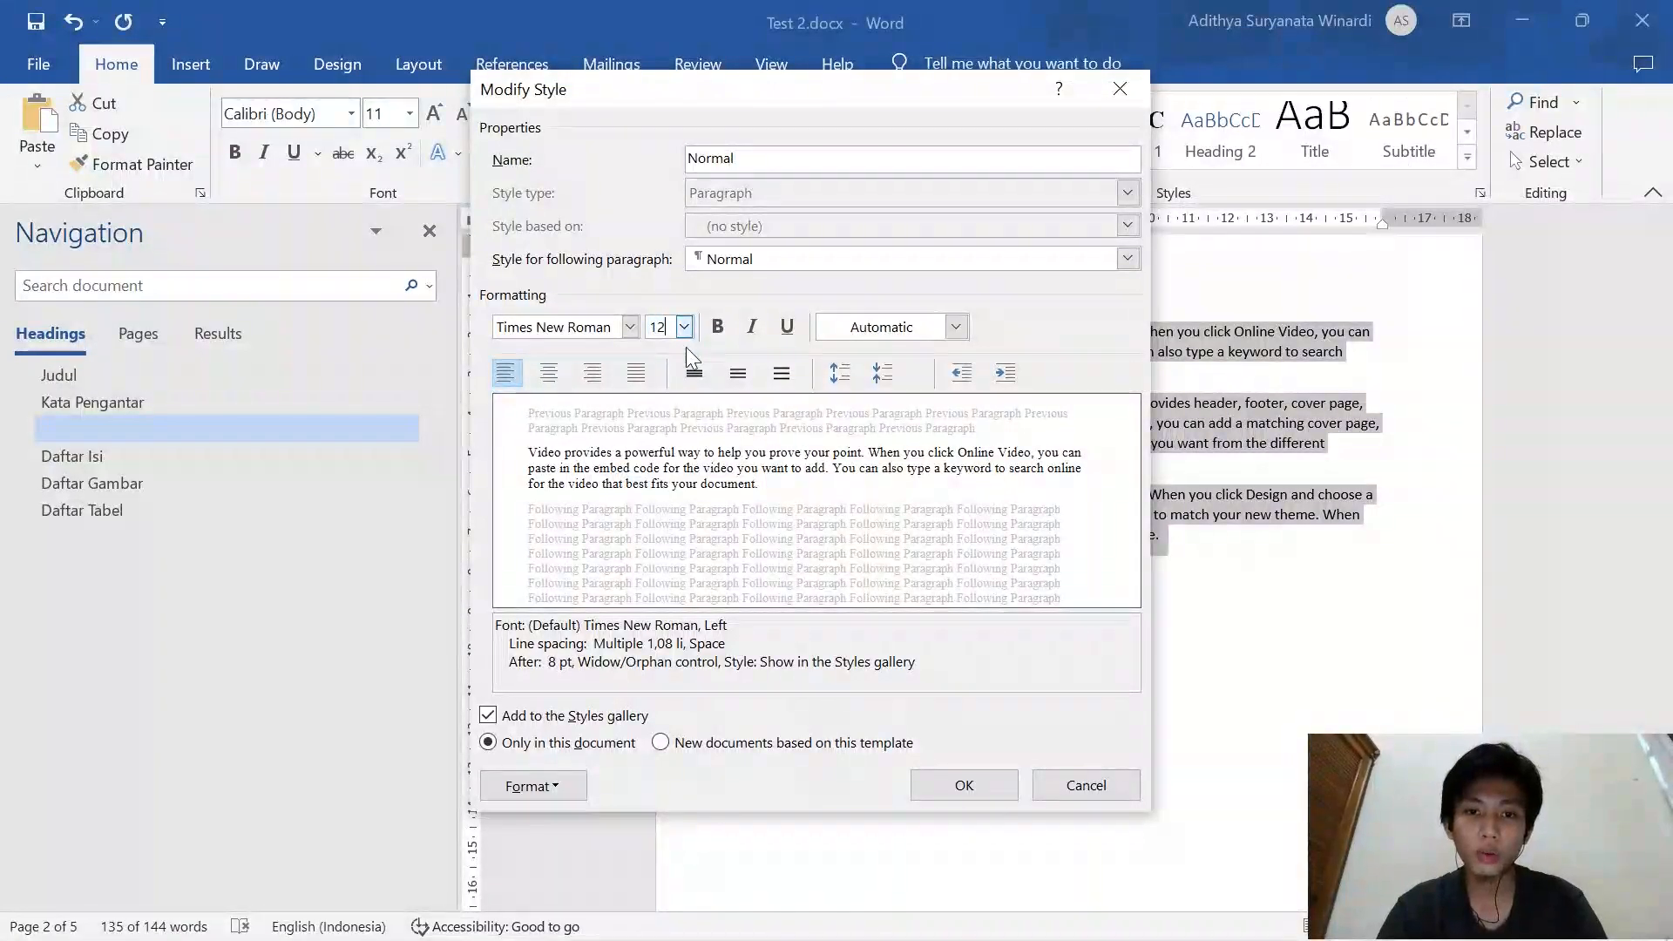
pyautogui.click(636, 373)
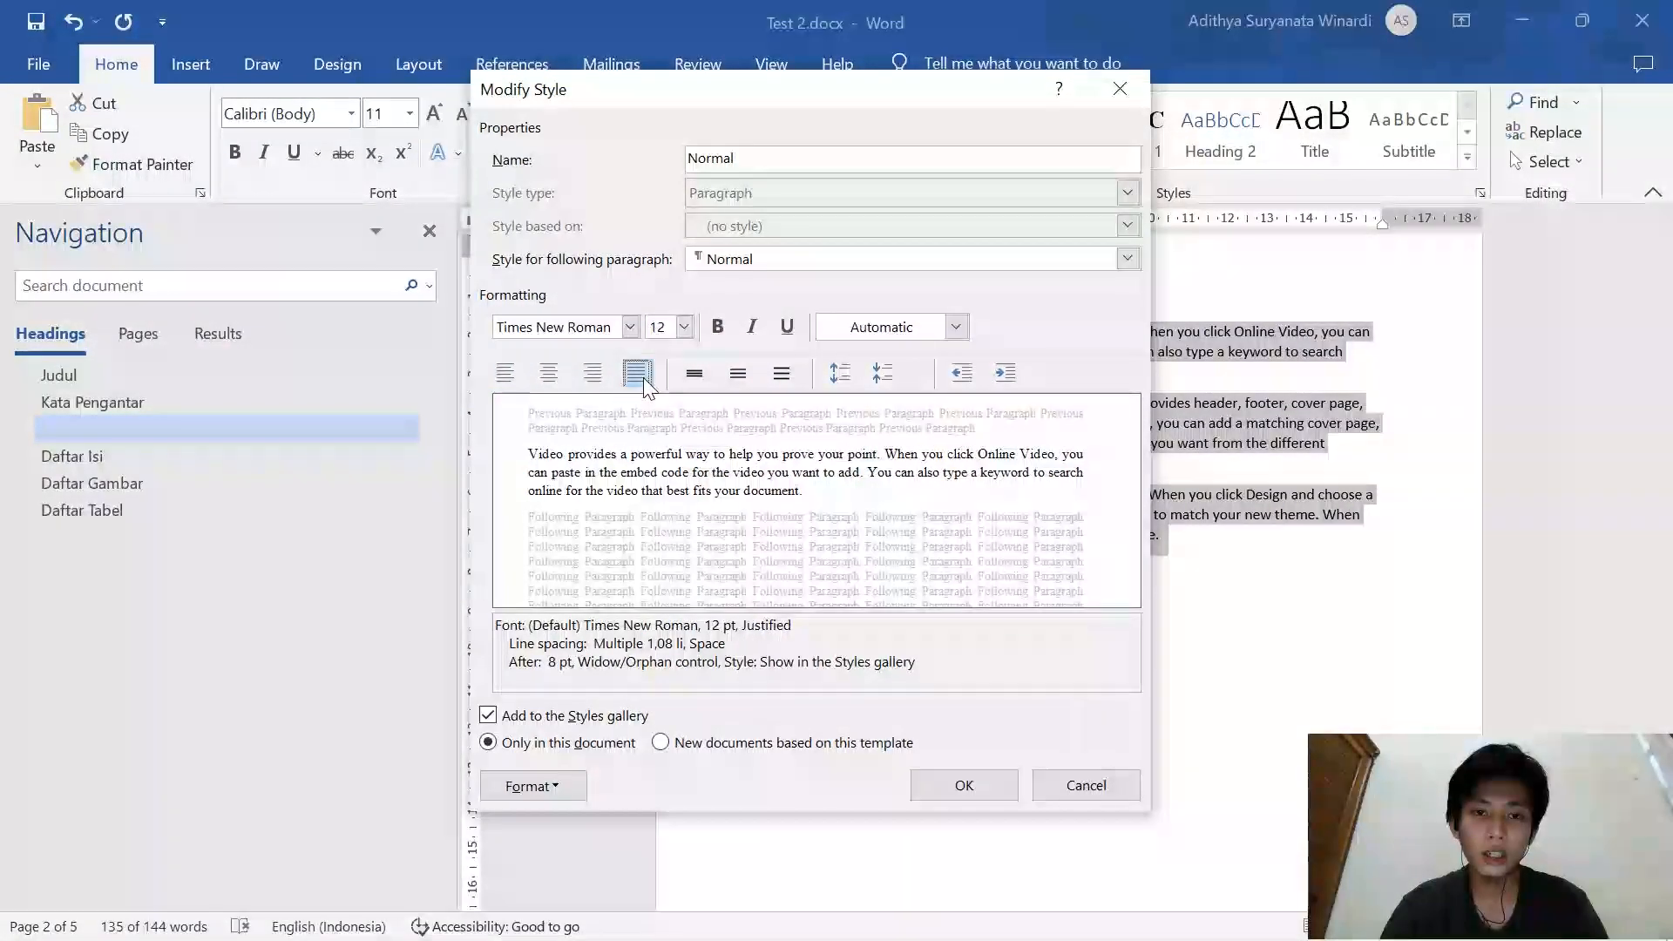
pyautogui.click(964, 785)
# Apply the Normal style to the blank line under Kata Pengantar
pyautogui.click(1013, 305)
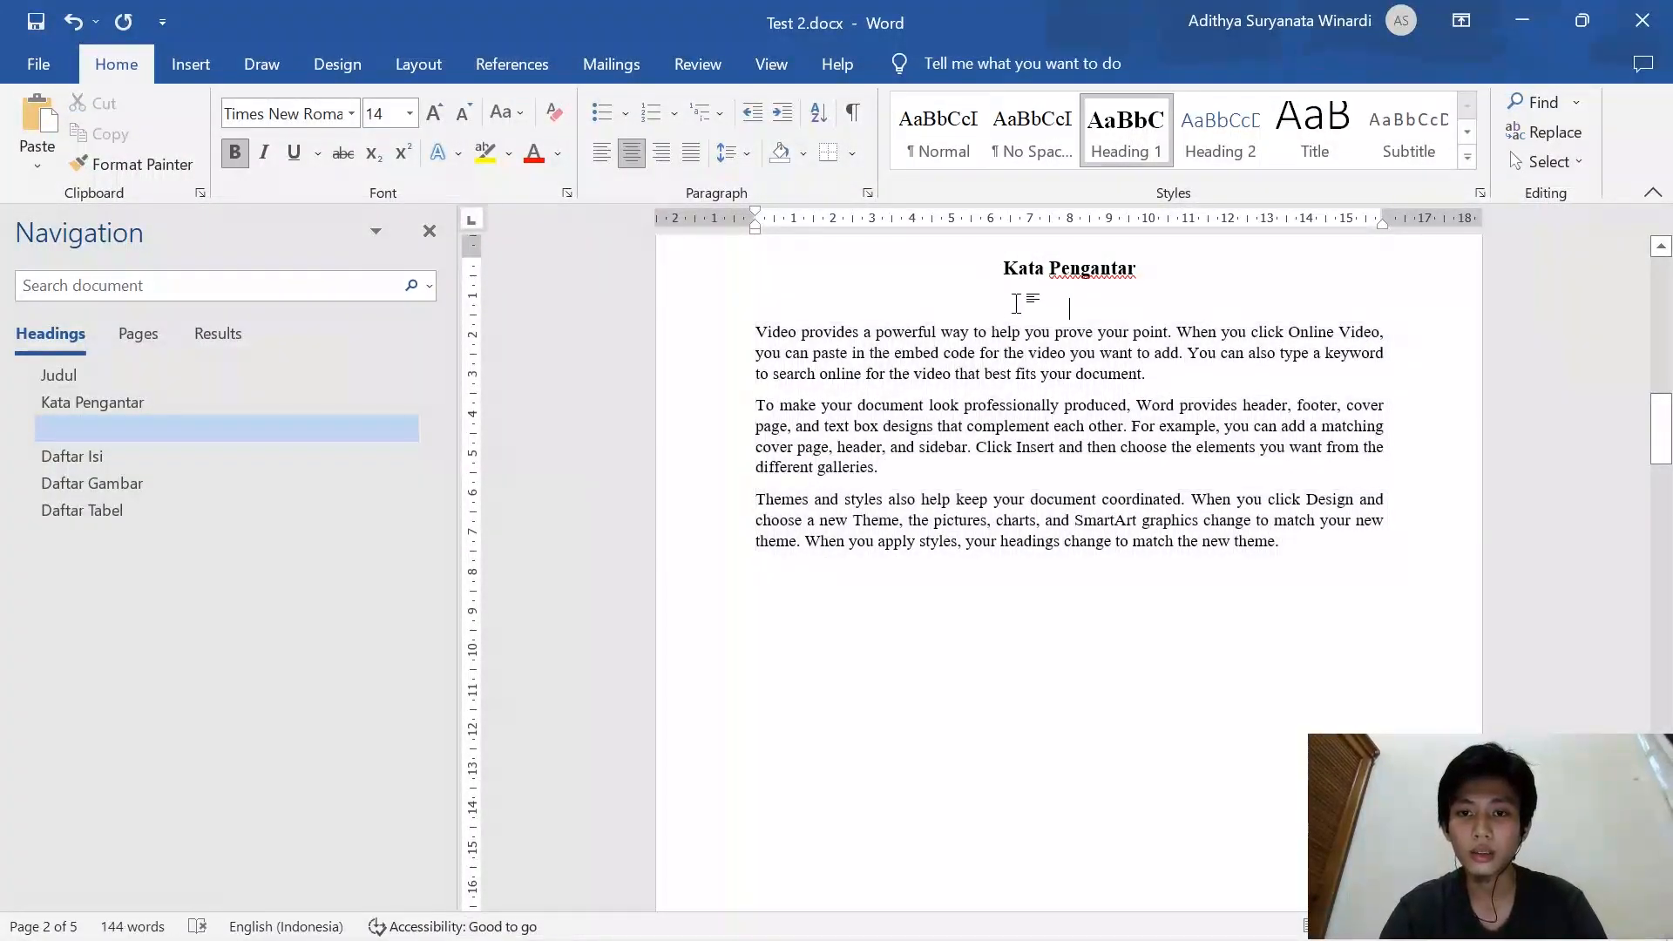
pyautogui.scroll(-1, 985, 349)
pyautogui.scroll(2, 967, 359)
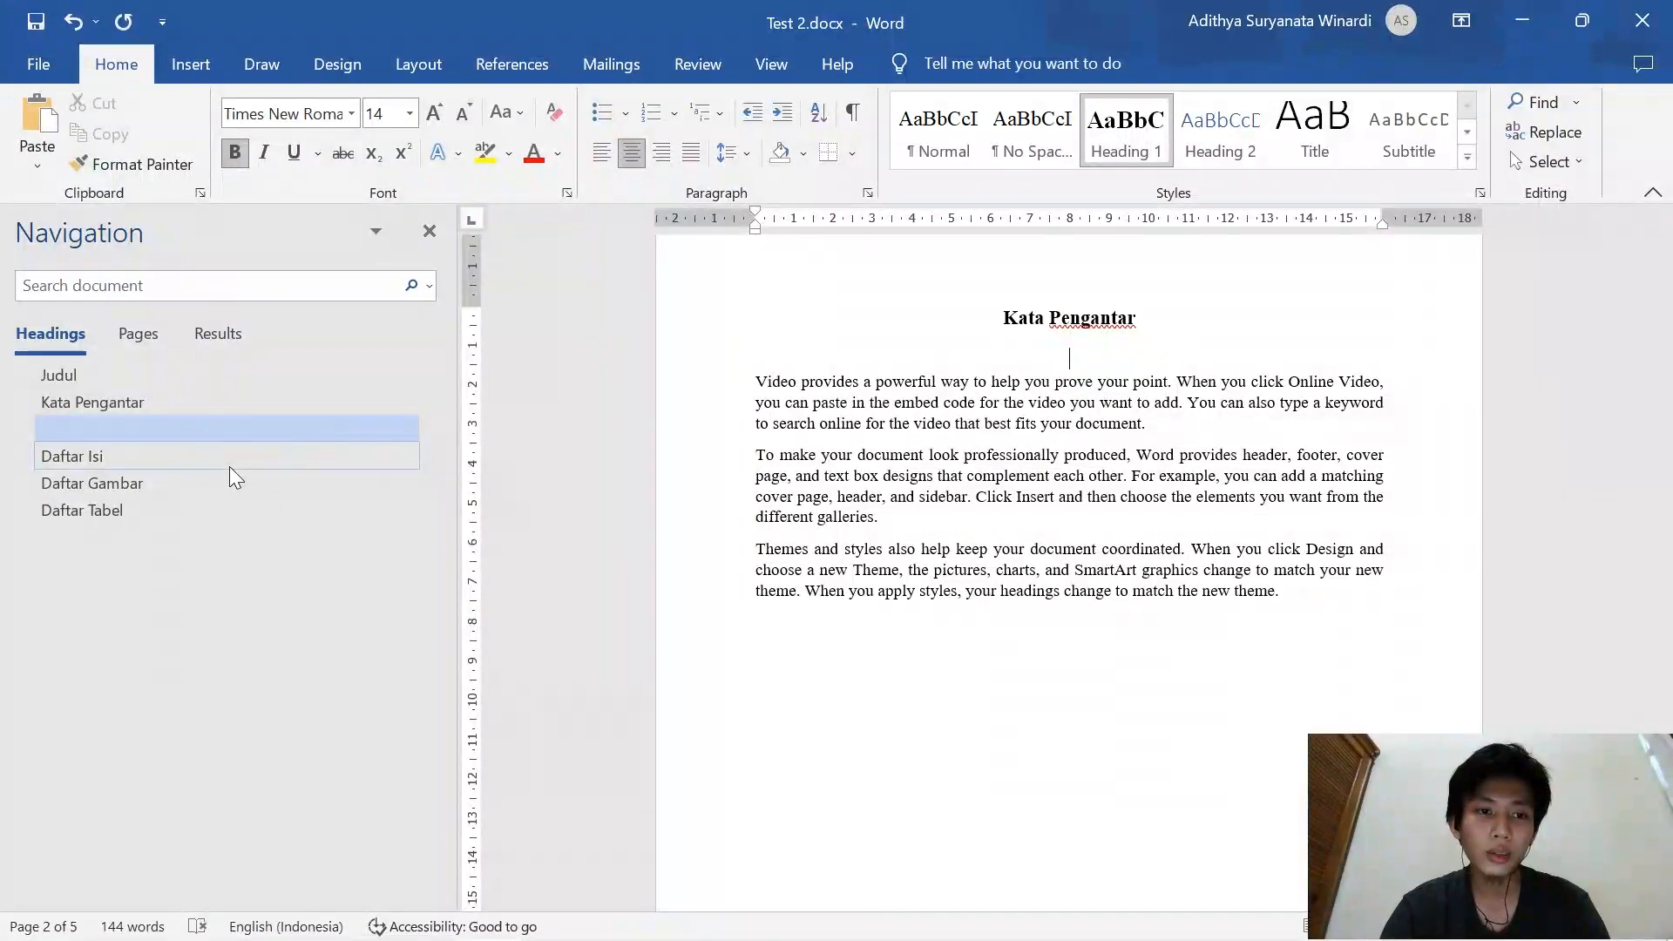
pyautogui.scroll(-1, 872, 349)
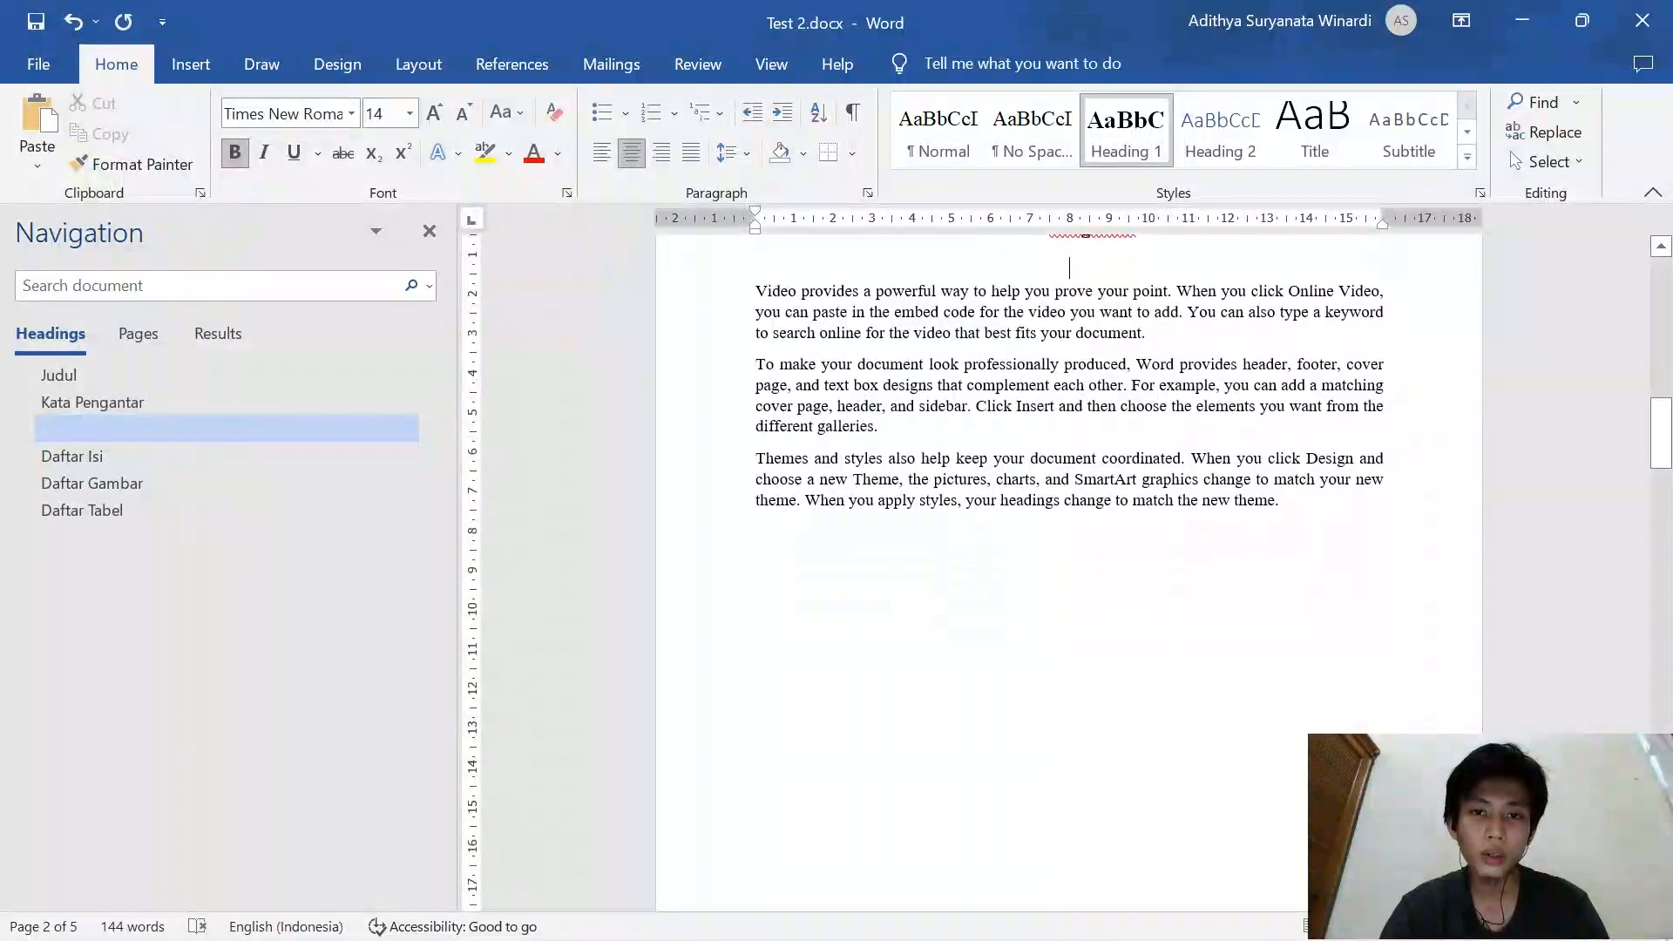
pyautogui.click(955, 139)
pyautogui.scroll(2, 1202, 446)
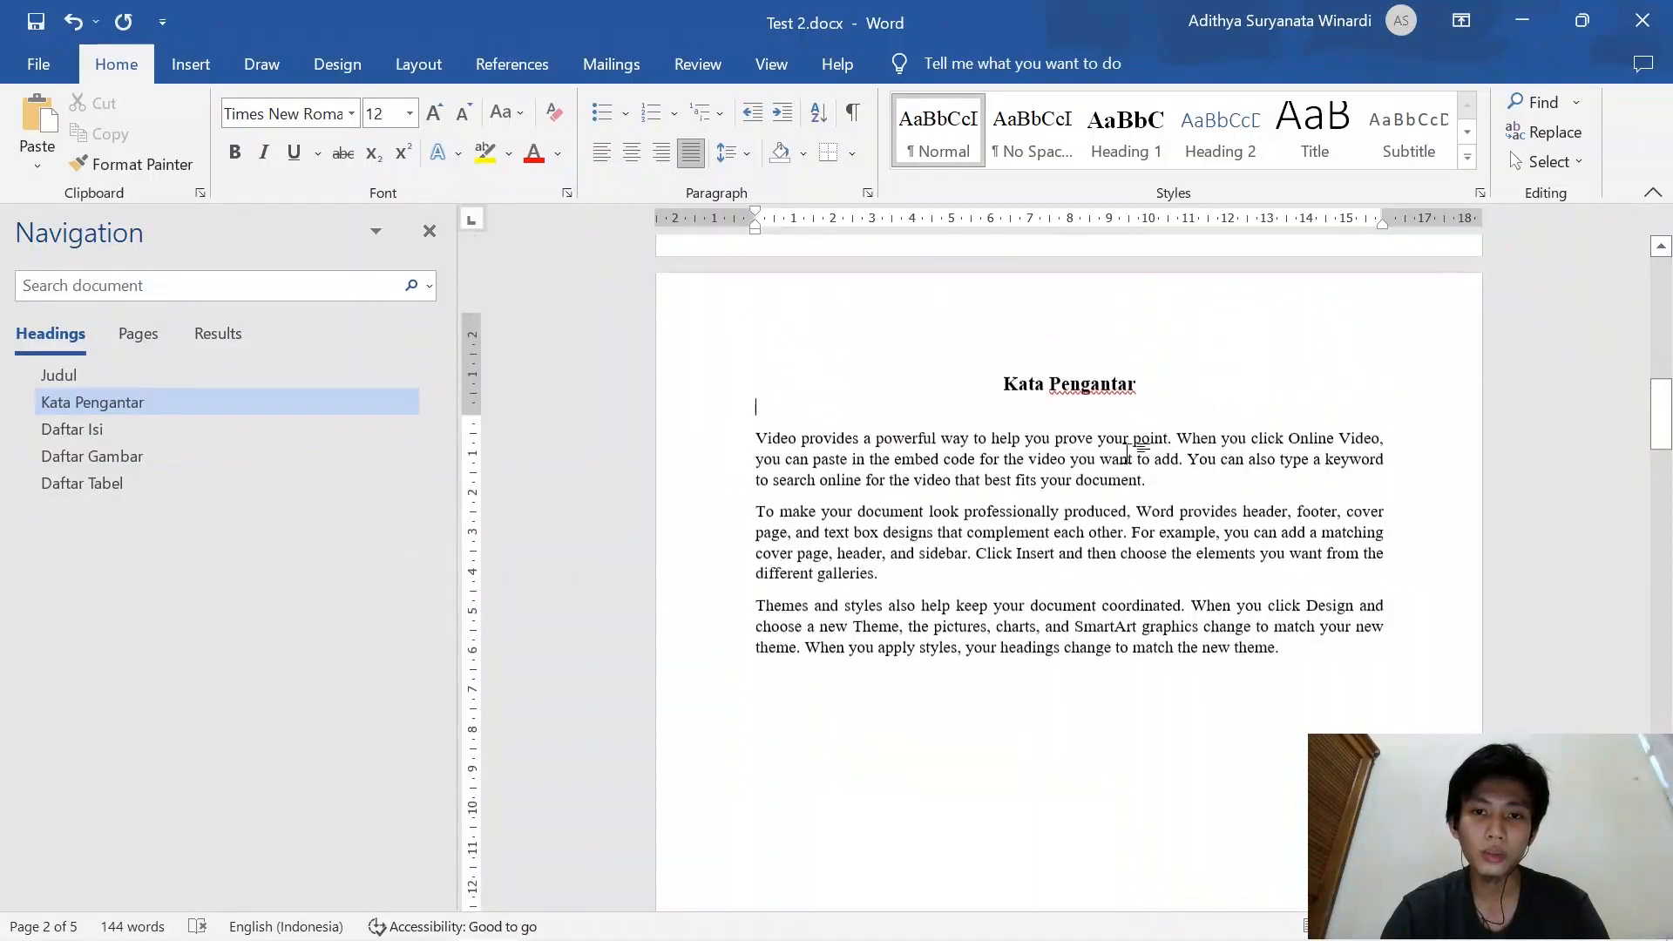
pyautogui.scroll(-1, 1202, 446)
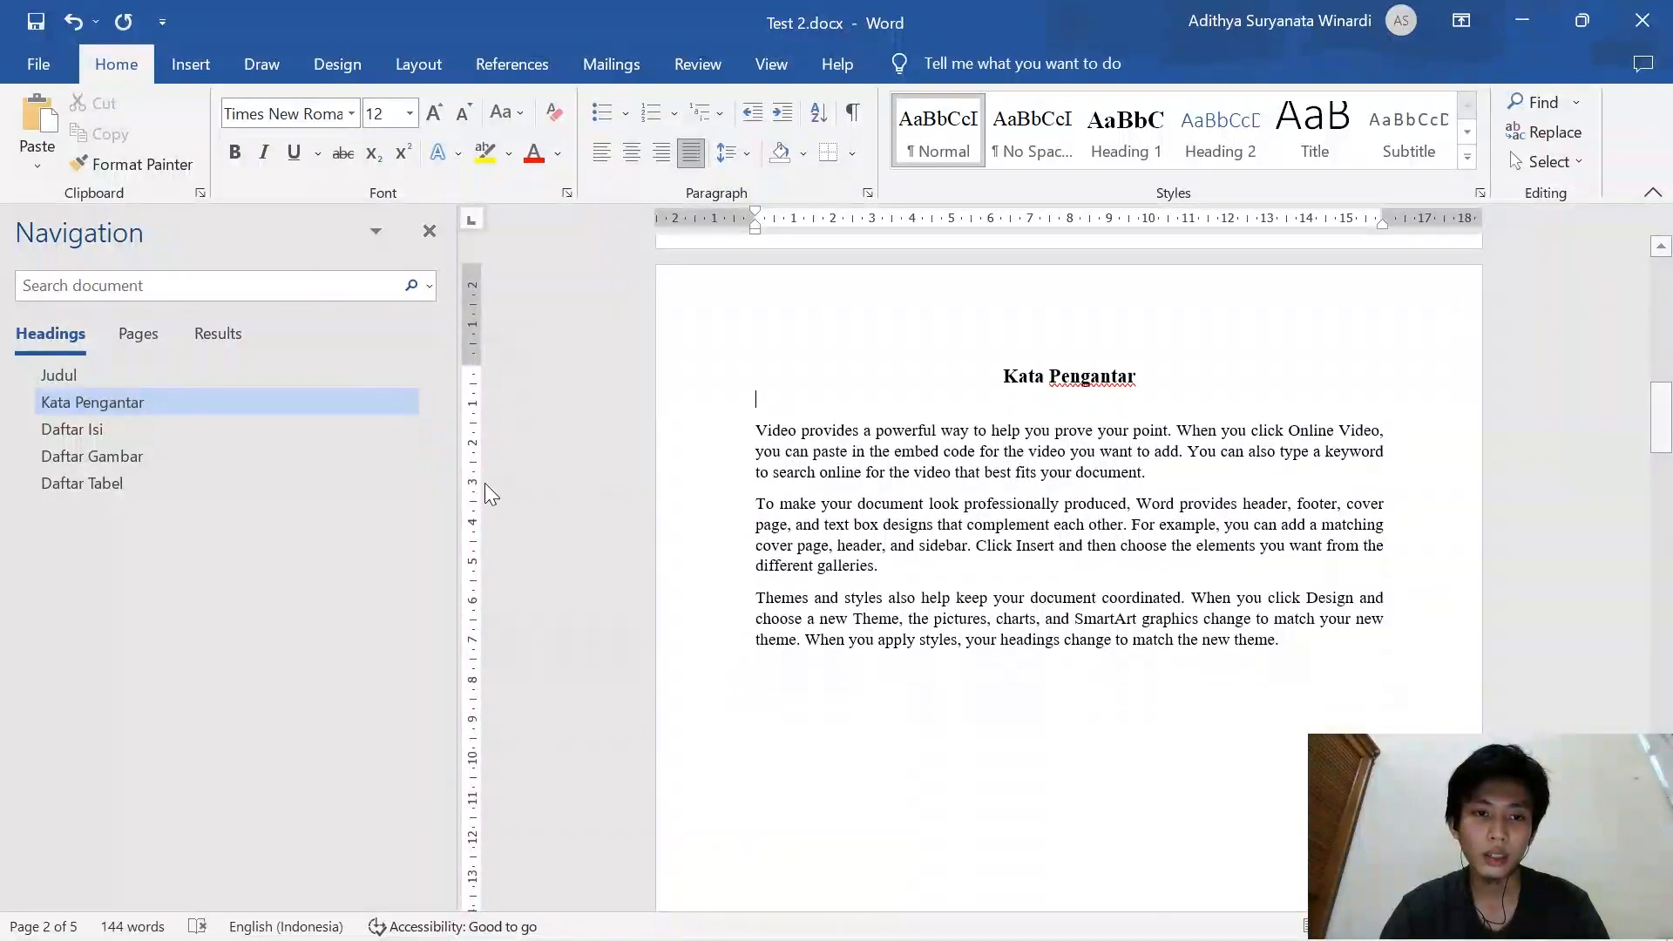
# Set the page number format to lowercase Roman numerals starting at i
pyautogui.click(206, 425)
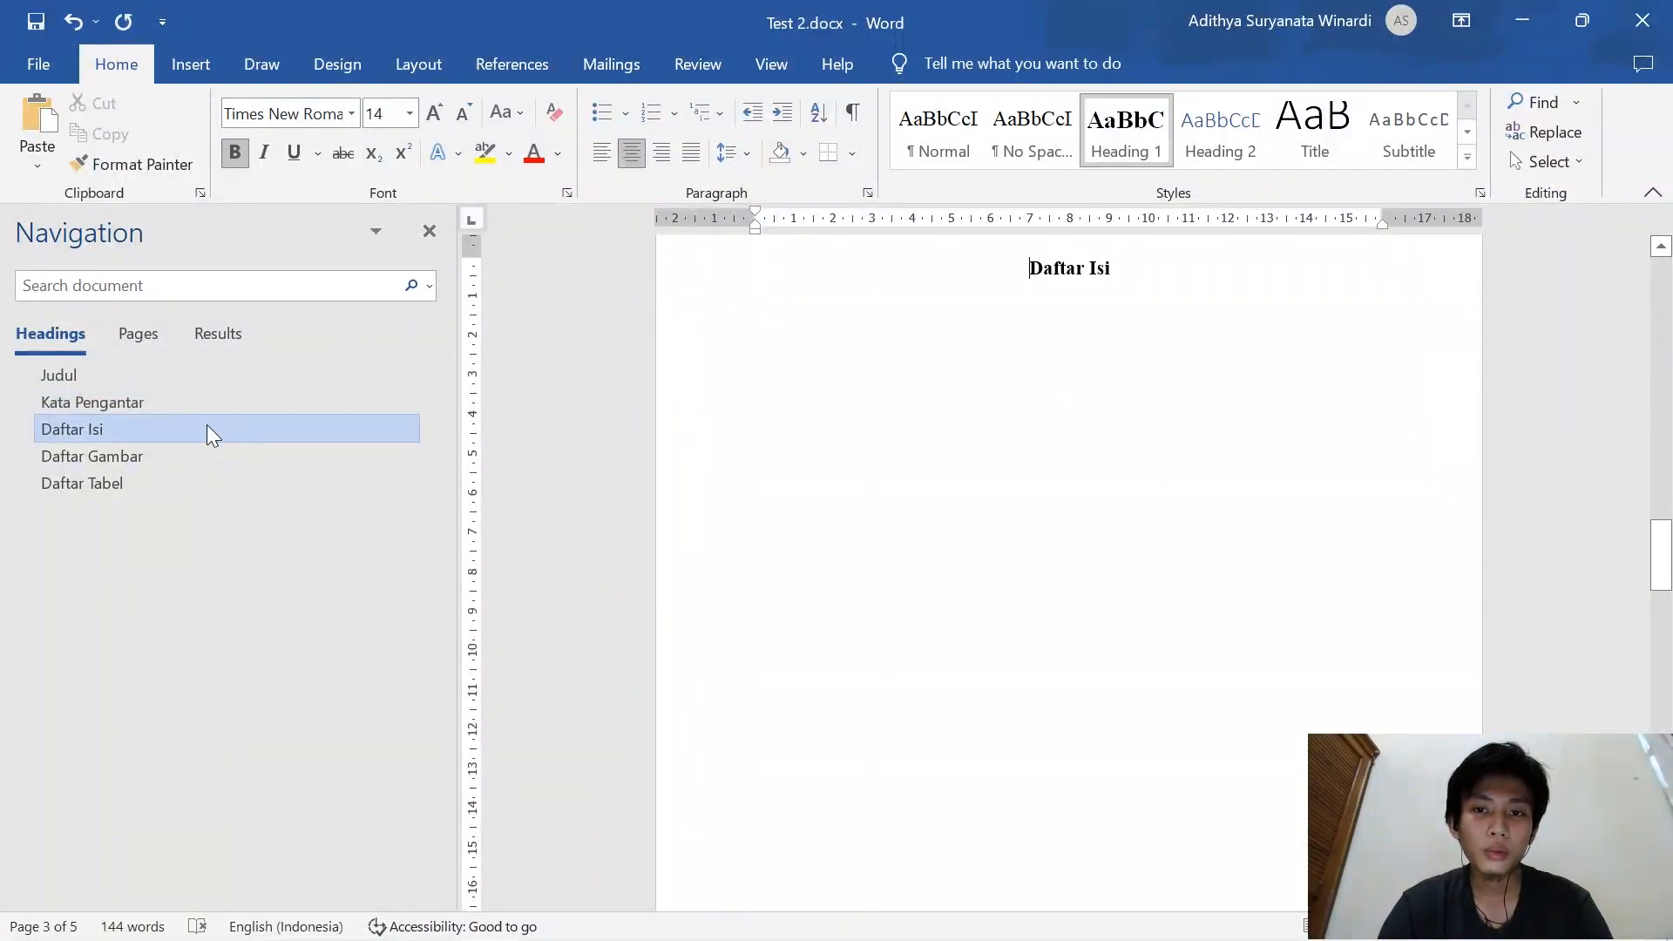
pyautogui.click(206, 375)
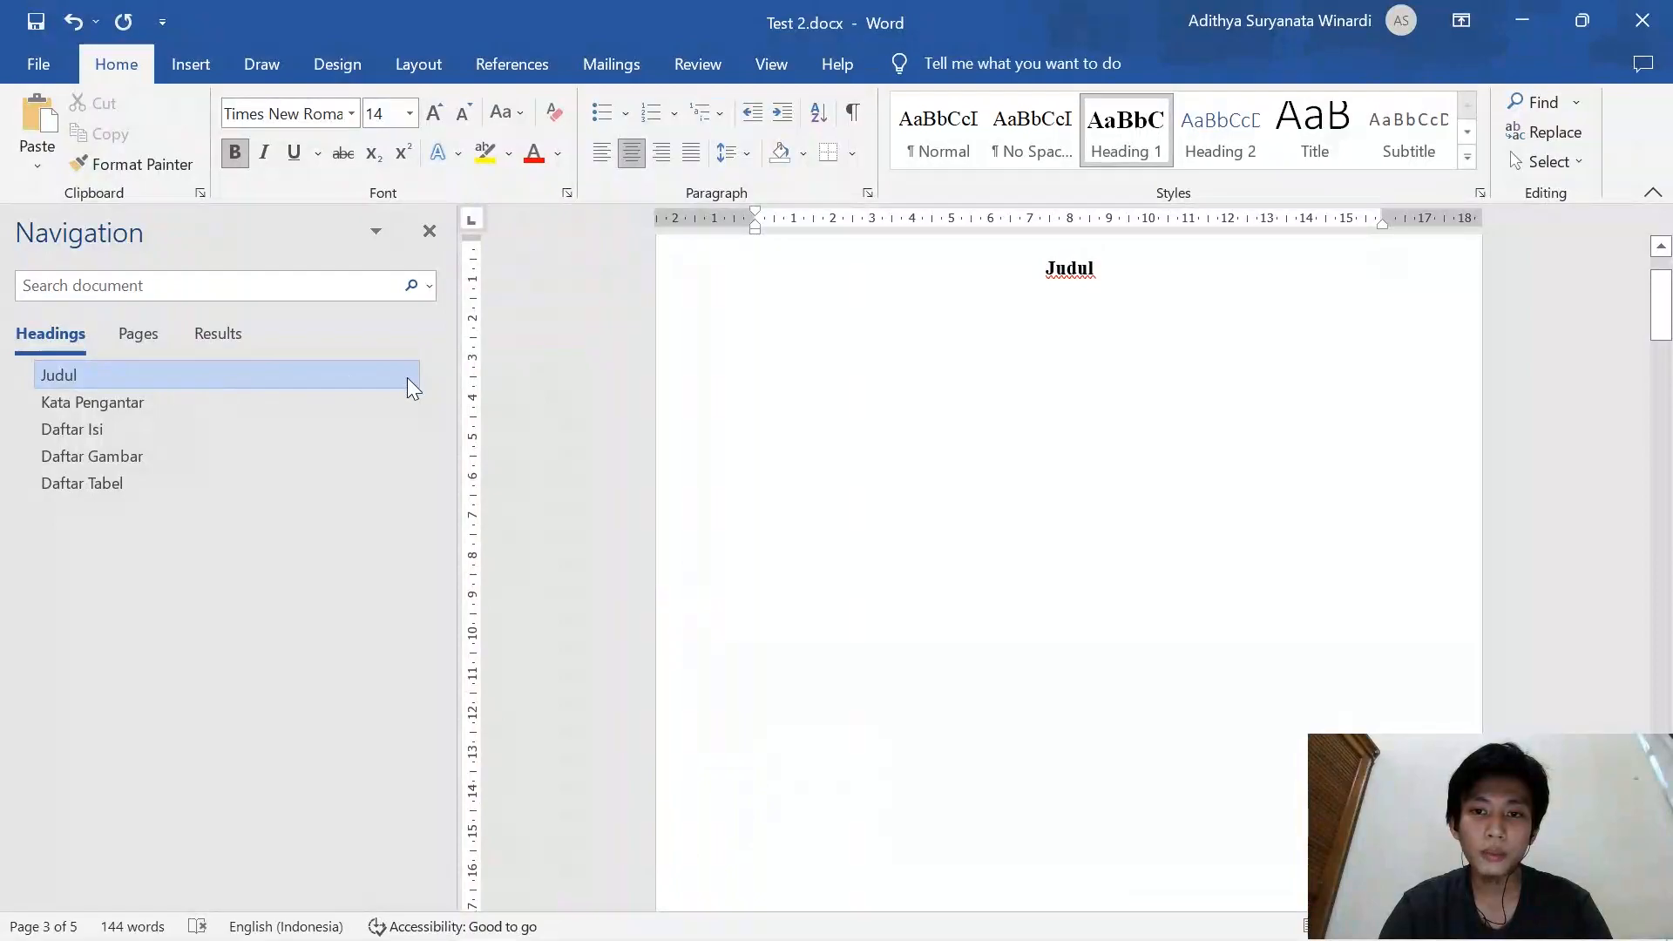
pyautogui.moveTo(1661, 307); pyautogui.dragTo(1661, 290)
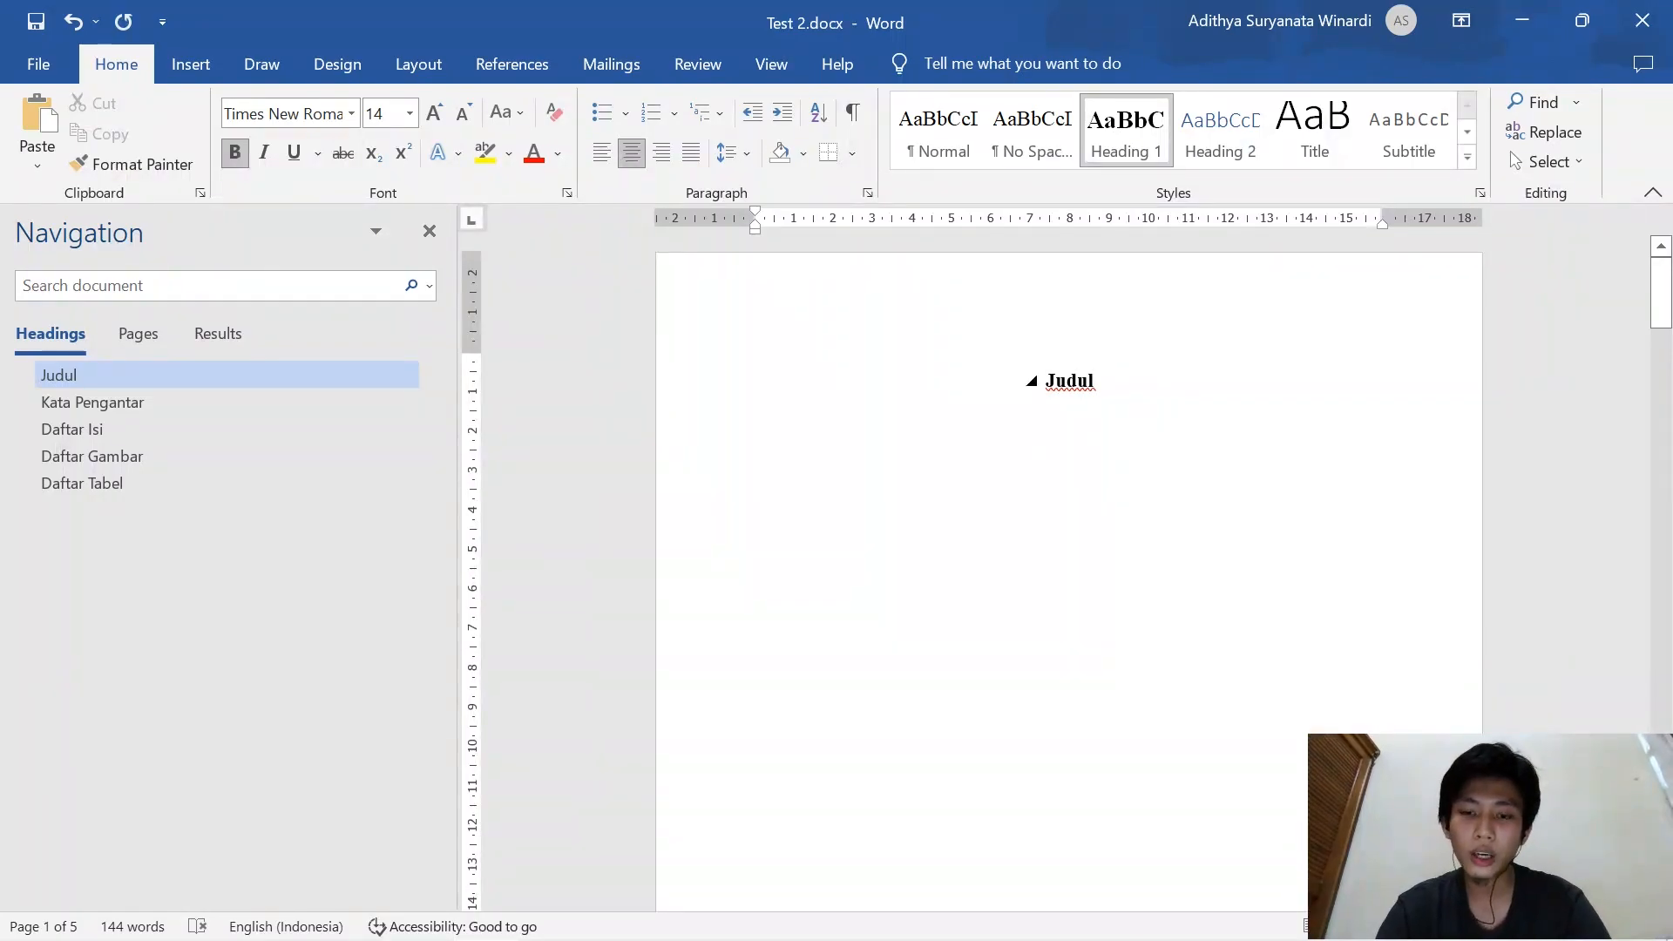
pyautogui.click(422, 64)
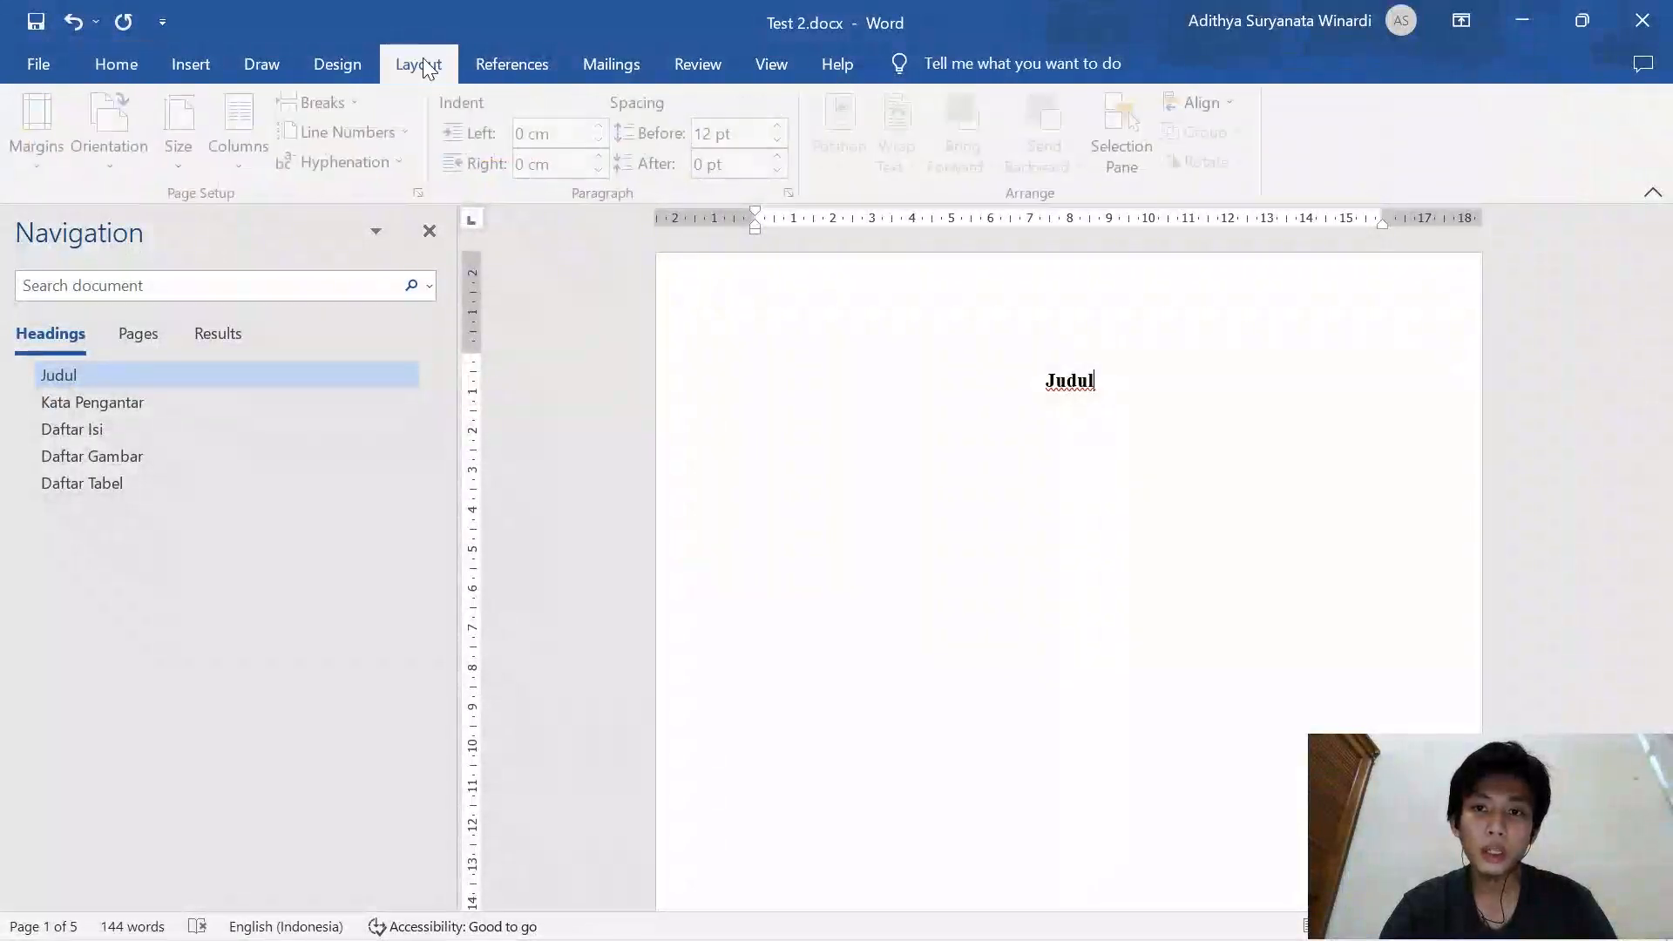
pyautogui.click(190, 65)
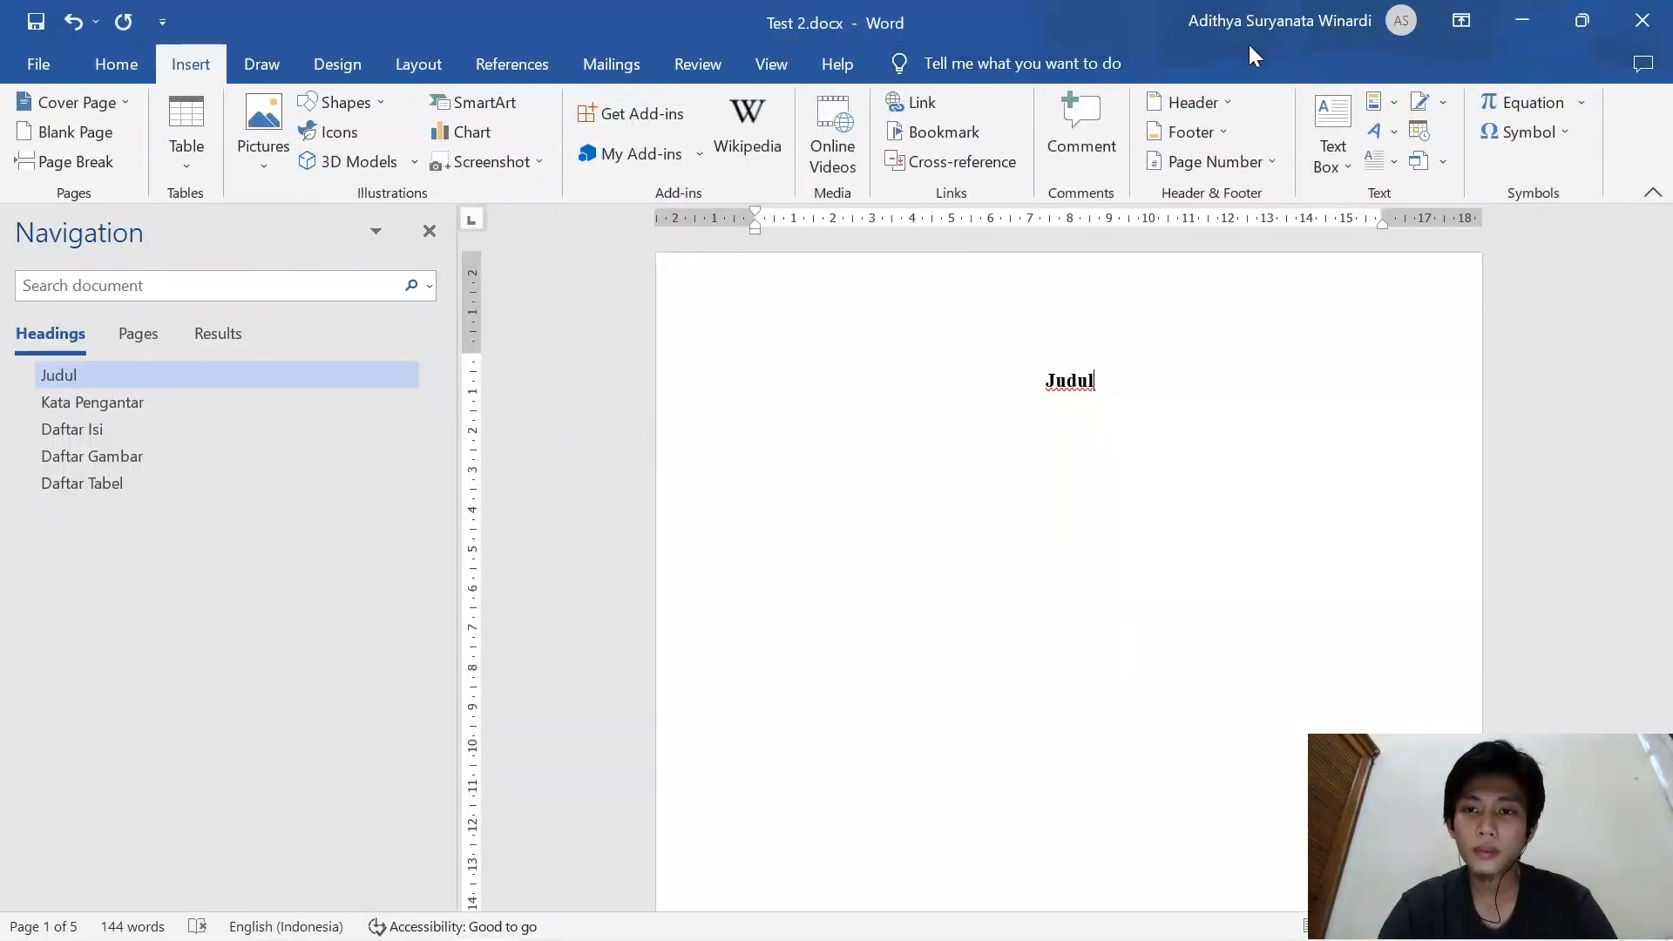
pyautogui.click(1222, 162)
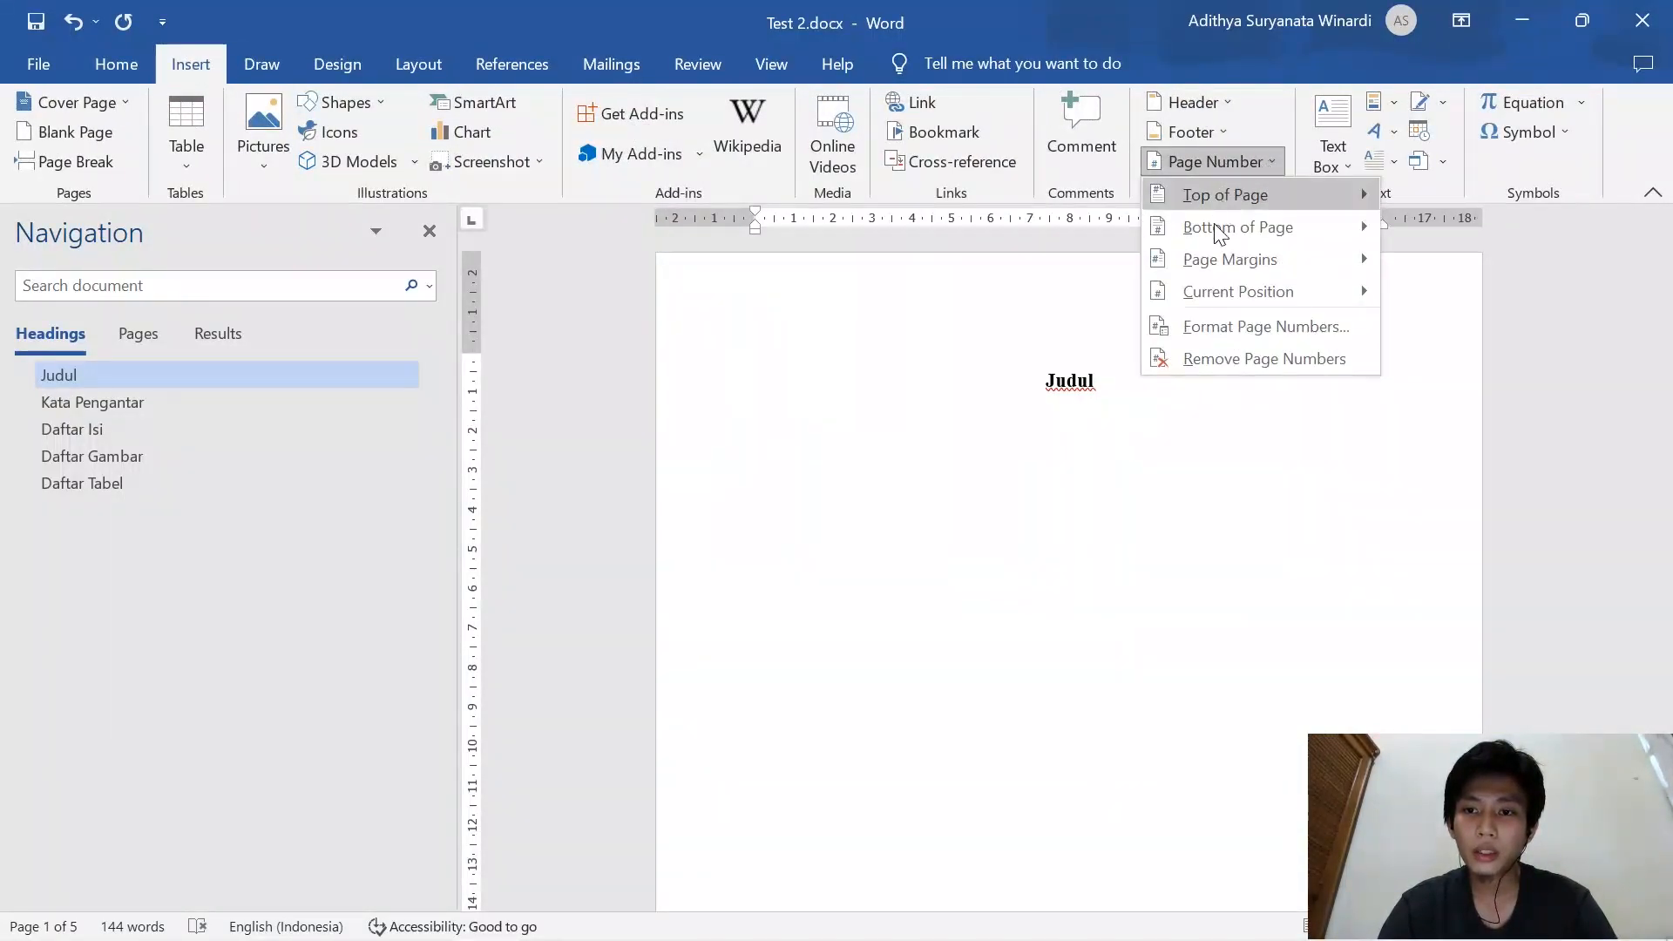
pyautogui.click(1252, 326)
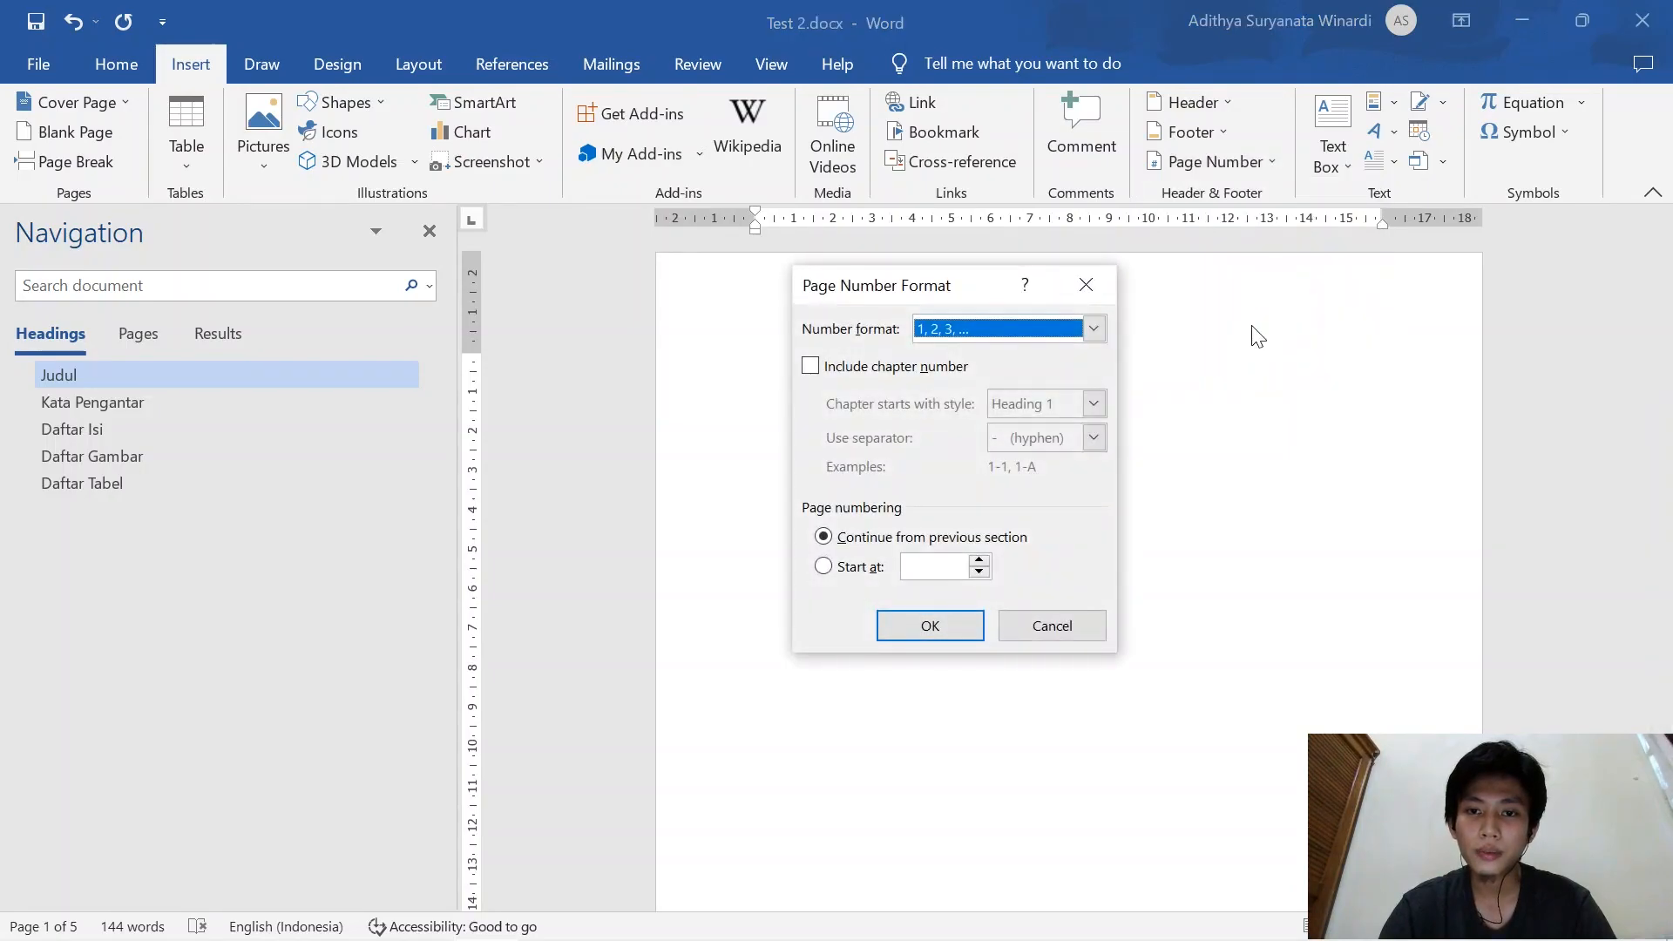
pyautogui.moveTo(918, 294)
pyautogui.mouseDown()
pyautogui.moveTo(1018, 290)
pyautogui.moveTo(854, 313)
pyautogui.moveTo(892, 326)
pyautogui.moveTo(967, 484)
pyautogui.moveTo(910, 293)
pyautogui.mouseUp()
pyautogui.click(952, 337)
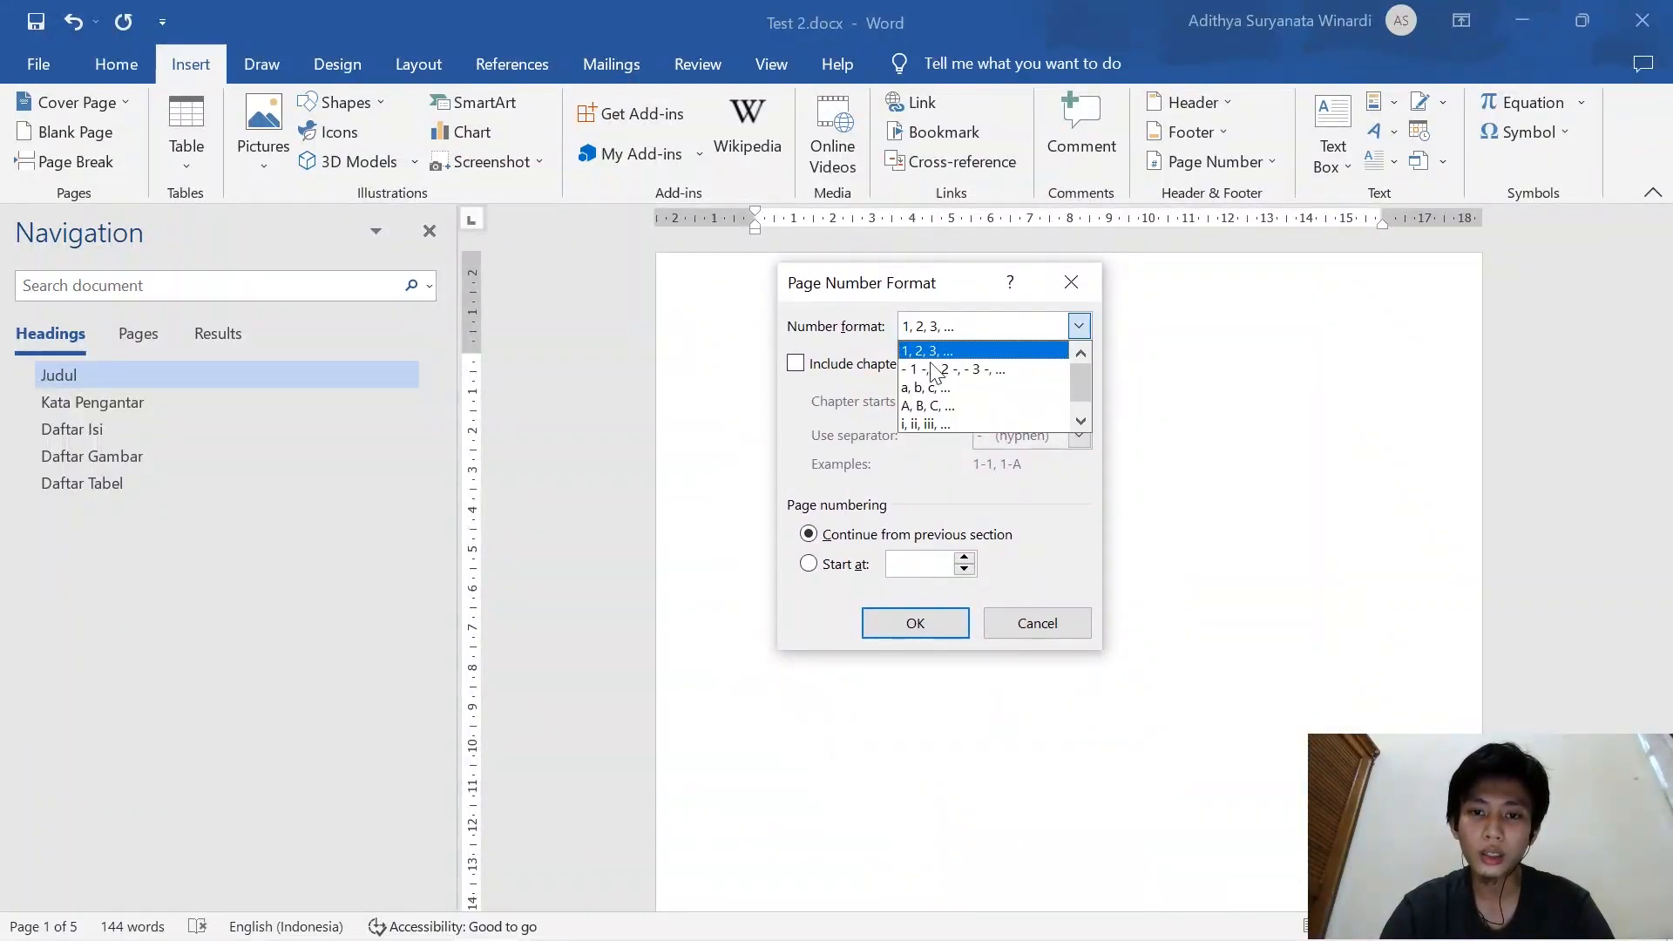
pyautogui.click(926, 425)
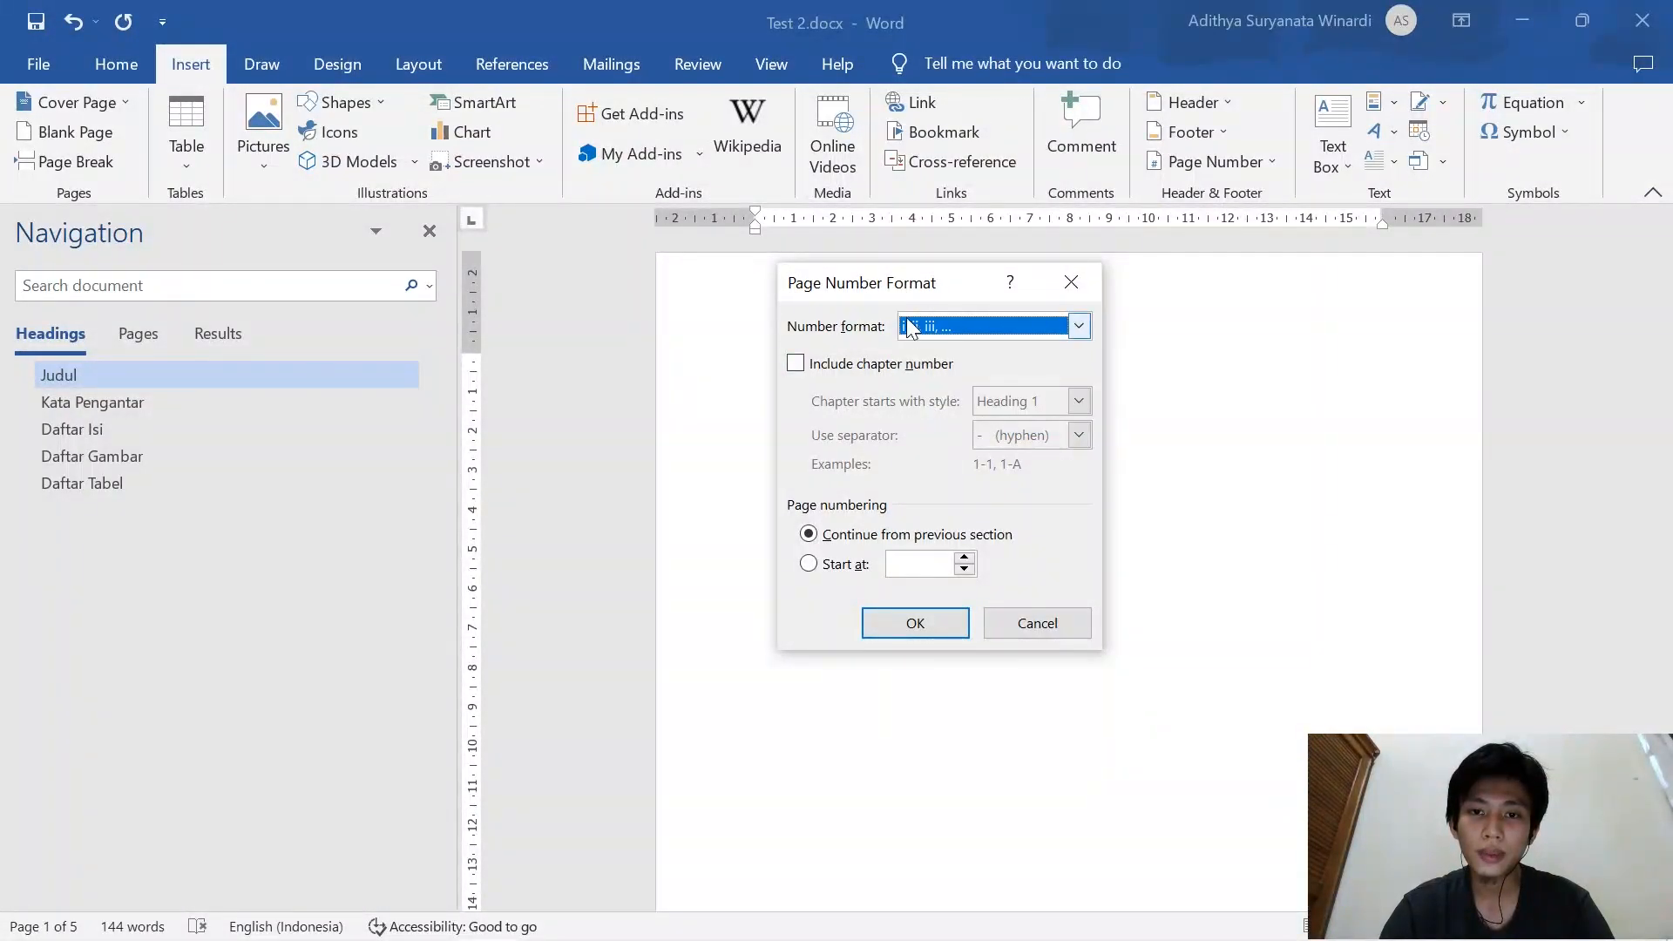
pyautogui.click(859, 567)
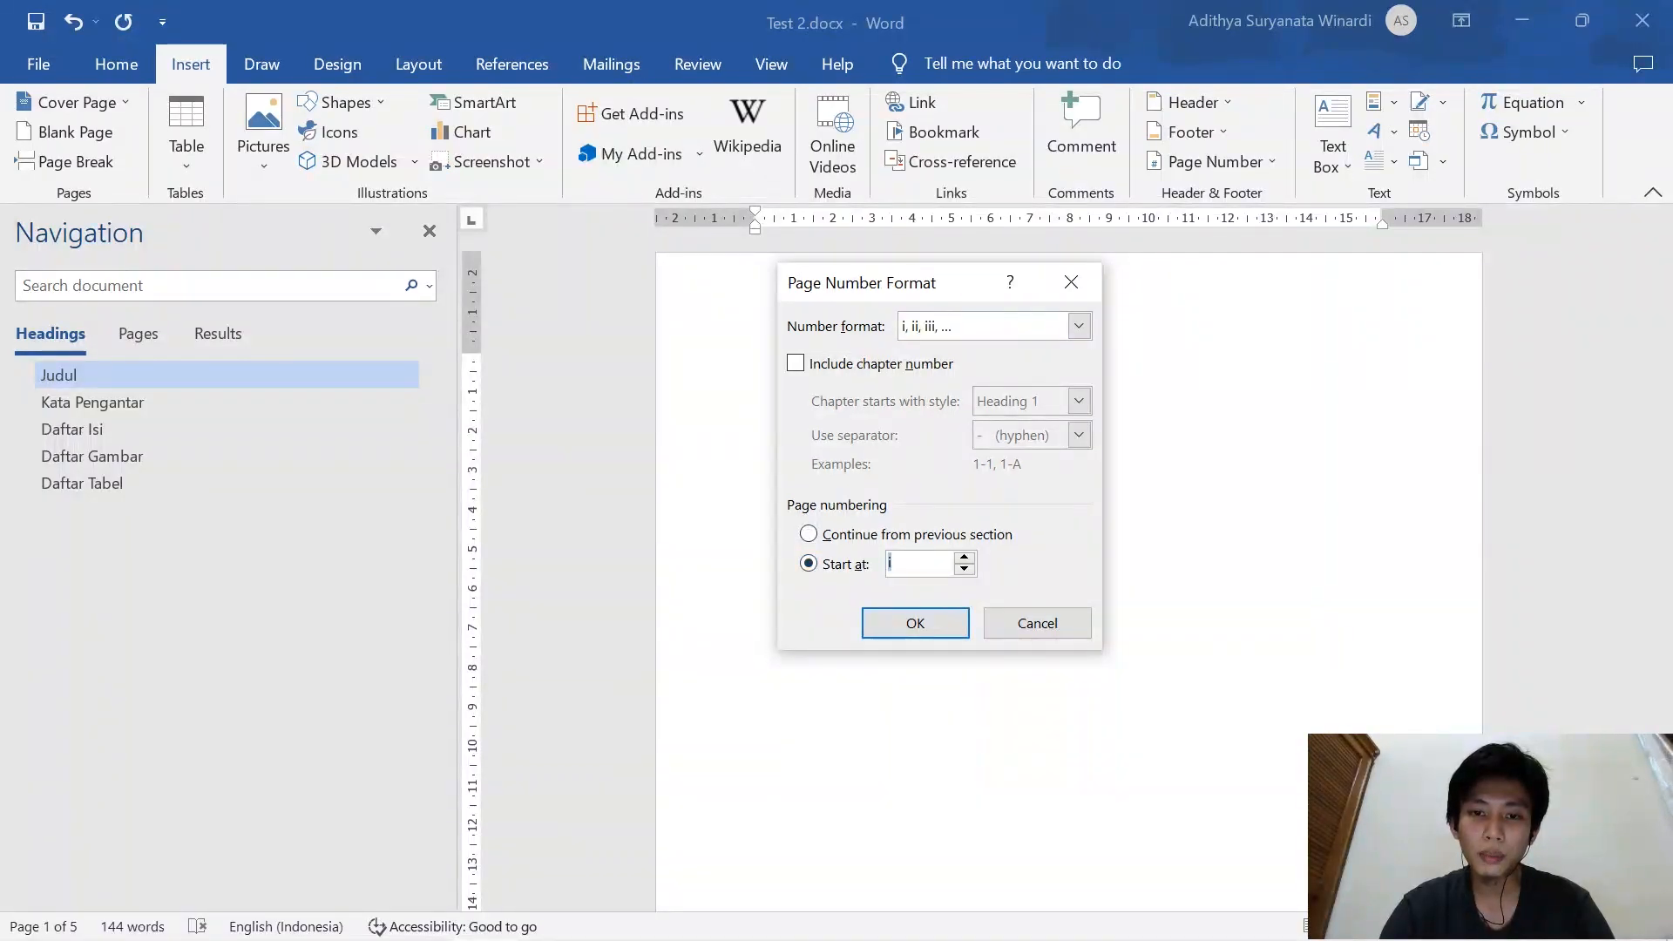
pyautogui.click(916, 624)
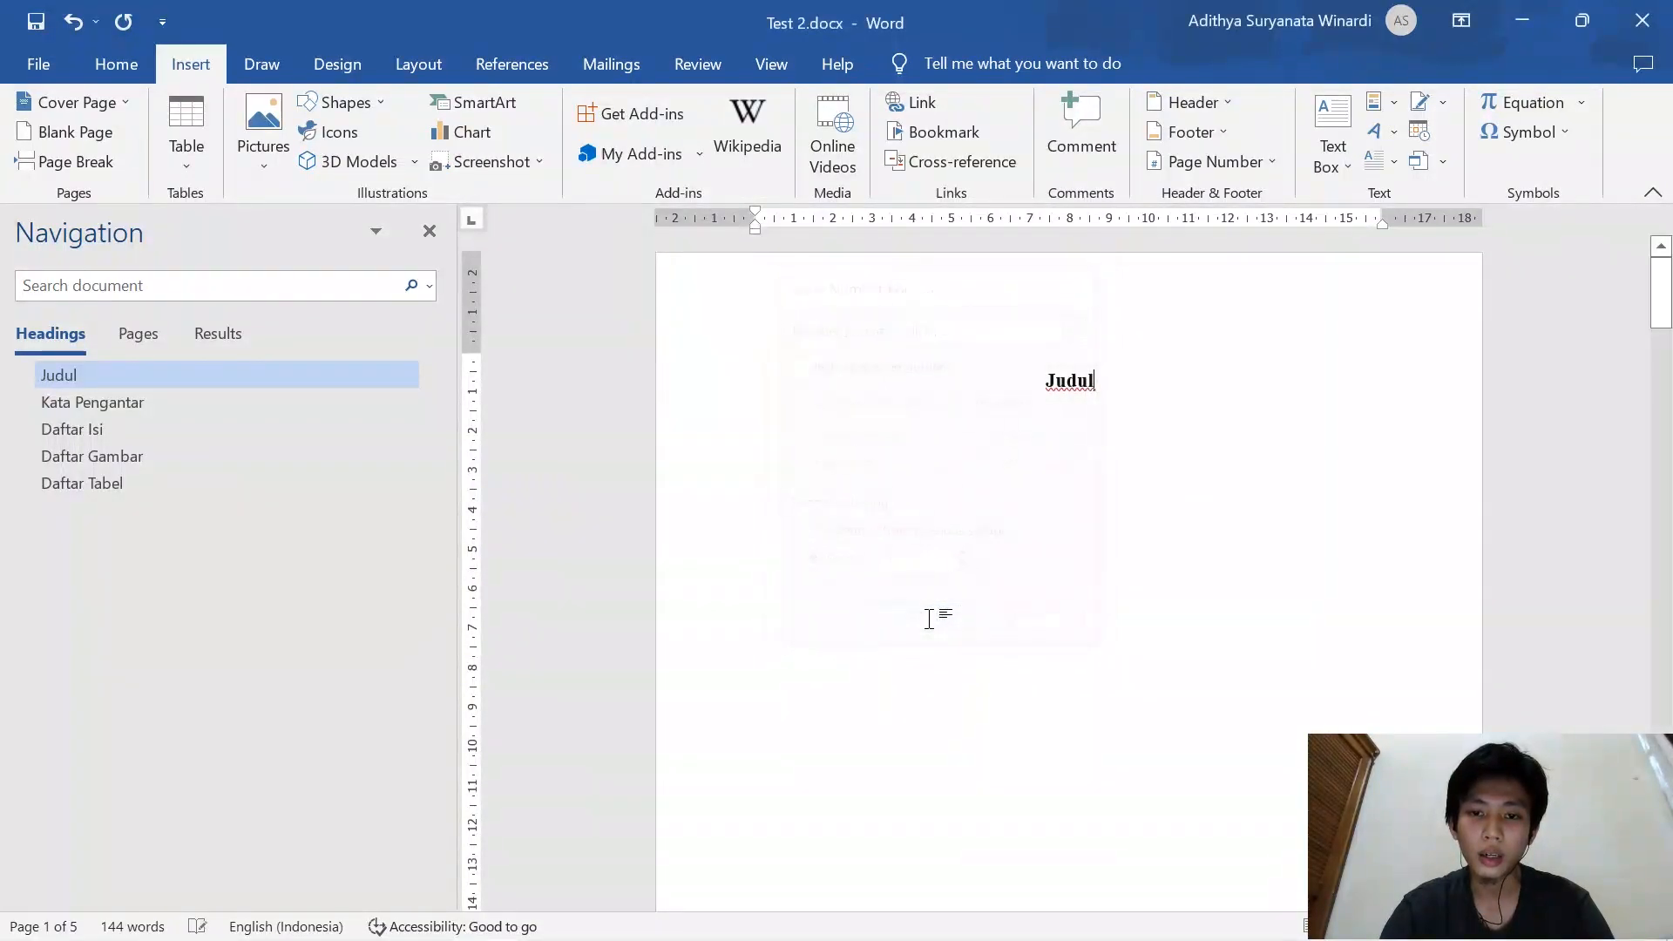
# Insert a centred Plain Number 2 page number at the bottom of each page
pyautogui.click(1216, 162)
pyautogui.moveTo(1313, 235)
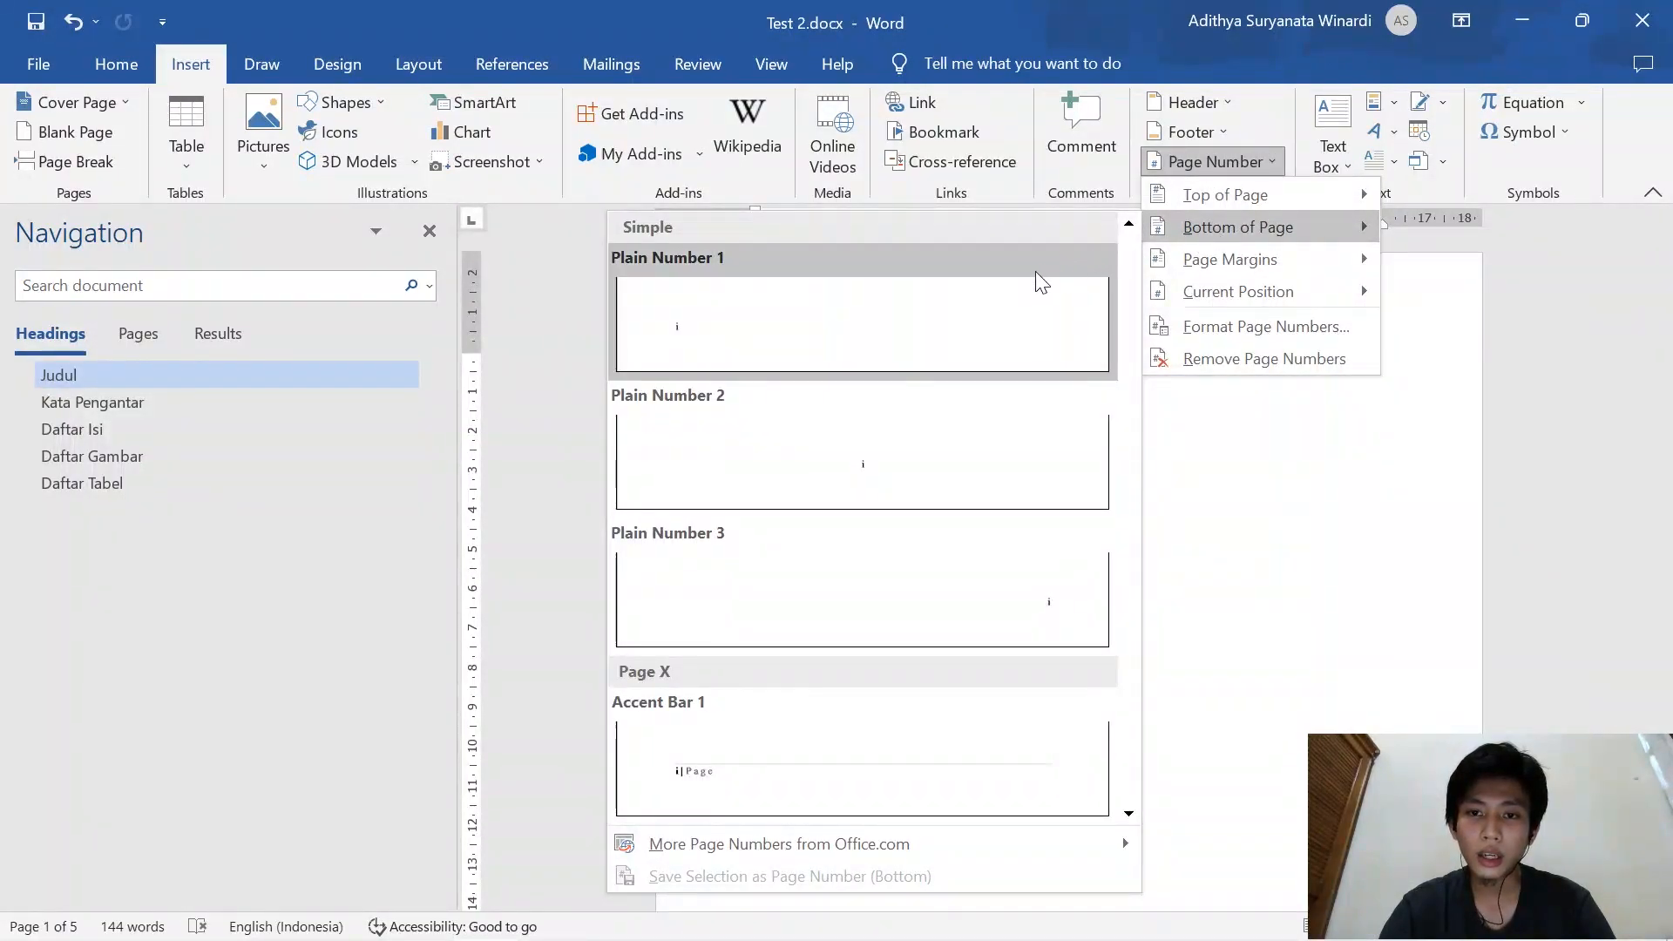
pyautogui.click(929, 467)
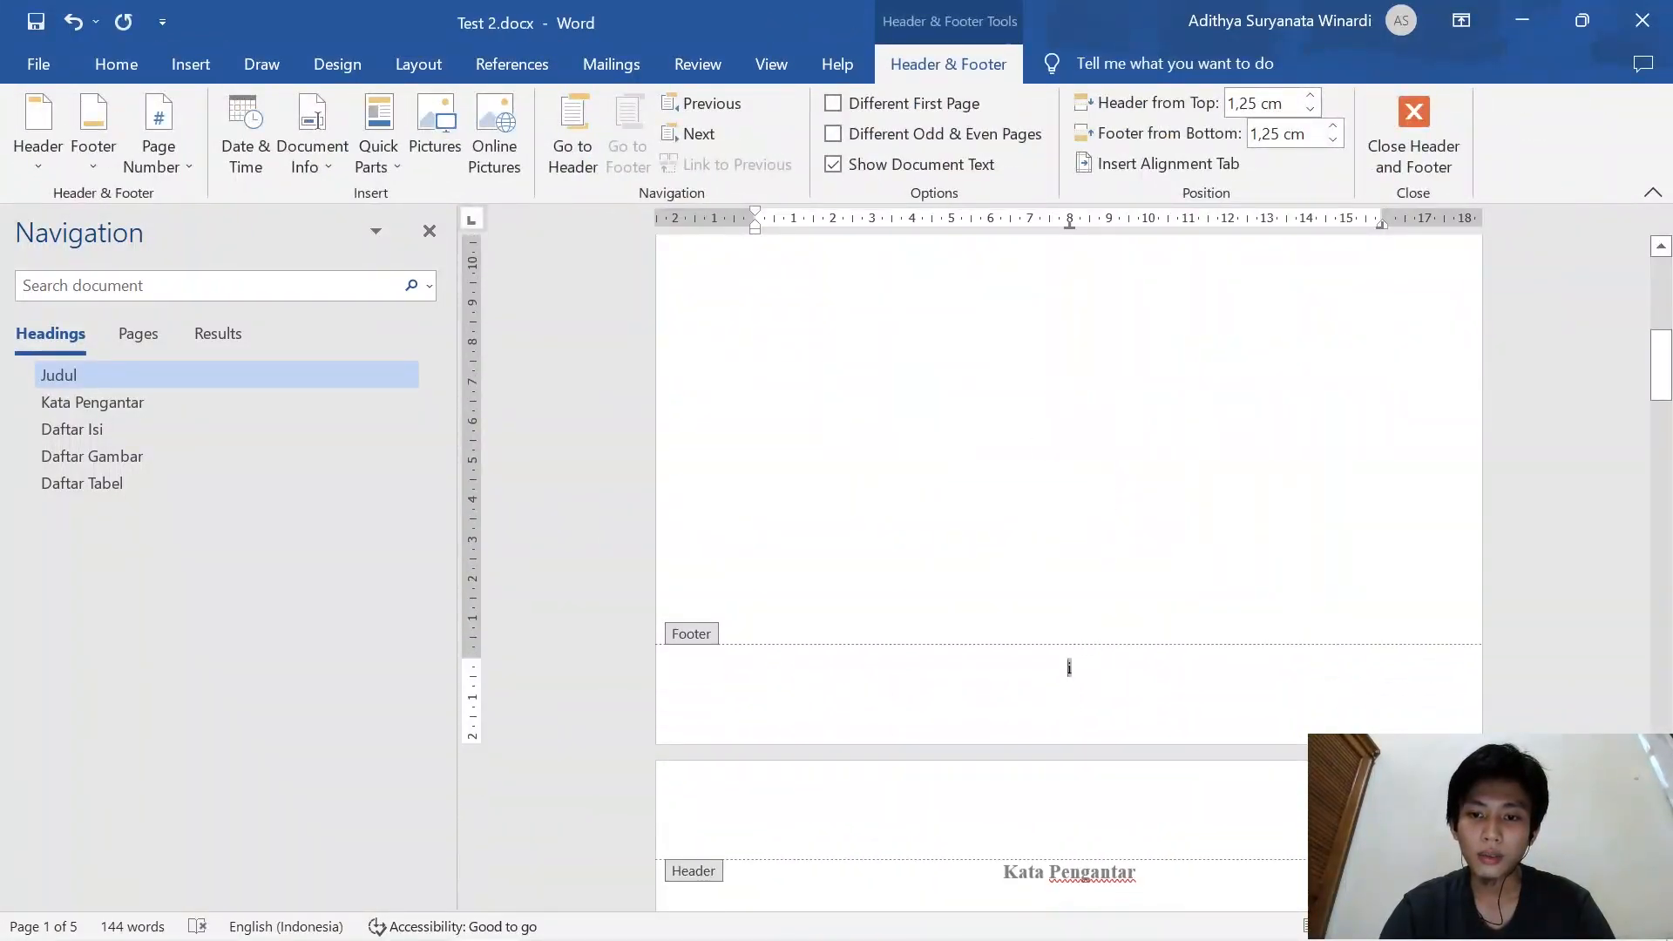
pyautogui.moveTo(1660, 401); pyautogui.dragTo(1672, 262)
pyautogui.click(1419, 140)
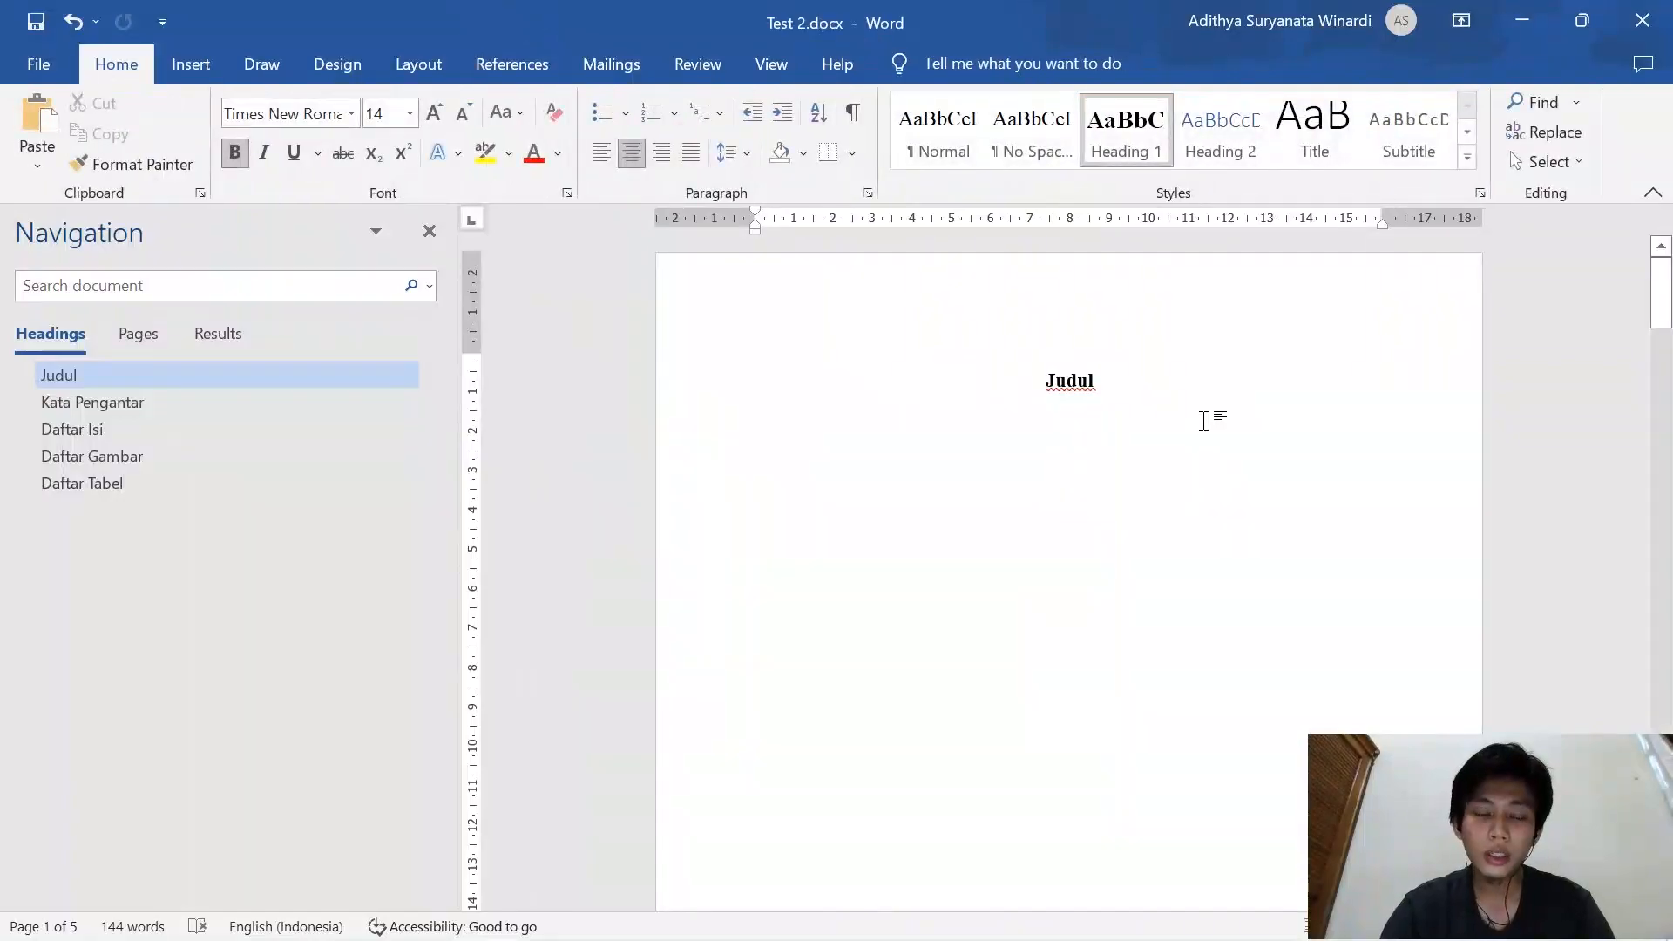
# Insert Automatic Table 1 table of contents on a plain left-aligned line under Daftar Isi
pyautogui.click(296, 427)
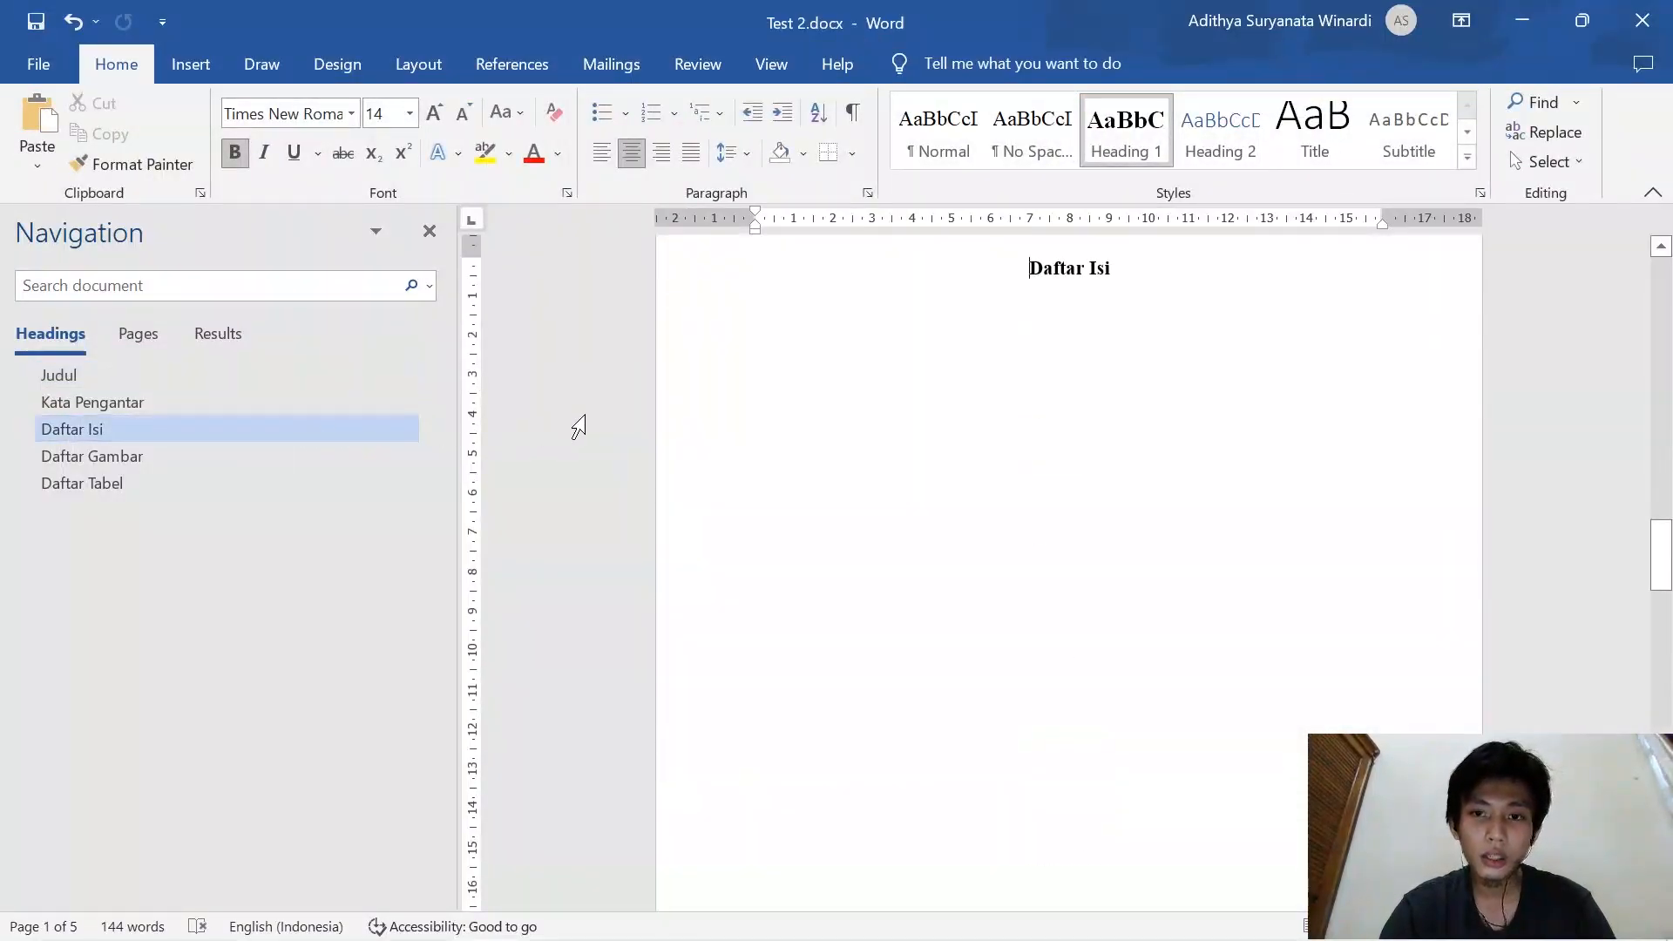
pyautogui.scroll(1, 1203, 396)
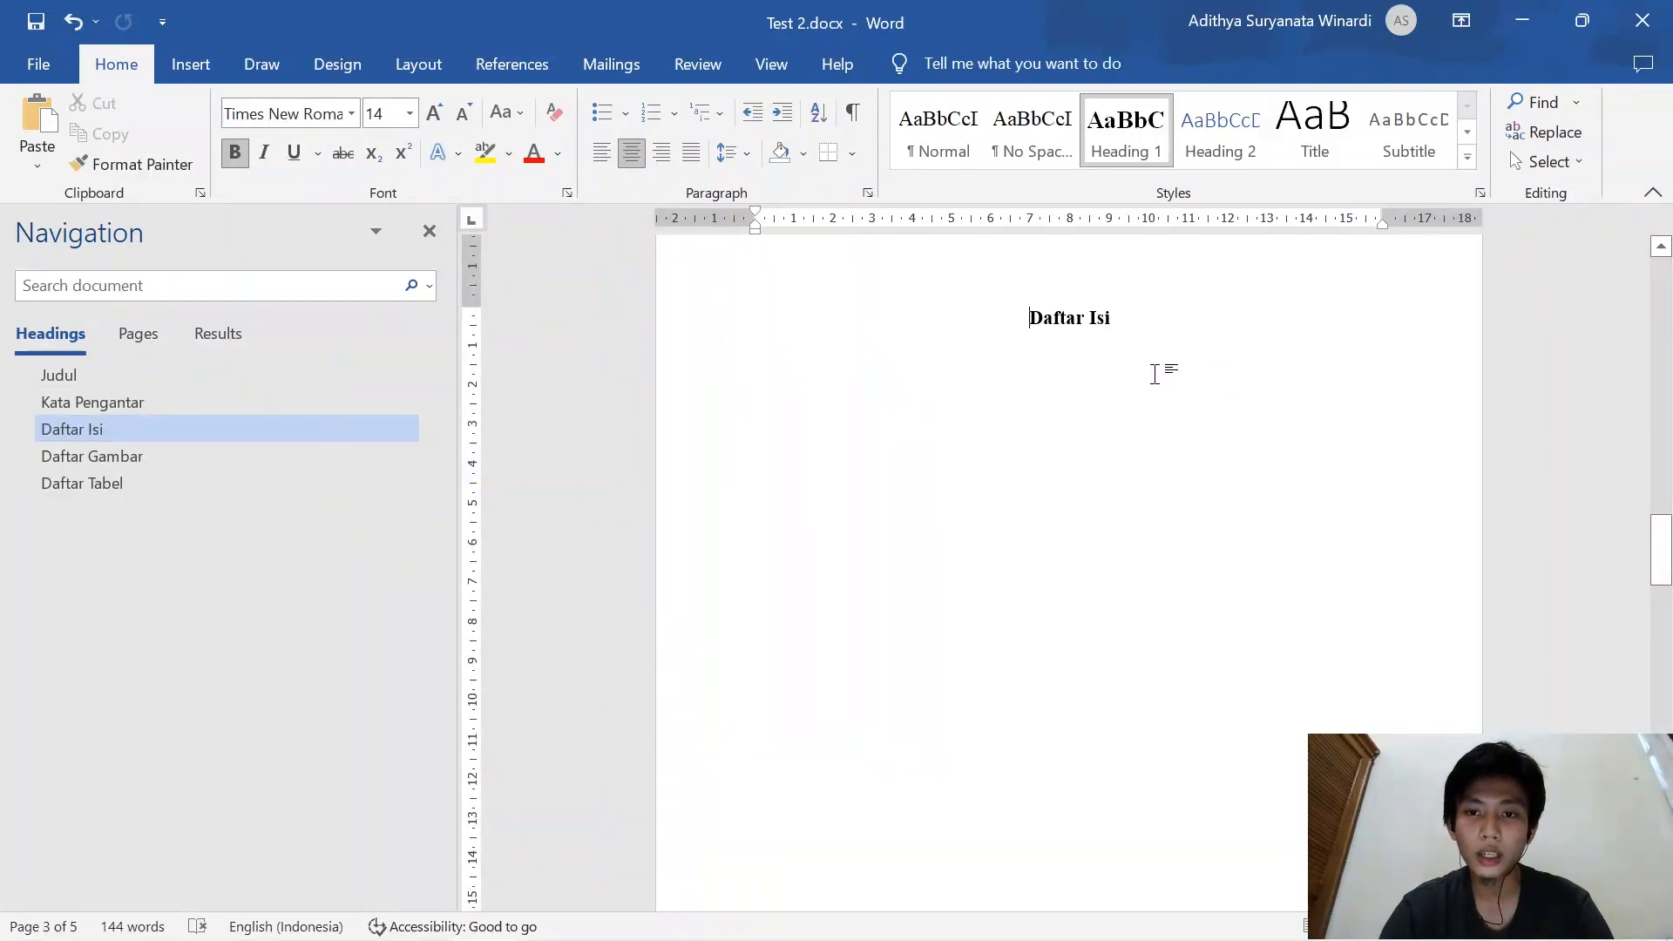
pyautogui.click(1113, 336)
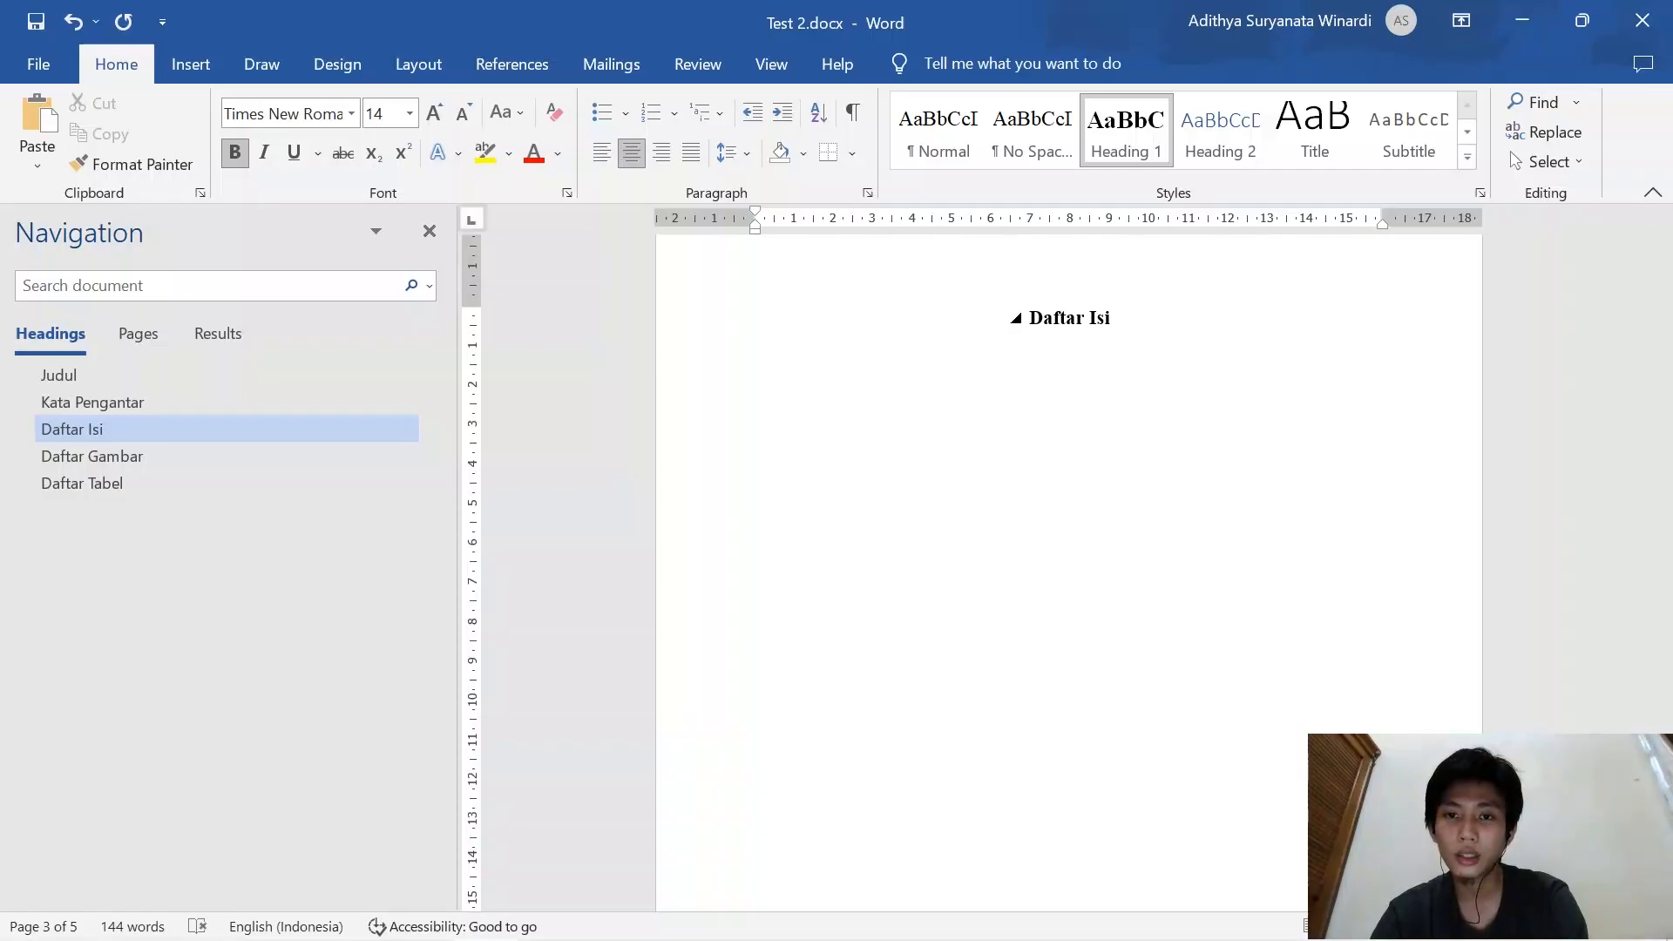
pyautogui.click(602, 153)
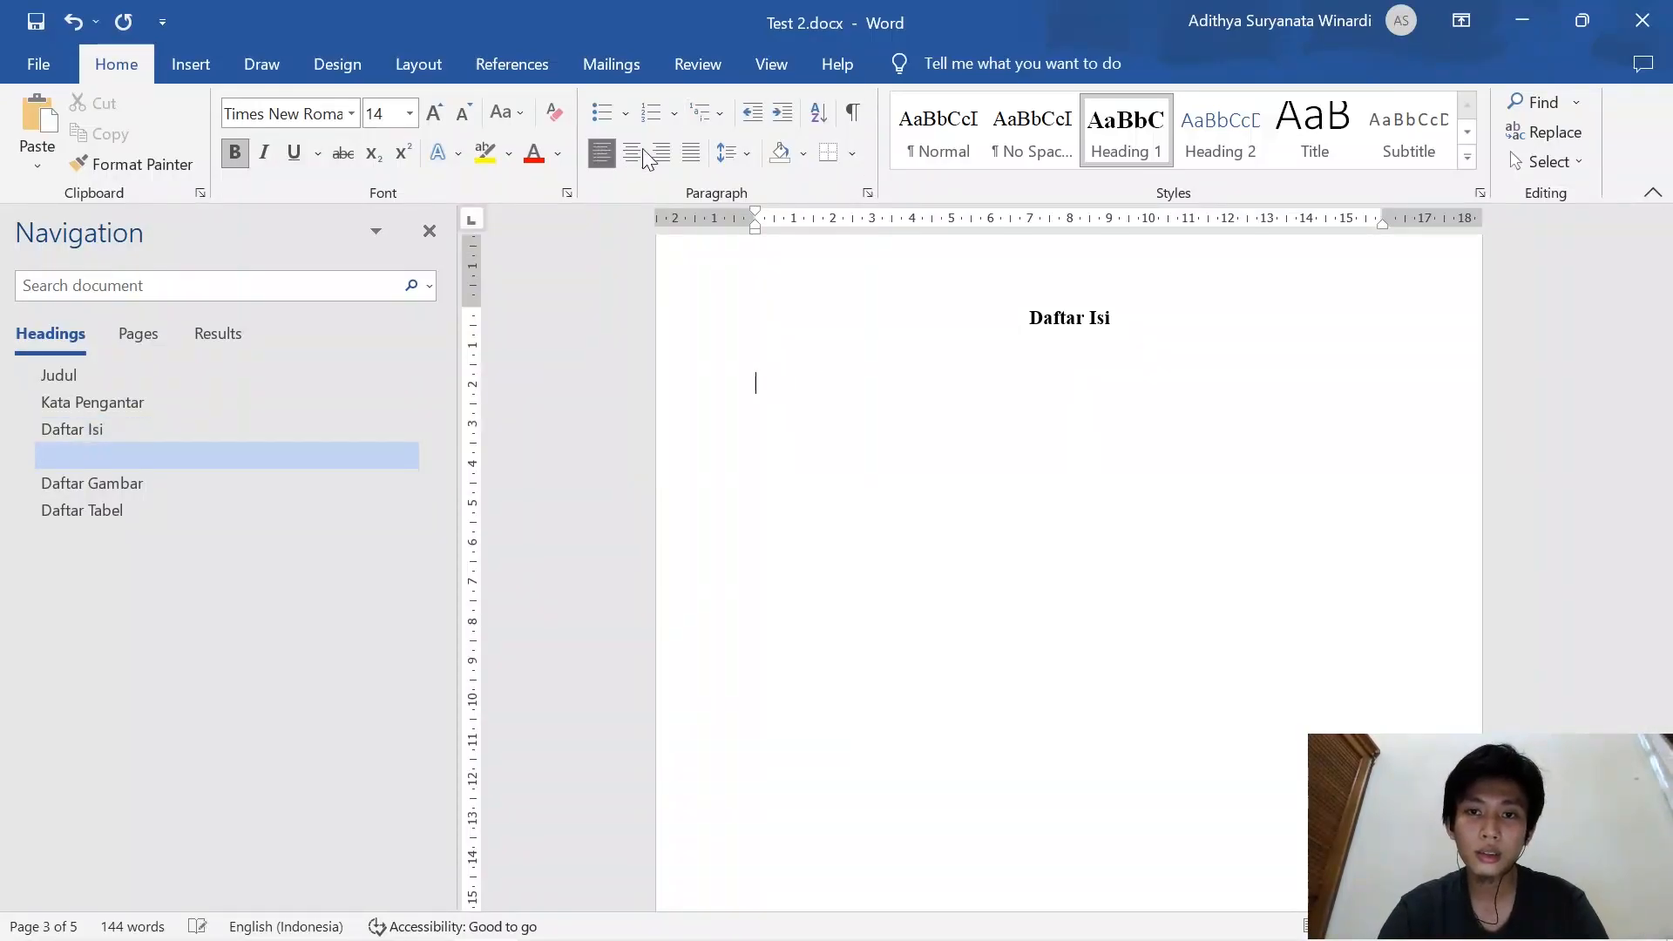
pyautogui.click(931, 150)
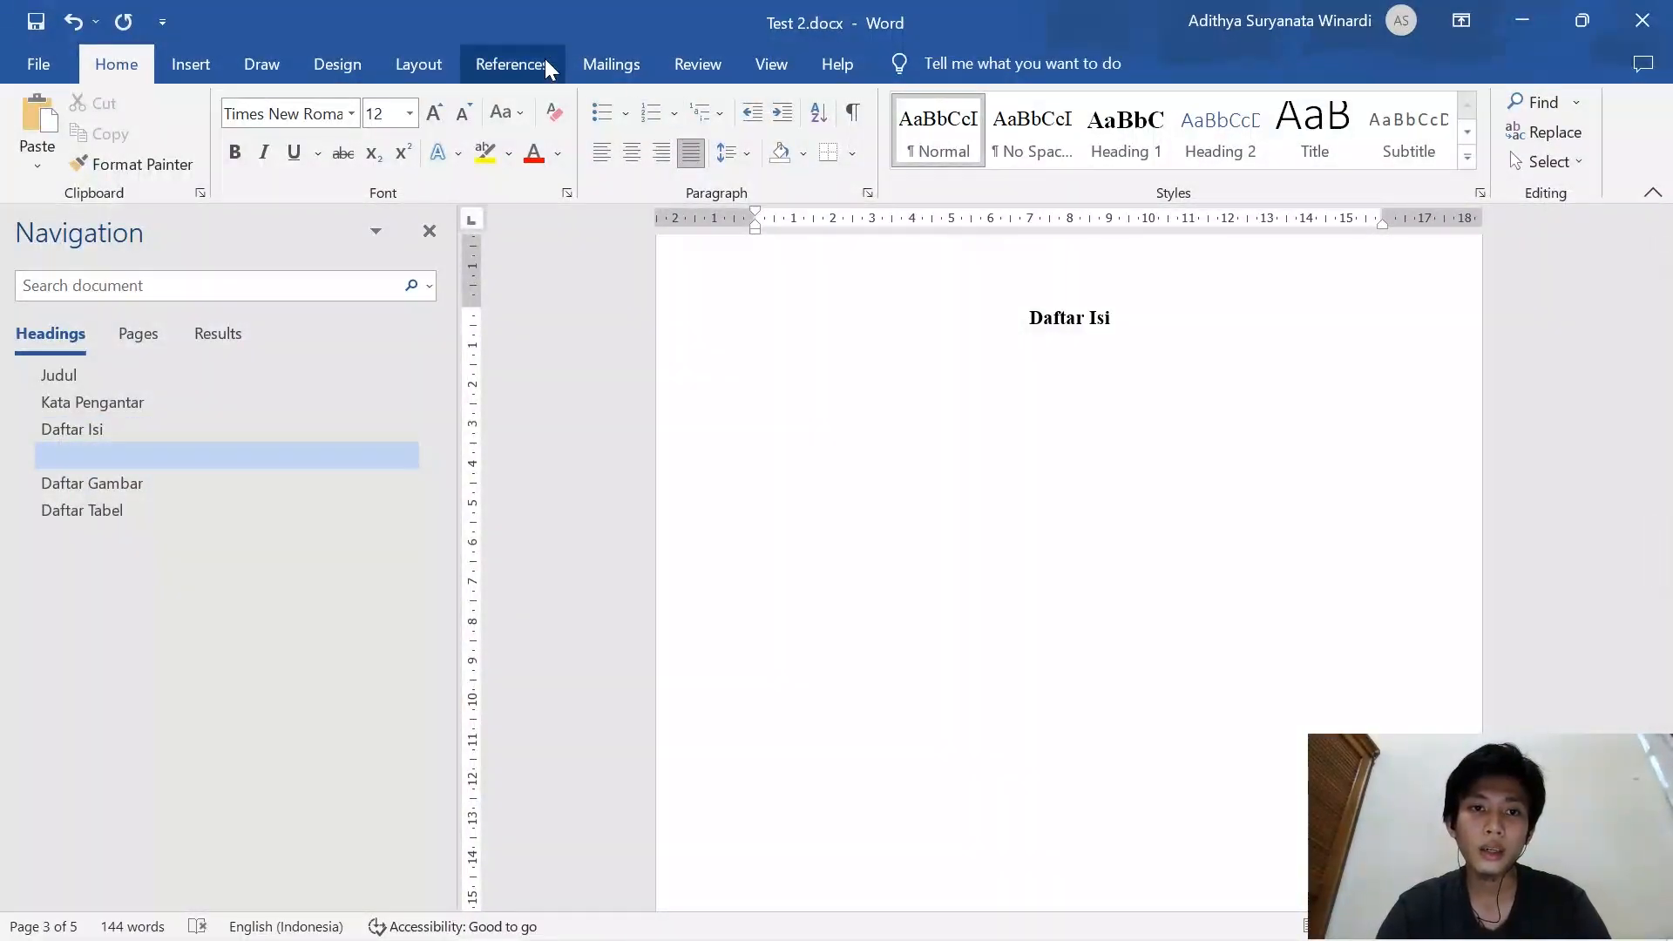
pyautogui.click(530, 64)
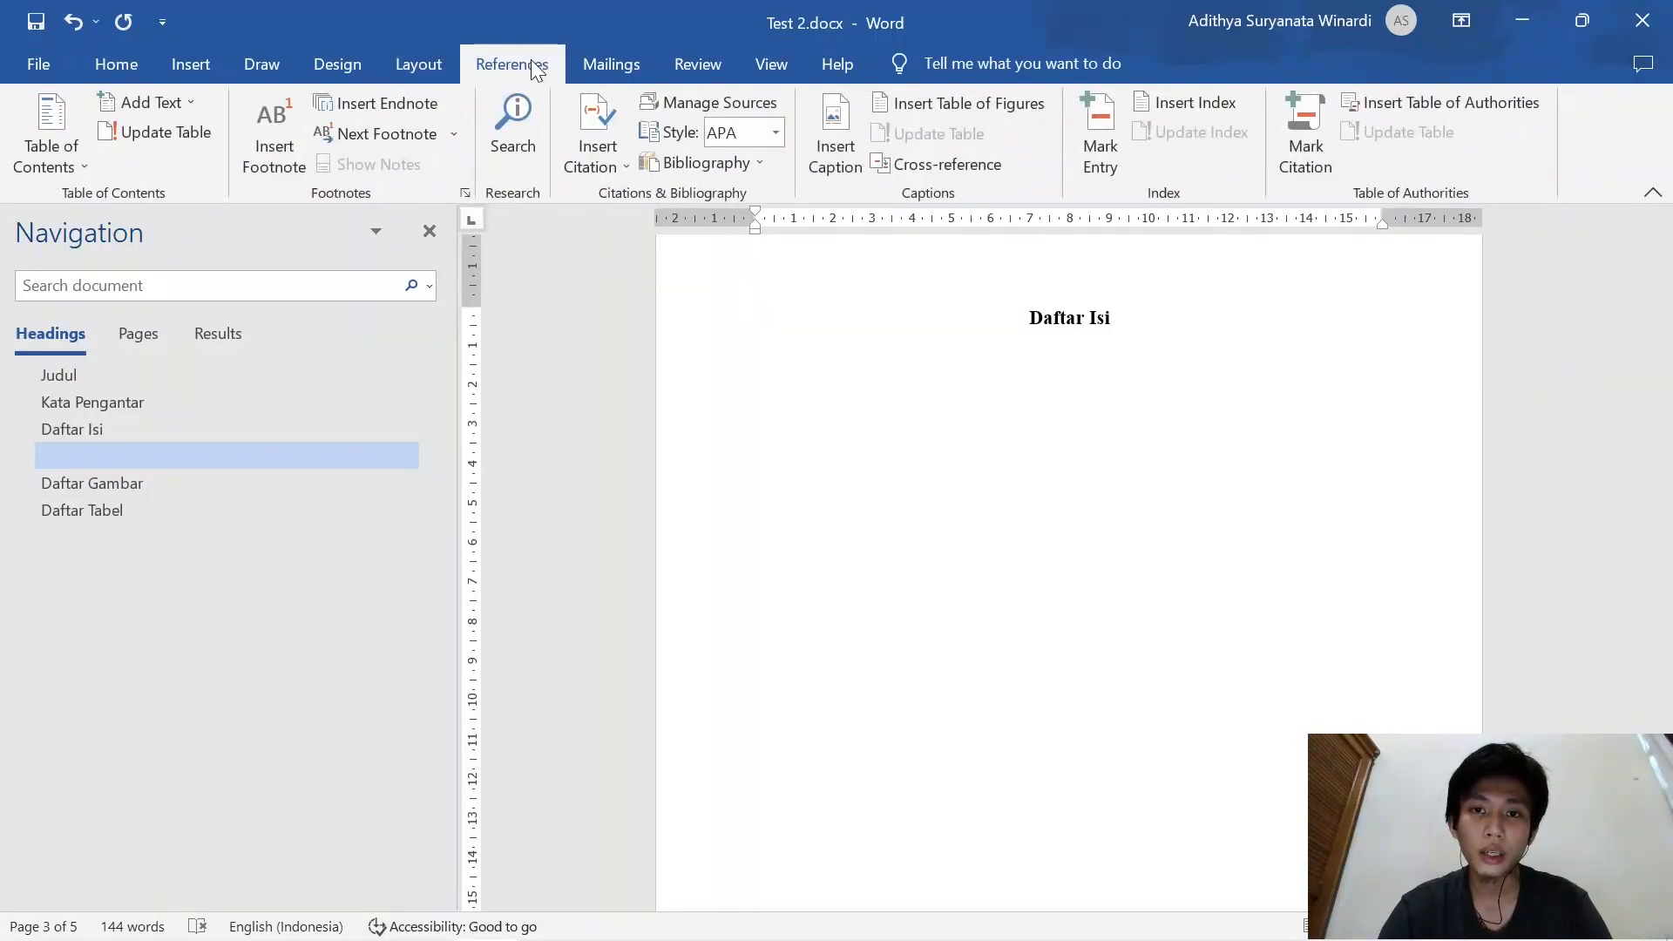
pyautogui.click(63, 155)
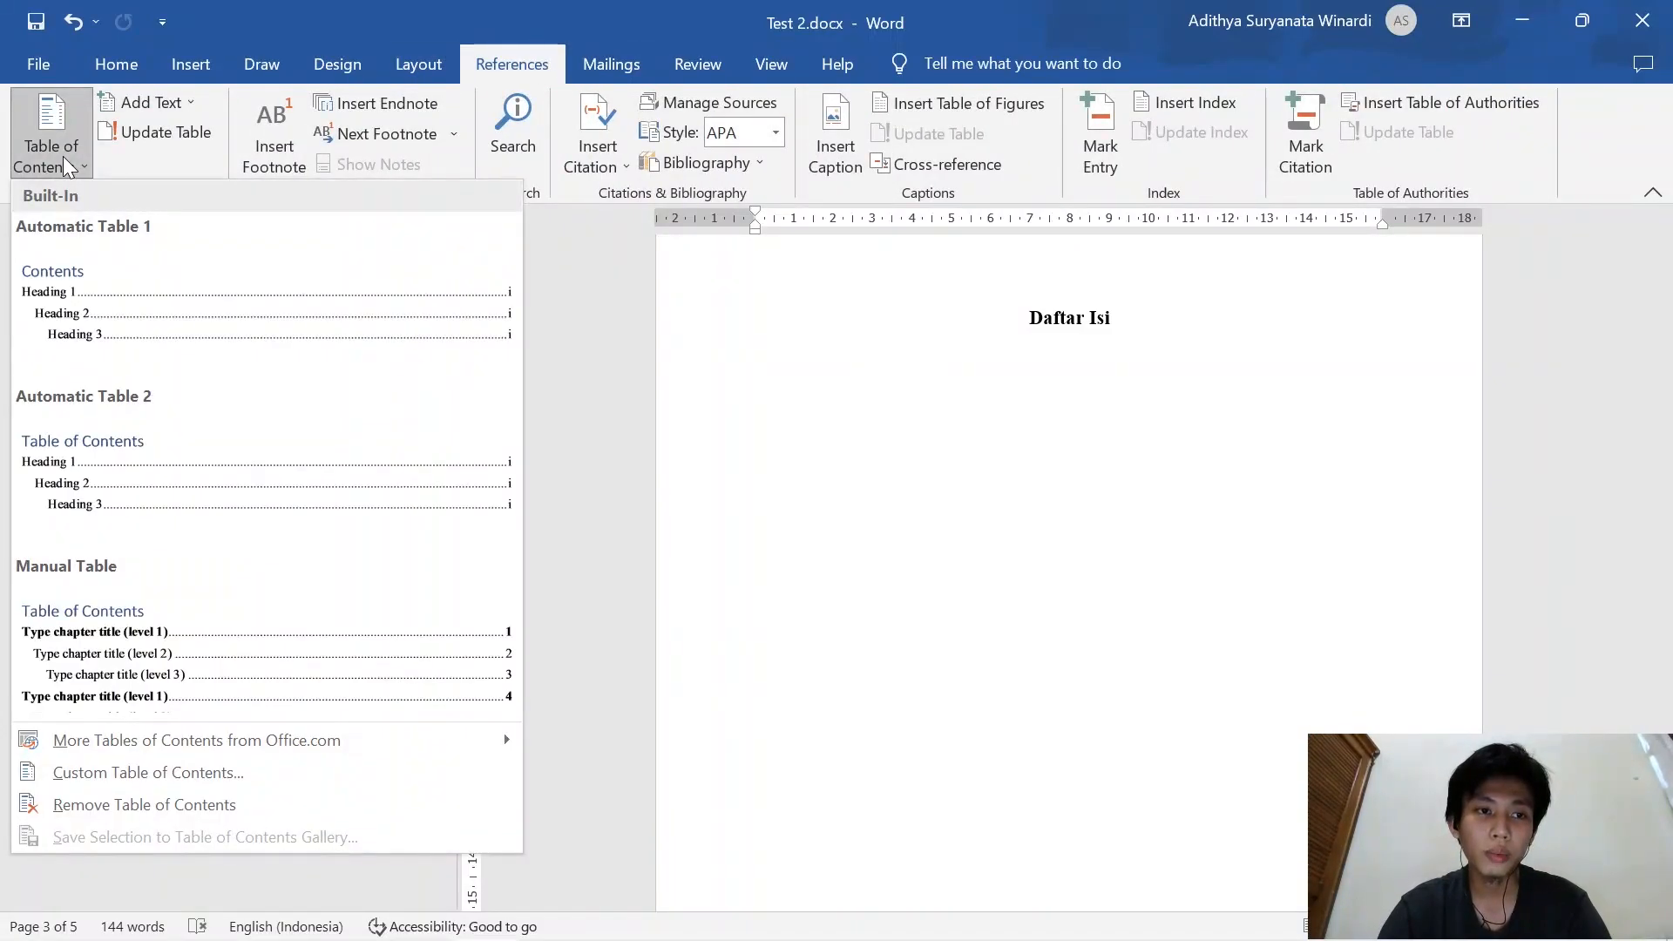
pyautogui.click(260, 348)
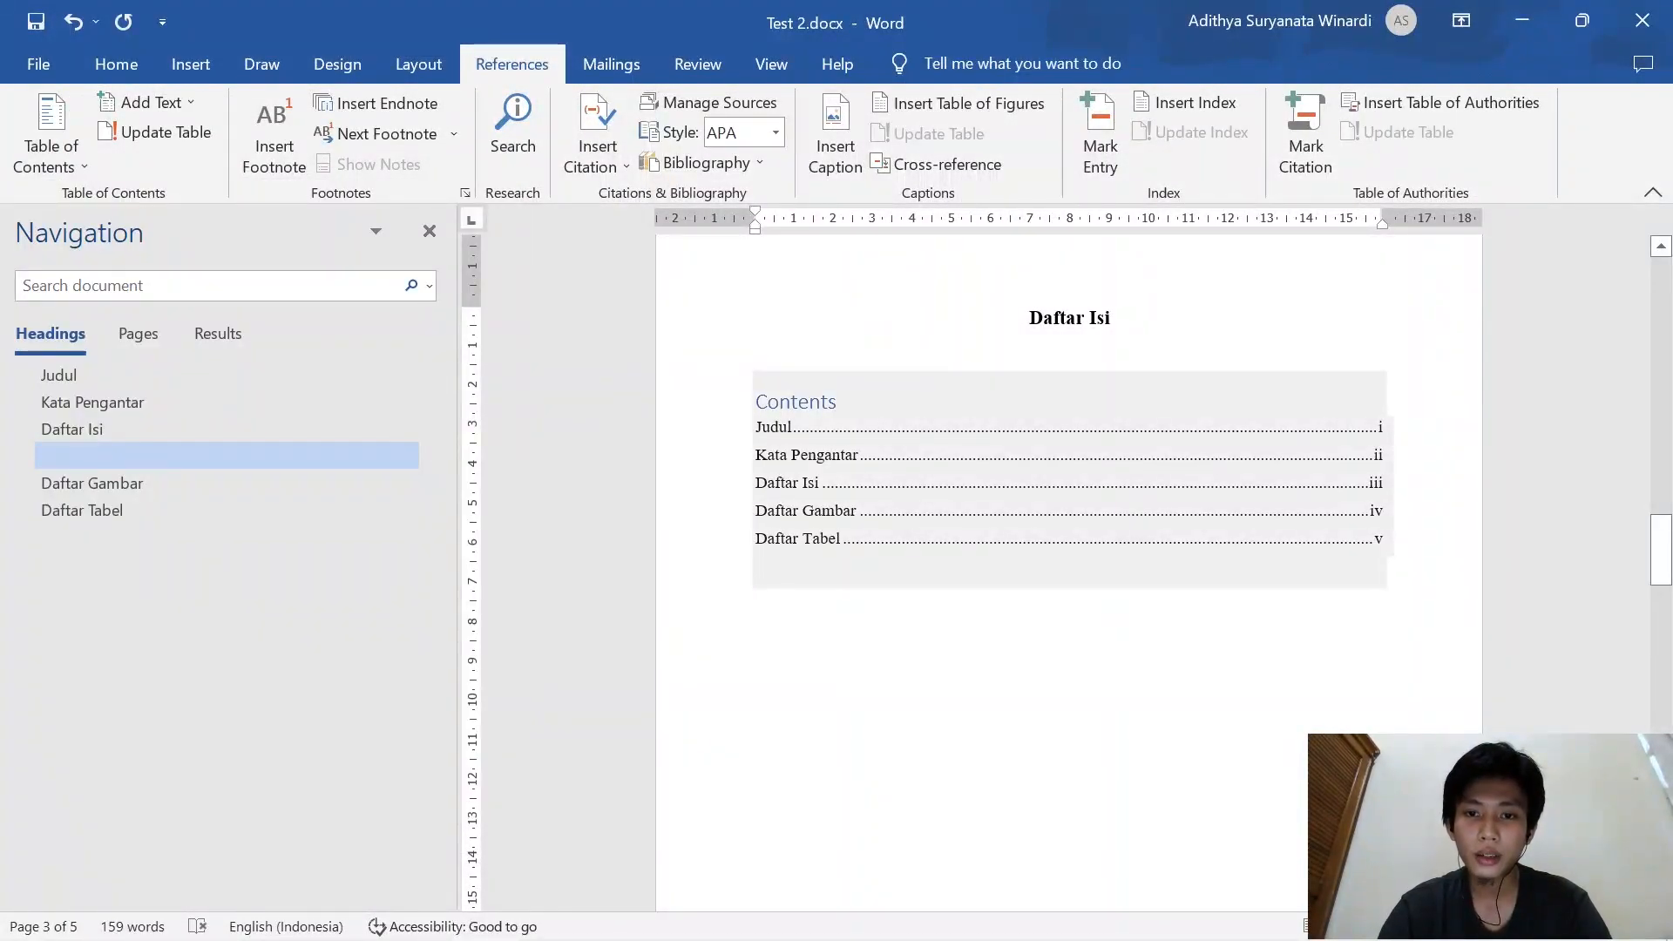
# Delete the 'Contents' title and keep the empty line as Normal text
pyautogui.click(957, 404)
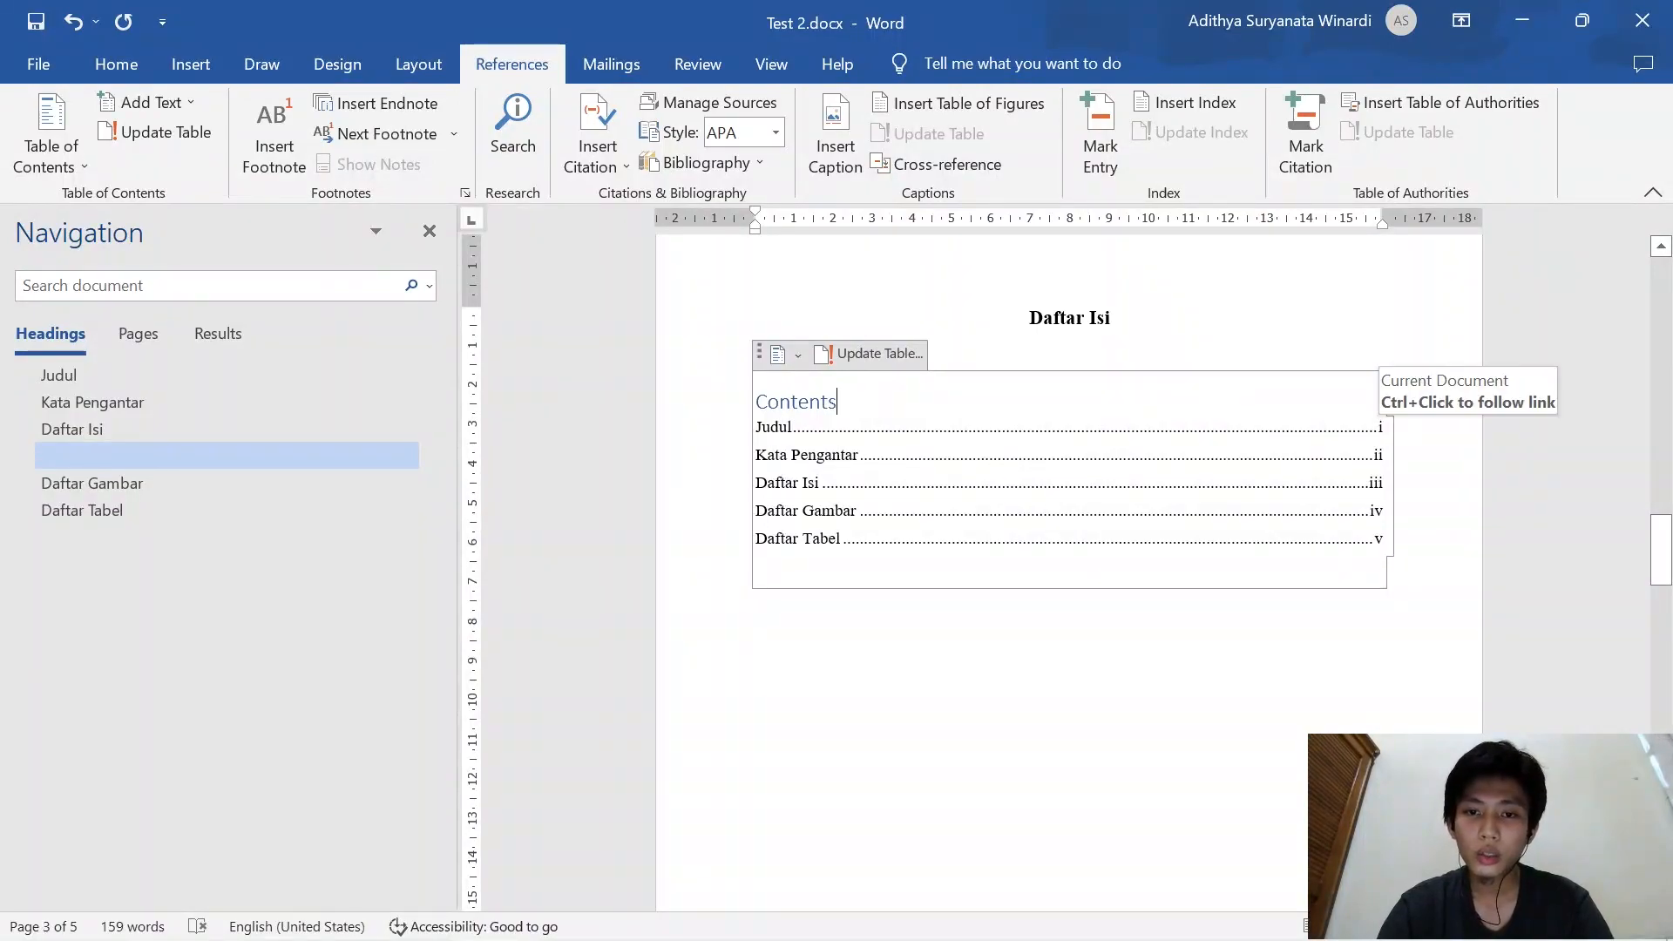
pyautogui.moveTo(945, 394); pyautogui.dragTo(762, 404)
pyautogui.press('Delete')
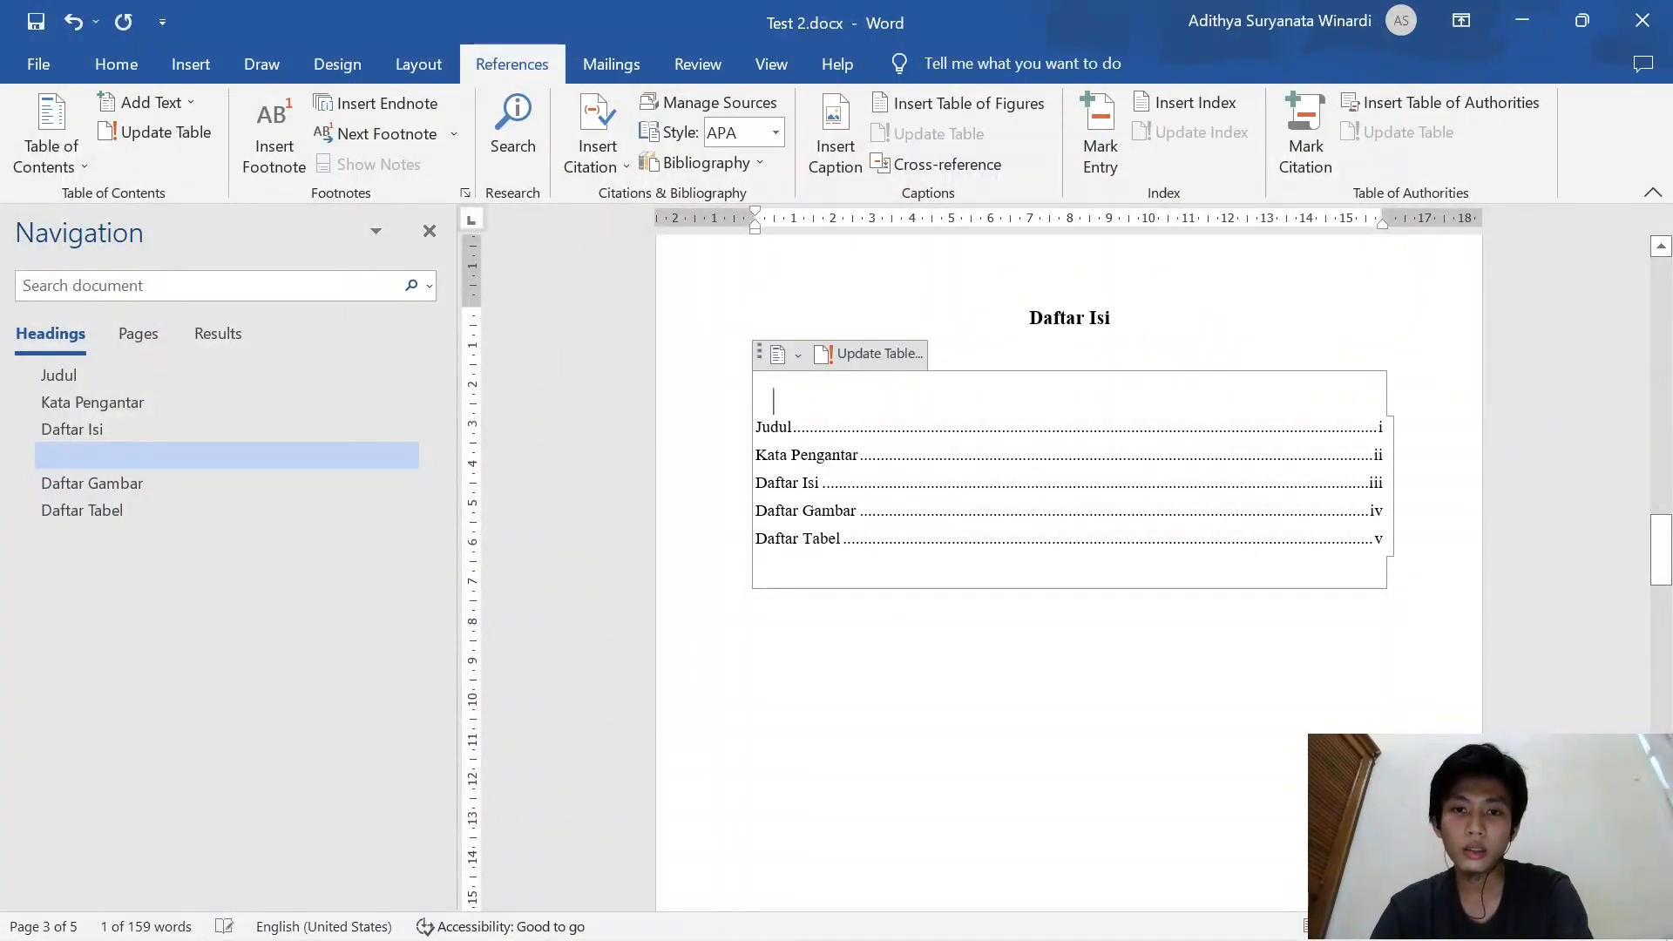
pyautogui.click(115, 63)
pyautogui.click(932, 138)
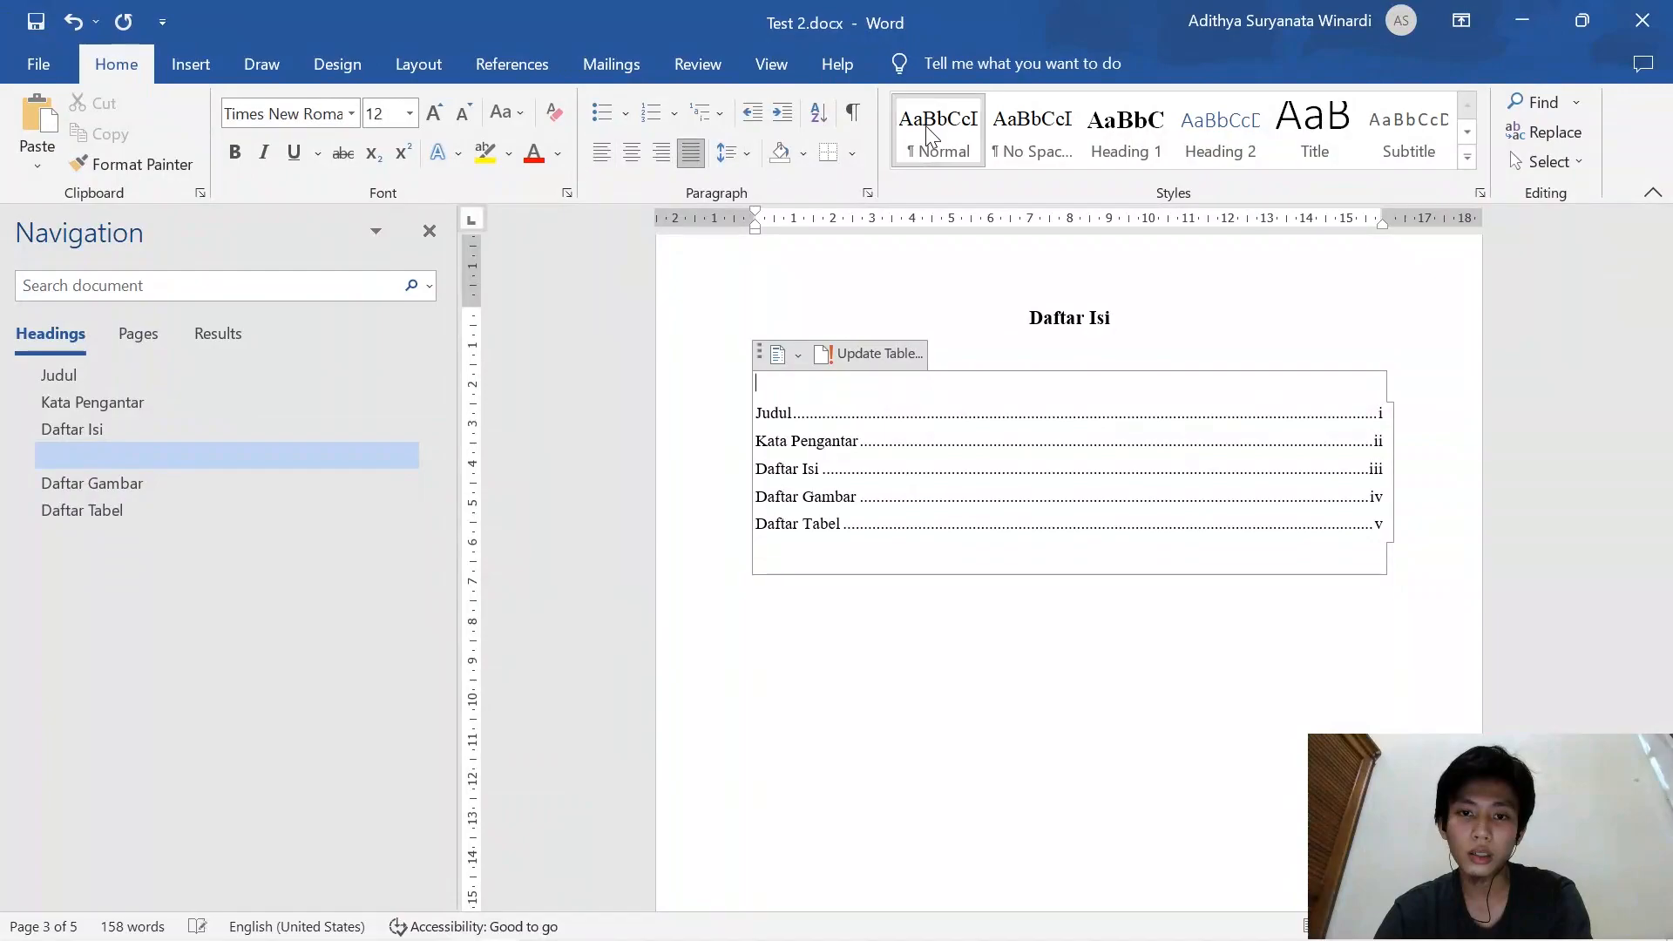
pyautogui.hotkey('ctrl', 'alt', '1')
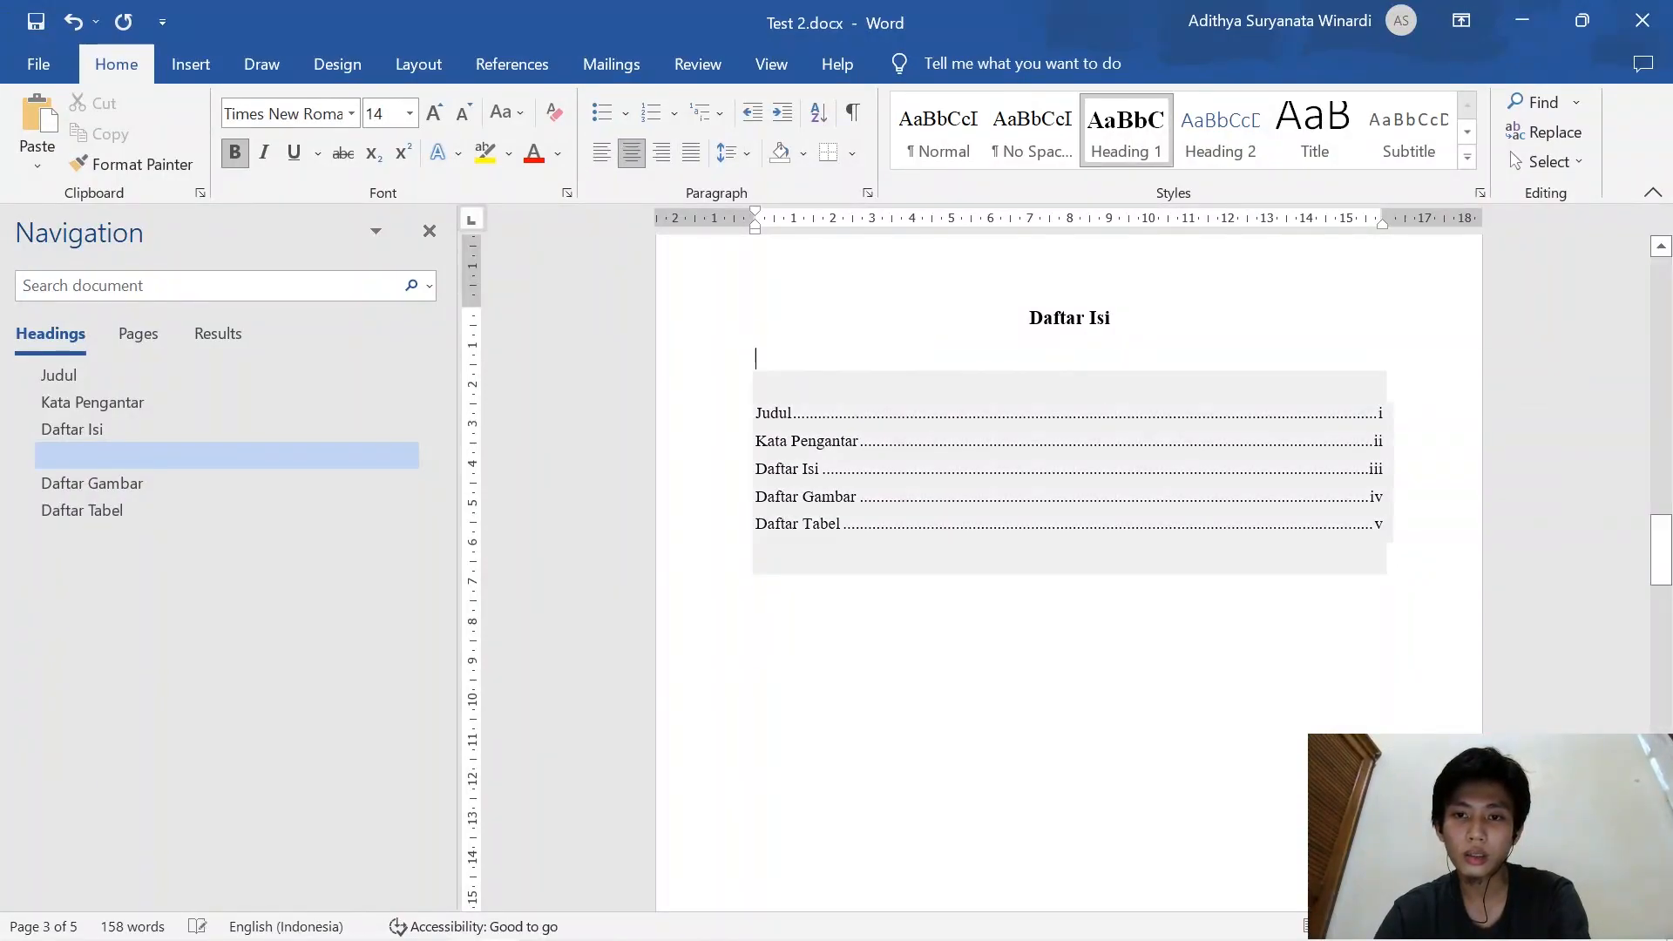
pyautogui.click(954, 129)
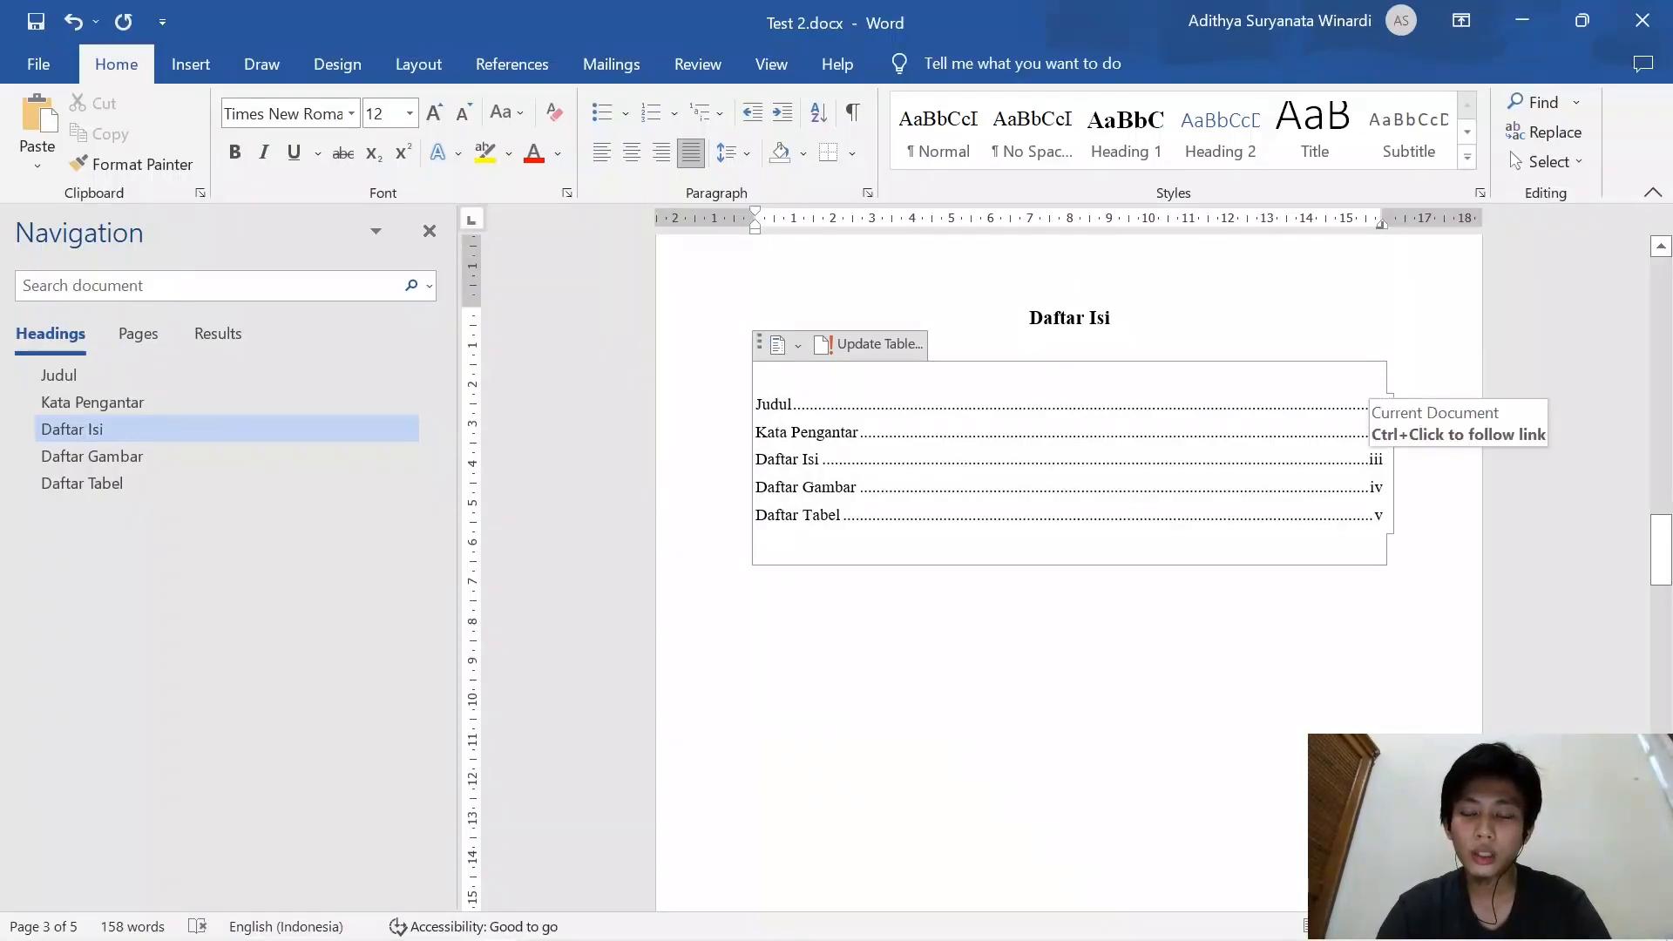
# Undo a stray edit below the table of contents and review the page
pyautogui.scroll(-1, 1371, 459)
pyautogui.moveTo(1657, 562)
pyautogui.mouseDown()
pyautogui.moveTo(1656, 527)
pyautogui.moveTo(1656, 551)
pyautogui.mouseUp()
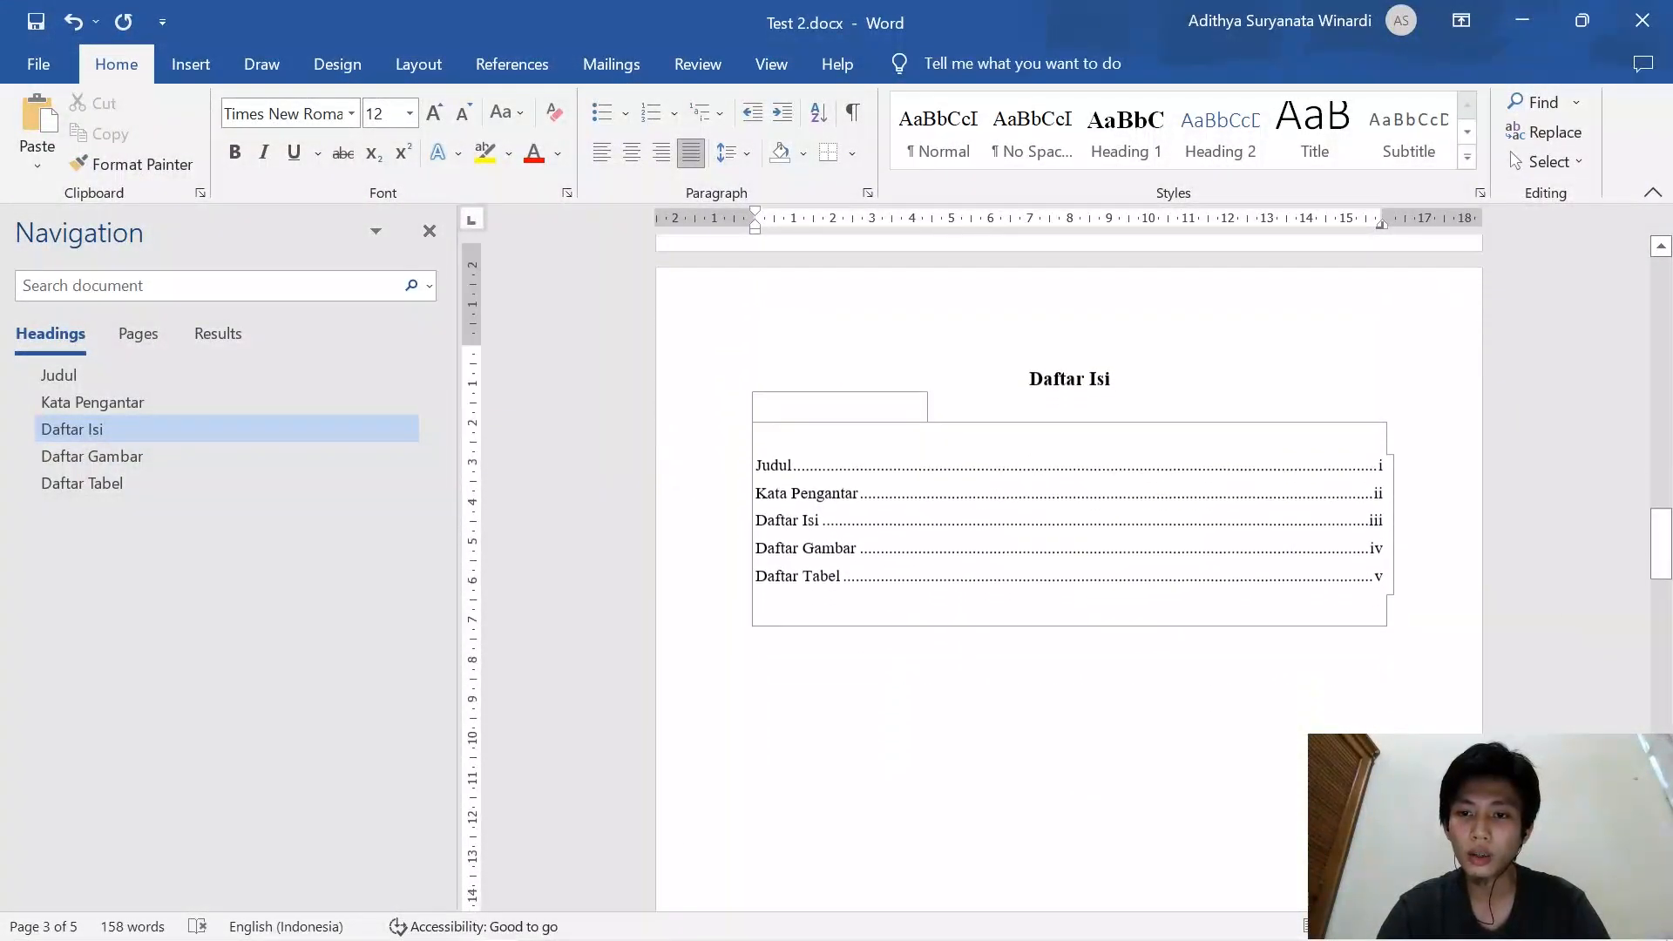
pyautogui.click(1370, 498)
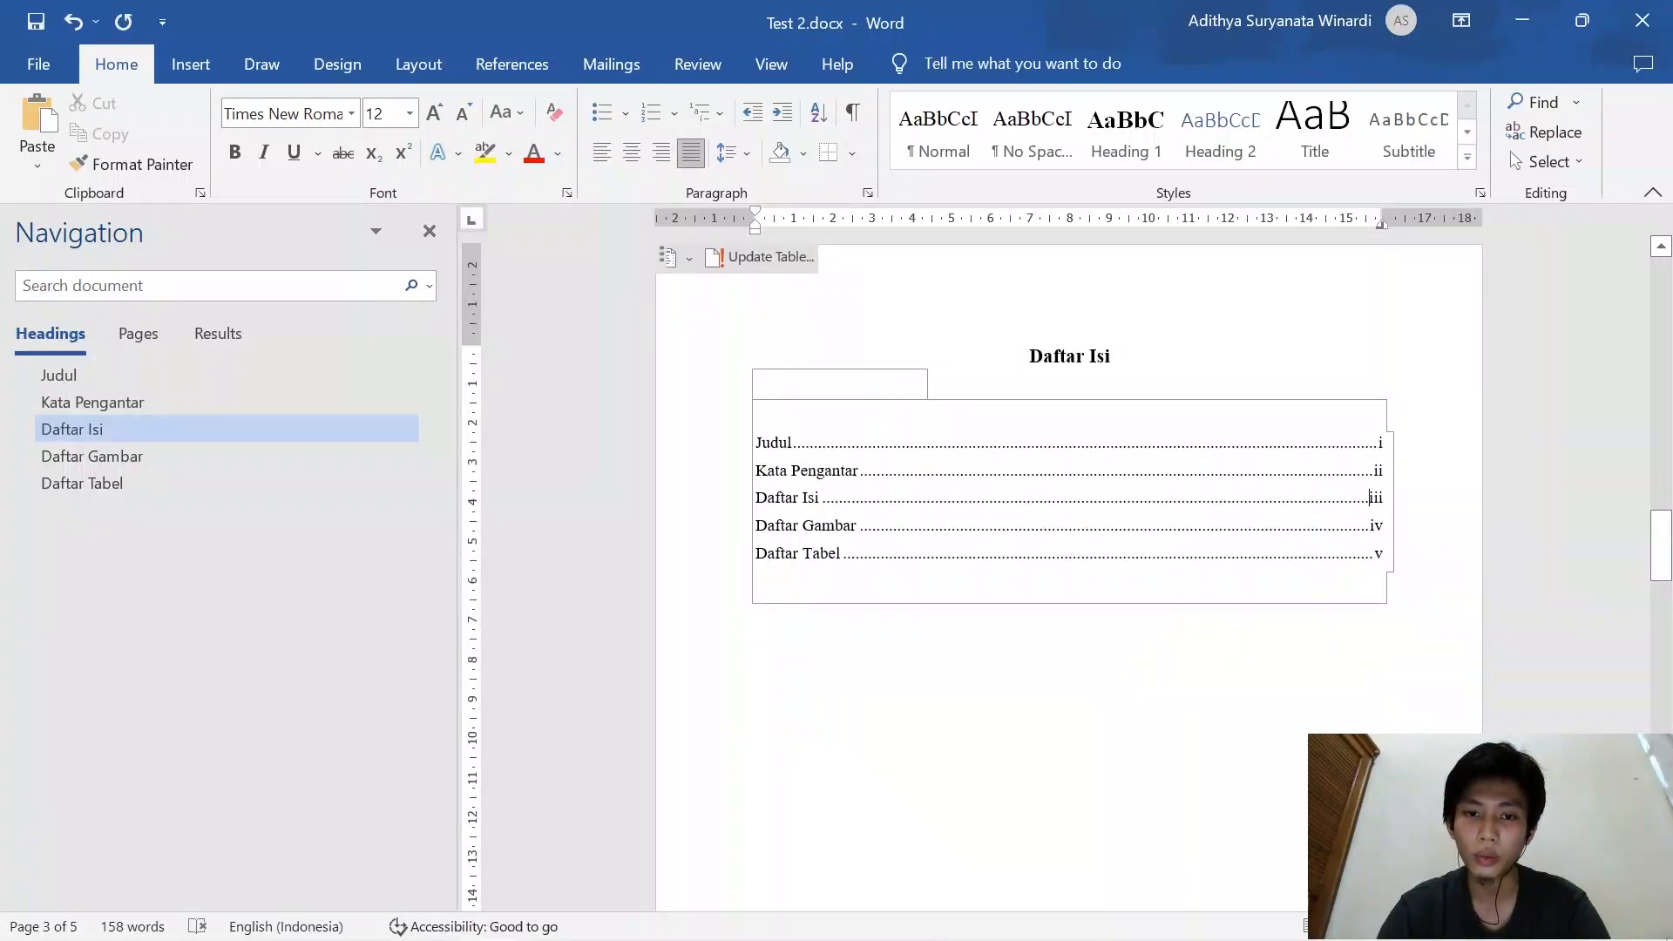
pyautogui.scroll(-1, 1370, 498)
pyautogui.click(956, 562)
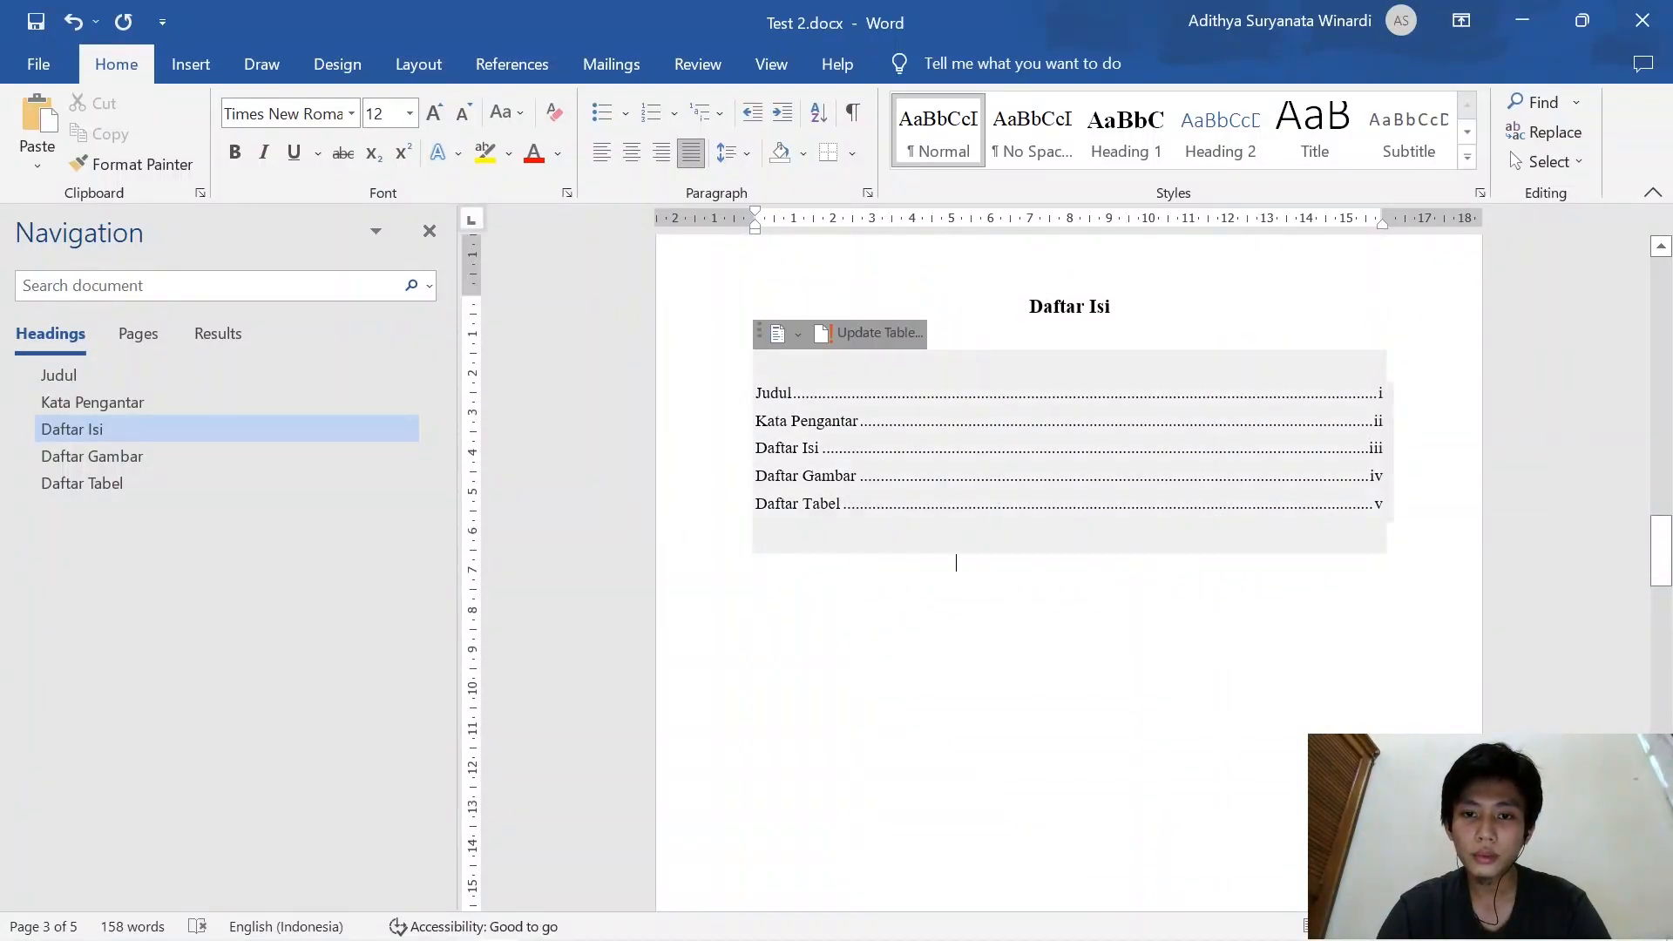
pyautogui.hotkey('ctrl', 'z')
pyautogui.hotkey('ctrl', 'z')
pyautogui.scroll(-2, 1350, 582)
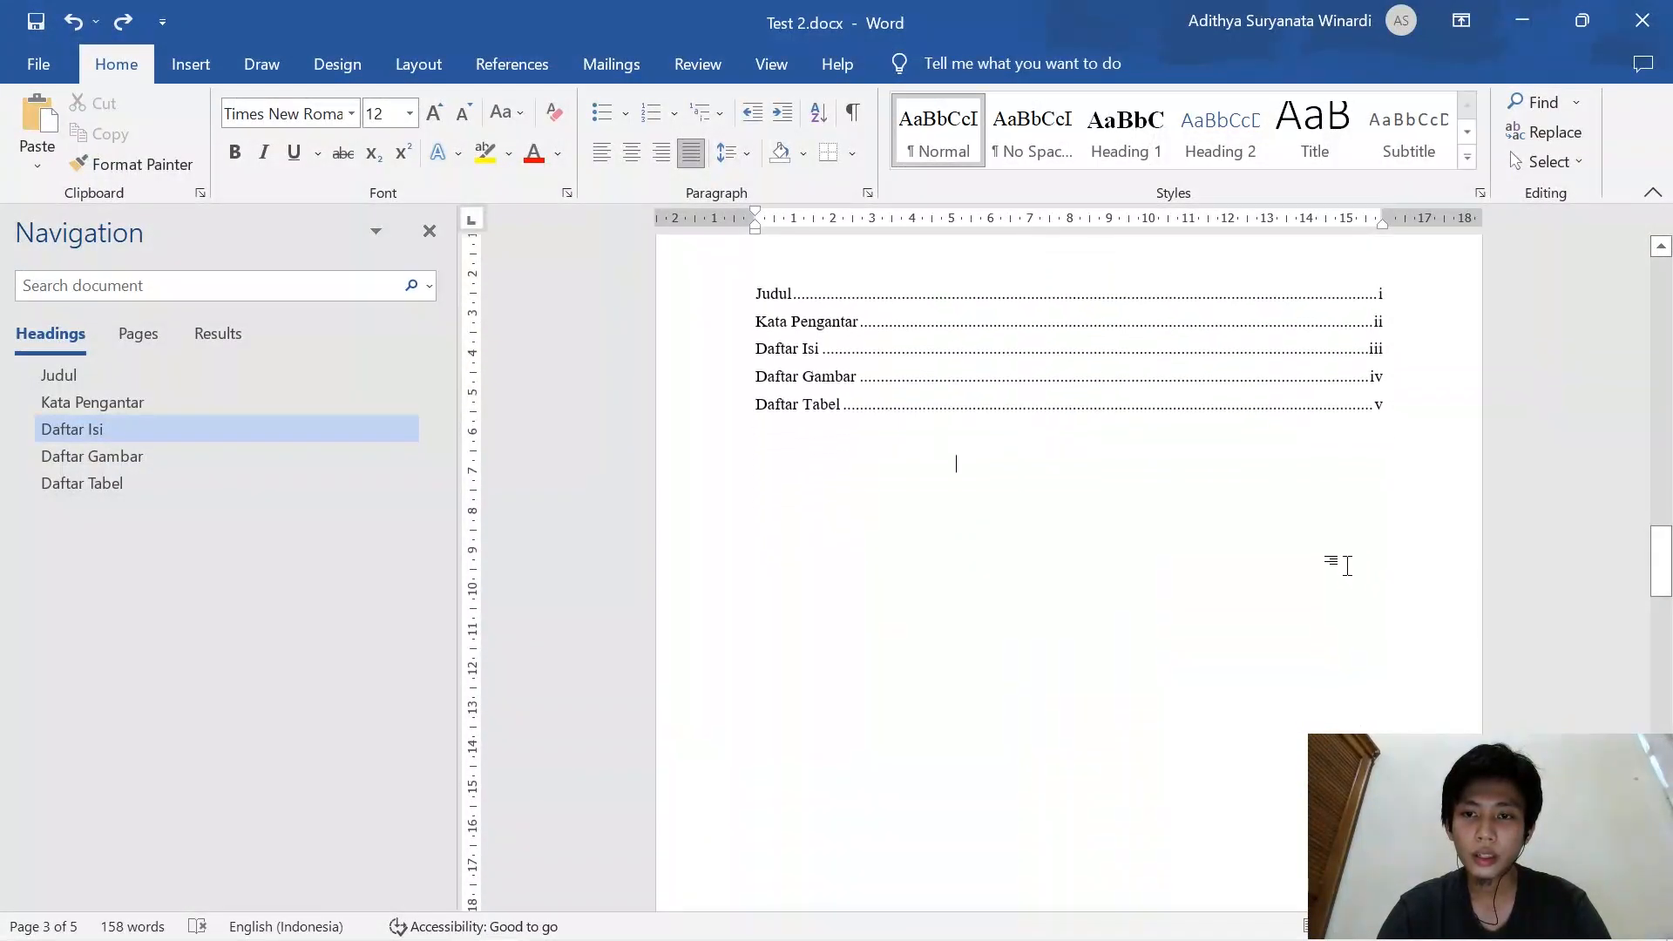
pyautogui.scroll(6, 540, 463)
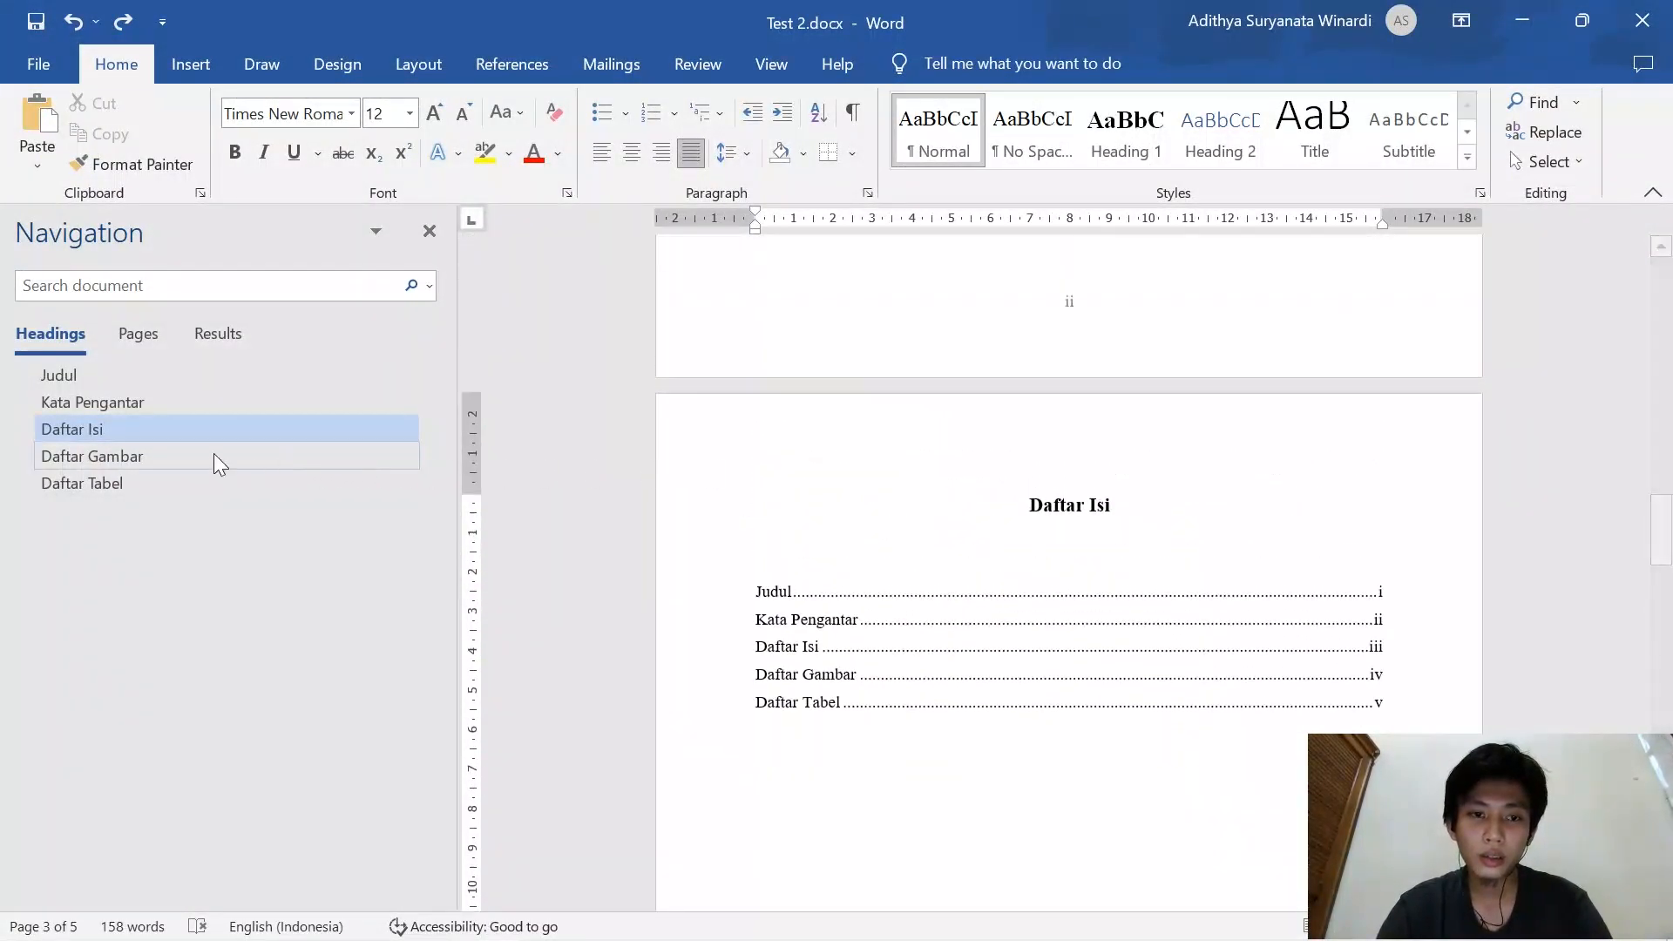
# Add a Next Page section break after the Daftar Tabel heading
pyautogui.click(197, 483)
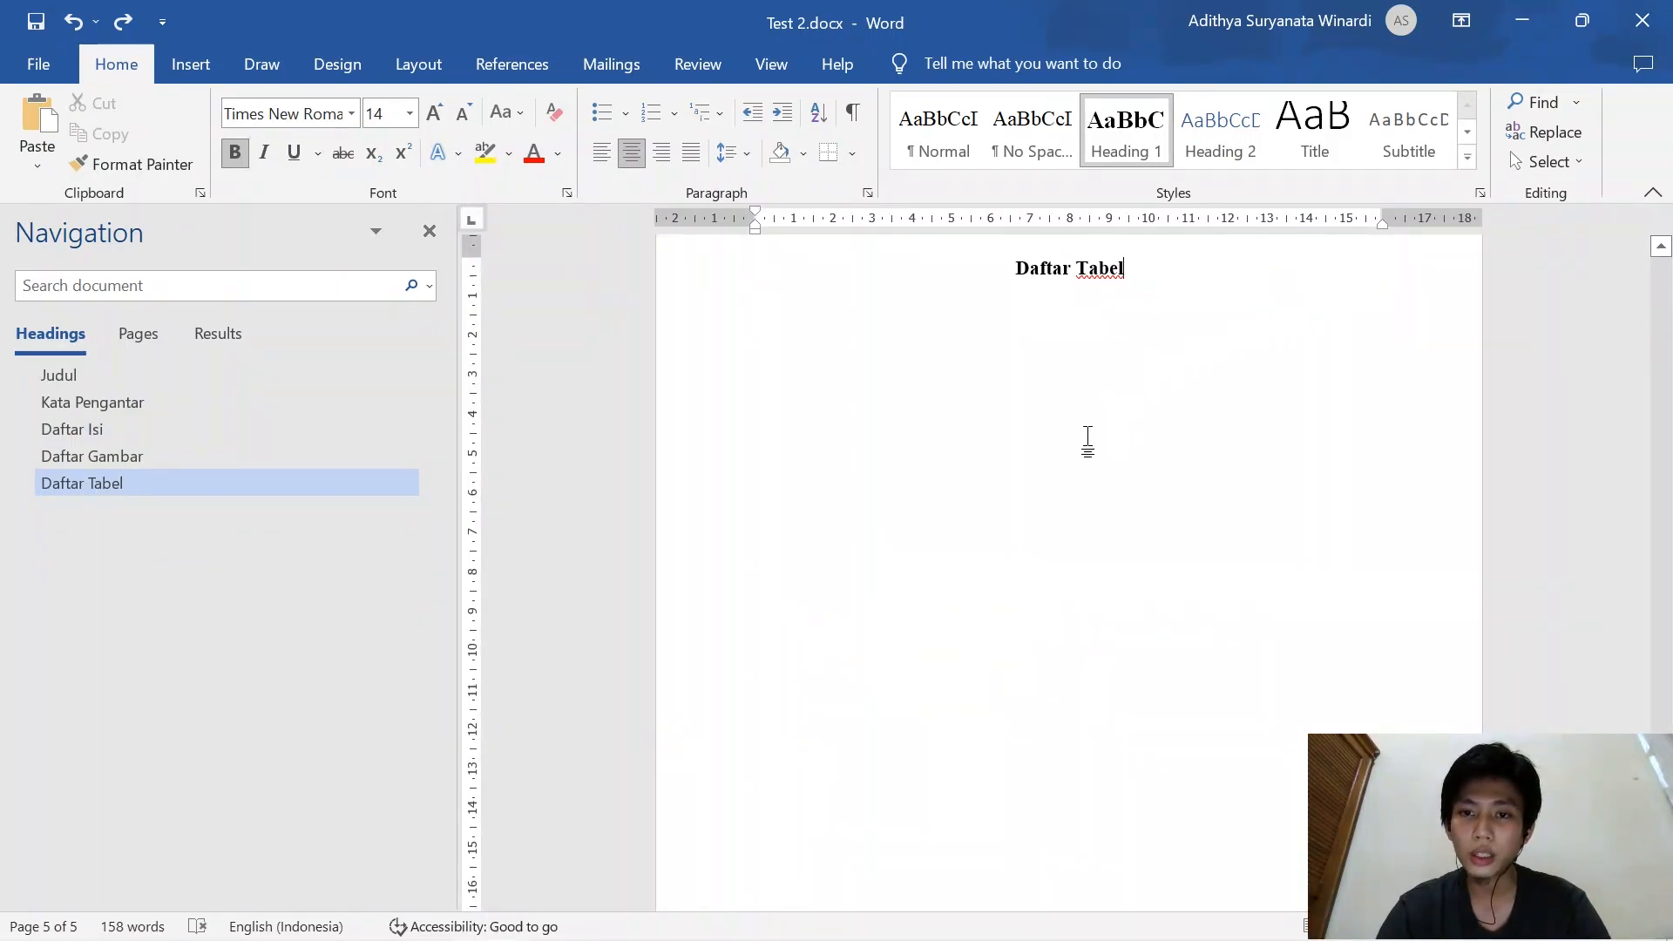
pyautogui.scroll(2, 1081, 501)
pyautogui.scroll(-1, 1081, 502)
pyautogui.scroll(-1, 1082, 502)
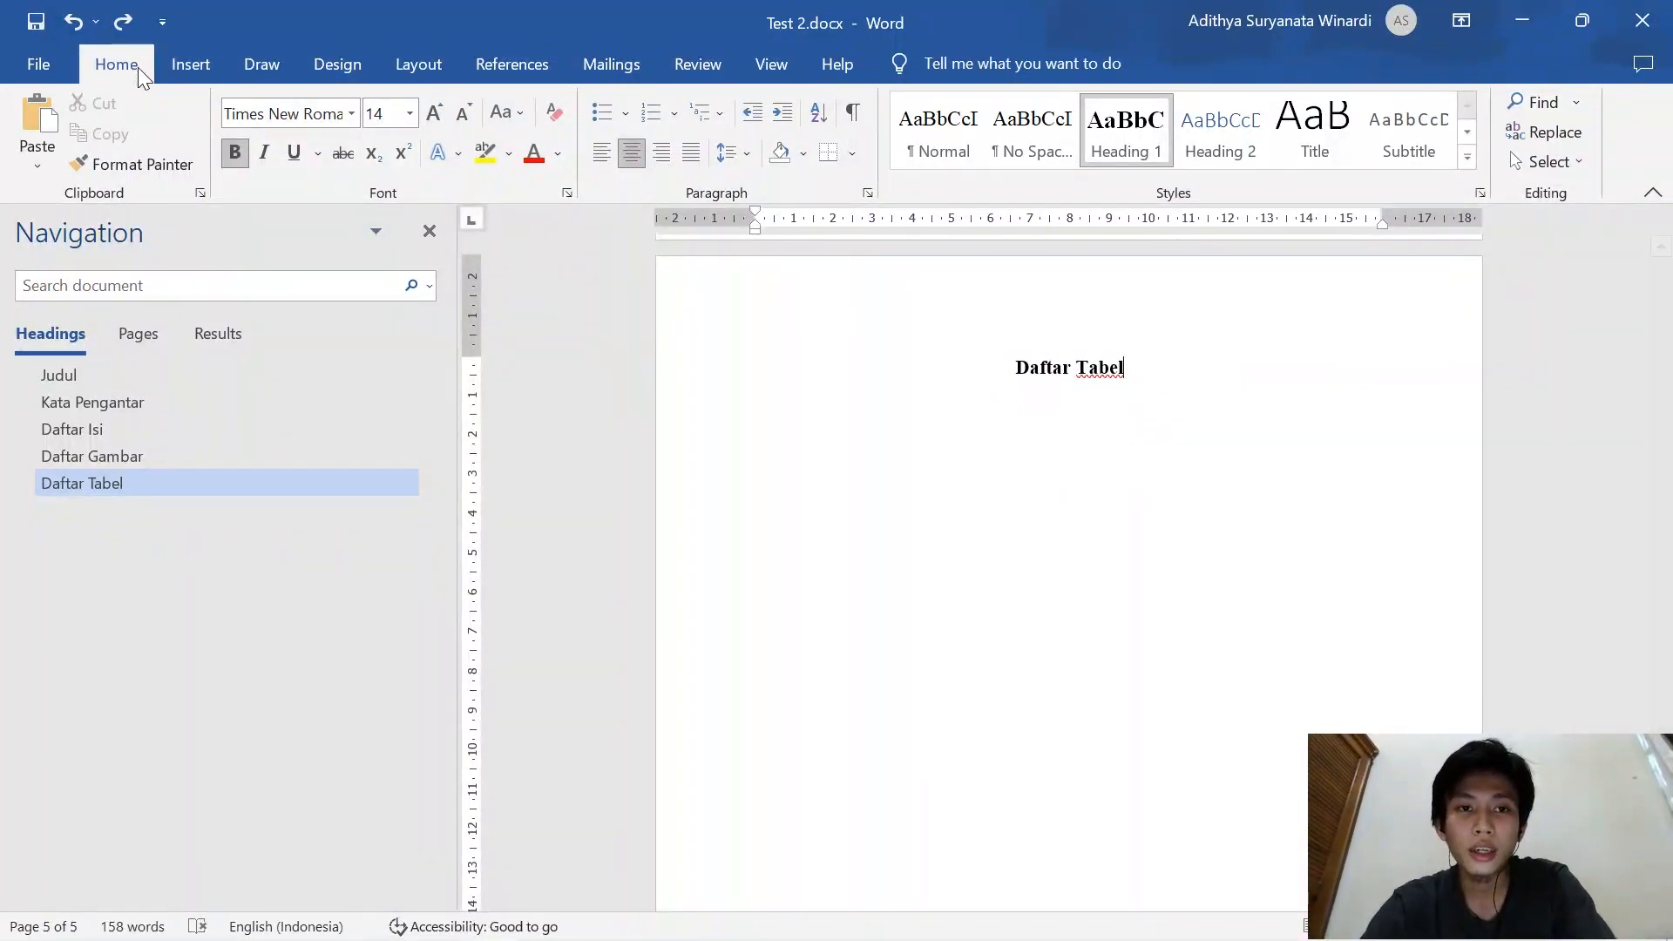
pyautogui.click(406, 68)
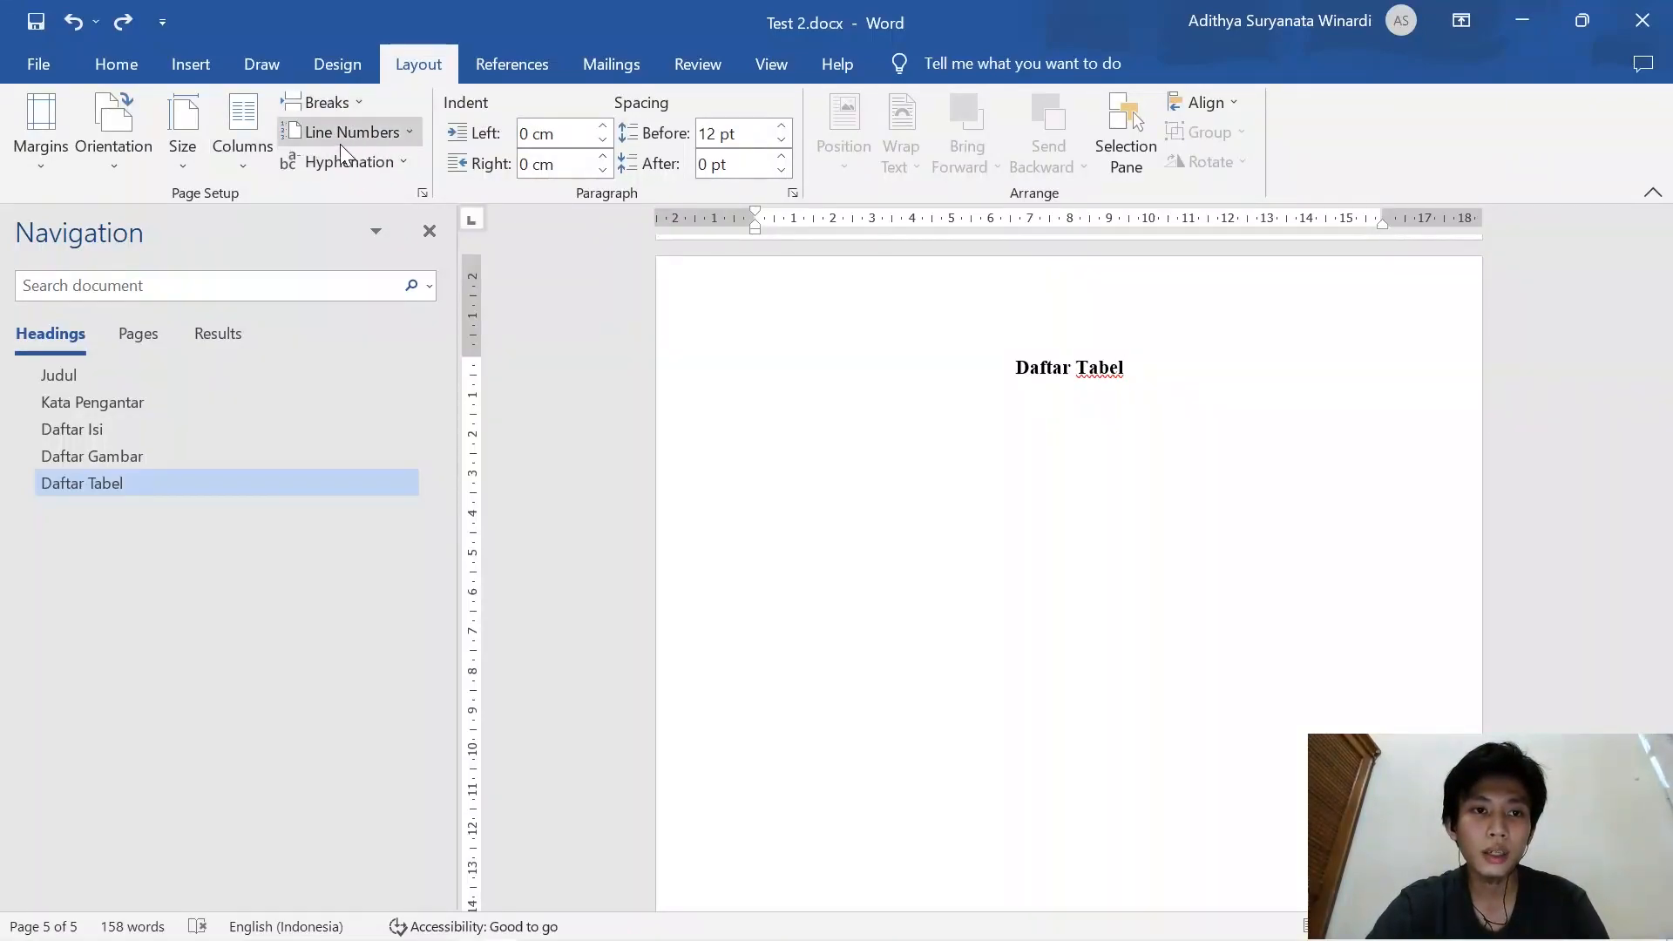
pyautogui.click(343, 101)
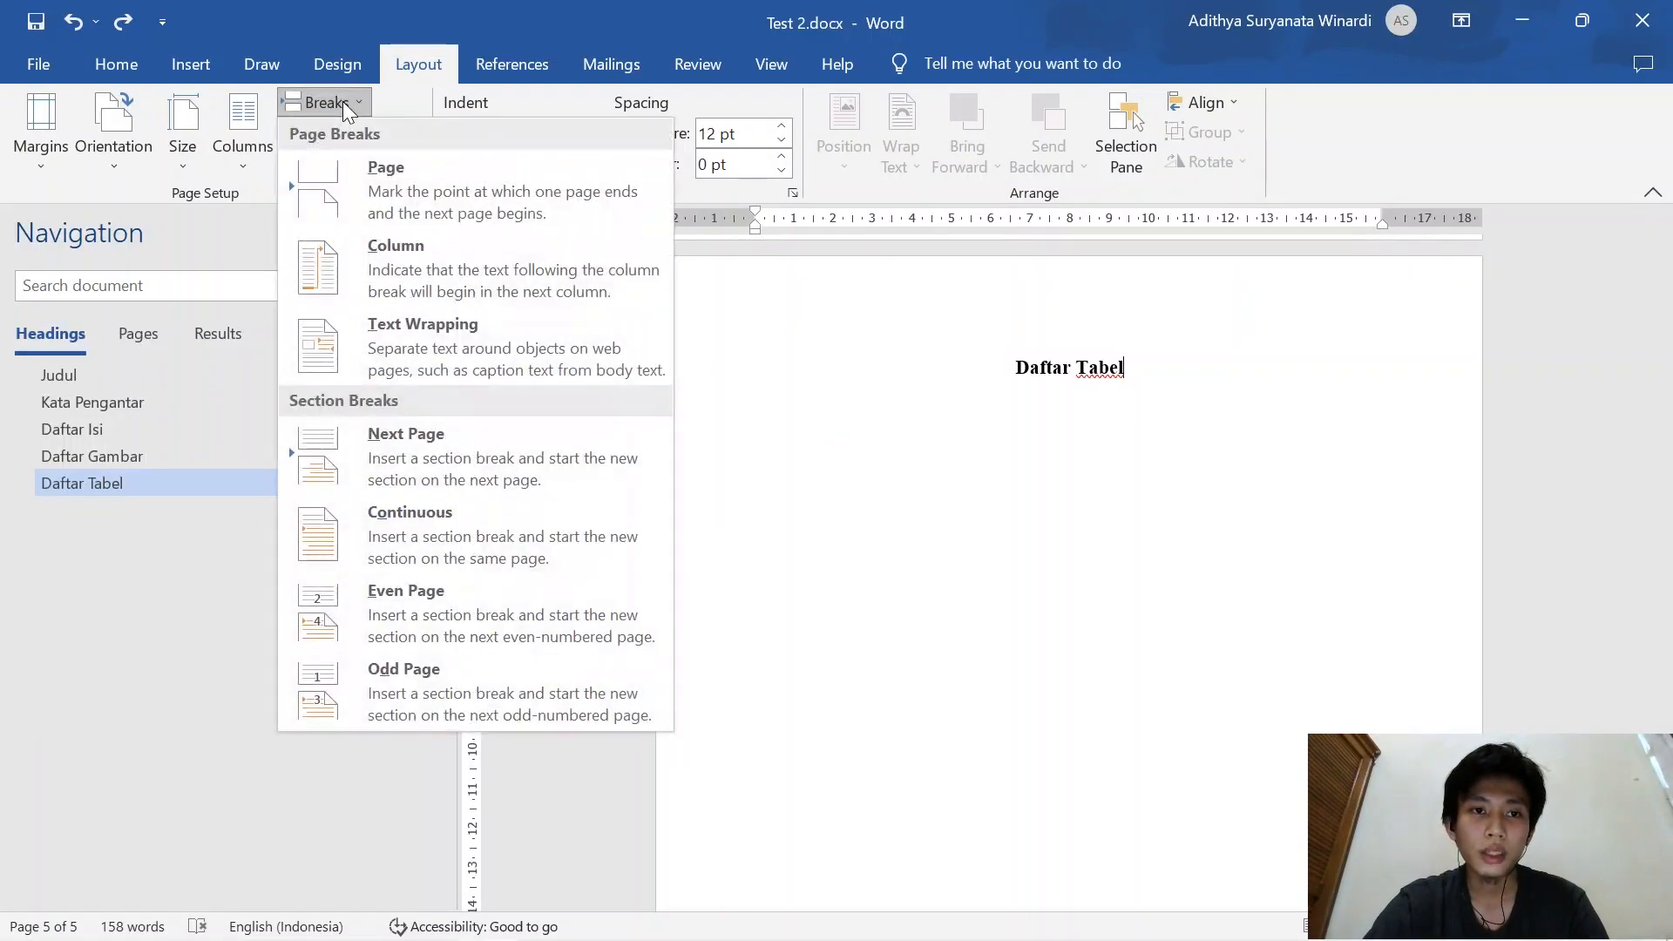
pyautogui.click(421, 67)
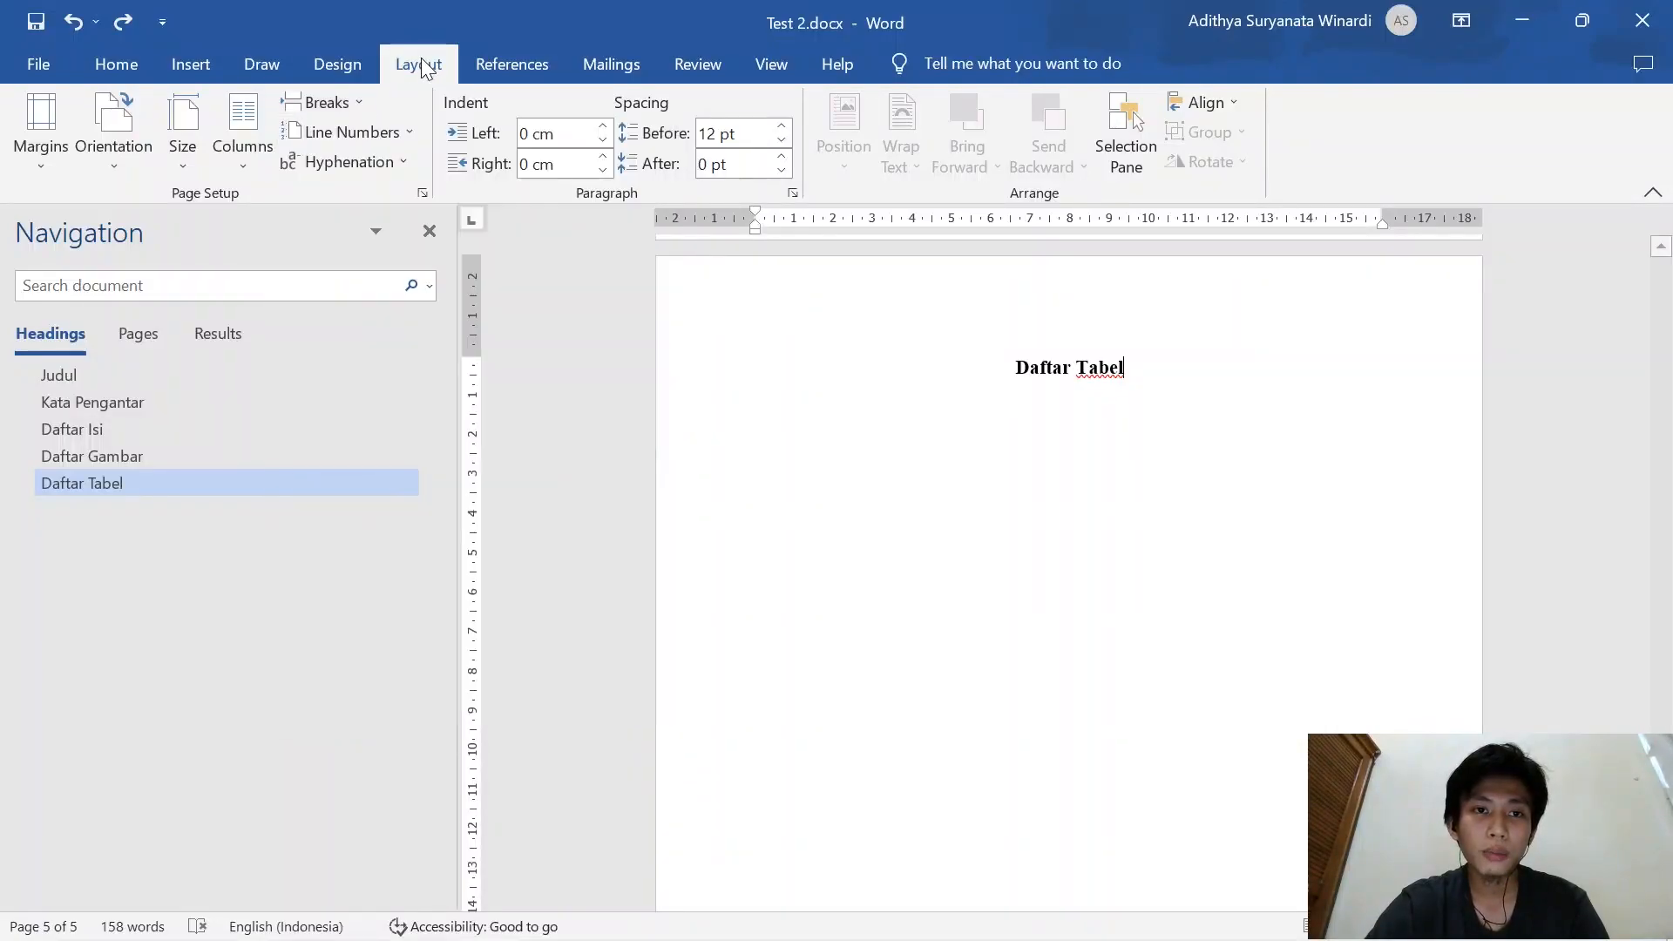
pyautogui.click(349, 105)
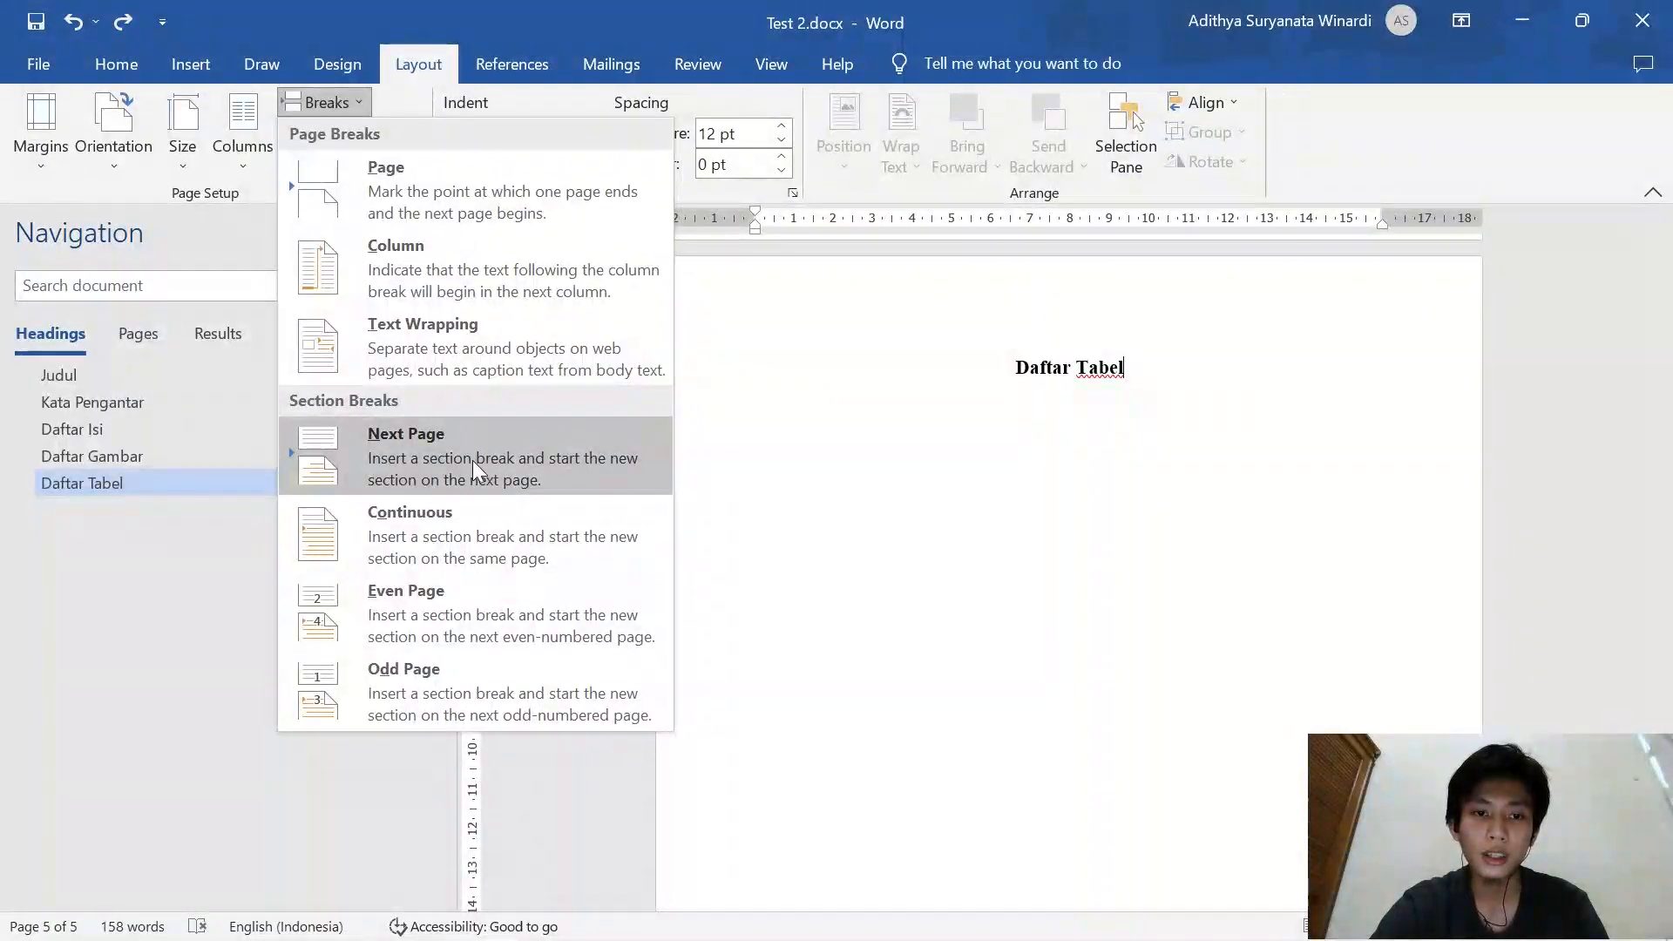
pyautogui.click(500, 458)
pyautogui.scroll(-3, 1135, 430)
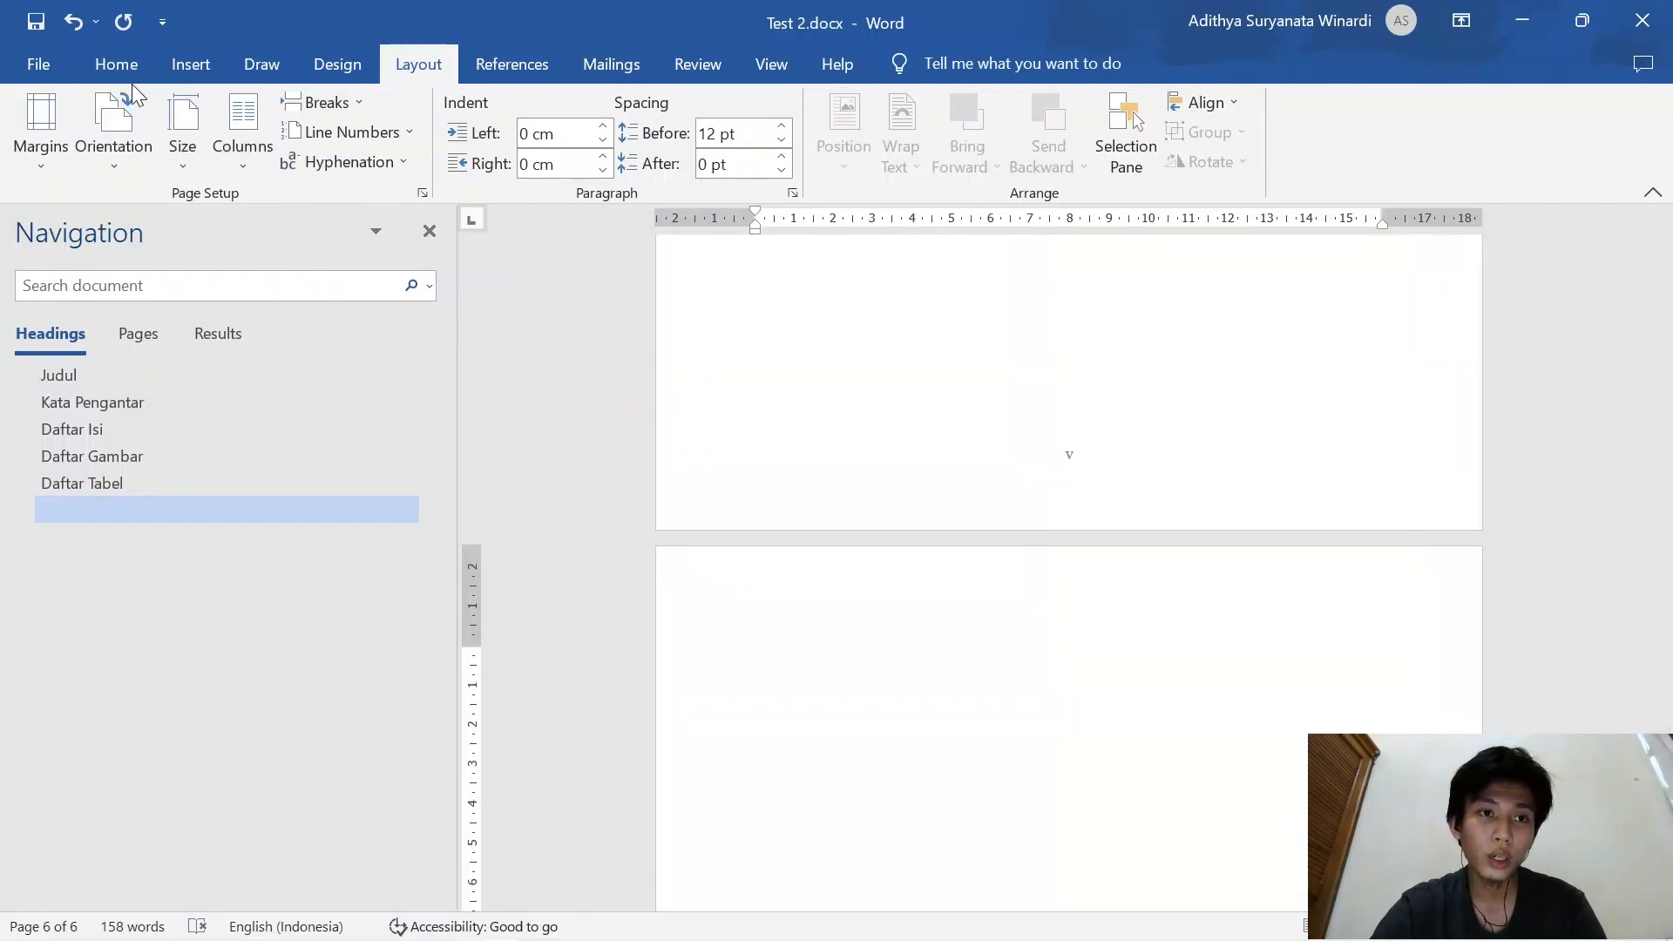
# Type 'Bab 1 Pendahuluan' on the new page and split it into two heading lines
pyautogui.click(123, 66)
pyautogui.write('Ba')
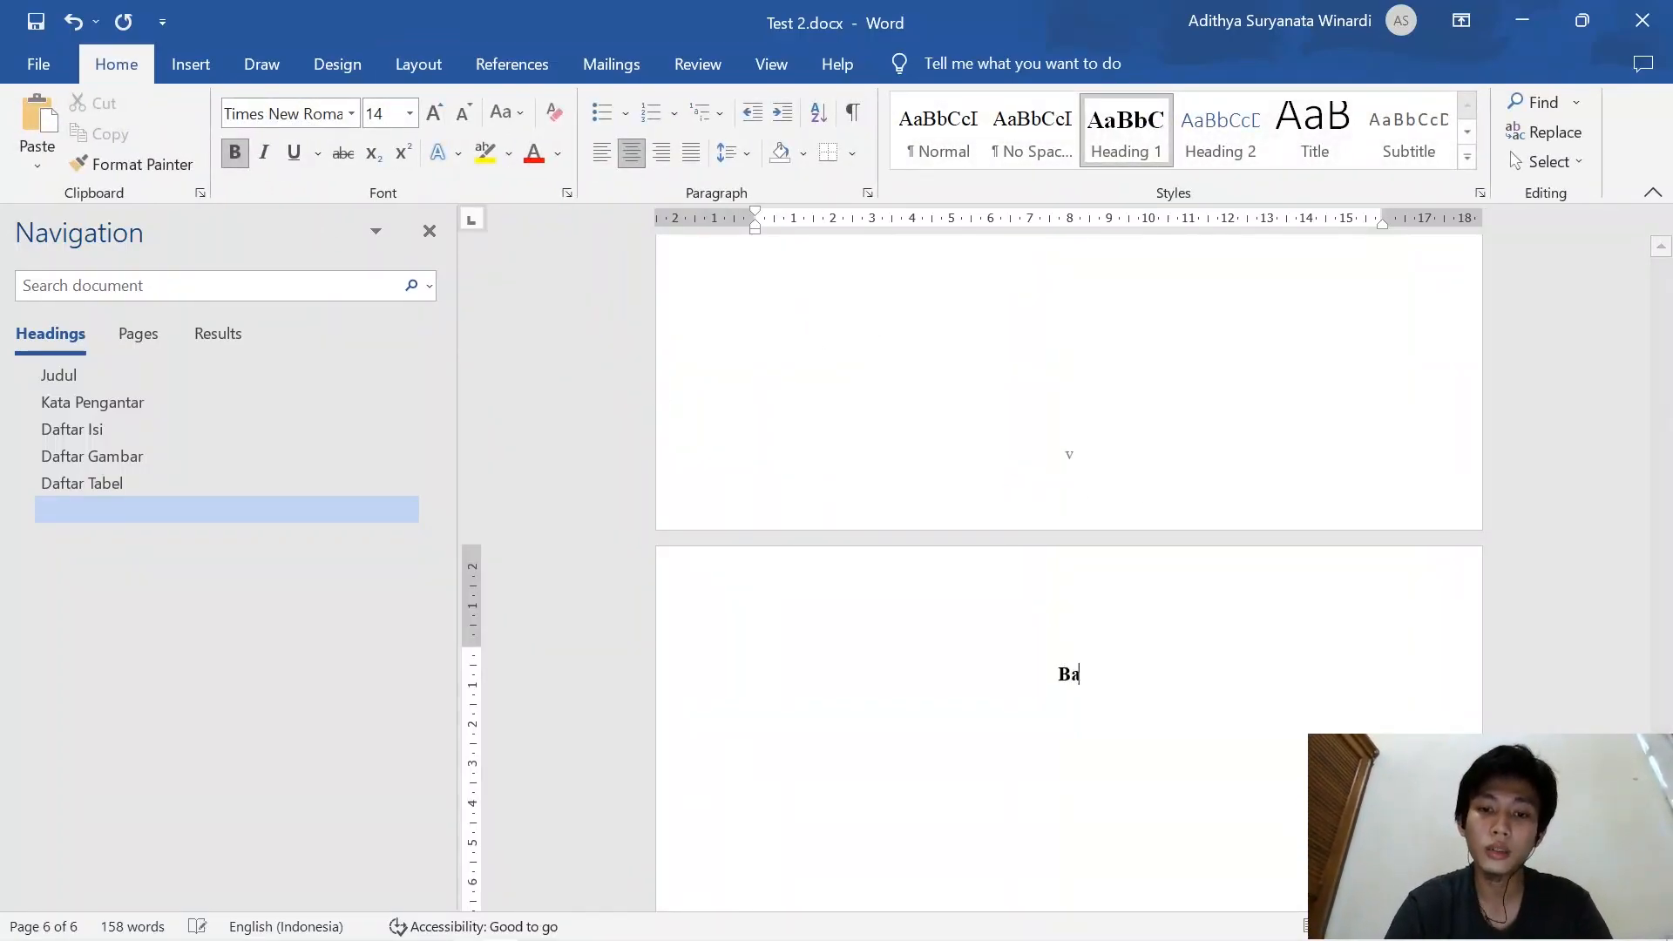
pyautogui.write('b 1 Pendahuluan')
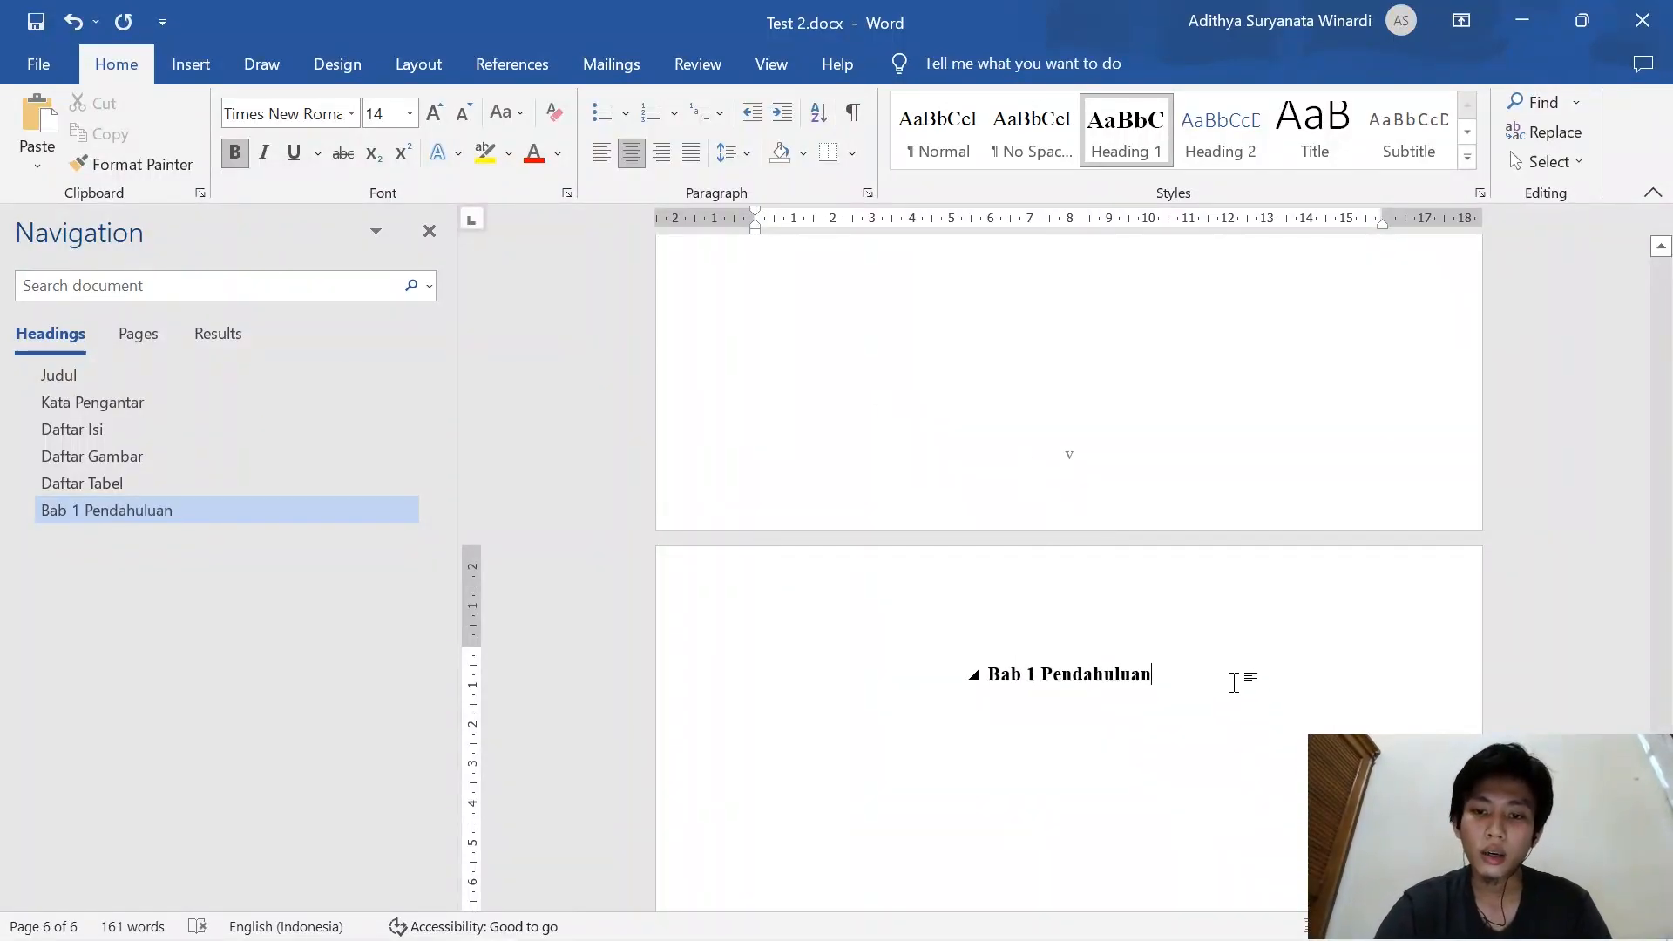
pyautogui.scroll(-3, 1234, 683)
pyautogui.click(1158, 532)
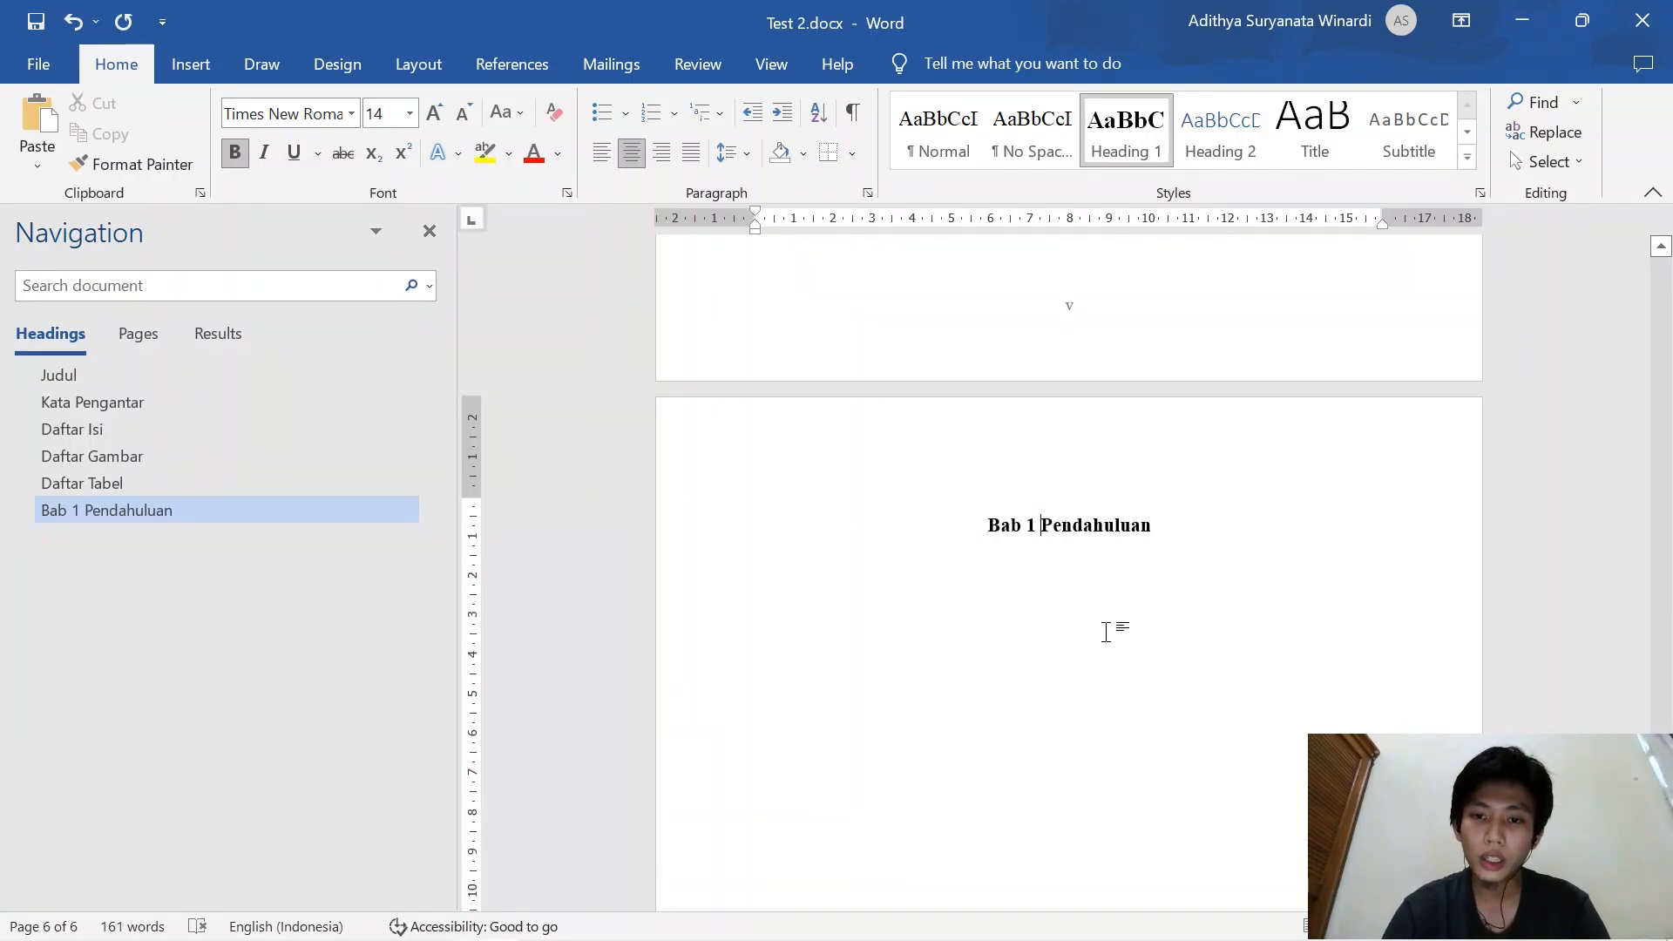
pyautogui.press('Return')
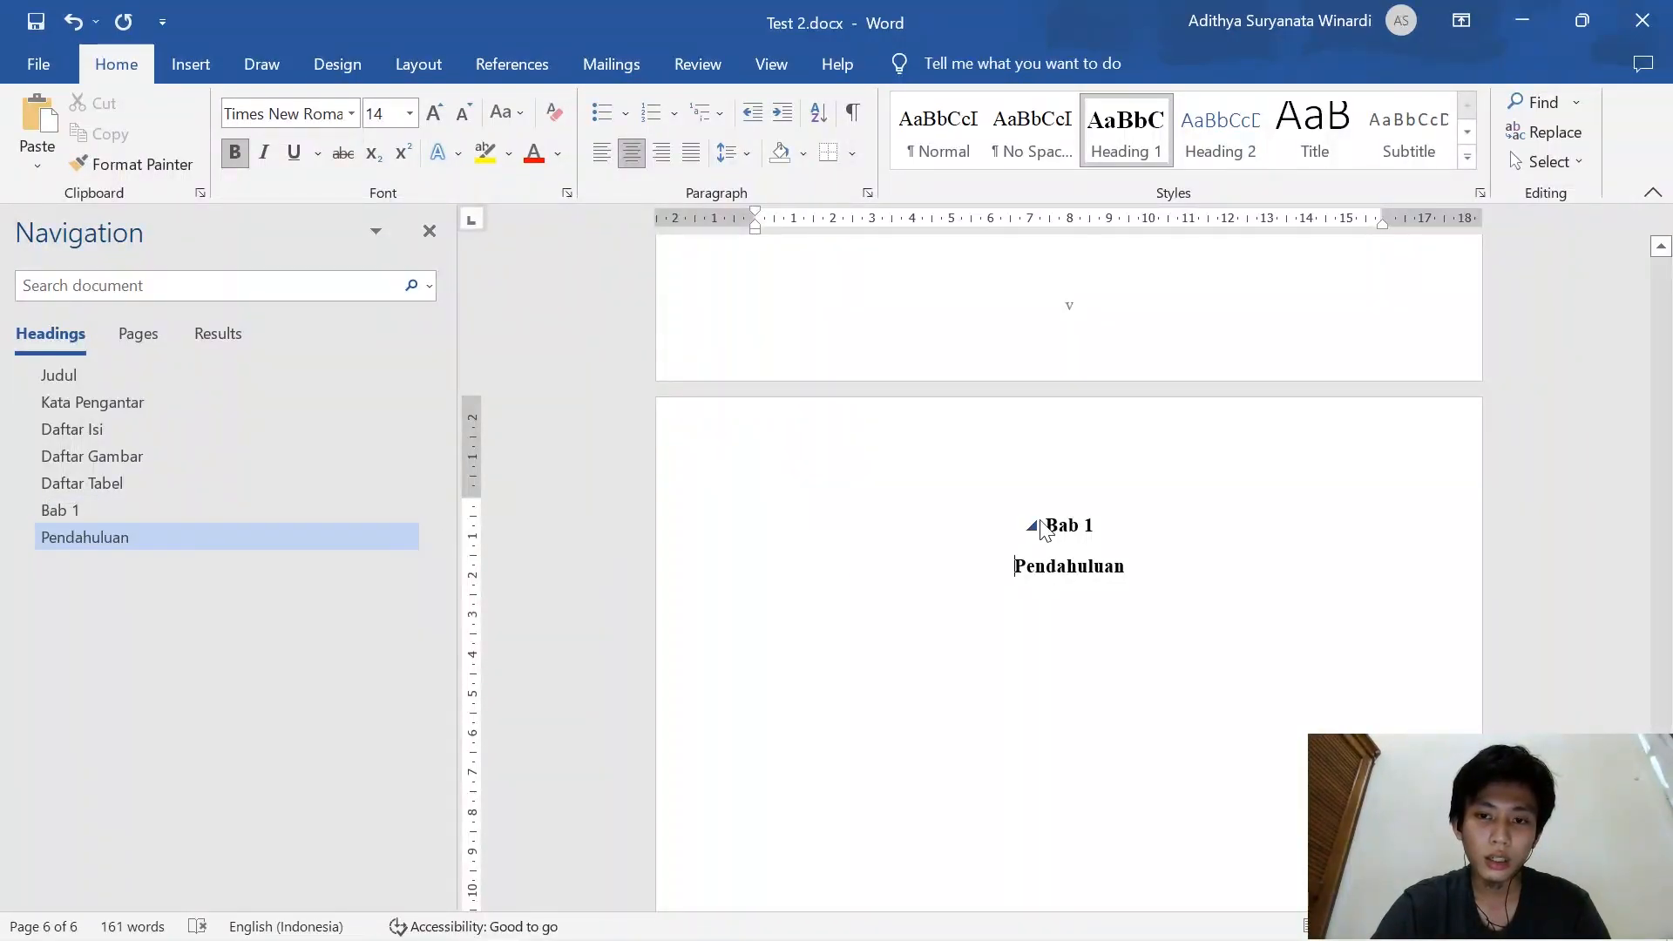
# Rejoin Pendahuluan into the Bab 1 heading using a line break instead
pyautogui.click(100, 509)
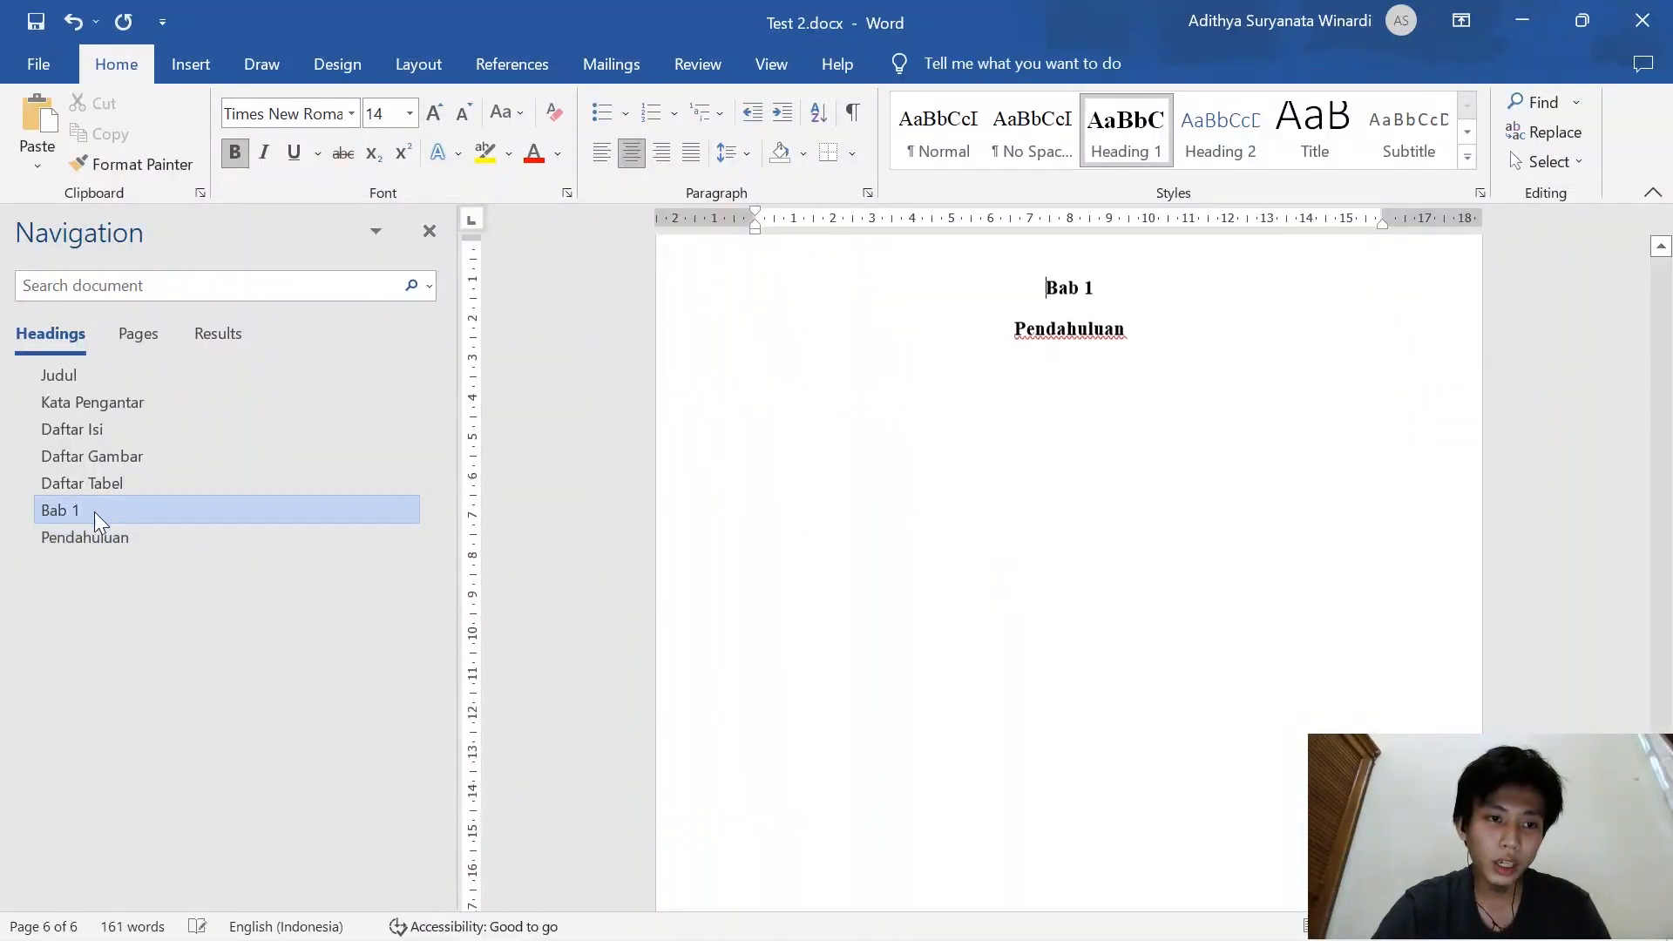
pyautogui.click(97, 545)
pyautogui.click(115, 514)
pyautogui.click(120, 537)
pyautogui.click(129, 511)
pyautogui.press('Down')
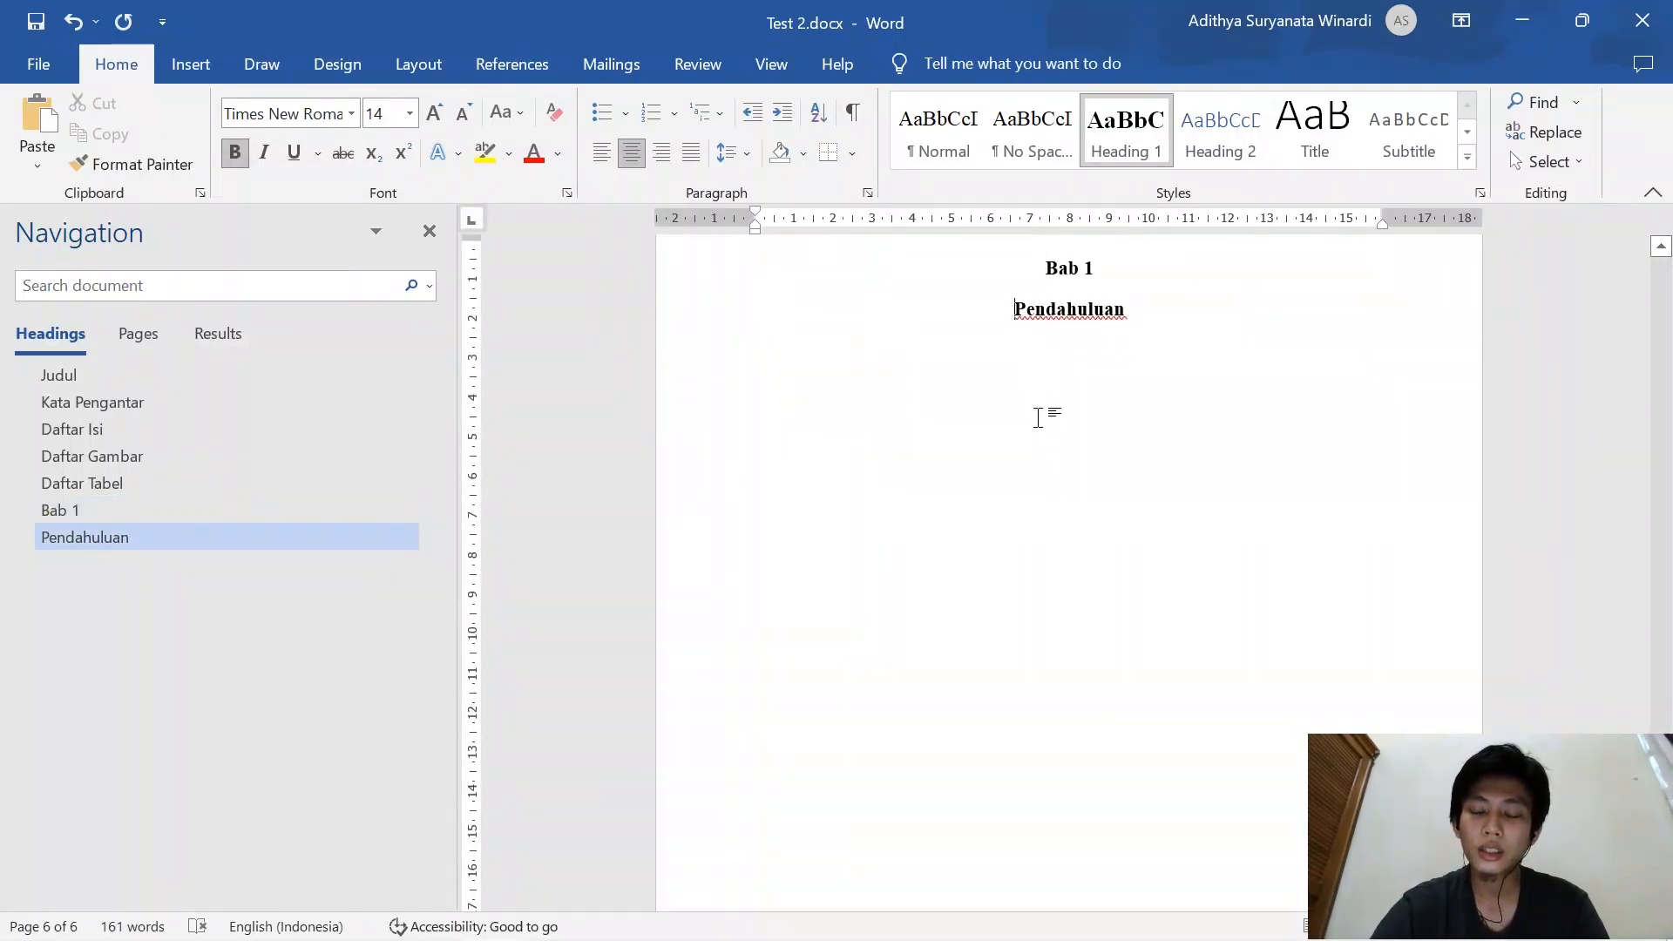
pyautogui.press('BackSpace')
pyautogui.press('BackSpace')
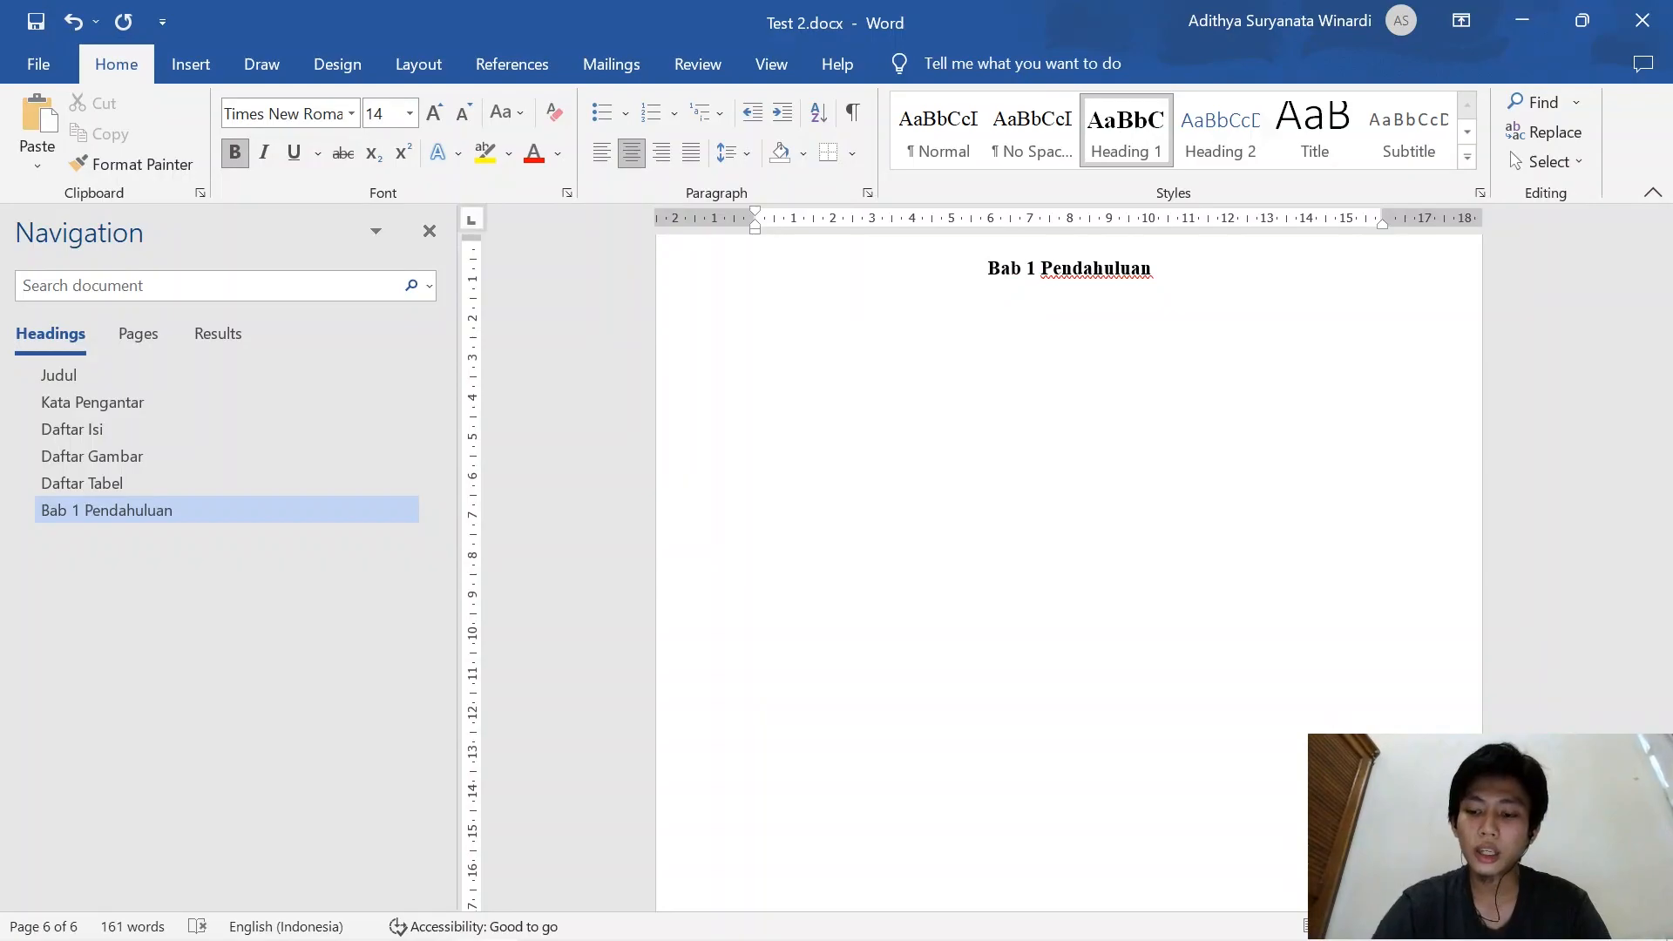
pyautogui.hotkey('shift', 'Return')
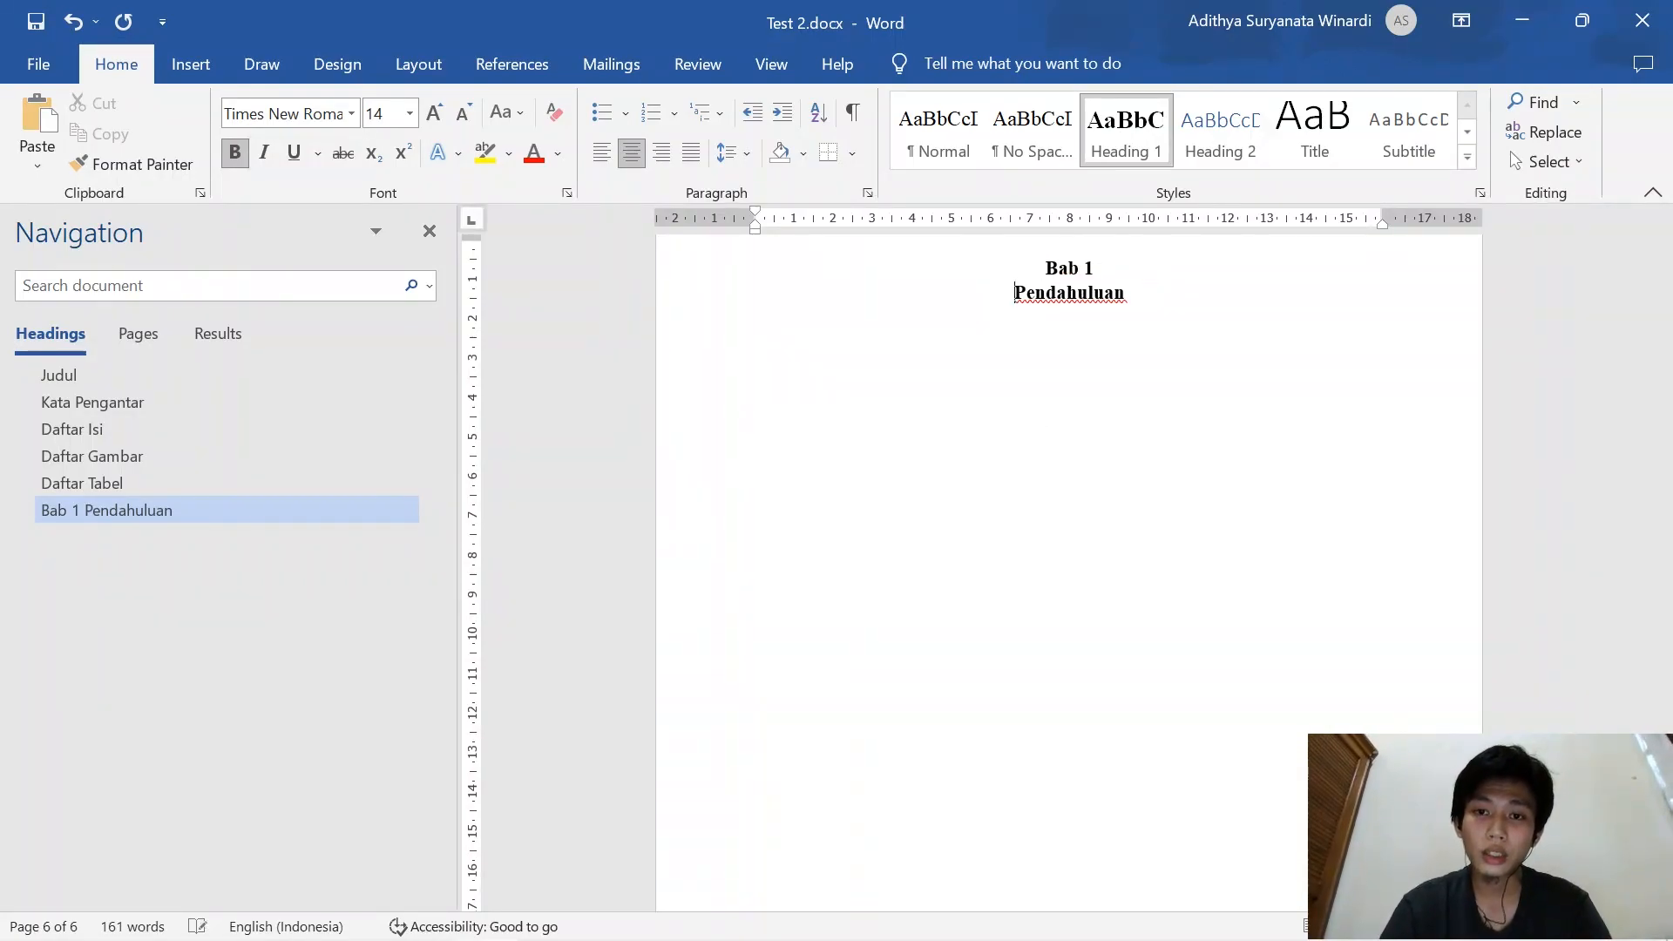
# Check the merged Bab 1 Pendahuluan heading and place the cursor after Pendahuluan
pyautogui.scroll(2, 1091, 418)
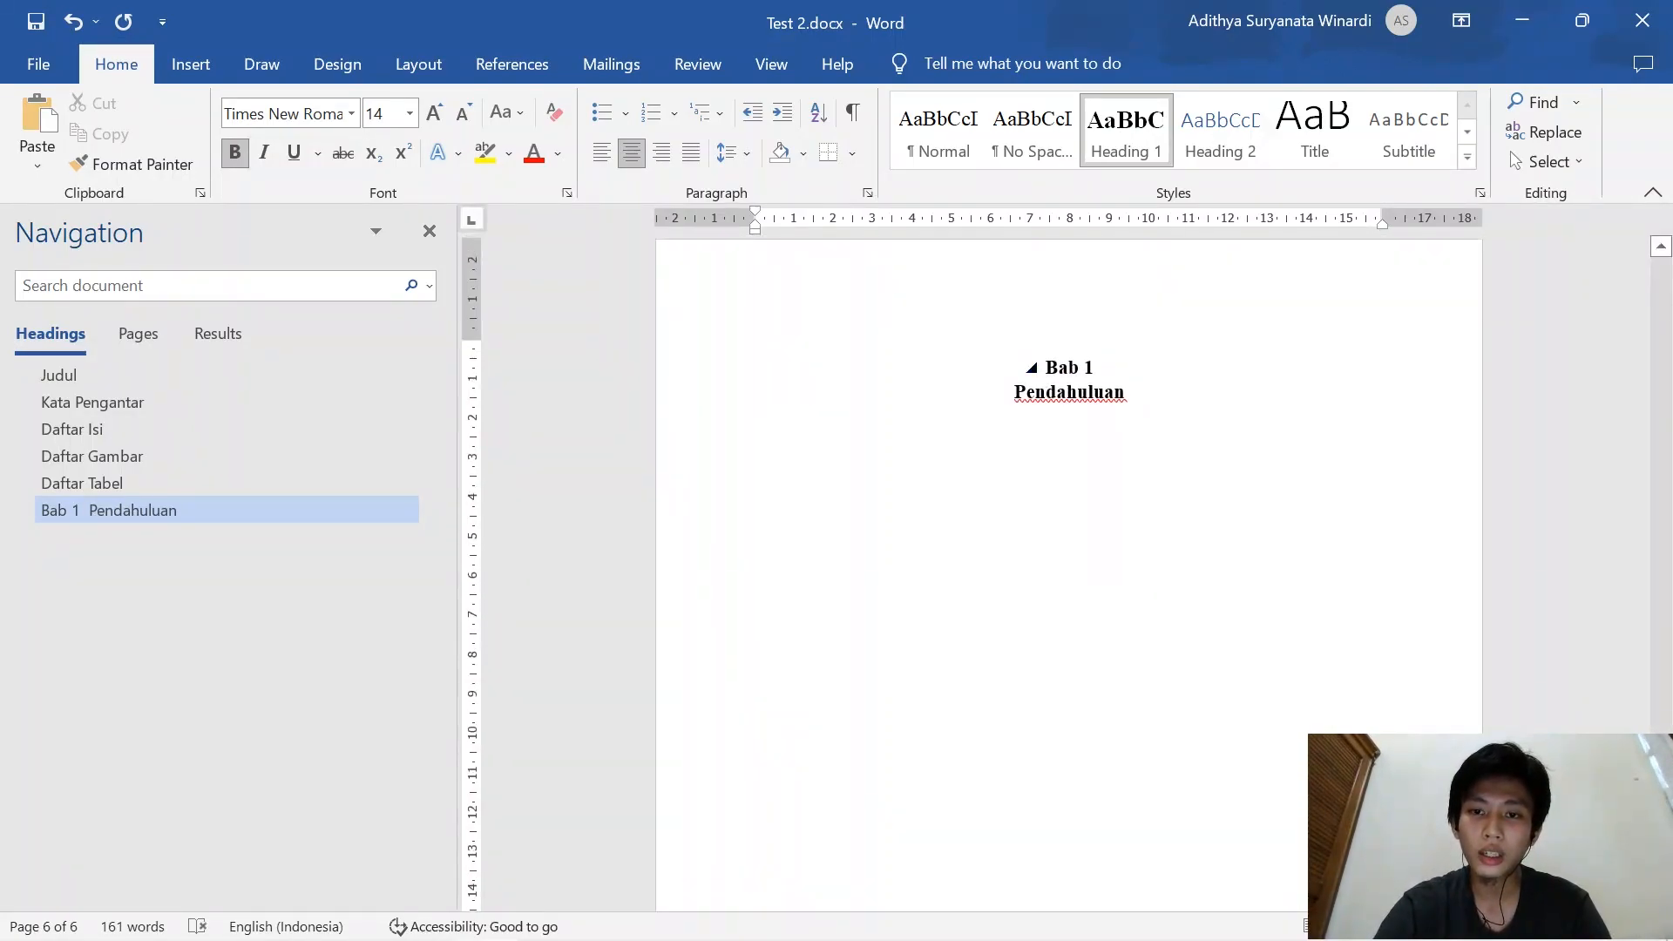
pyautogui.moveTo(1049, 366); pyautogui.dragTo(1132, 394)
pyautogui.scroll(-1, 1072, 375)
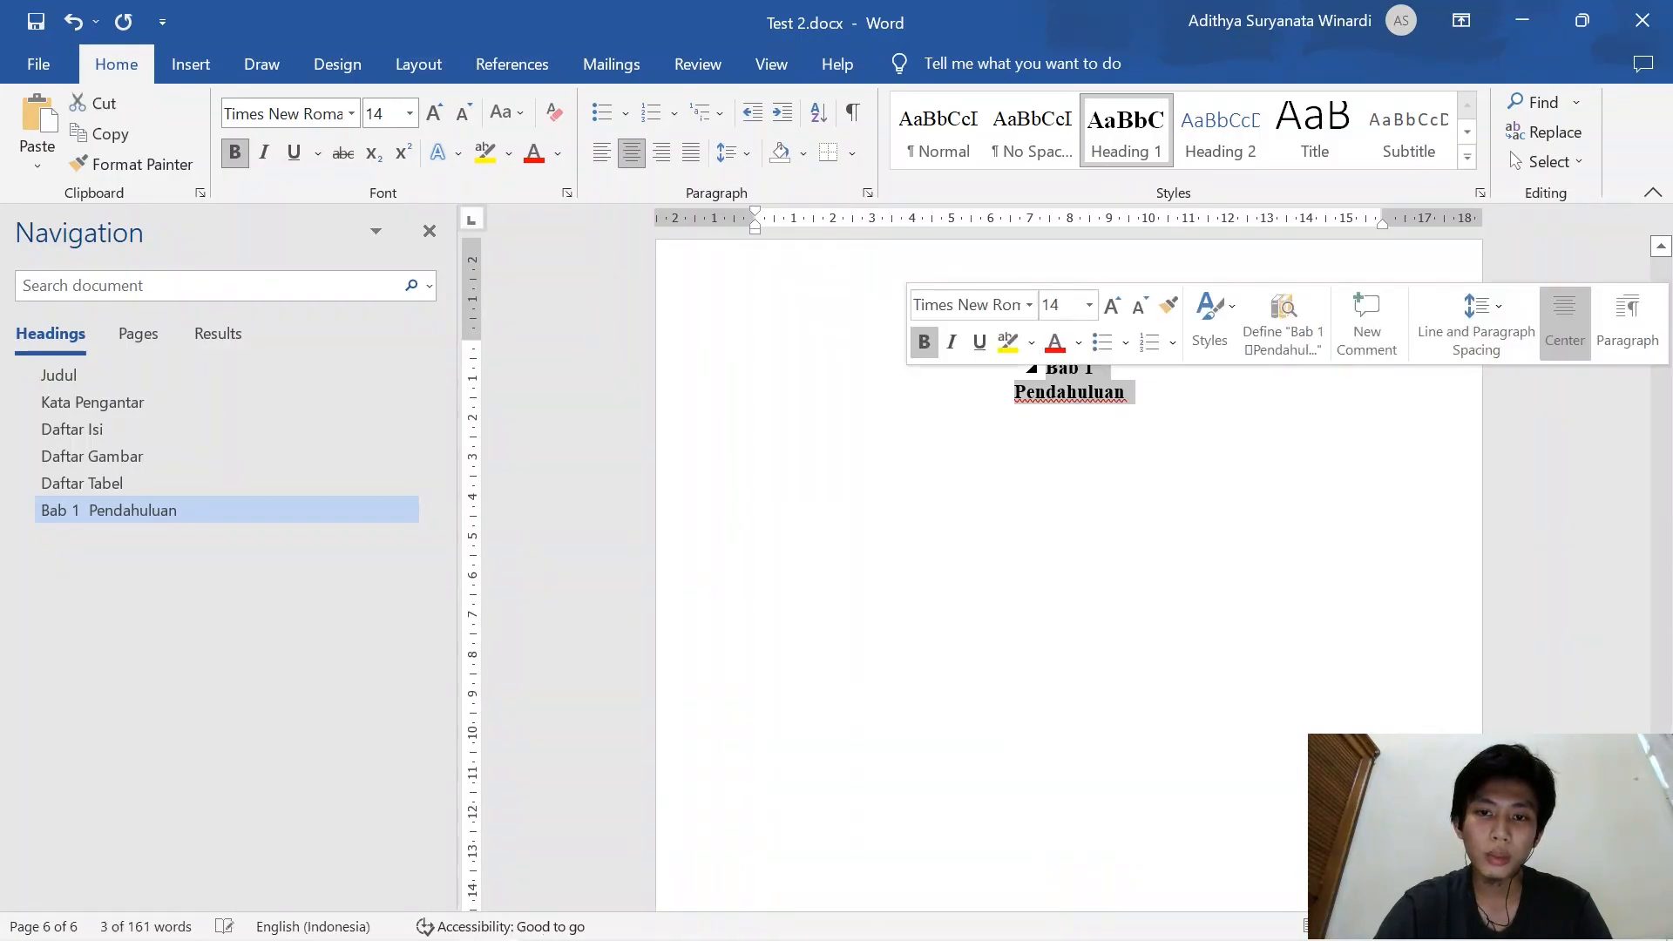
pyautogui.click(169, 511)
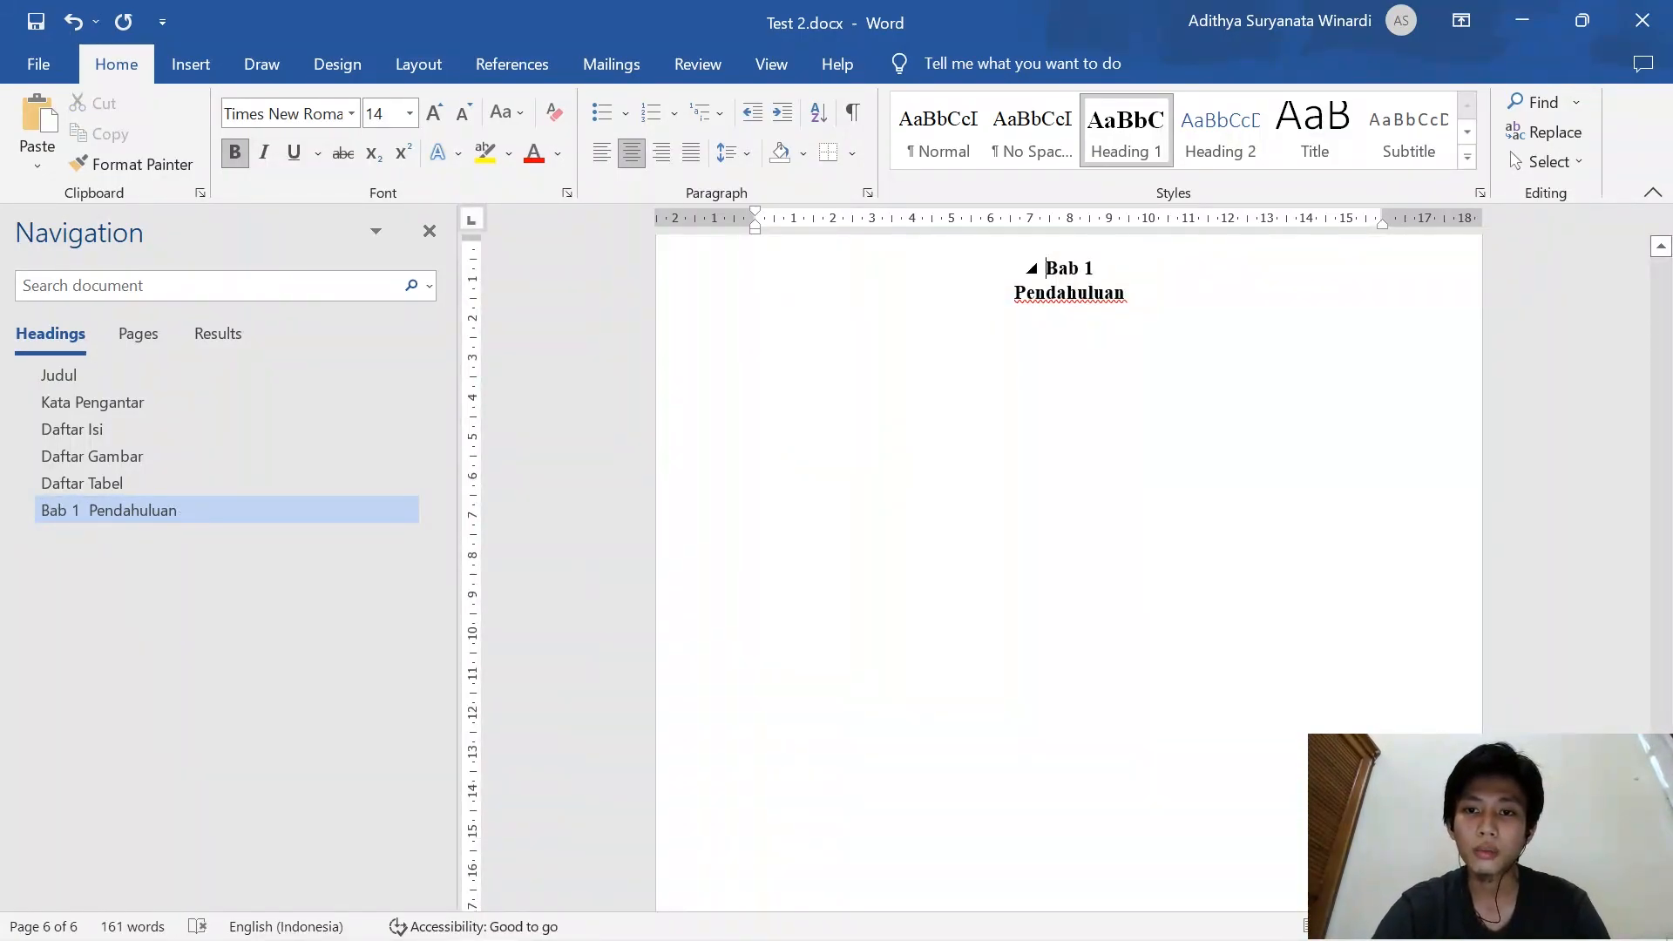
pyautogui.click(1127, 294)
pyautogui.scroll(3, 1128, 293)
pyautogui.scroll(-1, 1128, 294)
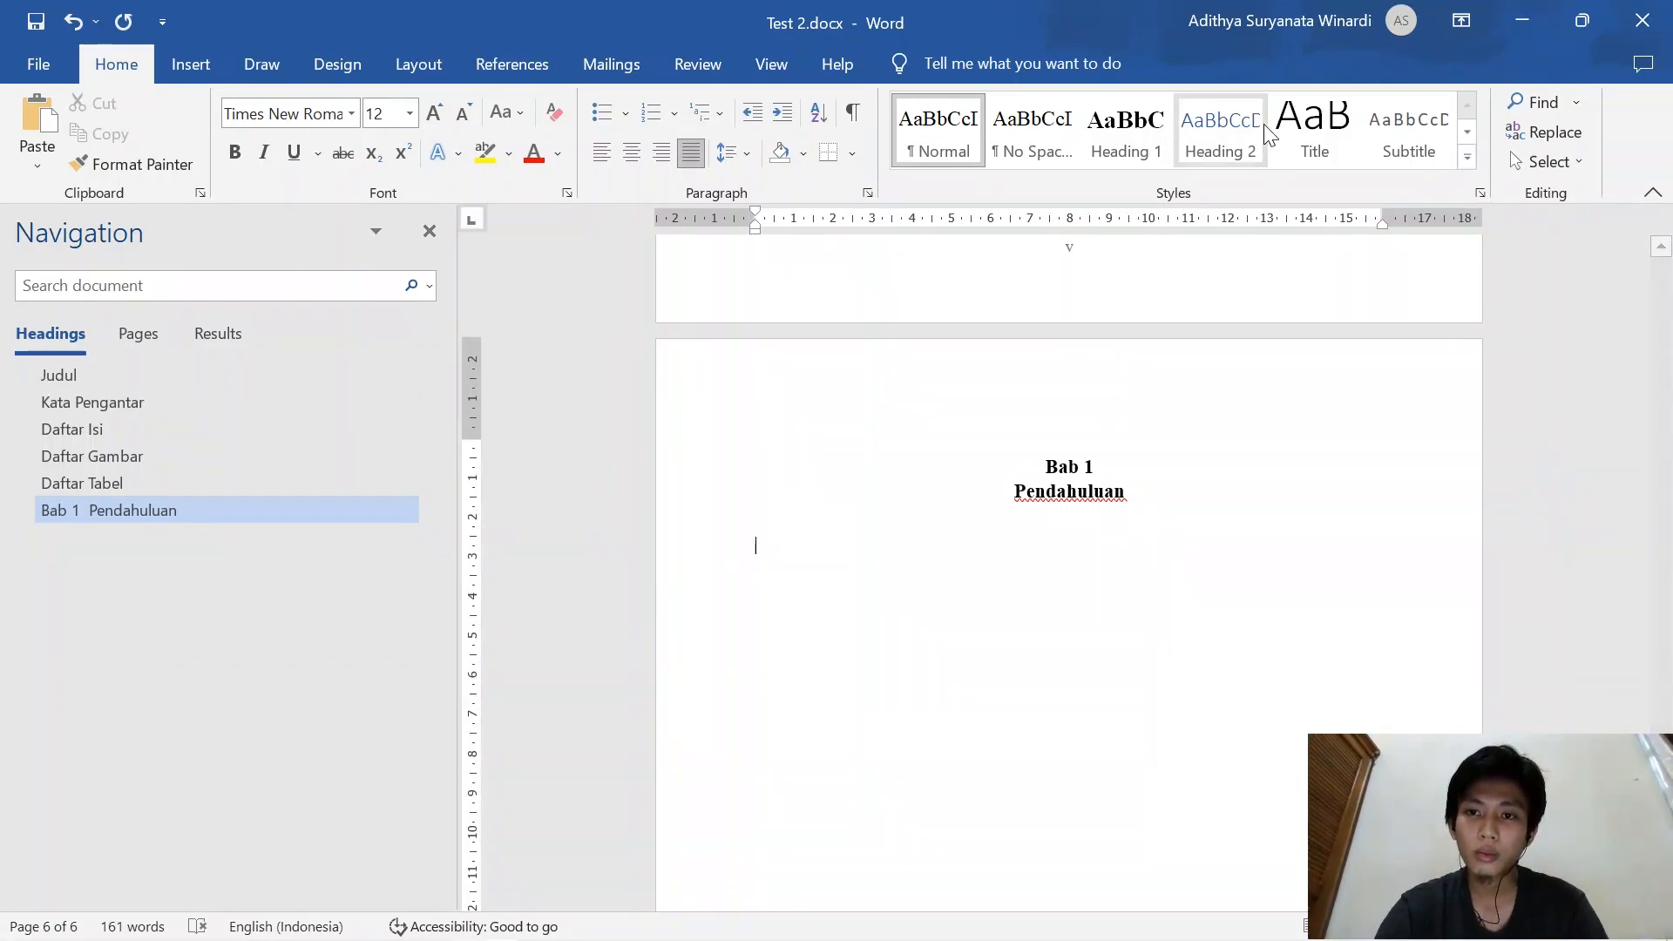
# Apply Heading 2 to the empty line and restyle it: Times New Roman 12 pt, bold, automatic colour, left-aligned
pyautogui.click(1228, 154)
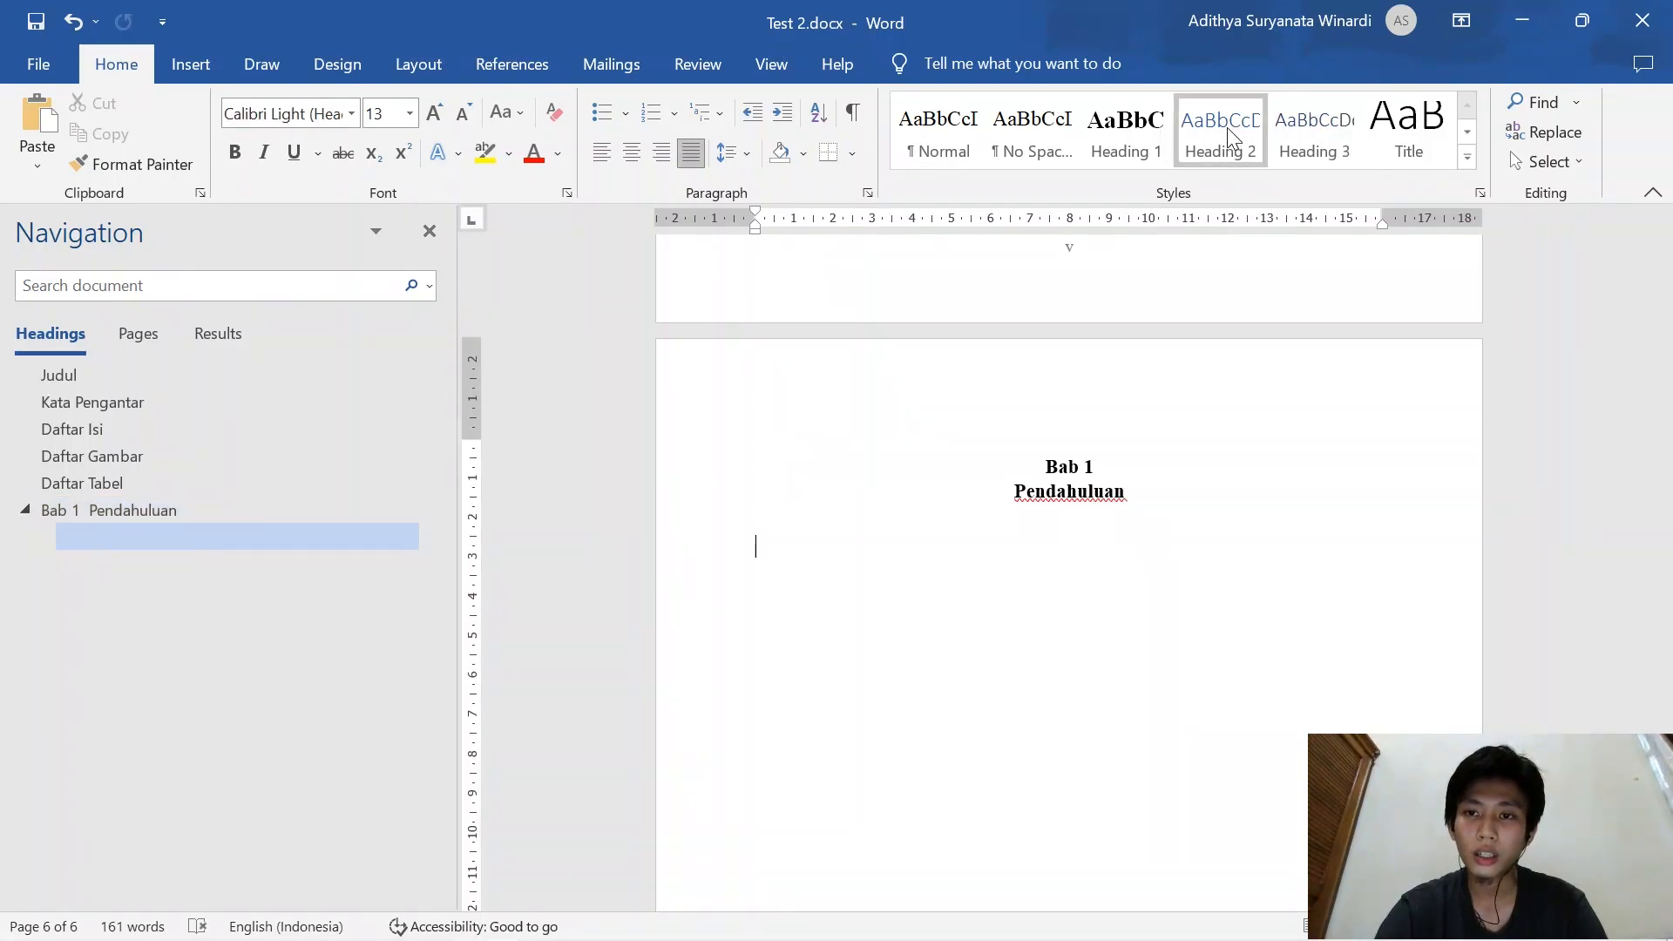
pyautogui.rightClick(1227, 129)
pyautogui.click(1281, 176)
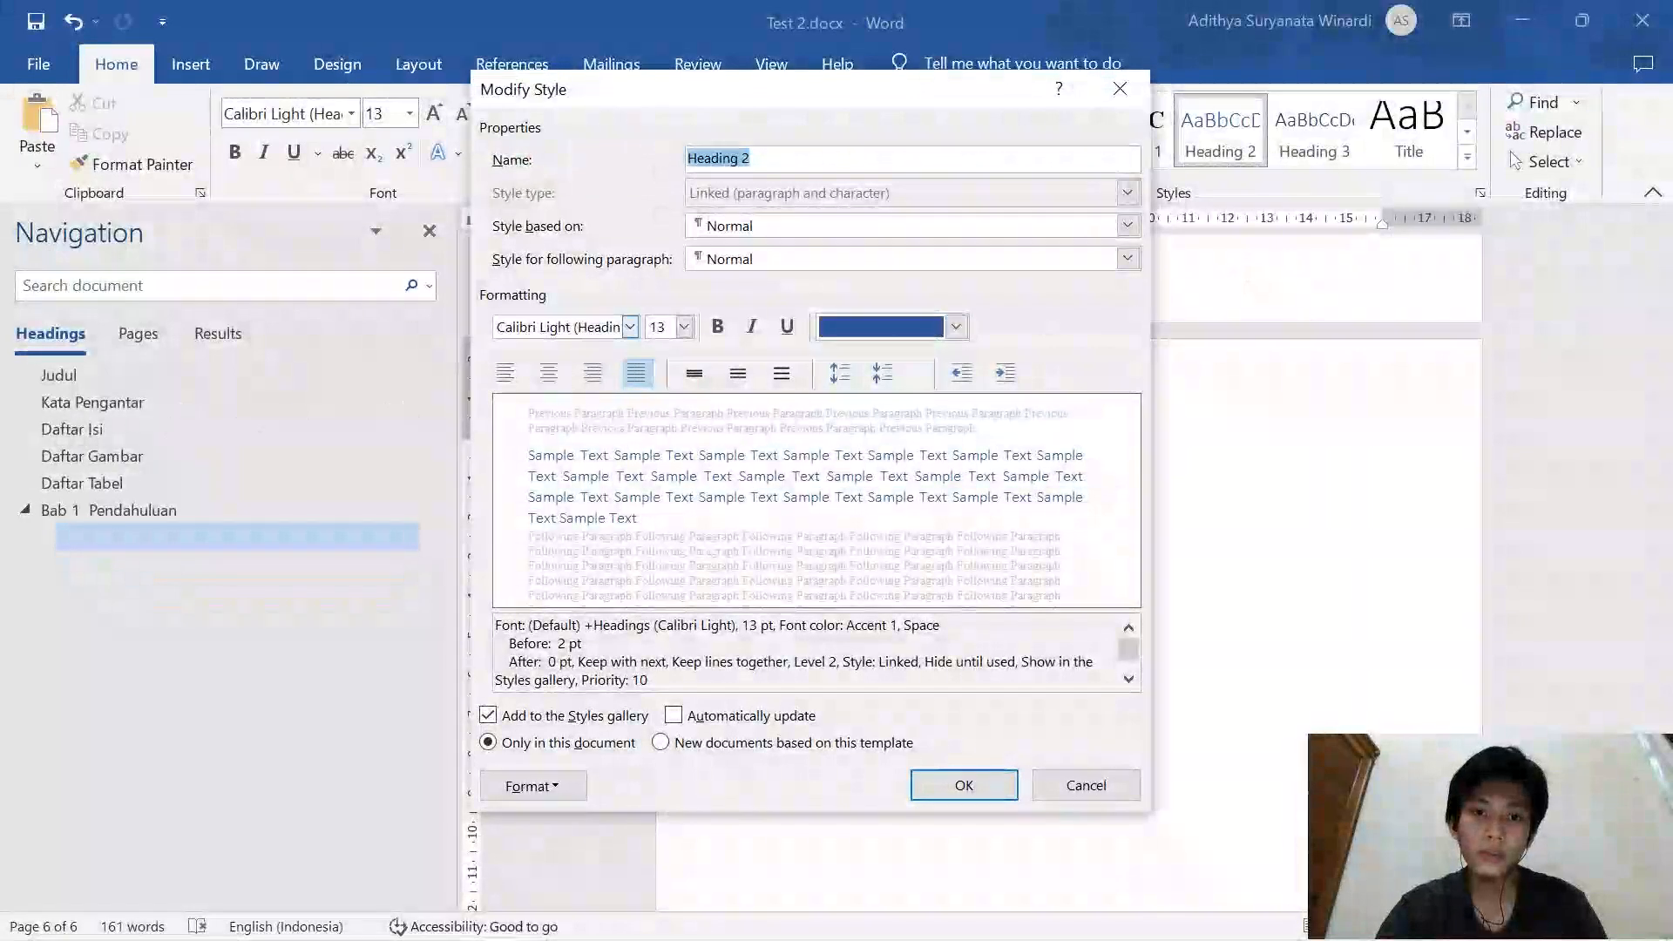
pyautogui.click(558, 327)
pyautogui.write('Timens')
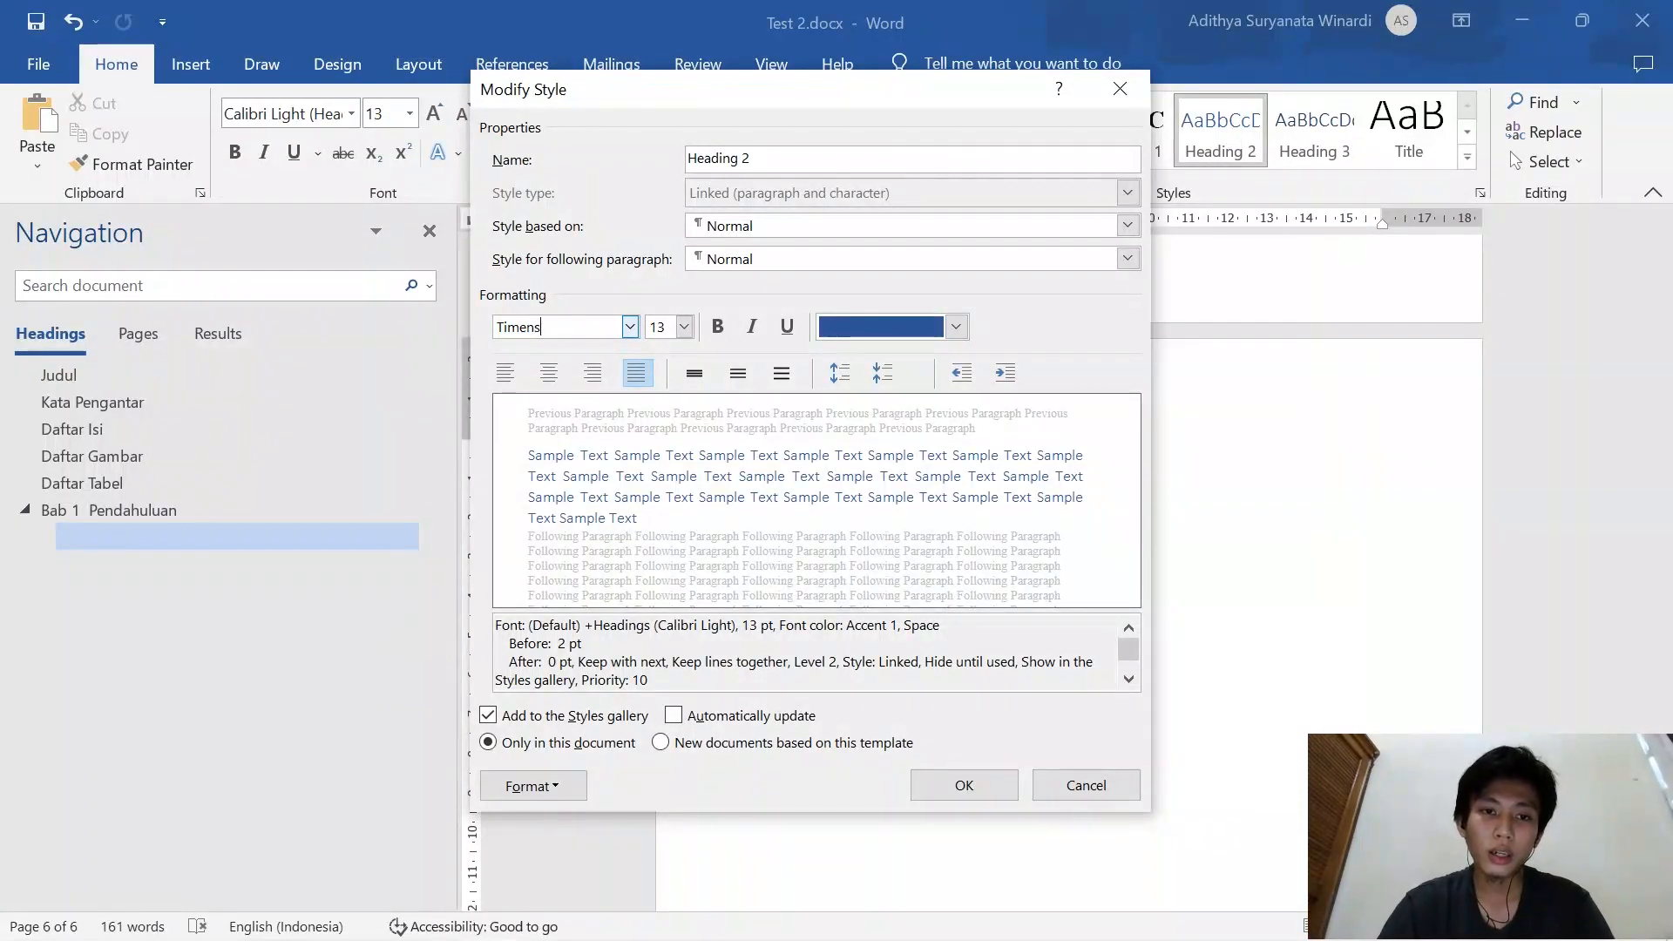
pyautogui.write('s New Roma')
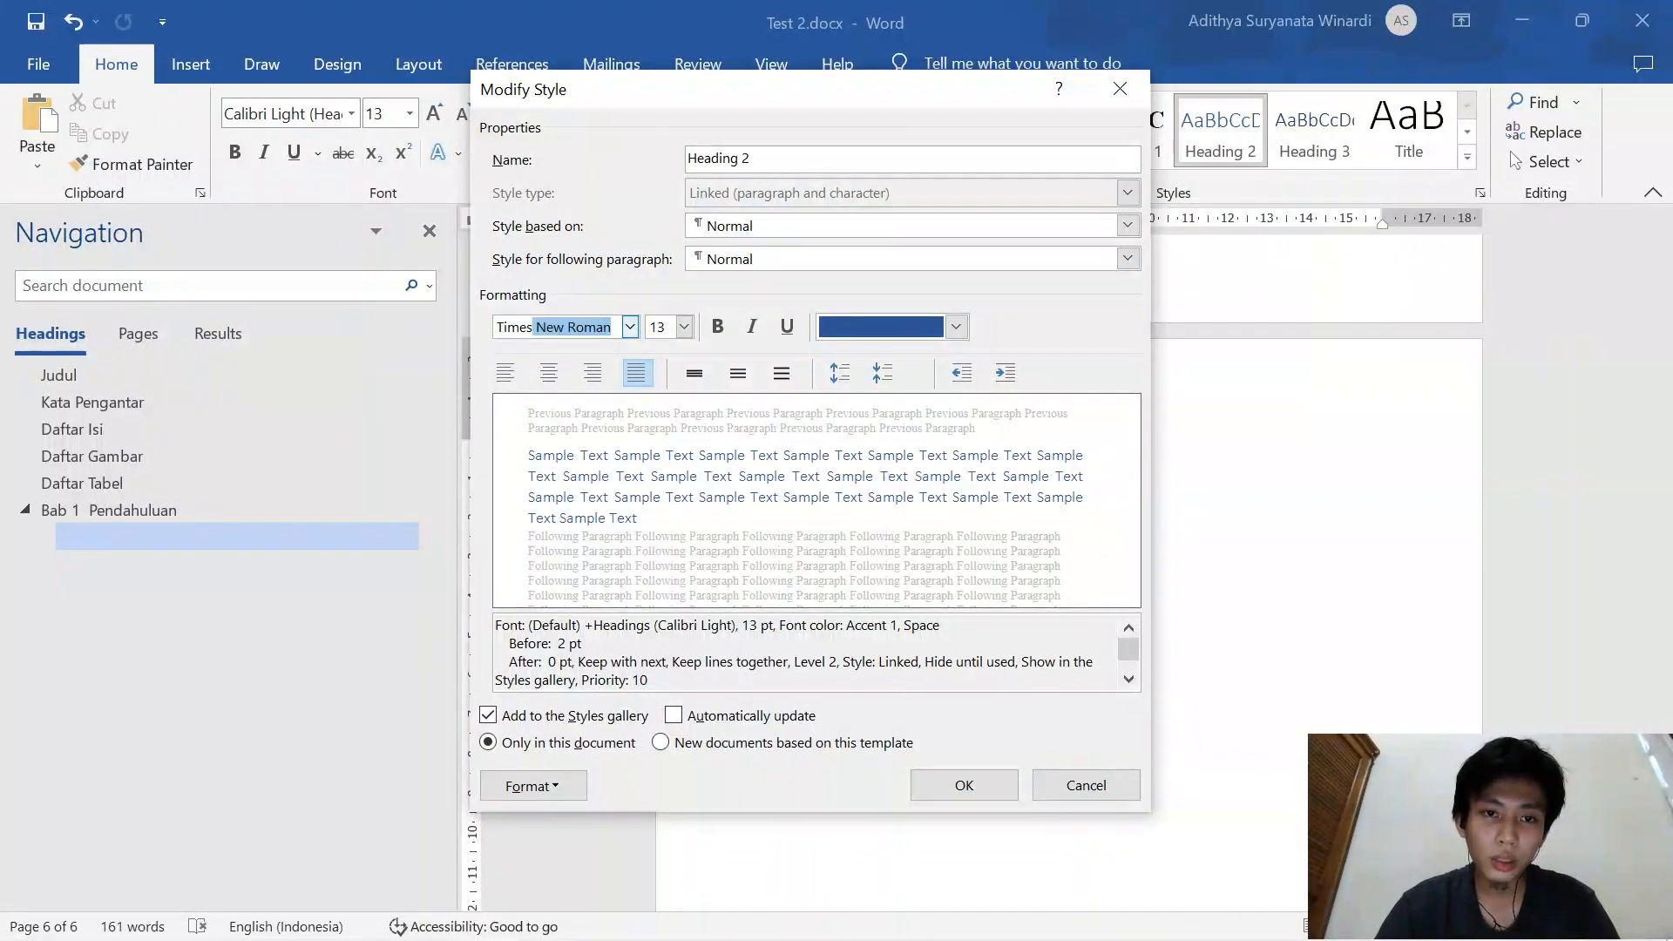
pyautogui.press('Tab')
pyautogui.click(659, 327)
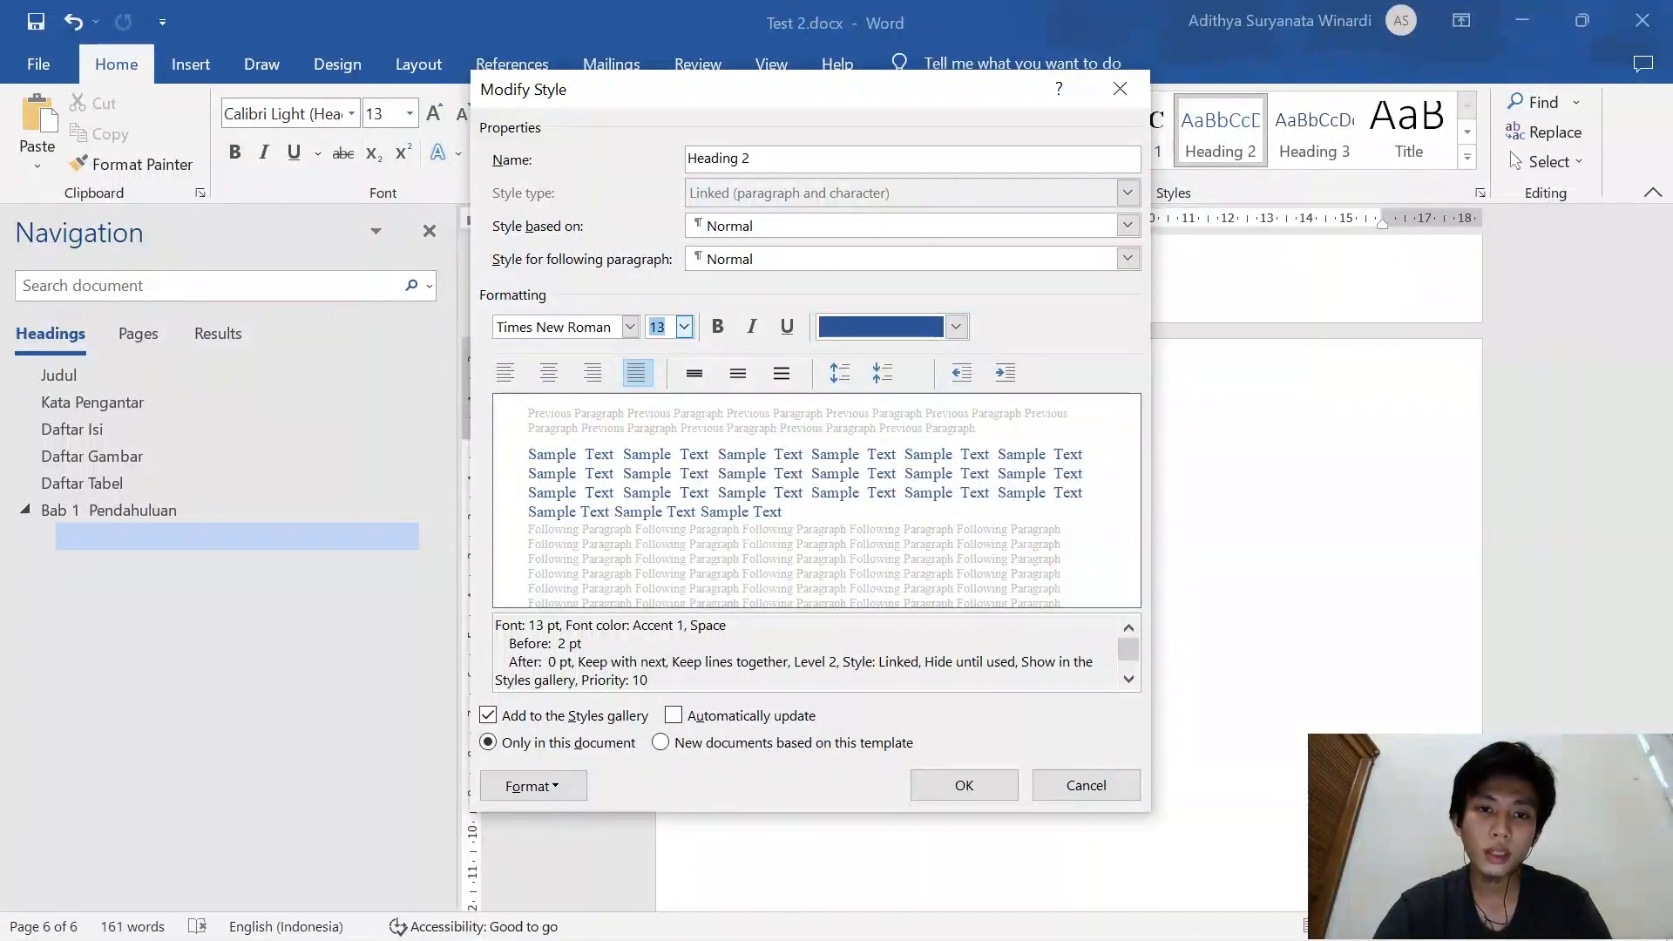
pyautogui.write('12')
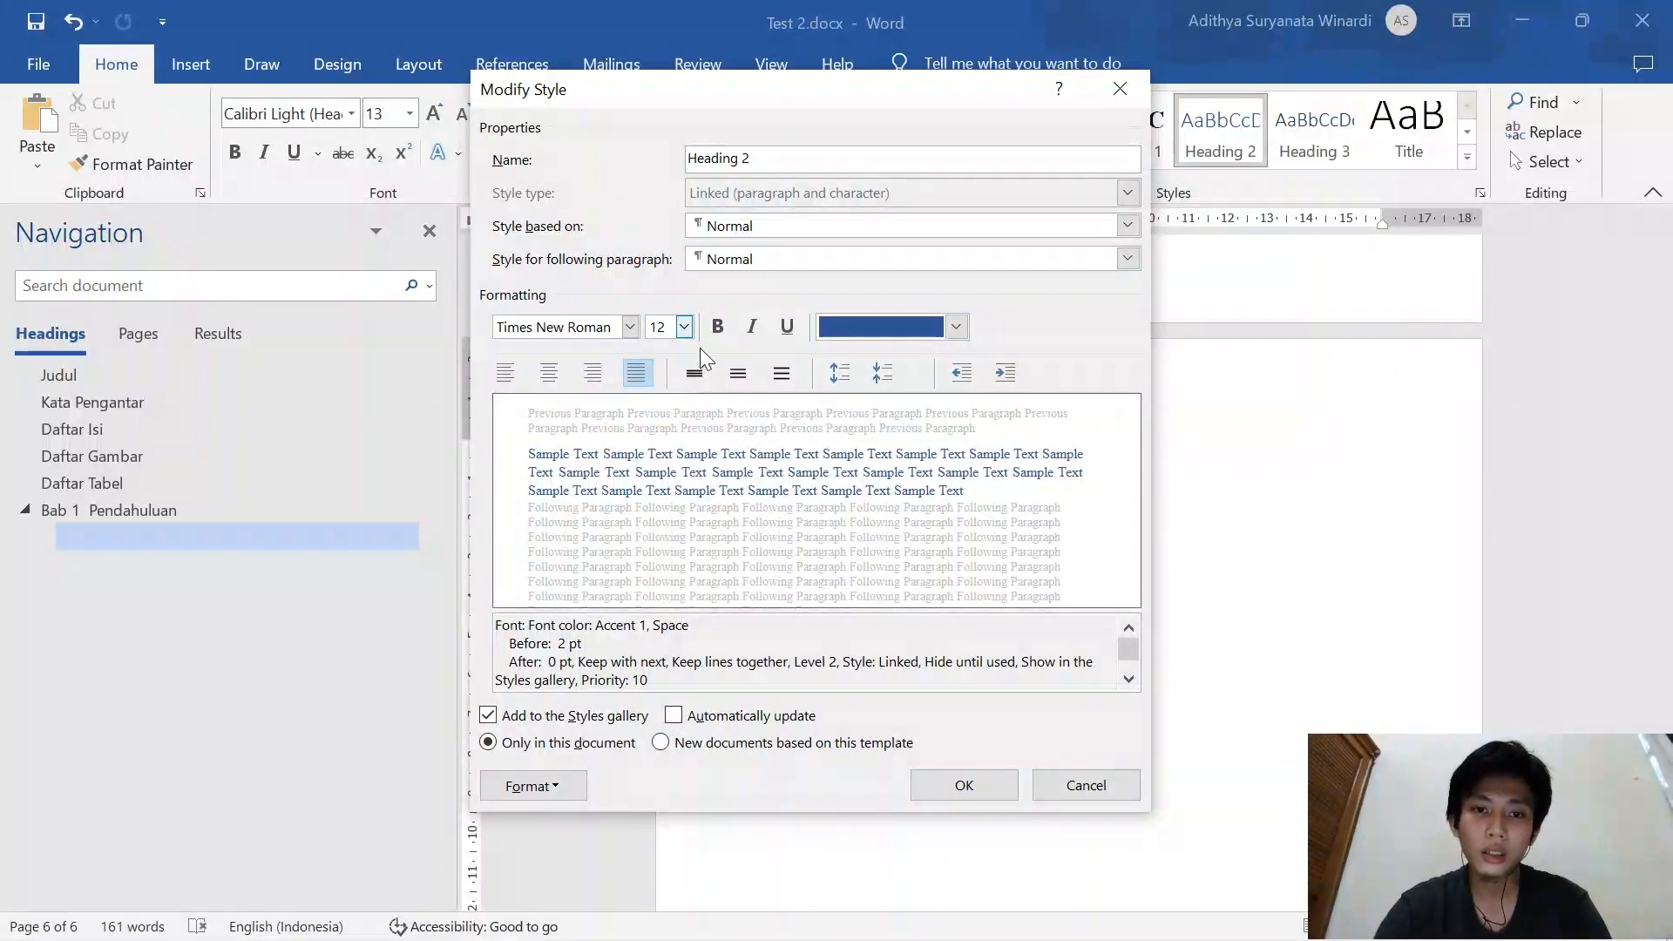
pyautogui.click(717, 327)
pyautogui.click(956, 327)
pyautogui.click(893, 358)
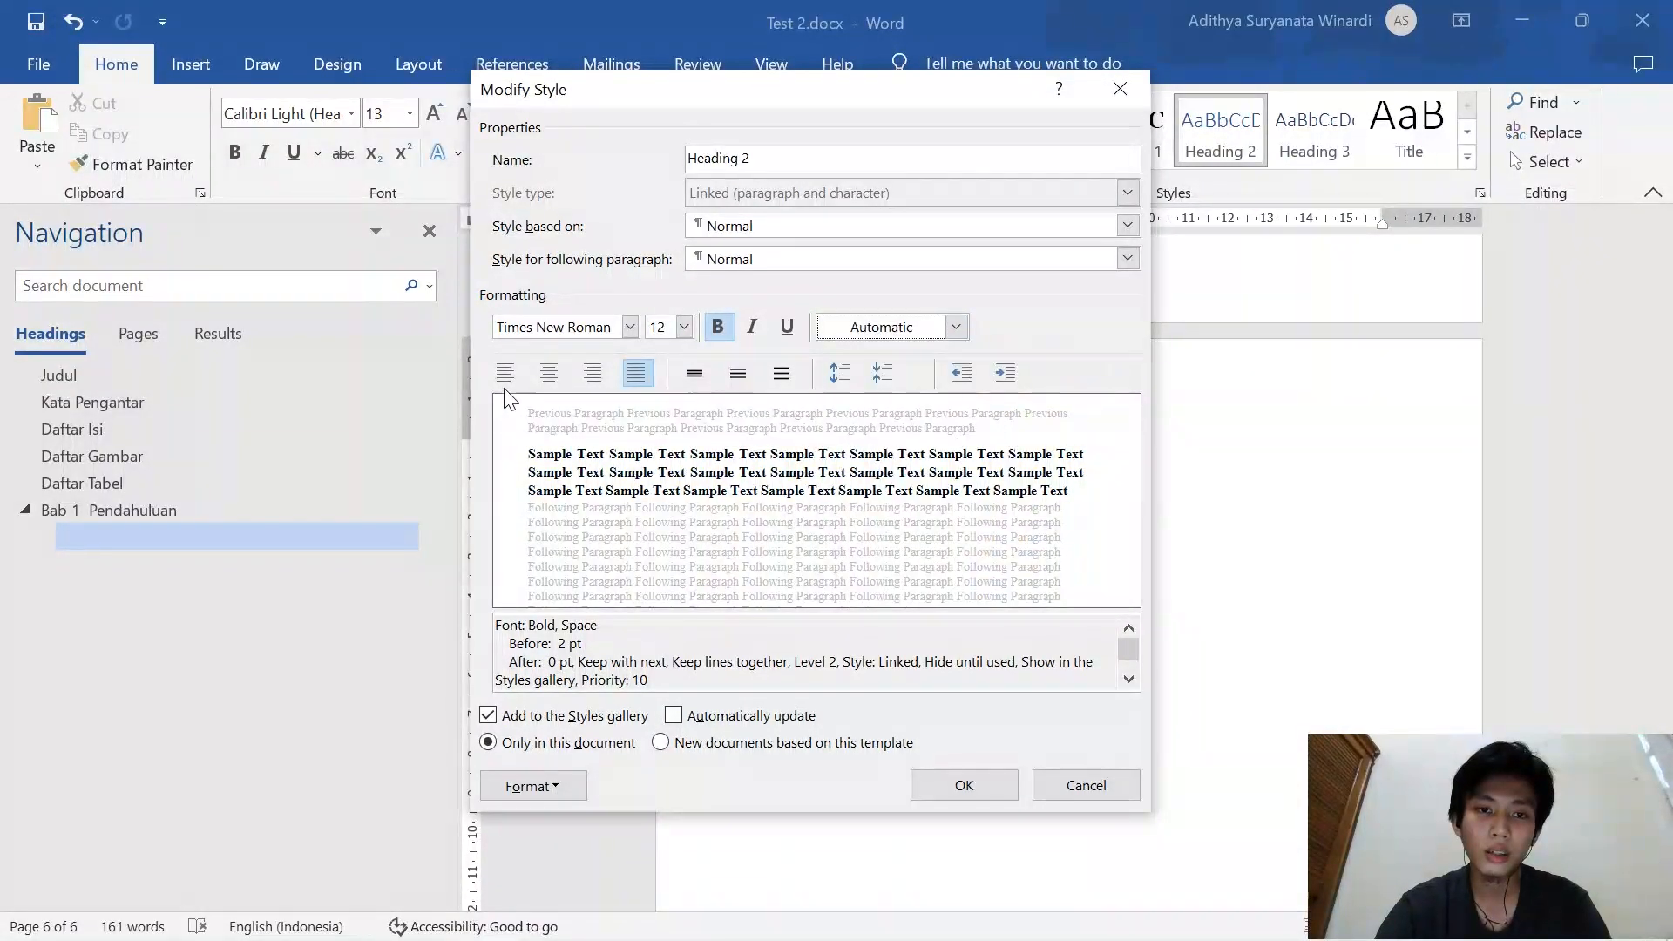
pyautogui.click(505, 373)
pyautogui.click(974, 785)
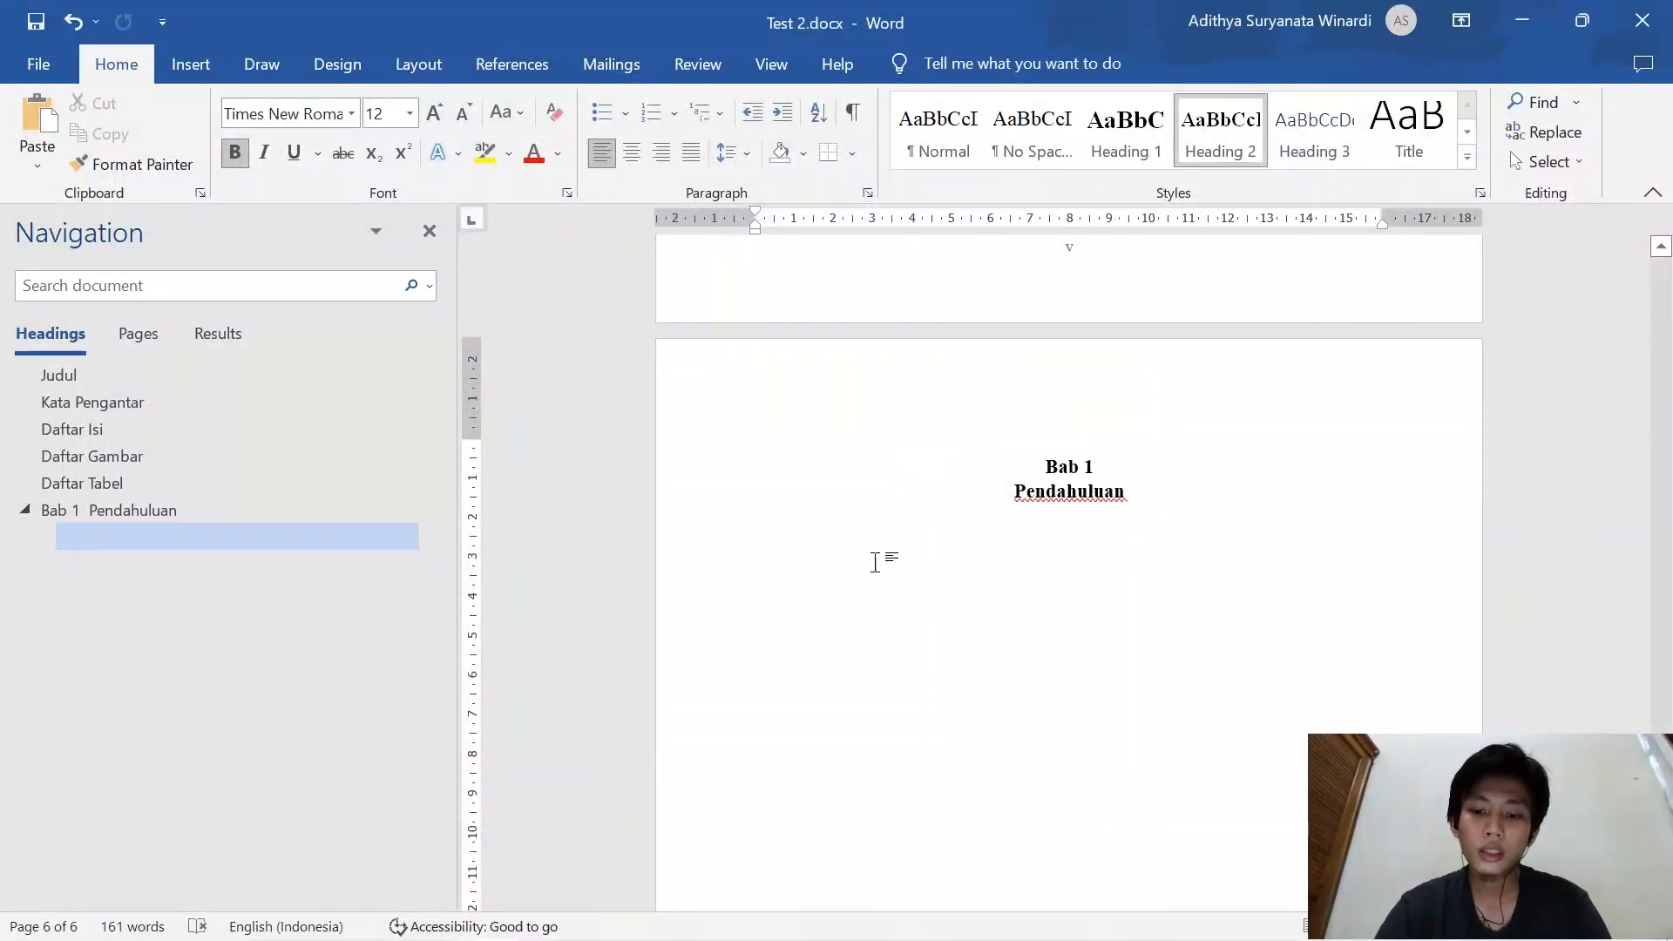
# Type the subheading '1.1 Latar Belakang'
pyautogui.write('1.1 La')
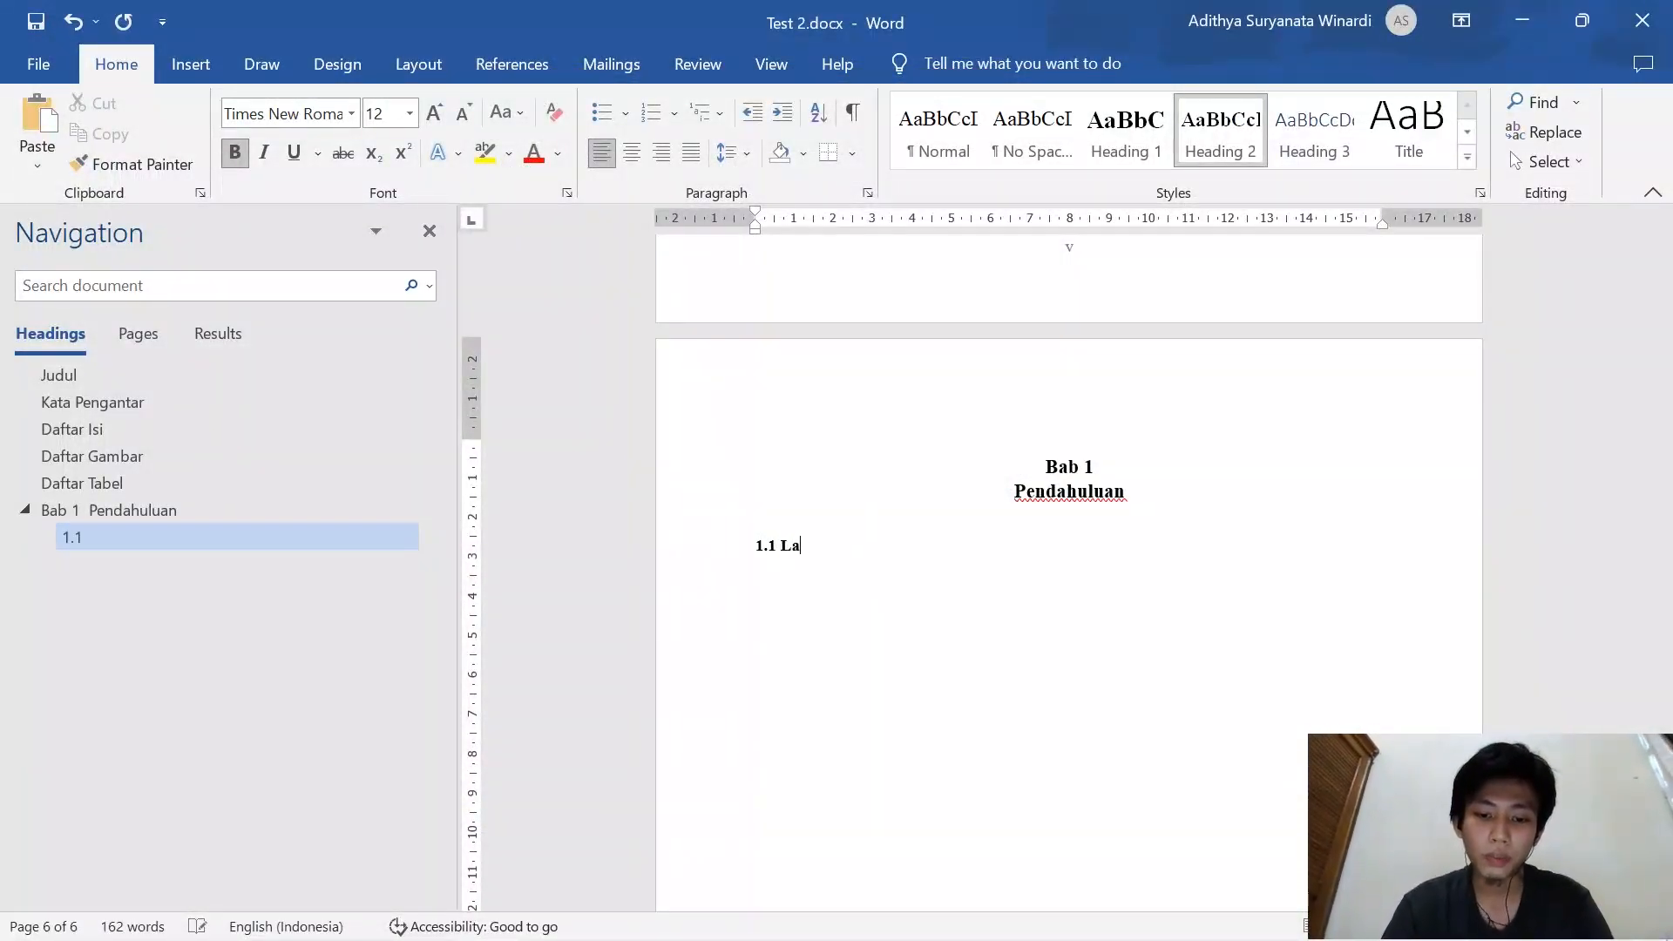
pyautogui.write('tar Belakang')
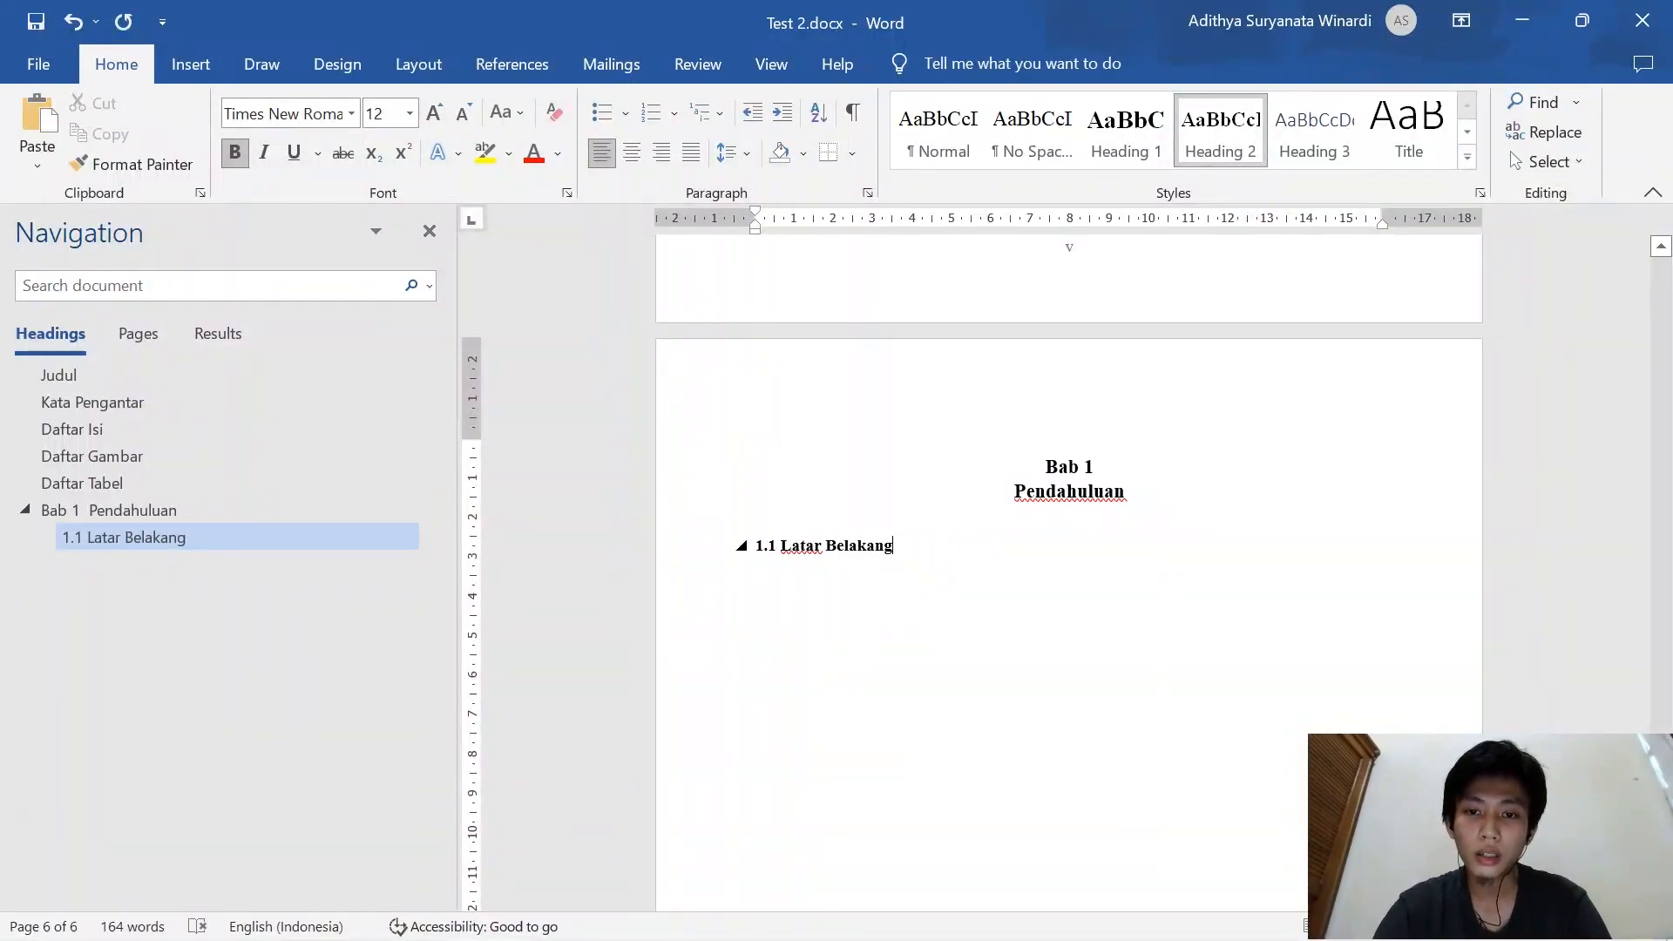
pyautogui.scroll(-1, 963, 529)
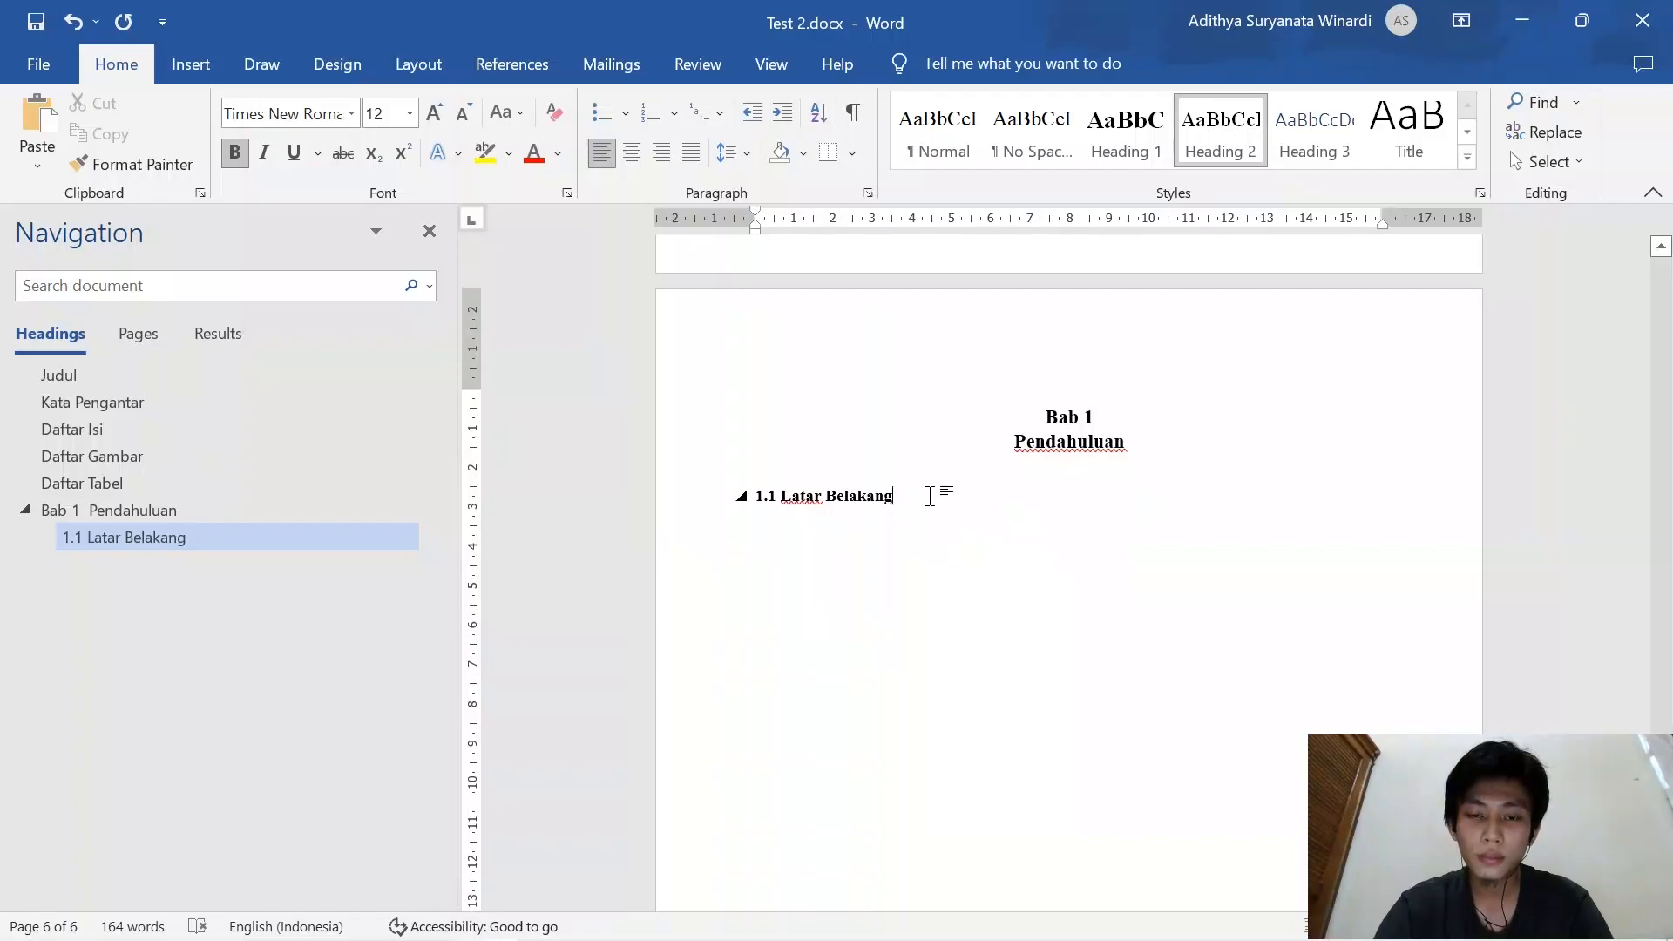
pyautogui.scroll(-1, 932, 495)
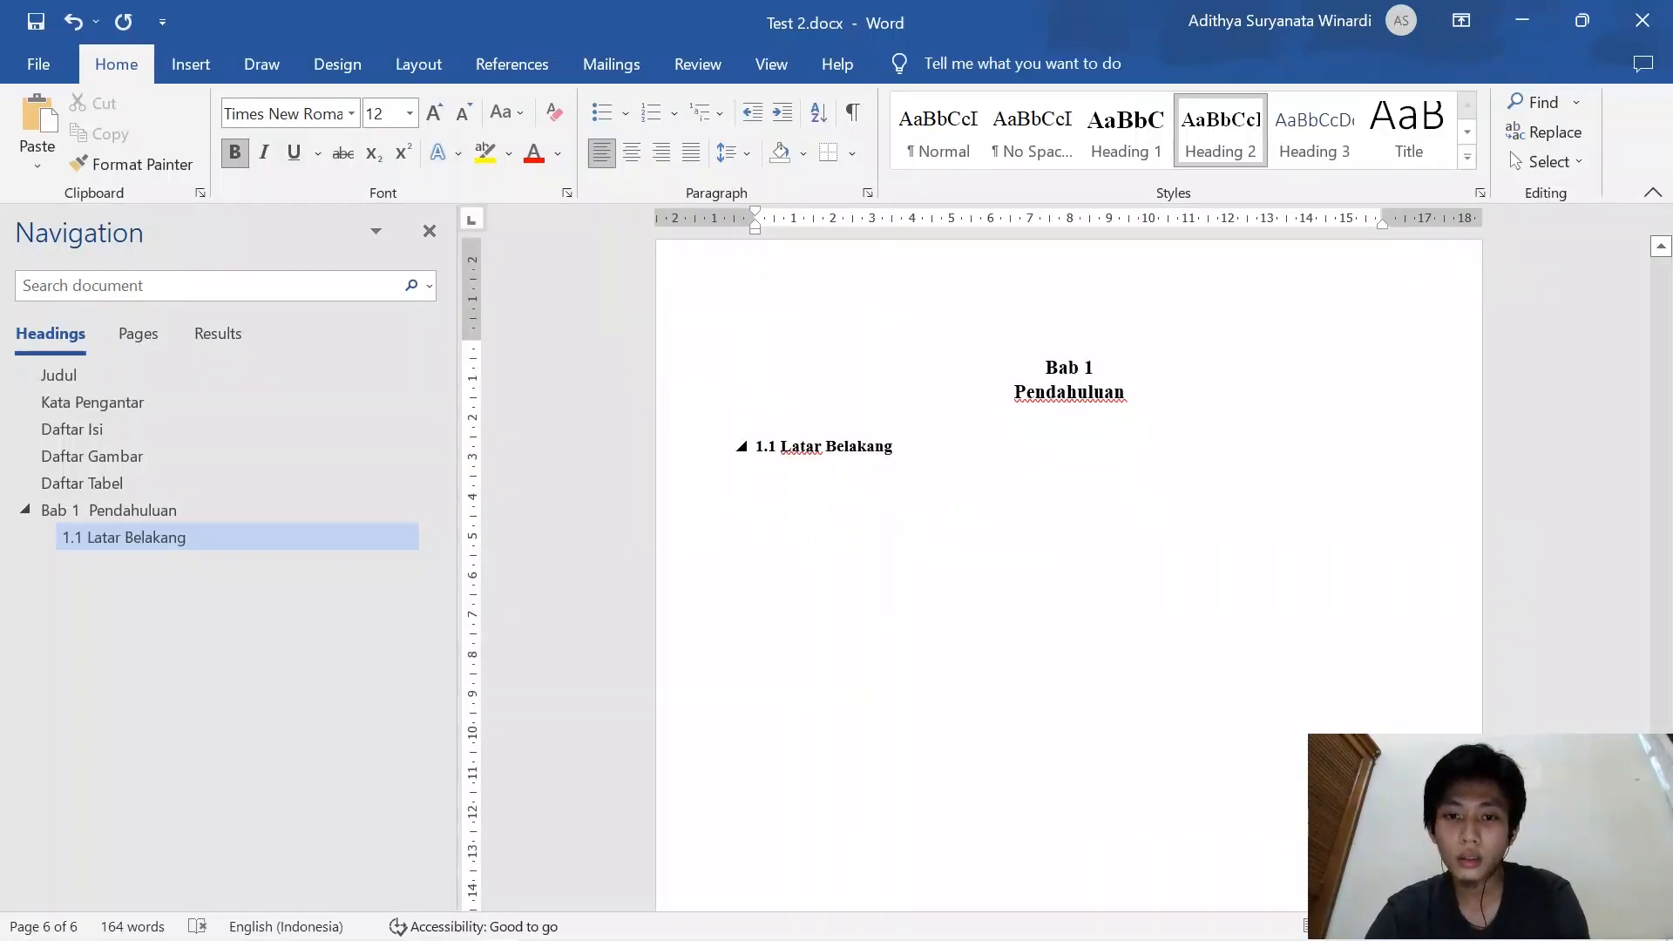
# Generate three sample paragraphs below it with =rand(3)
pyautogui.press('Return')
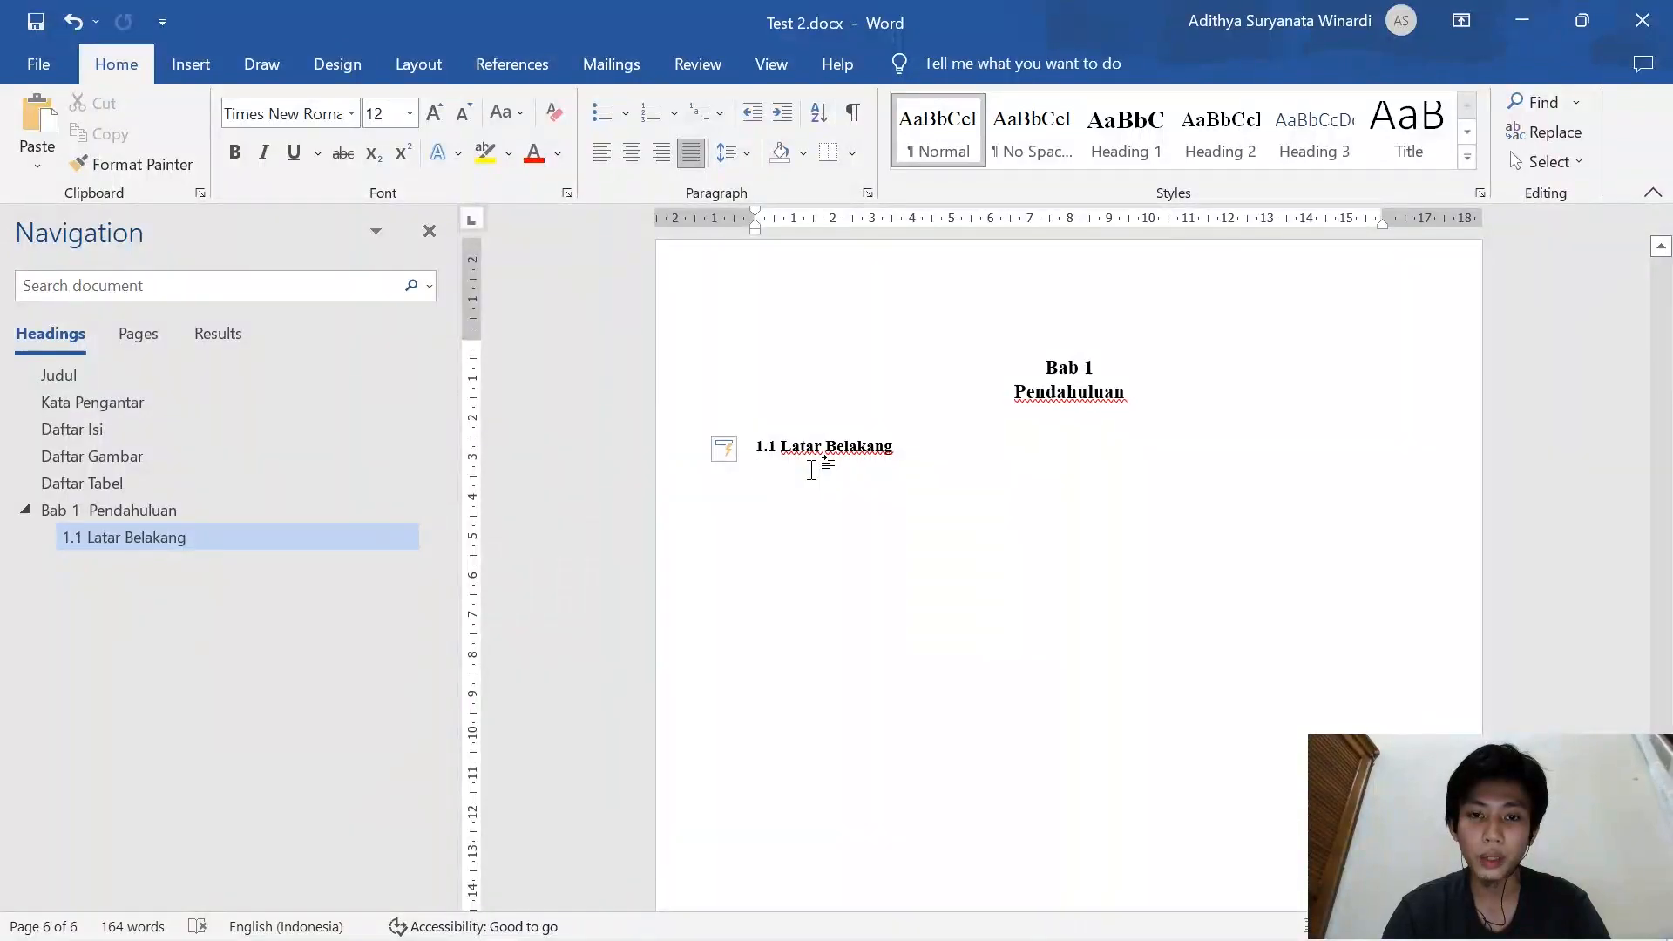
pyautogui.write('=rand')
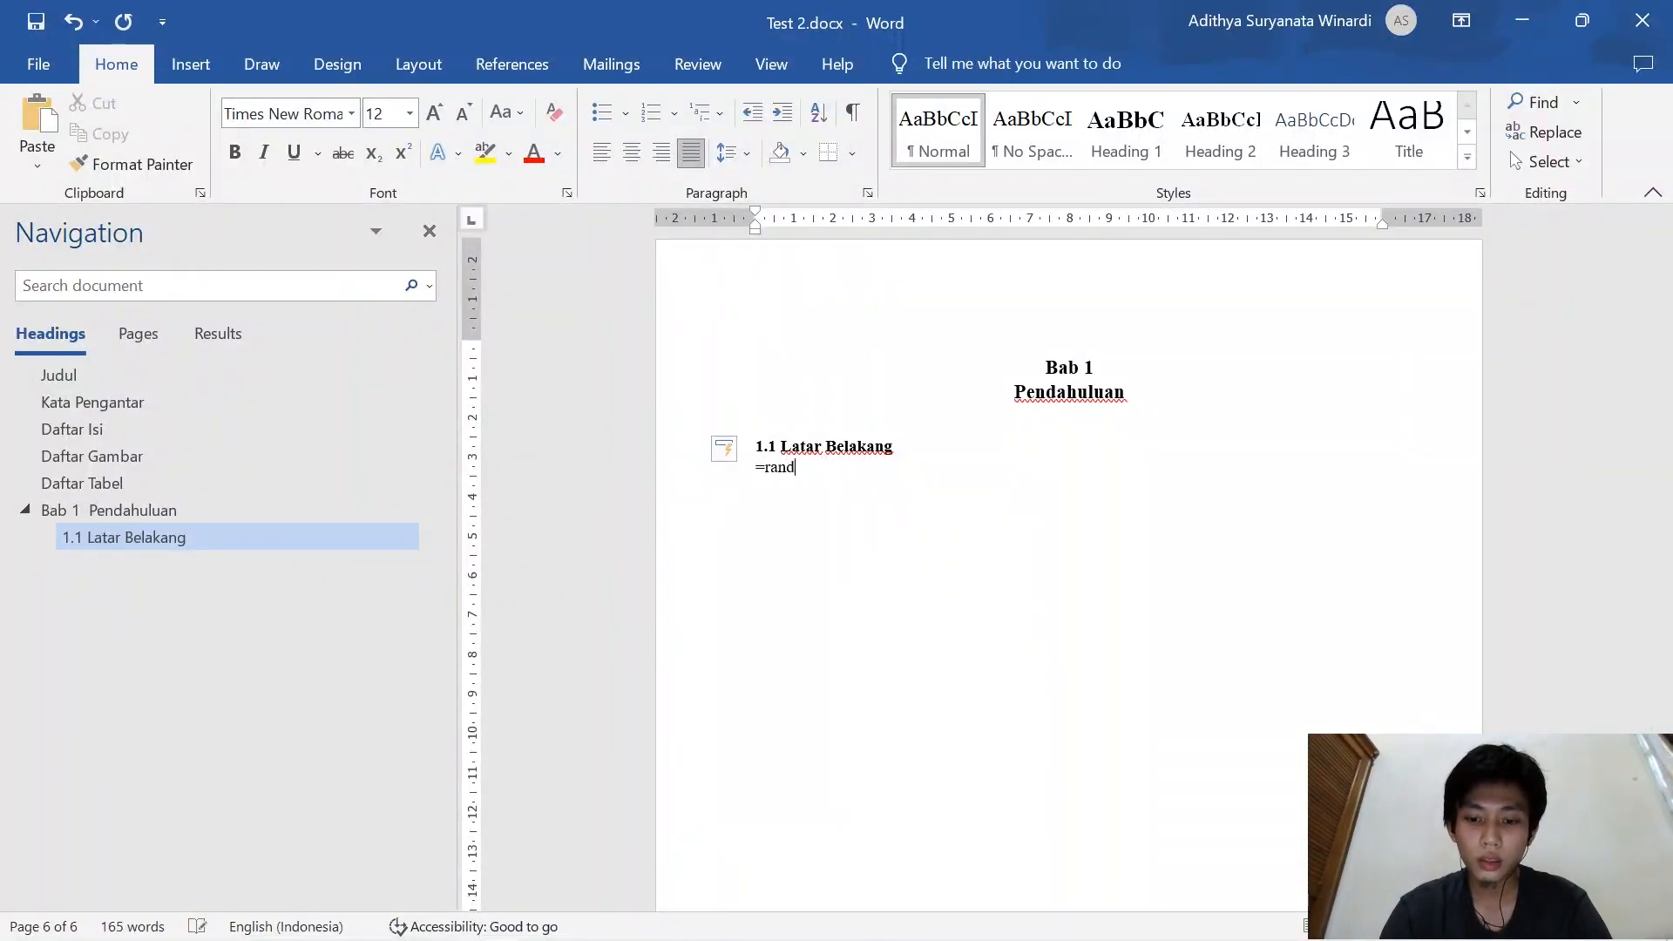
pyautogui.write('(3)')
pyautogui.press('Return')
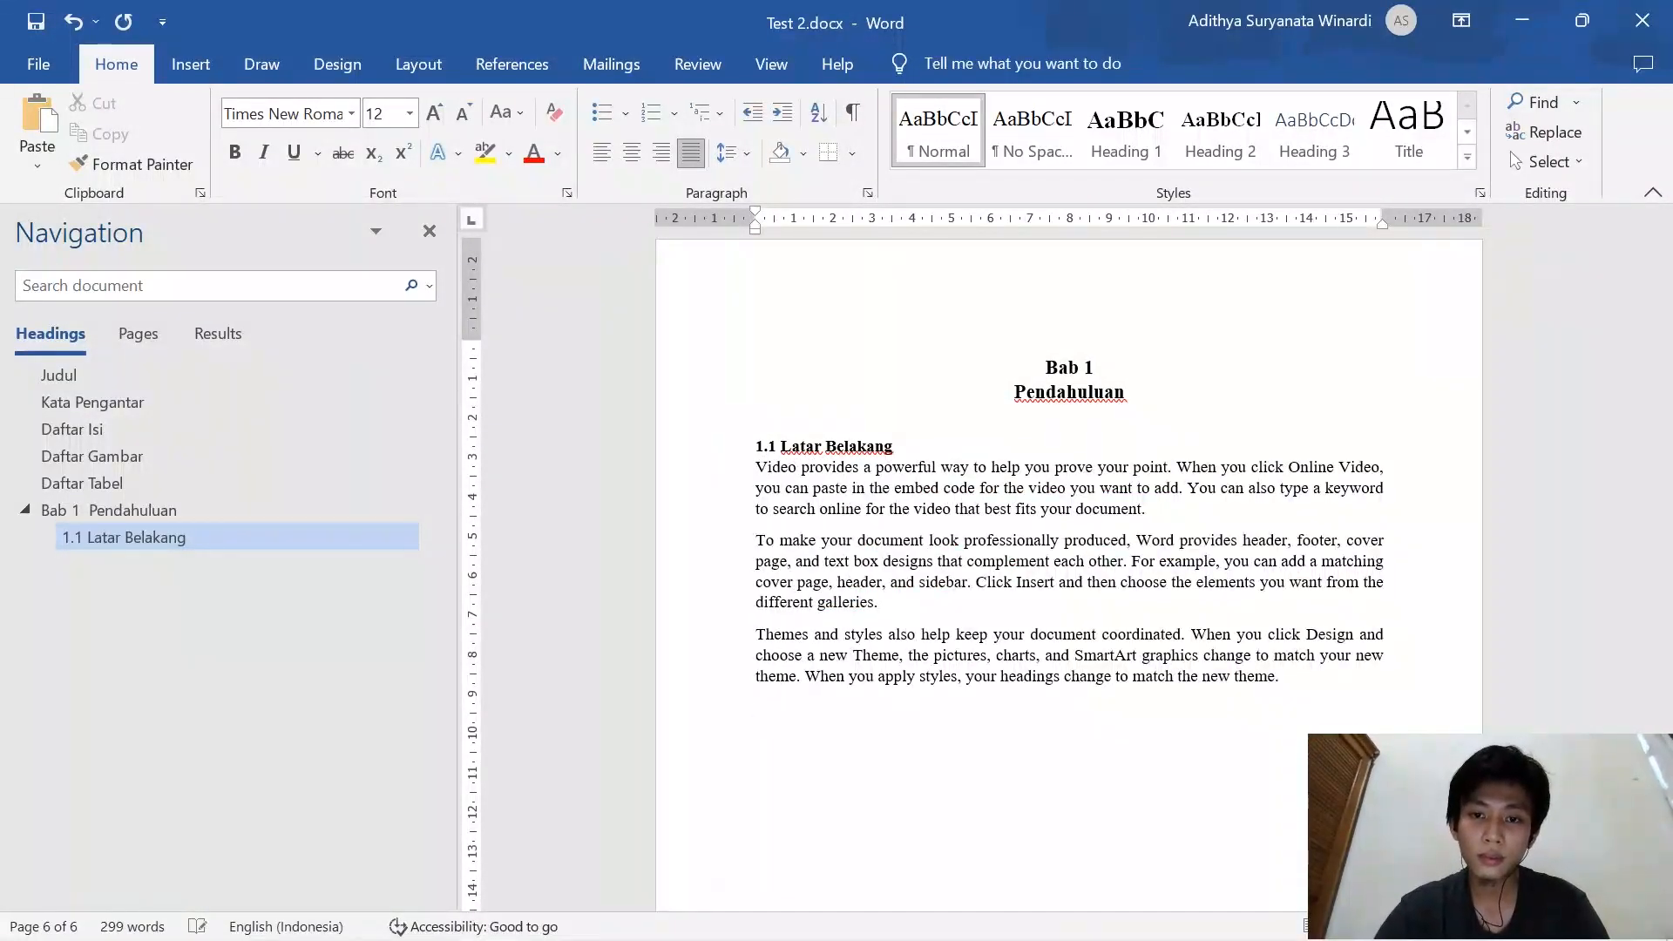
# Add an empty line under the subheading and remove the space after the paragraph
pyautogui.click(896, 446)
pyautogui.press('Return')
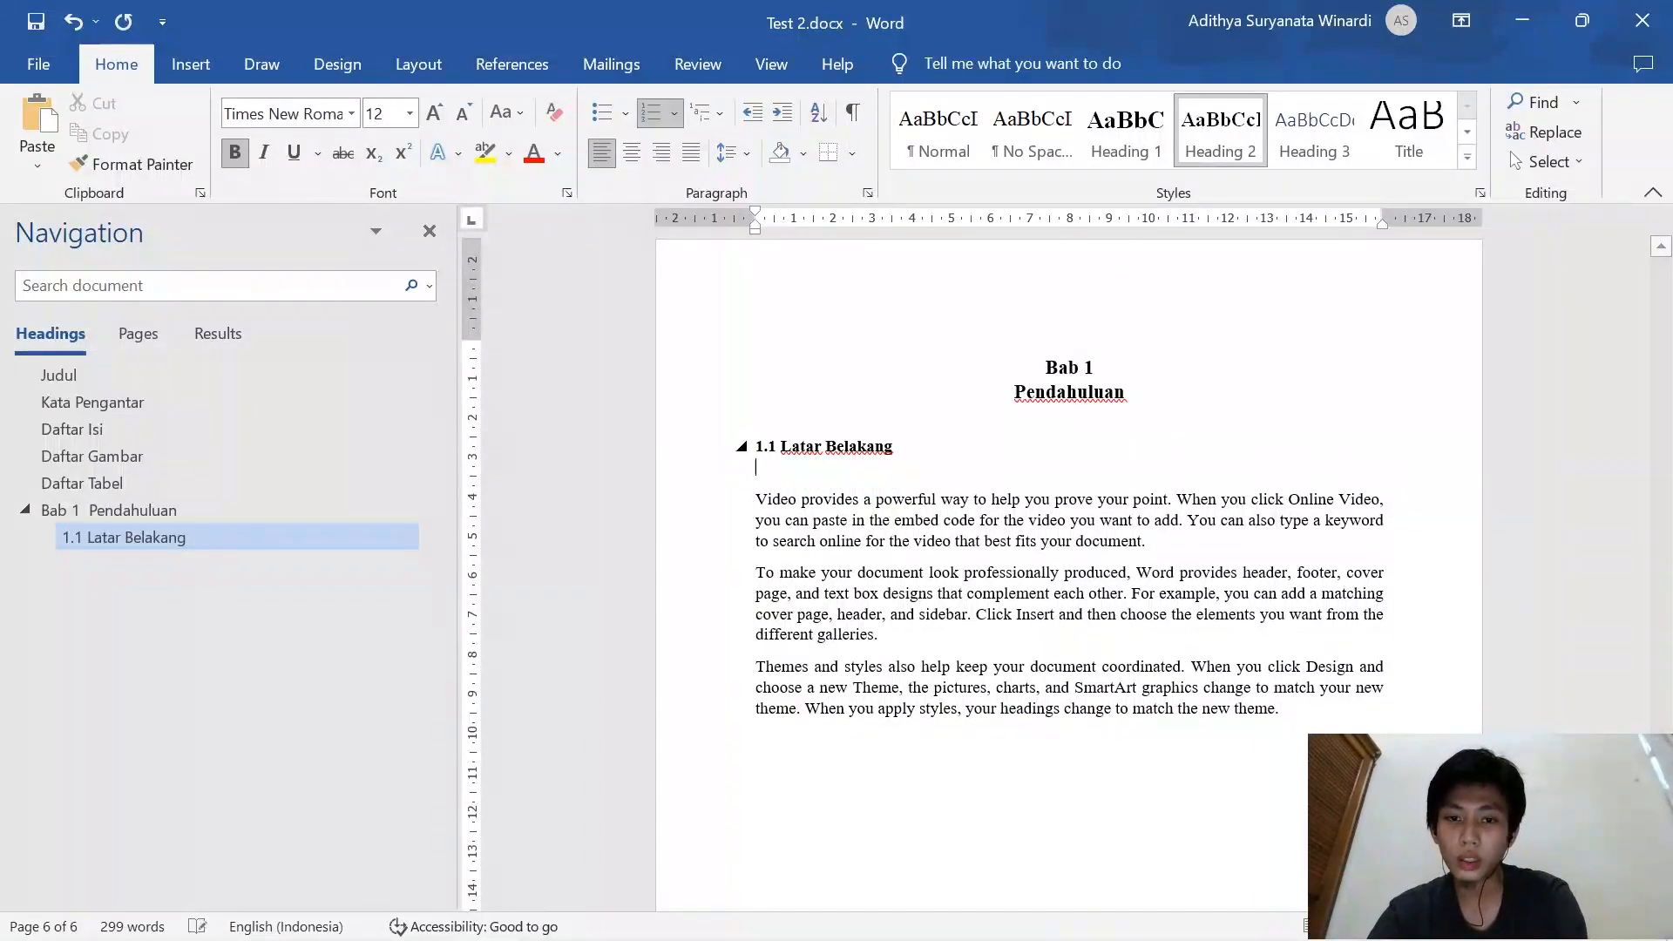
pyautogui.click(732, 161)
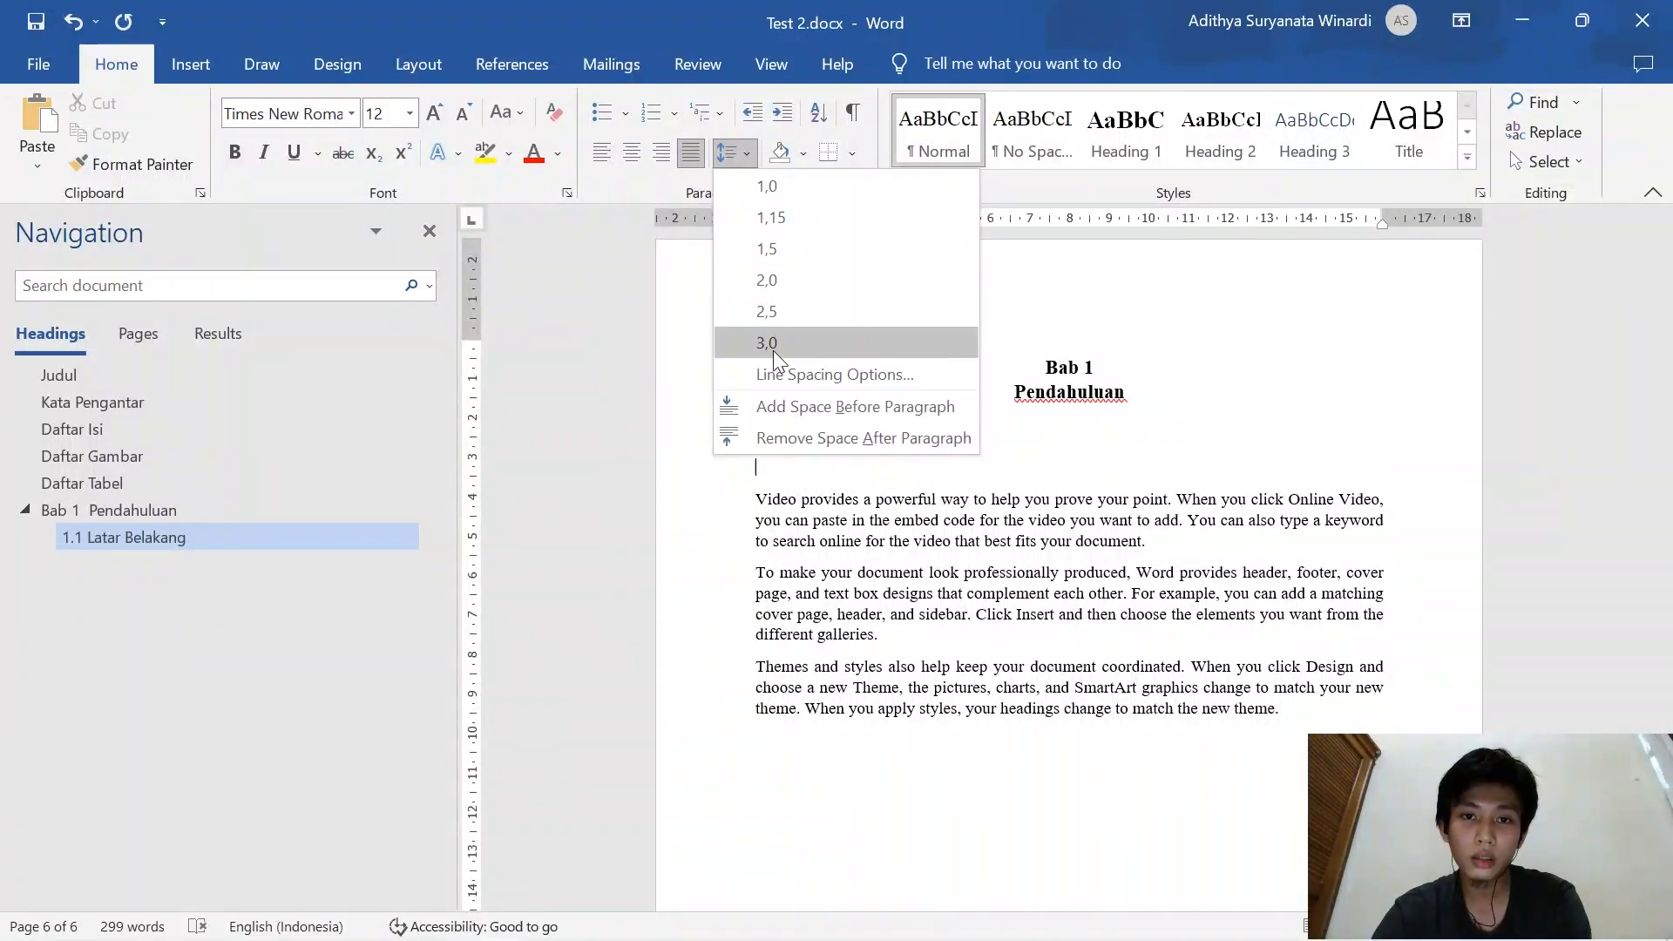
pyautogui.click(741, 433)
pyautogui.scroll(2, 1069, 567)
pyautogui.scroll(-5, 1069, 567)
pyautogui.scroll(3, 1068, 567)
pyautogui.scroll(-3, 1069, 567)
pyautogui.scroll(-3, 1069, 816)
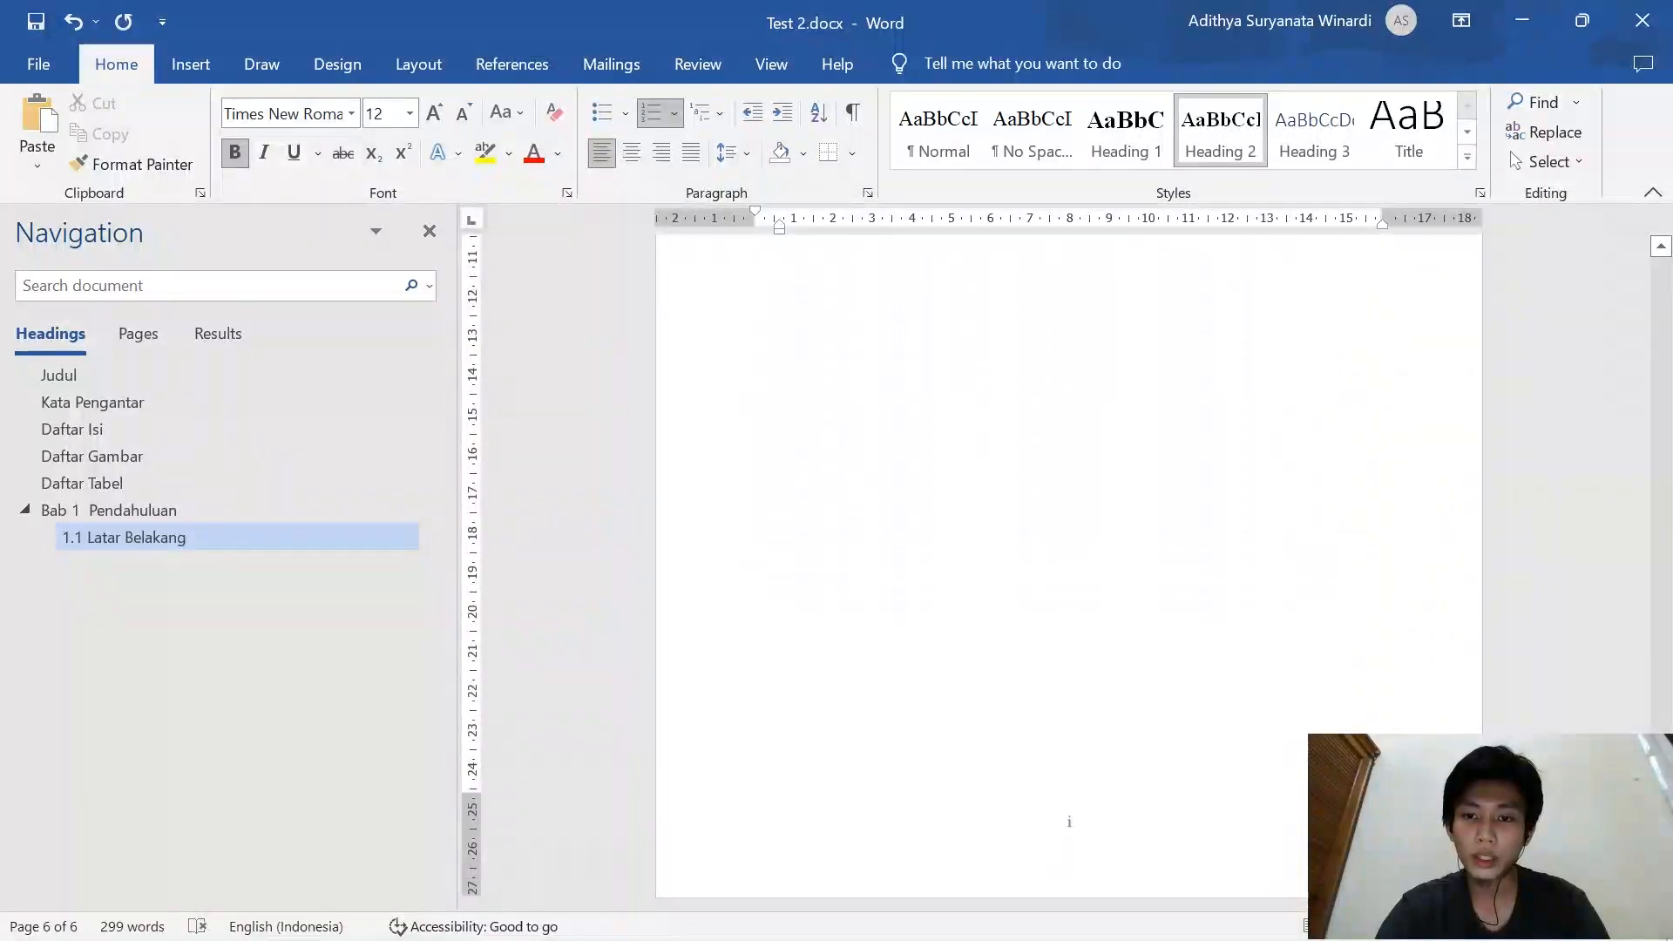
# Unlink the Bab 1 footer from the previous section and set page numbering to 1, 2, 3 starting at 1
pyautogui.doubleClick(1128, 832)
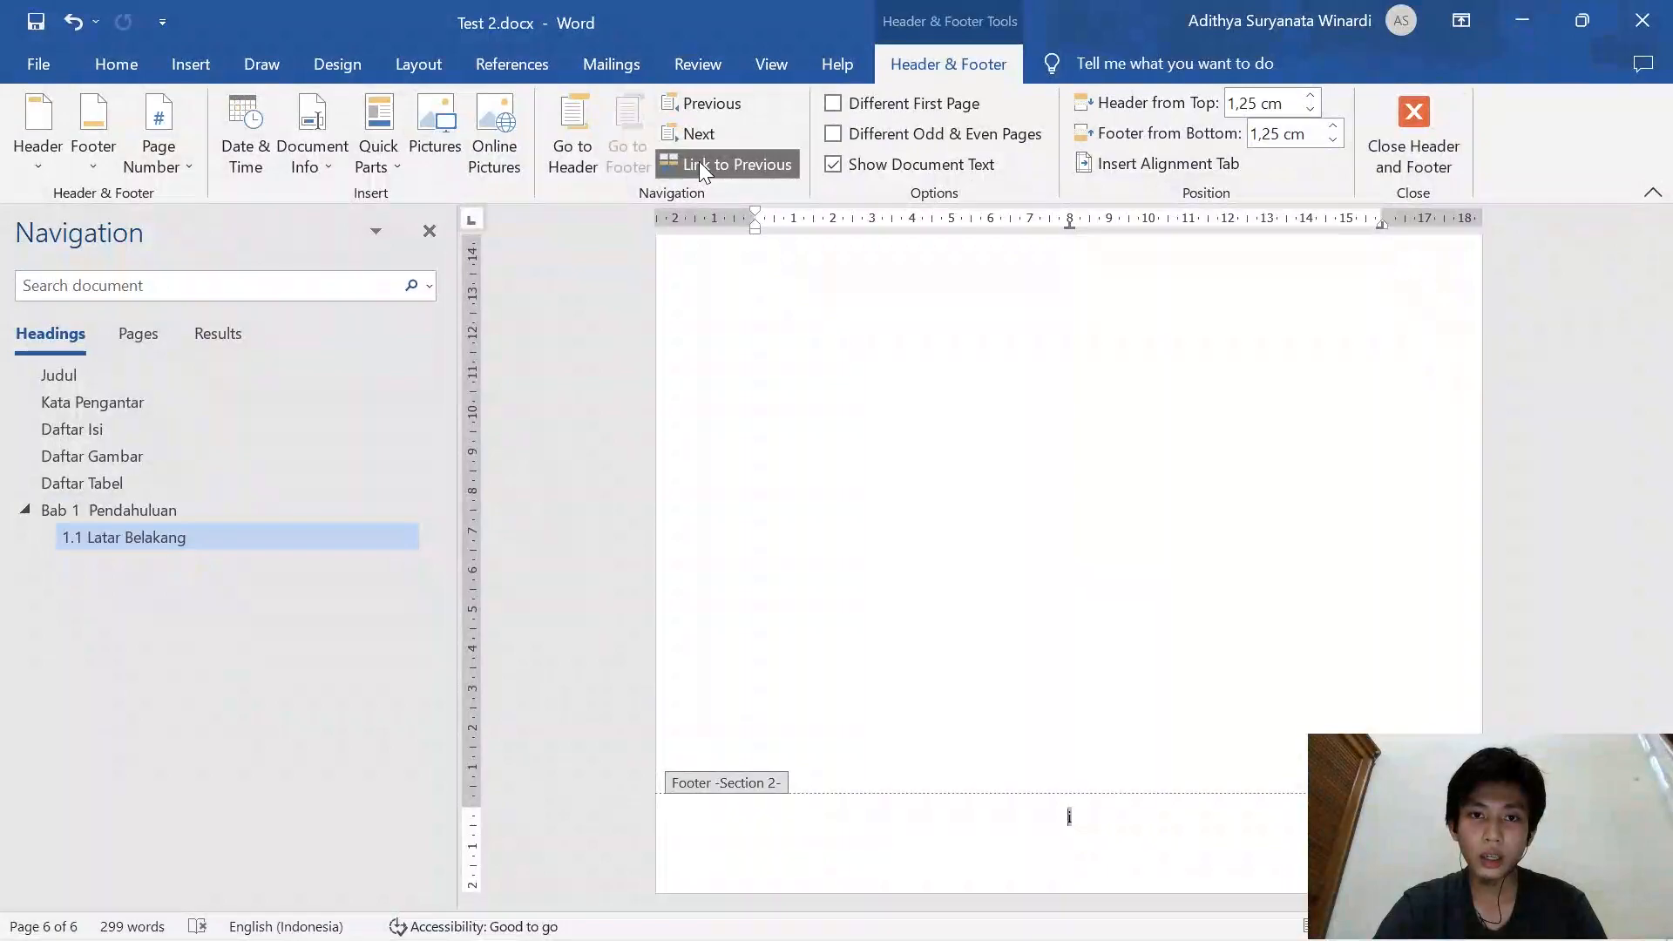
pyautogui.click(763, 161)
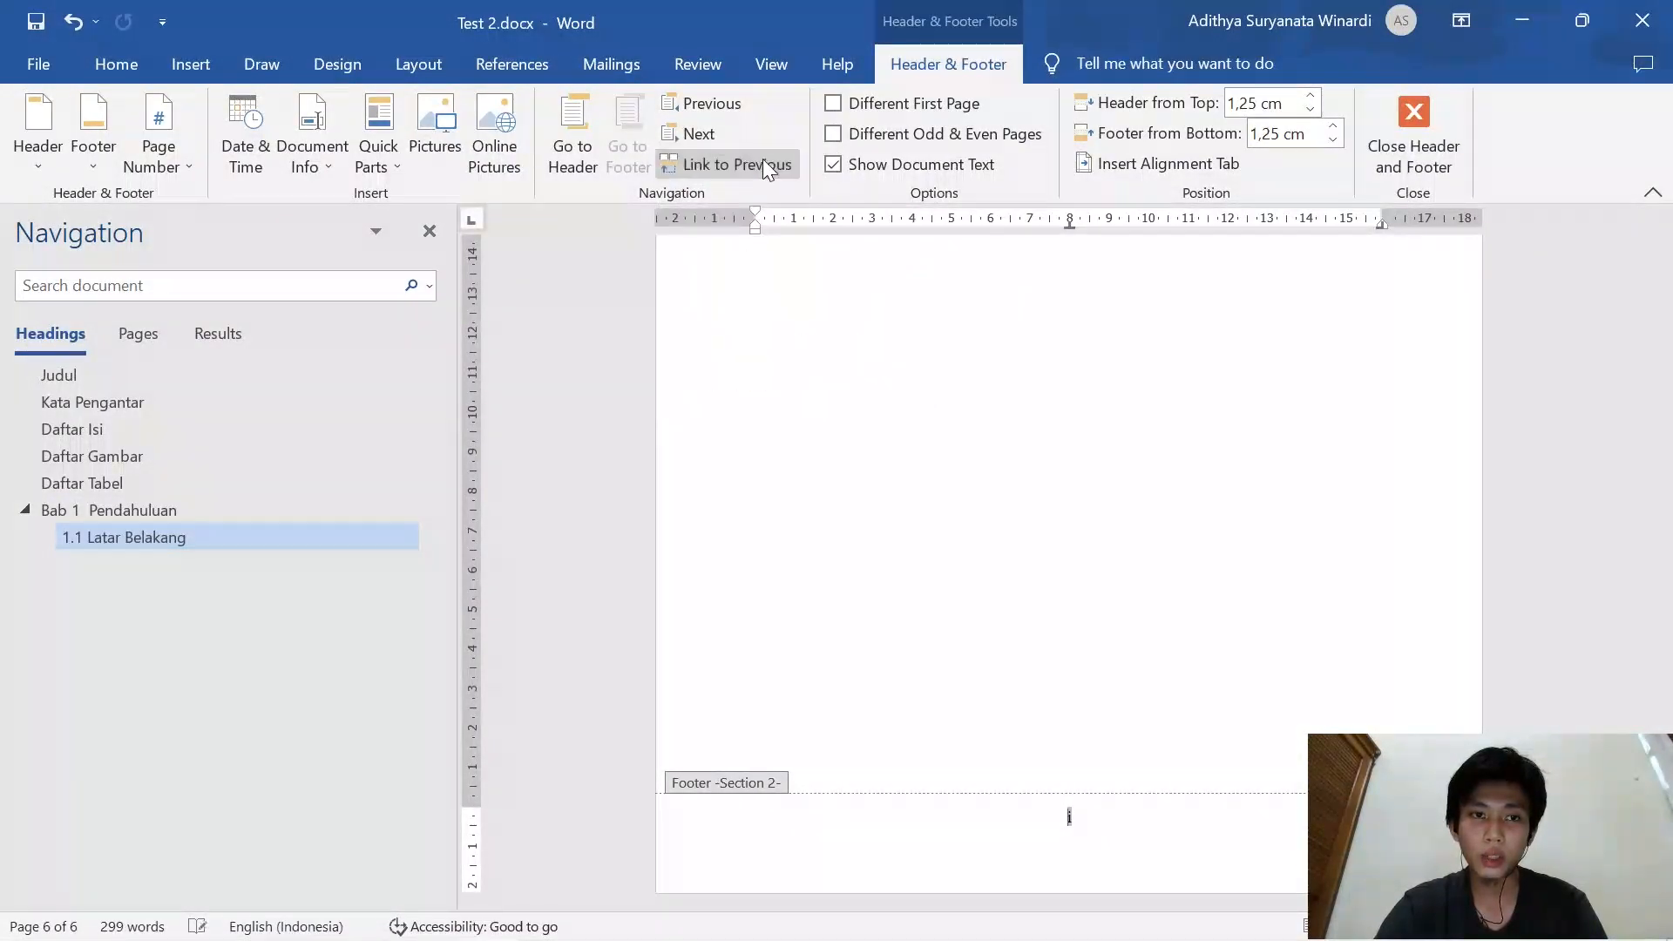
pyautogui.click(152, 126)
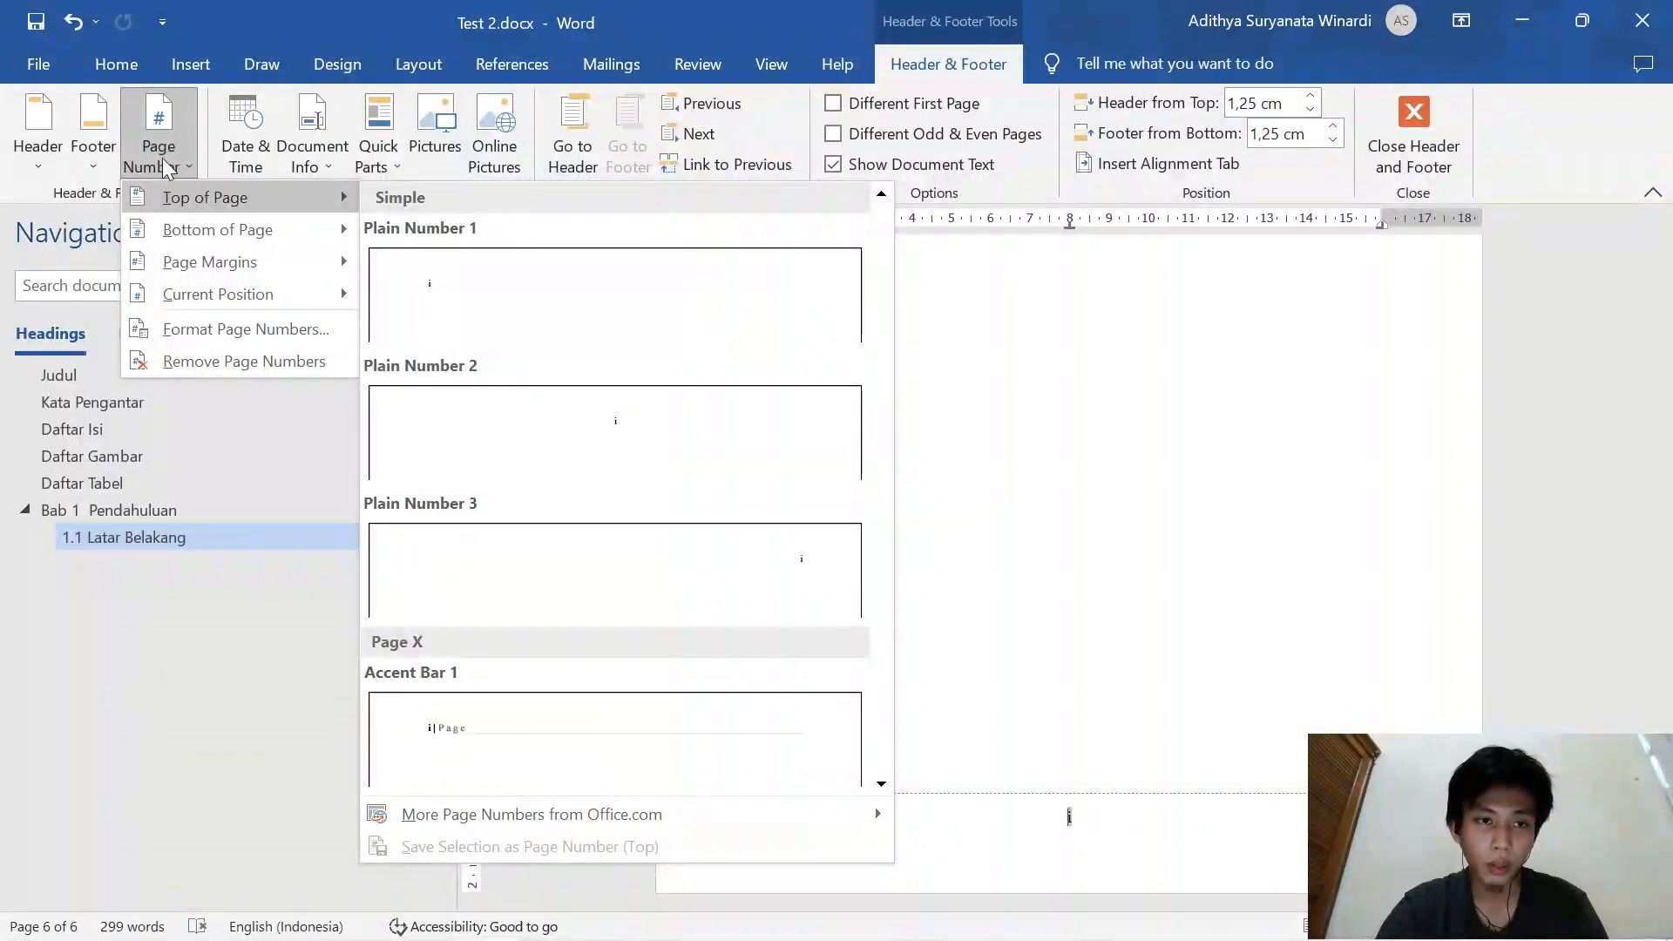
pyautogui.click(159, 159)
pyautogui.click(152, 148)
pyautogui.click(195, 328)
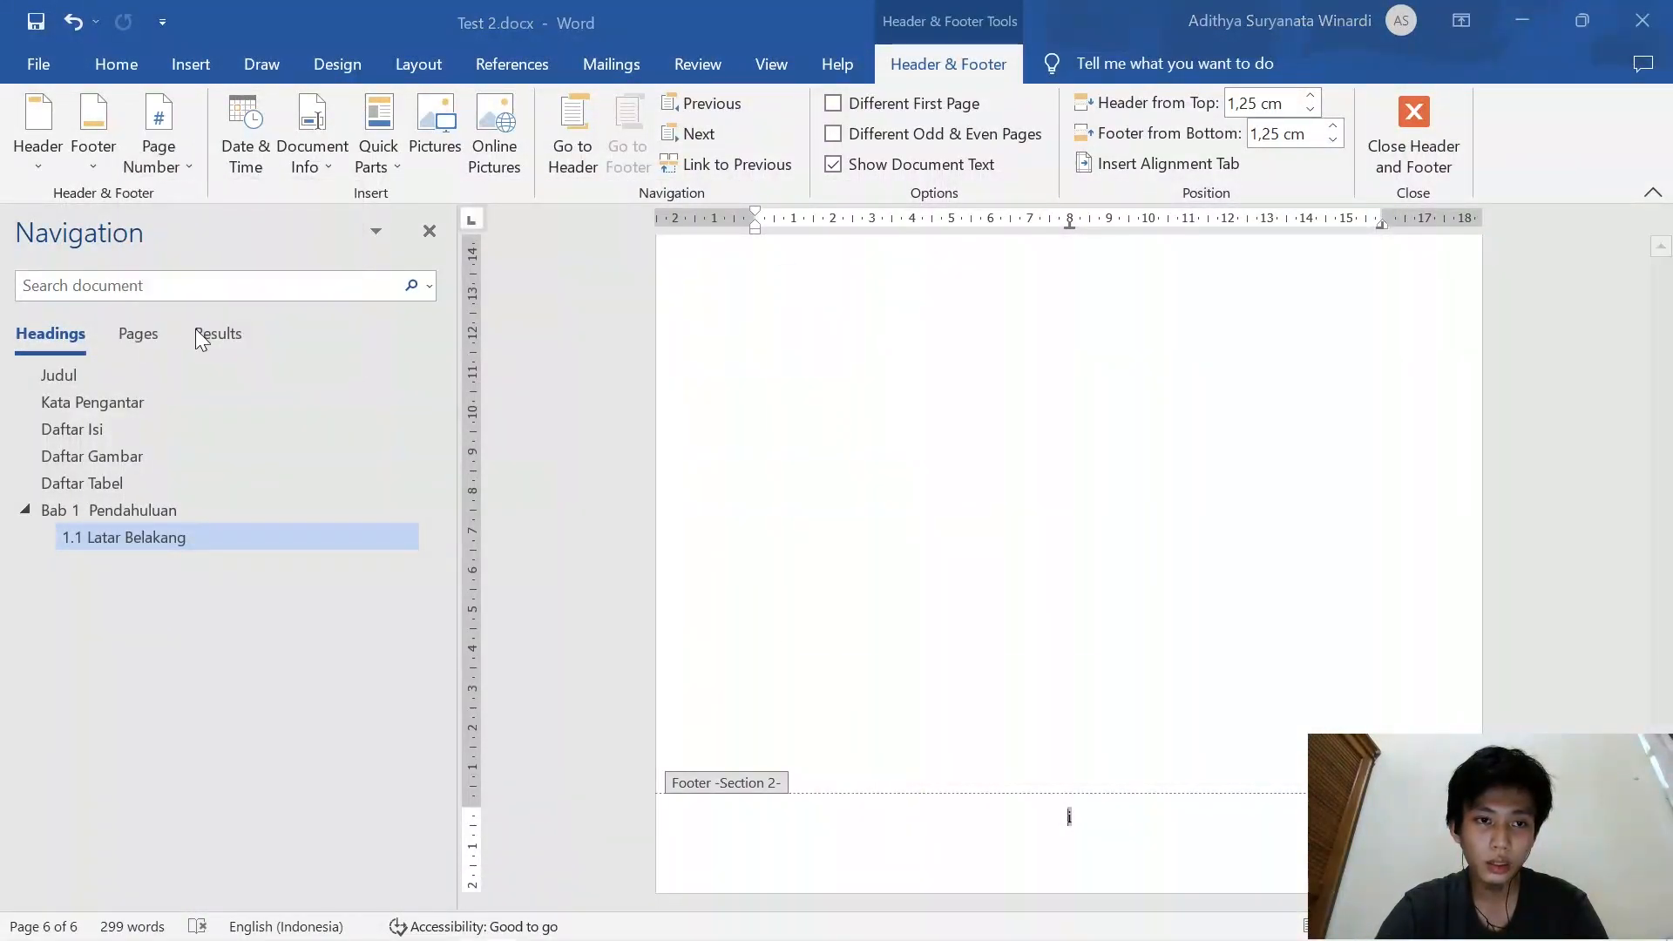
pyautogui.click(1031, 328)
pyautogui.click(963, 350)
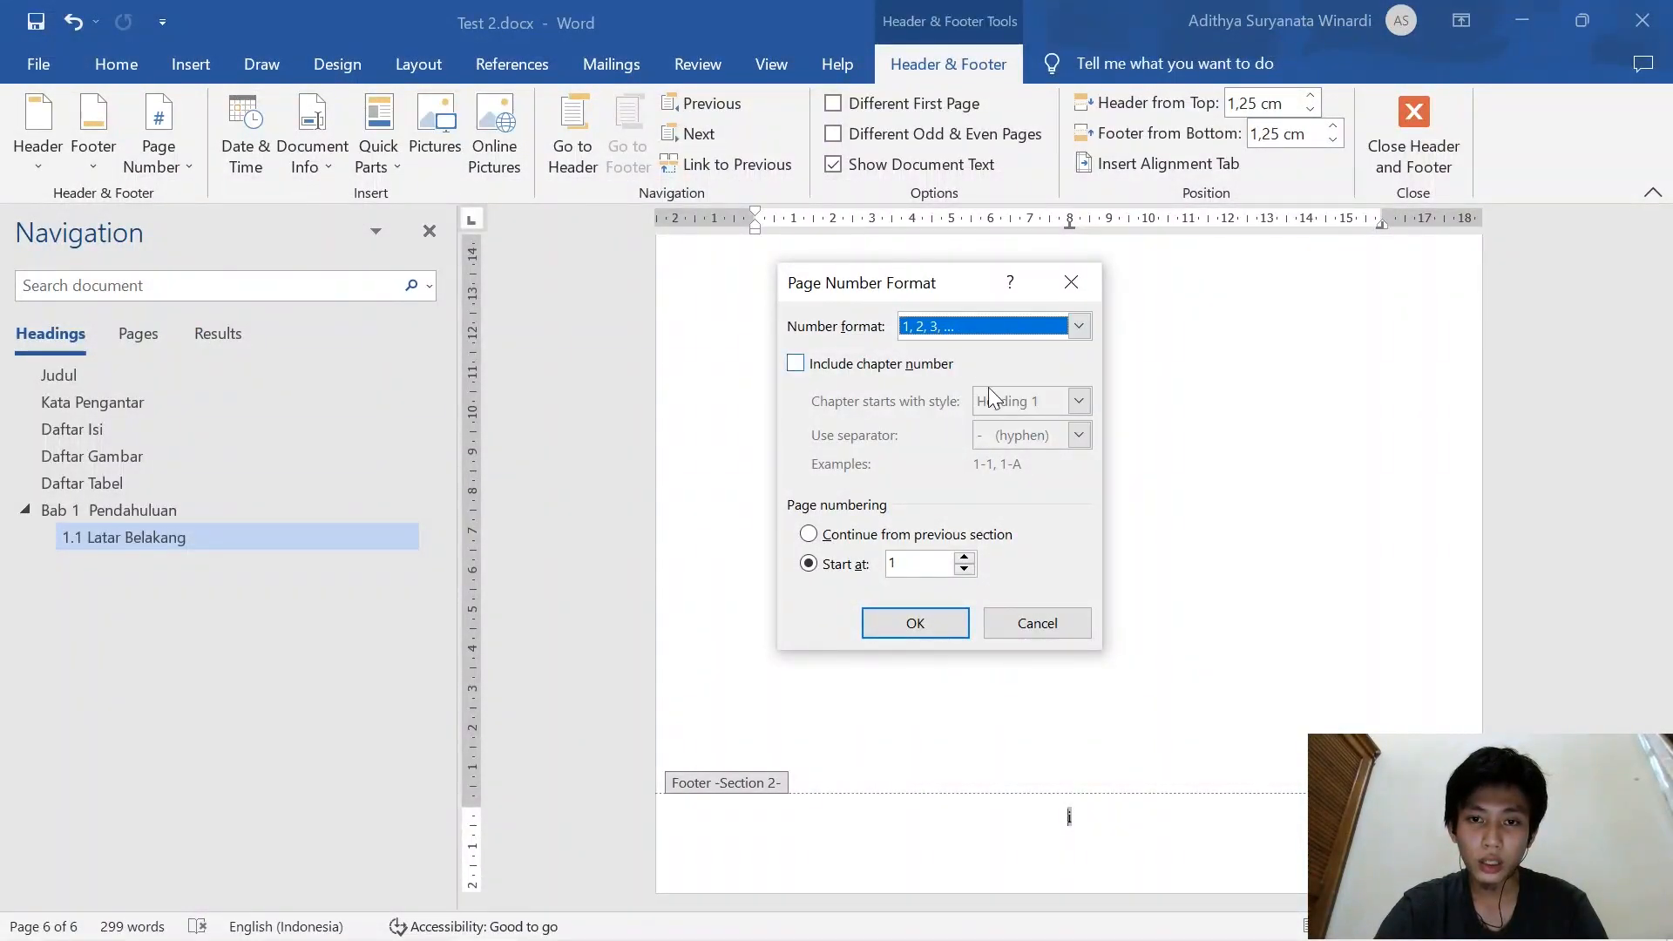
pyautogui.click(932, 625)
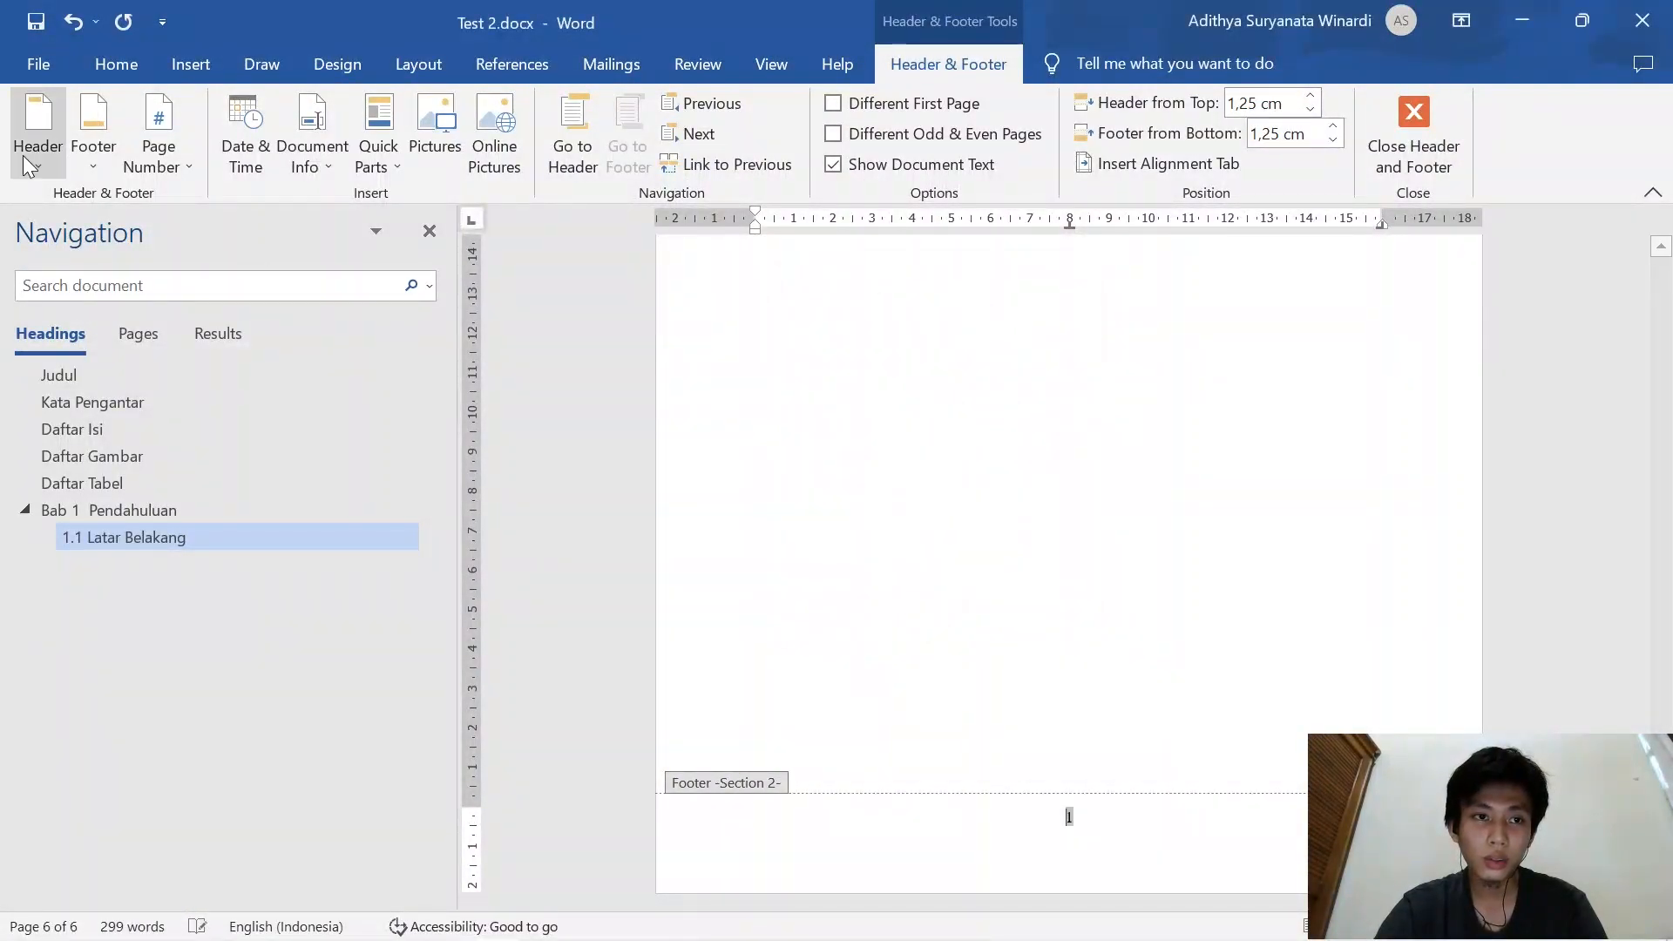
# Insert a centred Plain Number 2 page number at the bottom and close the footer
pyautogui.click(152, 153)
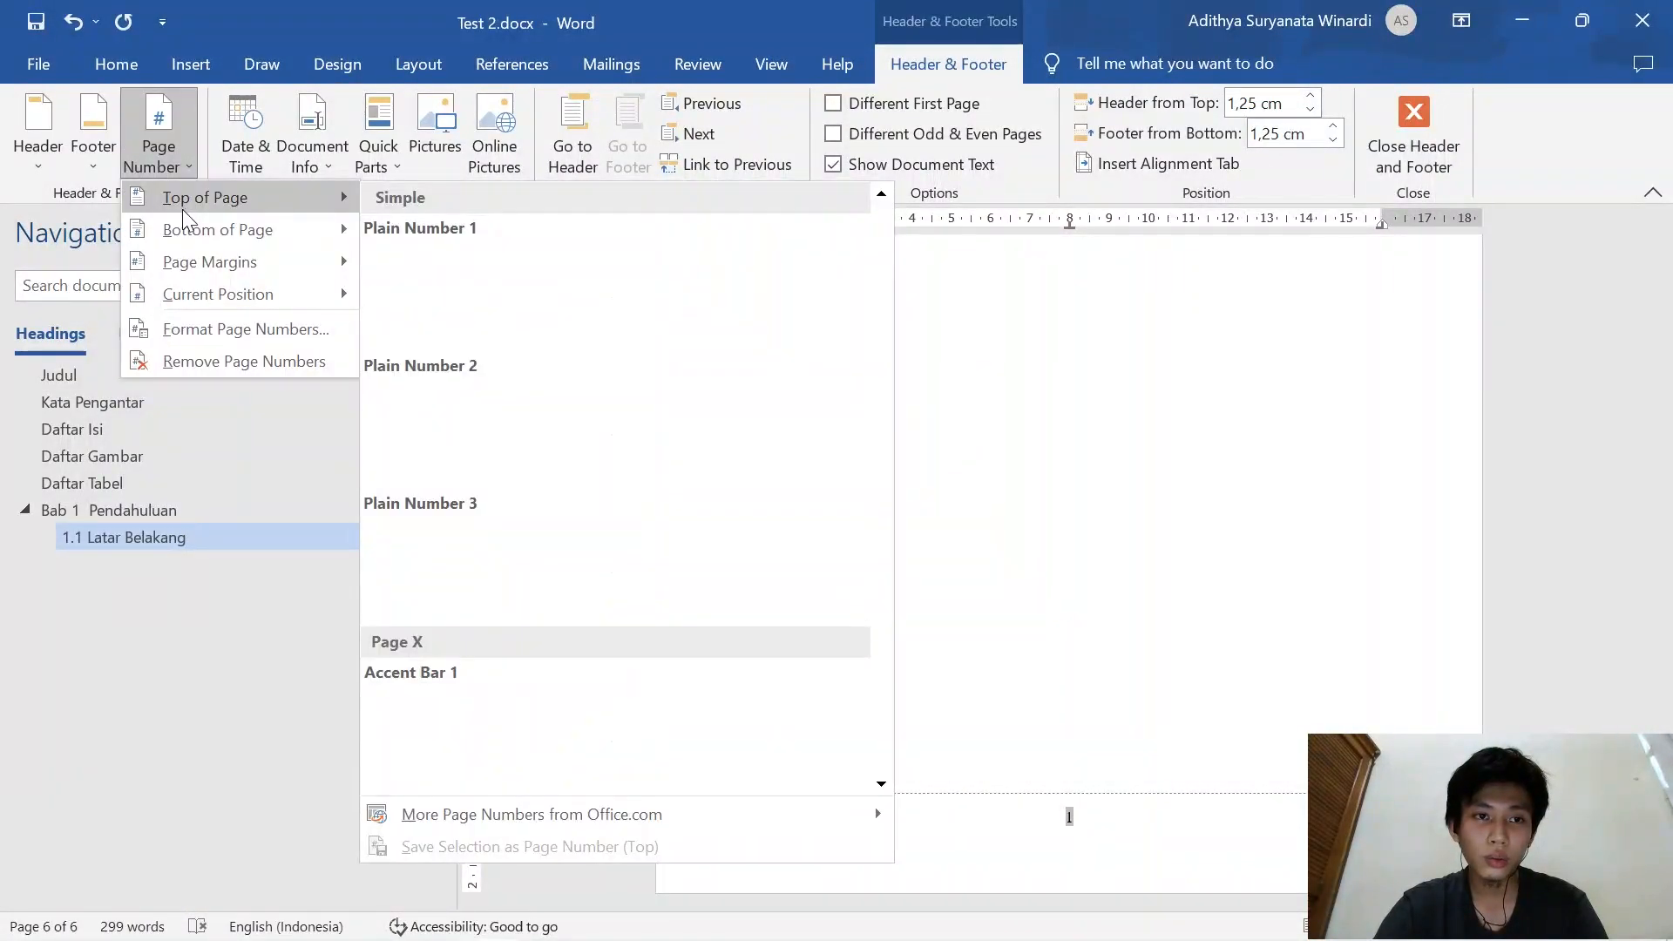
pyautogui.moveTo(193, 237)
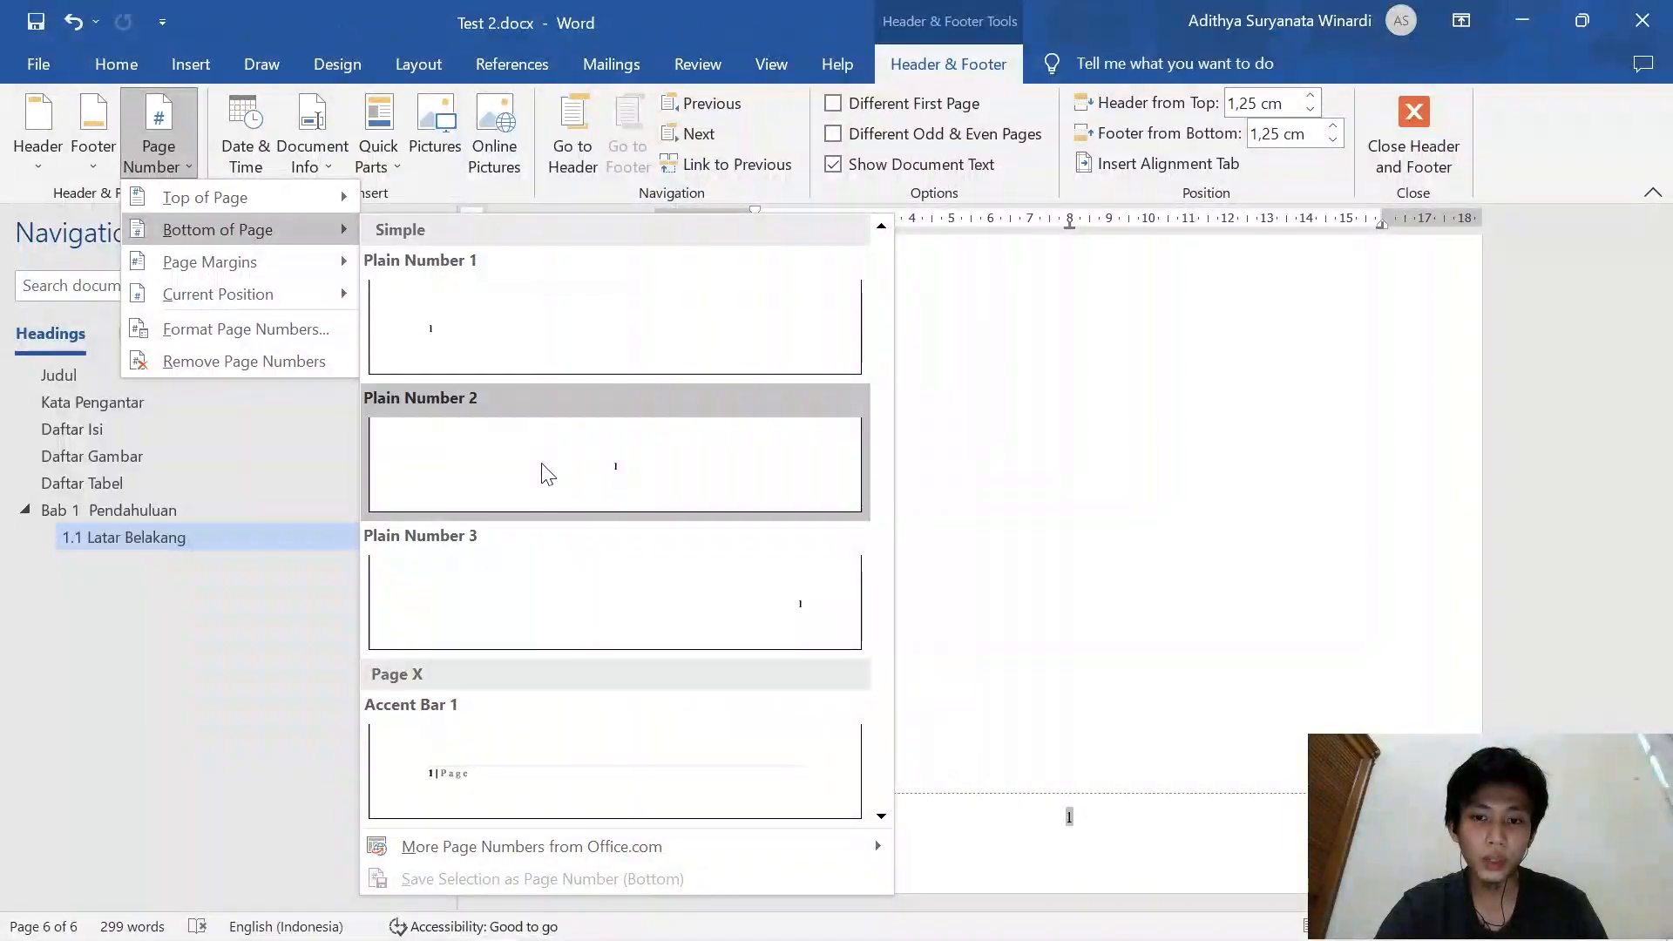
pyautogui.click(542, 463)
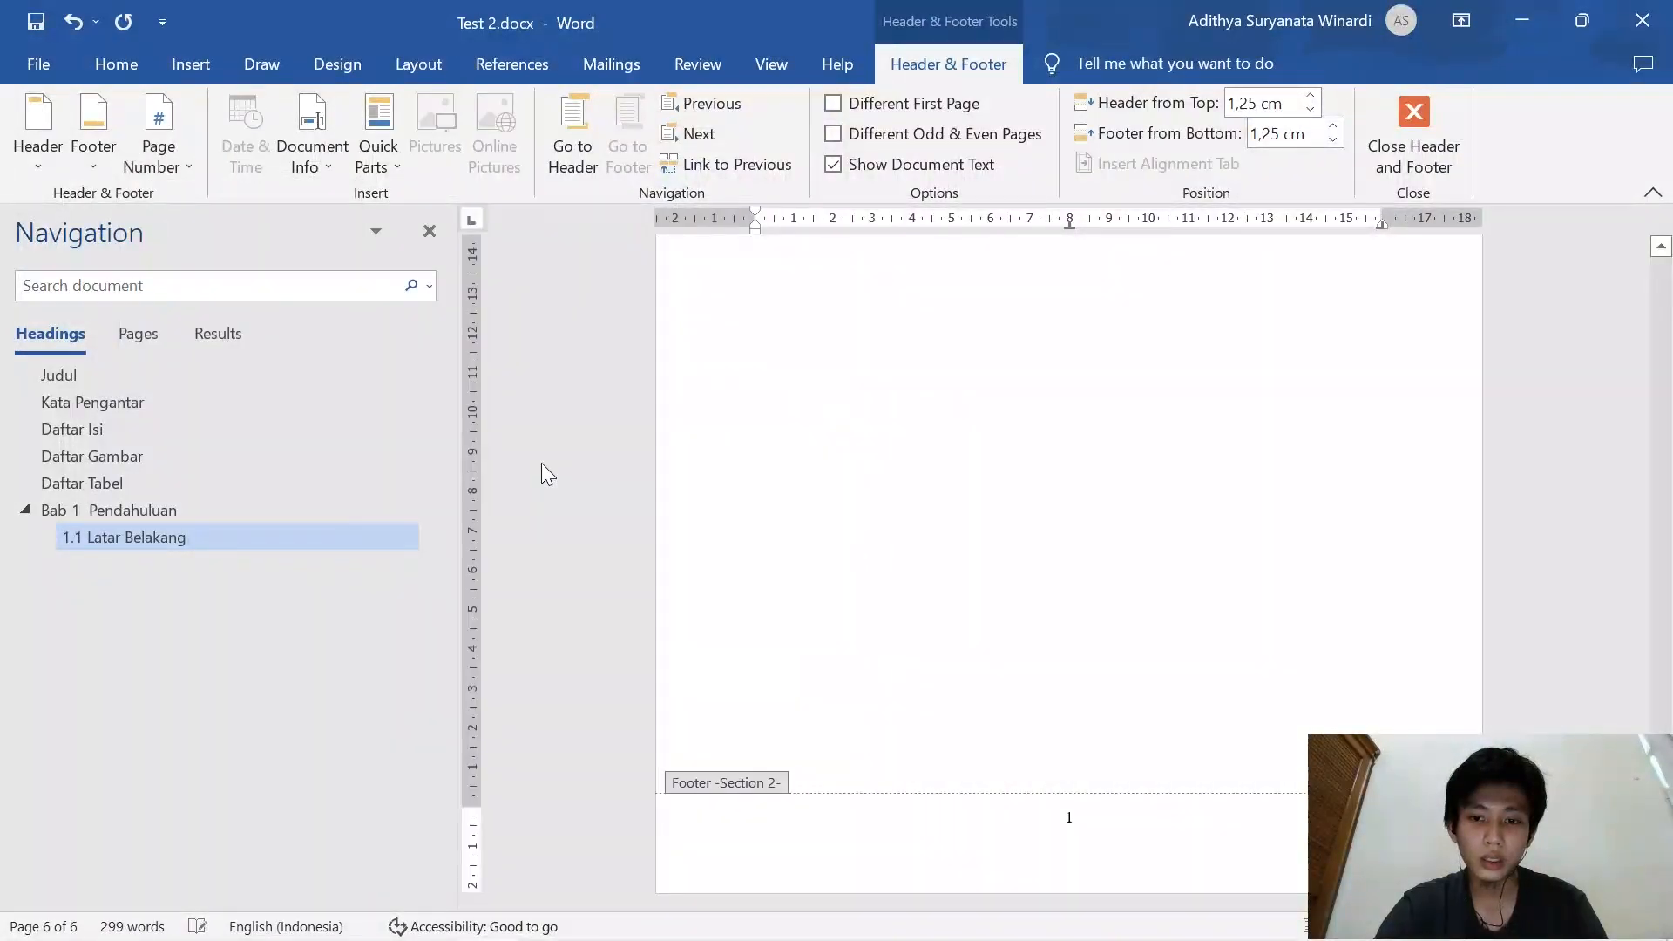
pyautogui.click(1417, 141)
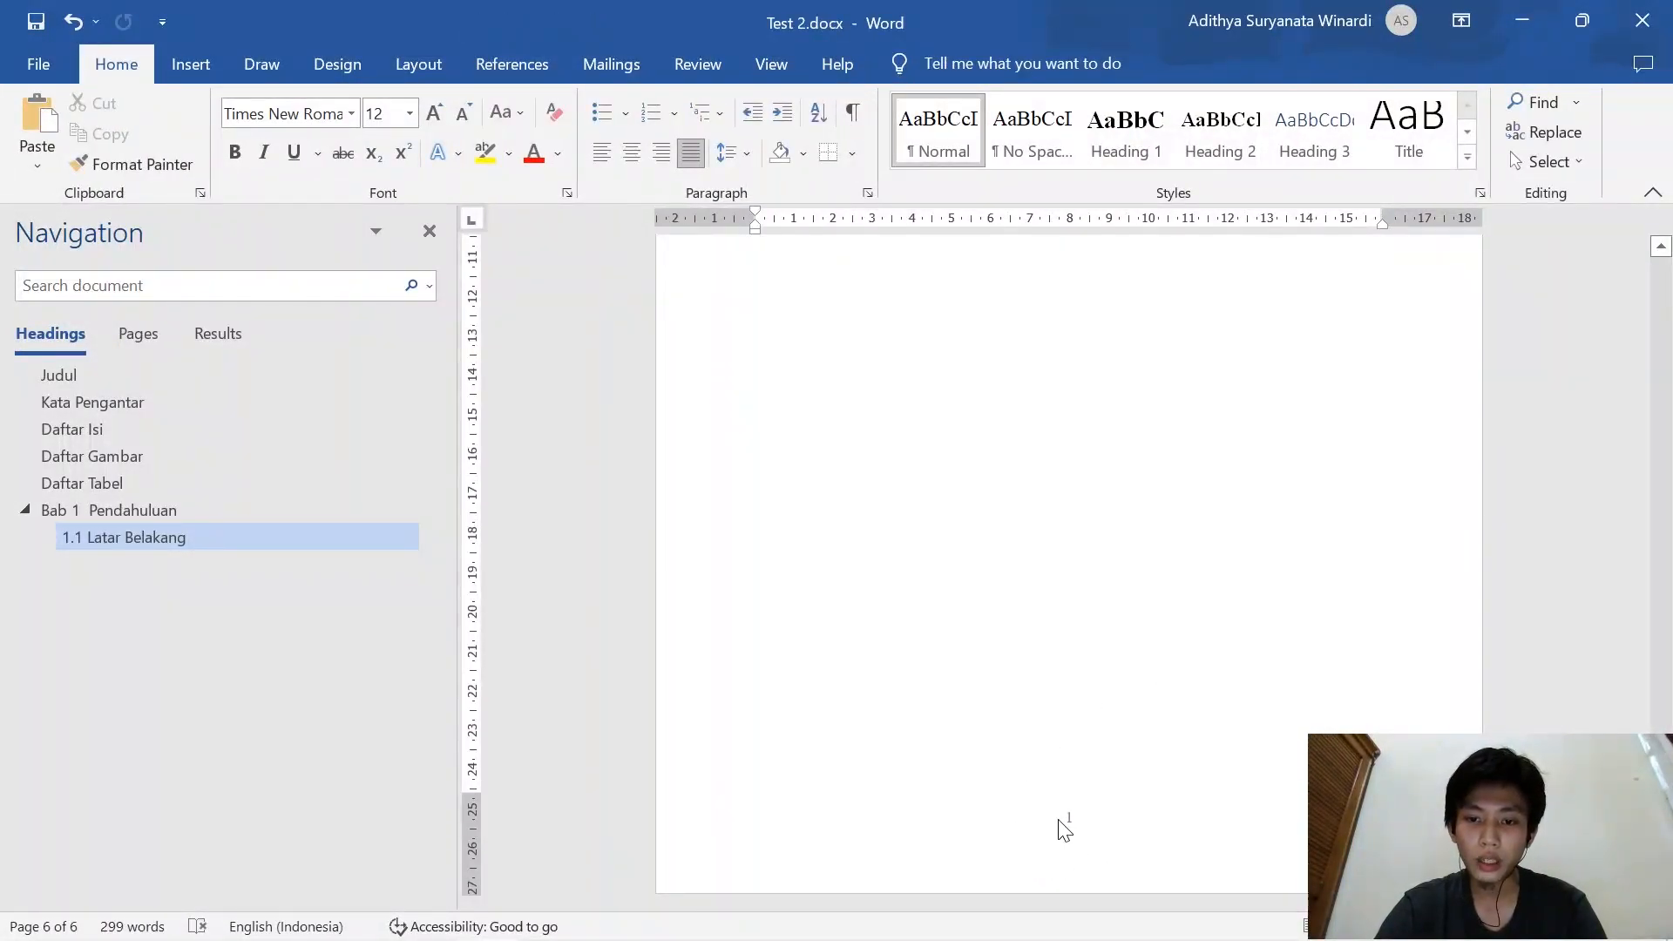
# Add the subheading '1.2 Rmusan Masalah' after the Latar Belakang text and make it Heading 2
pyautogui.scroll(10, 1139, 784)
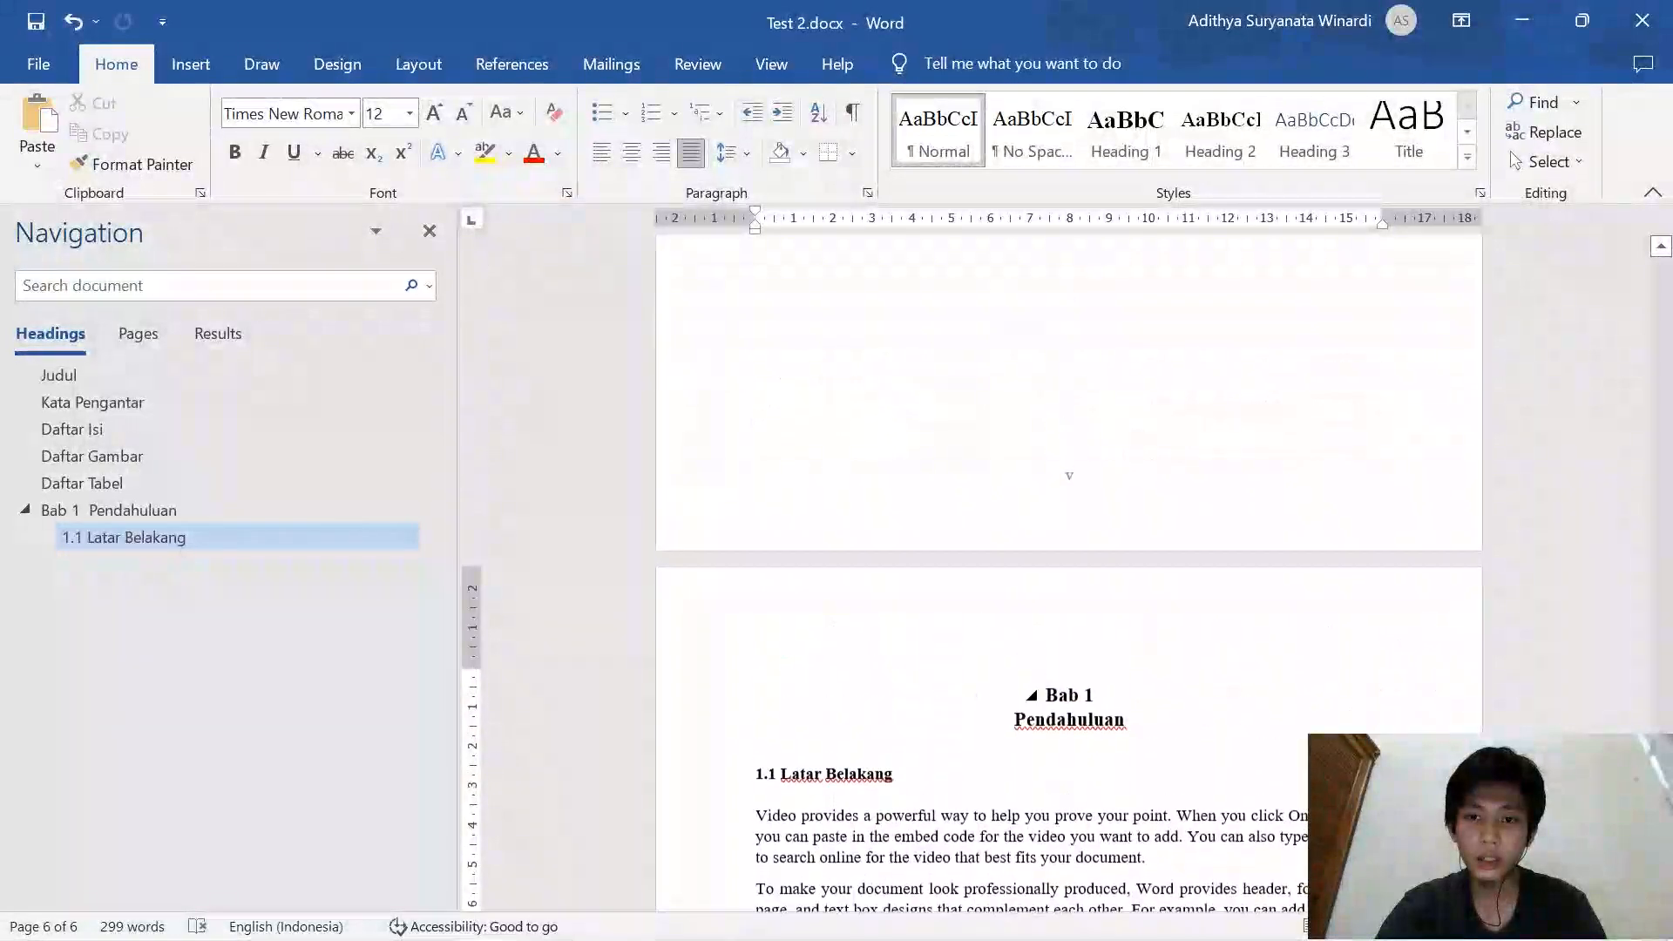
pyautogui.scroll(-8, 1070, 567)
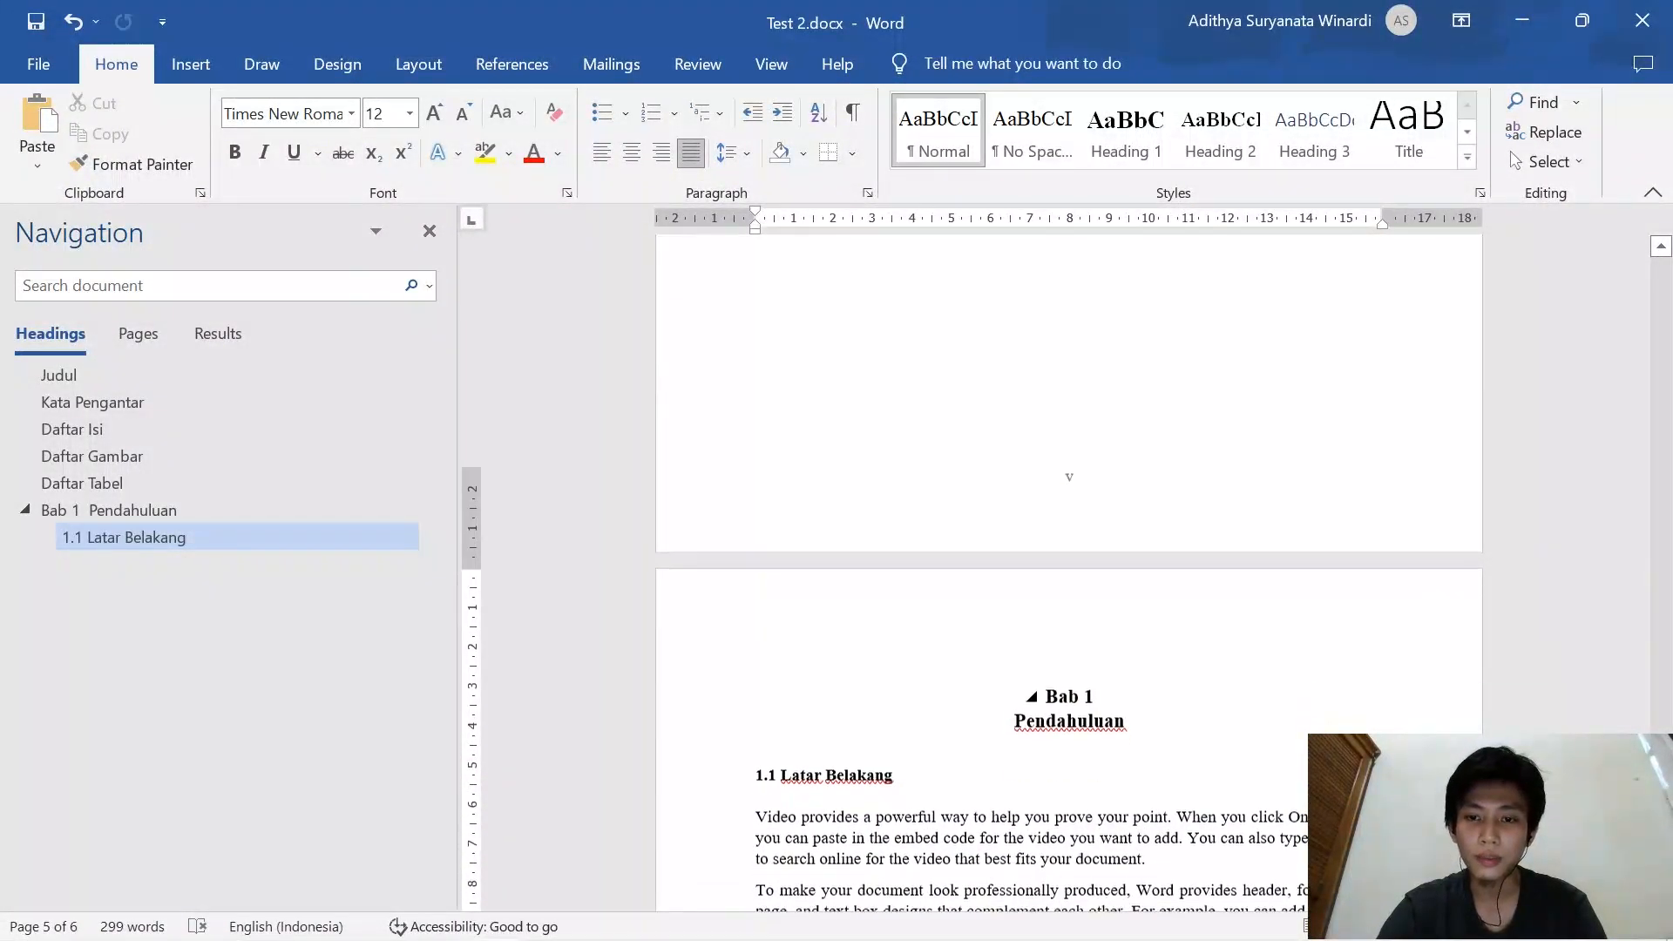
pyautogui.scroll(2, 1214, 541)
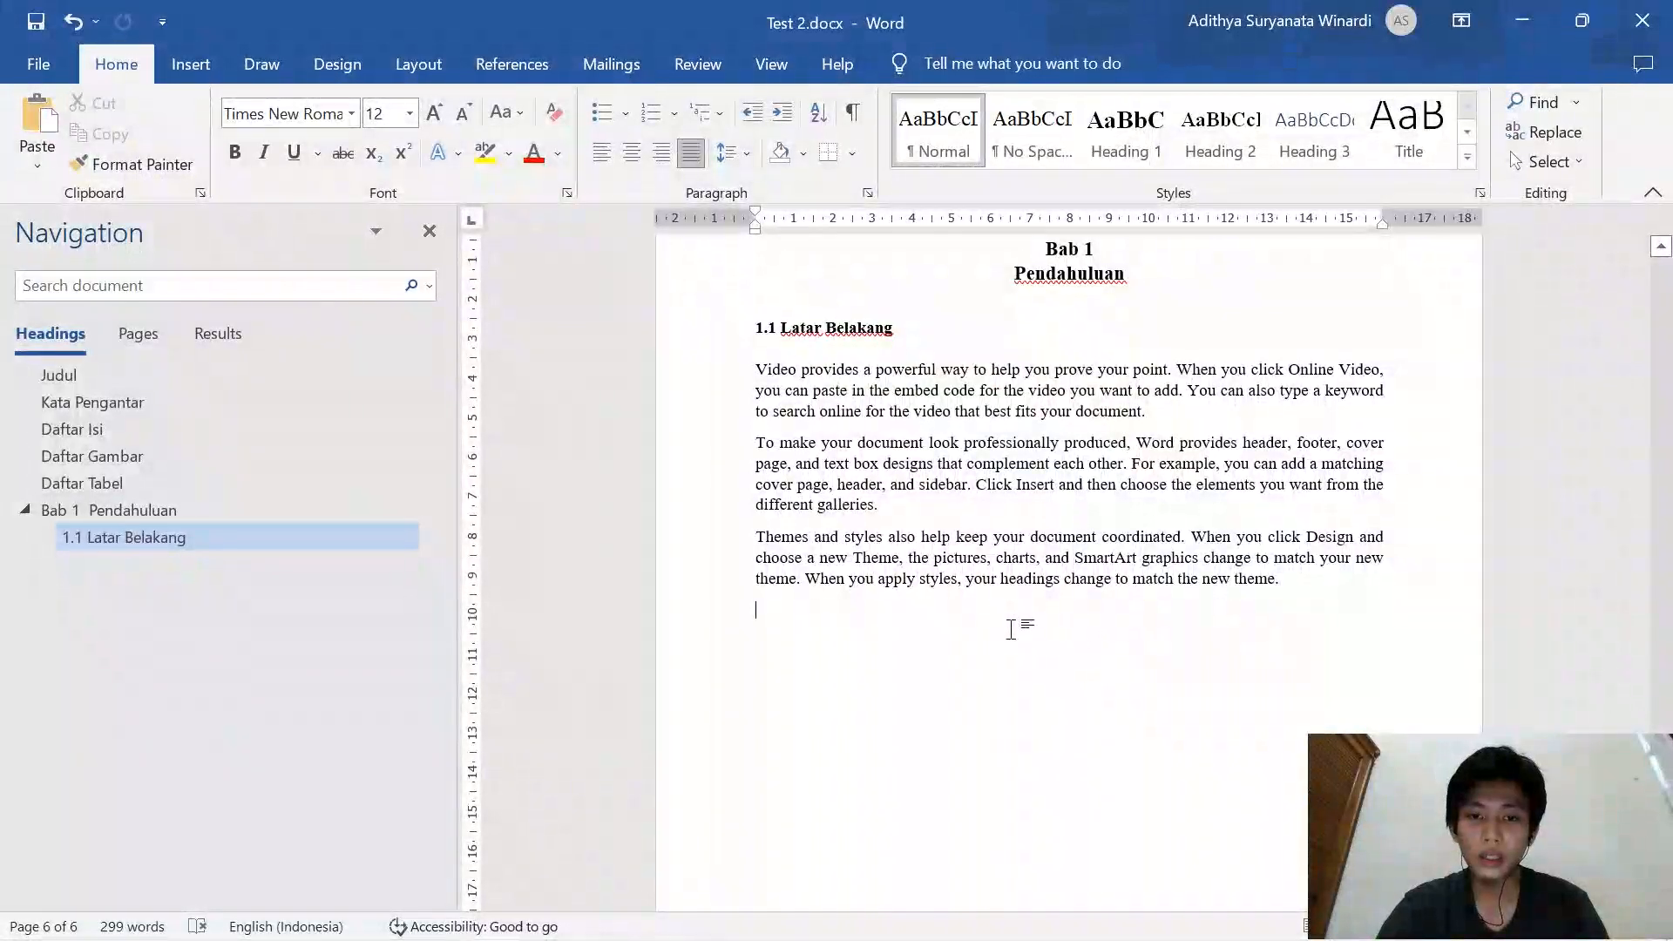
pyautogui.press('Return')
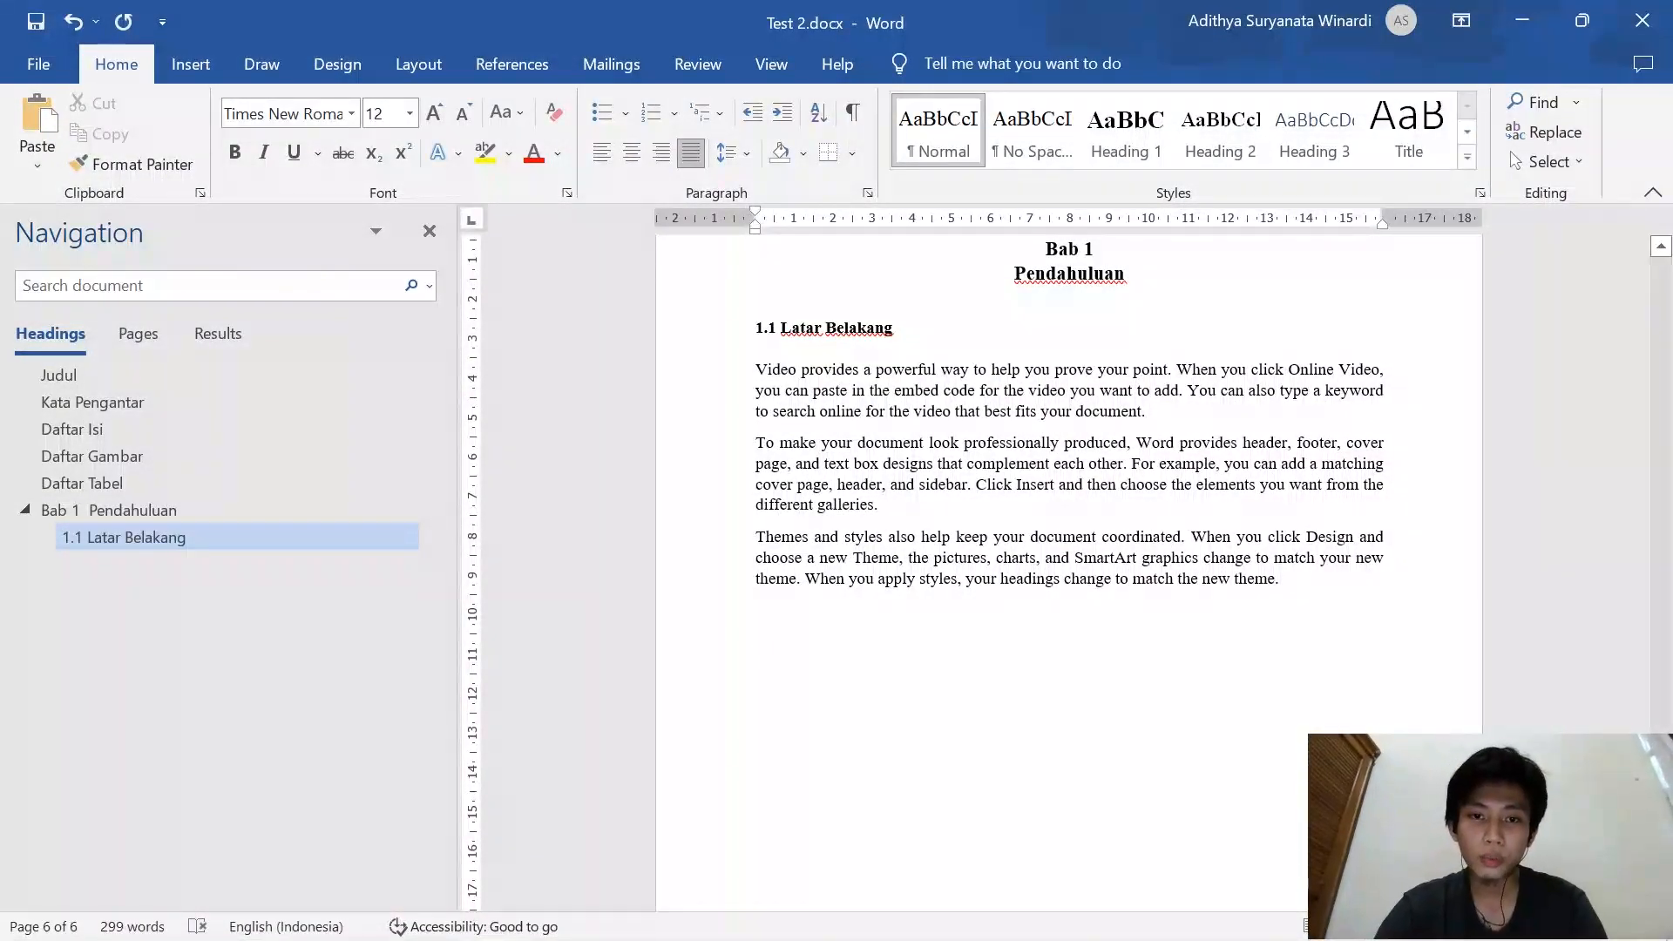
pyautogui.write('1.2 ')
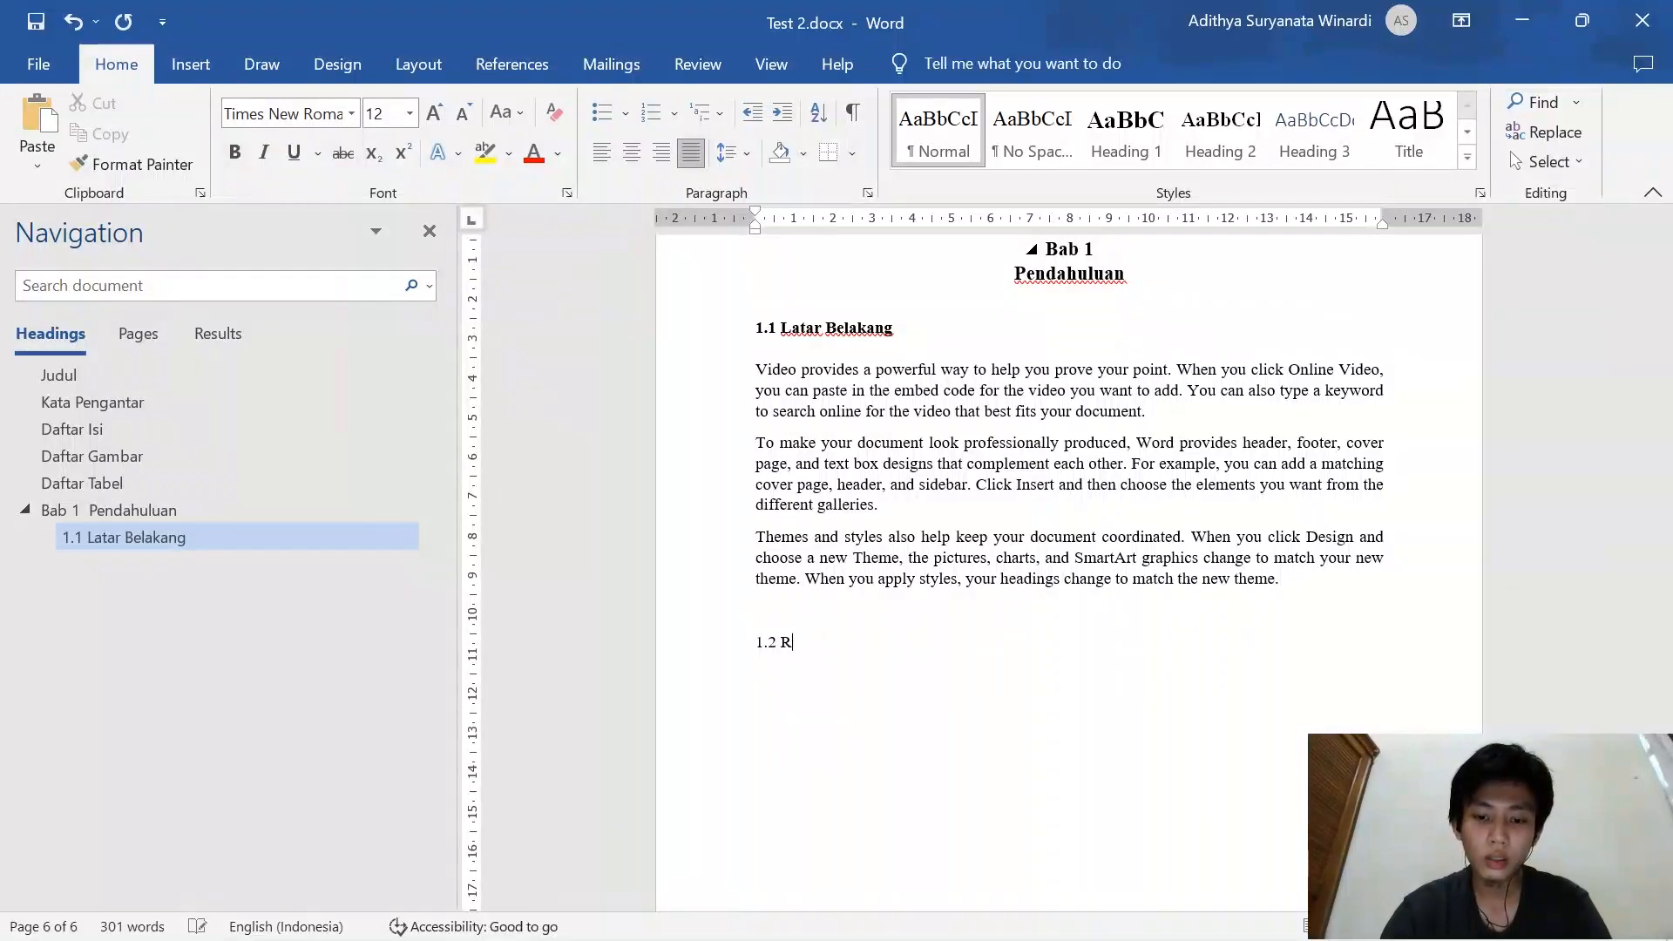
pyautogui.write('Rmusan Masalah')
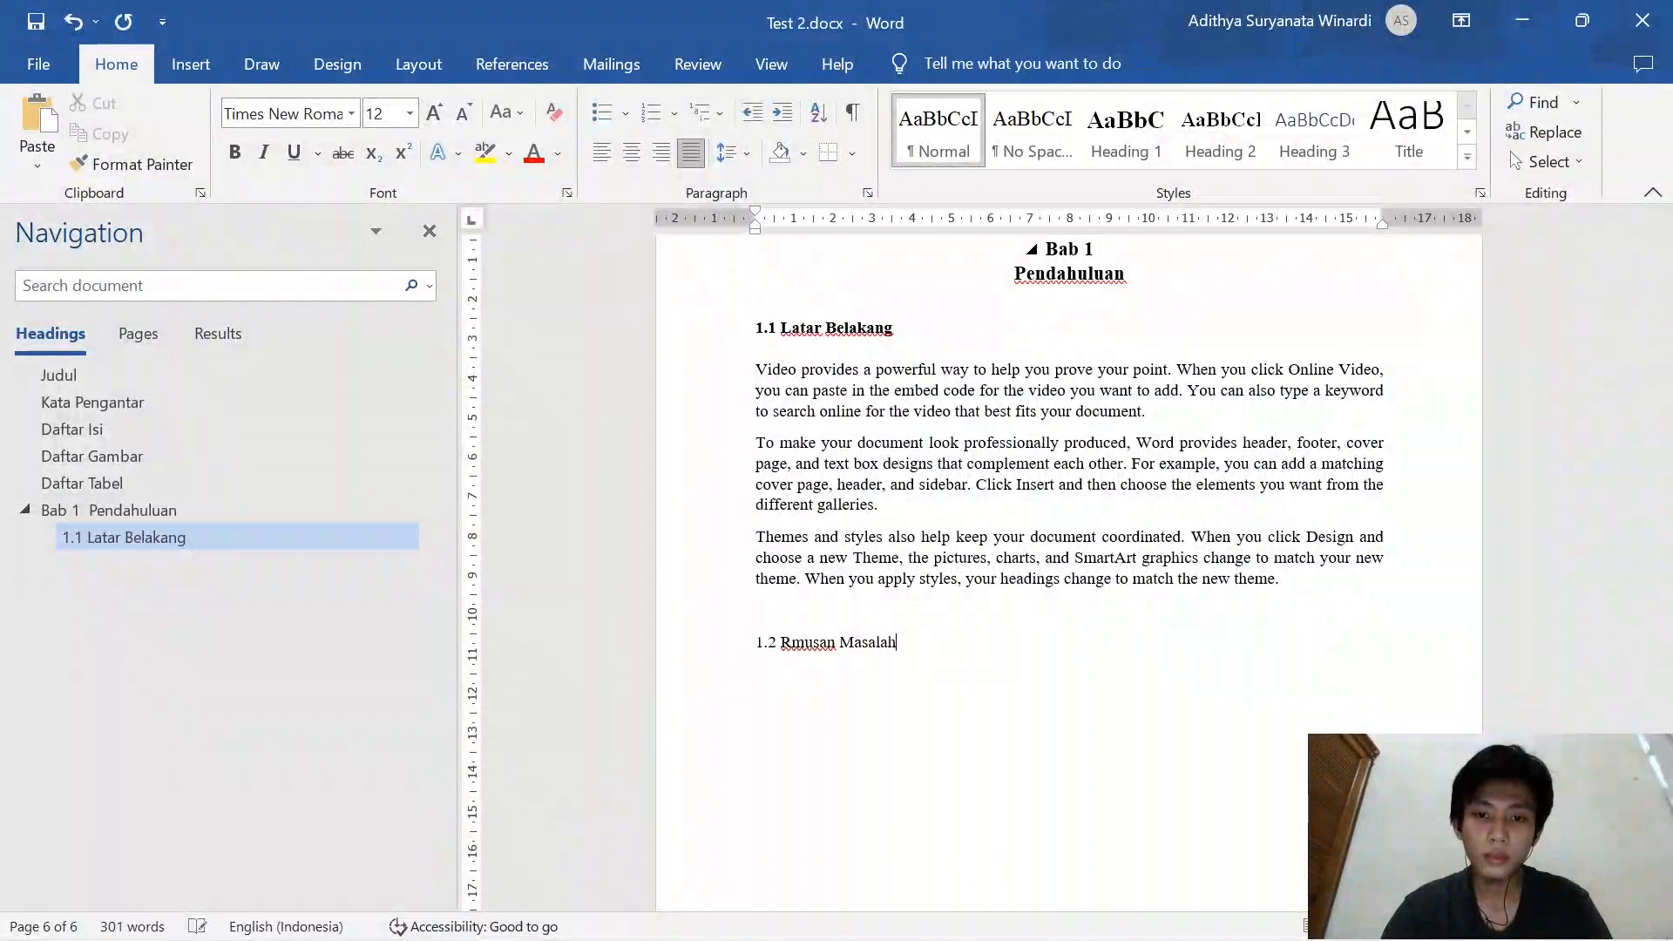
pyautogui.hotkey('ctrl', 'shift', 'Left')
pyautogui.hotkey('ctrl', 'shift', 'Left')
pyautogui.hotkey('ctrl', 'shift', 'Left')
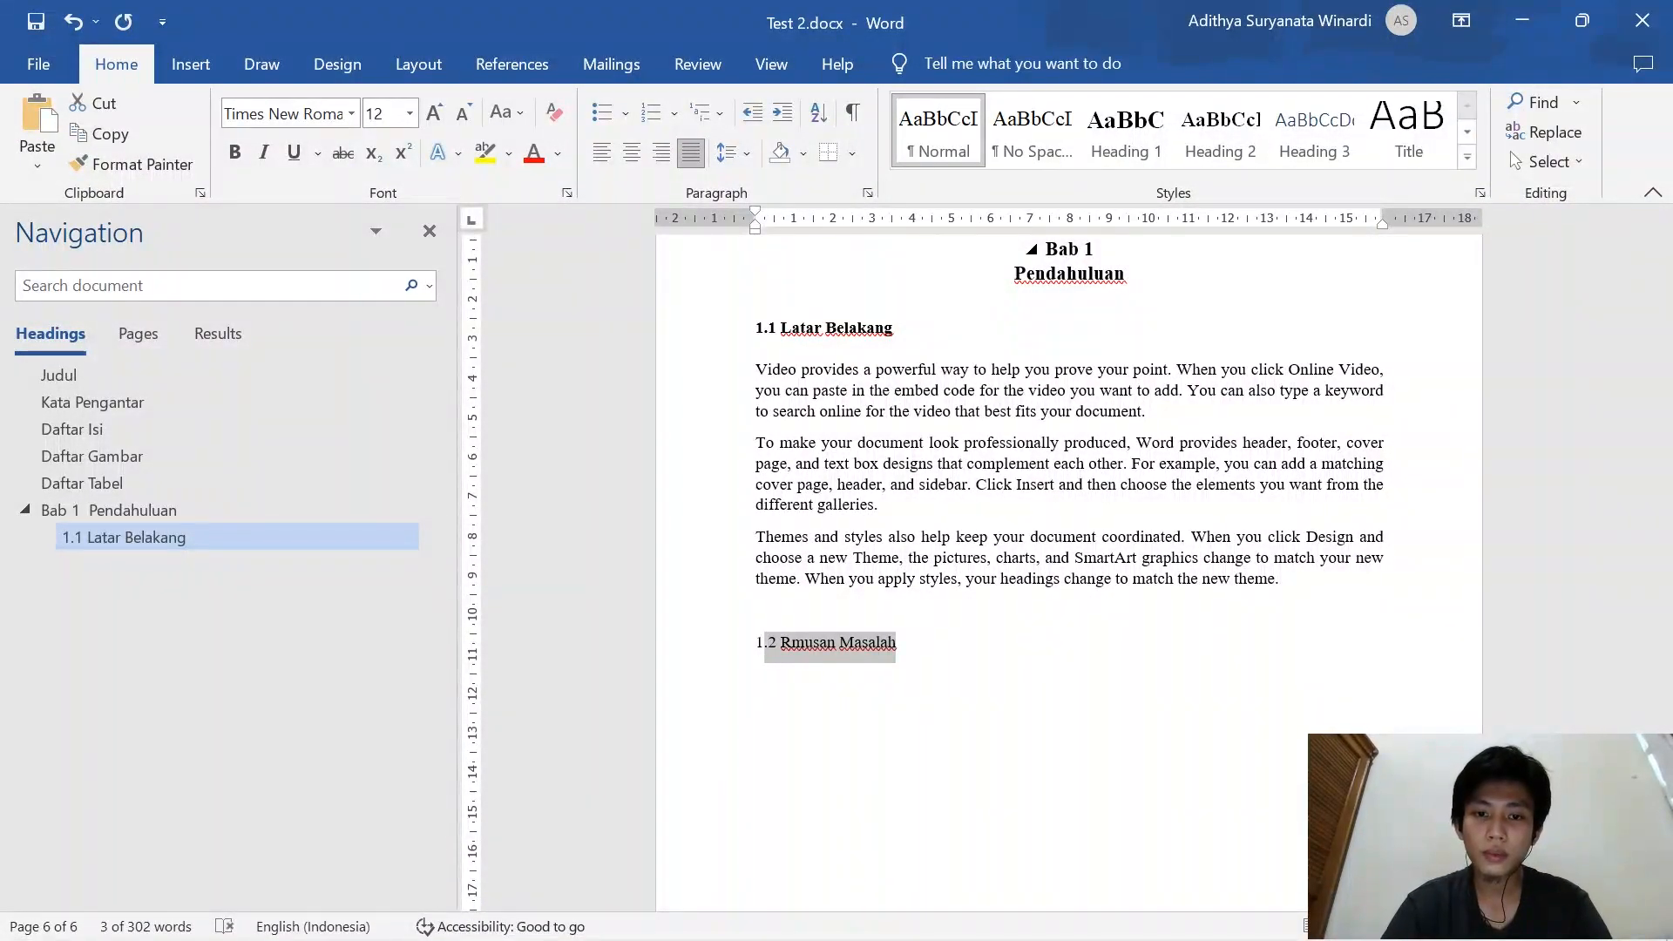
pyautogui.click(1153, 133)
pyautogui.click(1220, 130)
pyautogui.click(907, 643)
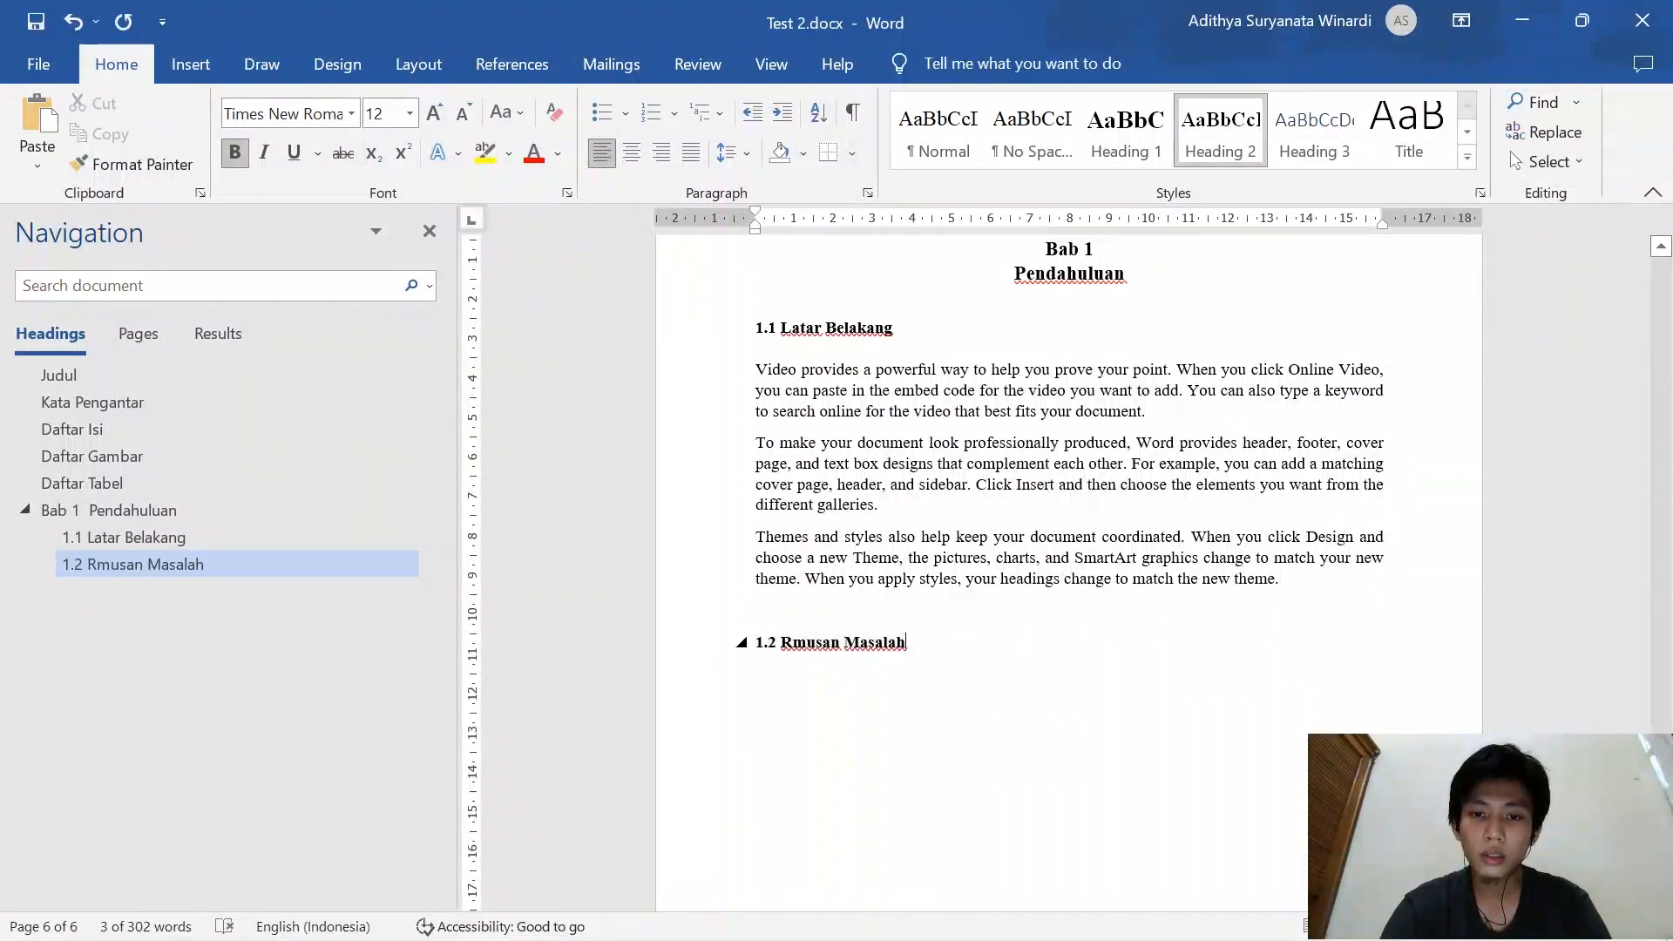
# Below it, generate three unnumbered sample paragraphs with =rand(3)
pyautogui.press('Return')
pyautogui.press('Return')
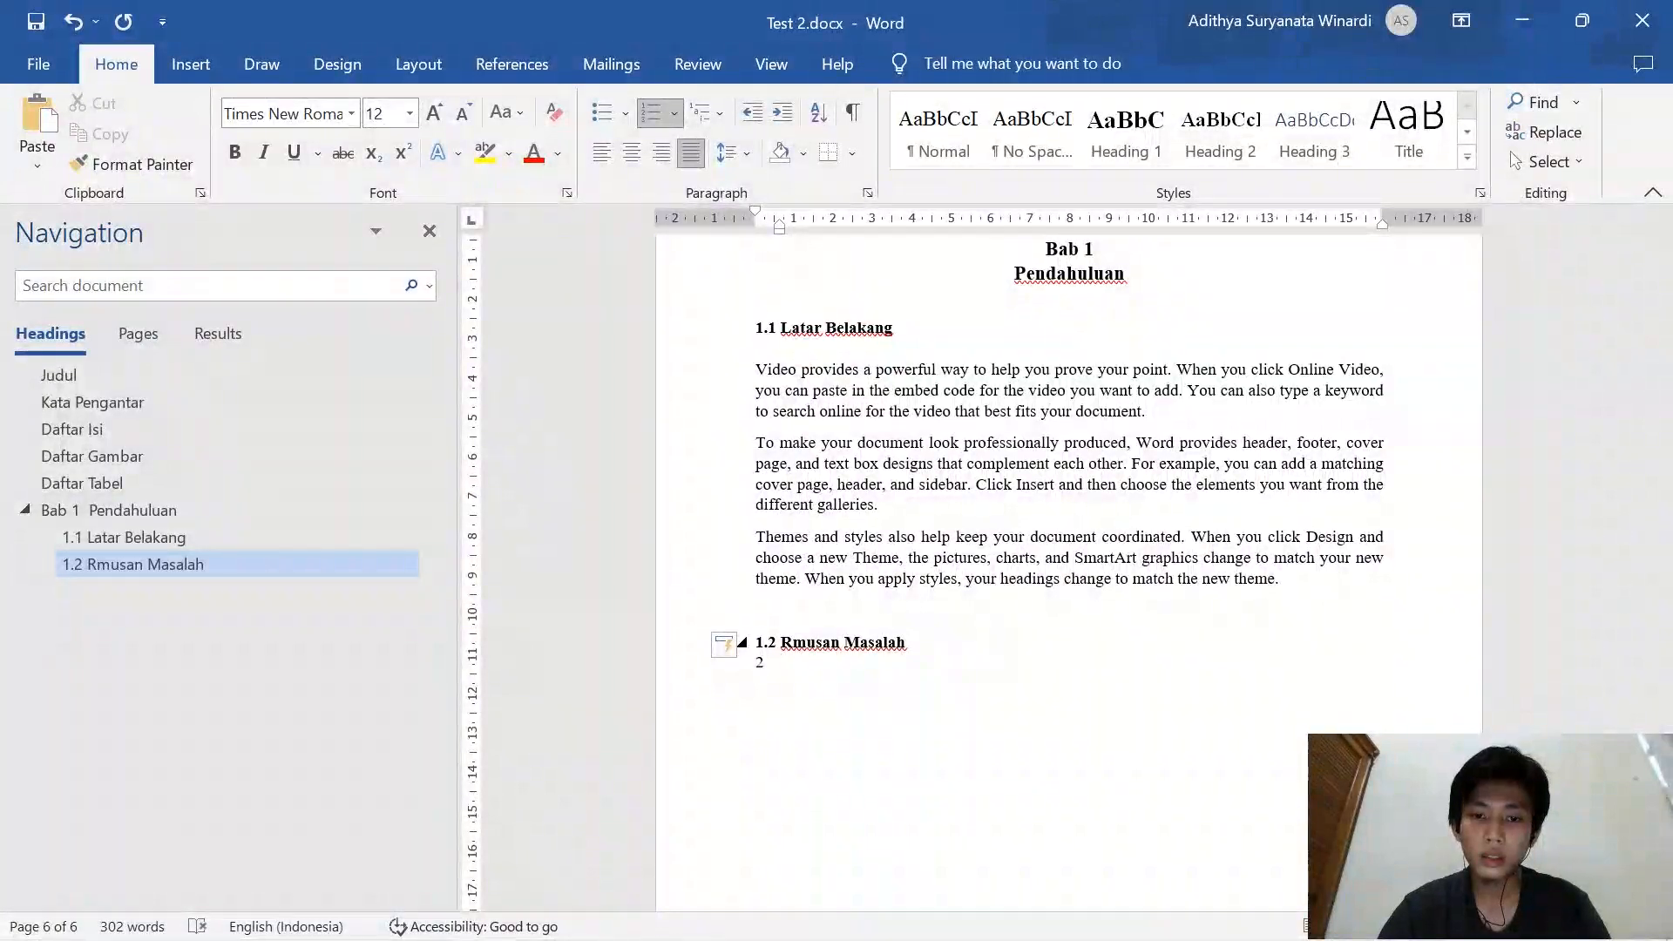
pyautogui.press('BackSpace')
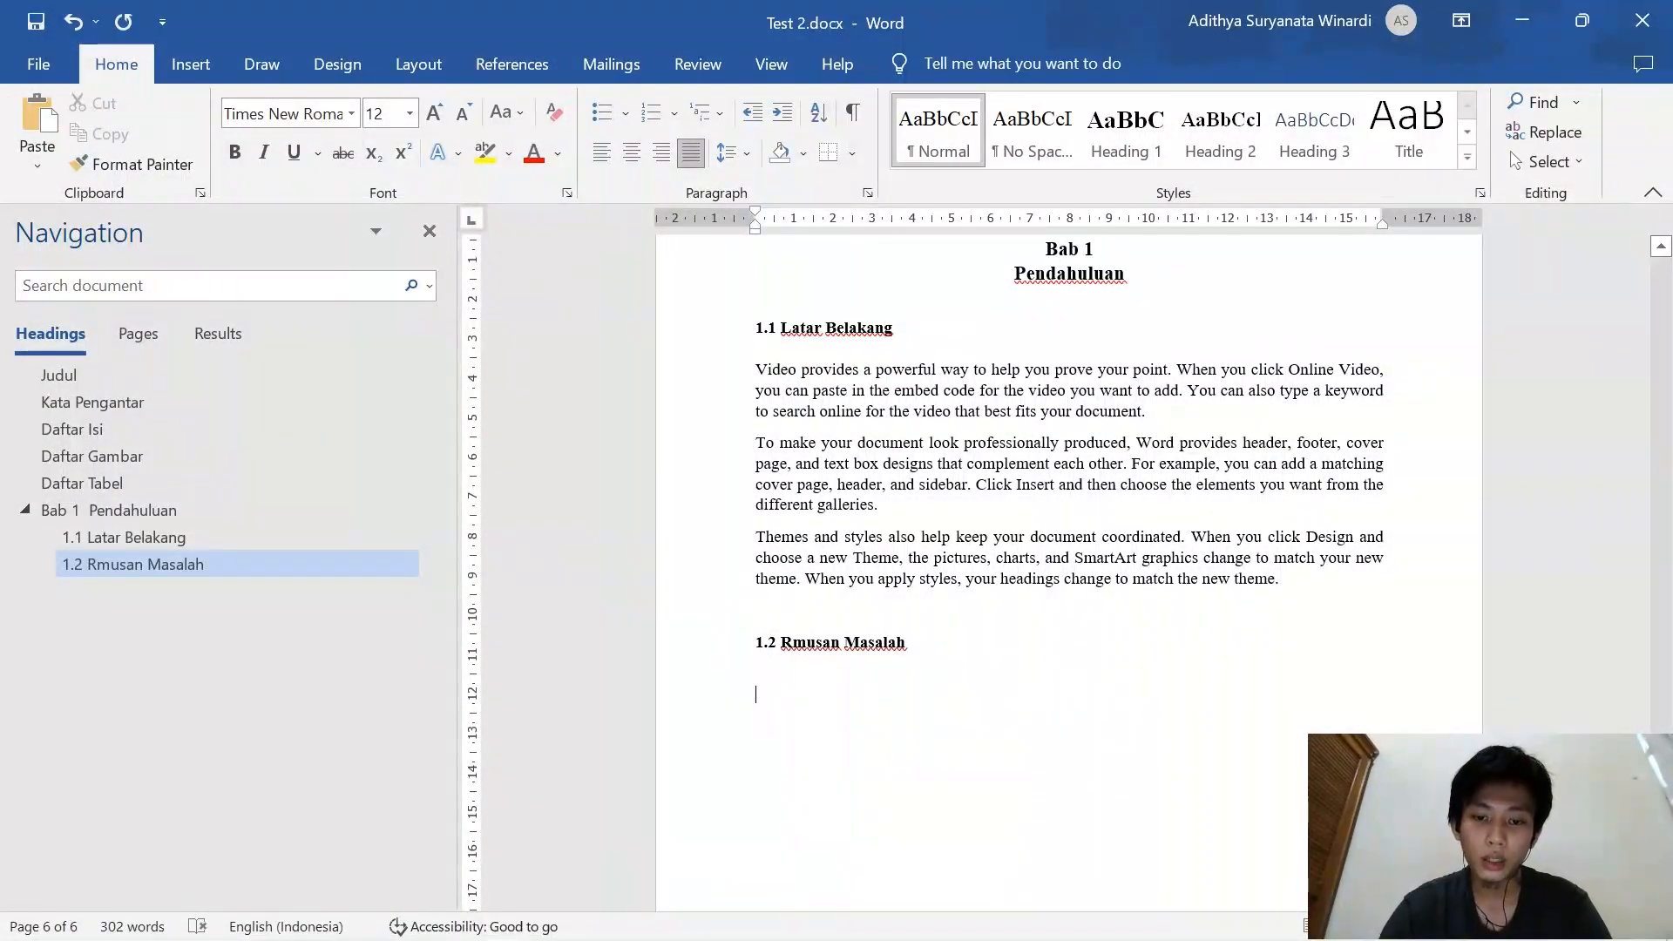
pyautogui.write('=rand(3)')
pyautogui.press('Return')
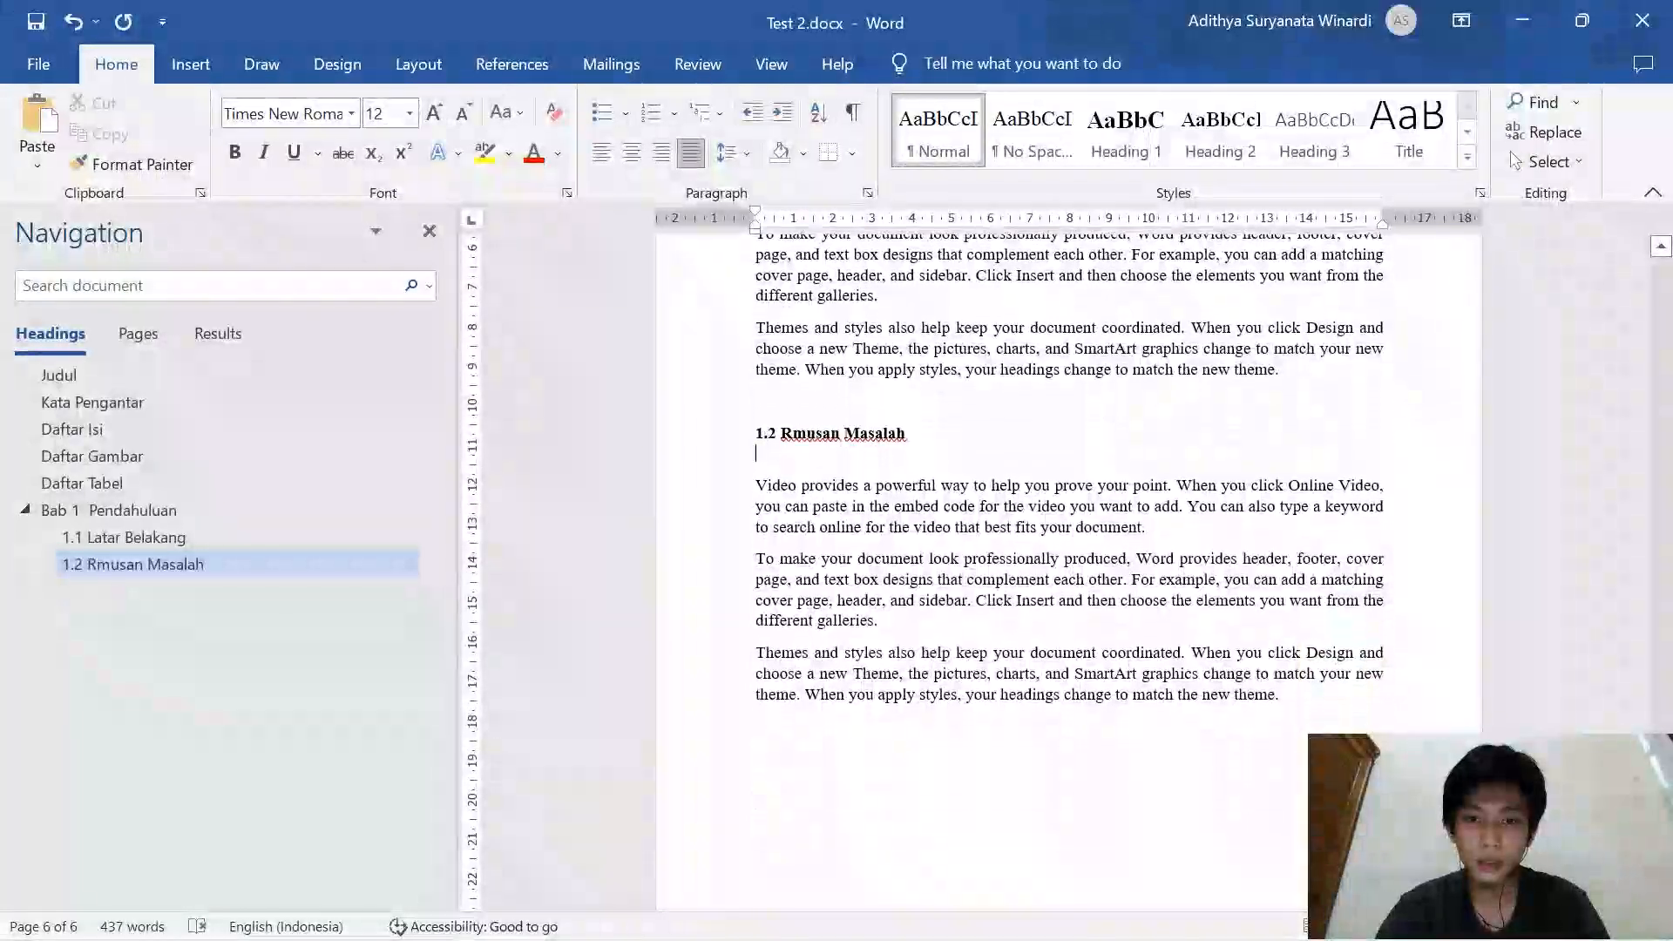
pyautogui.click(730, 152)
# Remove the space after the paragraph under 1.2 Rmusan Masalah and review Bab 1
pyautogui.click(802, 438)
pyautogui.scroll(-3, 802, 439)
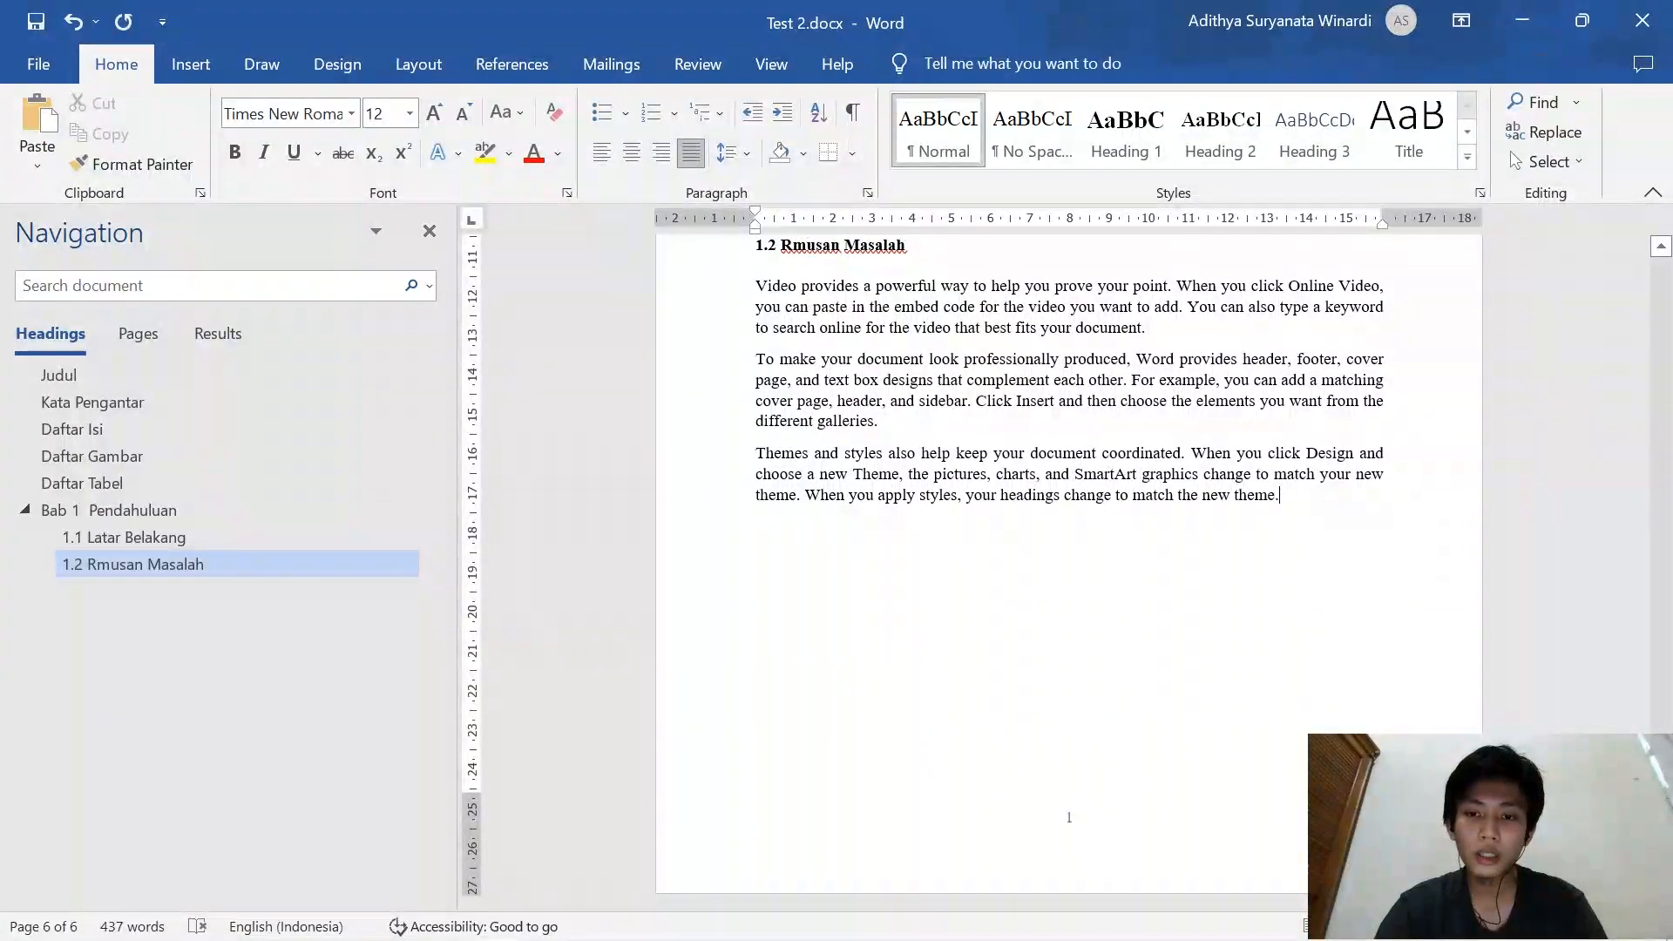
pyautogui.scroll(6, 1068, 558)
pyautogui.scroll(3, 1069, 558)
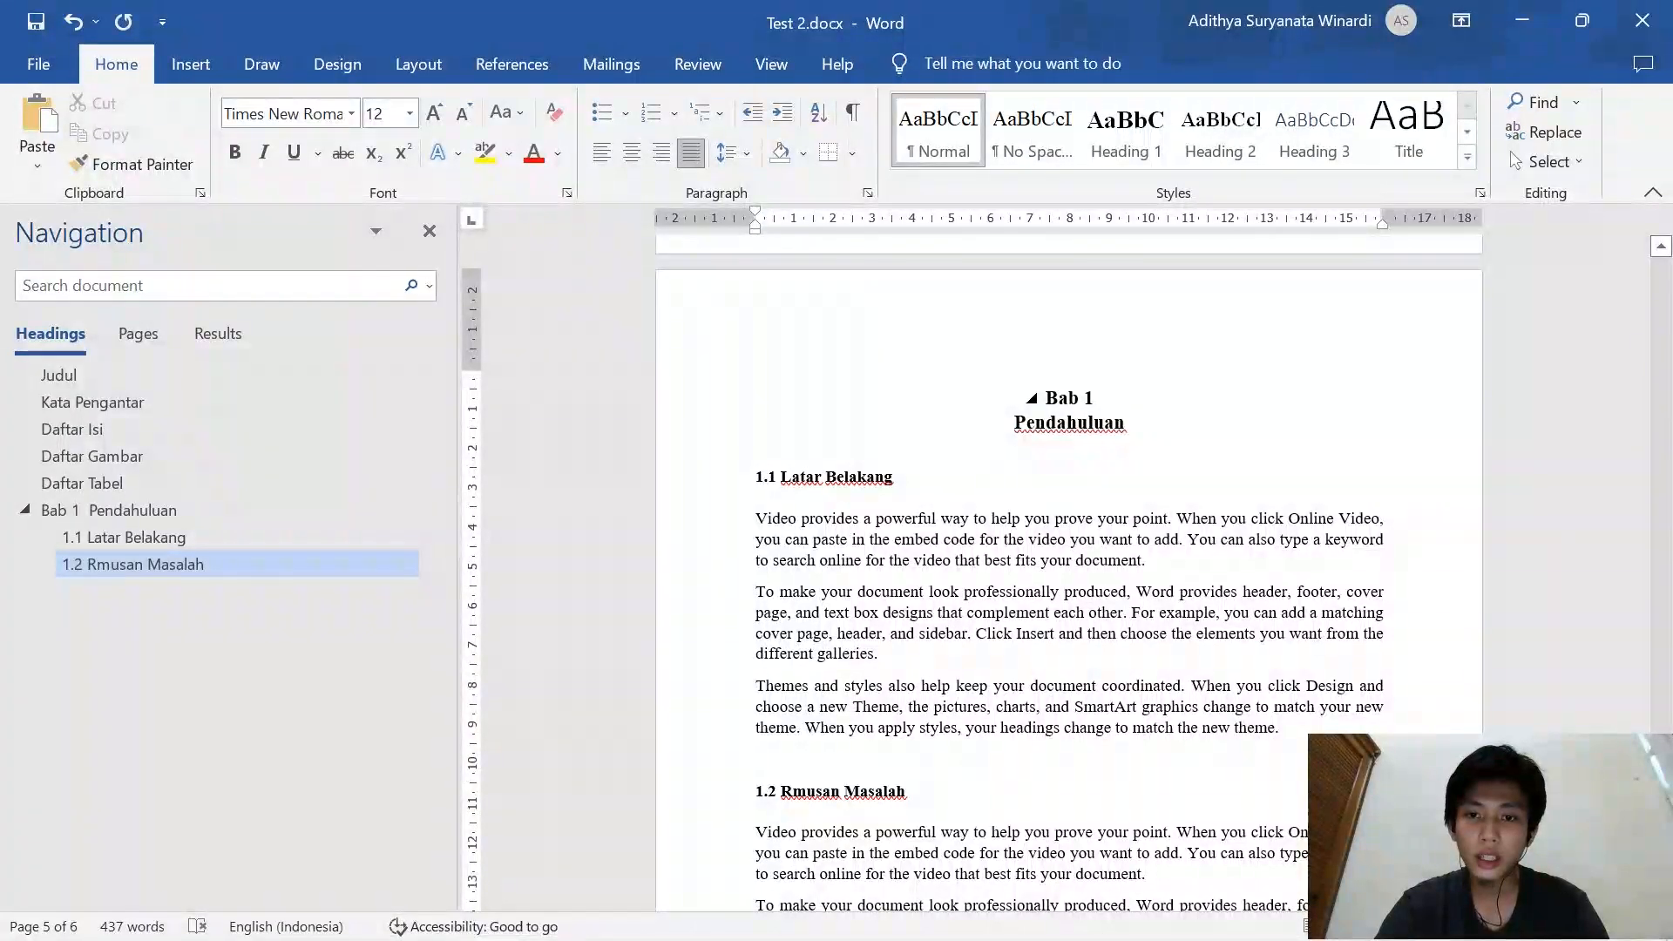
pyautogui.scroll(-3, 1068, 575)
pyautogui.scroll(3, 1068, 558)
pyautogui.scroll(-7, 1068, 558)
pyautogui.scroll(-1, 967, 918)
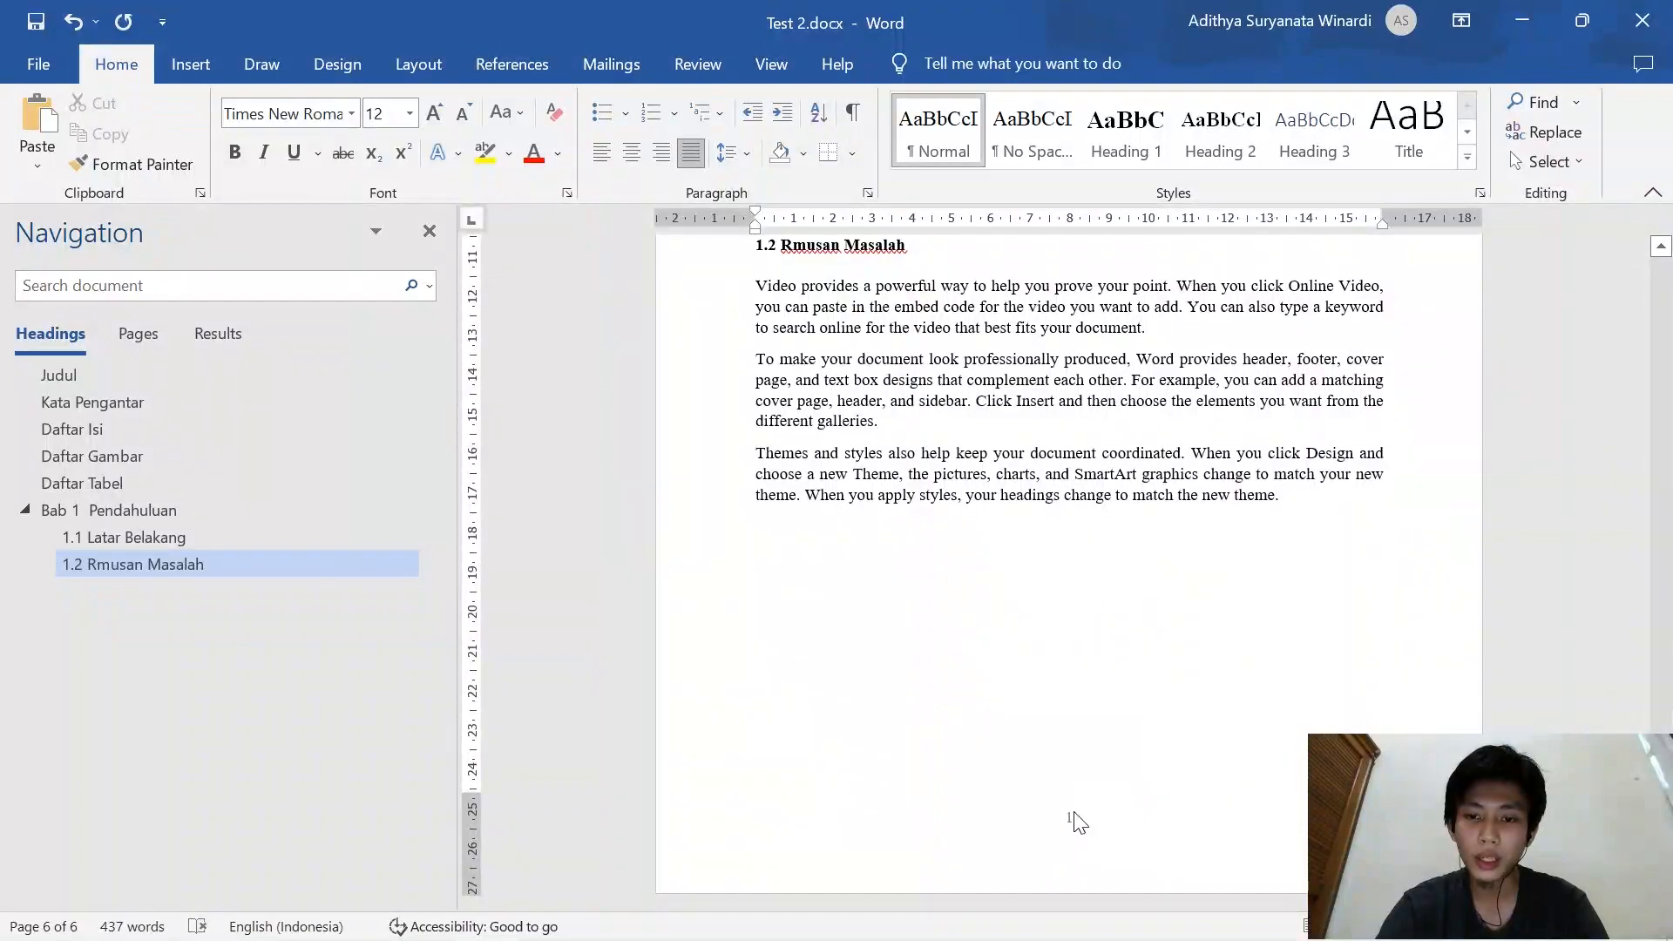
pyautogui.scroll(8, 1107, 823)
pyautogui.scroll(-6, 1107, 823)
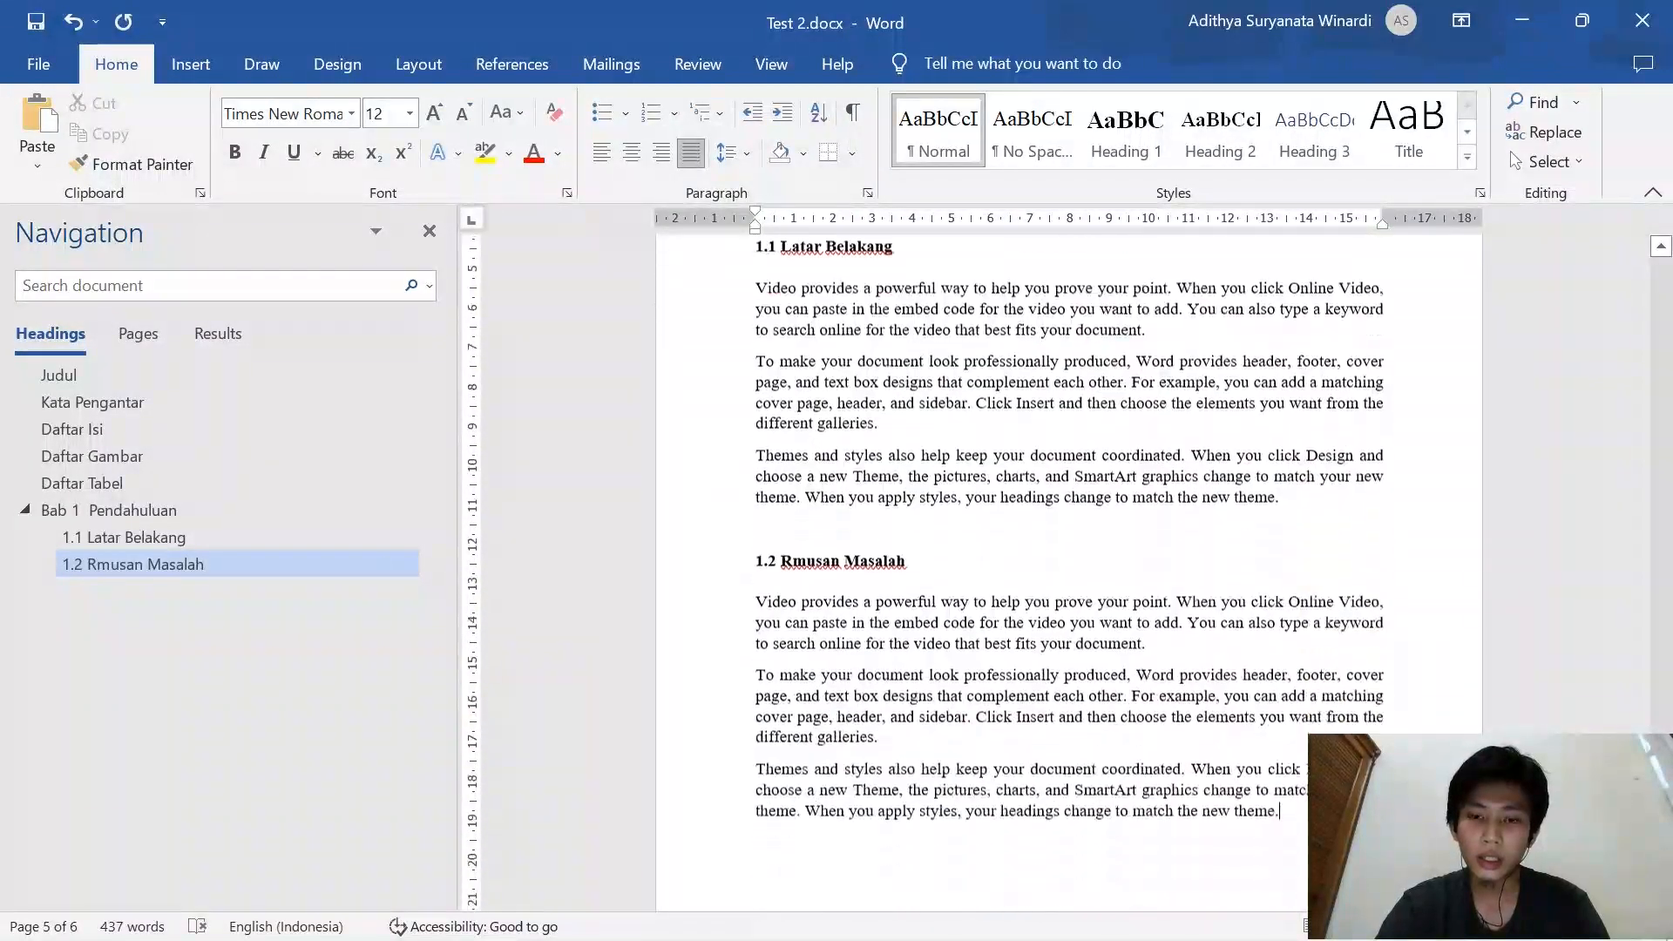
pyautogui.scroll(-3, 1074, 833)
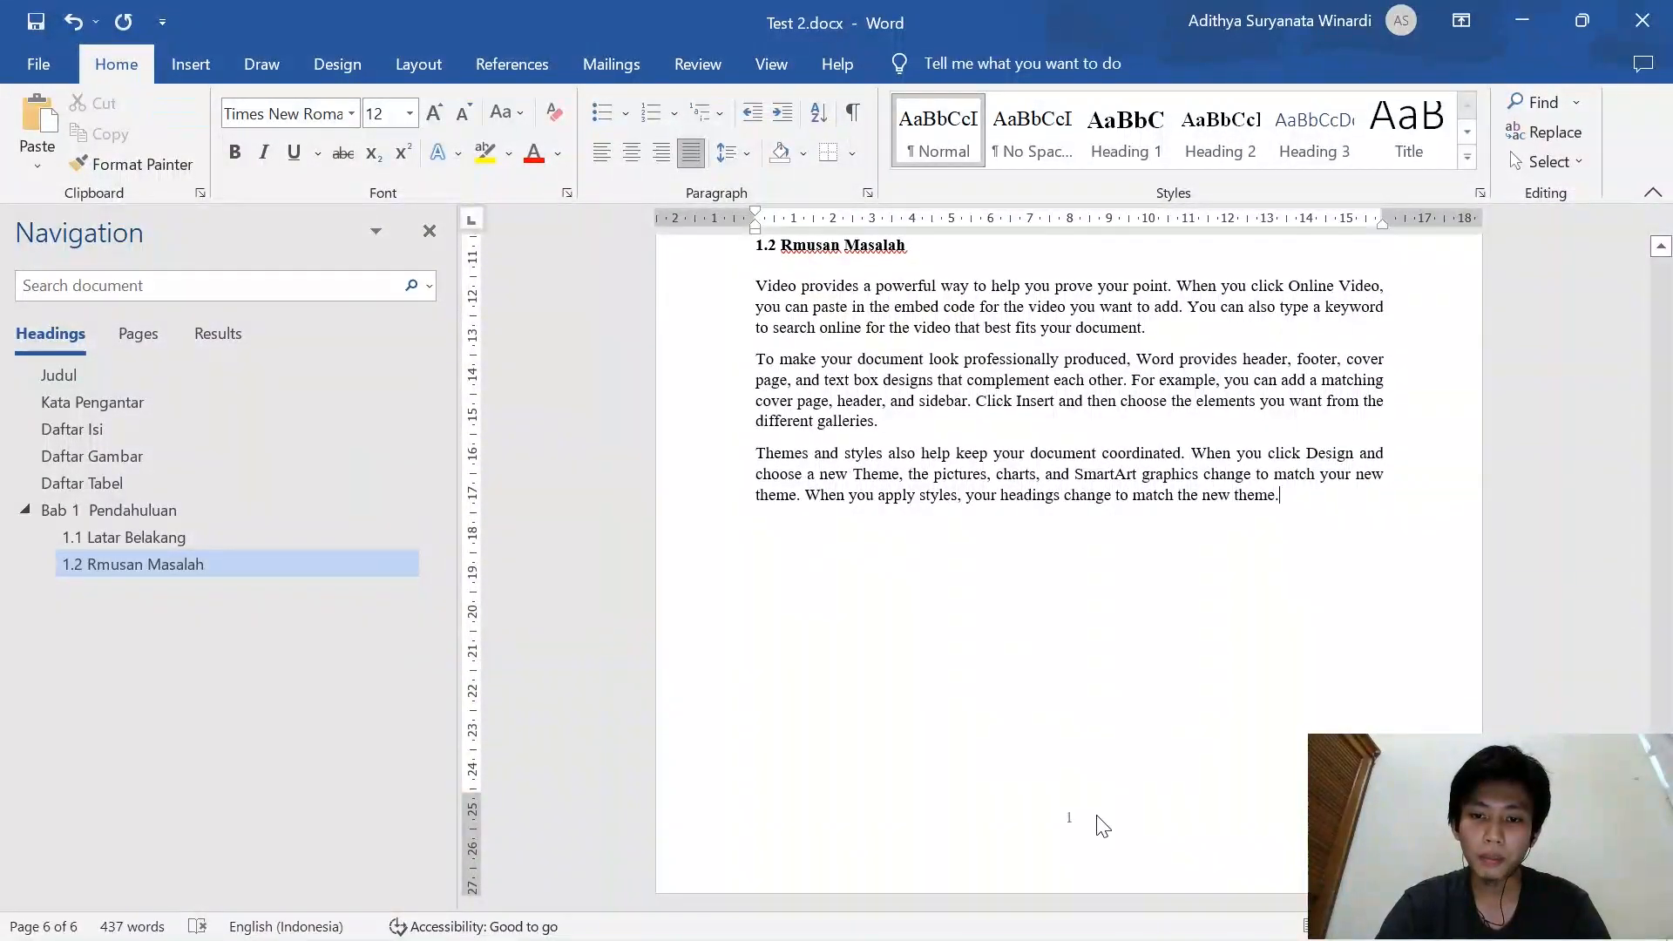
pyautogui.scroll(4, 1069, 558)
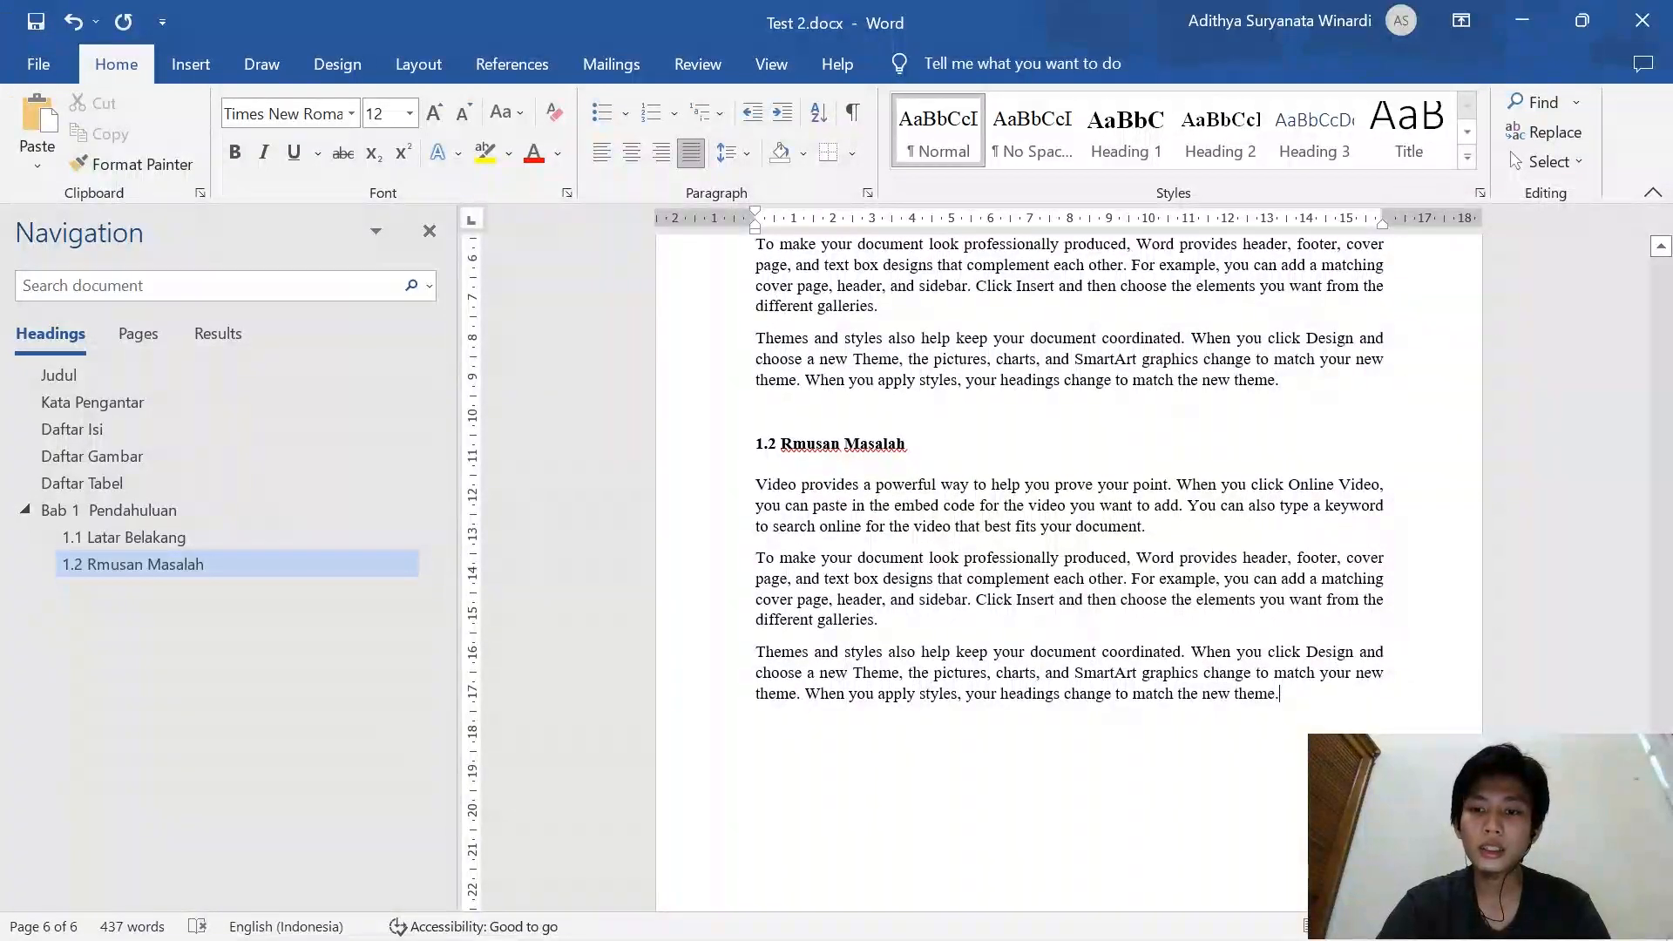
pyautogui.scroll(7, 1070, 558)
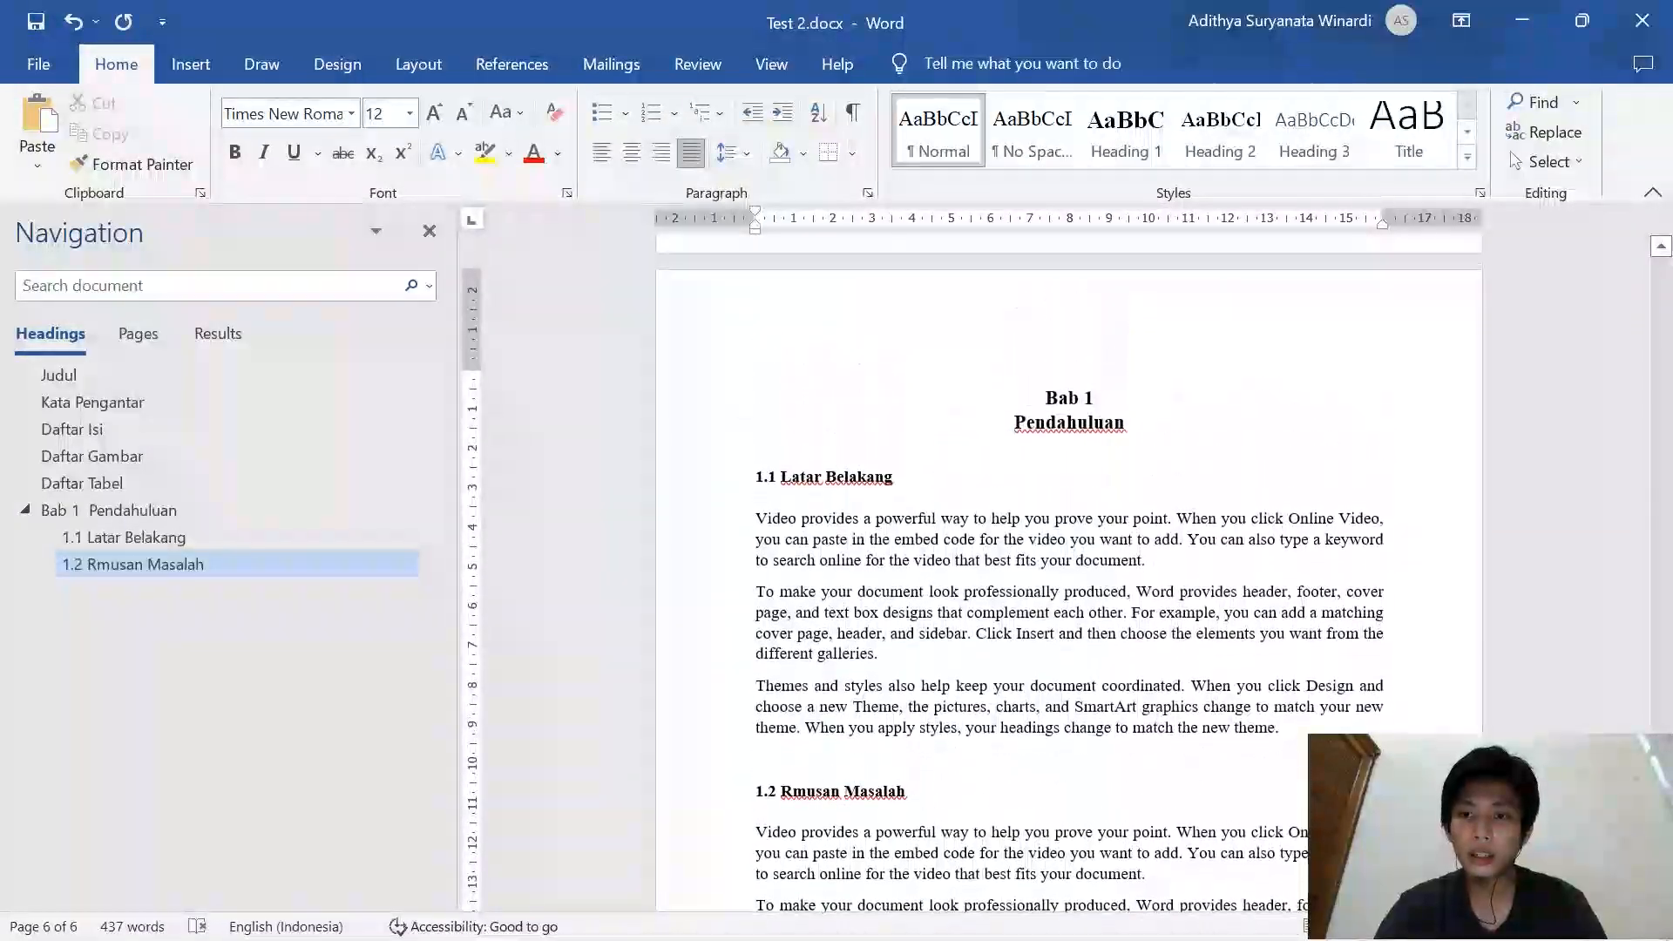
pyautogui.scroll(-9, 1070, 558)
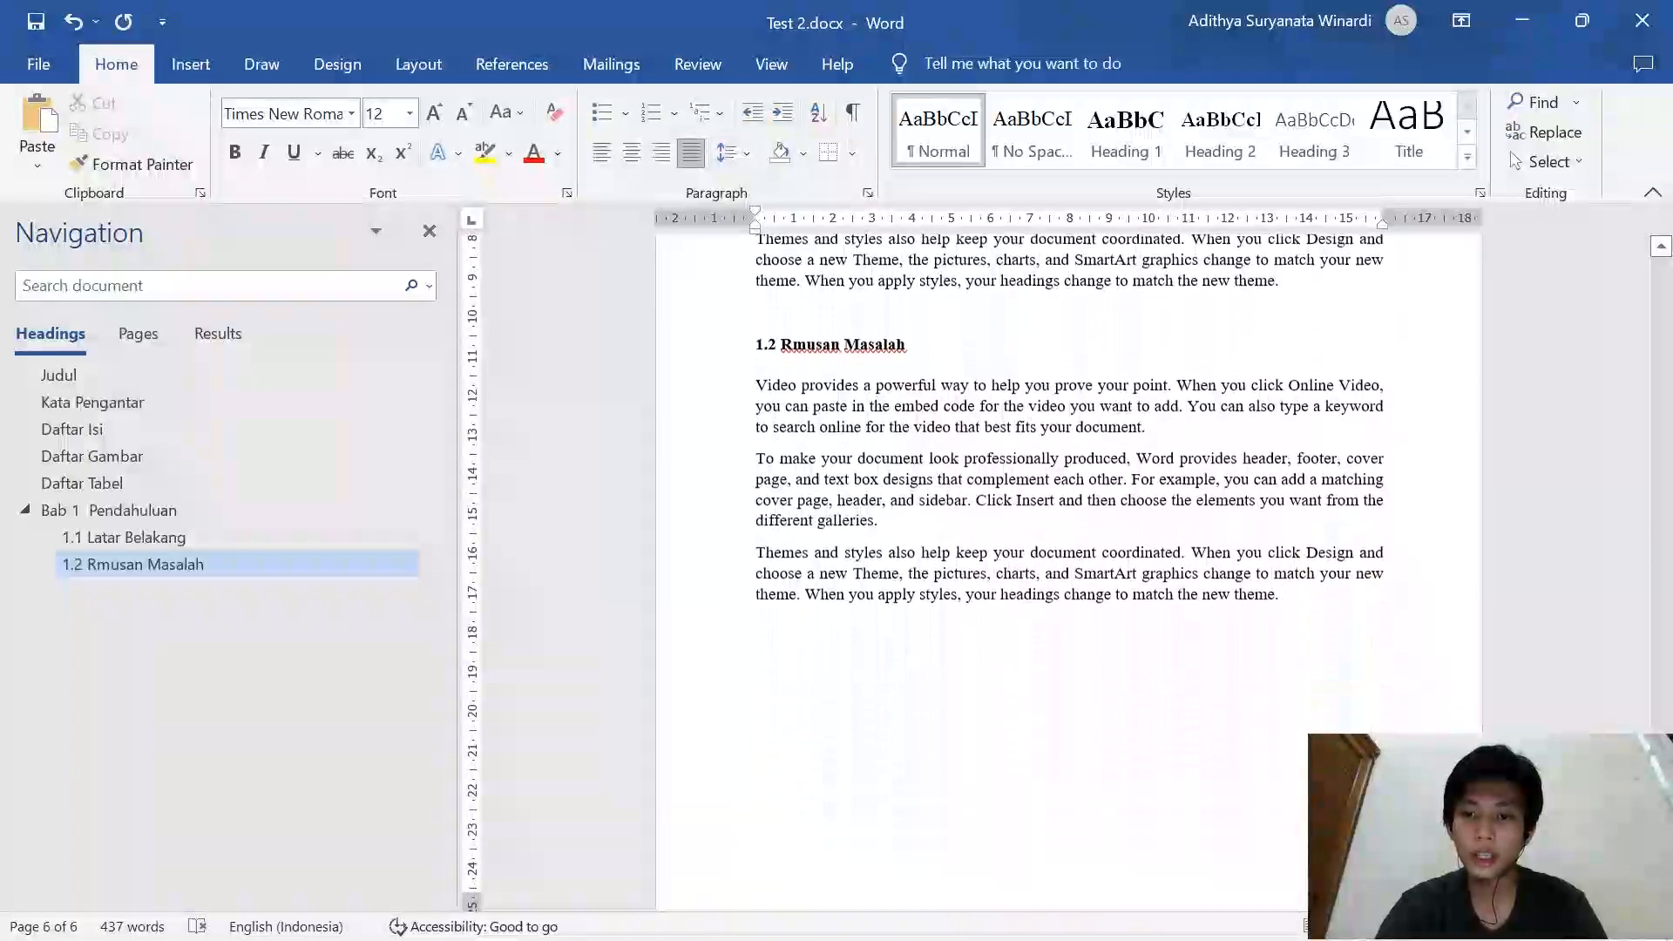
pyautogui.scroll(-2, 1069, 557)
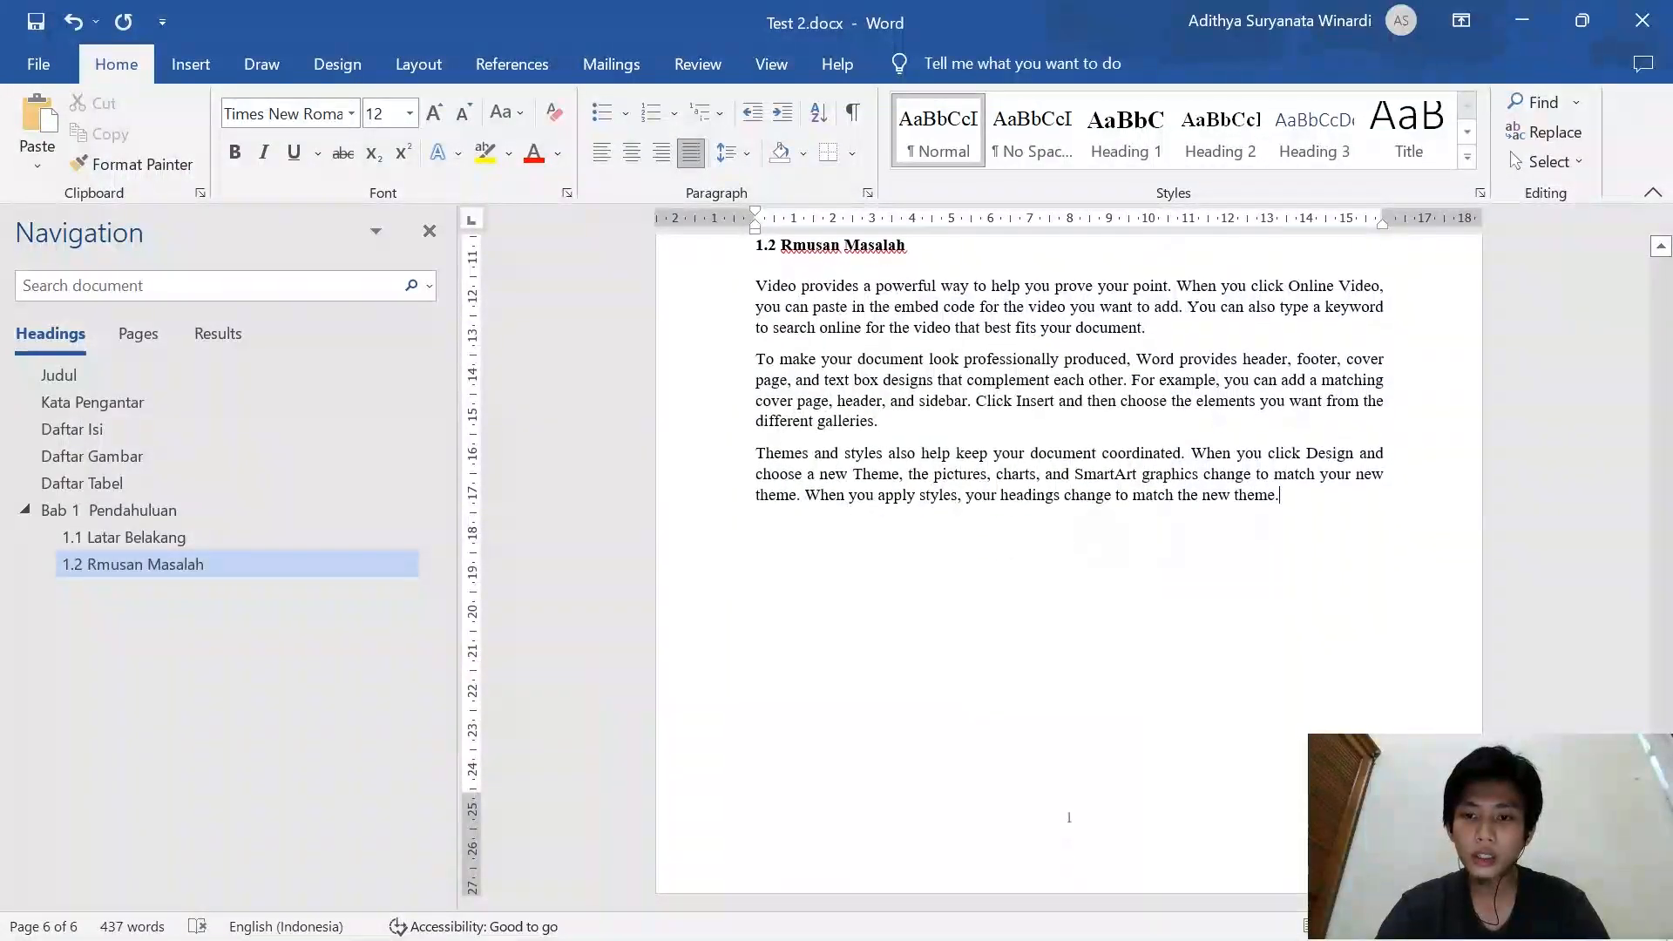
# Insert a Next Page section break after the 1.2 Rmusan Masalah text
pyautogui.click(417, 64)
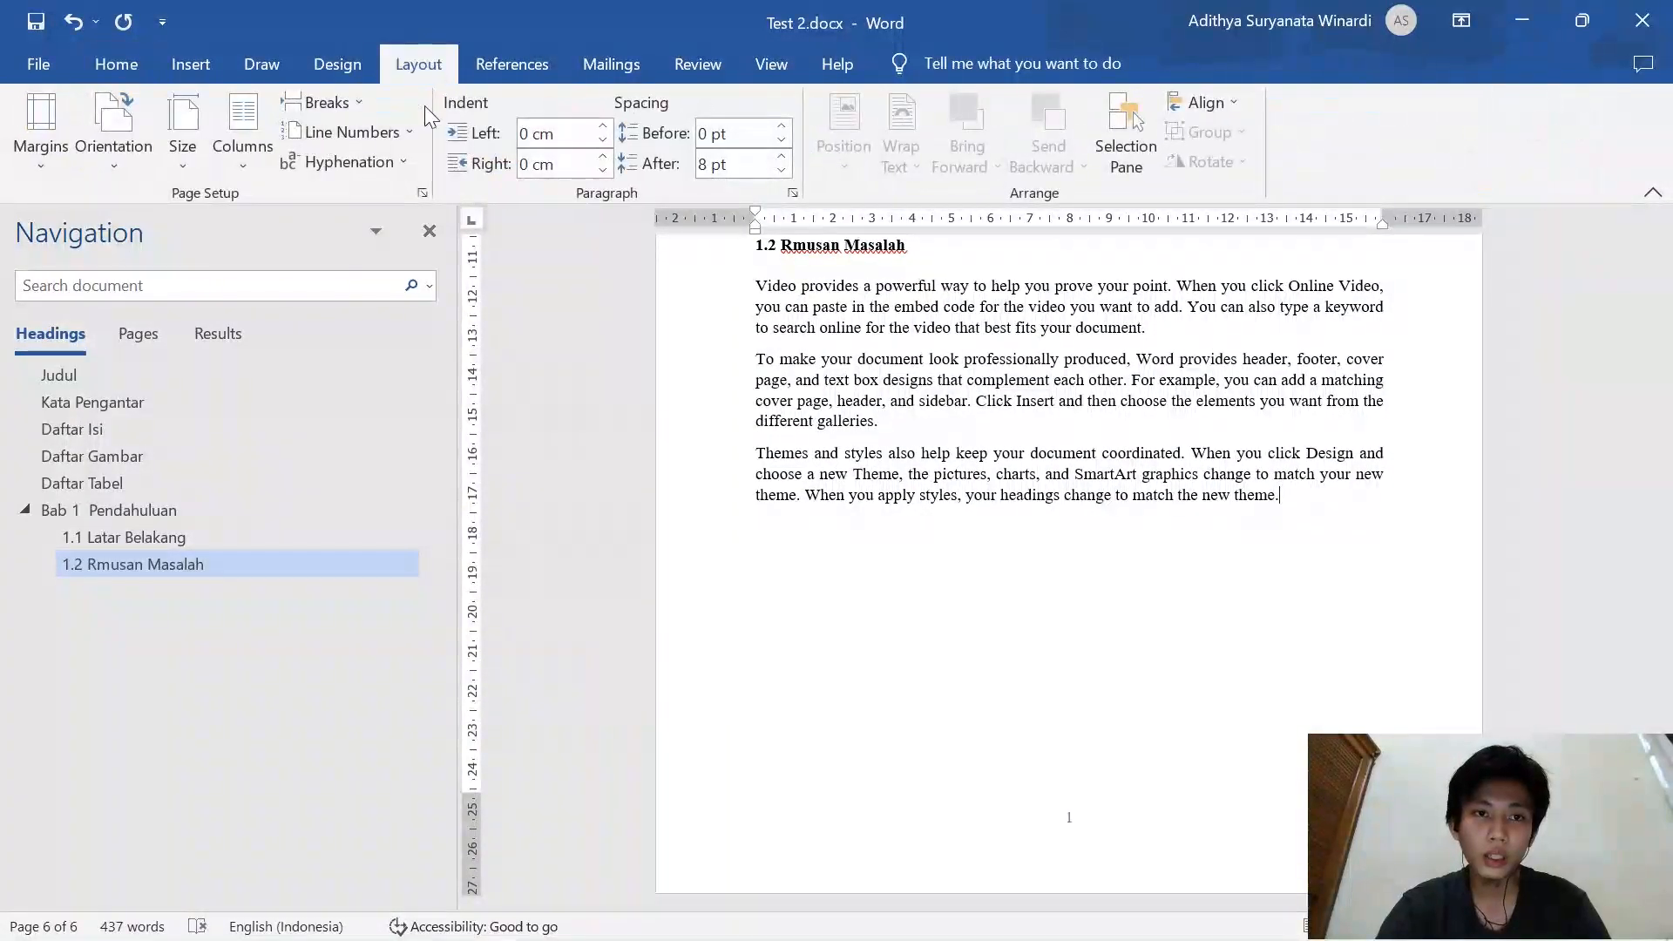
pyautogui.click(349, 106)
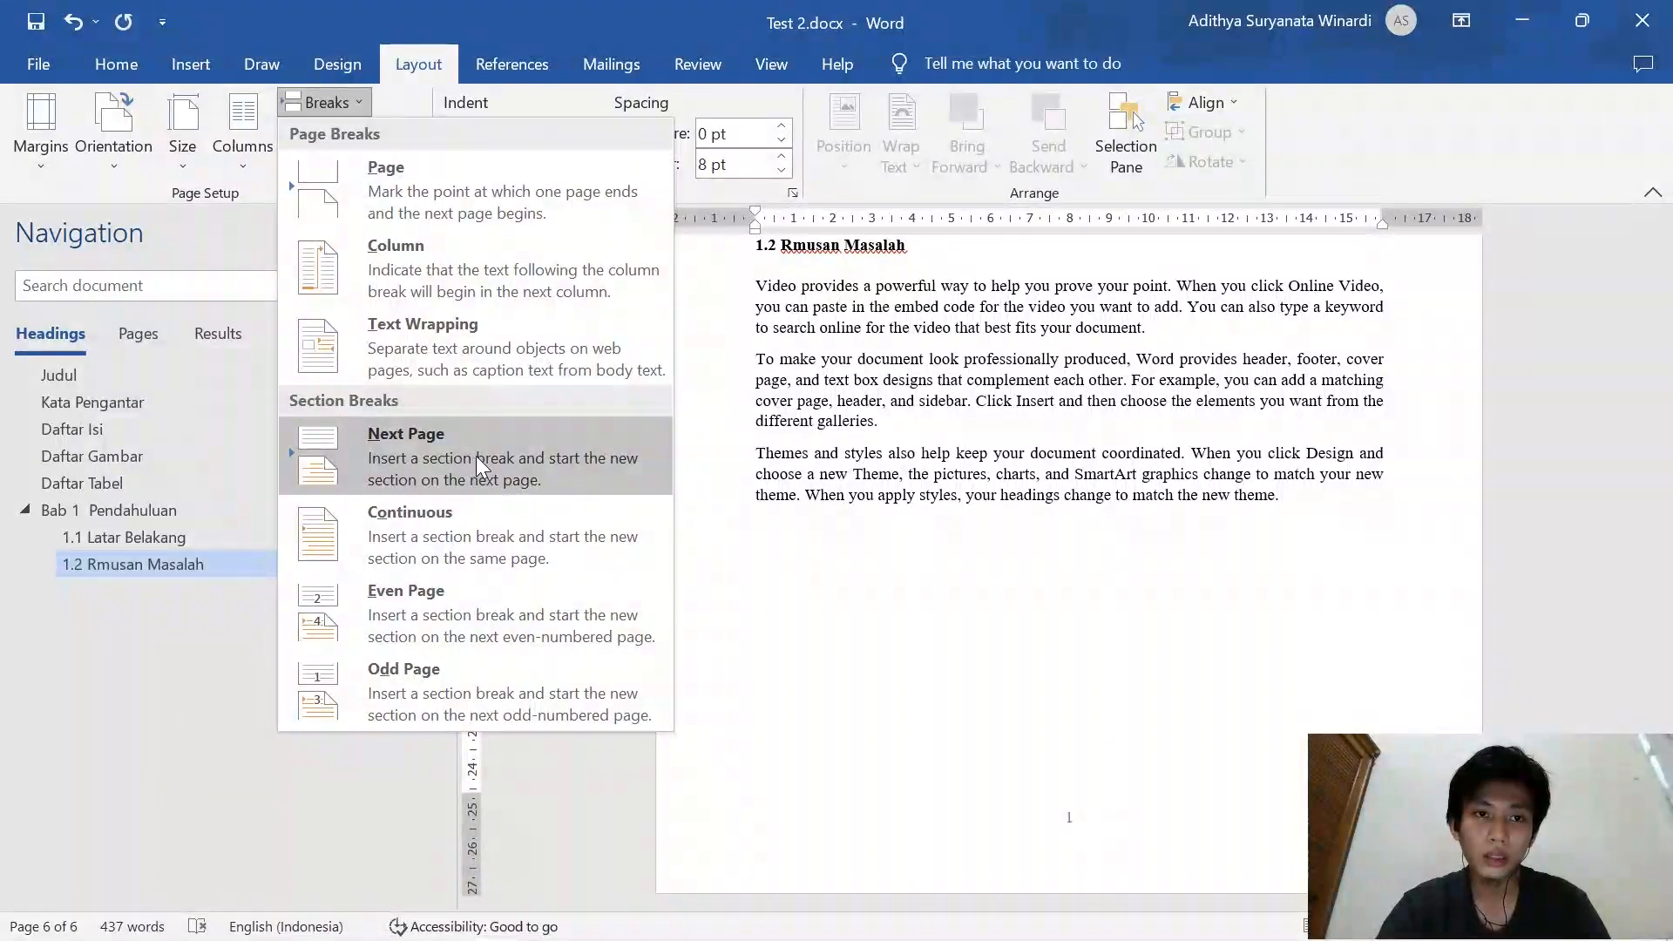
pyautogui.click(483, 455)
pyautogui.scroll(7, 1001, 549)
pyautogui.scroll(3, 998, 597)
pyautogui.scroll(-6, 989, 589)
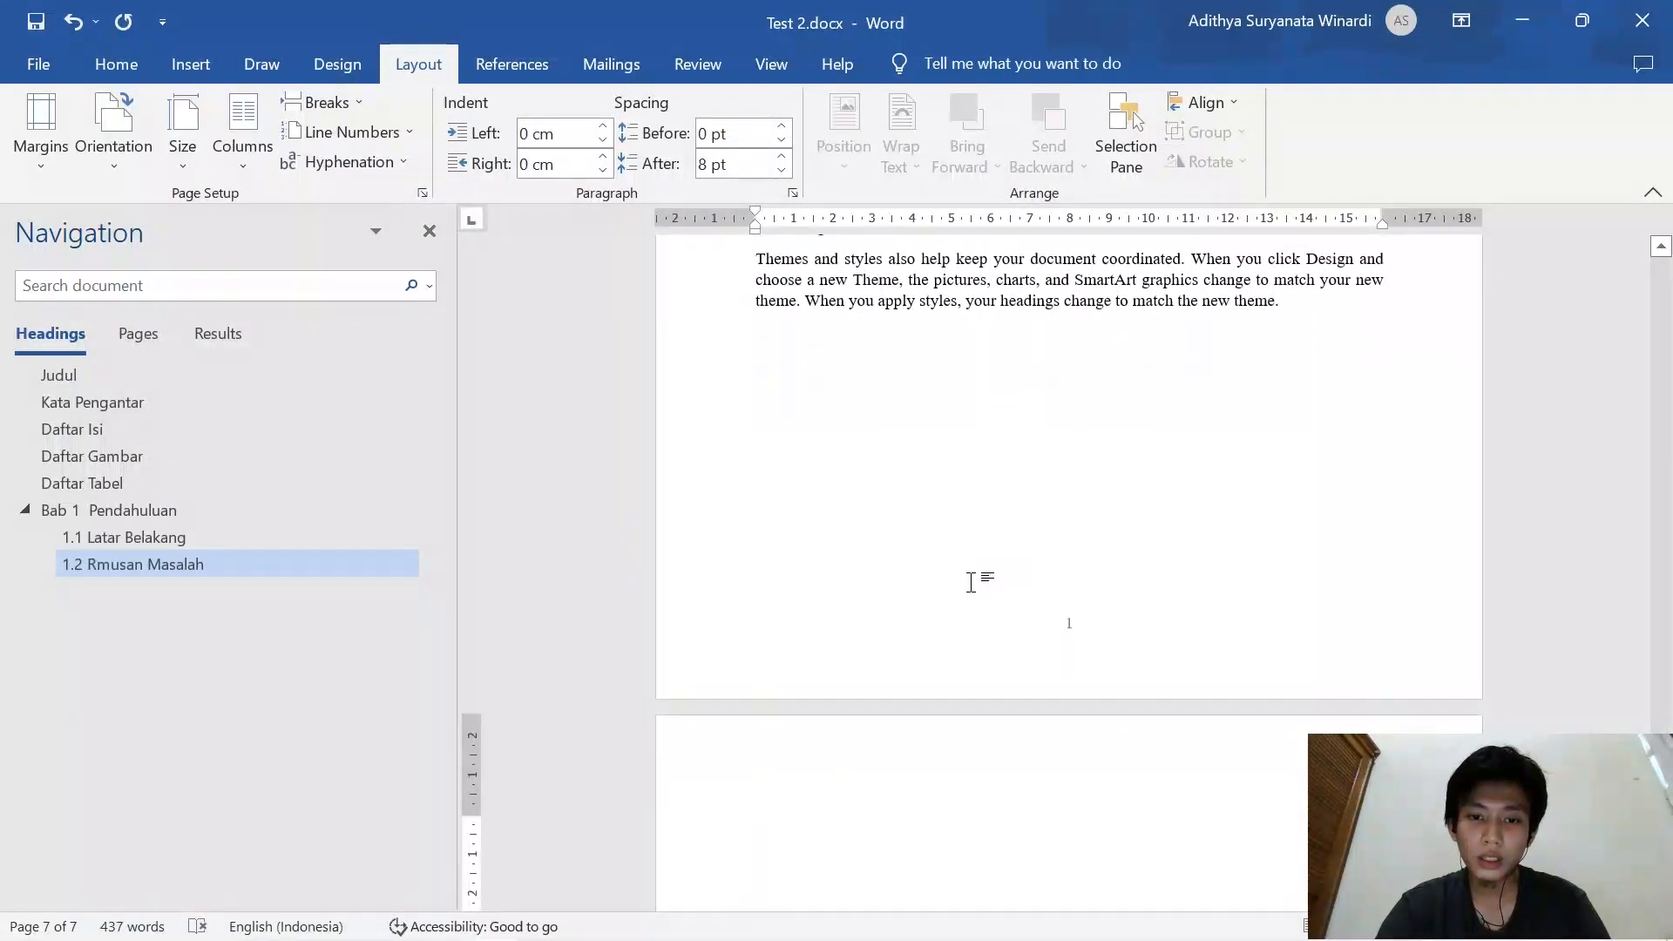
pyautogui.scroll(5, 883, 514)
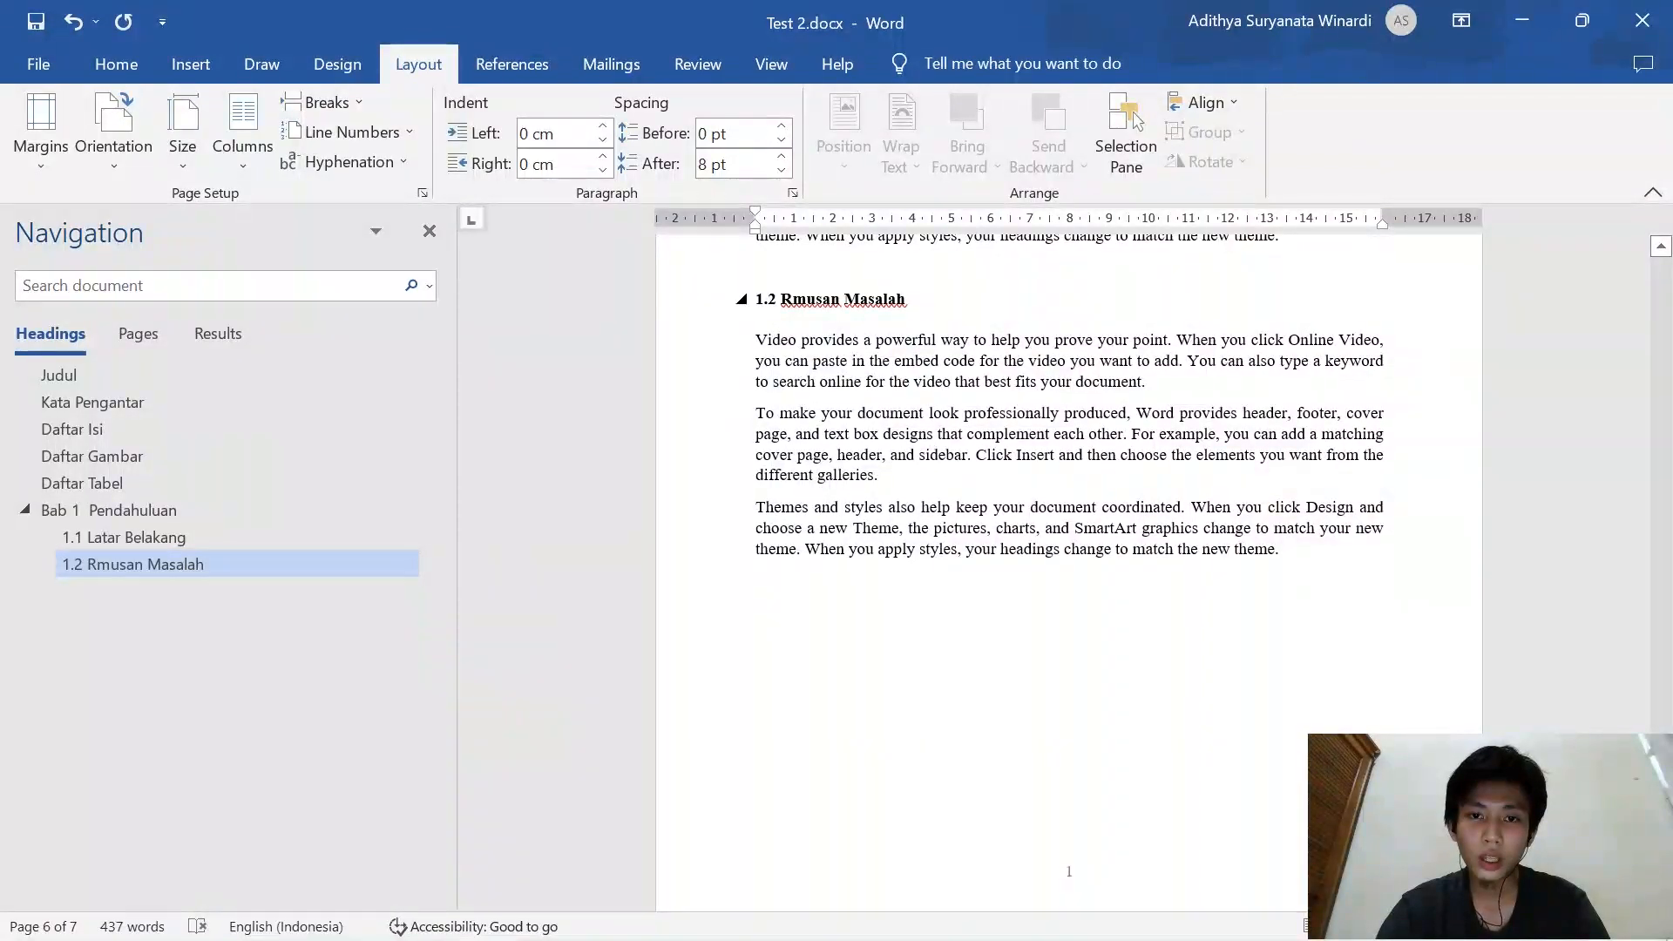
pyautogui.scroll(-8, 669, 329)
pyautogui.scroll(1, 669, 329)
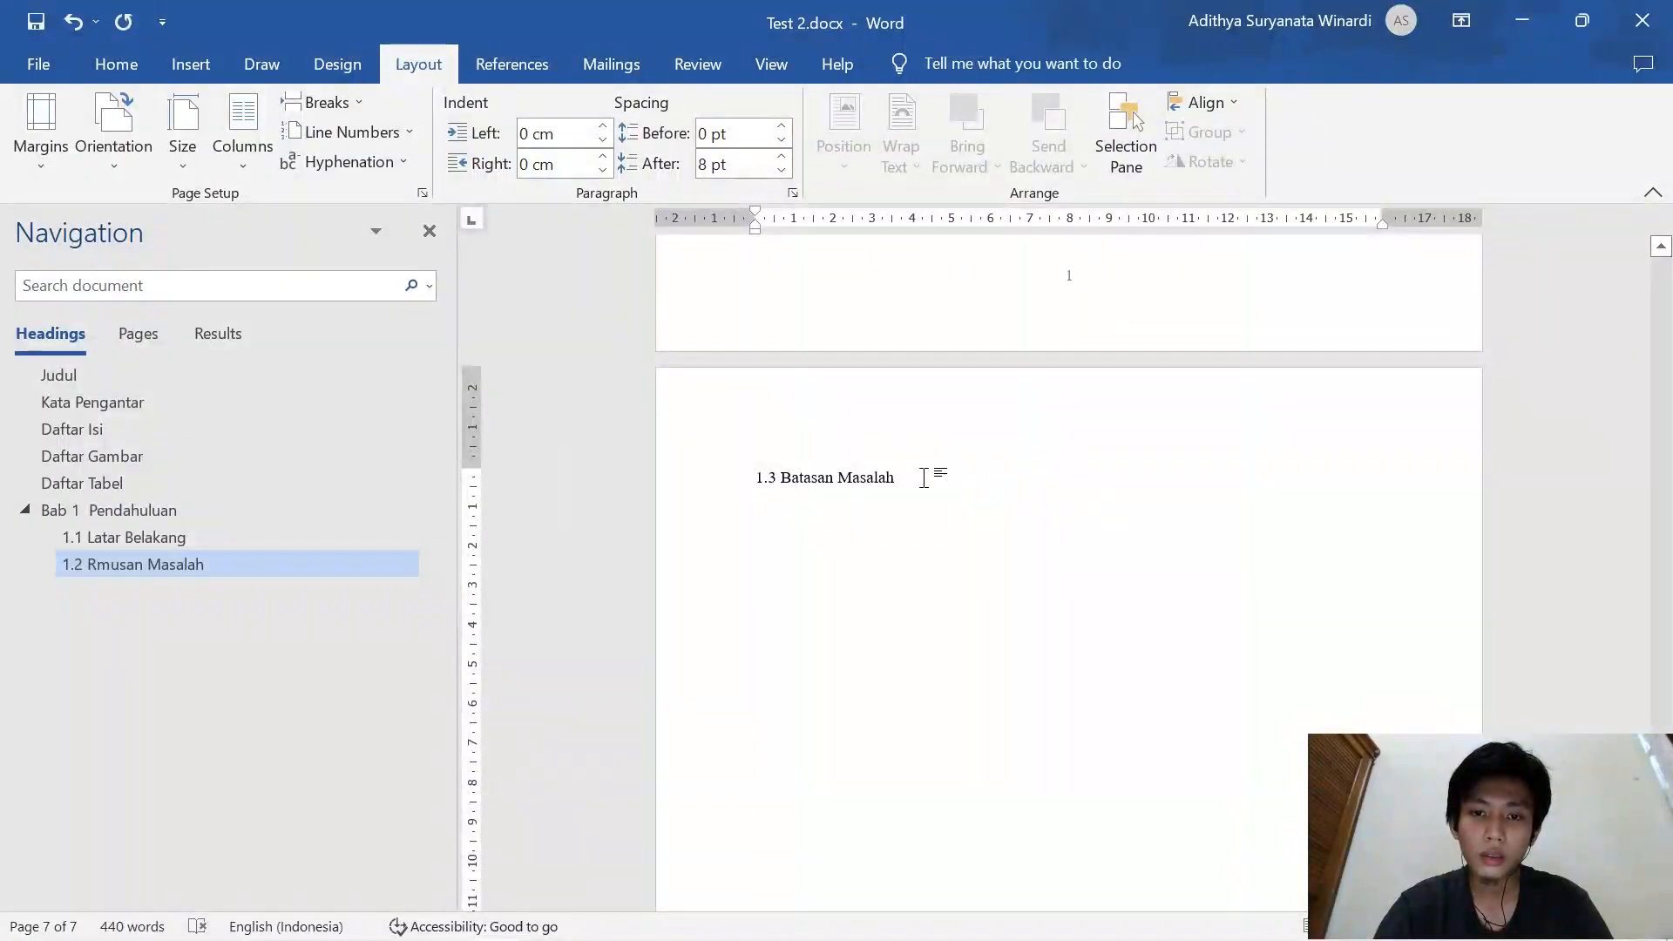
# Make '1.3 Batasan Masalah' a Heading 2 and delete the leftover 1.4 line
pyautogui.moveTo(948, 471); pyautogui.dragTo(691, 489)
pyautogui.click(86, 66)
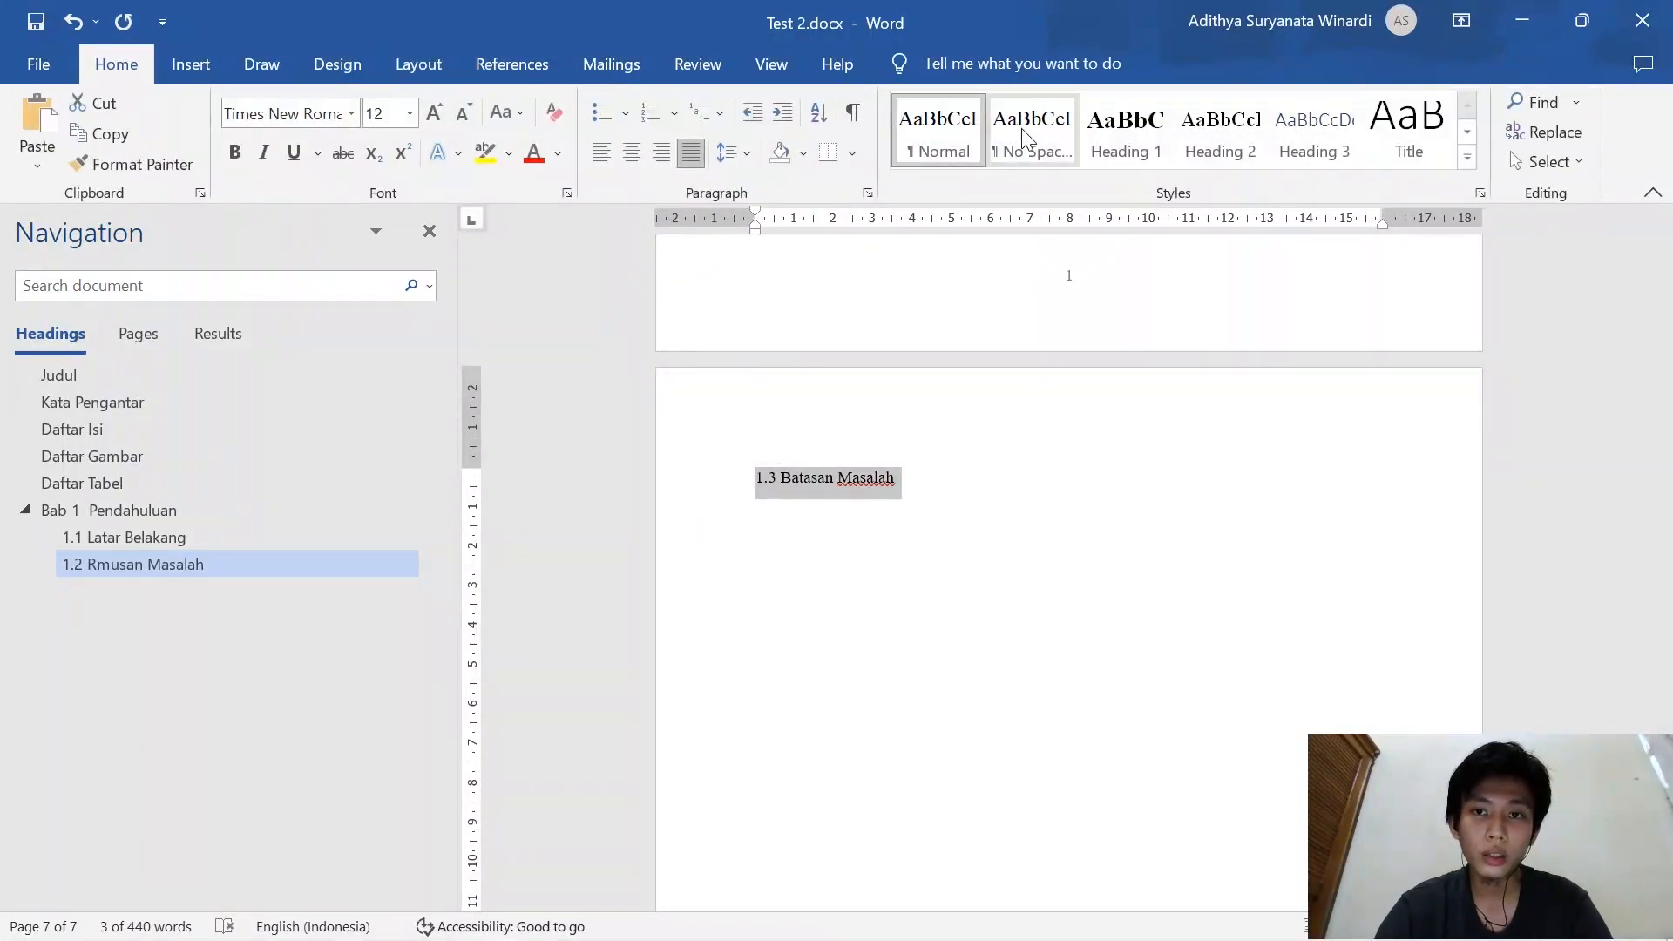
pyautogui.click(1220, 131)
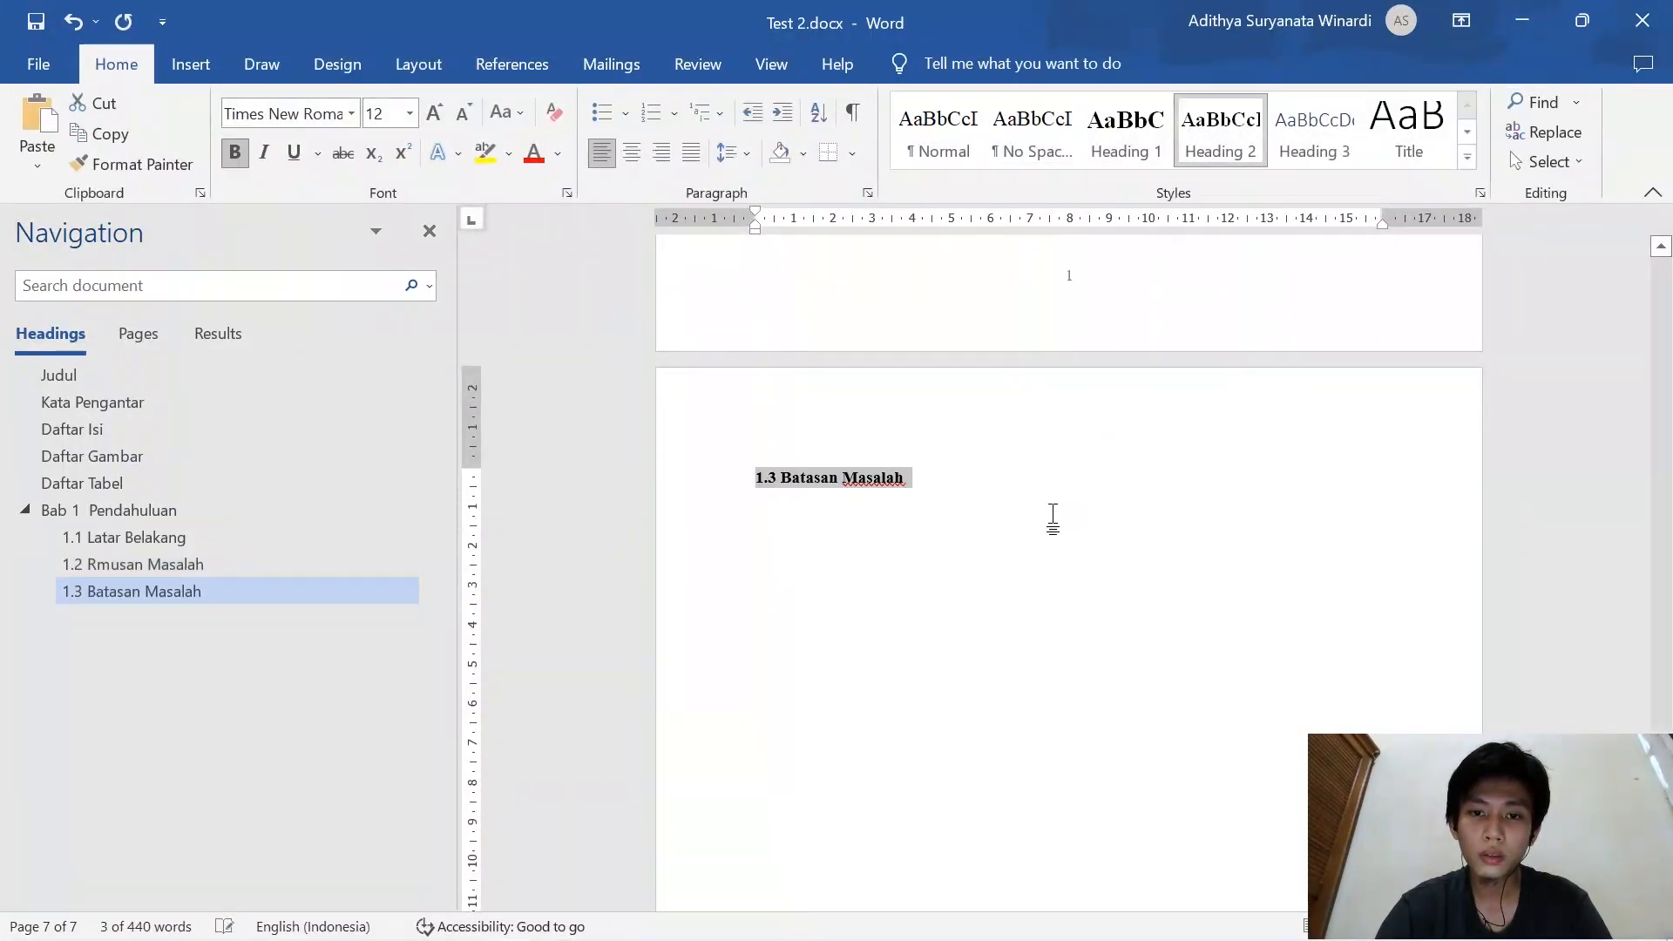
pyautogui.click(952, 479)
pyautogui.press('BackSpace')
pyautogui.press('BackSpace')
pyautogui.press('BackSpace')
pyautogui.press('BackSpace')
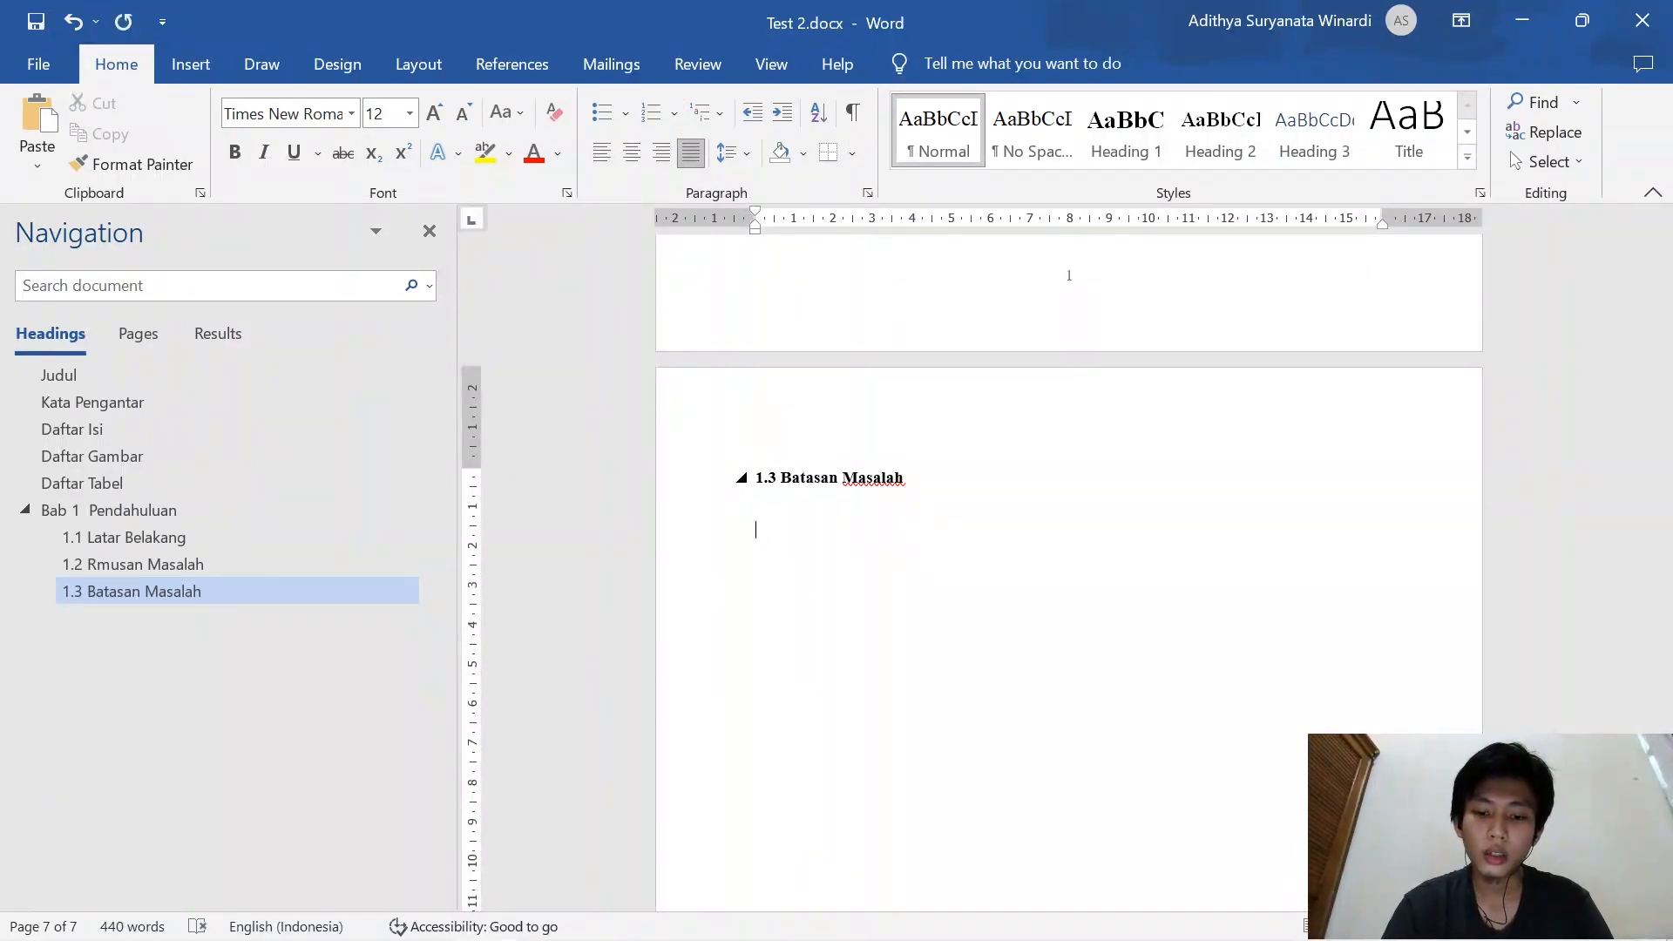
# Generate sample paragraphs with =rand() and remove the space after paragraphs
pyautogui.write('=rand()')
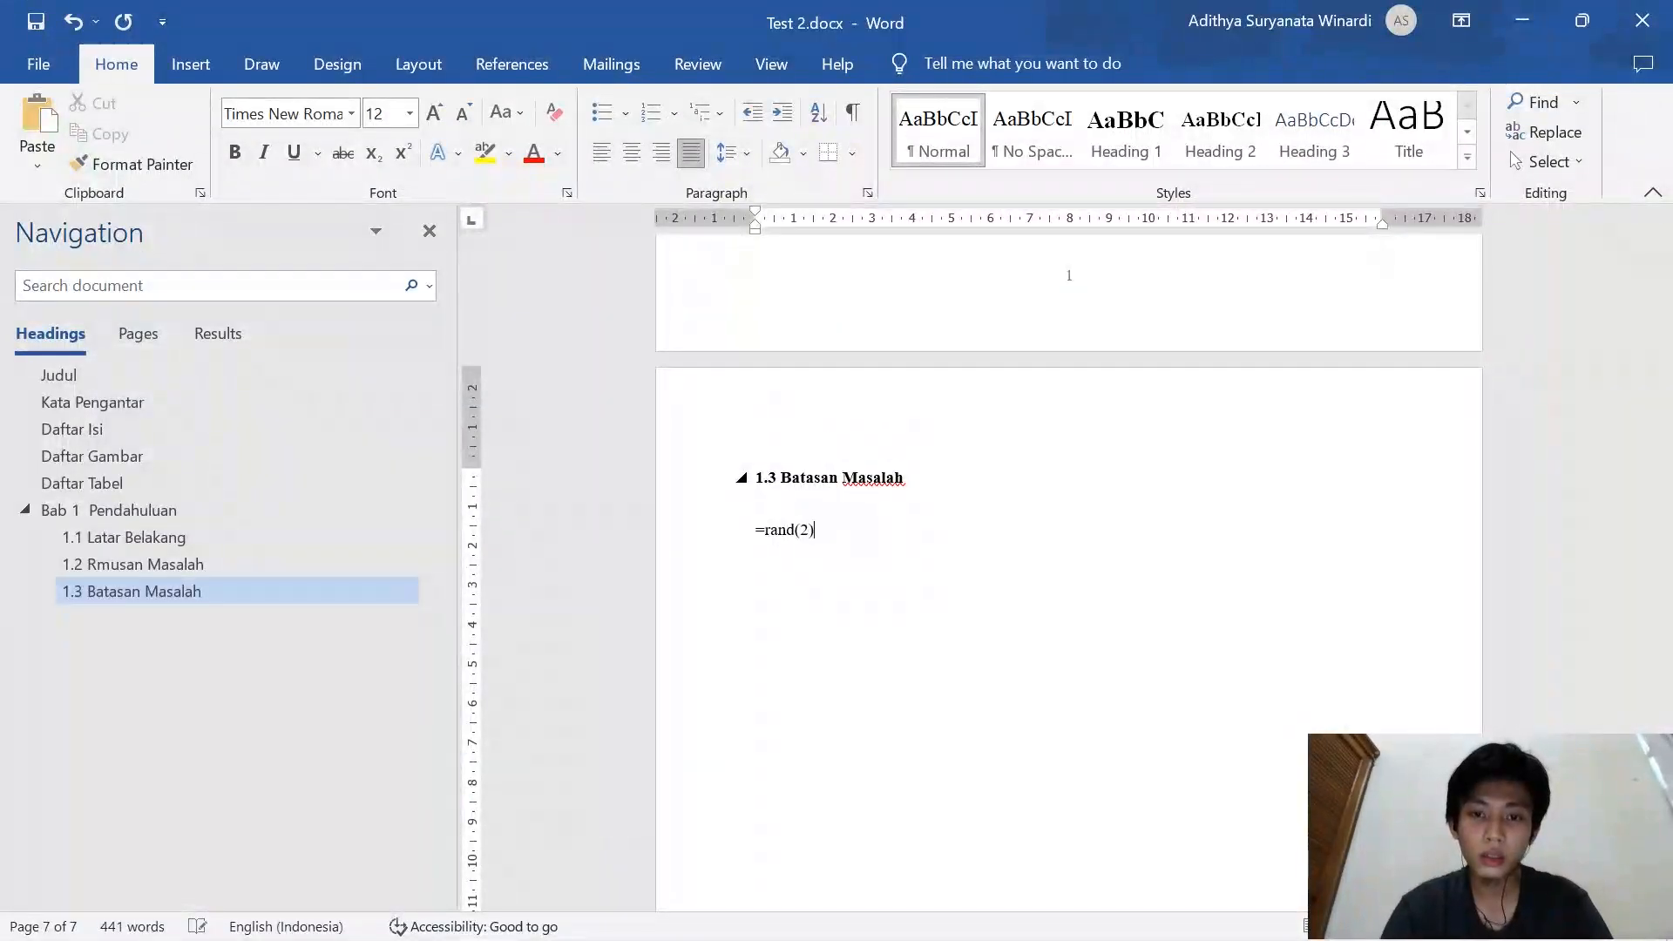
pyautogui.press('Return')
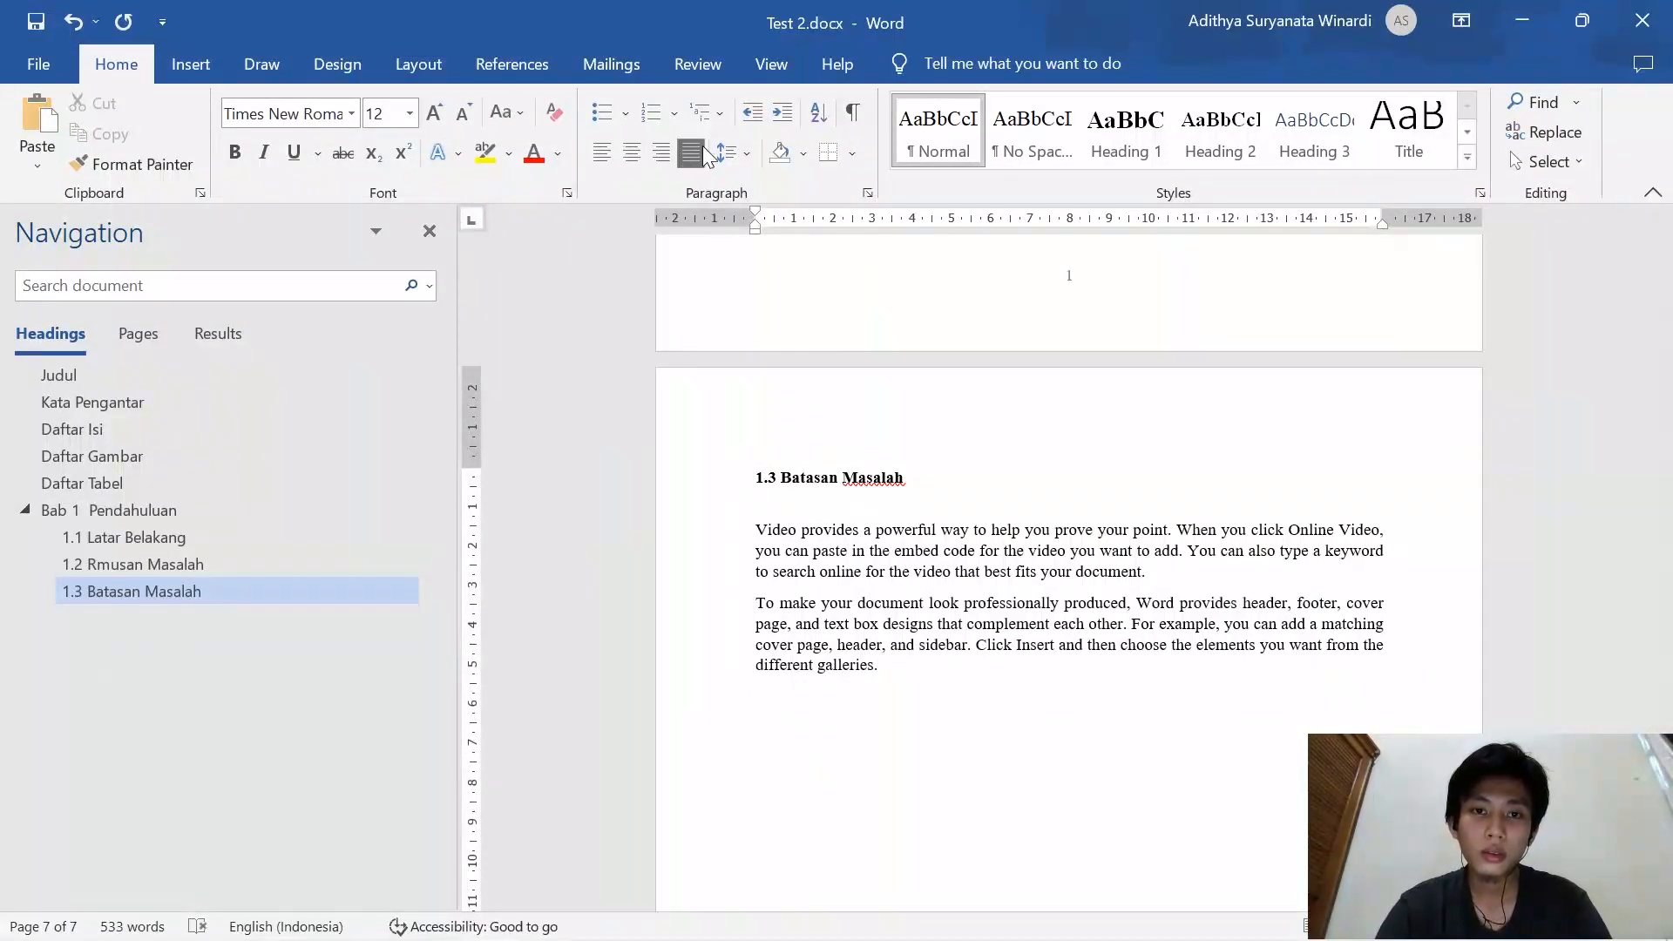
pyautogui.click(729, 152)
pyautogui.click(802, 445)
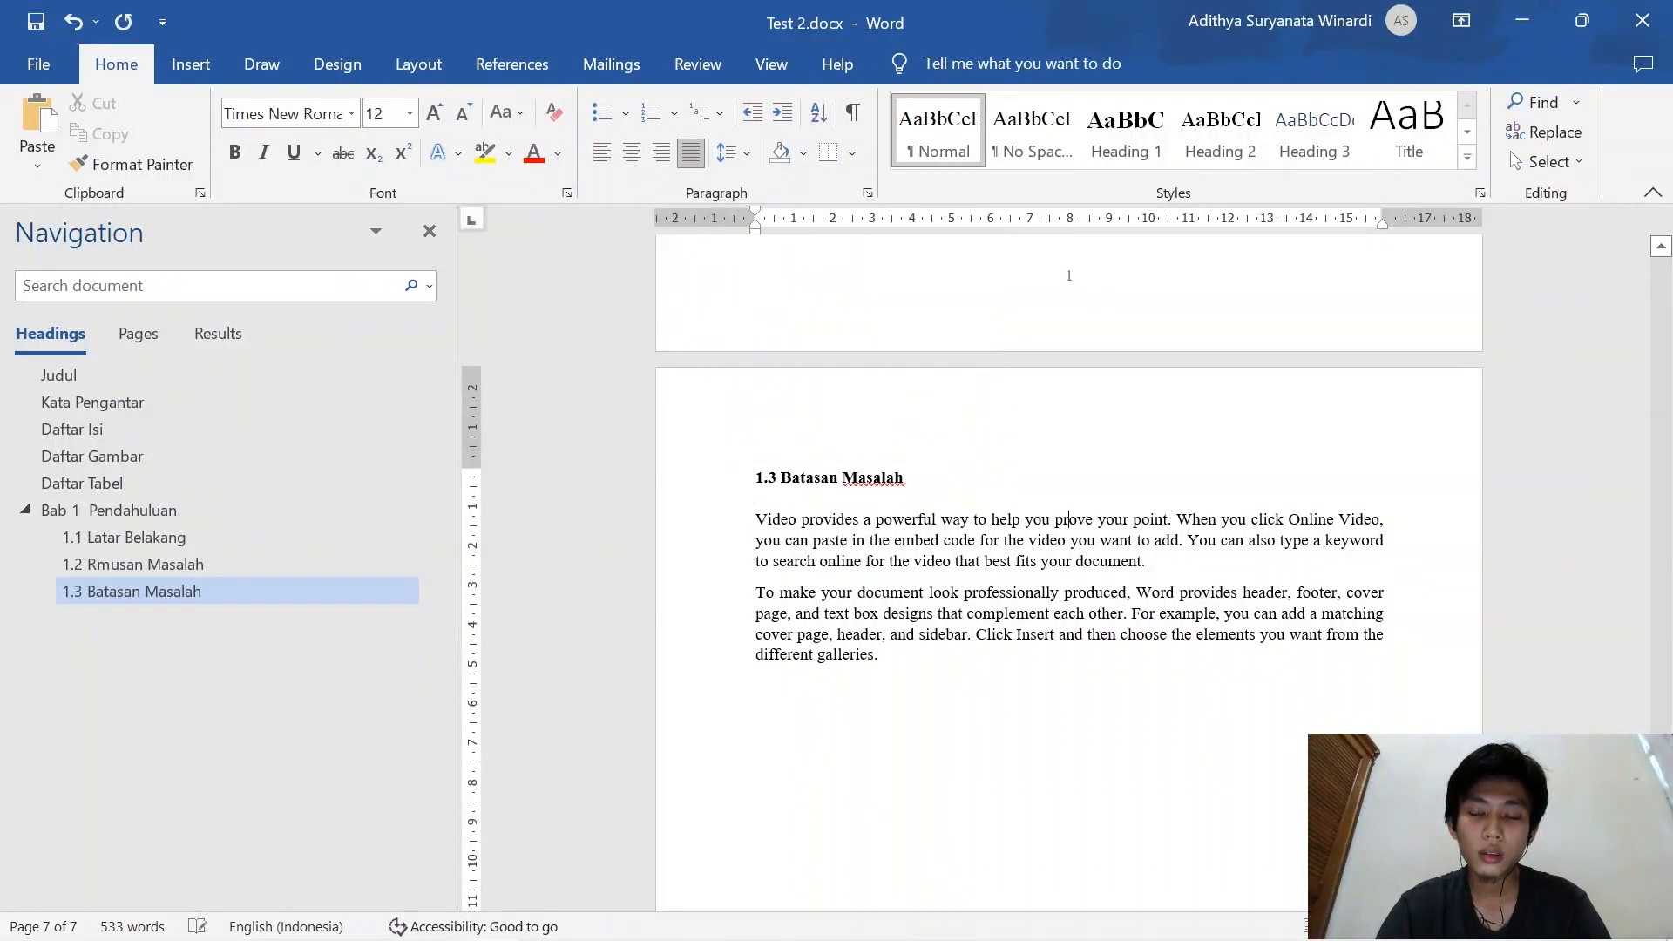
pyautogui.scroll(6, 1221, 474)
pyautogui.scroll(-4, 1224, 459)
pyautogui.scroll(-4, 1068, 440)
pyautogui.scroll(8, 1069, 418)
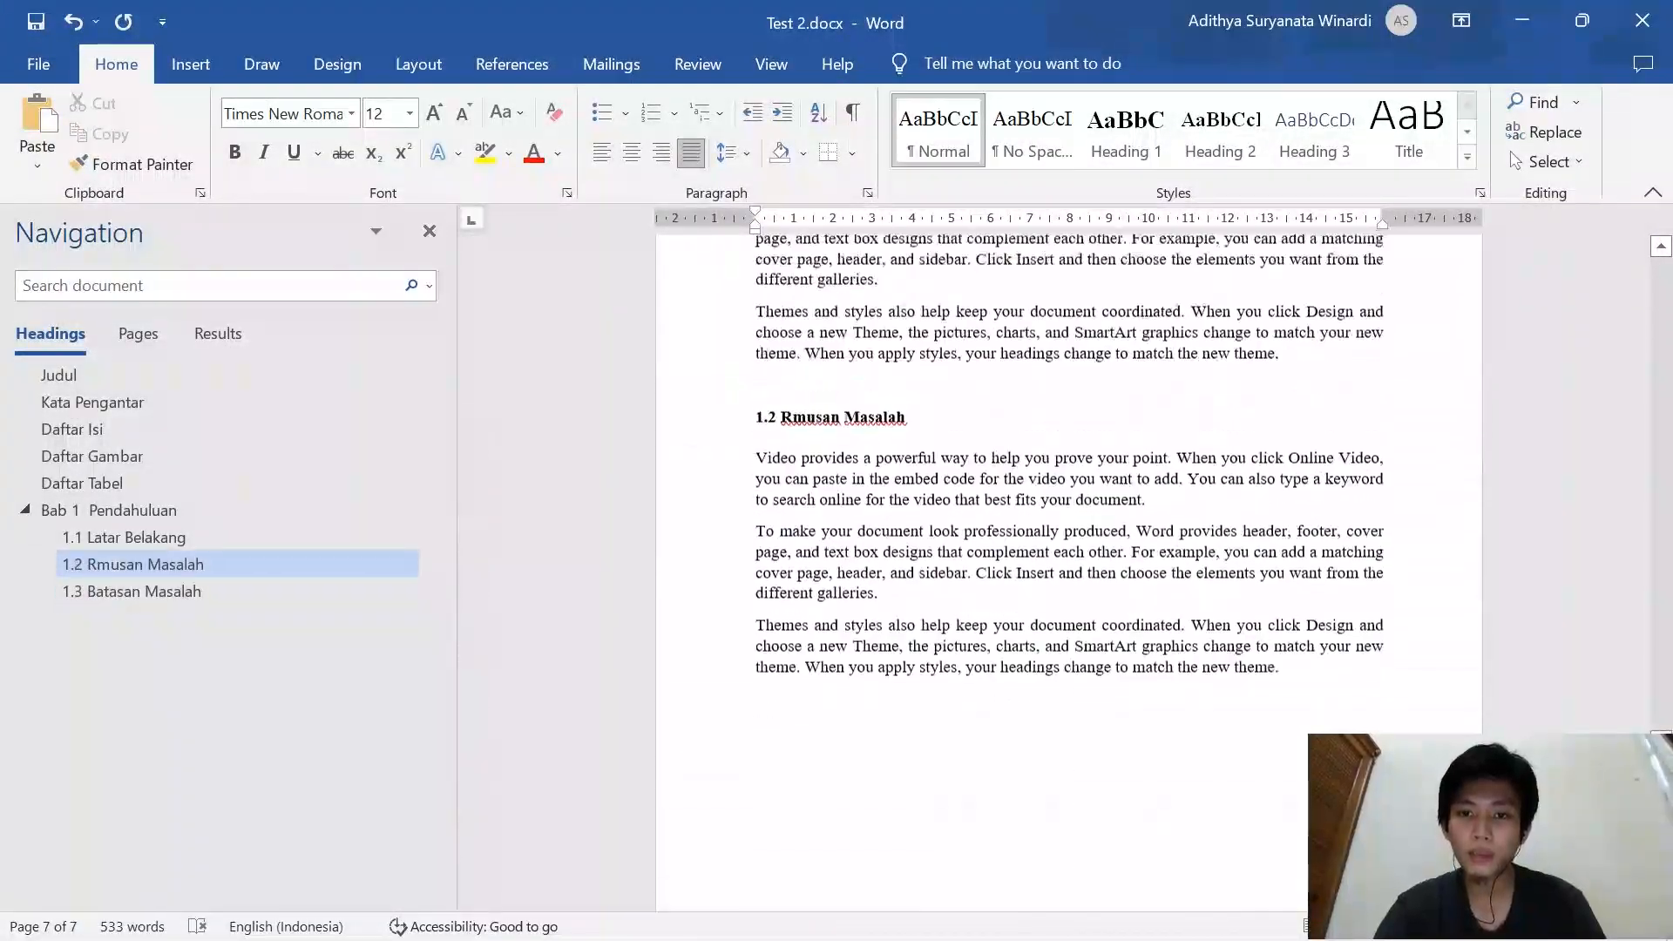
pyautogui.scroll(-12, 1146, 496)
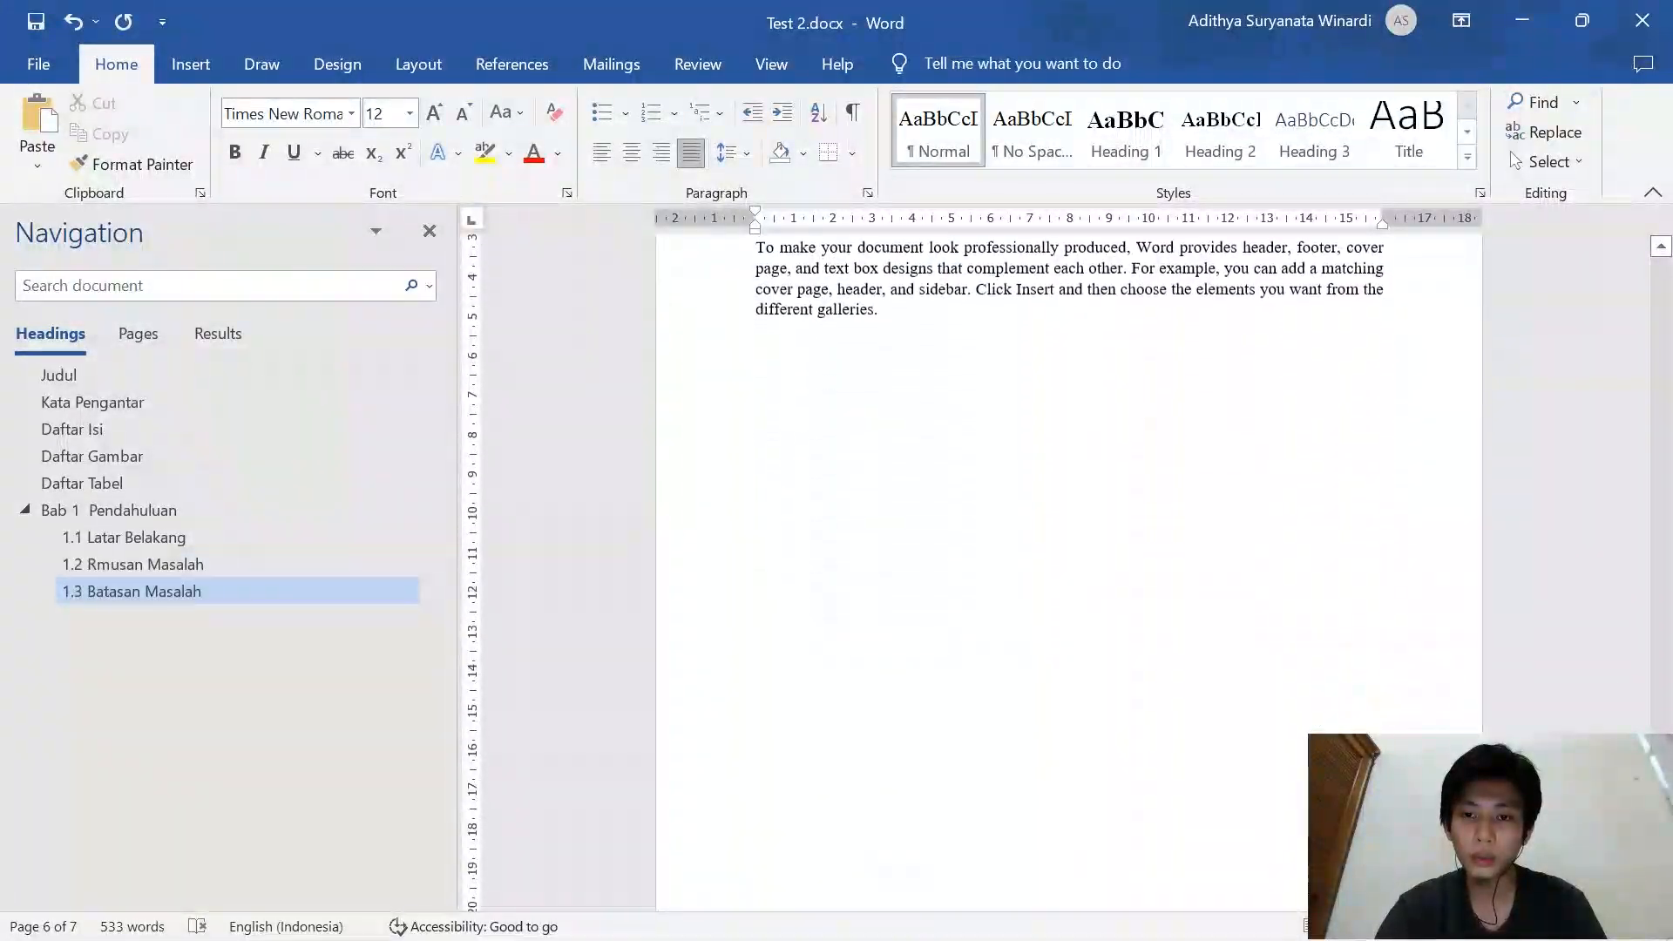
pyautogui.scroll(6, 1166, 844)
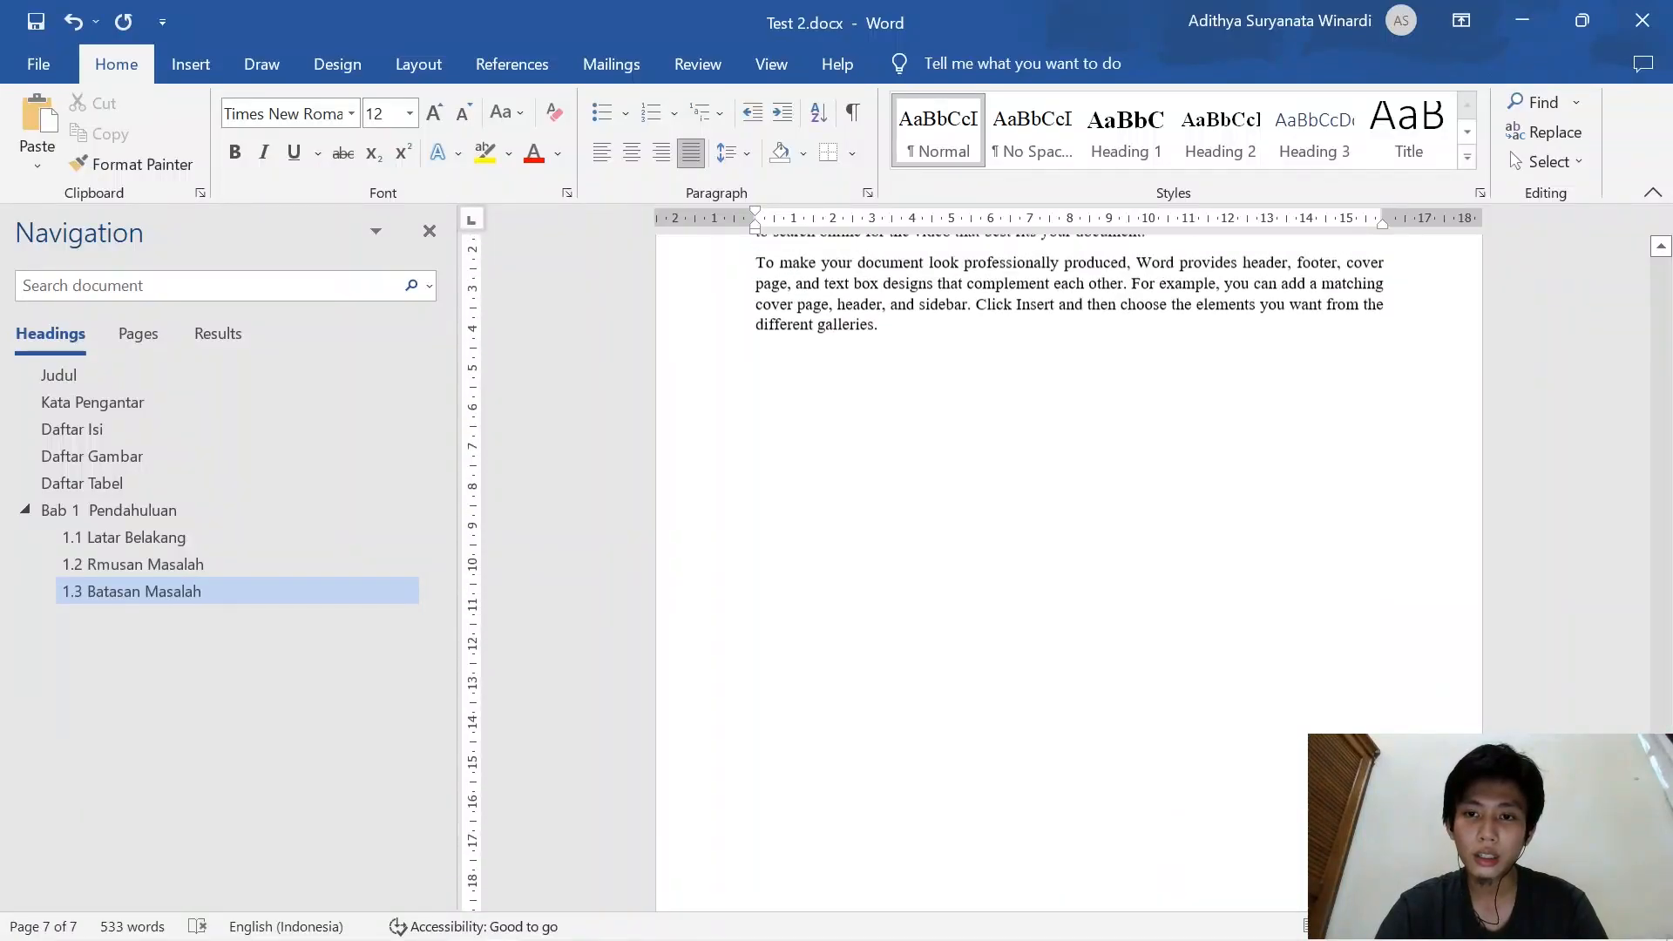
pyautogui.scroll(-6, 1055, 863)
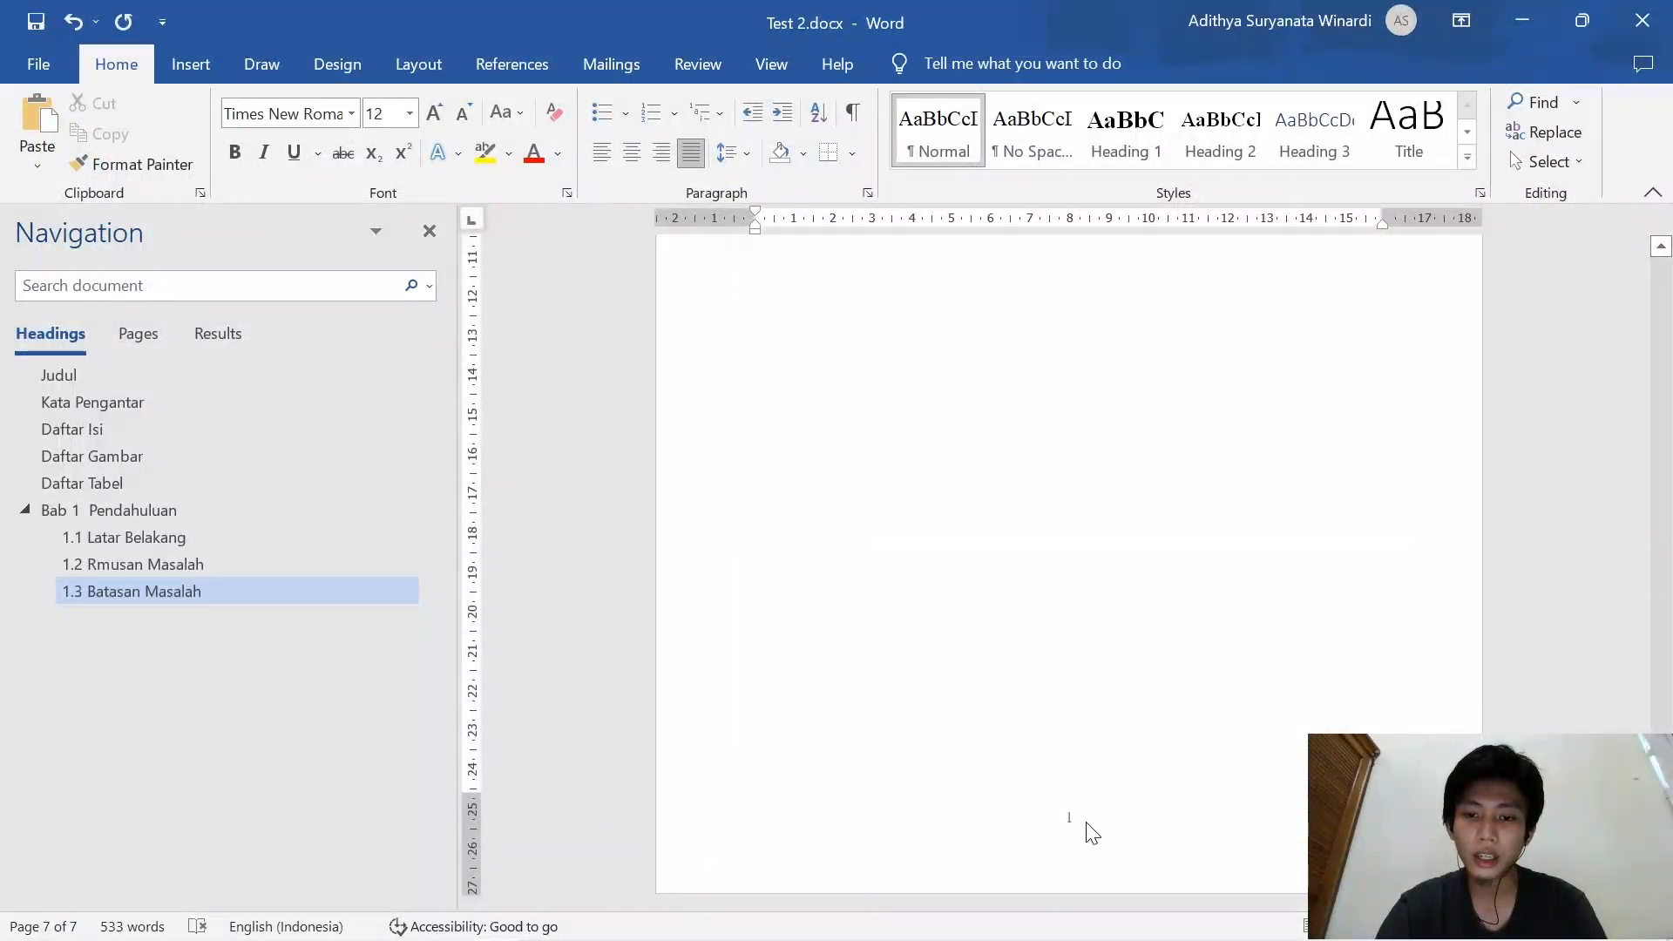
# Delete the page number from the 1.3 Batasan Masalah page's footer and close the footer
pyautogui.scroll(6, 1092, 834)
pyautogui.scroll(-6, 1089, 837)
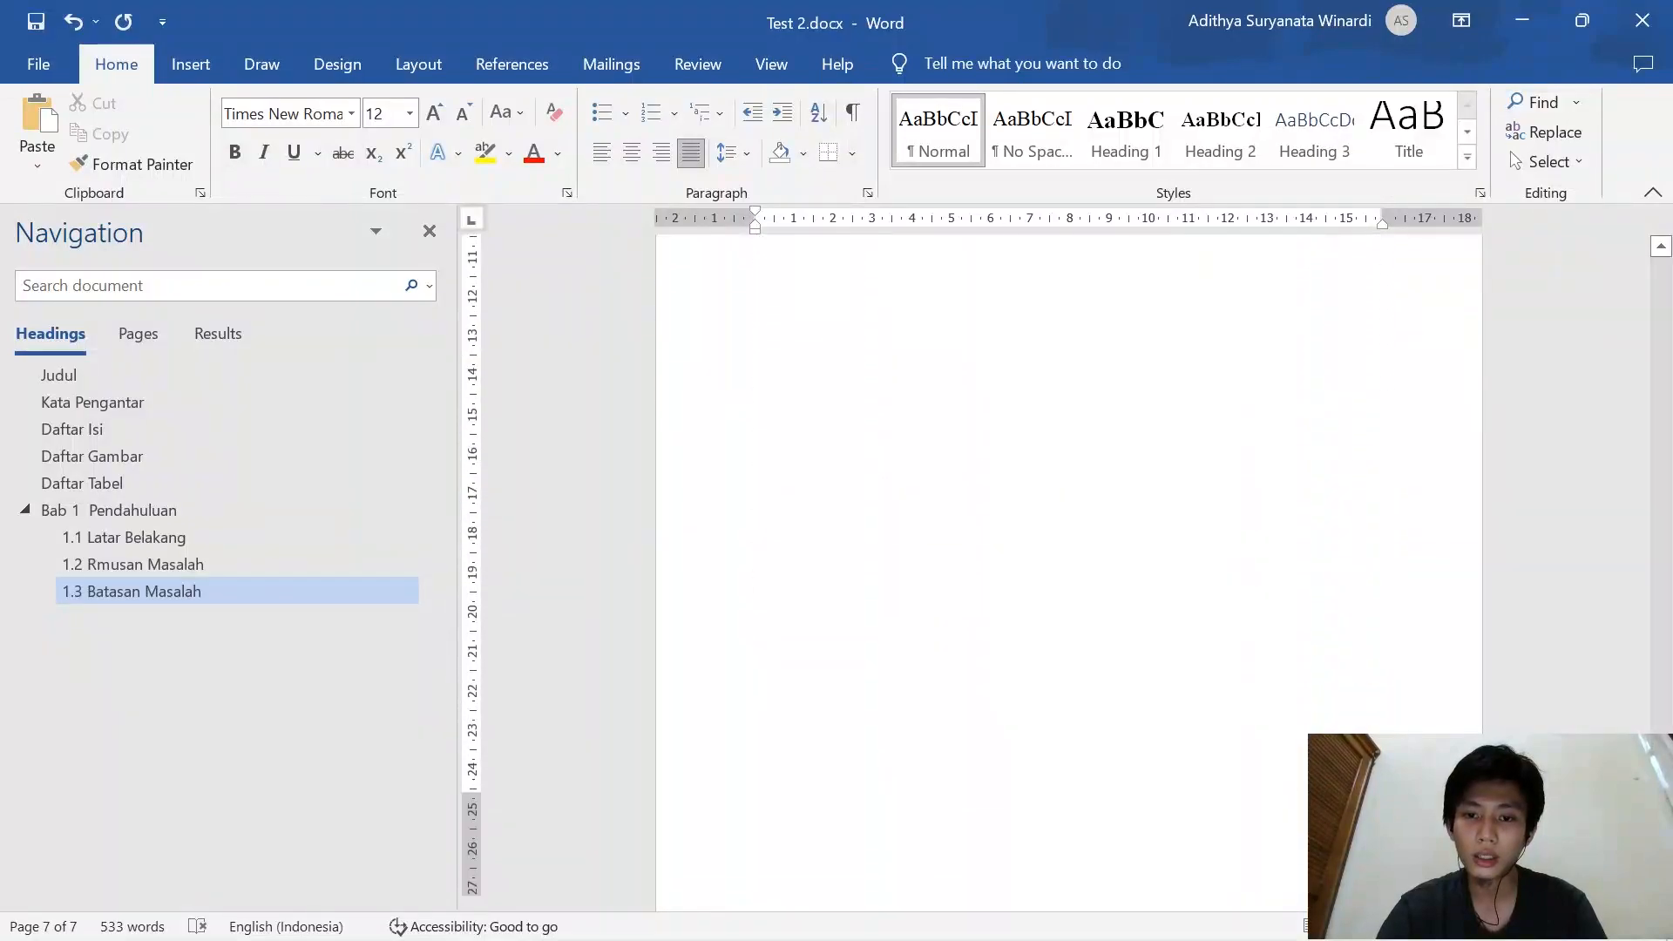
pyautogui.scroll(-1, 1083, 834)
pyautogui.doubleClick(1070, 819)
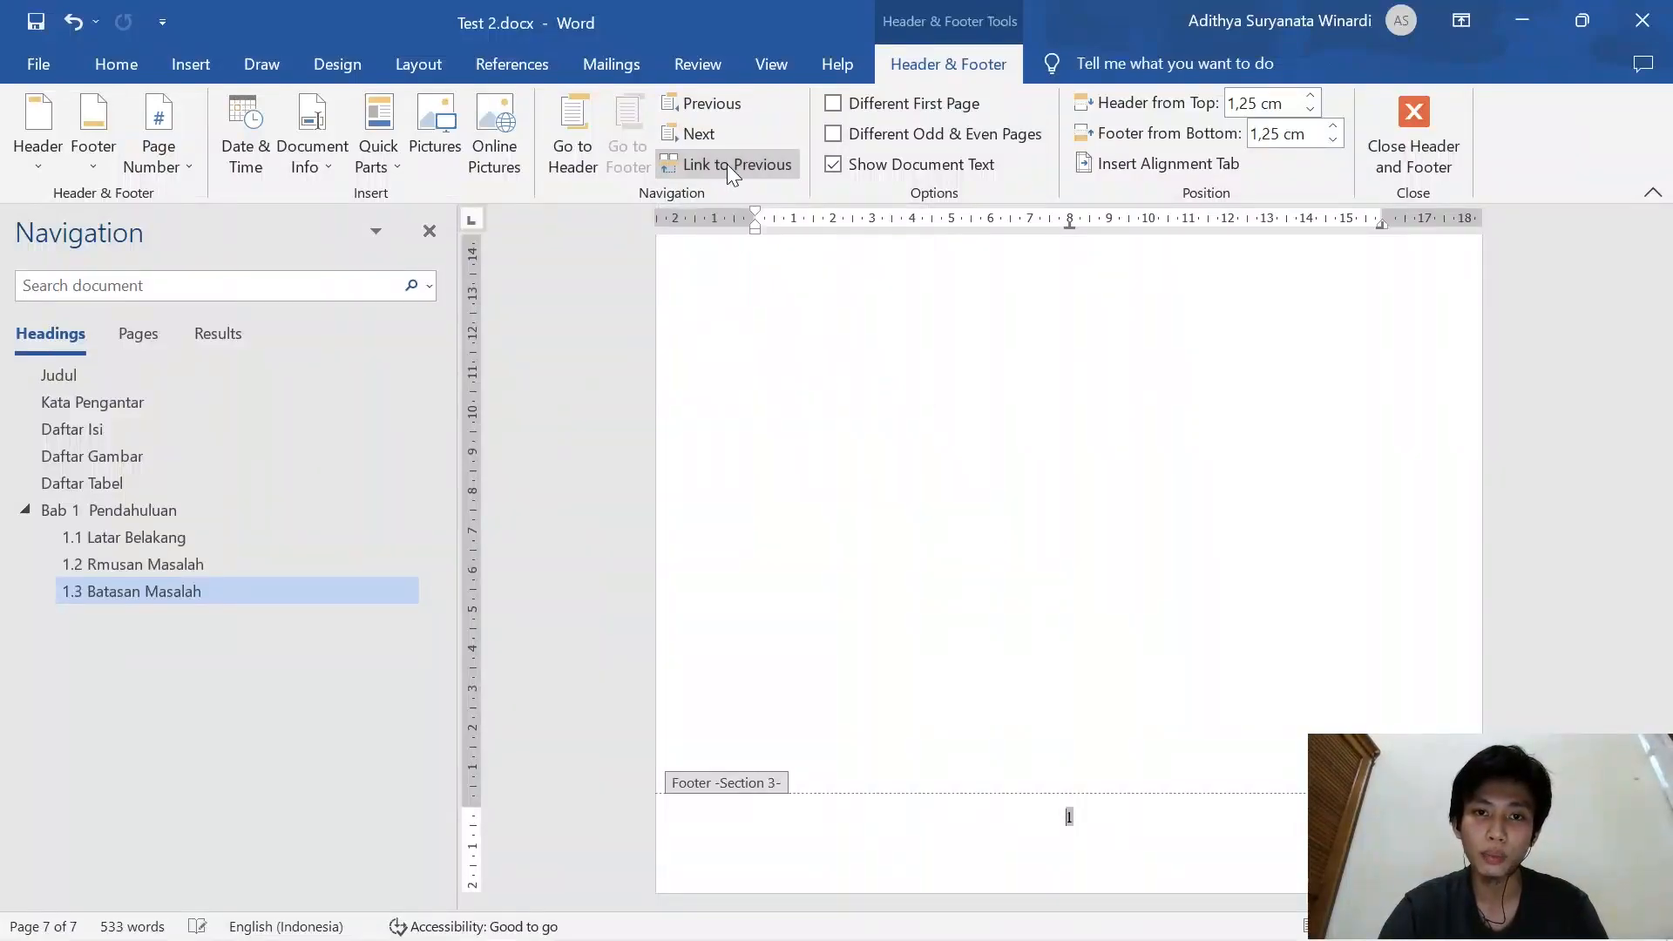
pyautogui.press('BackSpace')
pyautogui.press('BackSpace')
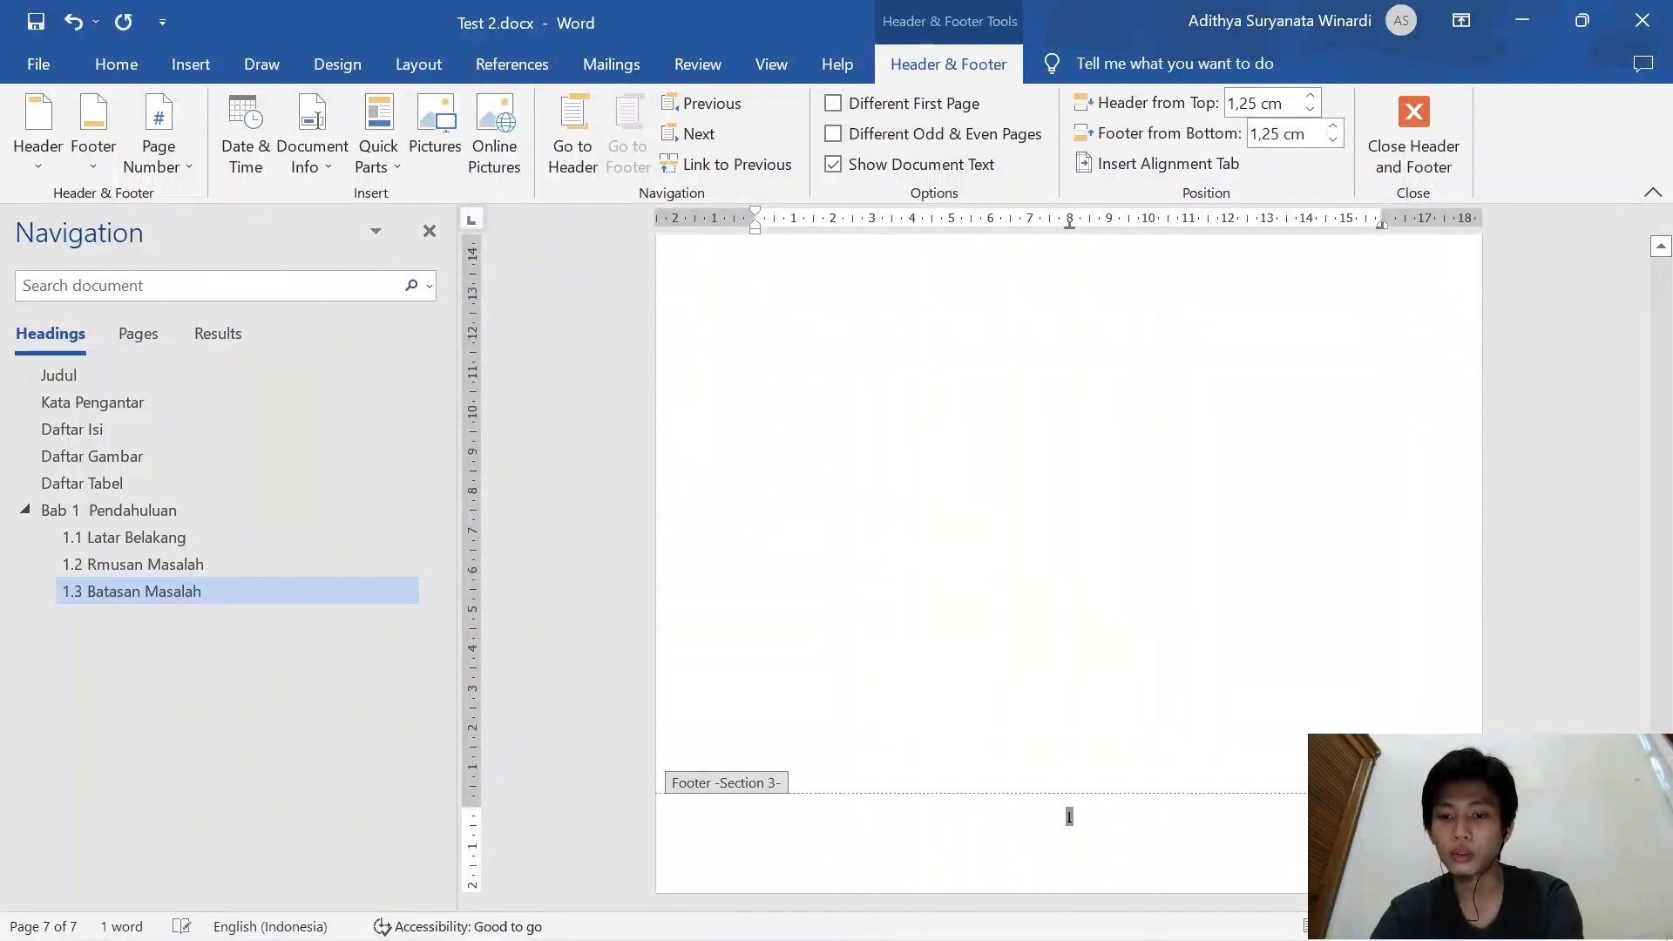
pyautogui.click(1416, 140)
pyautogui.scroll(4, 1085, 483)
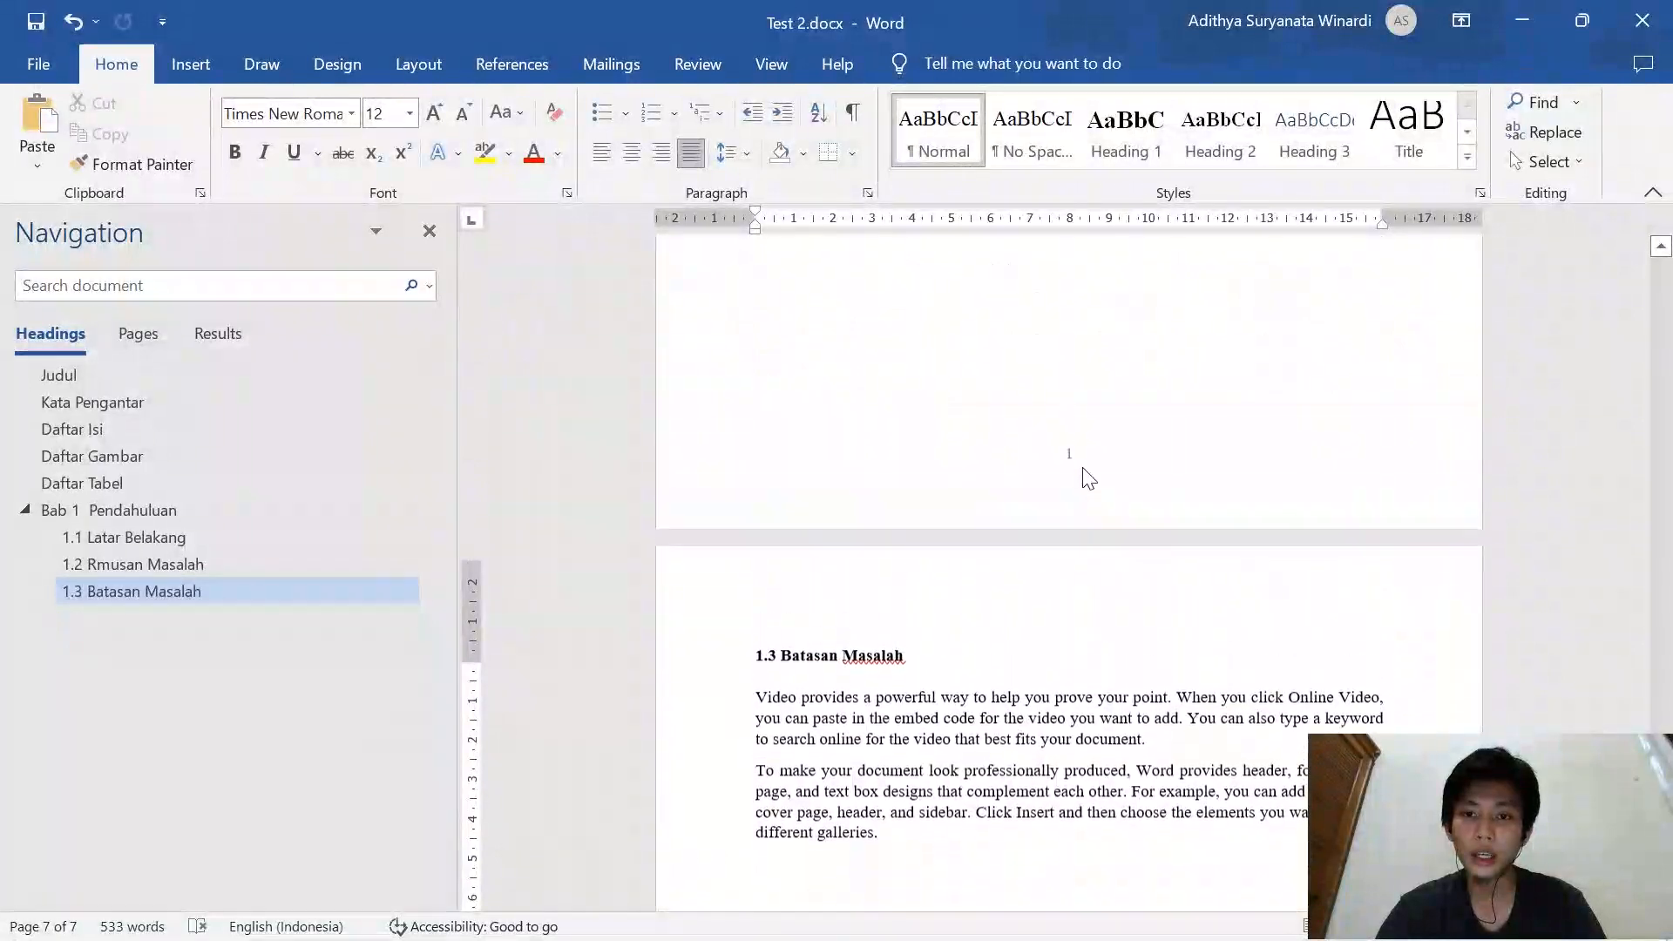
pyautogui.scroll(-2, 1429, 436)
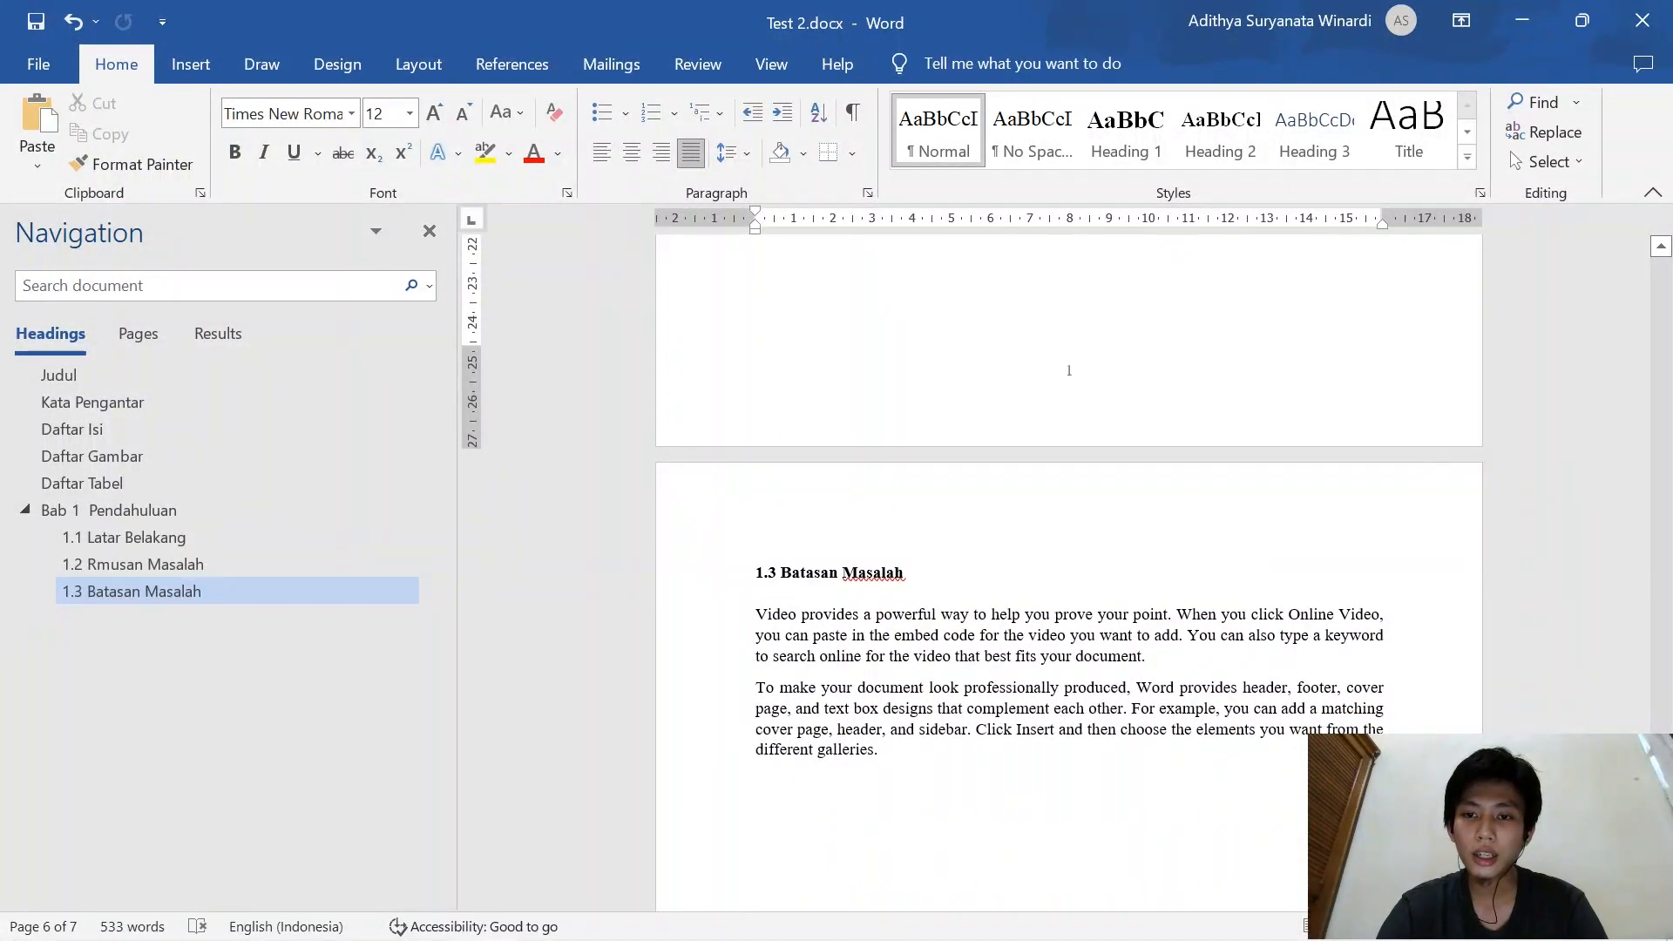
# Unlink the Section 3 header and insert a Plain Number 3 page number at the top right
pyautogui.doubleClick(756, 522)
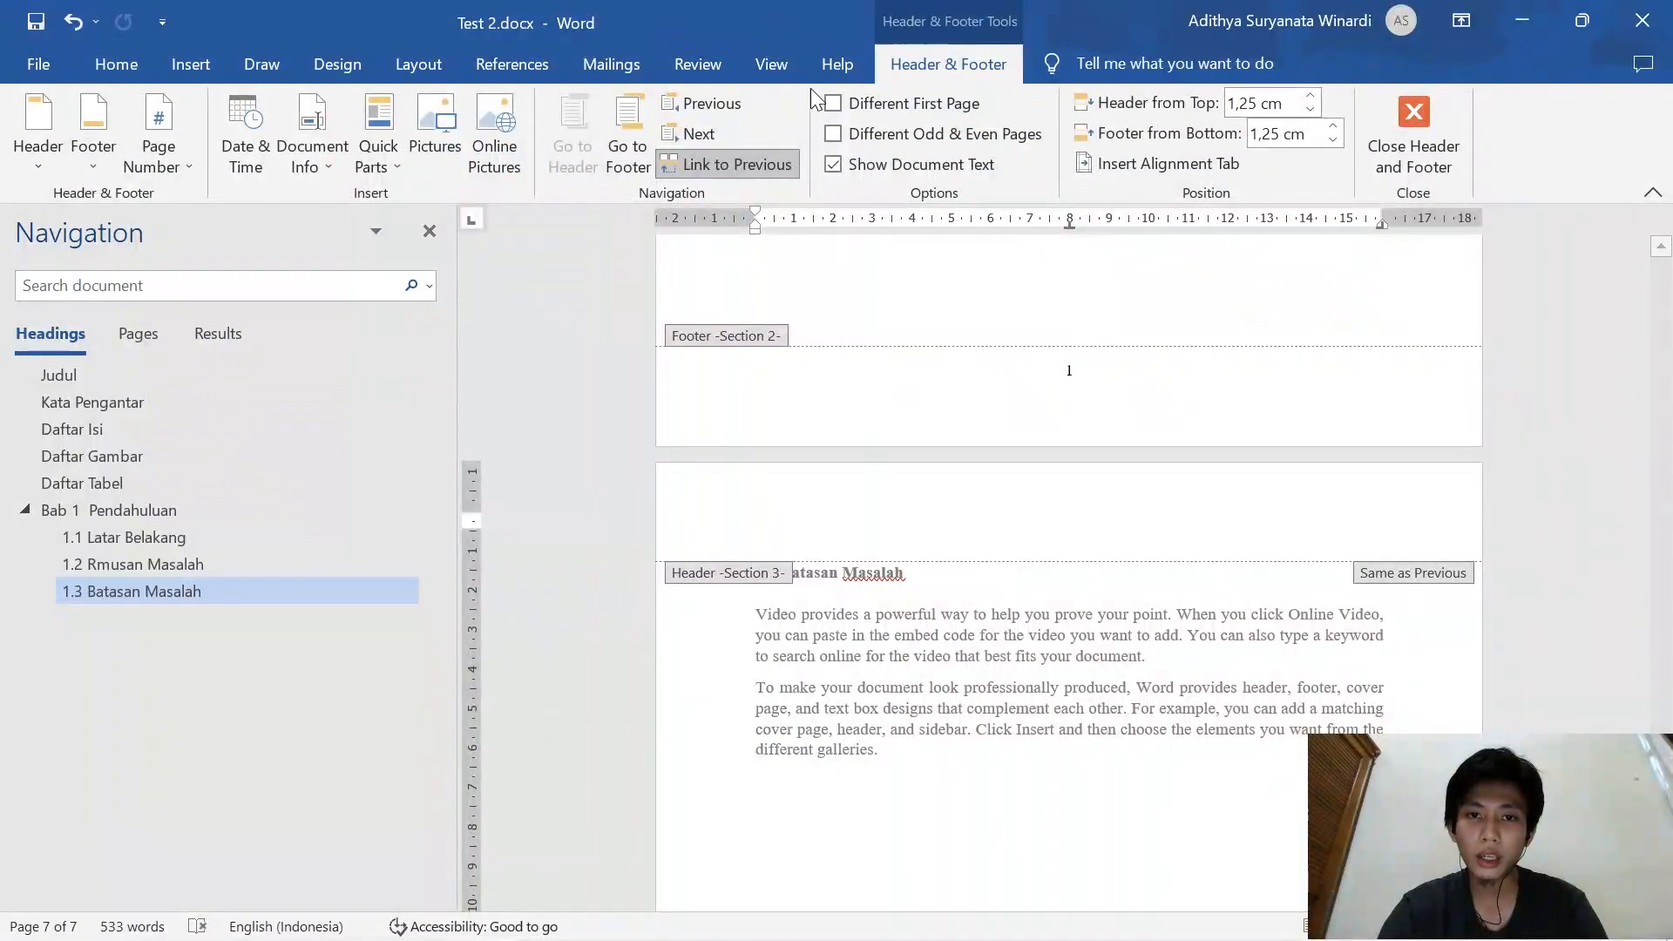
pyautogui.click(719, 166)
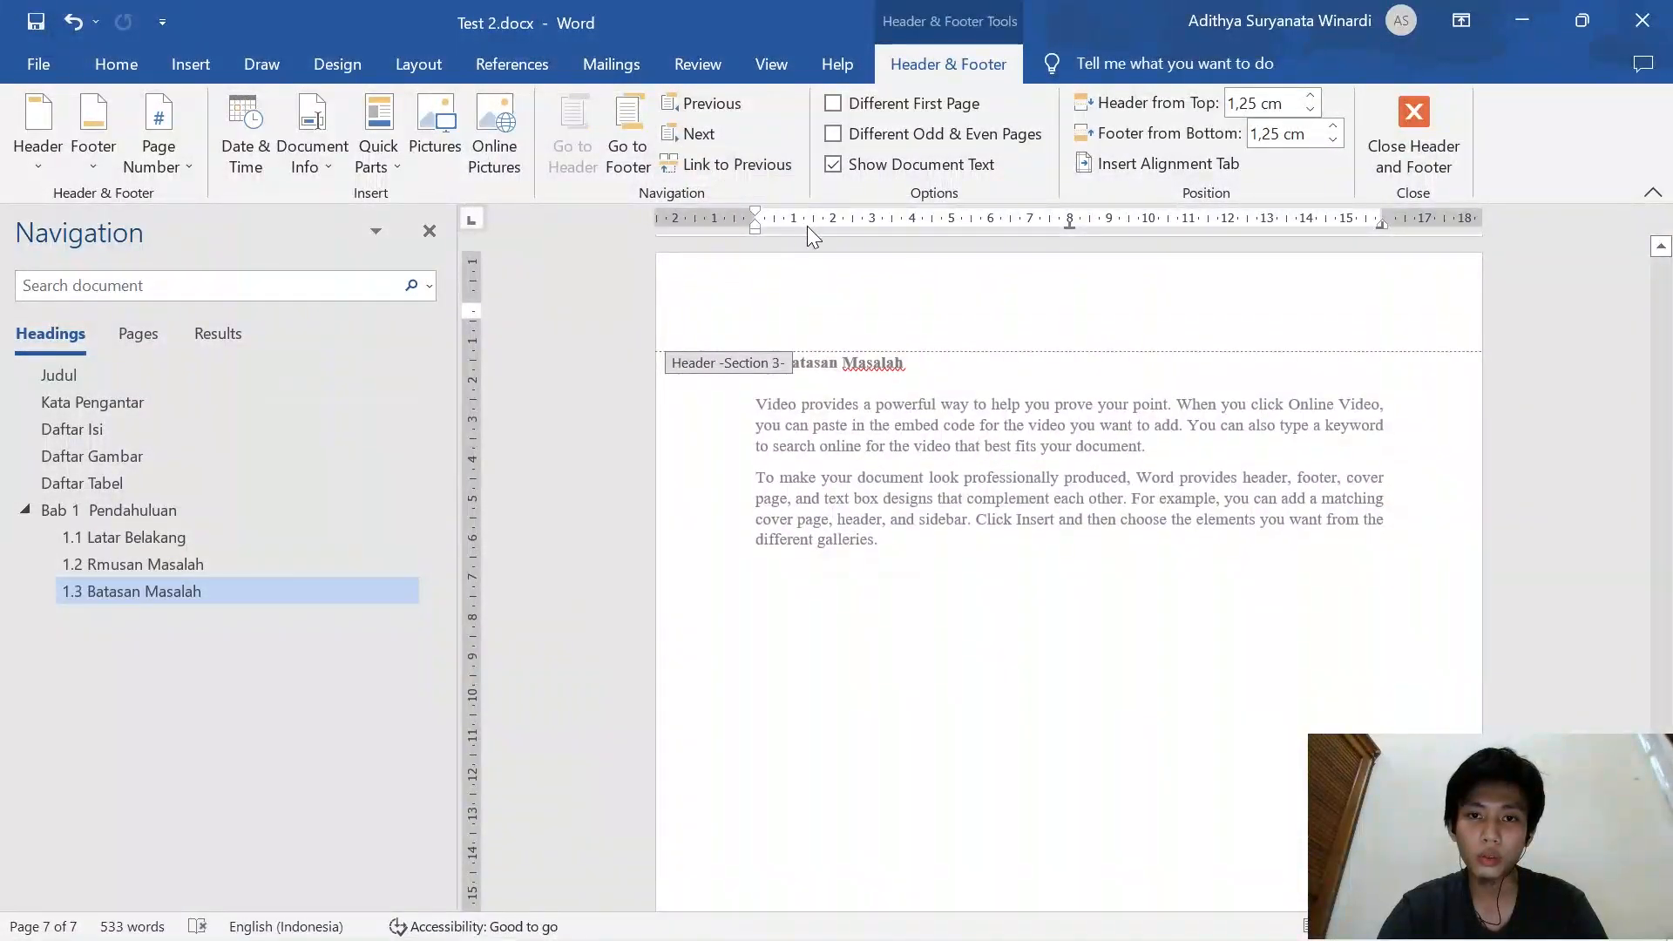
pyautogui.scroll(2, 798, 261)
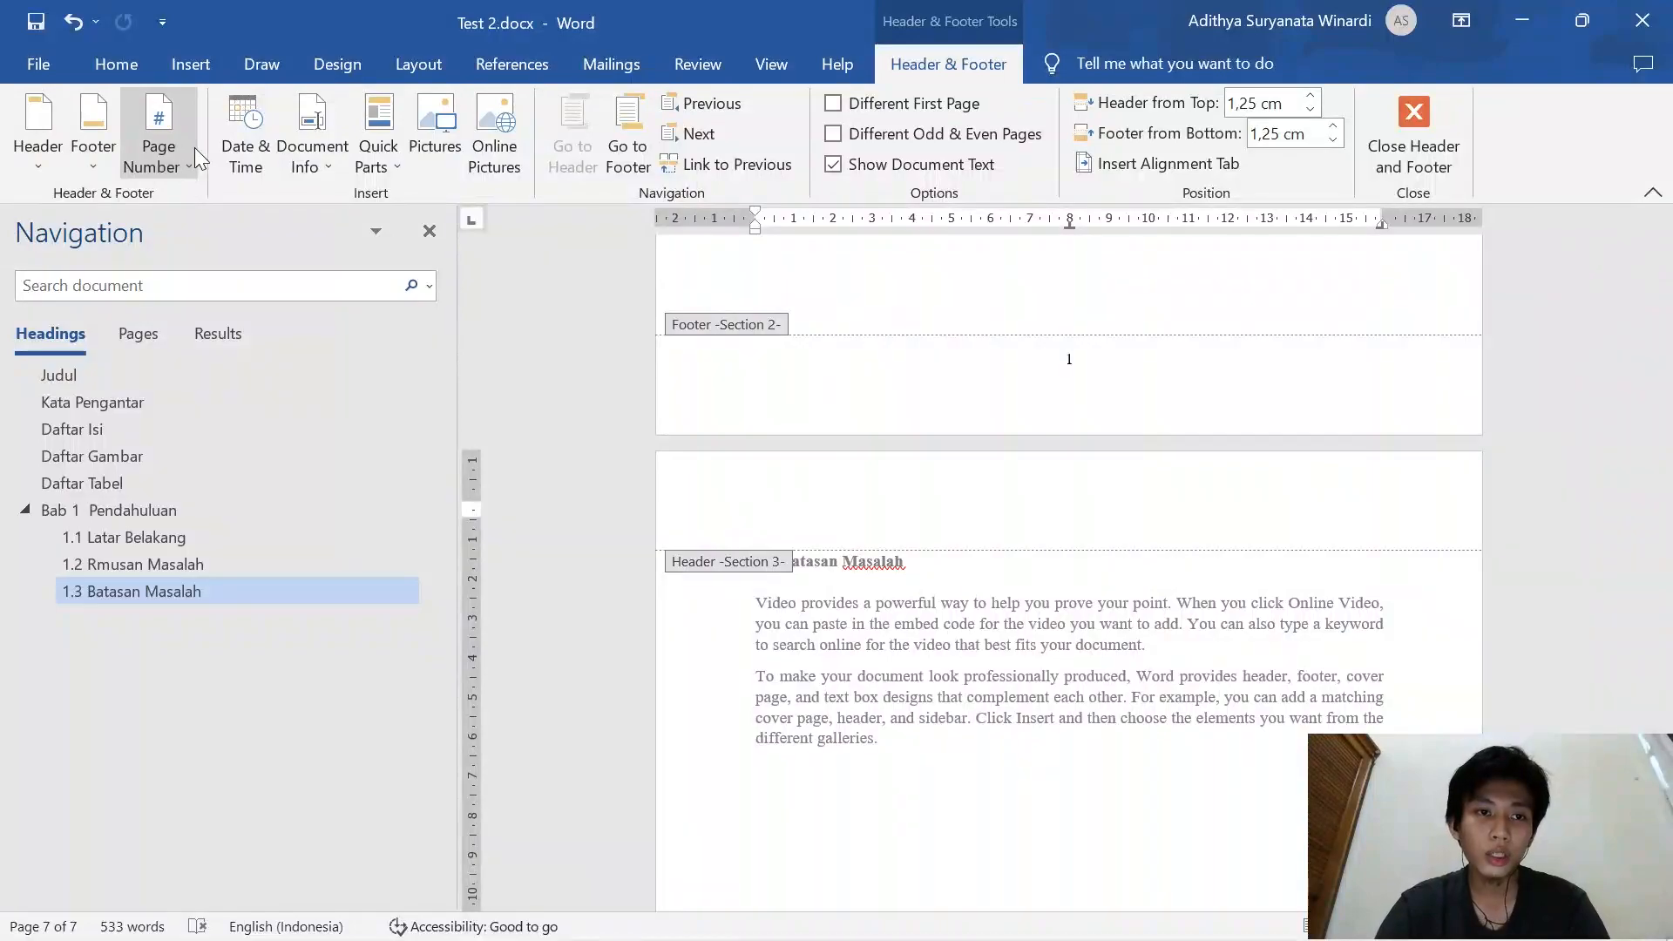
pyautogui.click(166, 144)
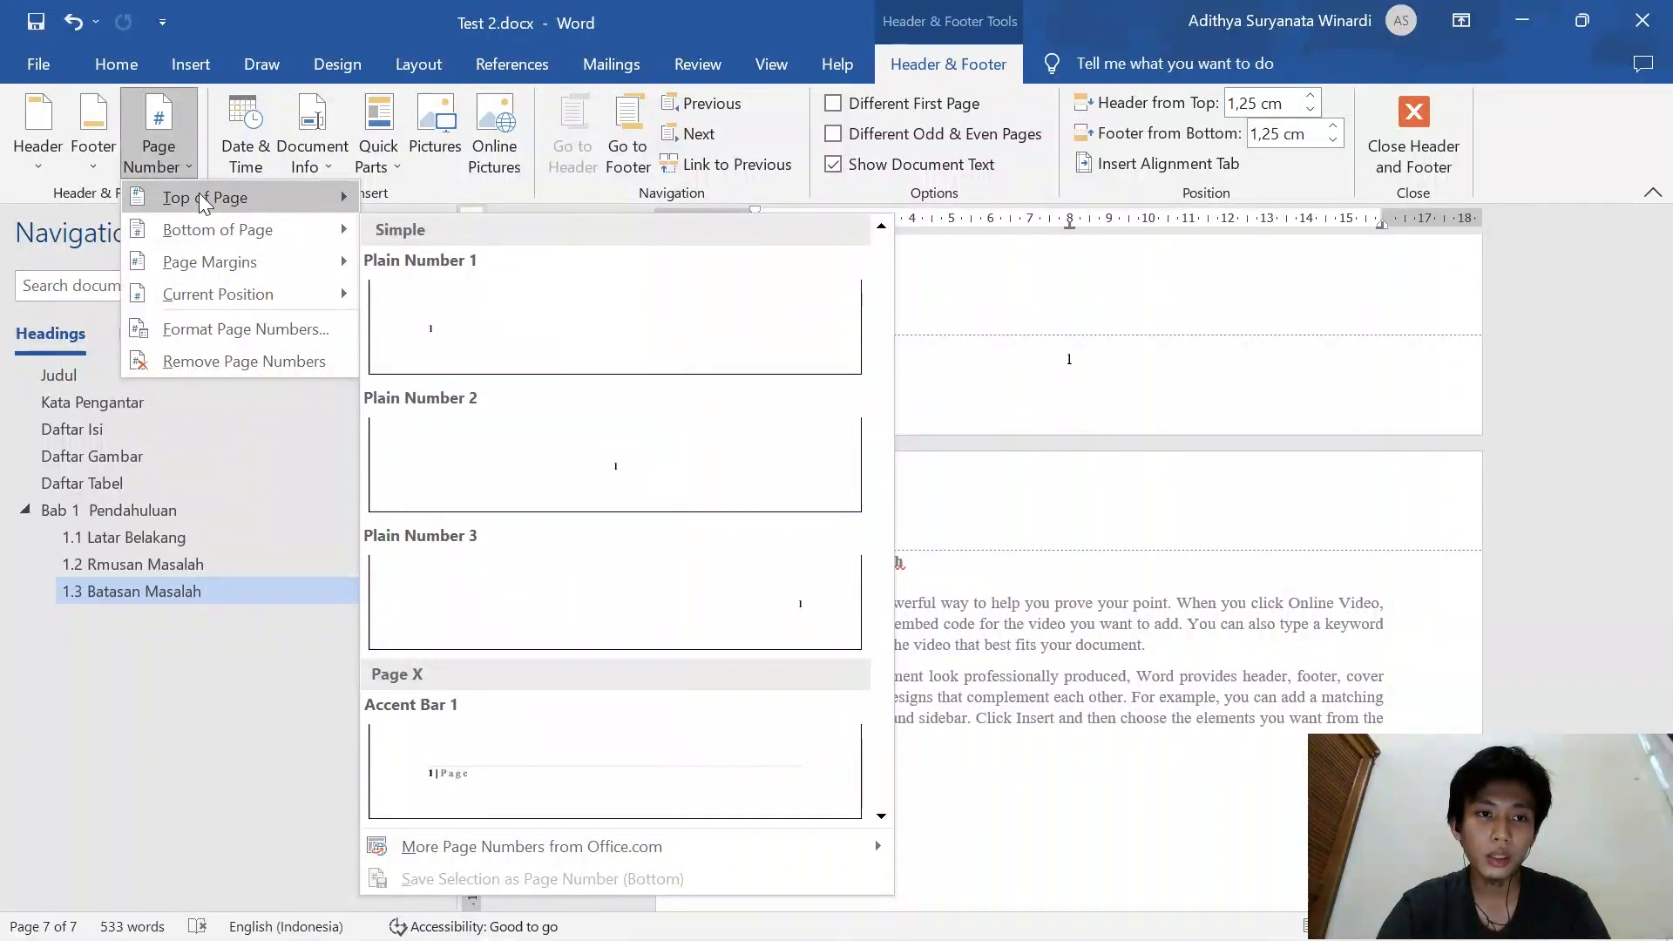
pyautogui.moveTo(200, 195)
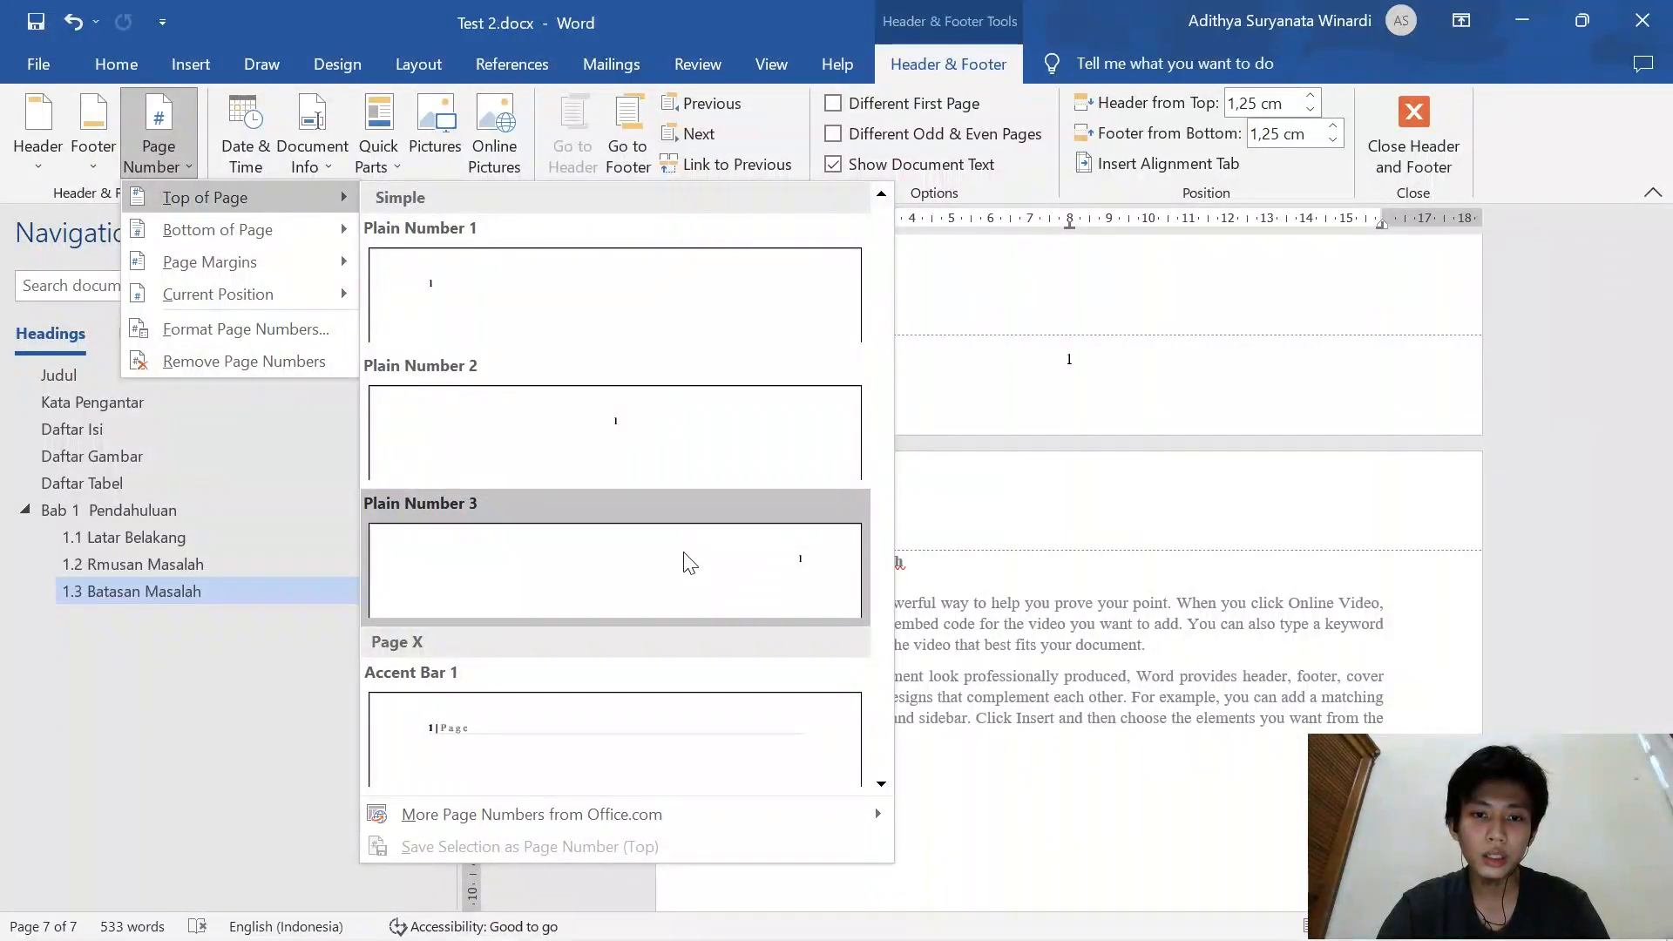
pyautogui.click(720, 567)
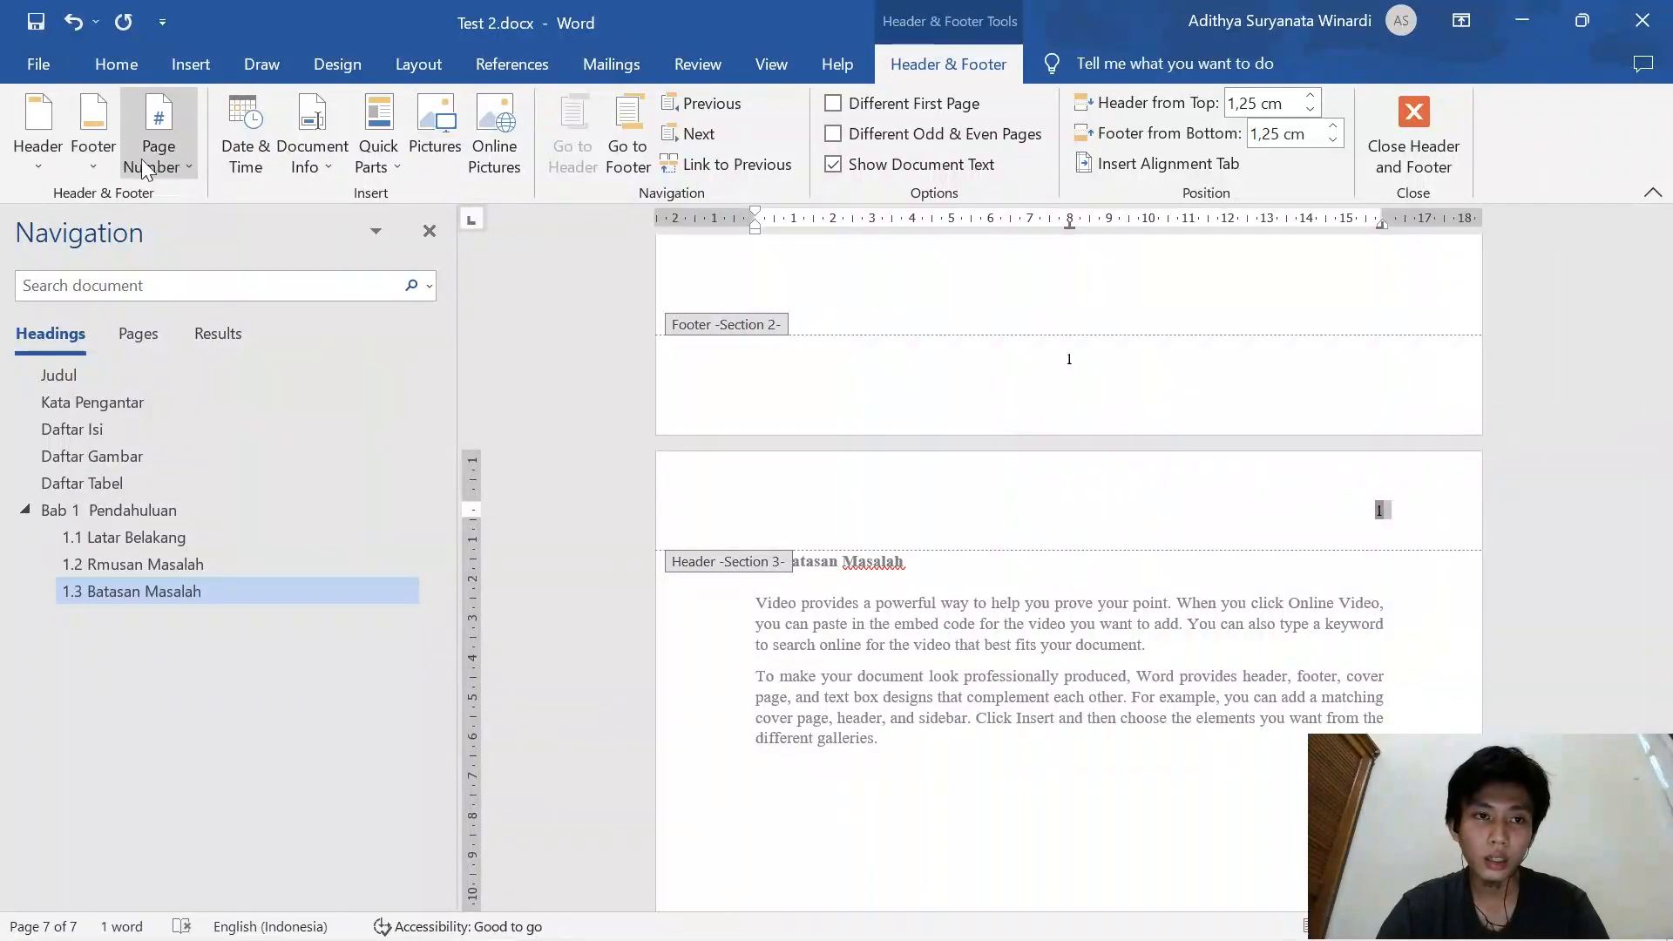
# Make the header page number continue from the previous section, then close the header
pyautogui.rightClick(1382, 522)
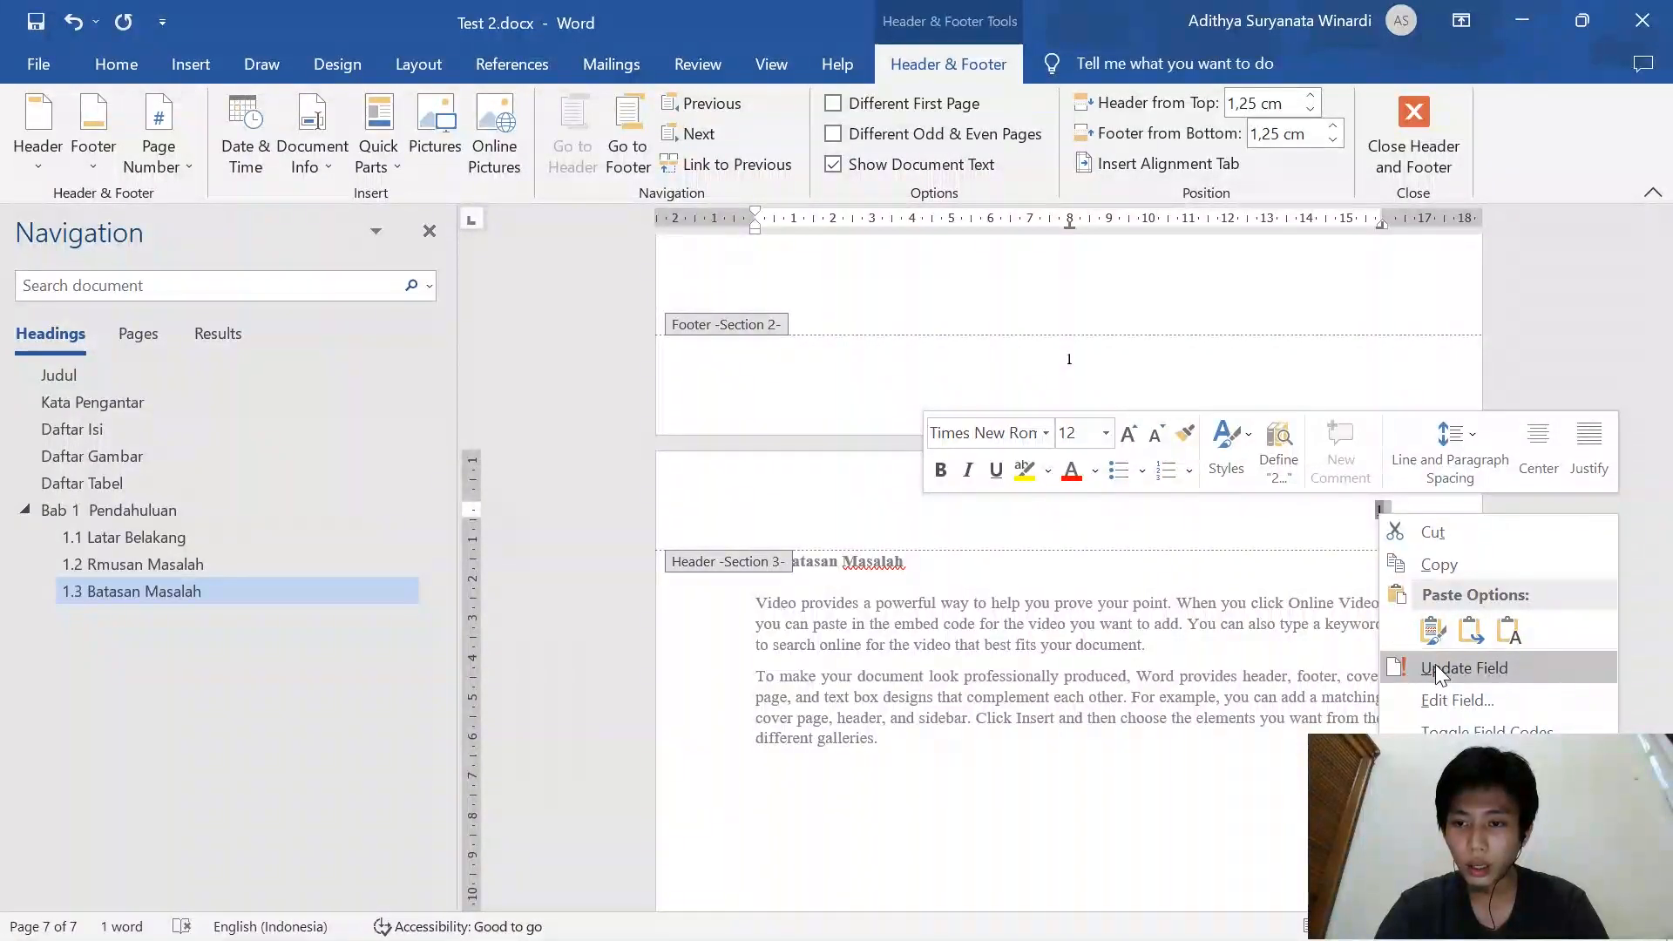
pyautogui.click(1451, 765)
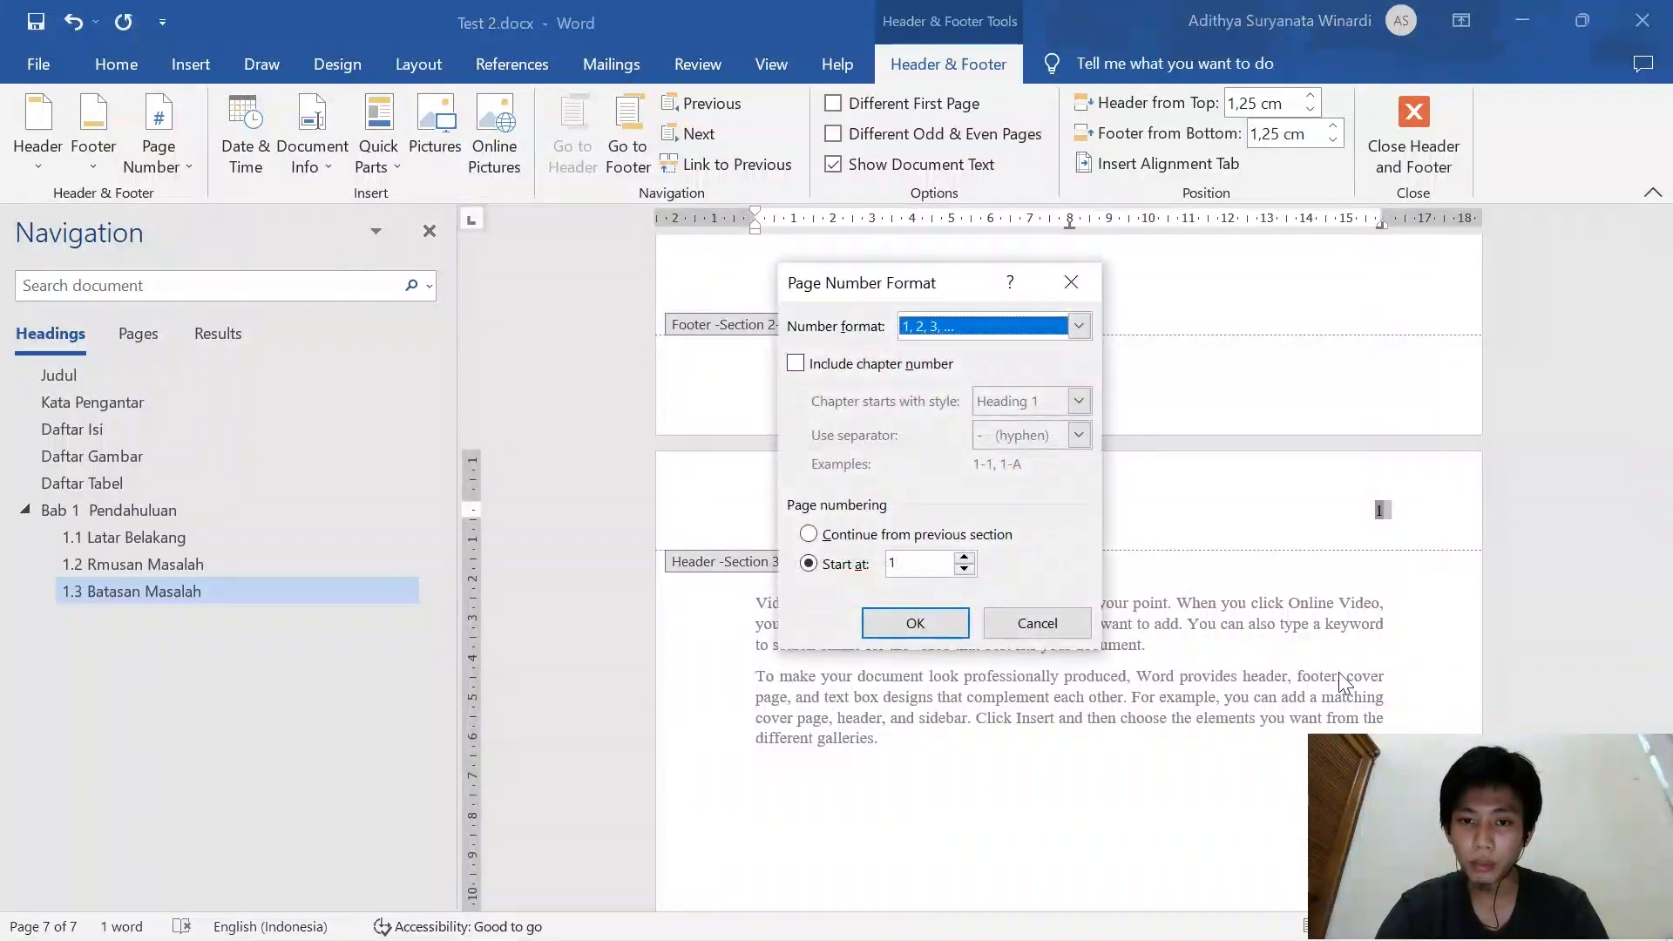
pyautogui.click(923, 535)
pyautogui.click(915, 623)
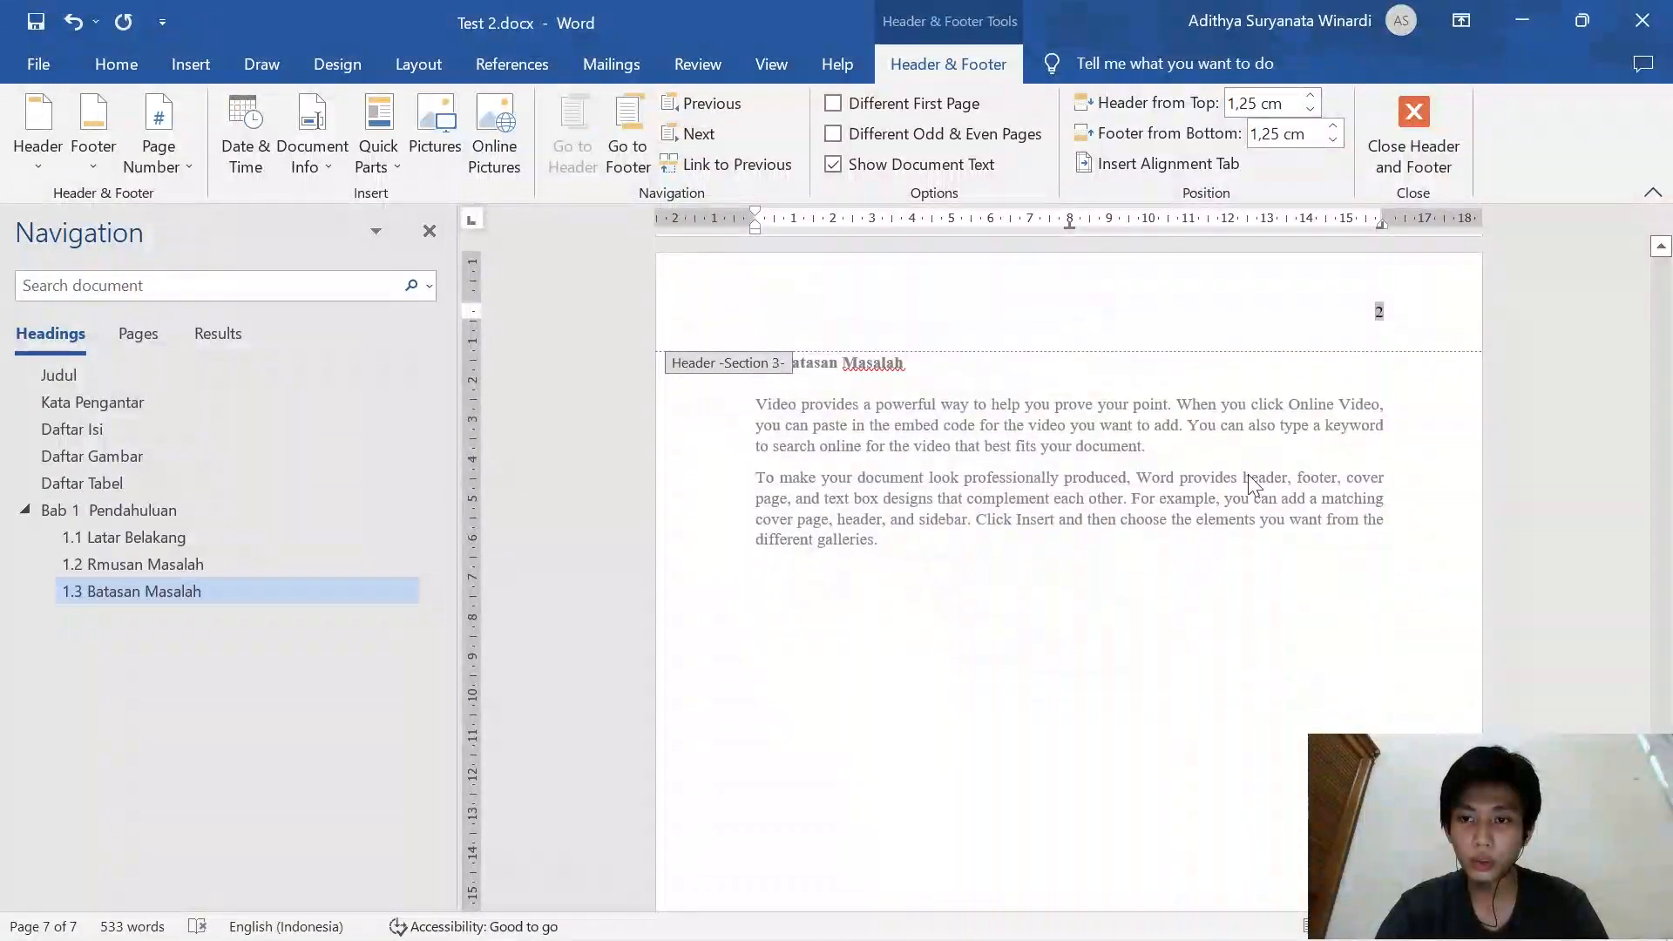
pyautogui.scroll(3, 1228, 504)
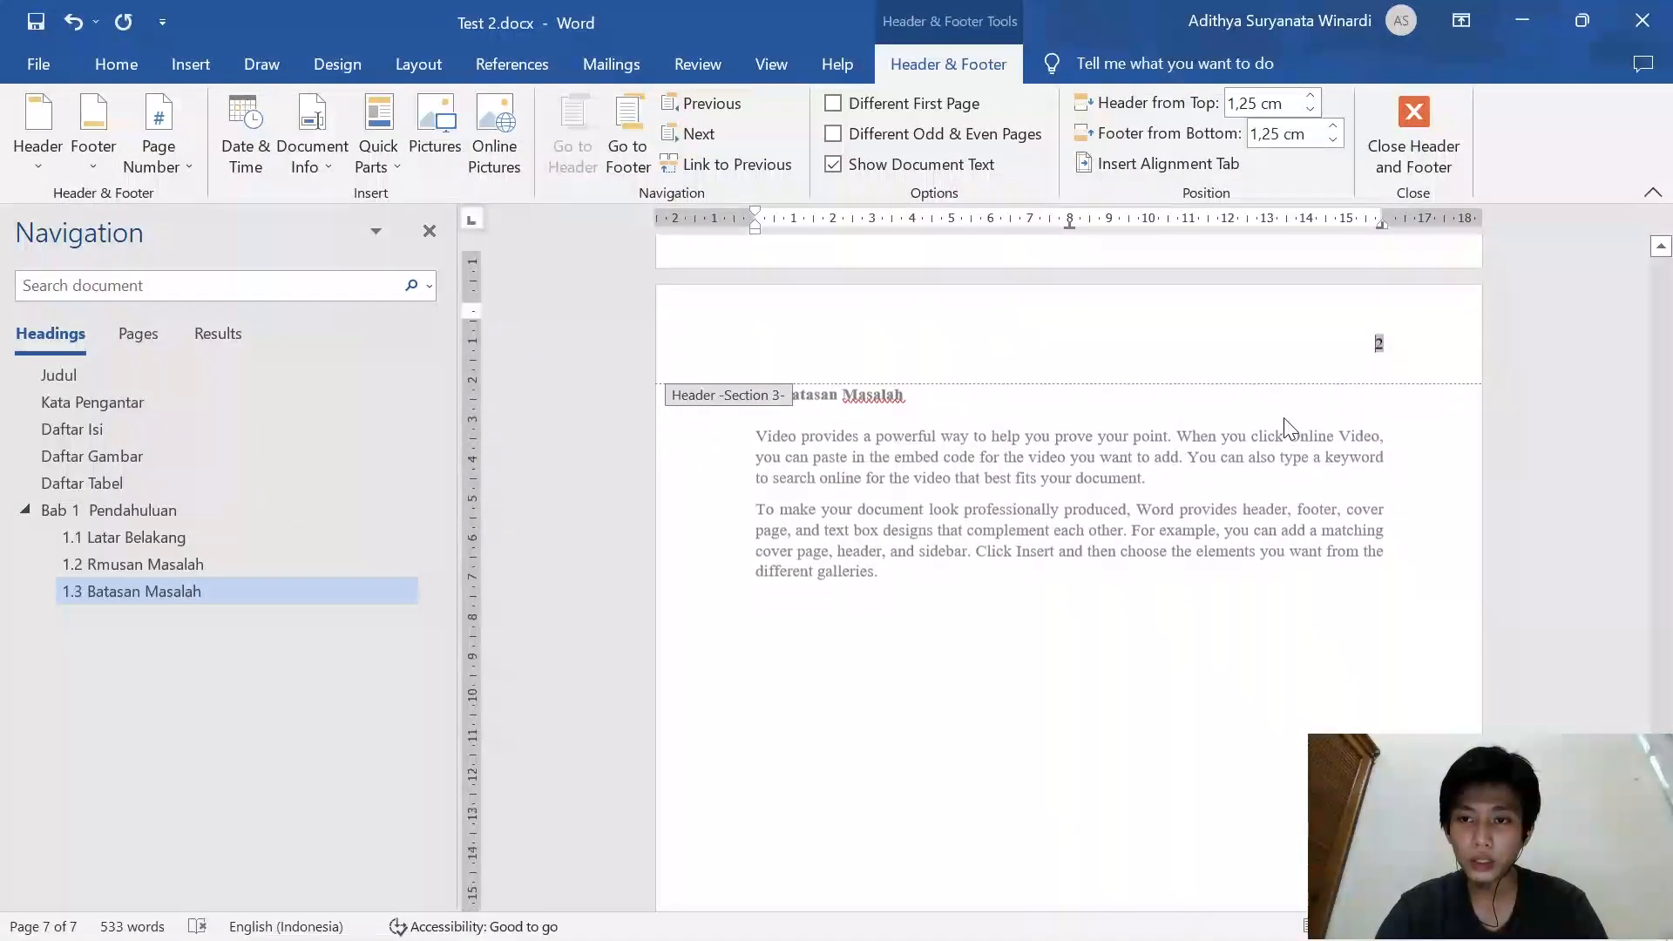
pyautogui.click(1395, 114)
pyautogui.scroll(-10, 1325, 523)
# Jump to the Daftar Isi table of contents page via the Navigation pane
pyautogui.scroll(15, 1259, 579)
pyautogui.scroll(2, 1256, 571)
pyautogui.scroll(-8, 1256, 569)
pyautogui.scroll(-5, 1255, 568)
pyautogui.scroll(12, 1256, 568)
pyautogui.scroll(-11, 1095, 488)
pyautogui.scroll(-6, 1099, 493)
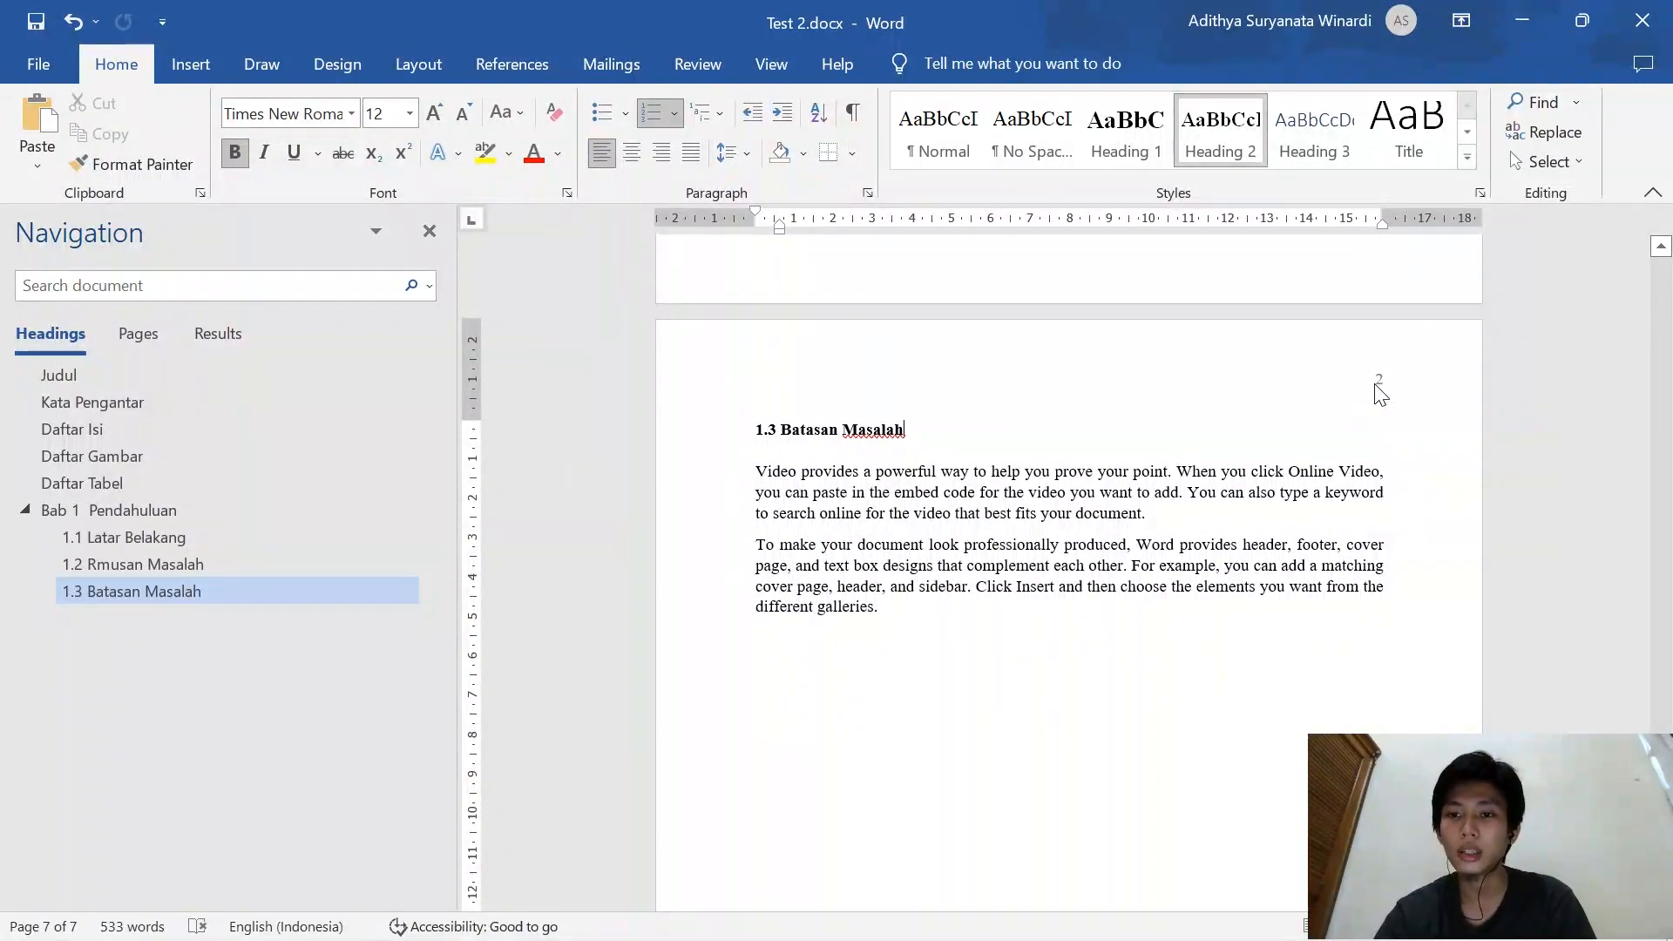
pyautogui.scroll(-3, 1380, 394)
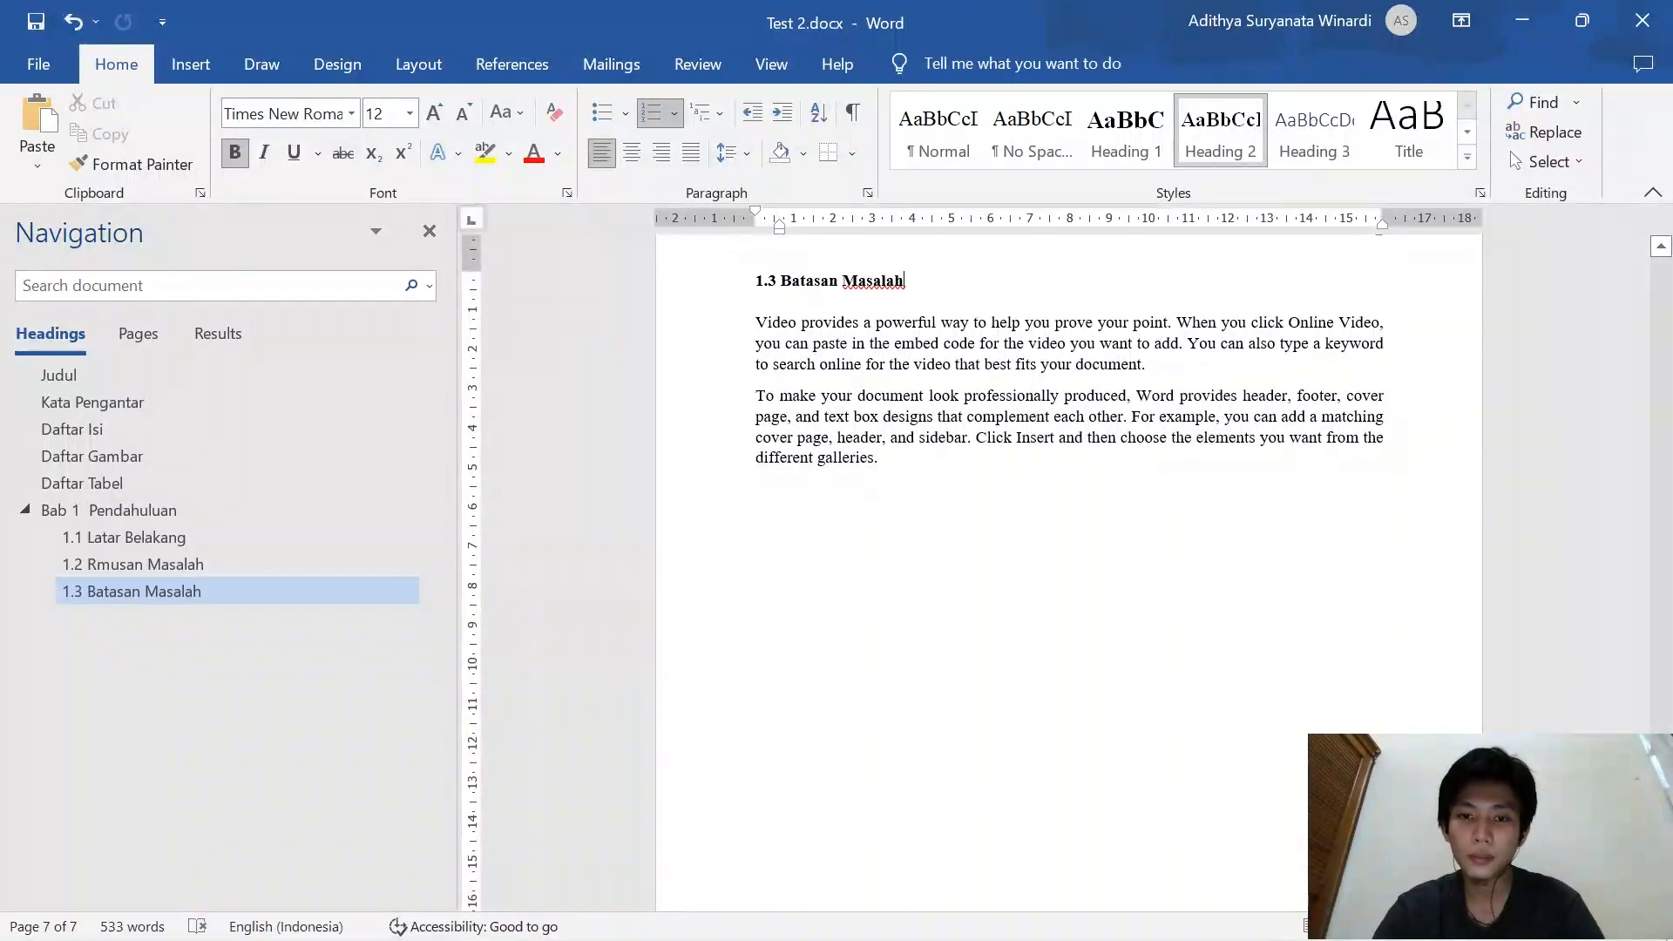
pyautogui.click(878, 458)
pyautogui.scroll(-3, 1070, 540)
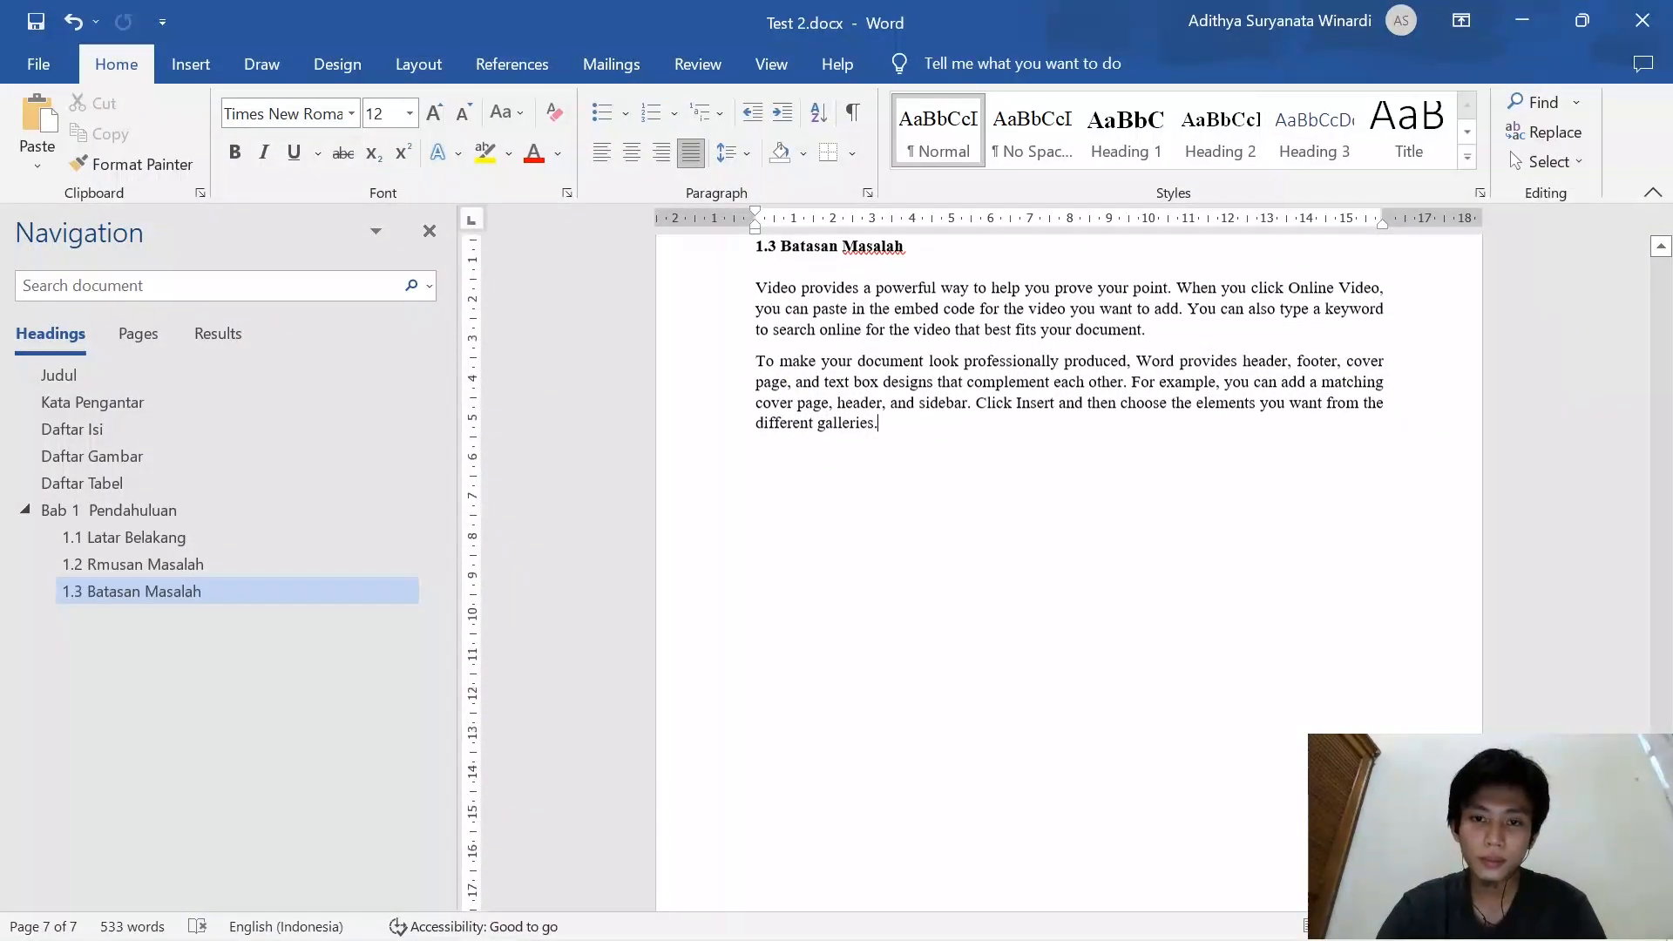
pyautogui.click(66, 429)
pyautogui.scroll(5, 810, 436)
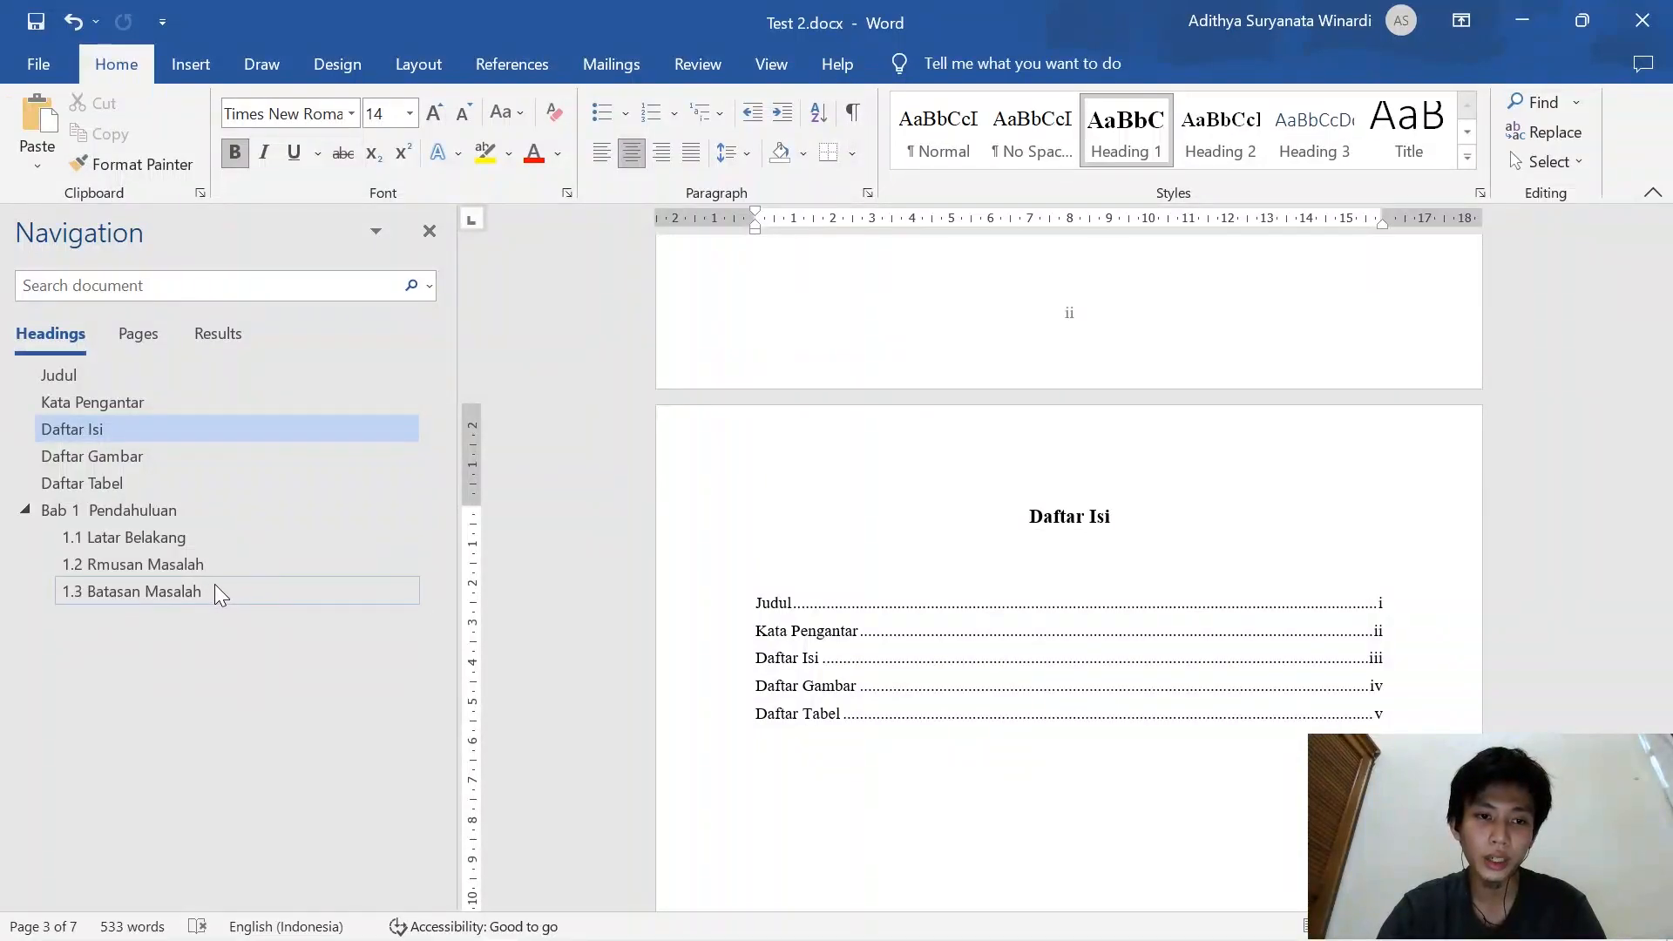
# Update the entire Daftar Isi so it lists Bab 1 Pendahuluan and sections 1.1–1.3
pyautogui.click(821, 658)
pyautogui.scroll(-3, 1068, 572)
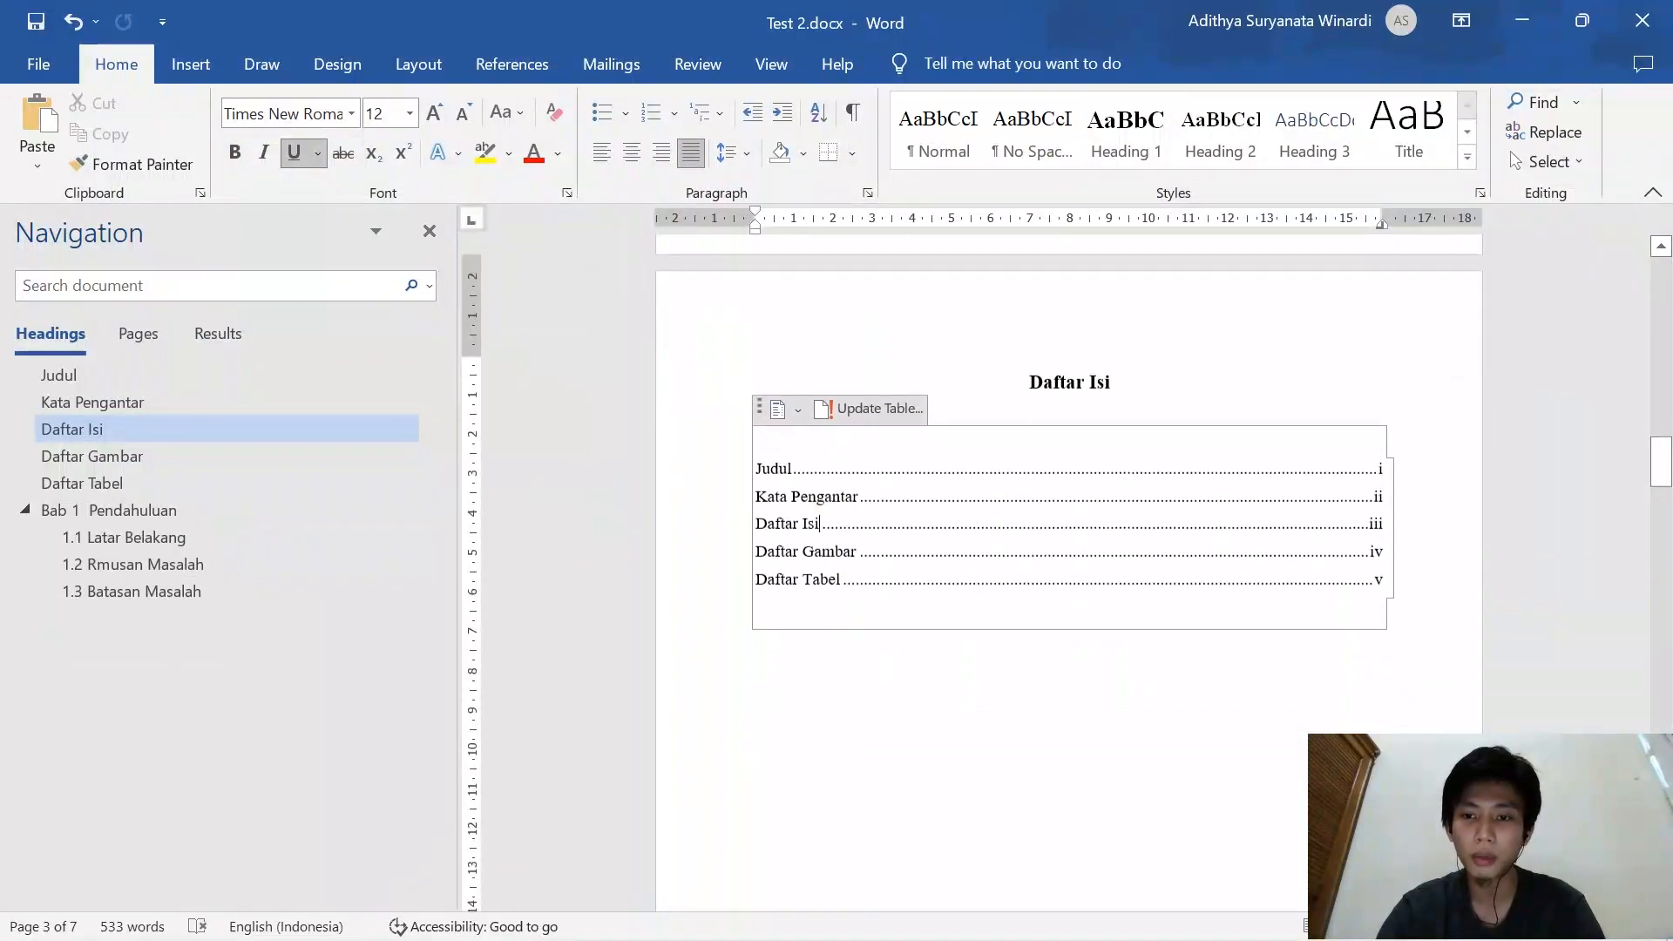
pyautogui.click(893, 397)
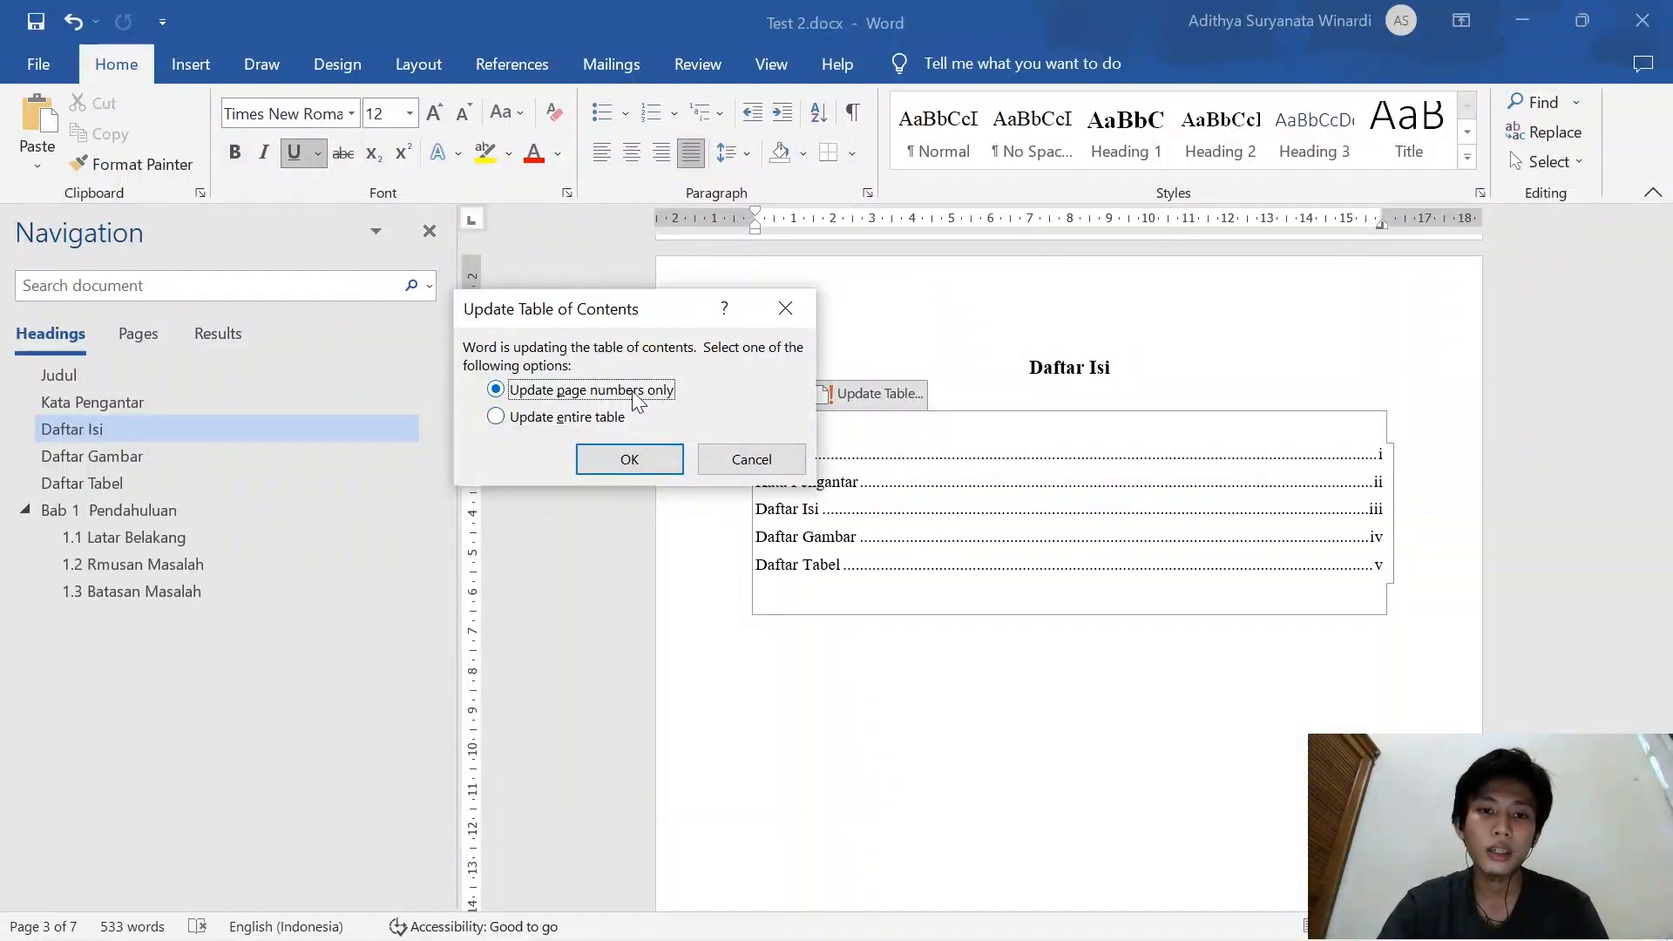
pyautogui.click(601, 420)
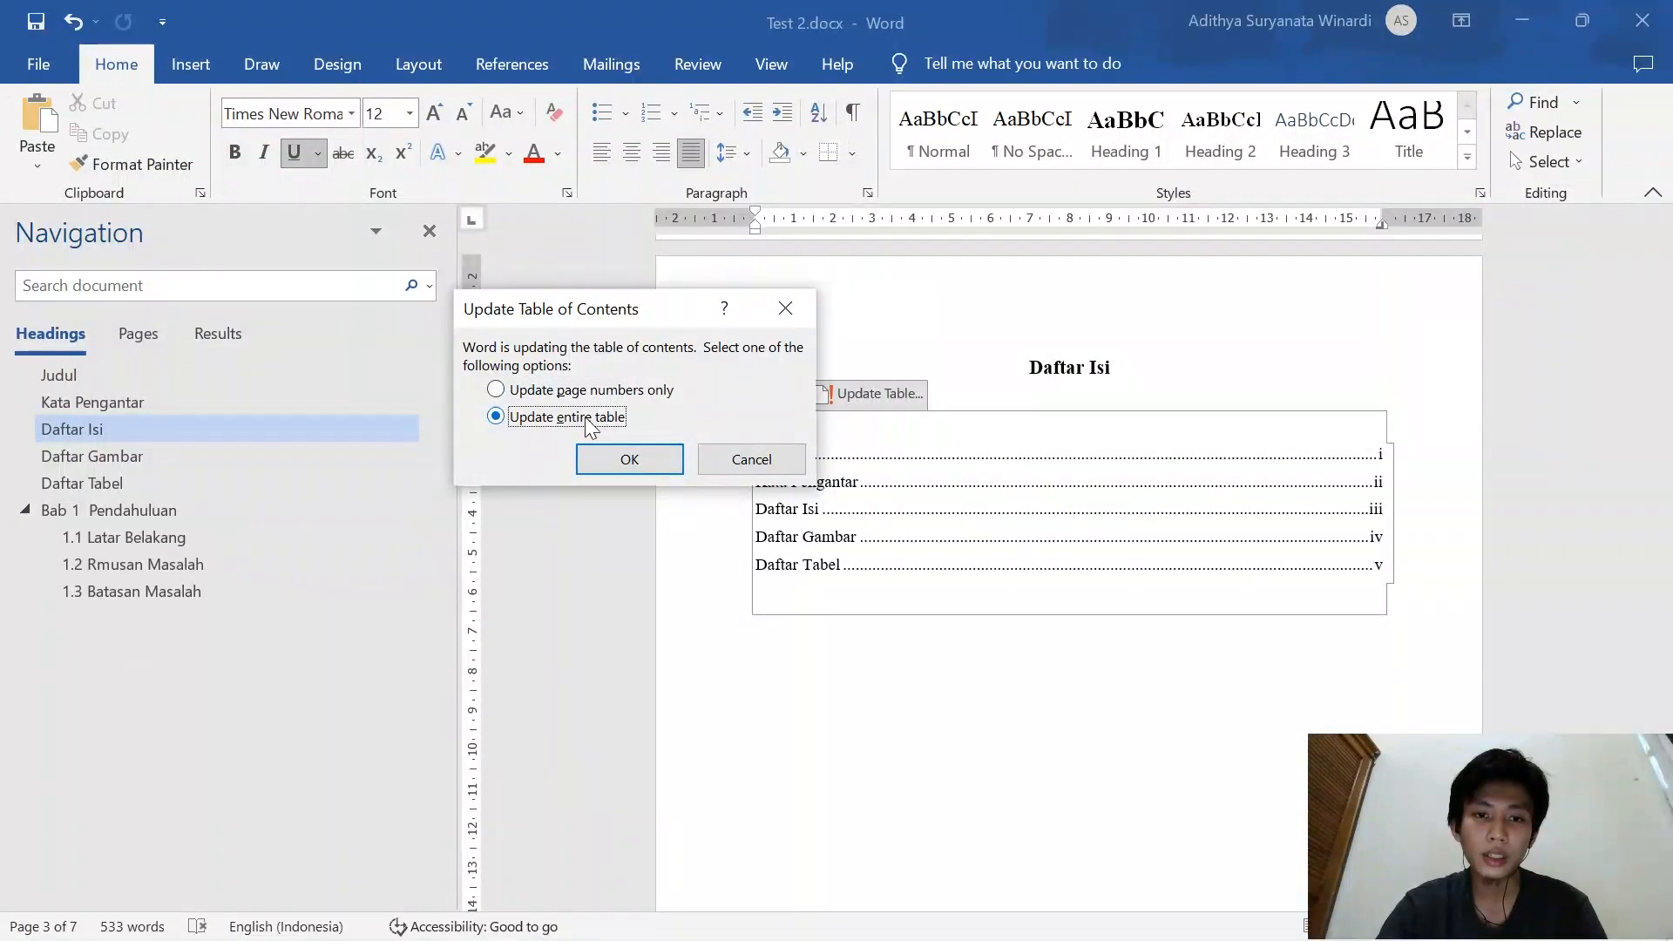
pyautogui.moveTo(655, 316); pyautogui.dragTo(592, 311)
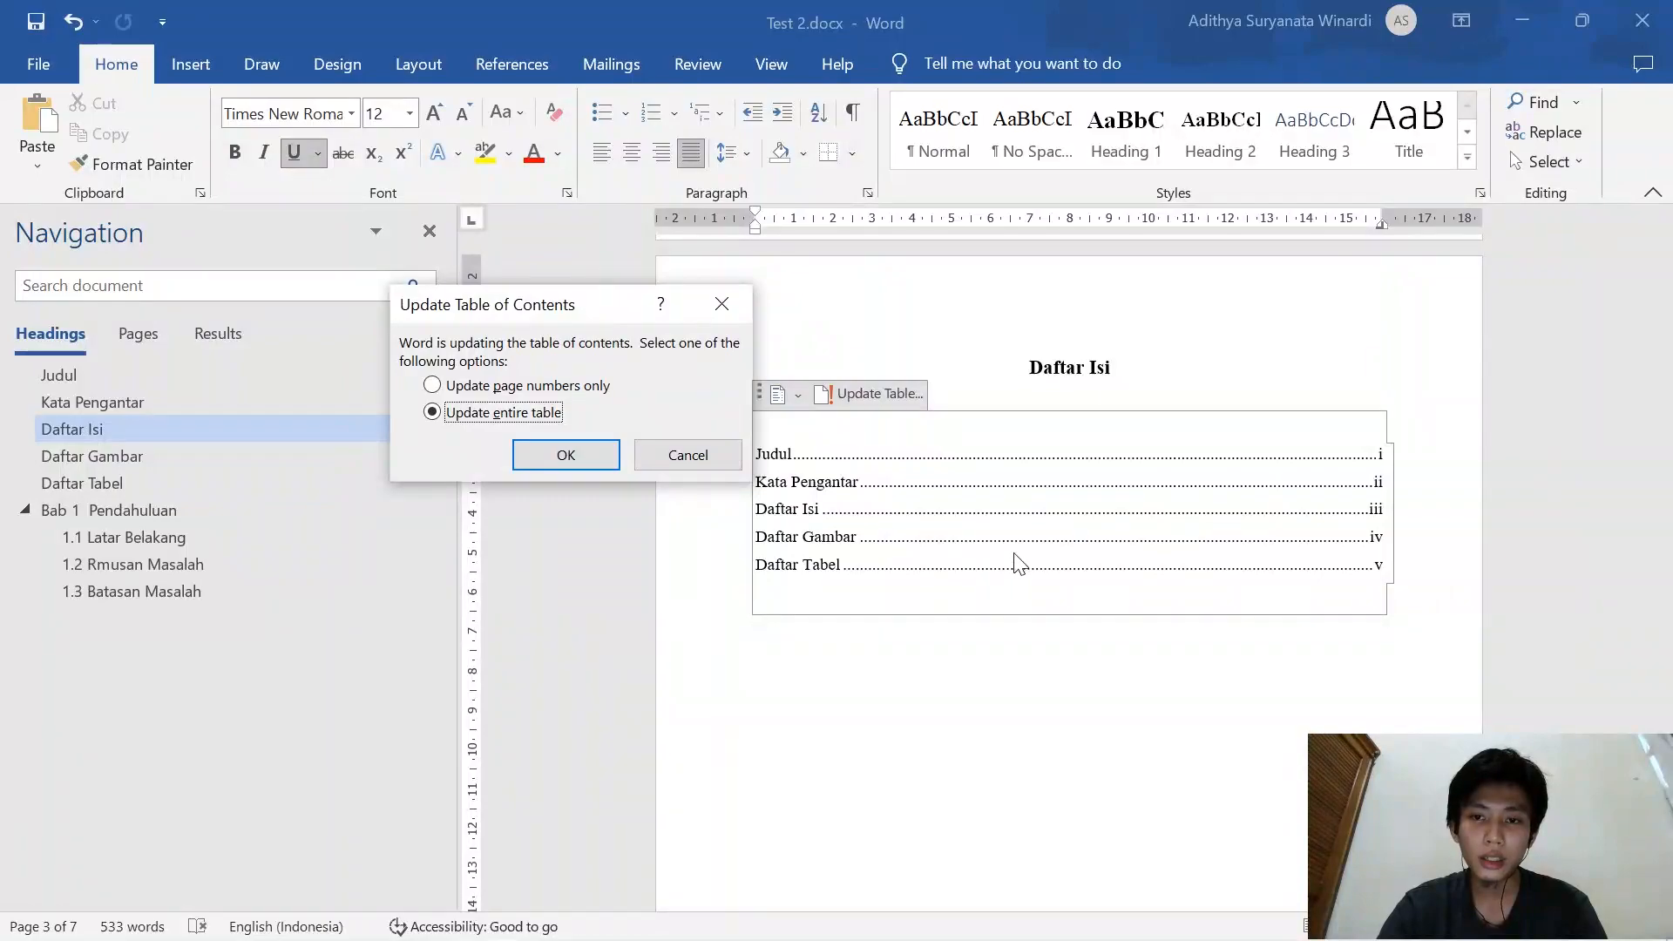
pyautogui.click(569, 457)
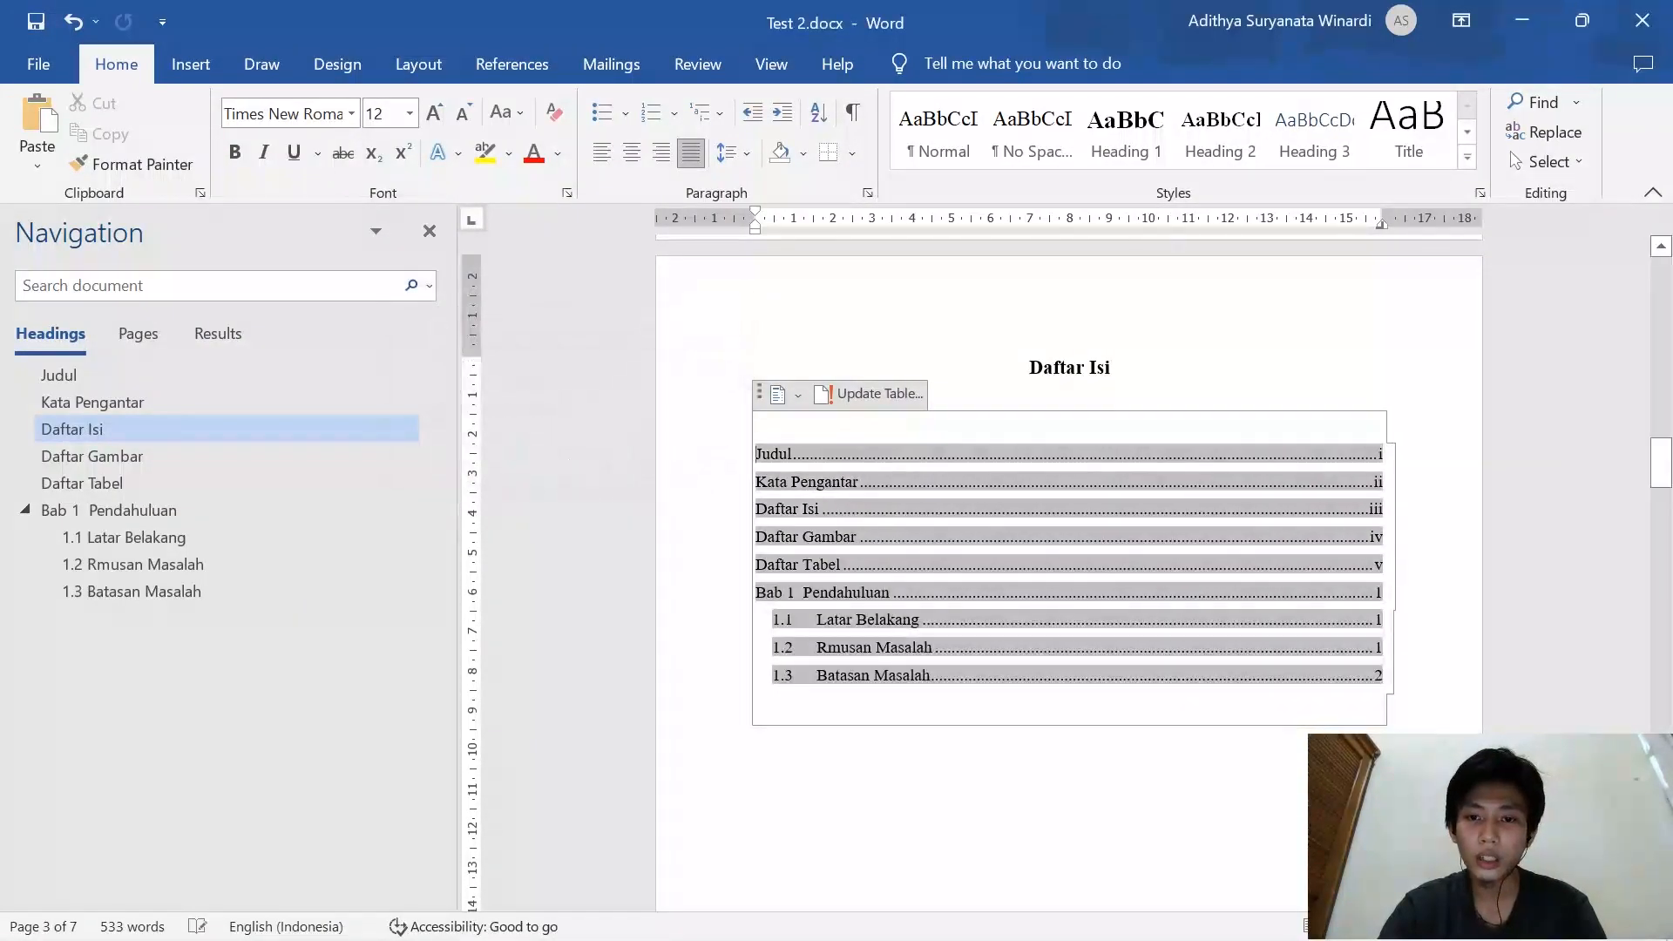
pyautogui.scroll(-3, 1175, 613)
pyautogui.click(1175, 613)
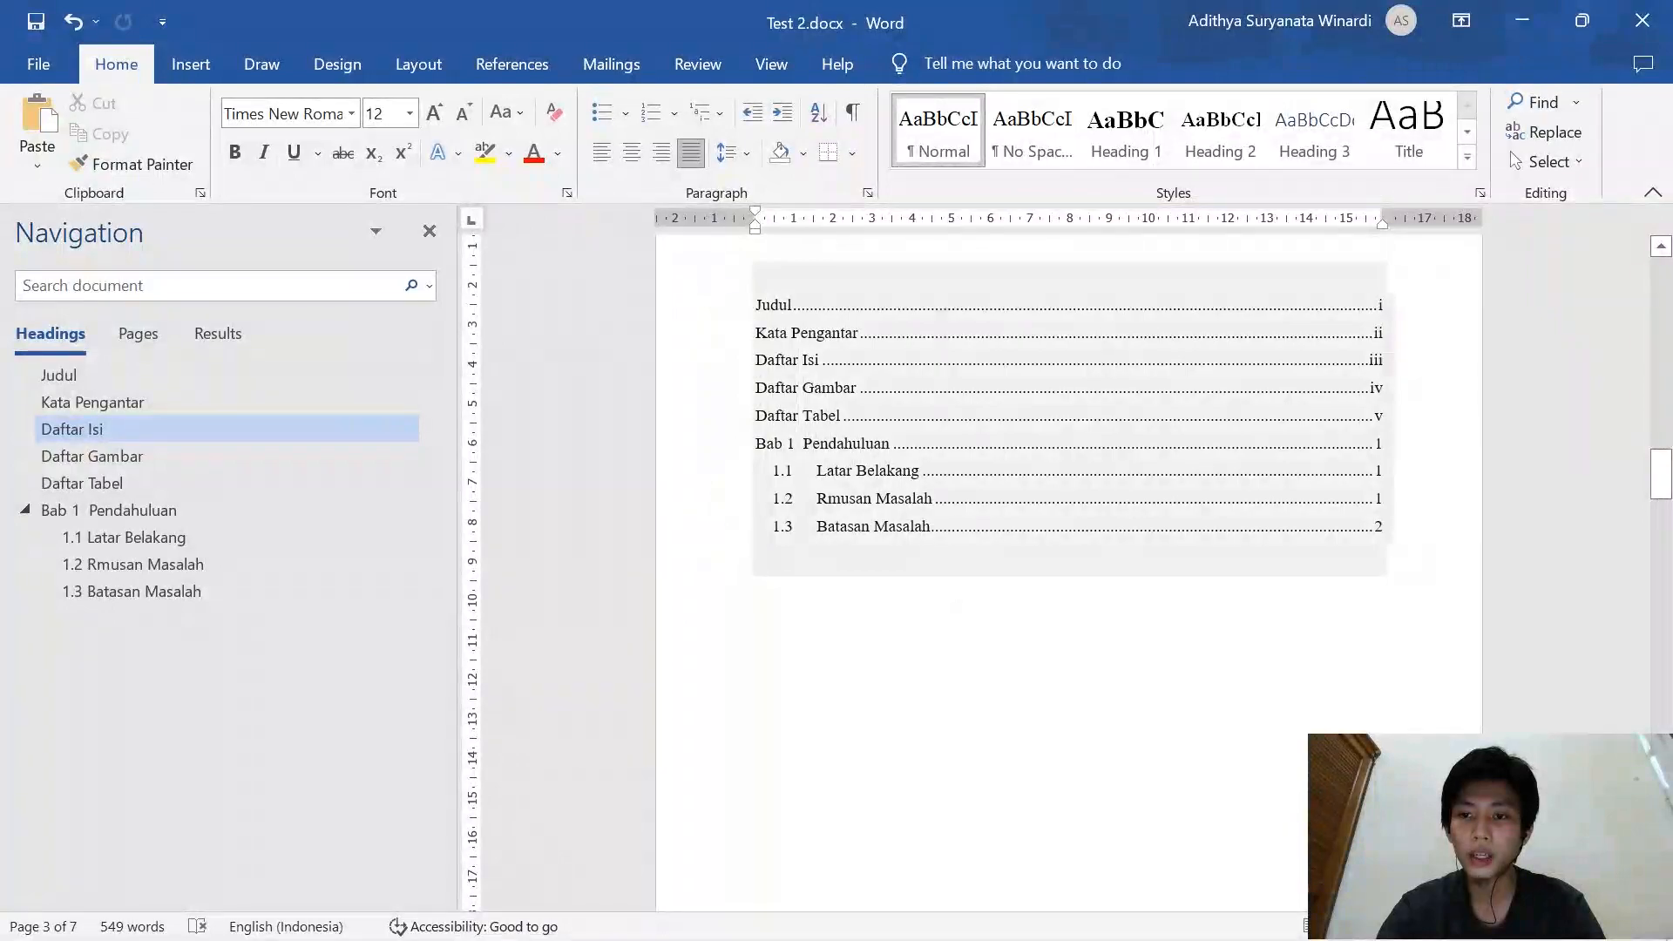
# Add an empty line after "different galleries." at the end of 1.3 Batasan Masalah
pyautogui.scroll(-1, 1227, 494)
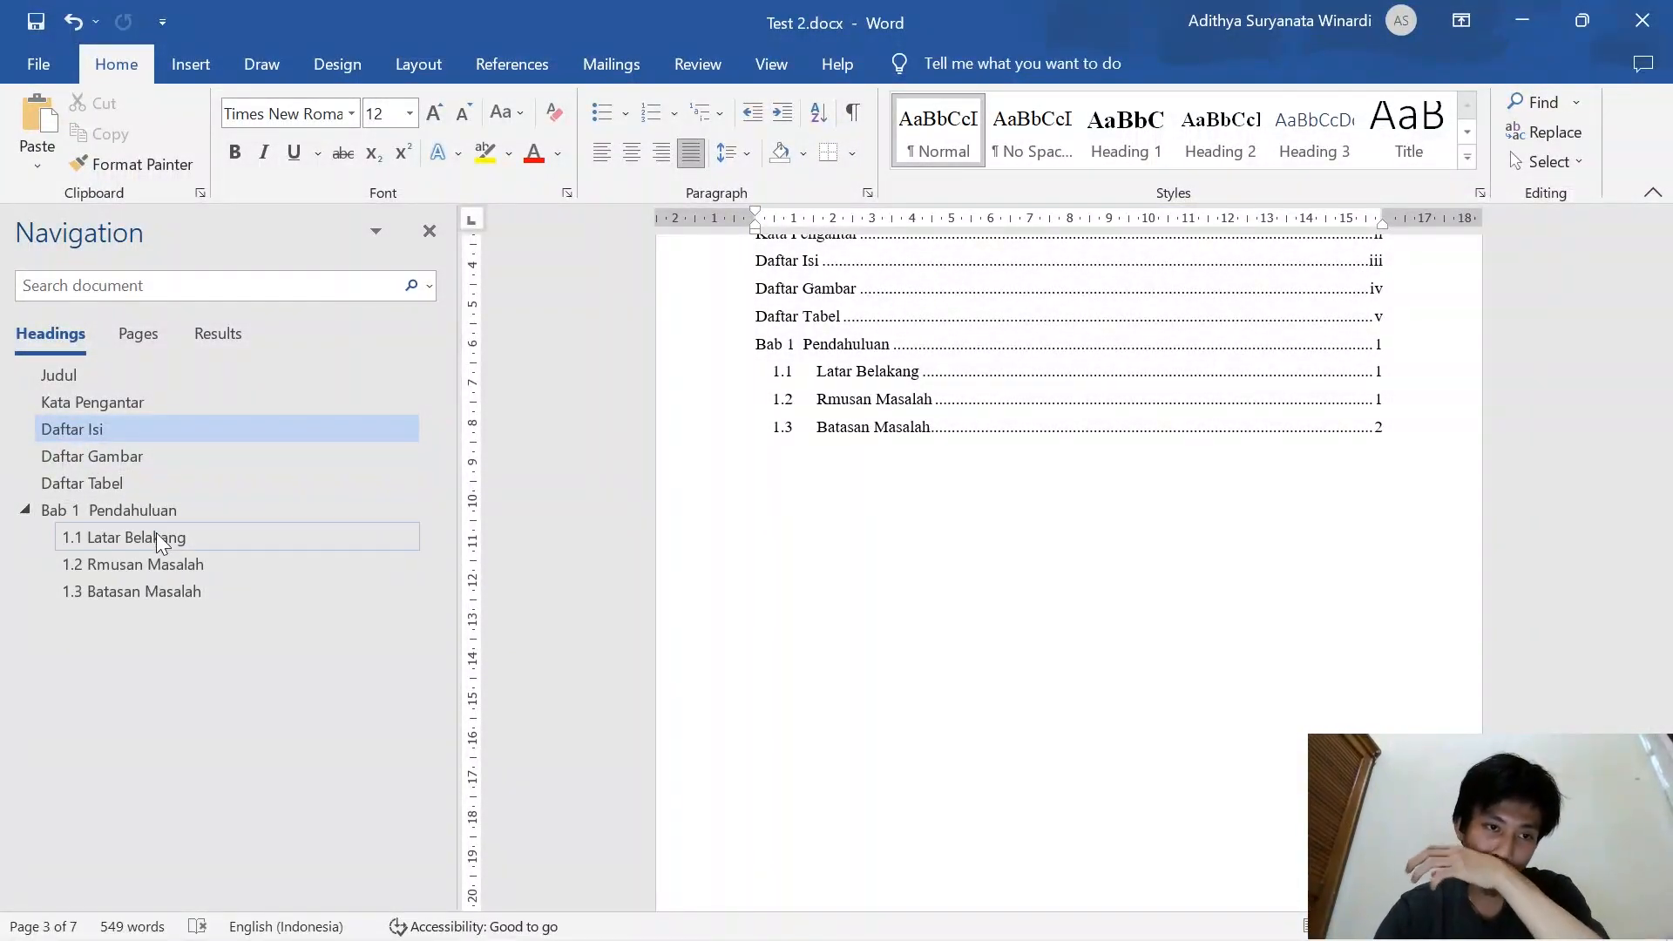
pyautogui.click(135, 595)
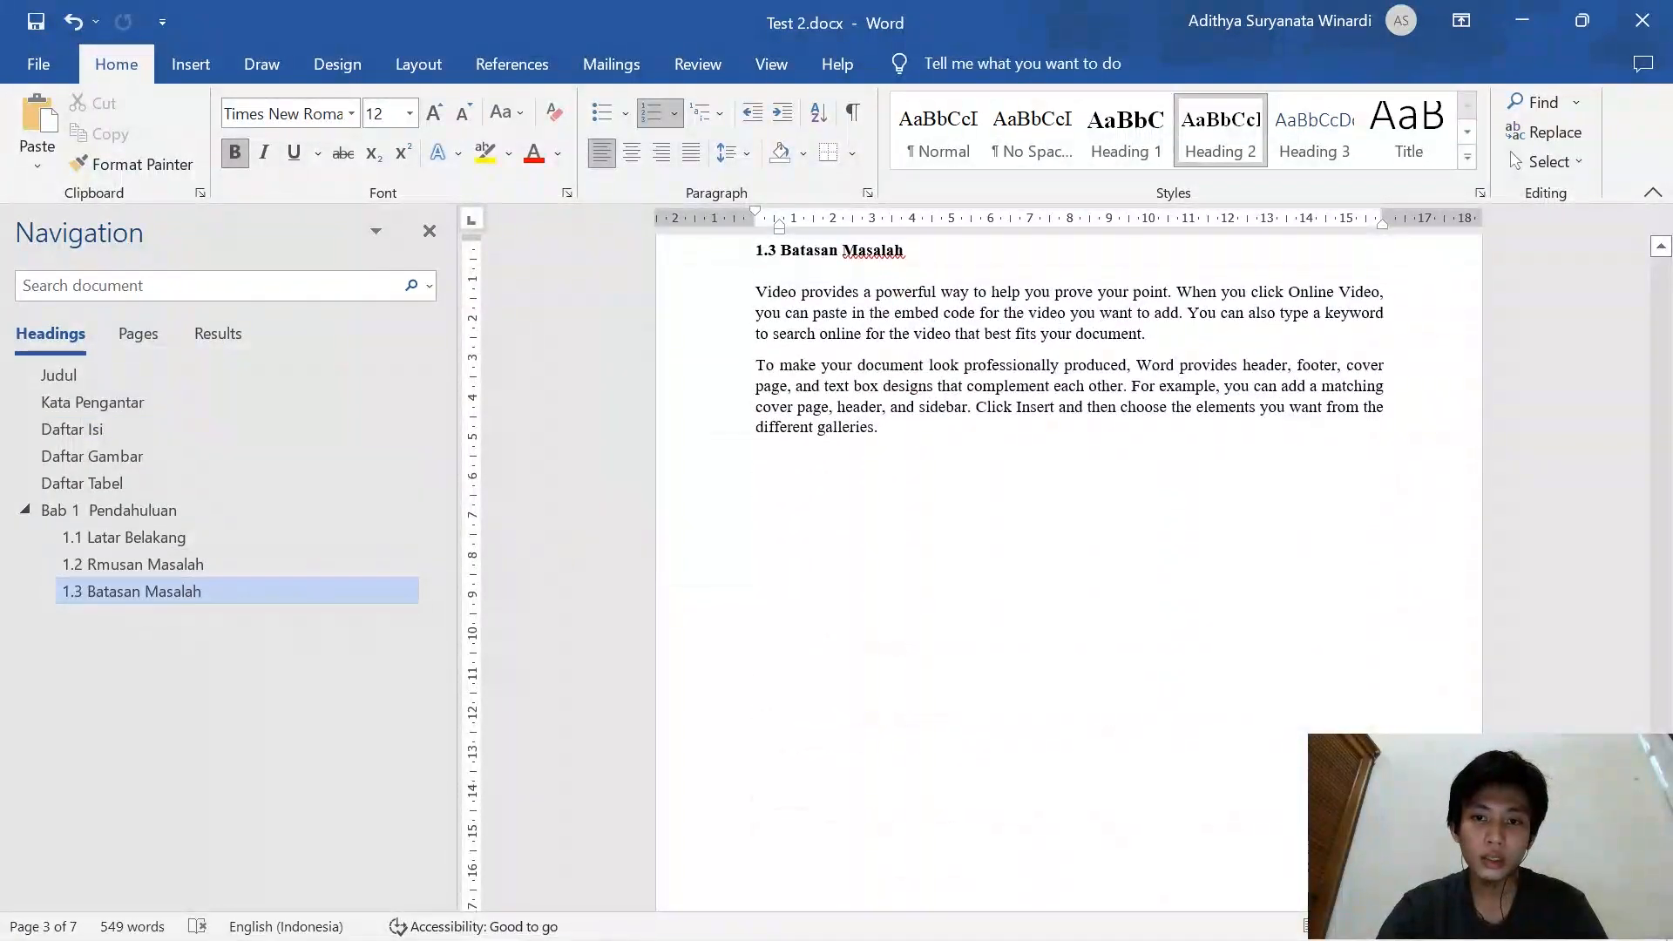
pyautogui.scroll(9, 1262, 475)
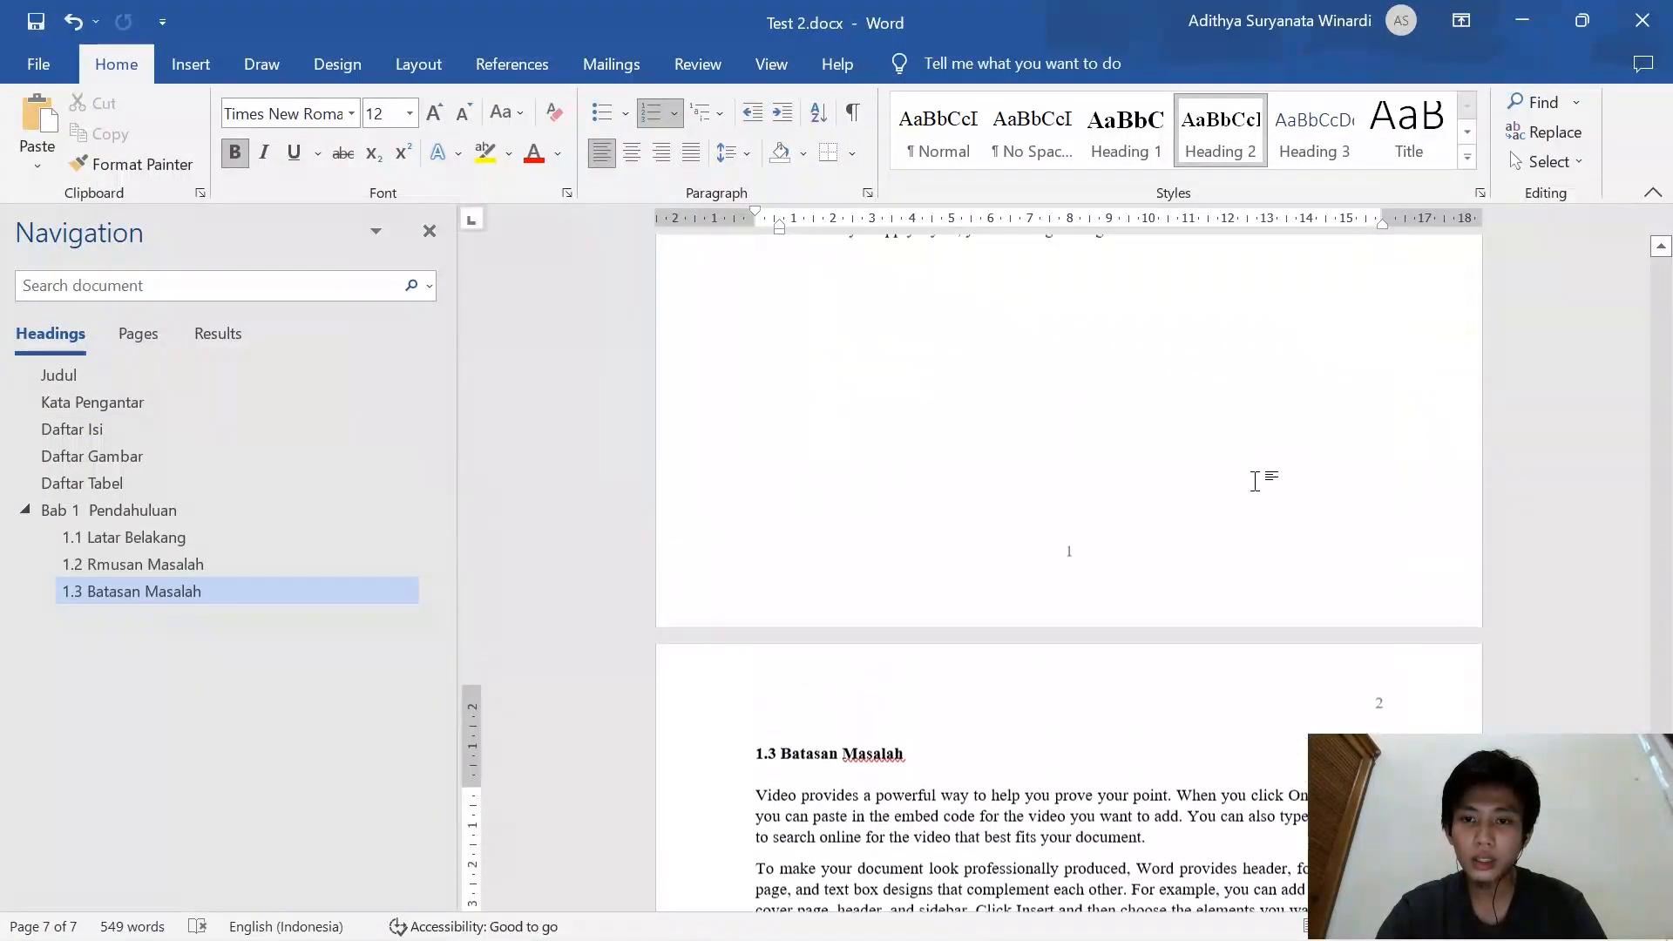
pyautogui.scroll(1, 1263, 475)
pyautogui.scroll(-8, 1262, 475)
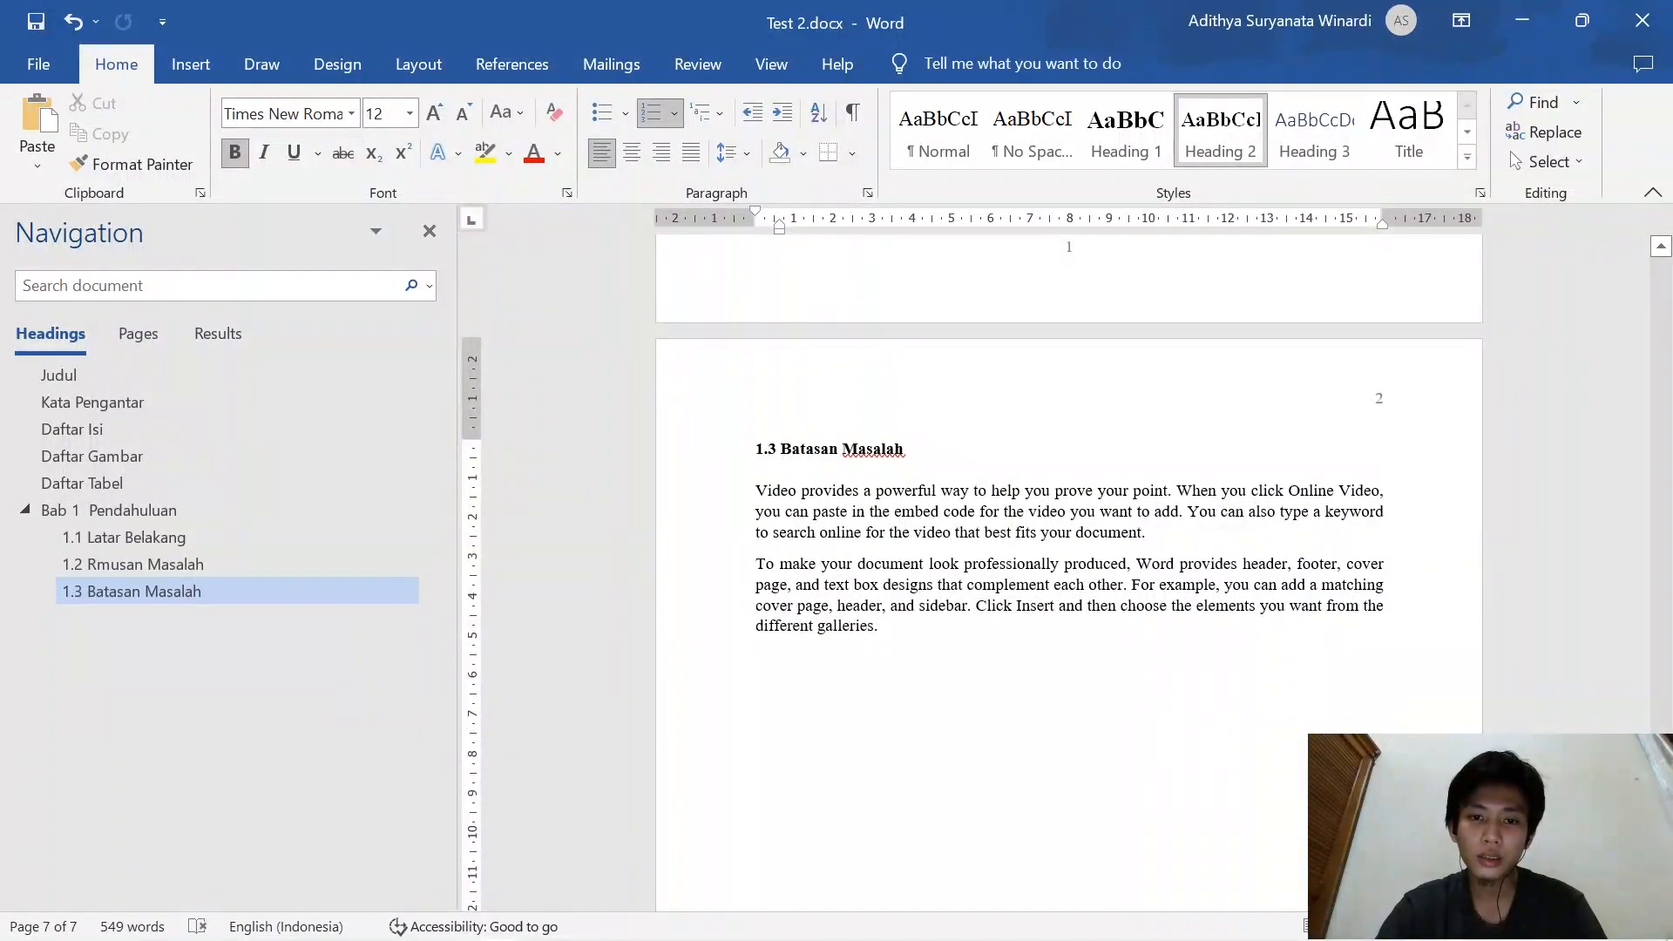
pyautogui.click(879, 627)
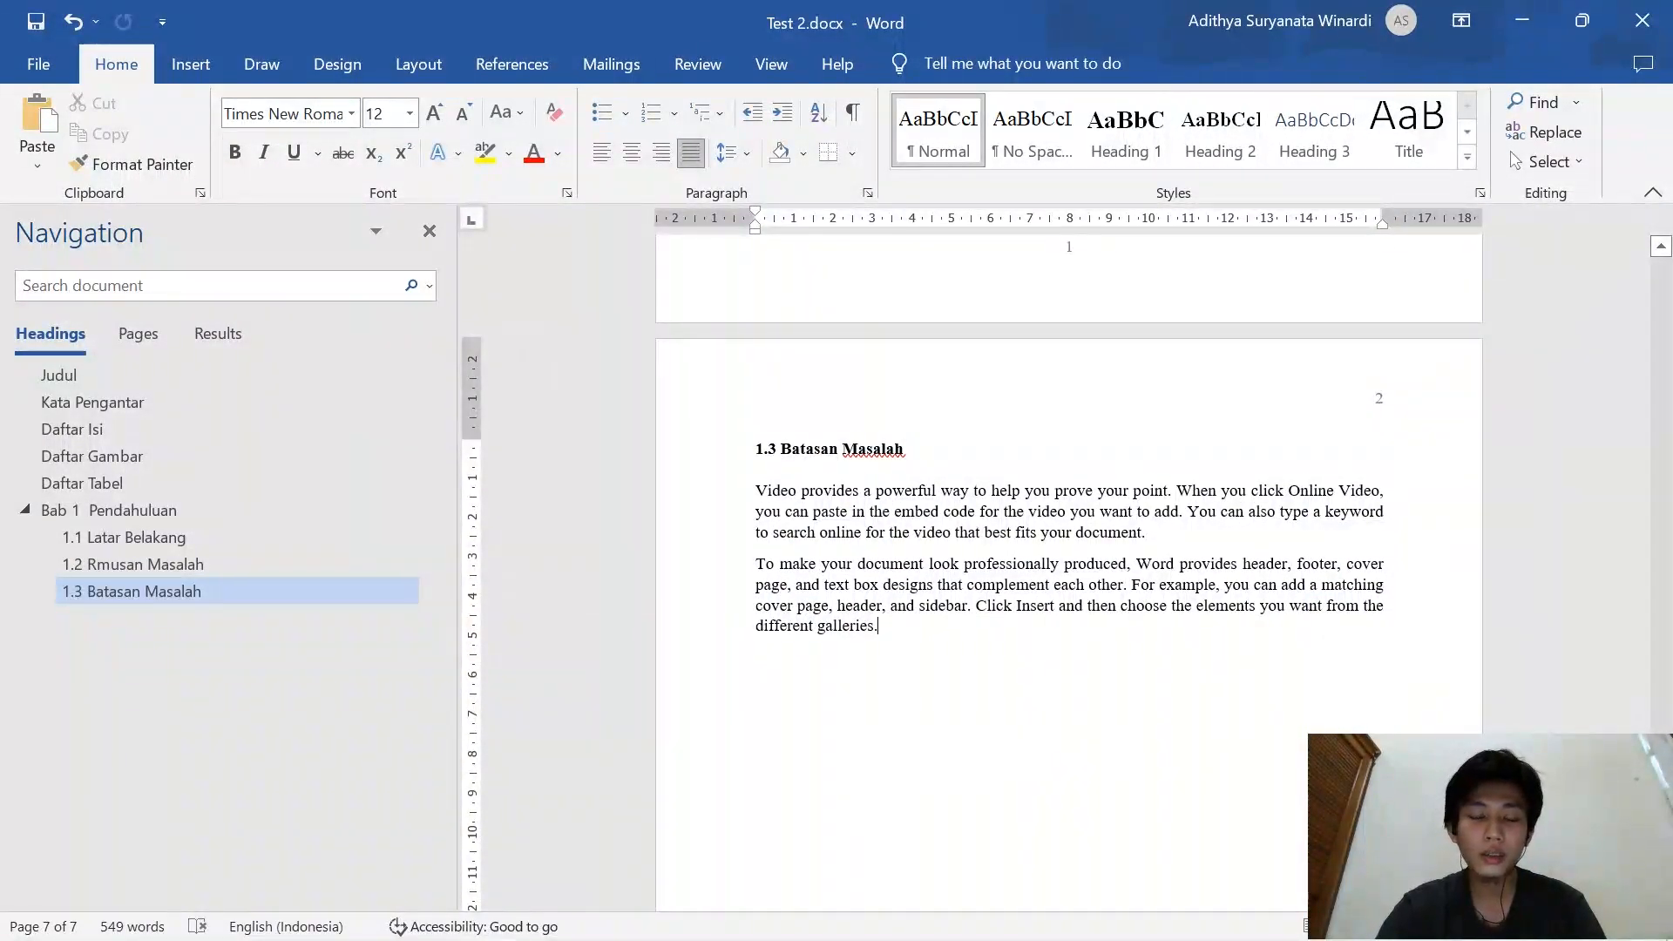
pyautogui.click(208, 456)
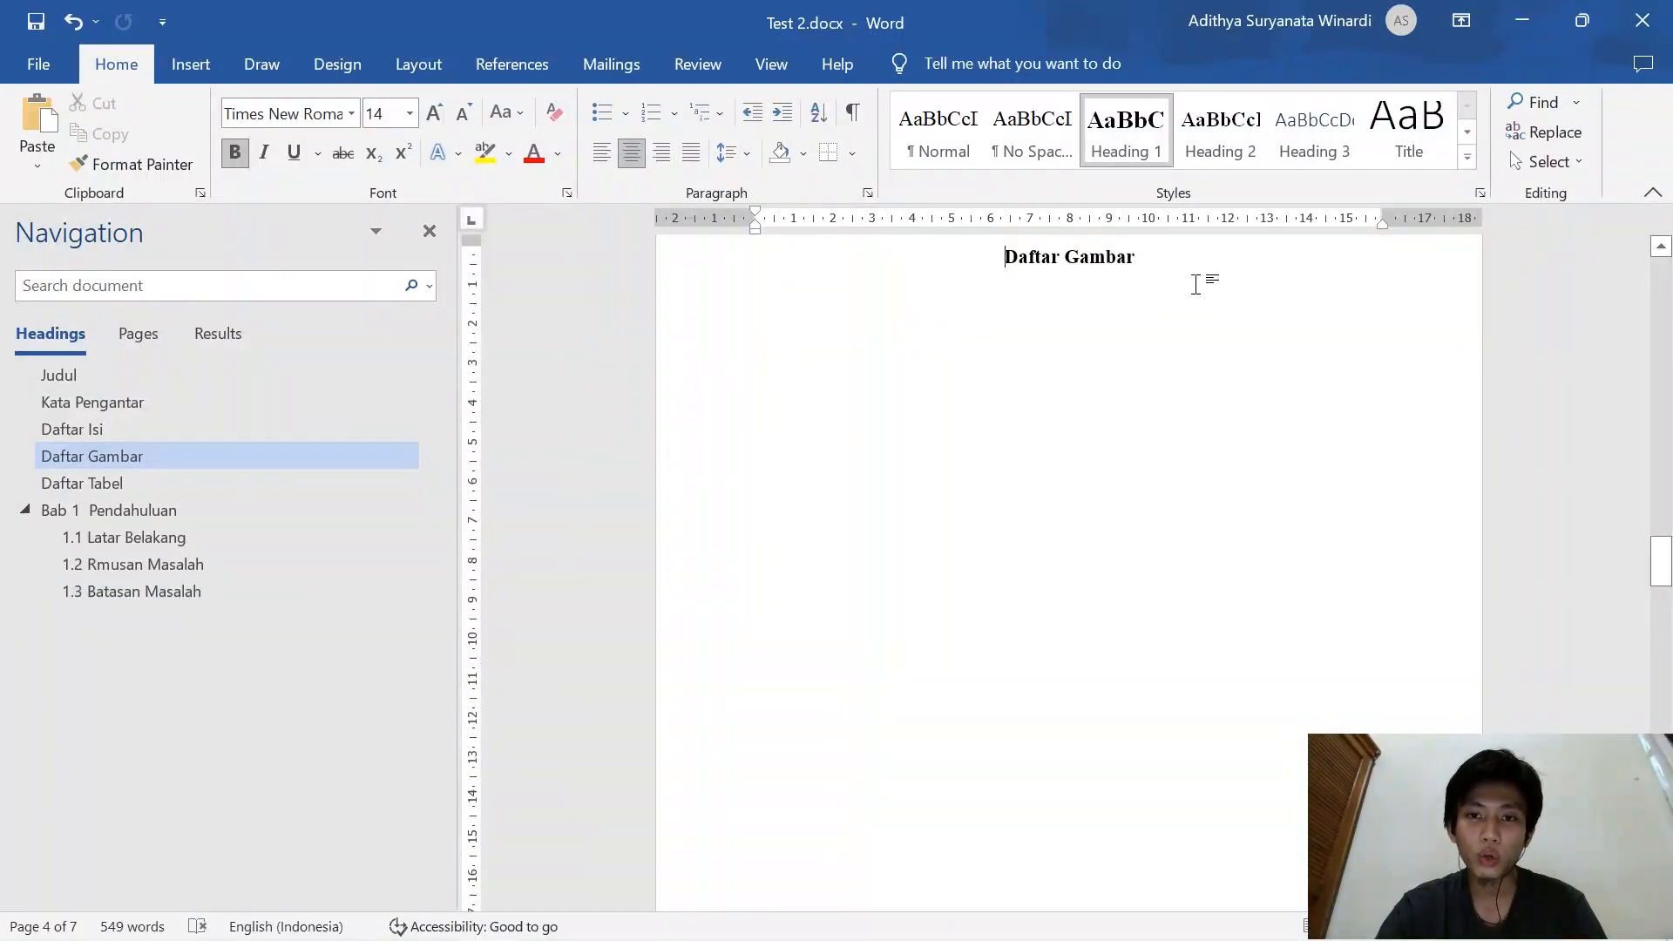
pyautogui.click(164, 589)
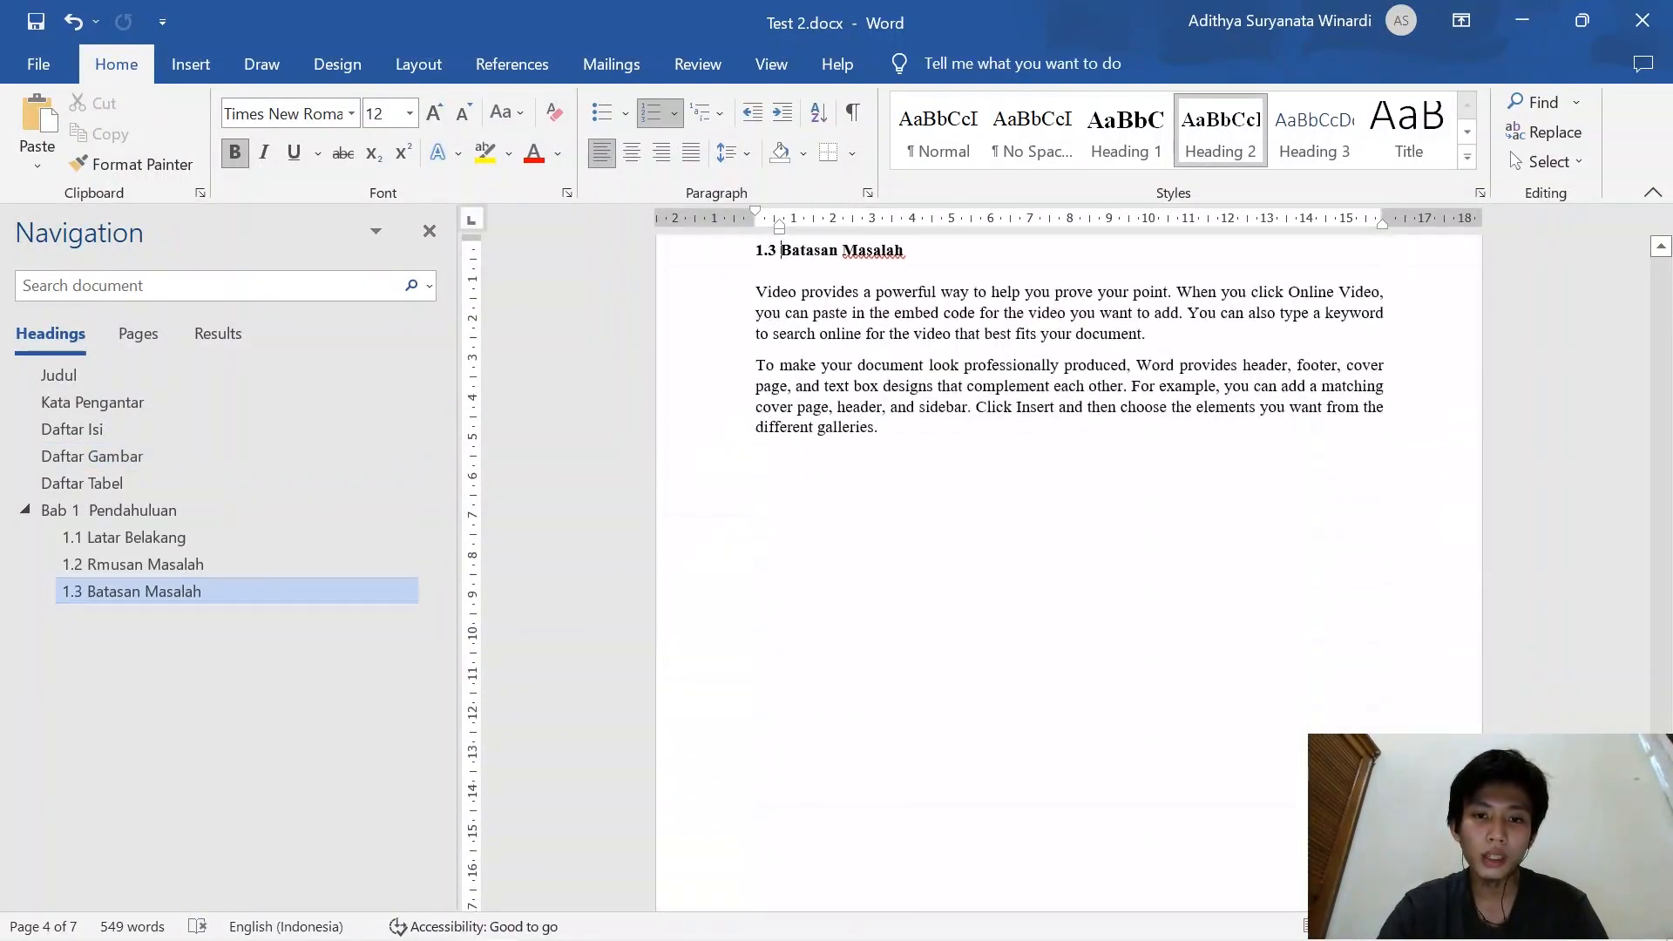
pyautogui.click(907, 434)
pyautogui.scroll(3, 906, 440)
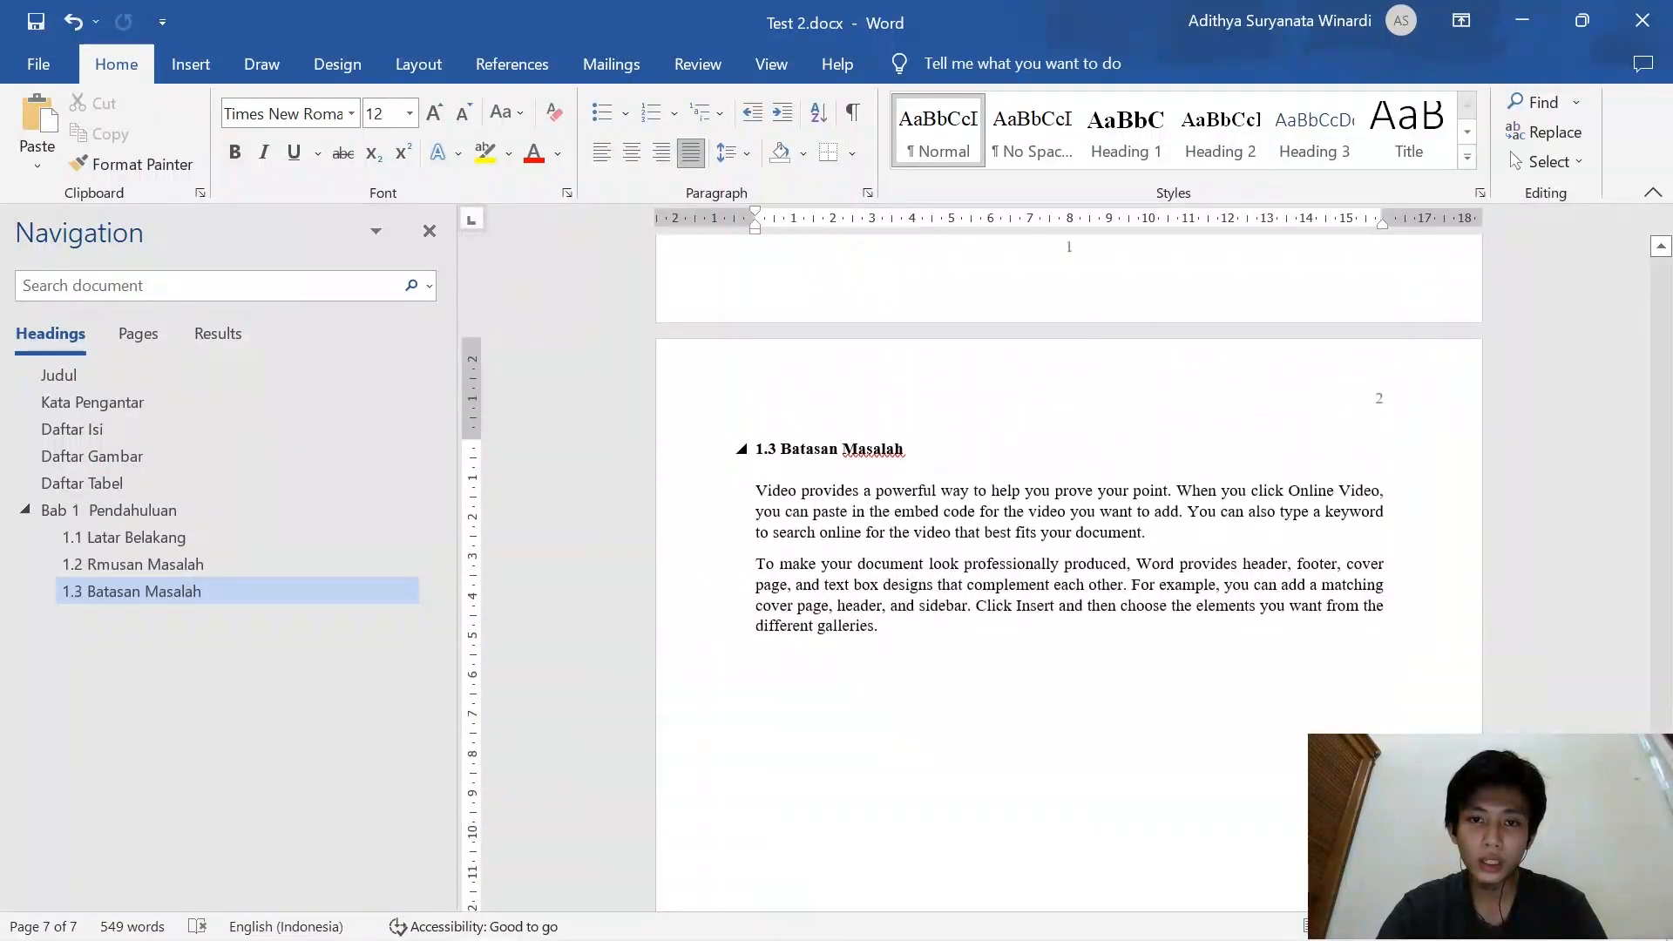
pyautogui.scroll(-2, 1068, 567)
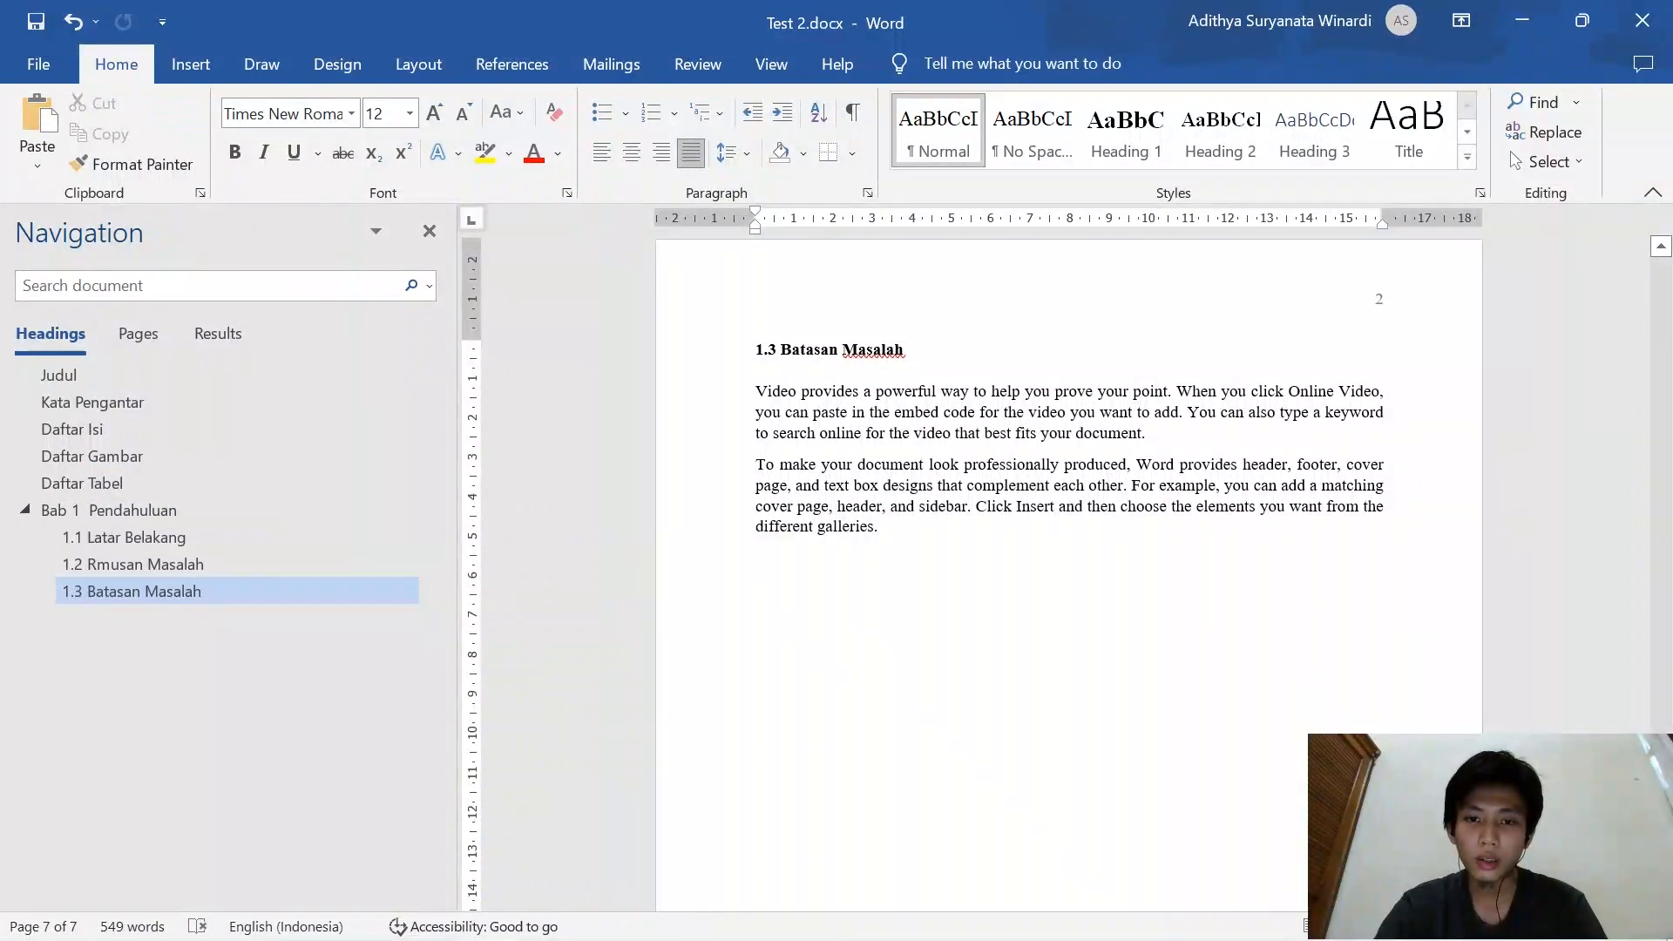
pyautogui.press('Return')
pyautogui.press('Return')
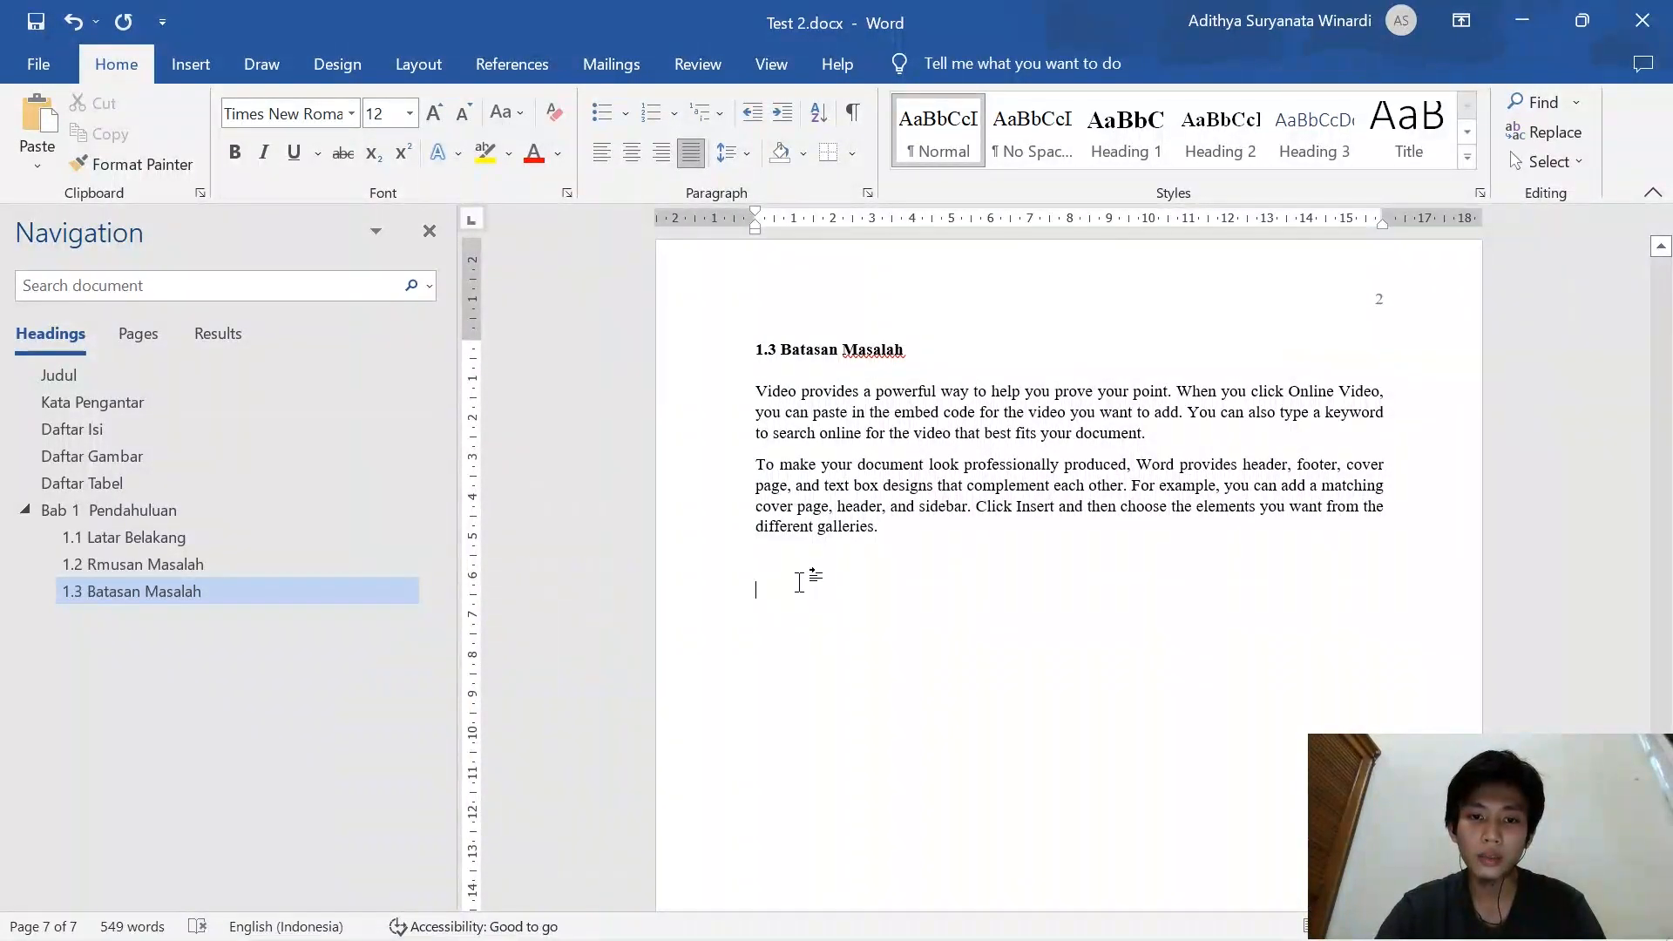
# Insert Kopi.jpg from D:\TUGAS KULIAH\PROGRAM PAKET NIAGA\GAMBAR below the 1.3 text
pyautogui.click(337, 68)
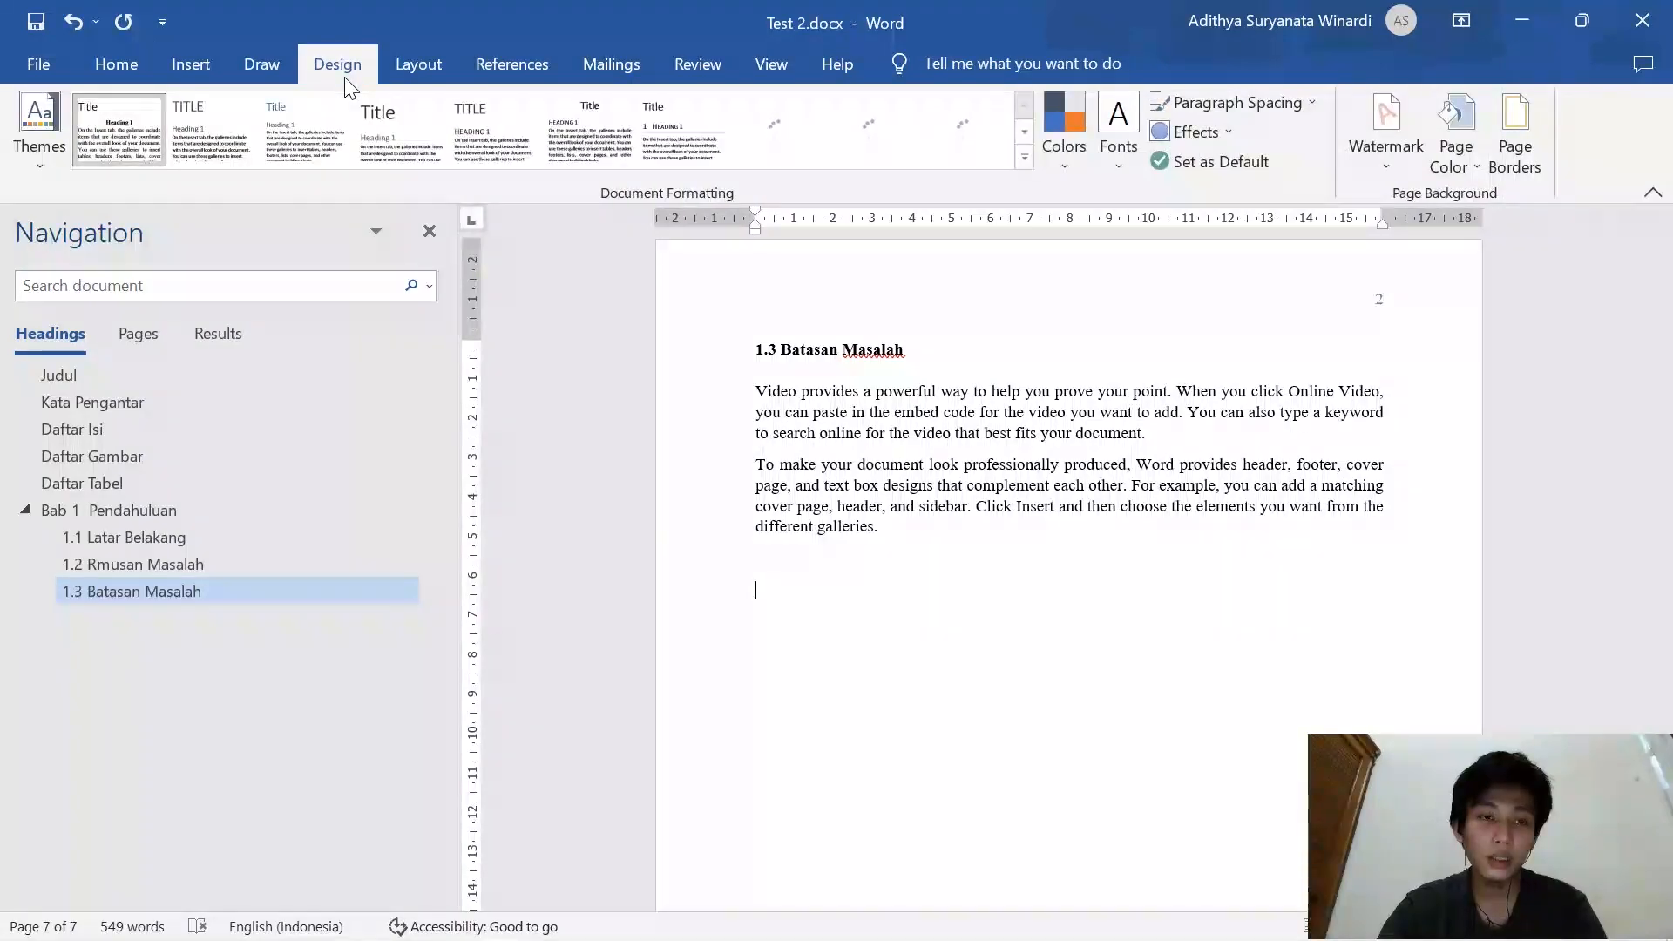
pyautogui.click(170, 67)
pyautogui.click(283, 162)
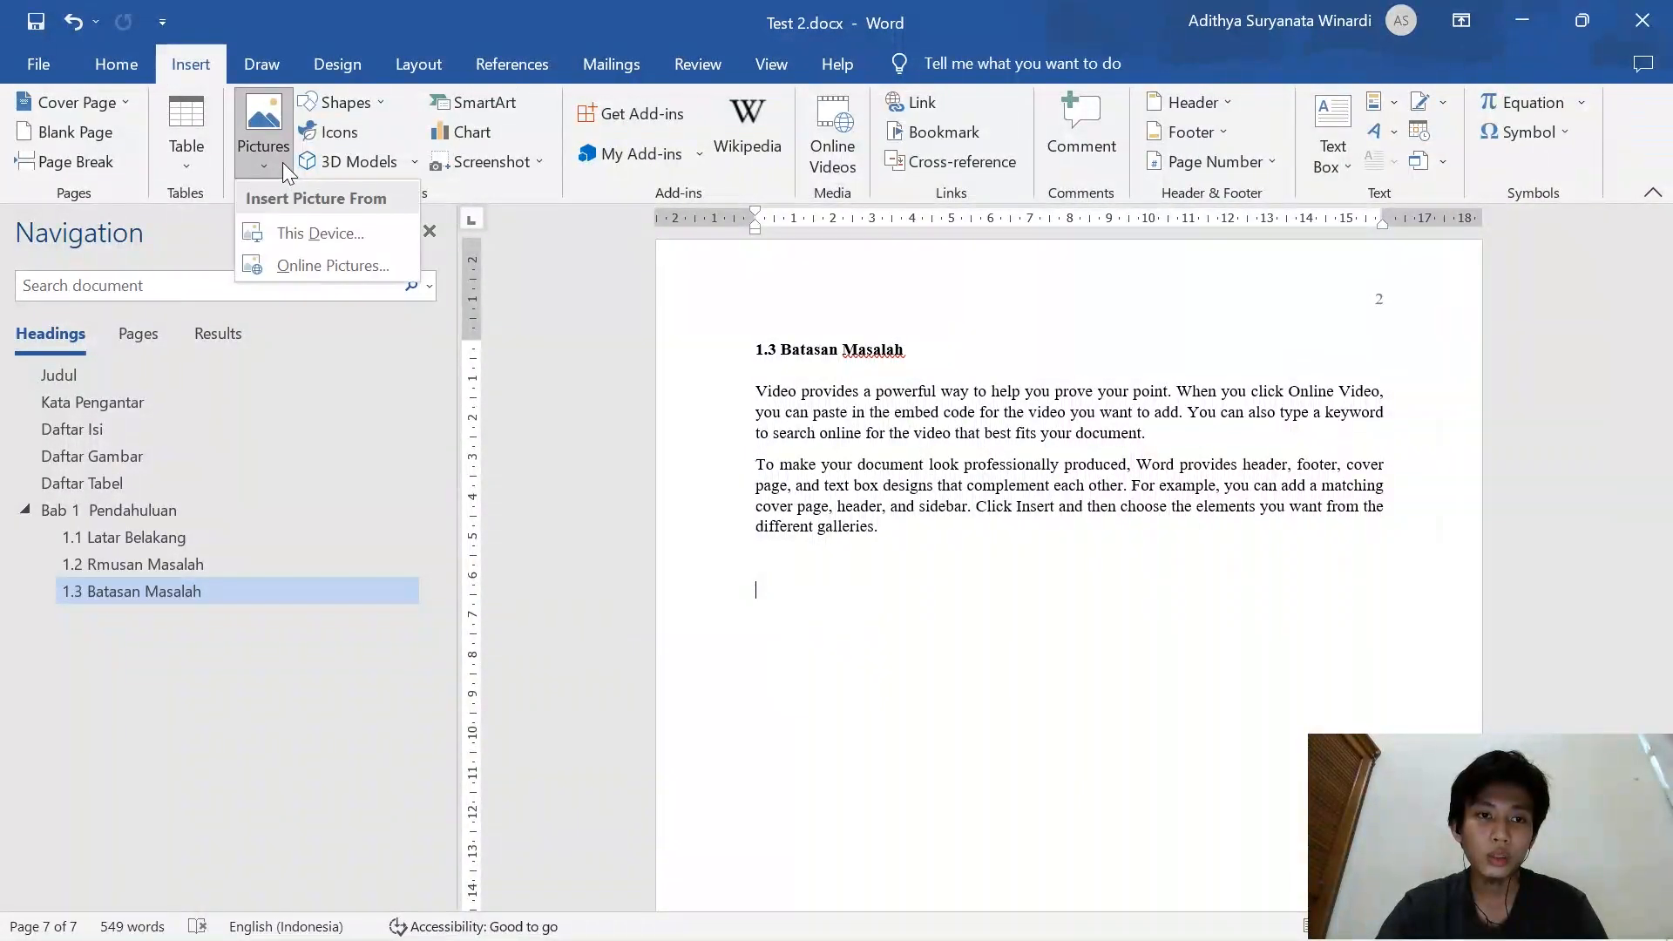
pyautogui.click(284, 239)
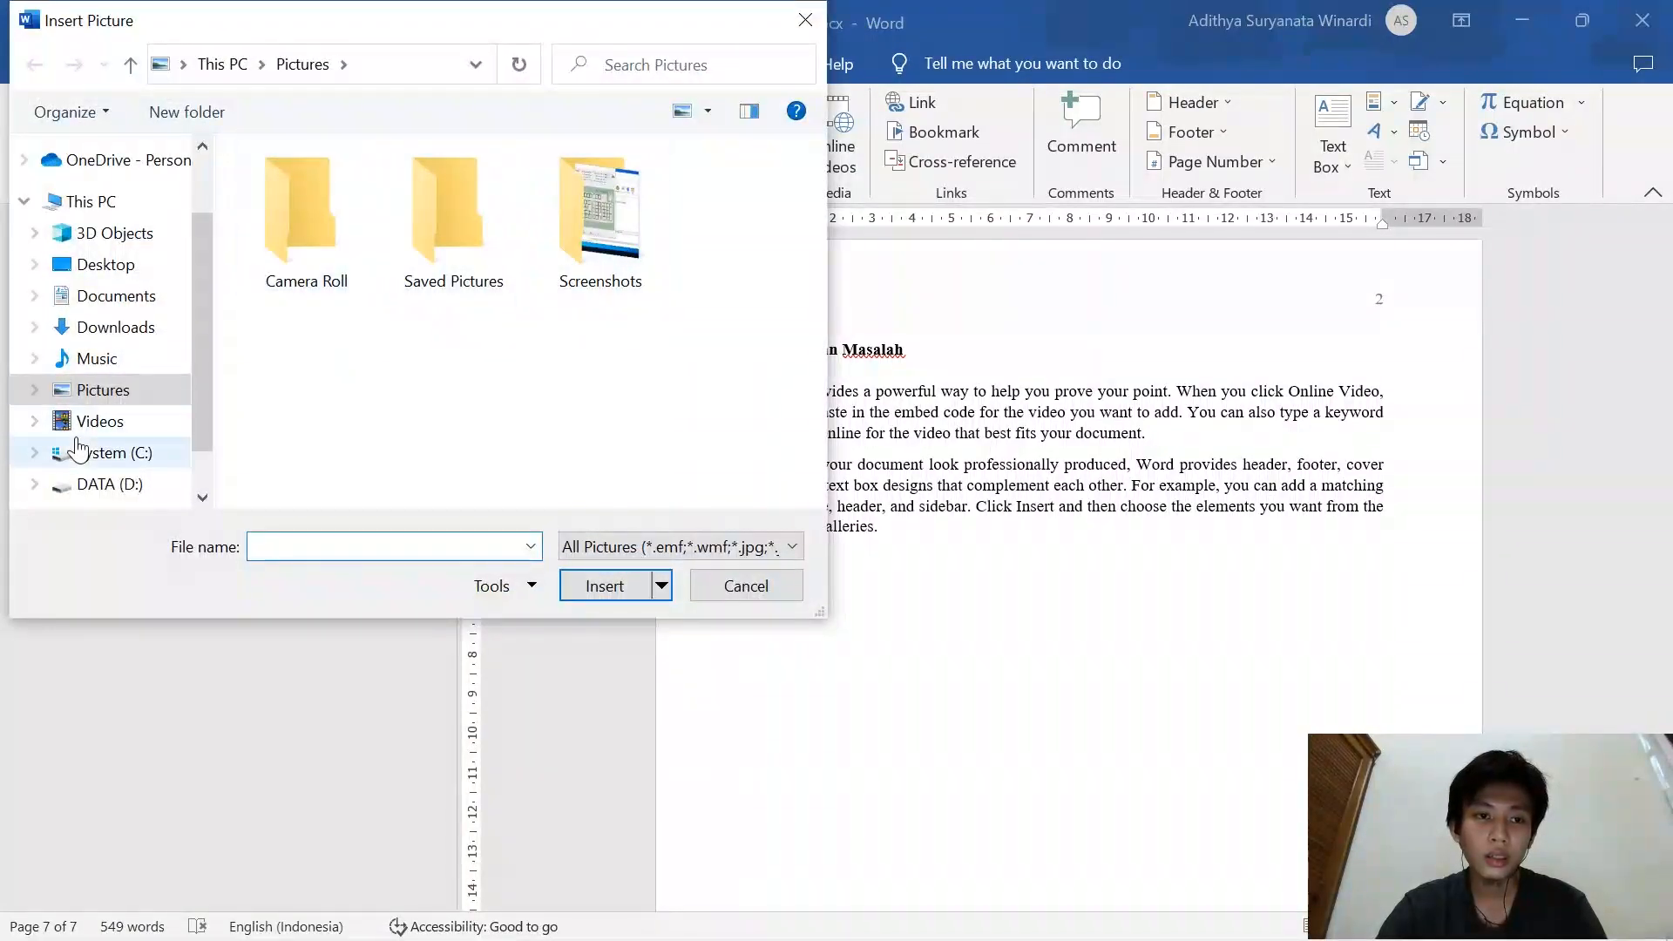
pyautogui.click(122, 484)
pyautogui.doubleClick(329, 445)
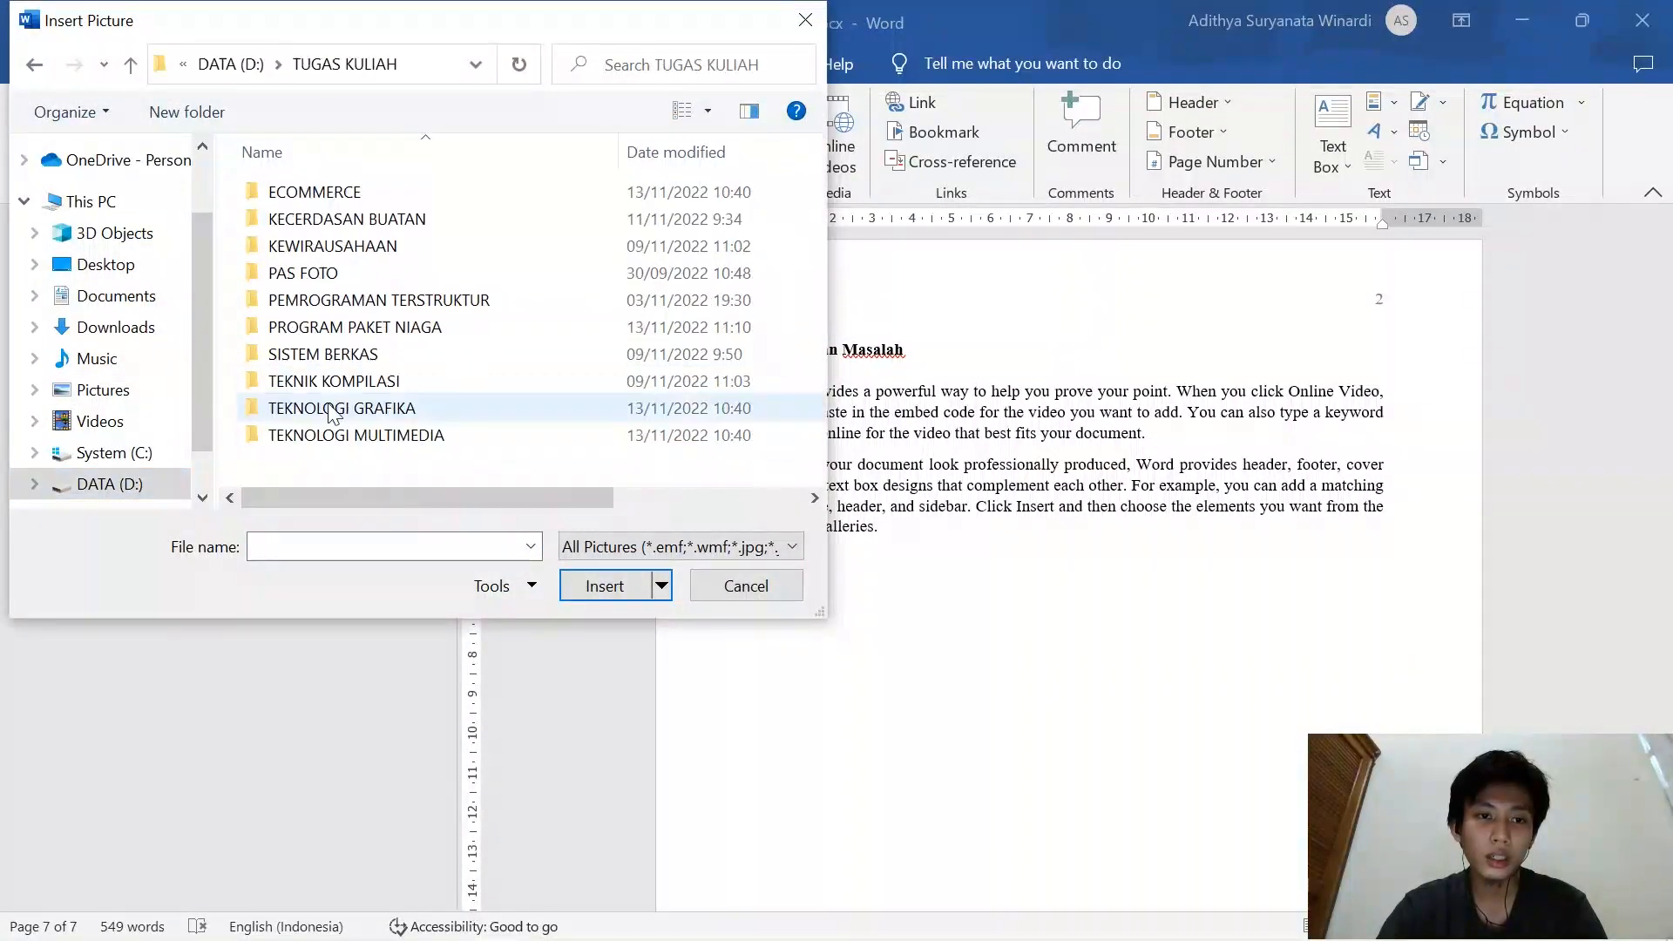
pyautogui.doubleClick(331, 335)
pyautogui.doubleClick(332, 192)
pyautogui.click(465, 242)
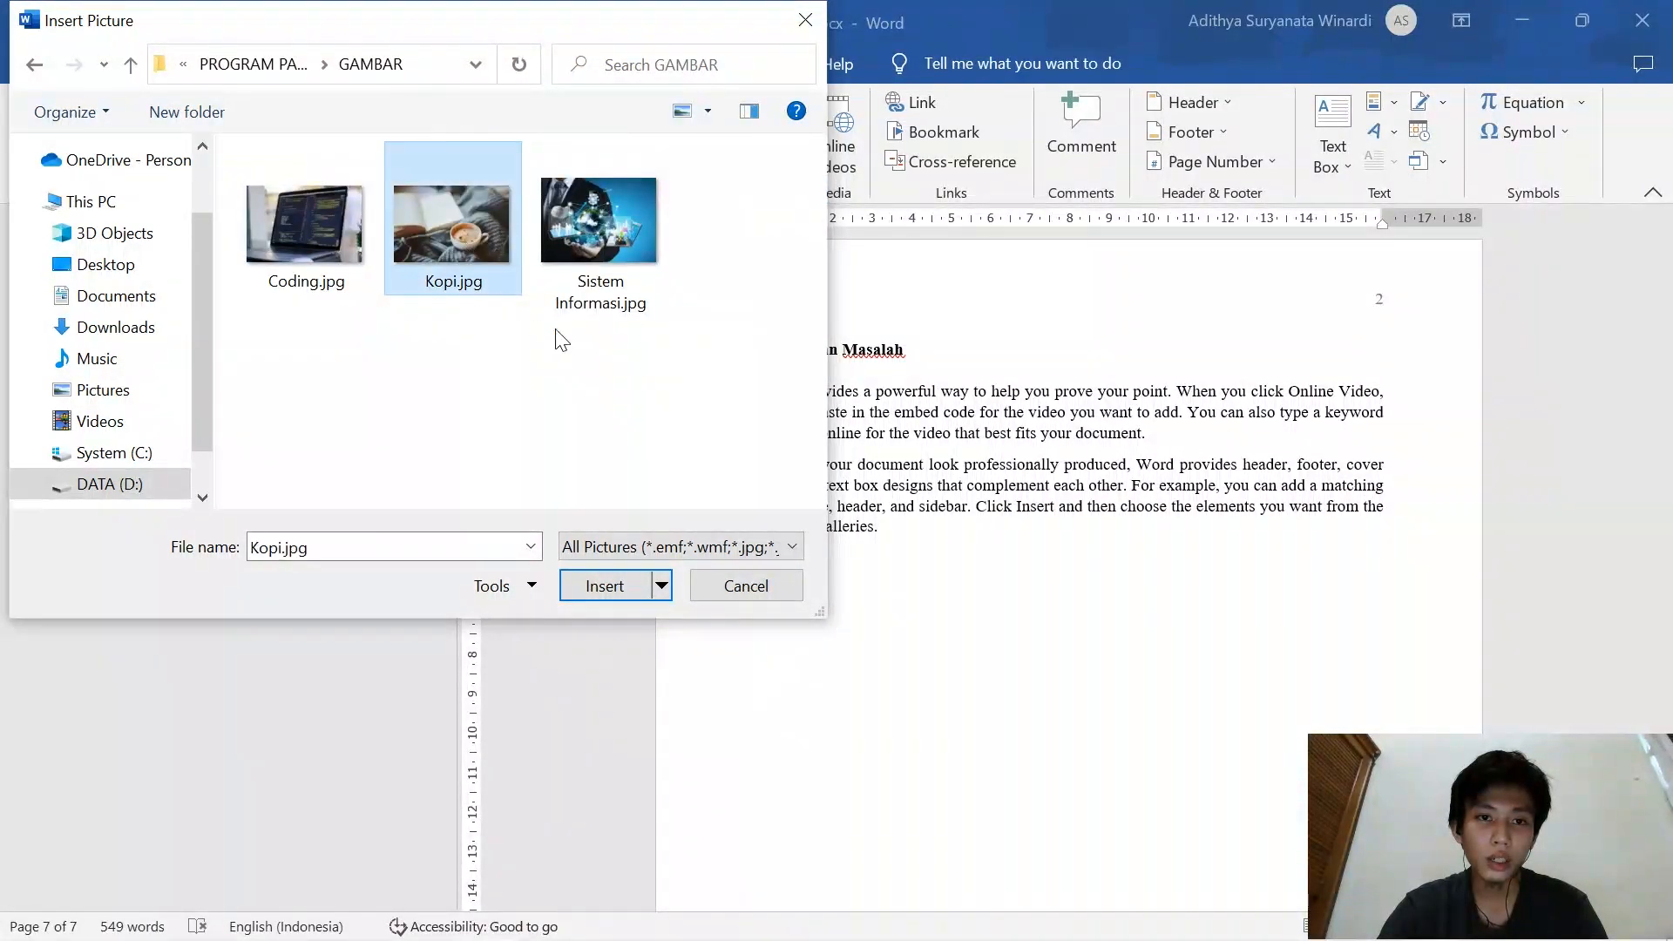
pyautogui.click(604, 586)
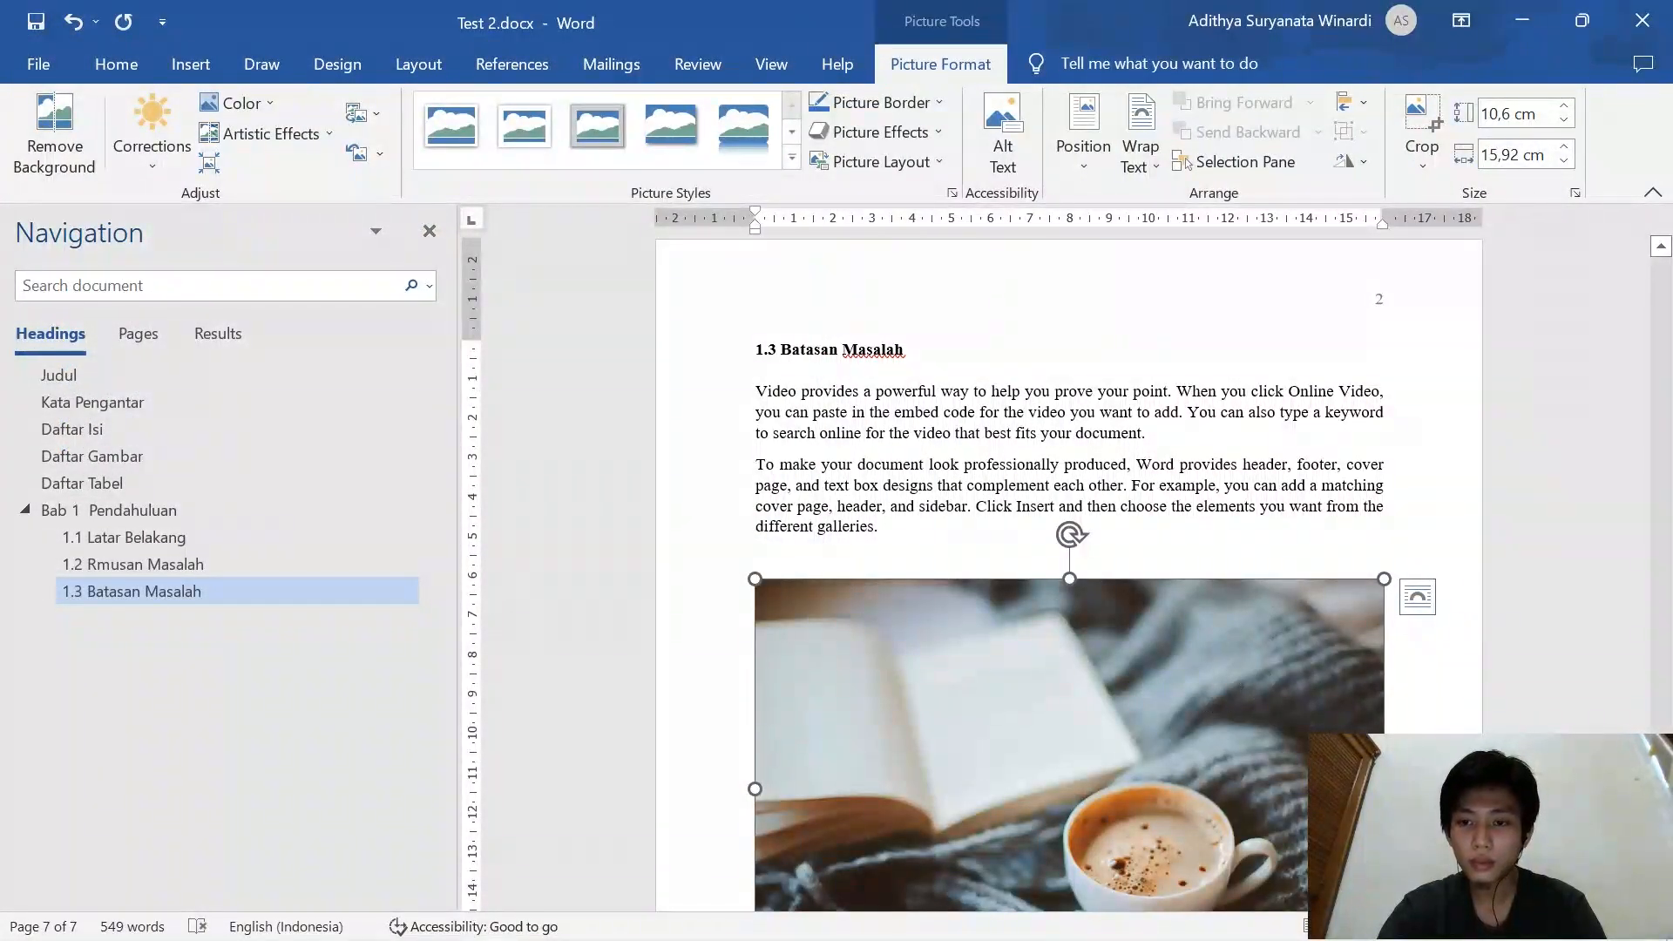
# Shrink the coffee picture to about 6.85 × 10.28 cm and centre it
pyautogui.scroll(-3, 1320, 581)
pyautogui.moveTo(1384, 430); pyautogui.dragTo(1147, 580)
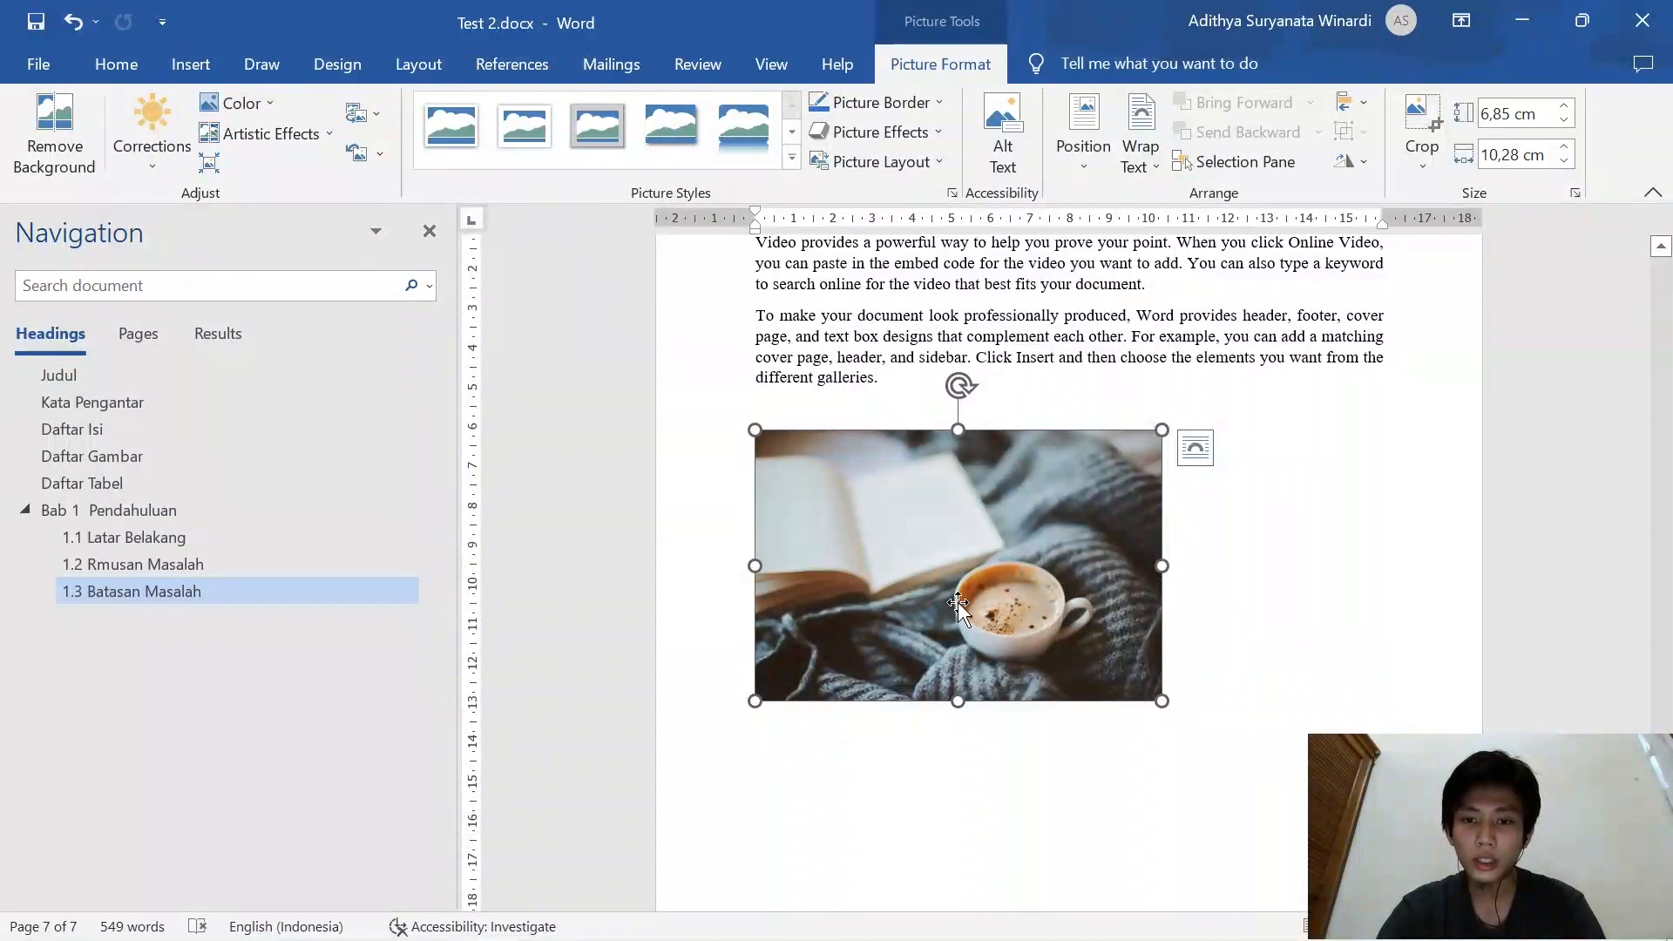
pyautogui.click(116, 65)
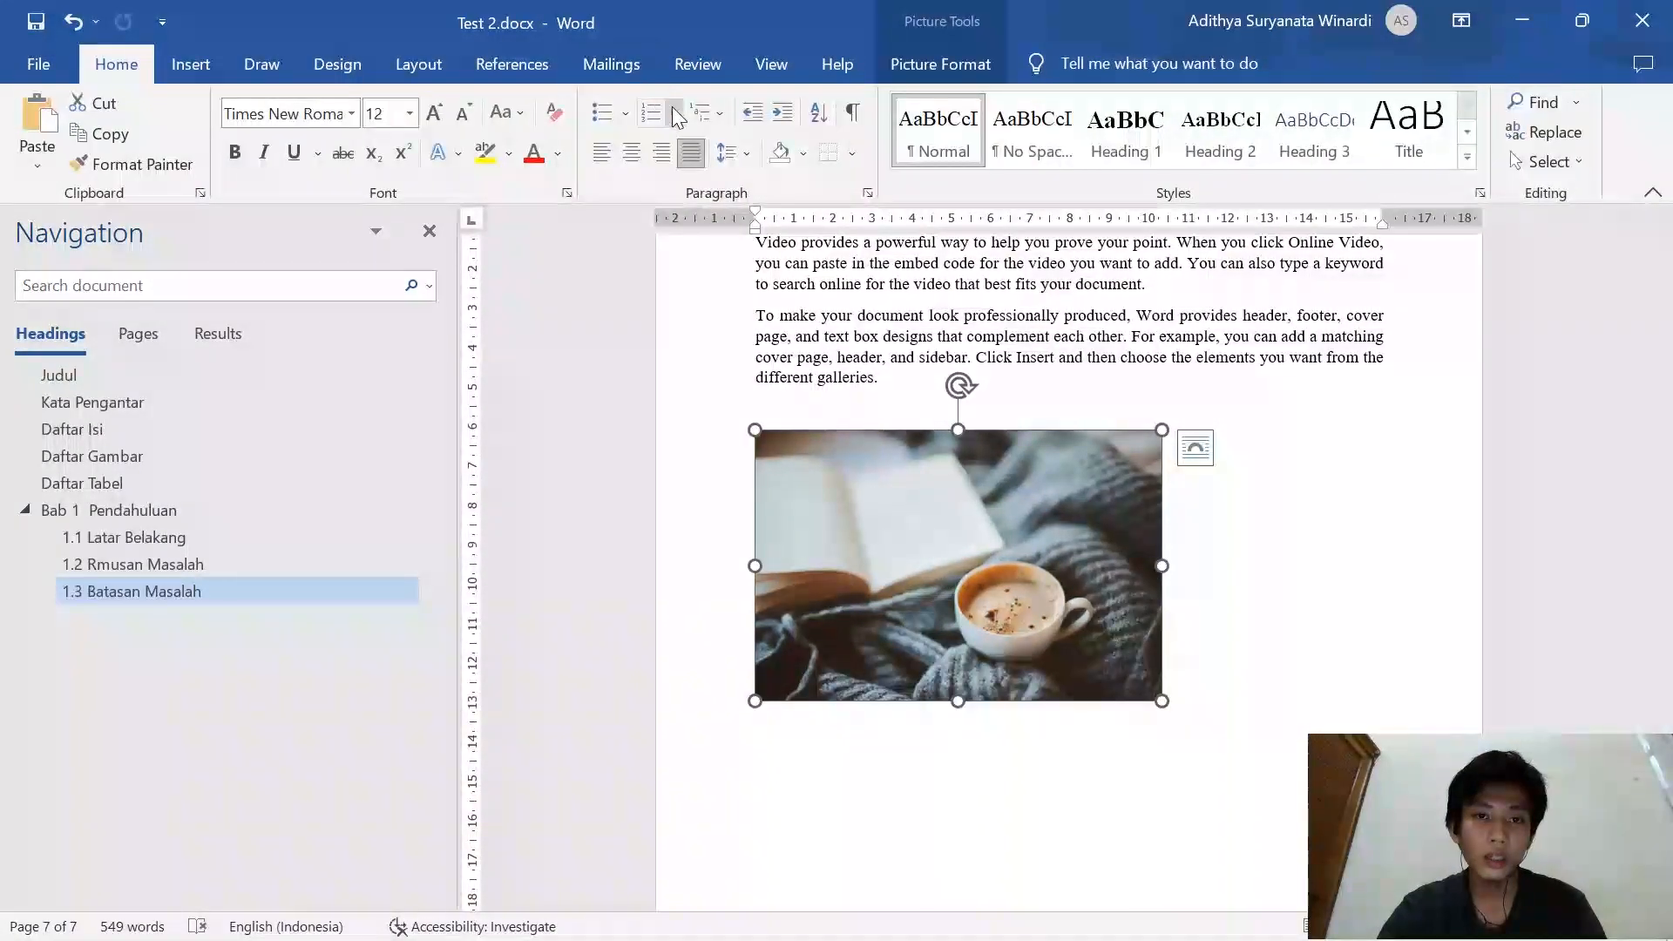
pyautogui.click(631, 153)
pyautogui.click(1327, 643)
# Add an empty centred line below the coffee picture
pyautogui.press('Return')
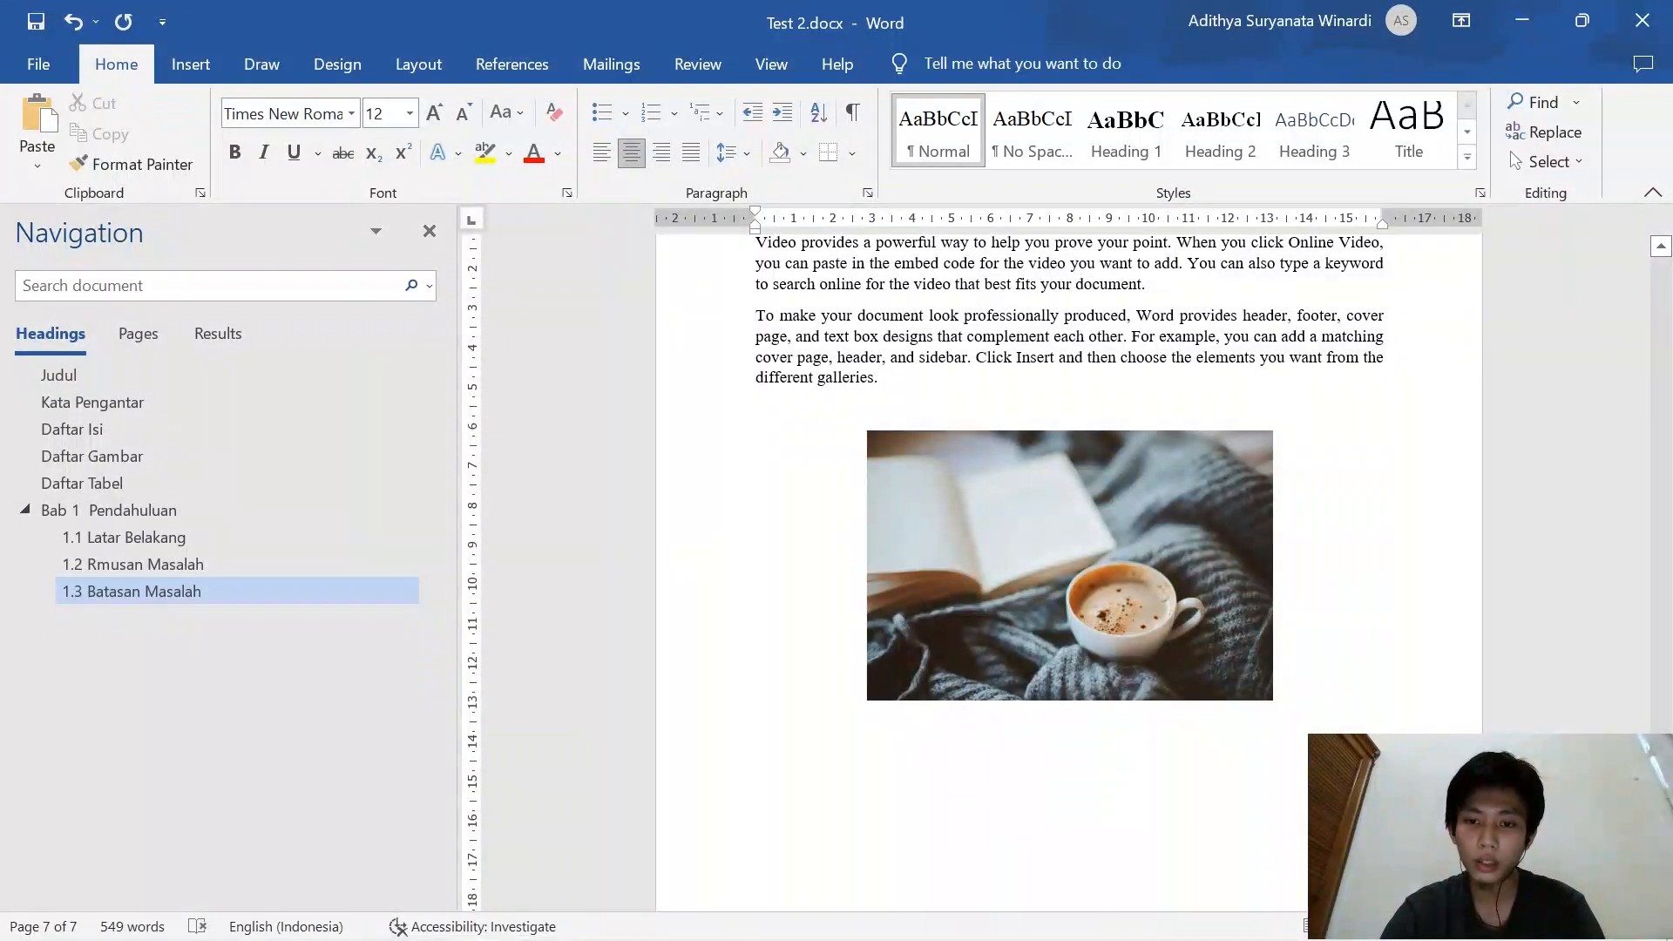
pyautogui.write('G')
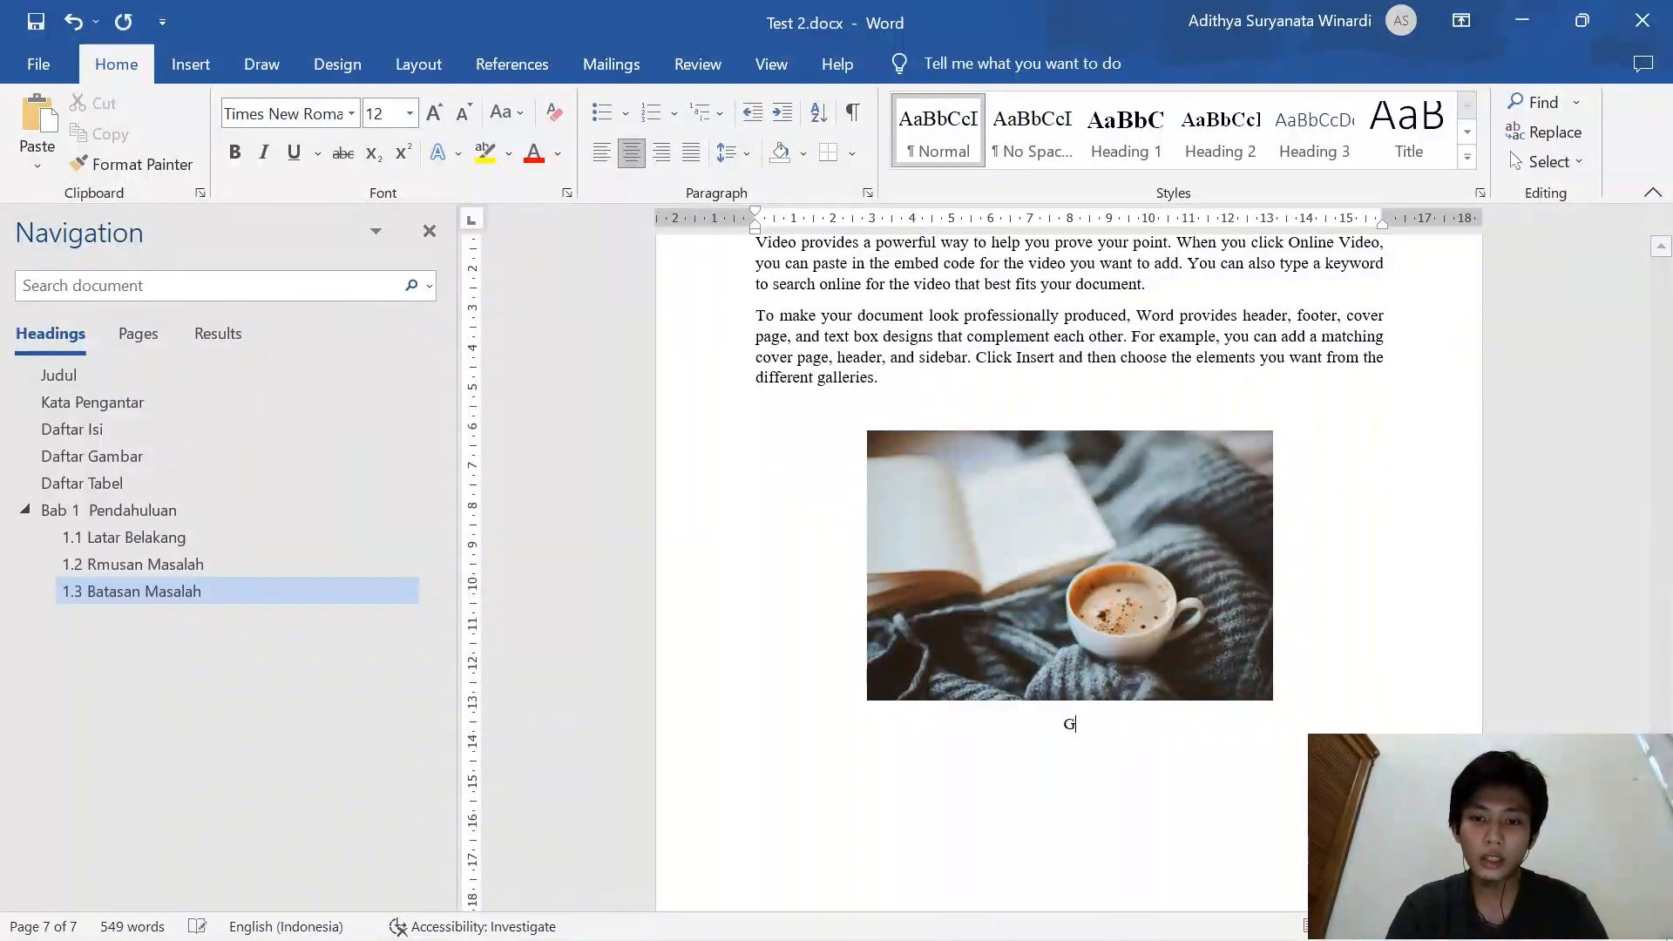
pyautogui.write('ambar')
pyautogui.doubleClick(1093, 725)
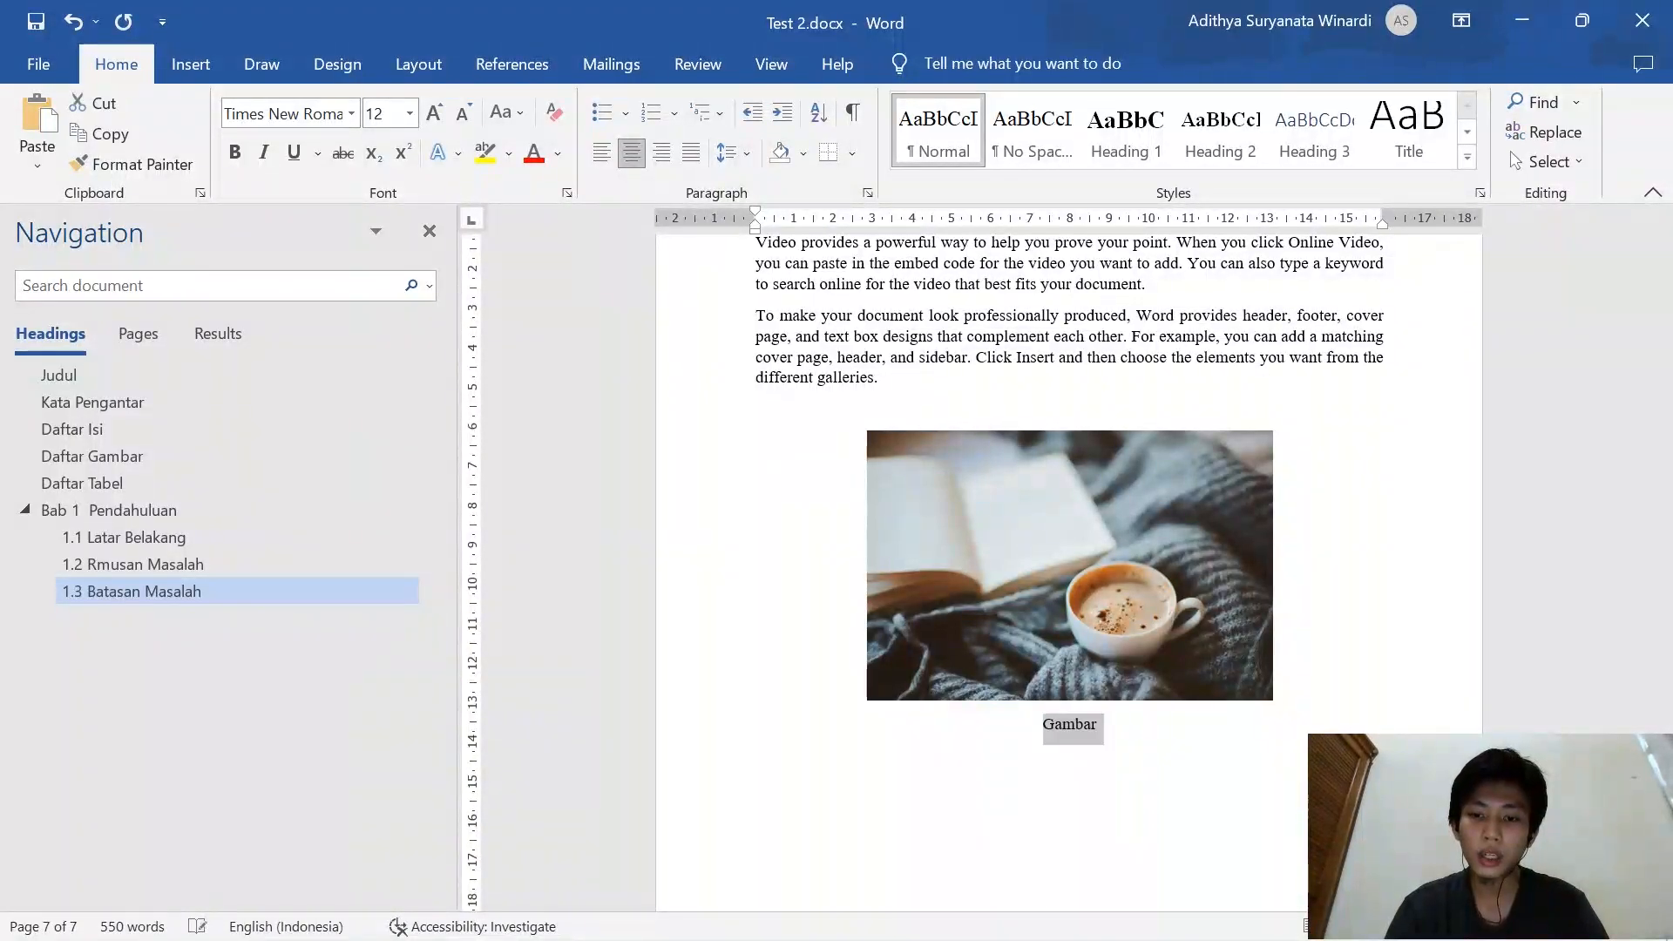
pyautogui.press('BackSpace')
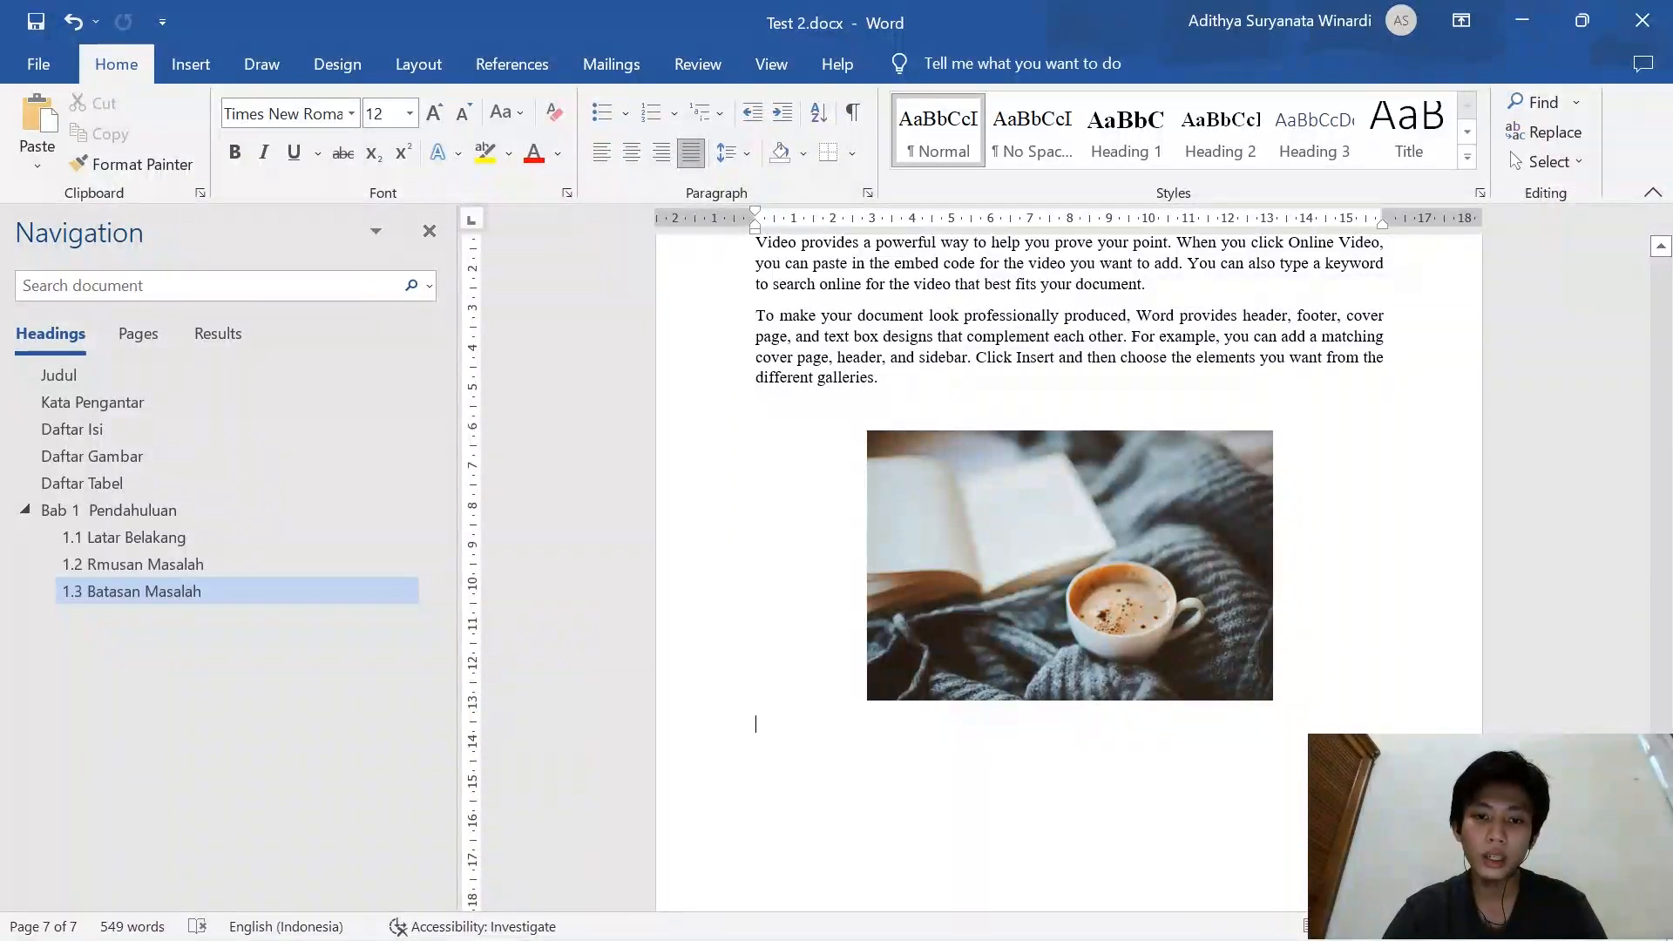
# Create a new caption label 'Gambar 1.' in the Caption dialog
pyautogui.click(512, 66)
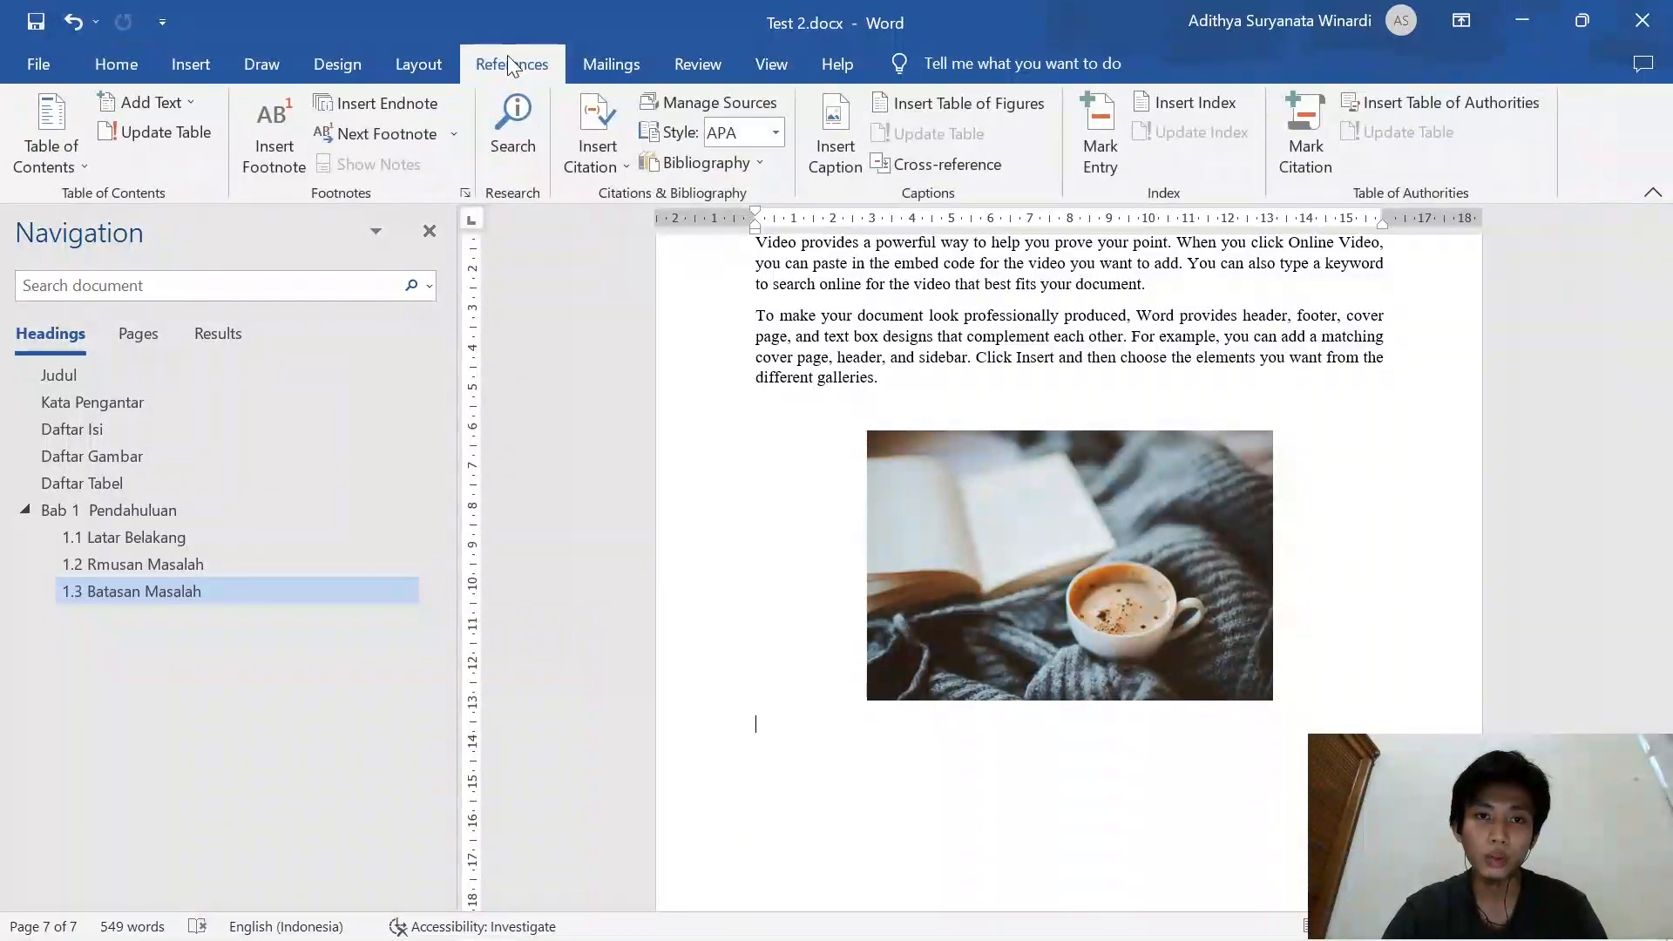
pyautogui.click(835, 152)
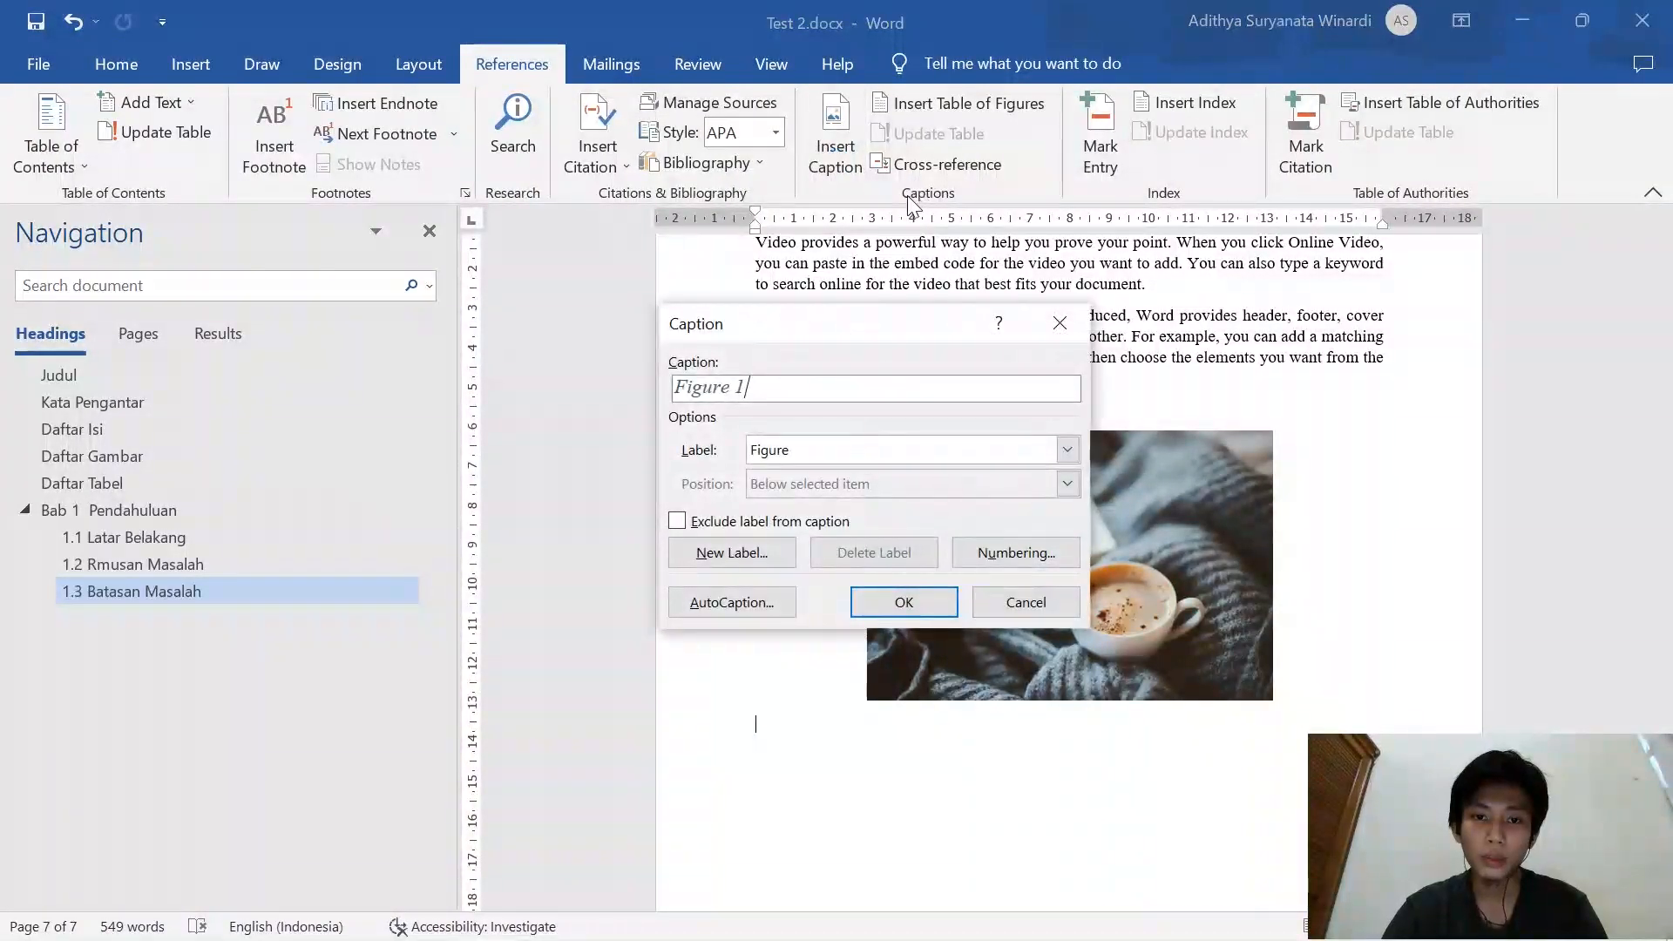
pyautogui.click(904, 456)
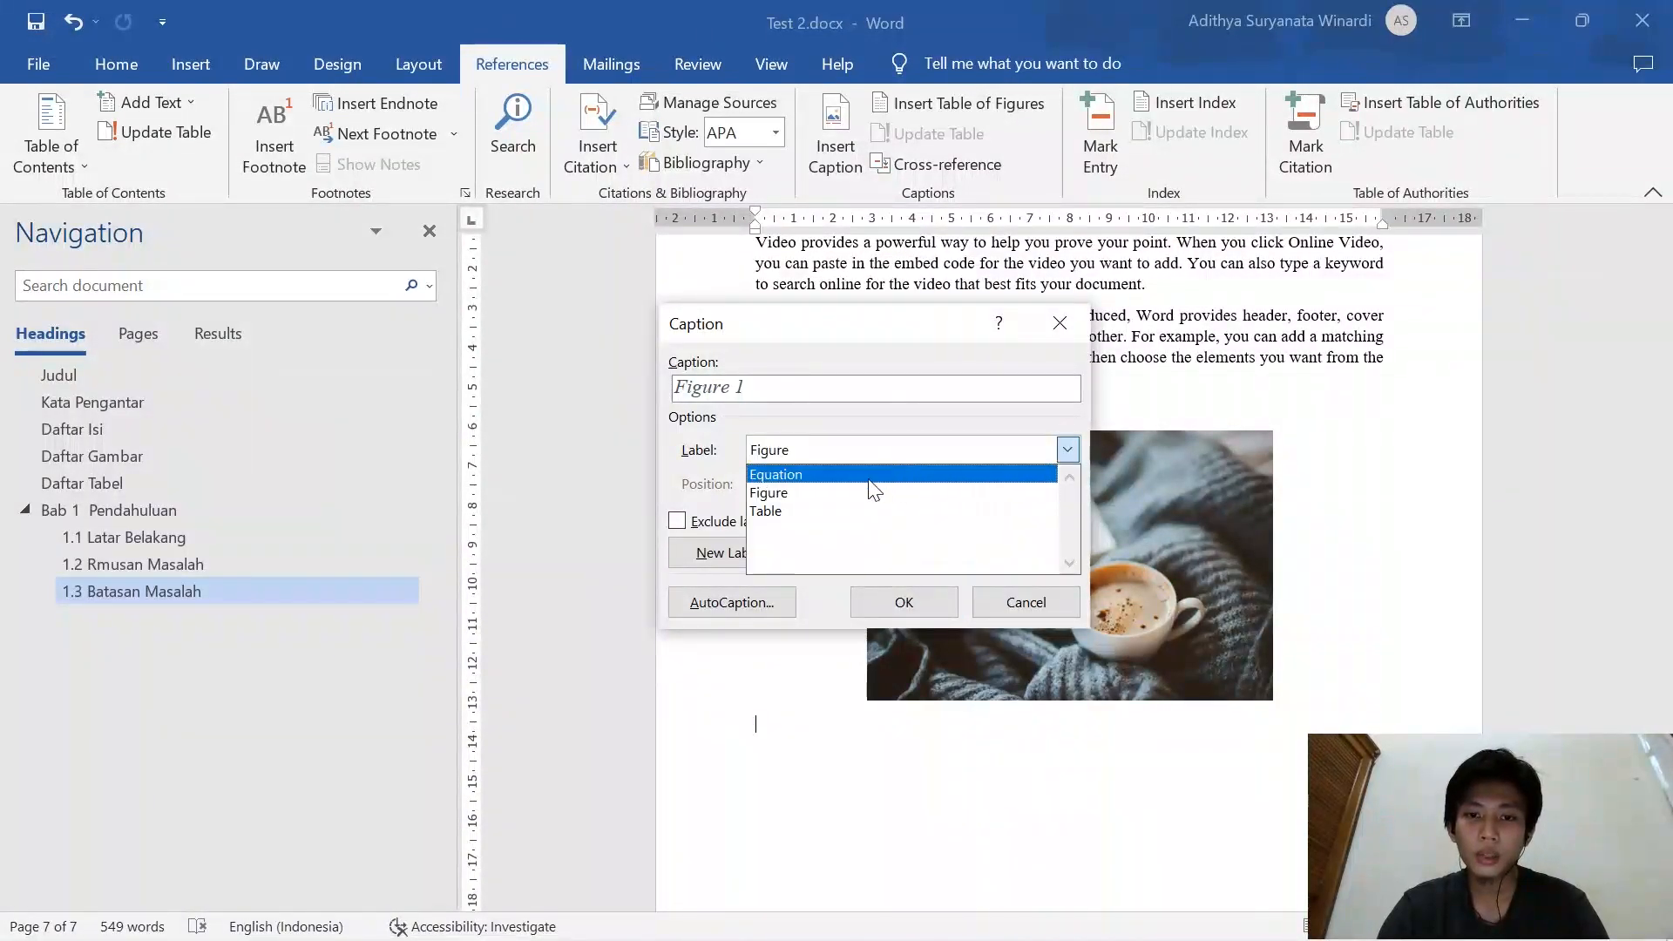
pyautogui.click(1013, 442)
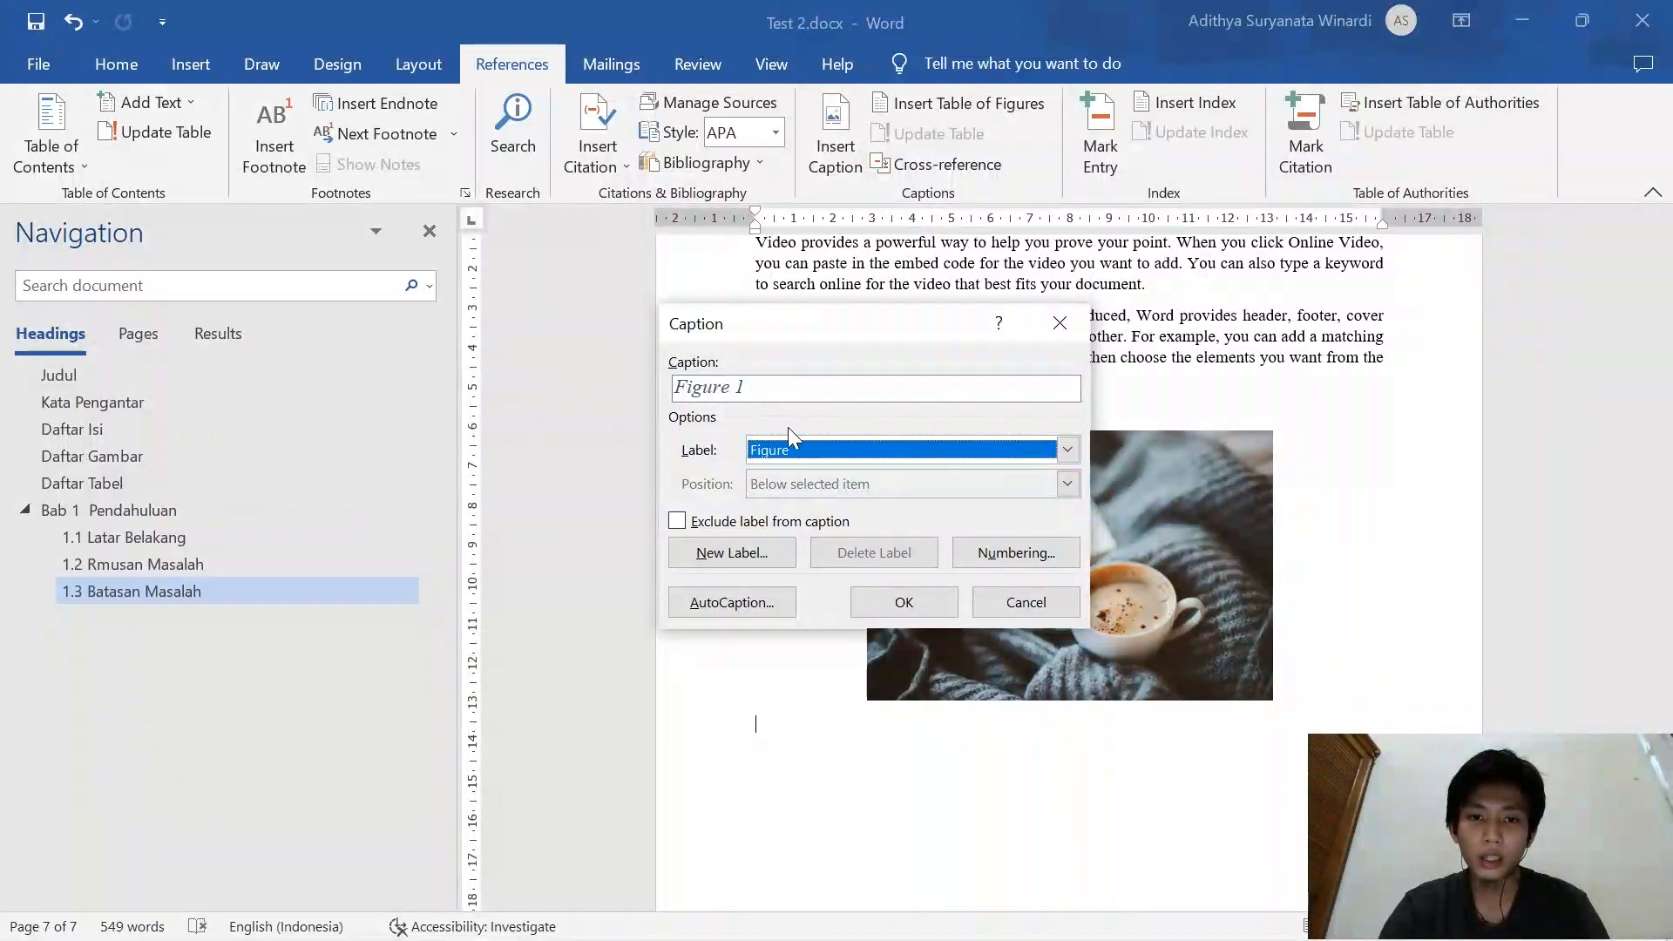
pyautogui.click(732, 552)
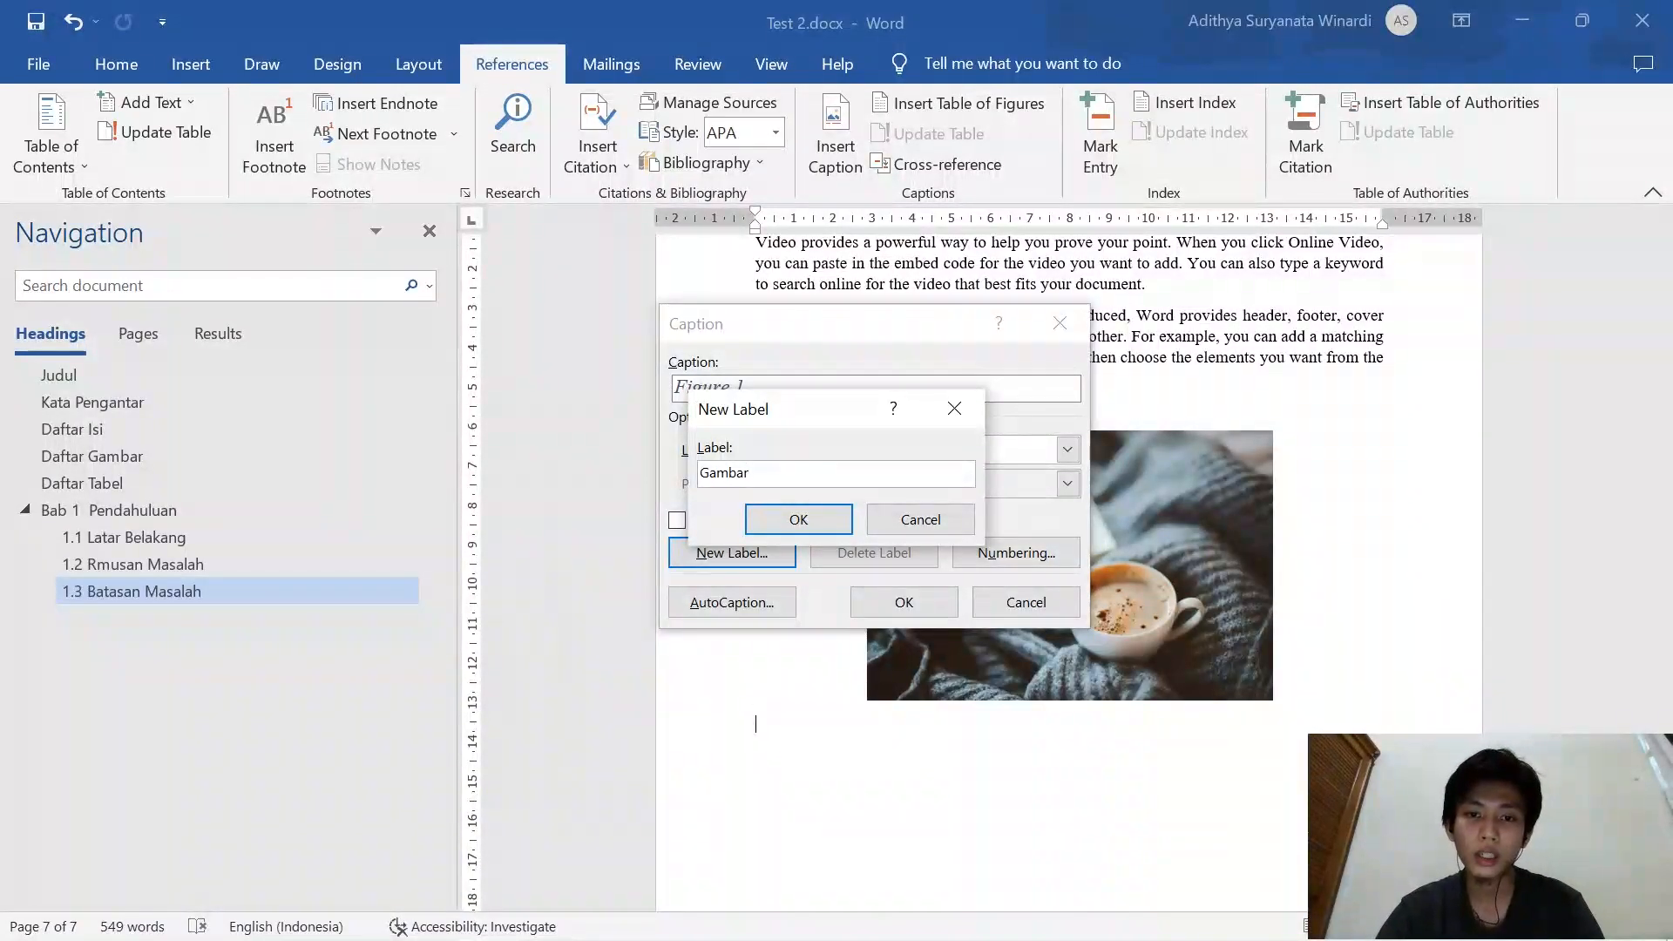
pyautogui.click(798, 519)
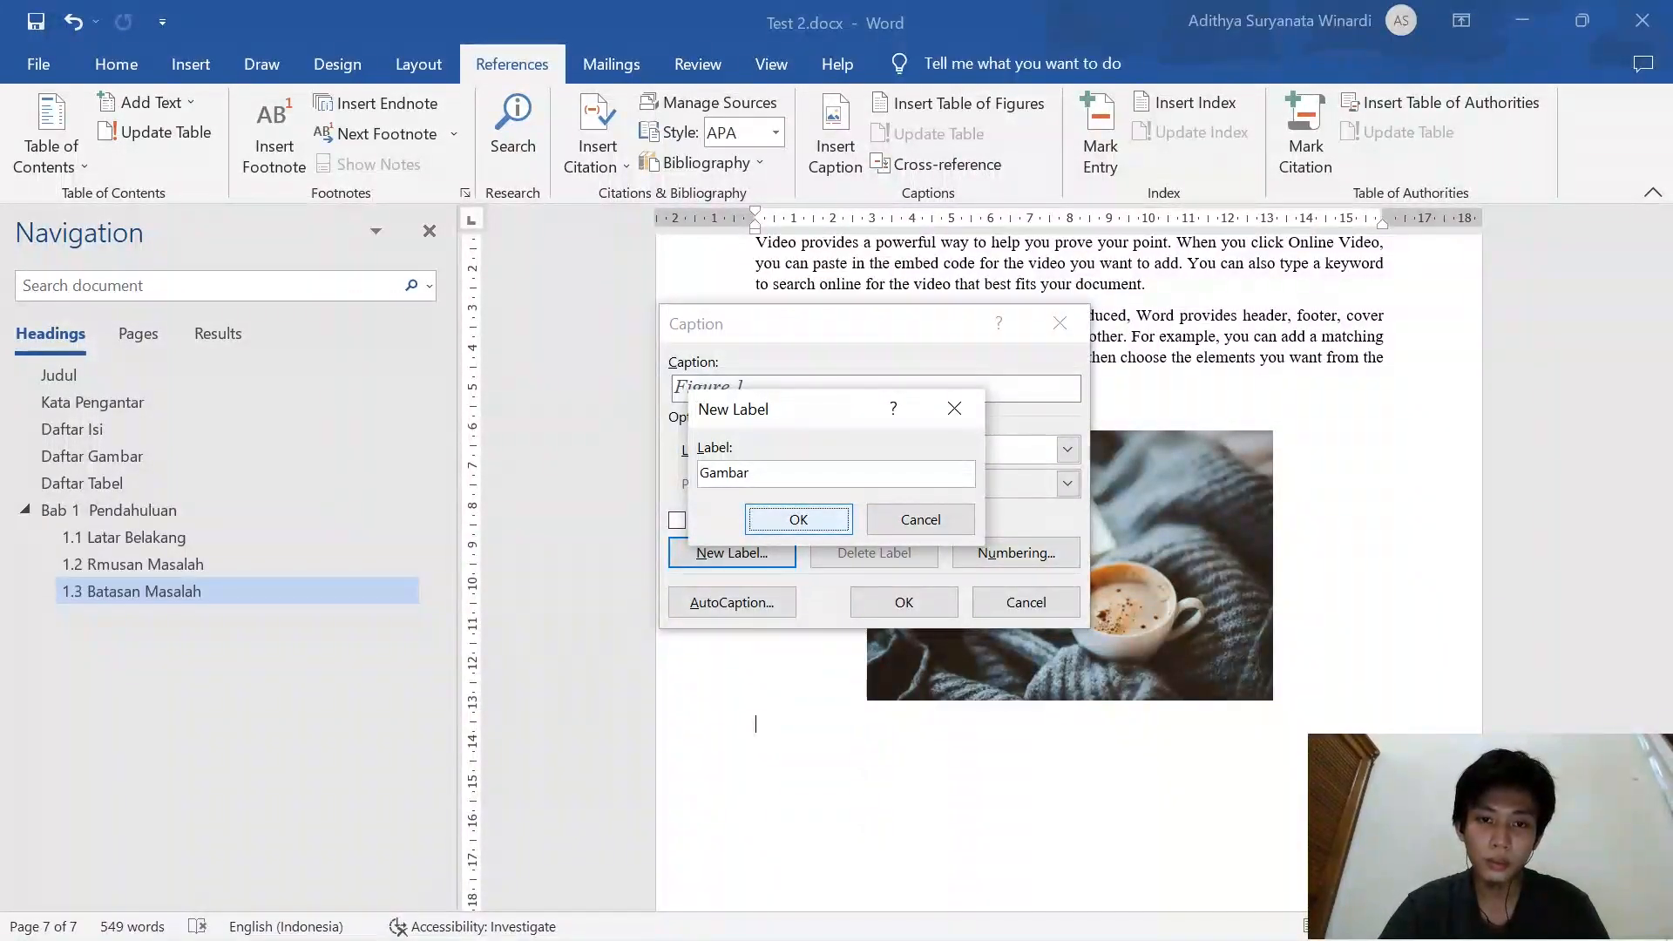
pyautogui.click(838, 471)
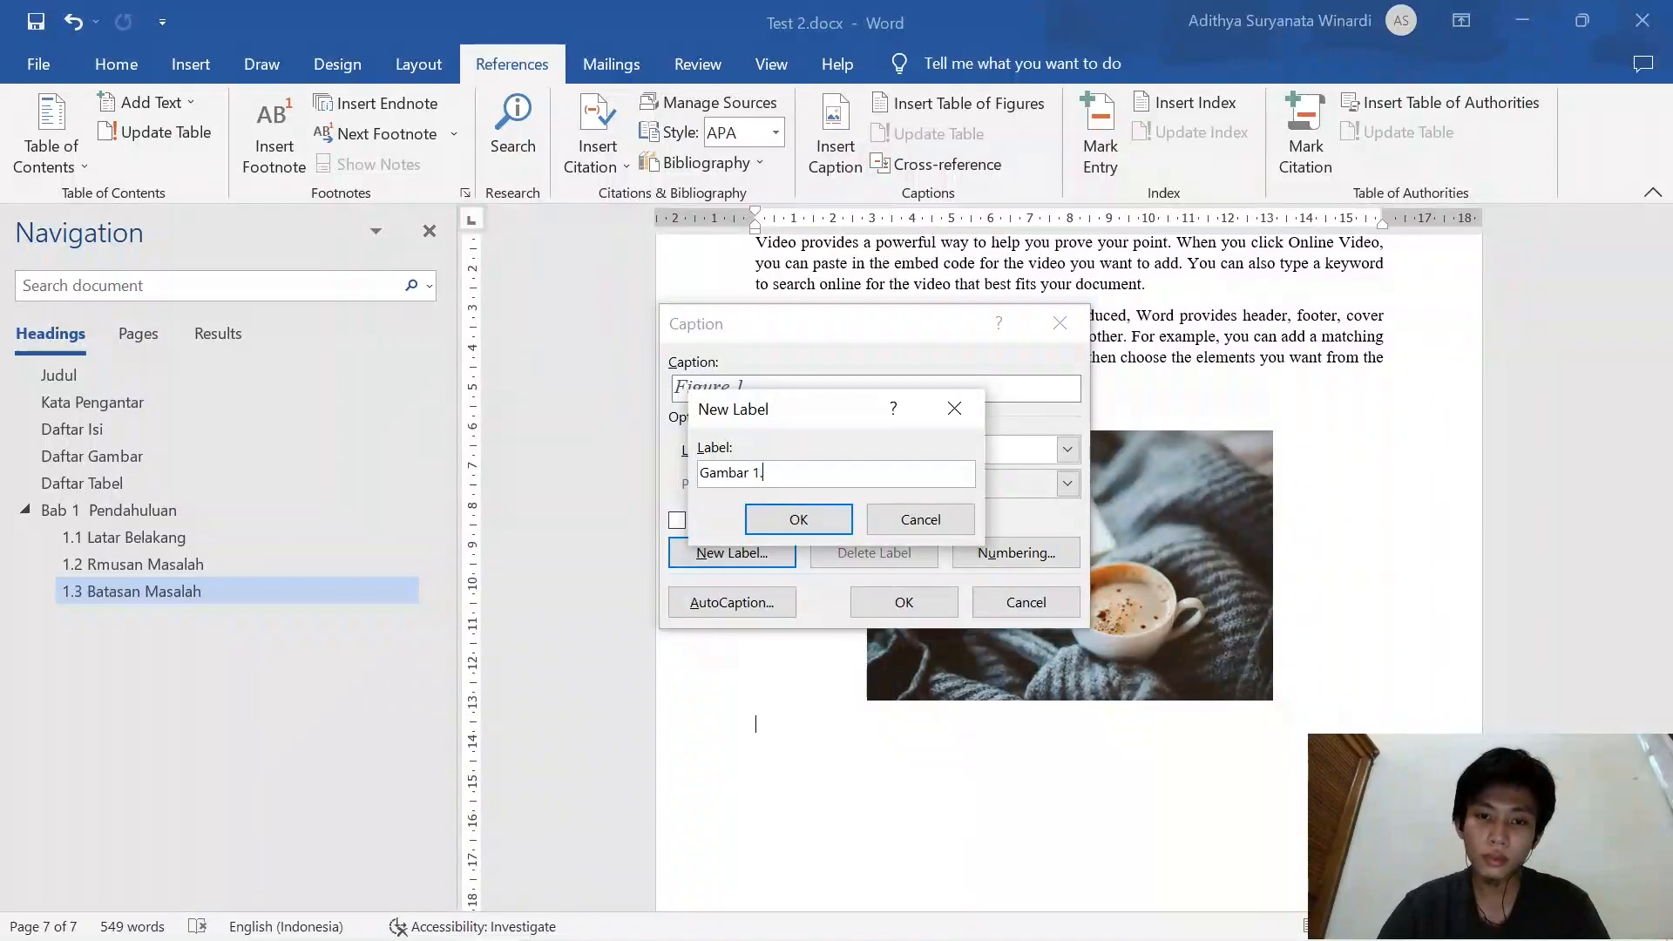
pyautogui.moveTo(803, 405); pyautogui.dragTo(607, 475)
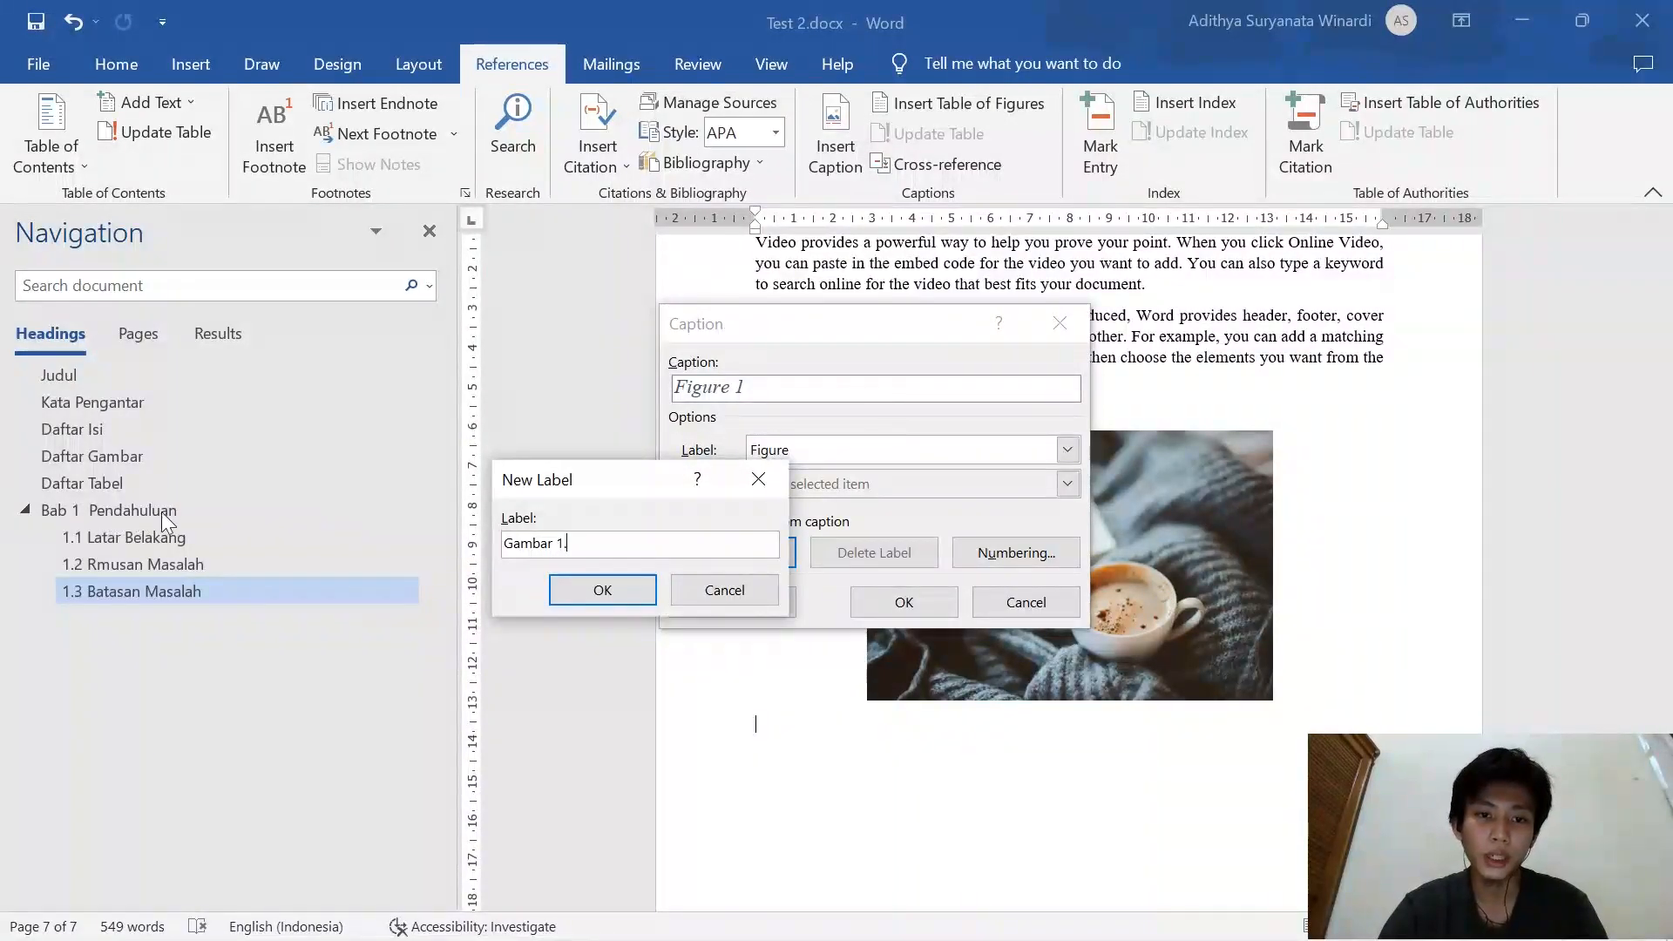
pyautogui.moveTo(589, 485); pyautogui.dragTo(779, 382)
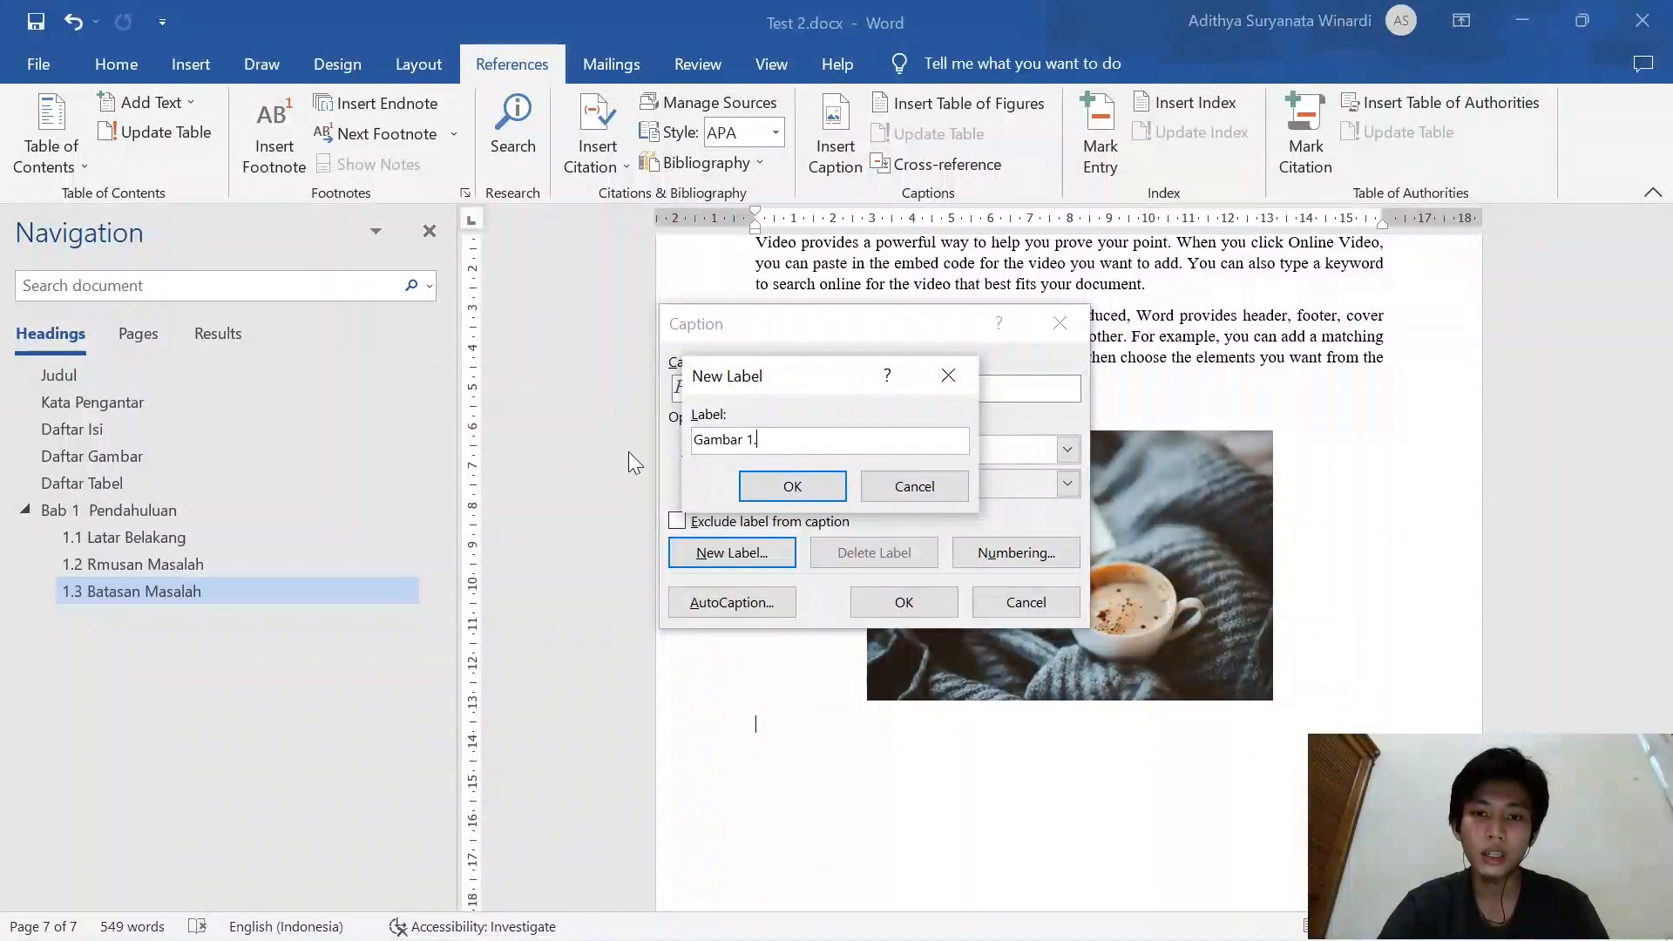
pyautogui.click(795, 487)
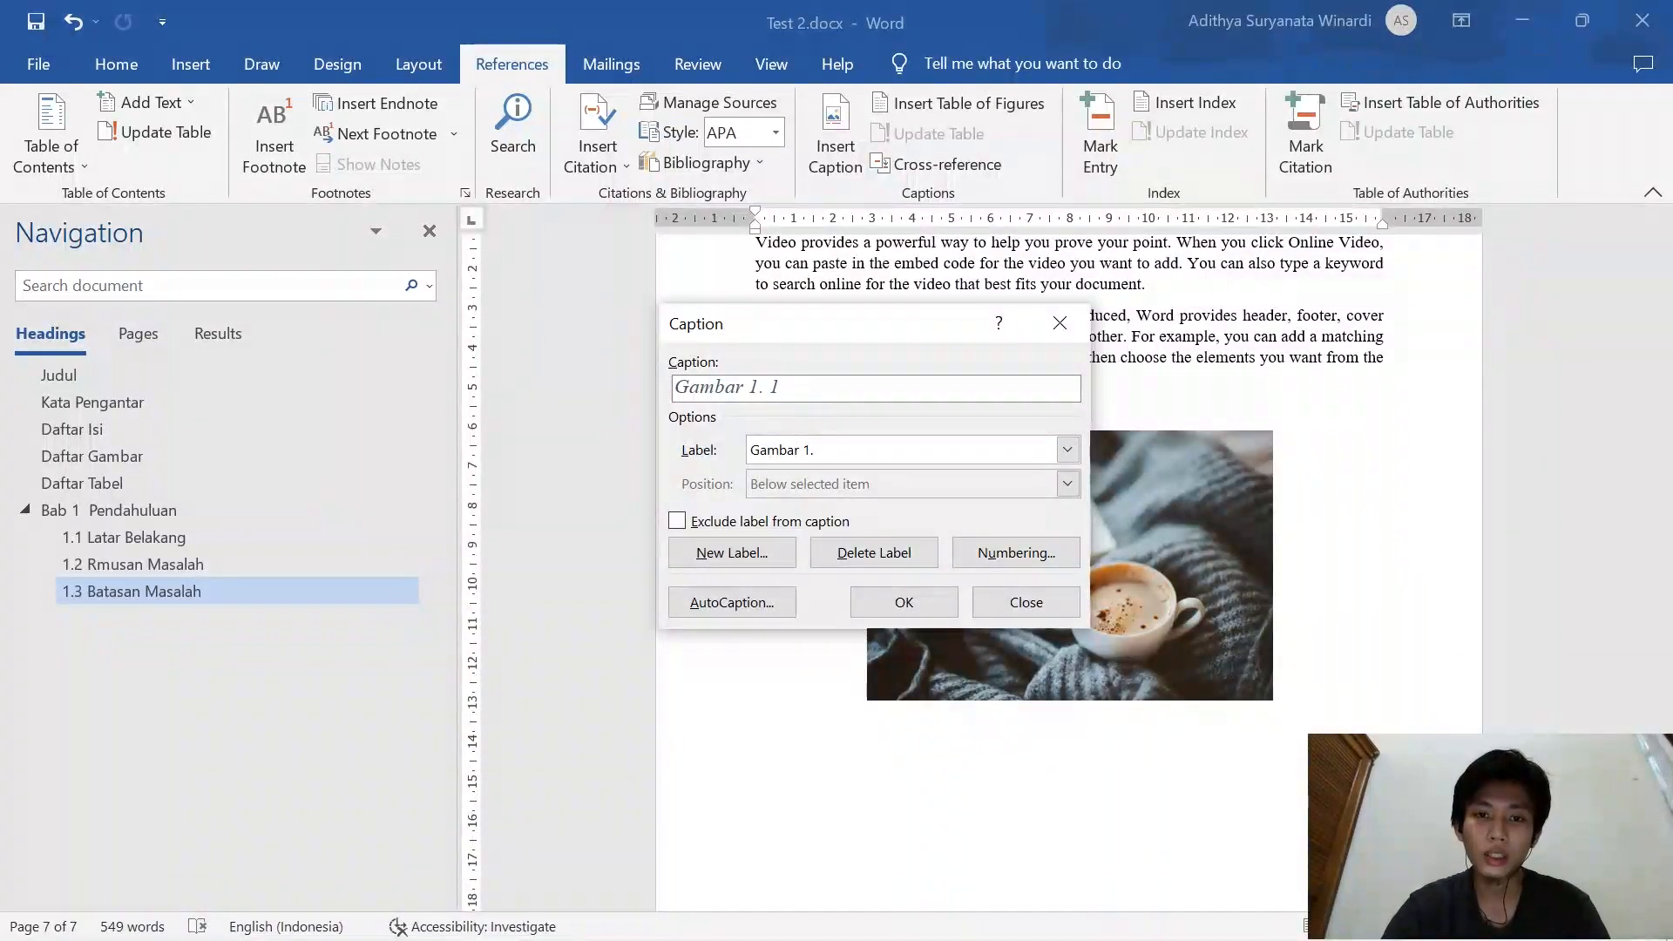
# Add the caption 'Gambar 1. 1 Kopi' below the coffee picture
pyautogui.moveTo(800, 328); pyautogui.dragTo(575, 315)
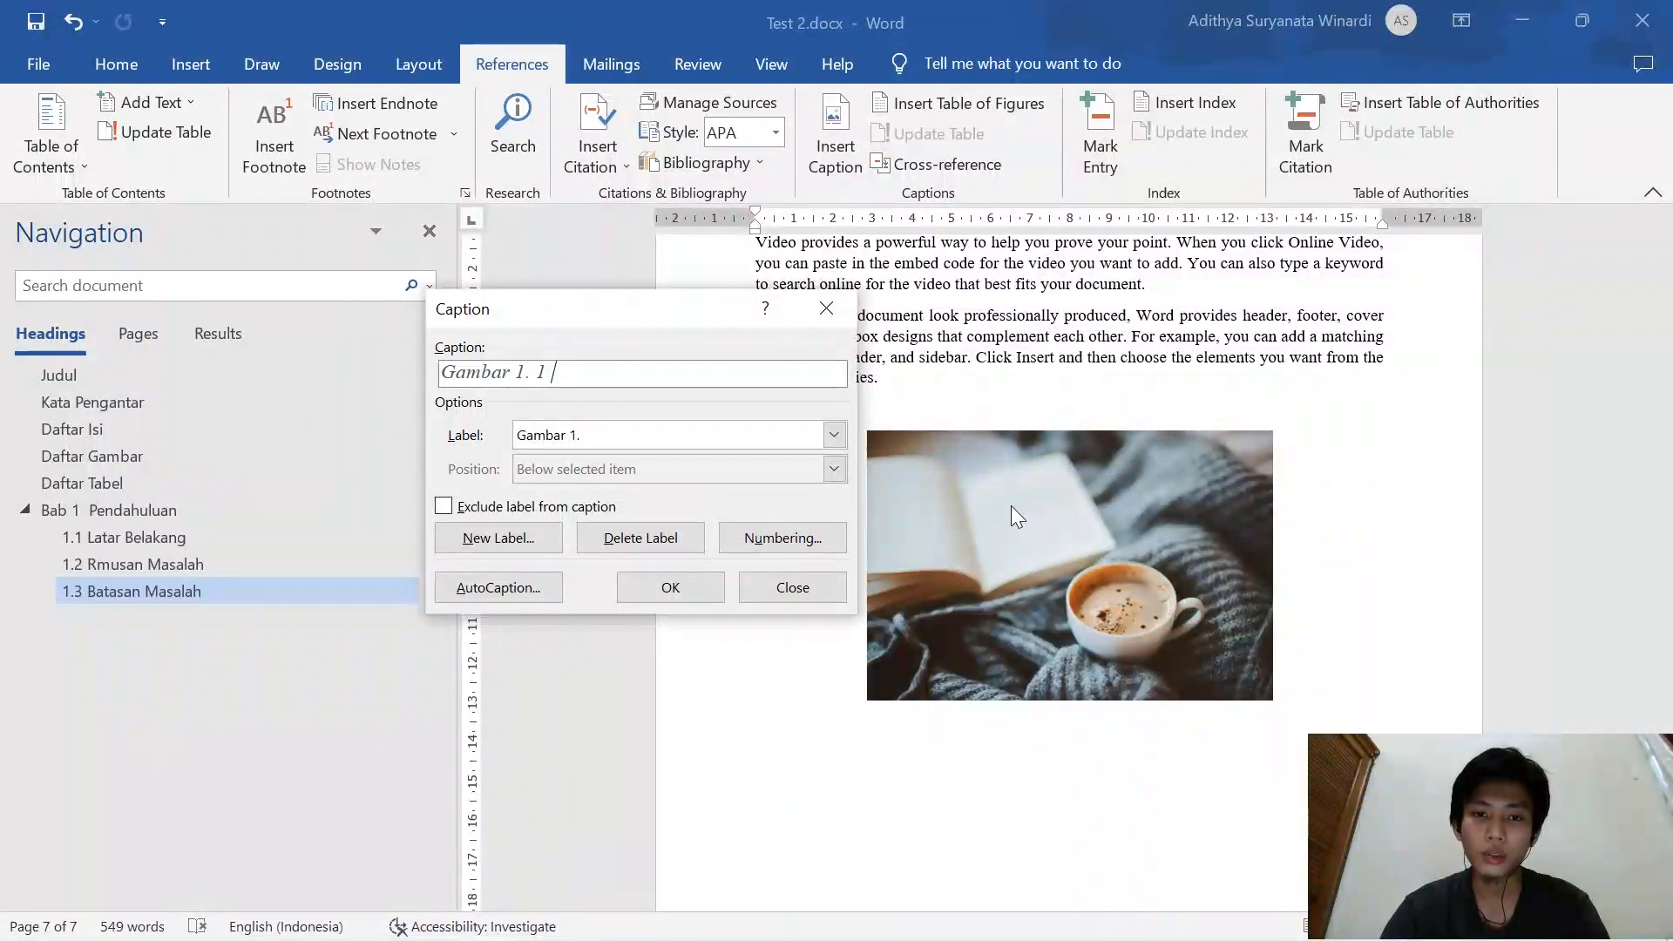
pyautogui.moveTo(644, 317); pyautogui.dragTo(682, 355)
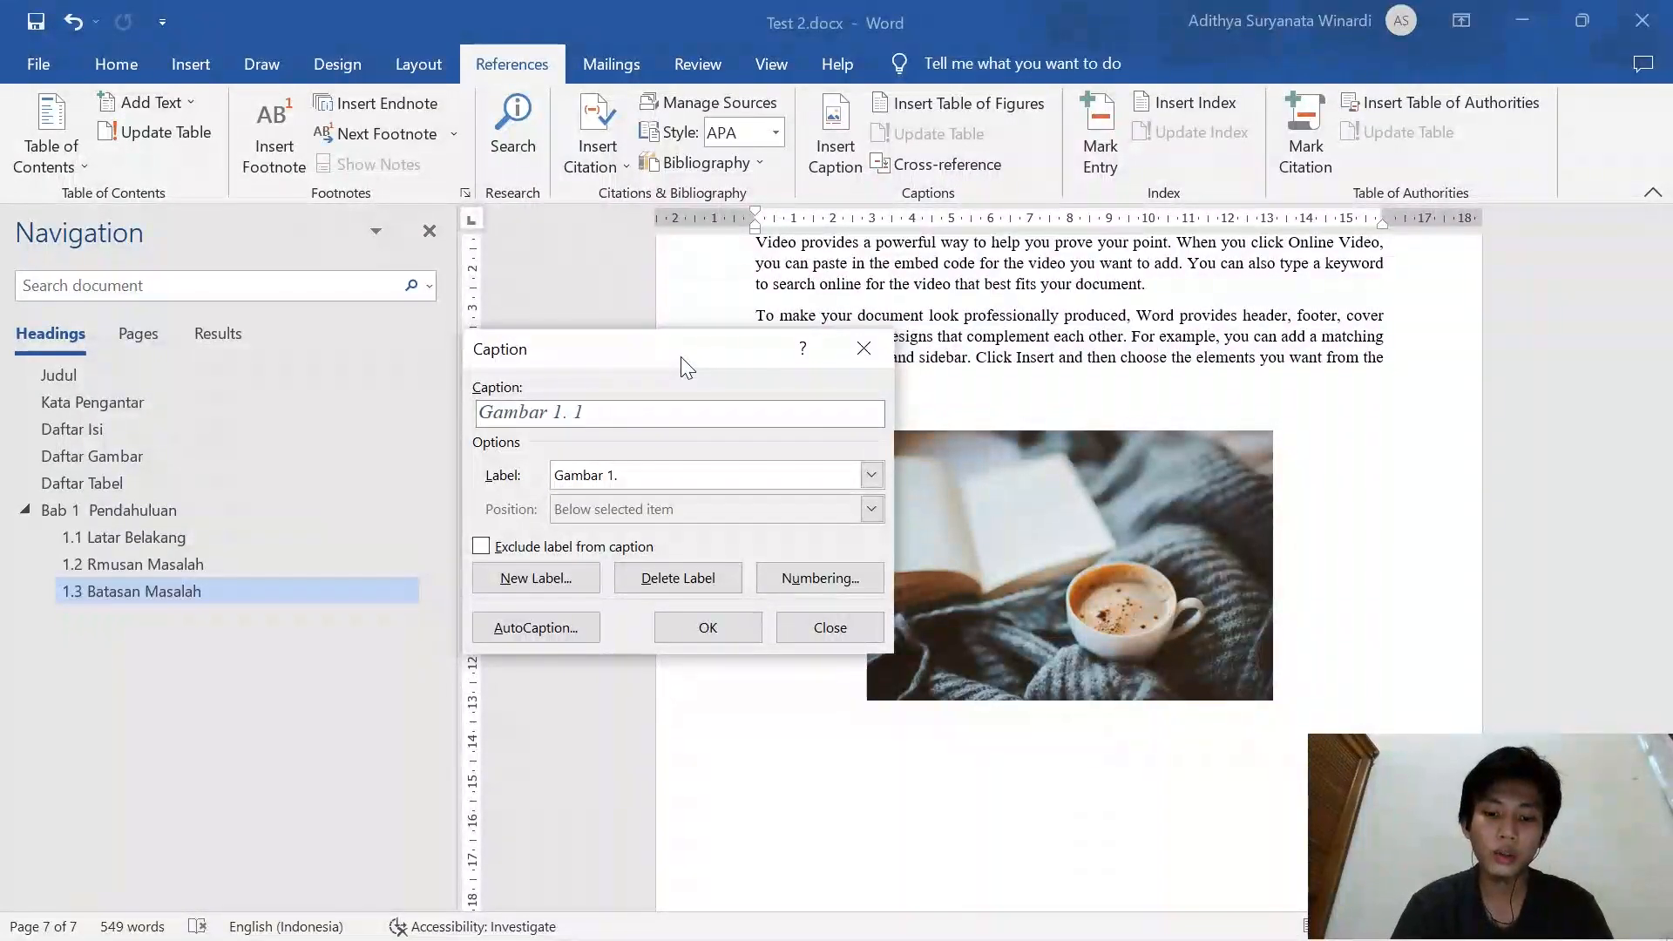
pyautogui.write('Kopi')
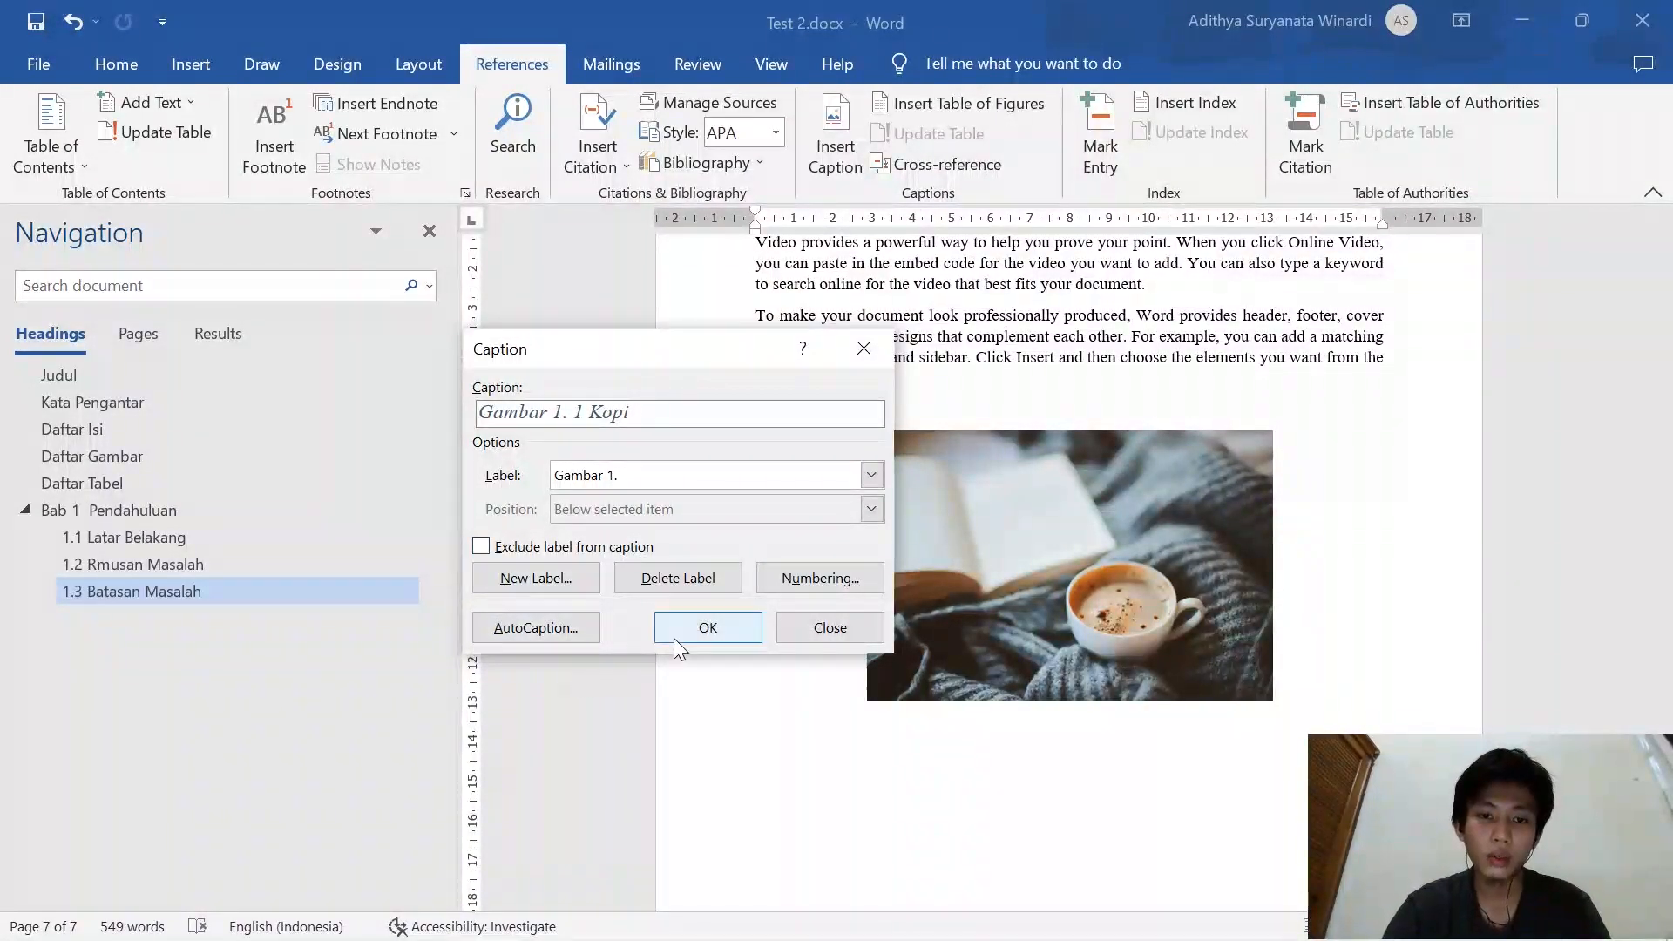
pyautogui.click(708, 631)
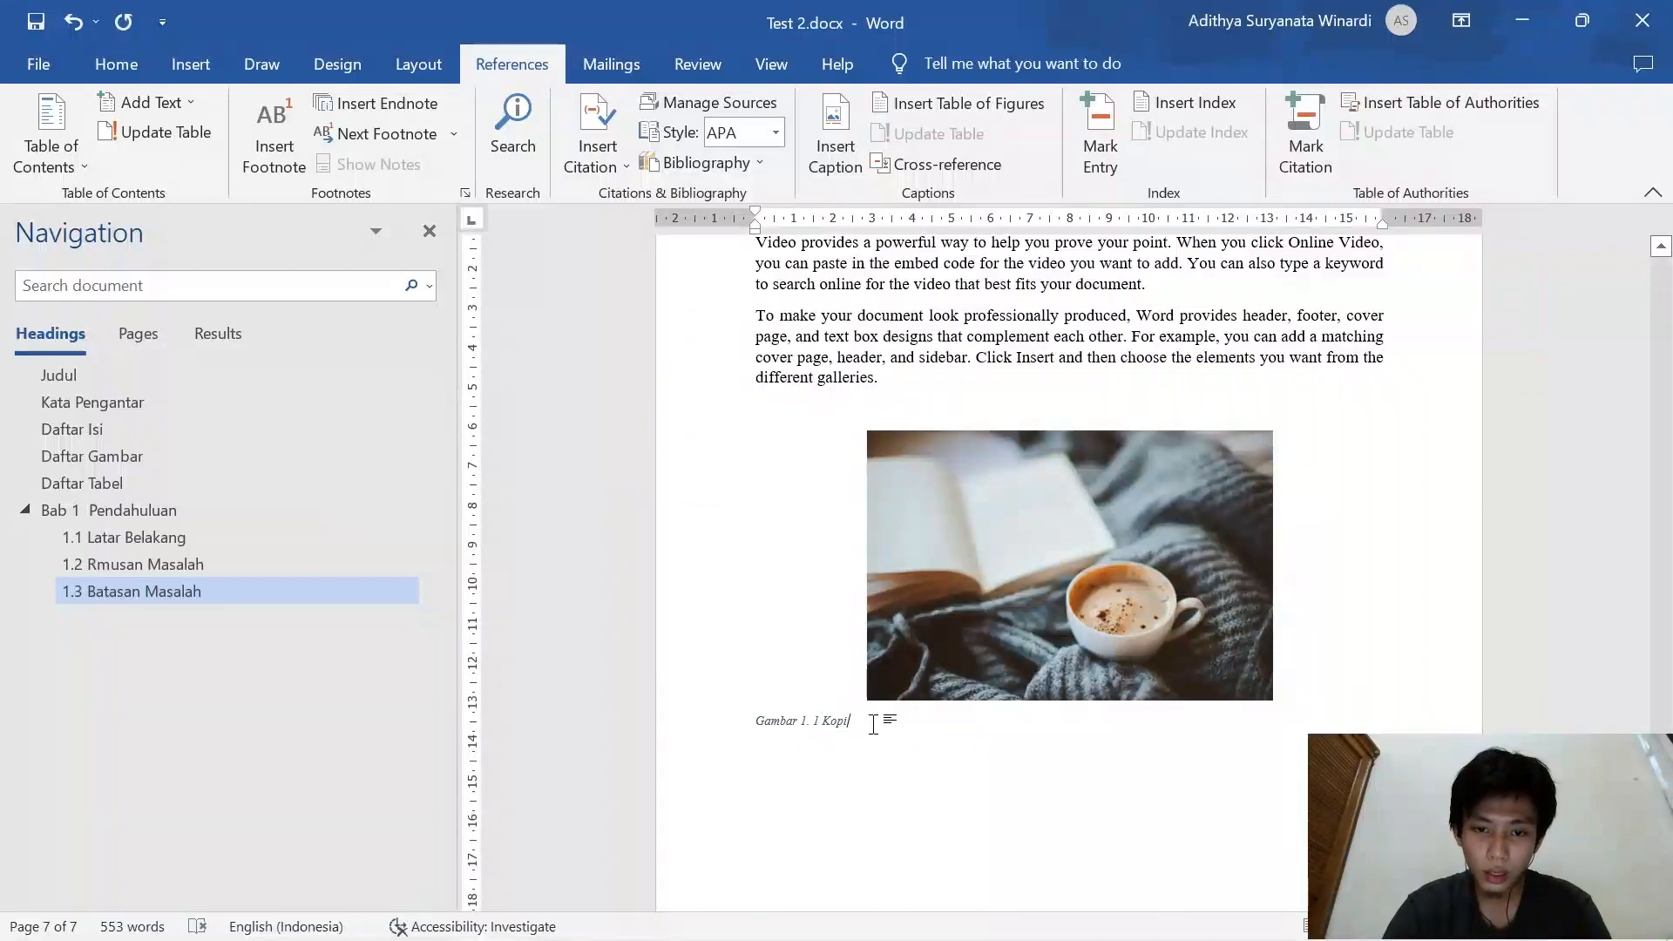
# Format the caption as font size 11, non-italic and centred
pyautogui.click(706, 720)
pyautogui.click(909, 645)
pyautogui.click(909, 645)
pyautogui.click(747, 681)
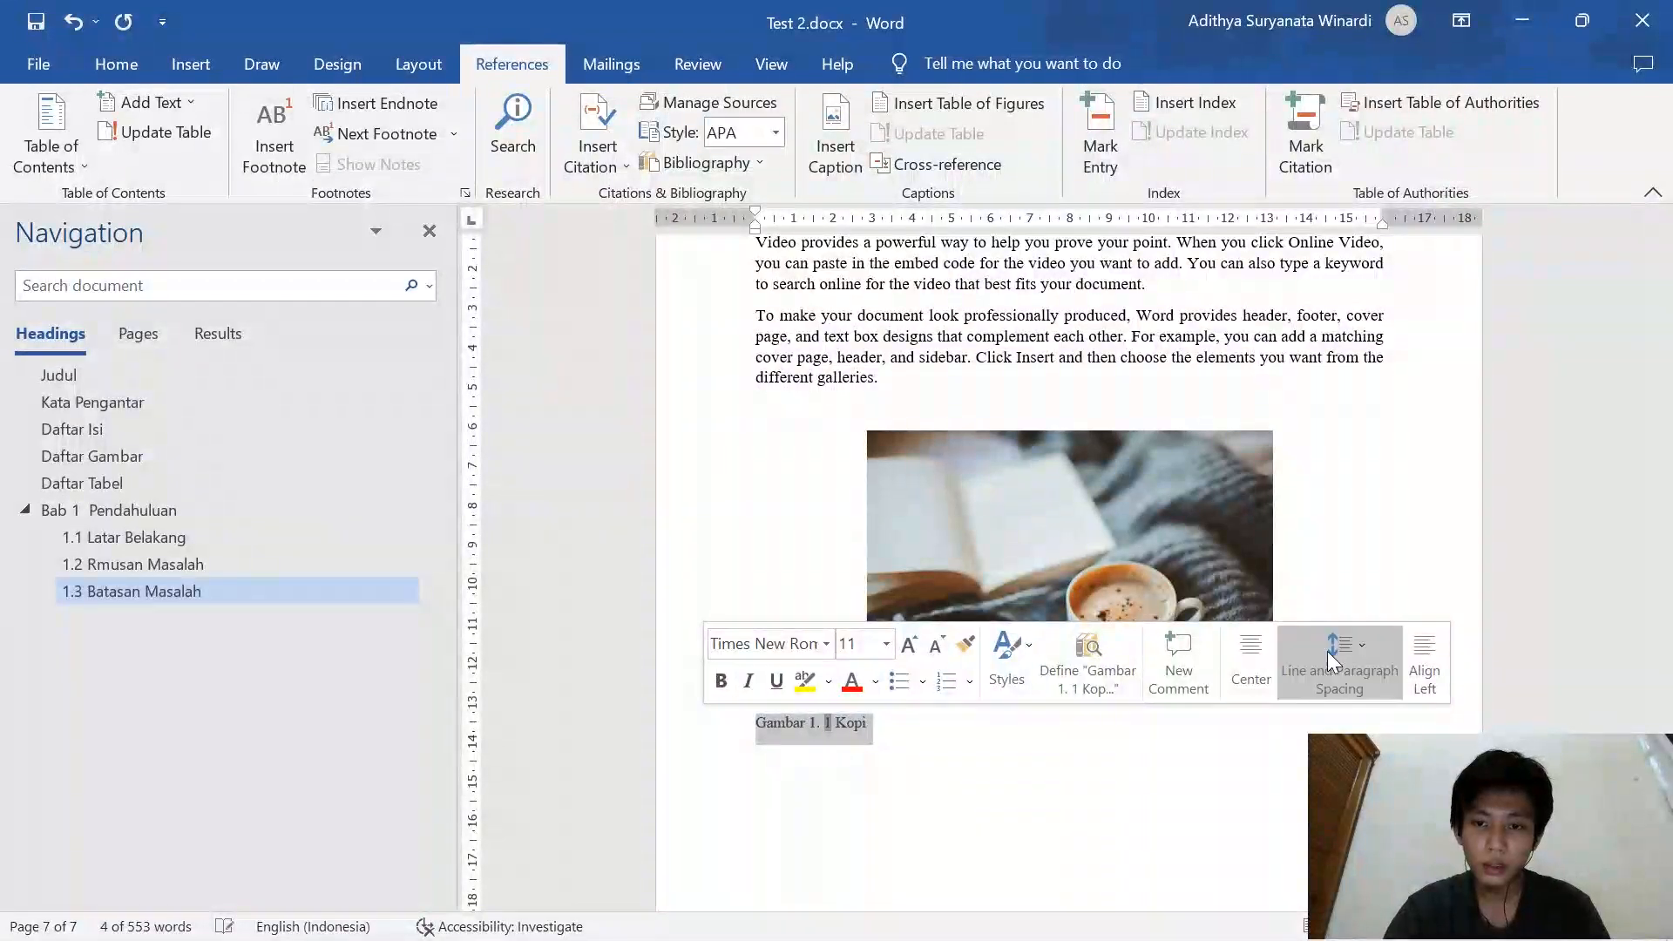
pyautogui.click(1250, 662)
pyautogui.click(1133, 751)
# Delete the space before the number so the caption reads 'Gambar 1.1 Kopi'
pyautogui.click(1083, 723)
pyautogui.scroll(-3, 1083, 723)
pyautogui.press('BackSpace')
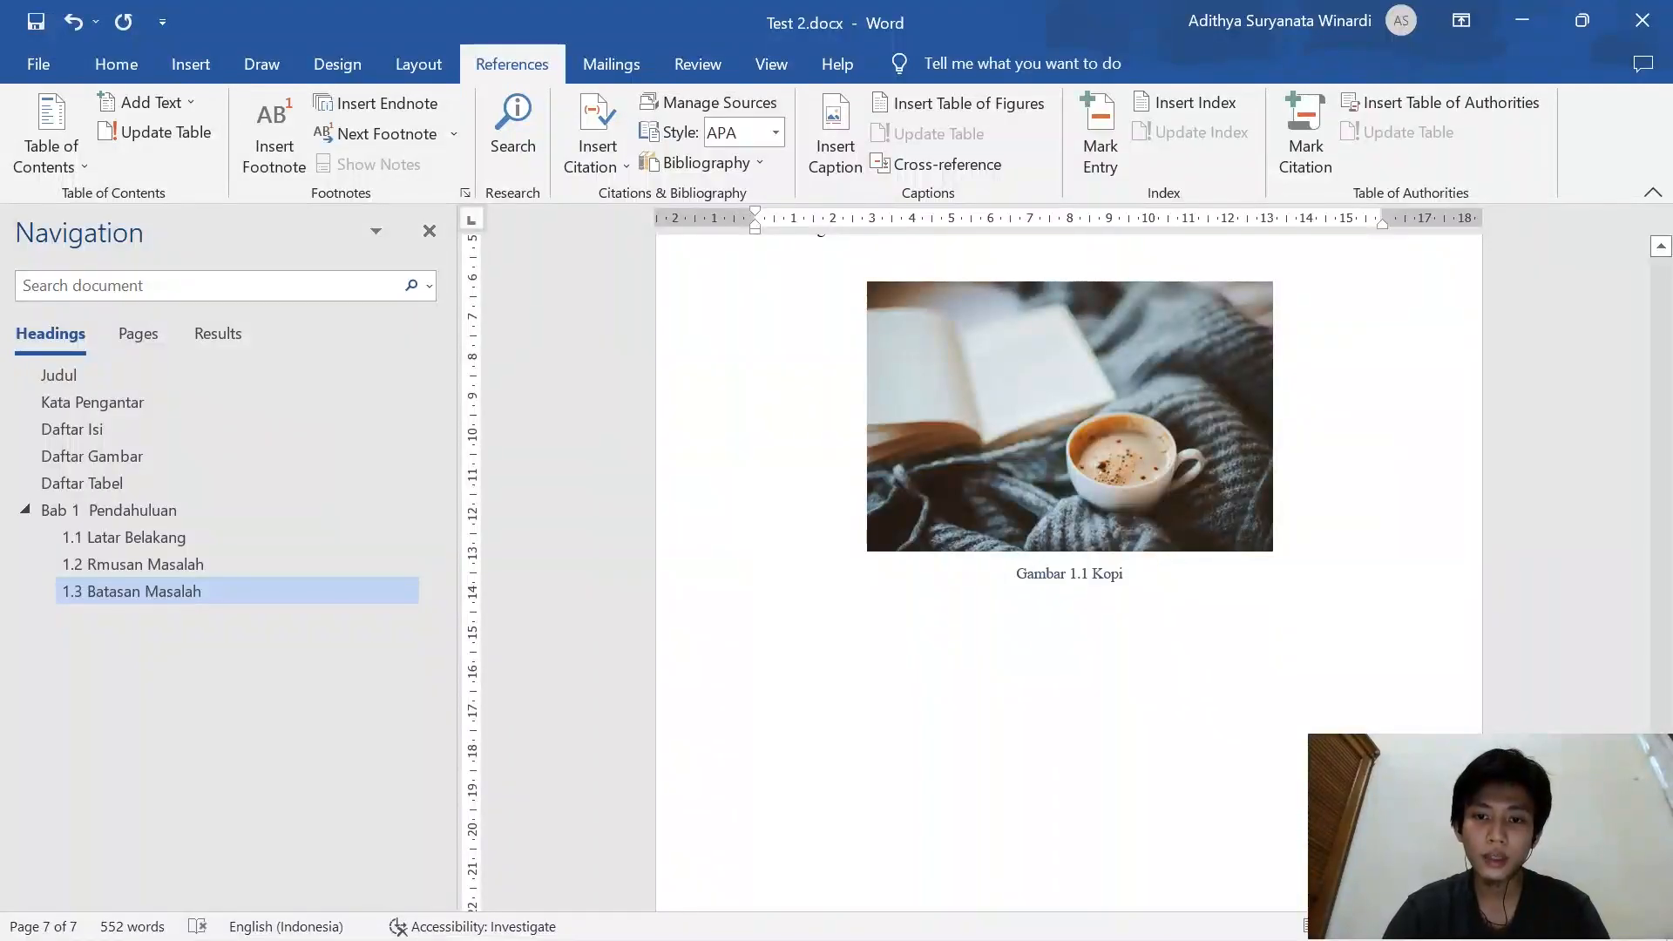
pyautogui.scroll(3, 1169, 583)
# Go to the Daftar Gambar page via the Navigation pane
pyautogui.click(1170, 584)
pyautogui.scroll(-3, 1367, 557)
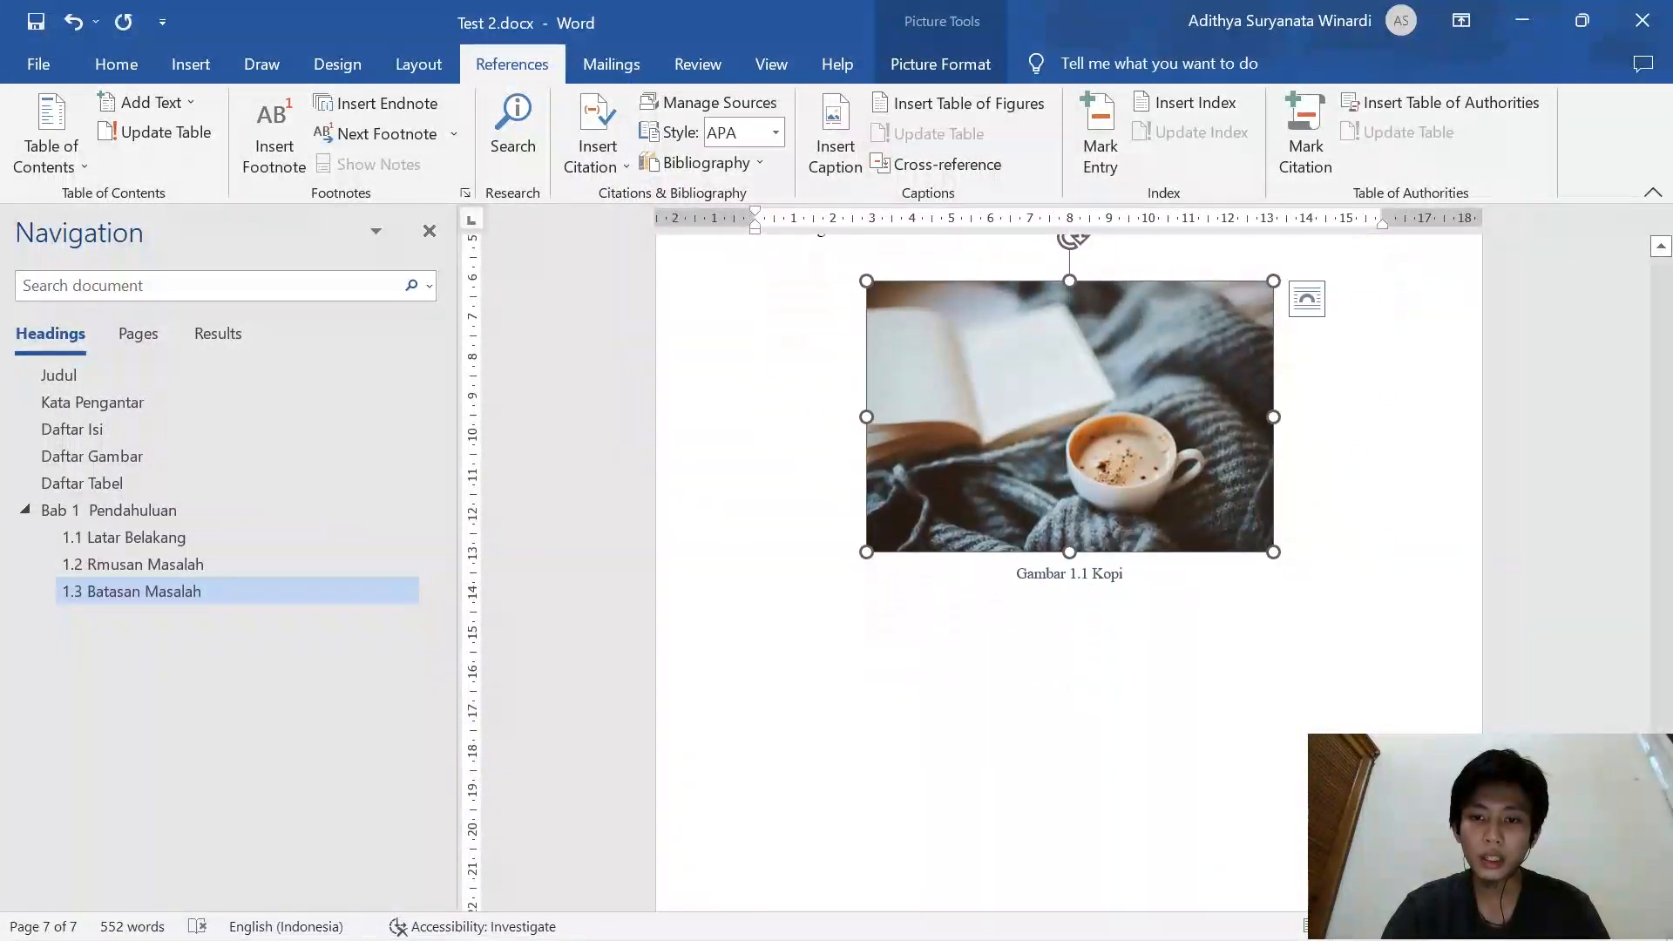
pyautogui.click(124, 454)
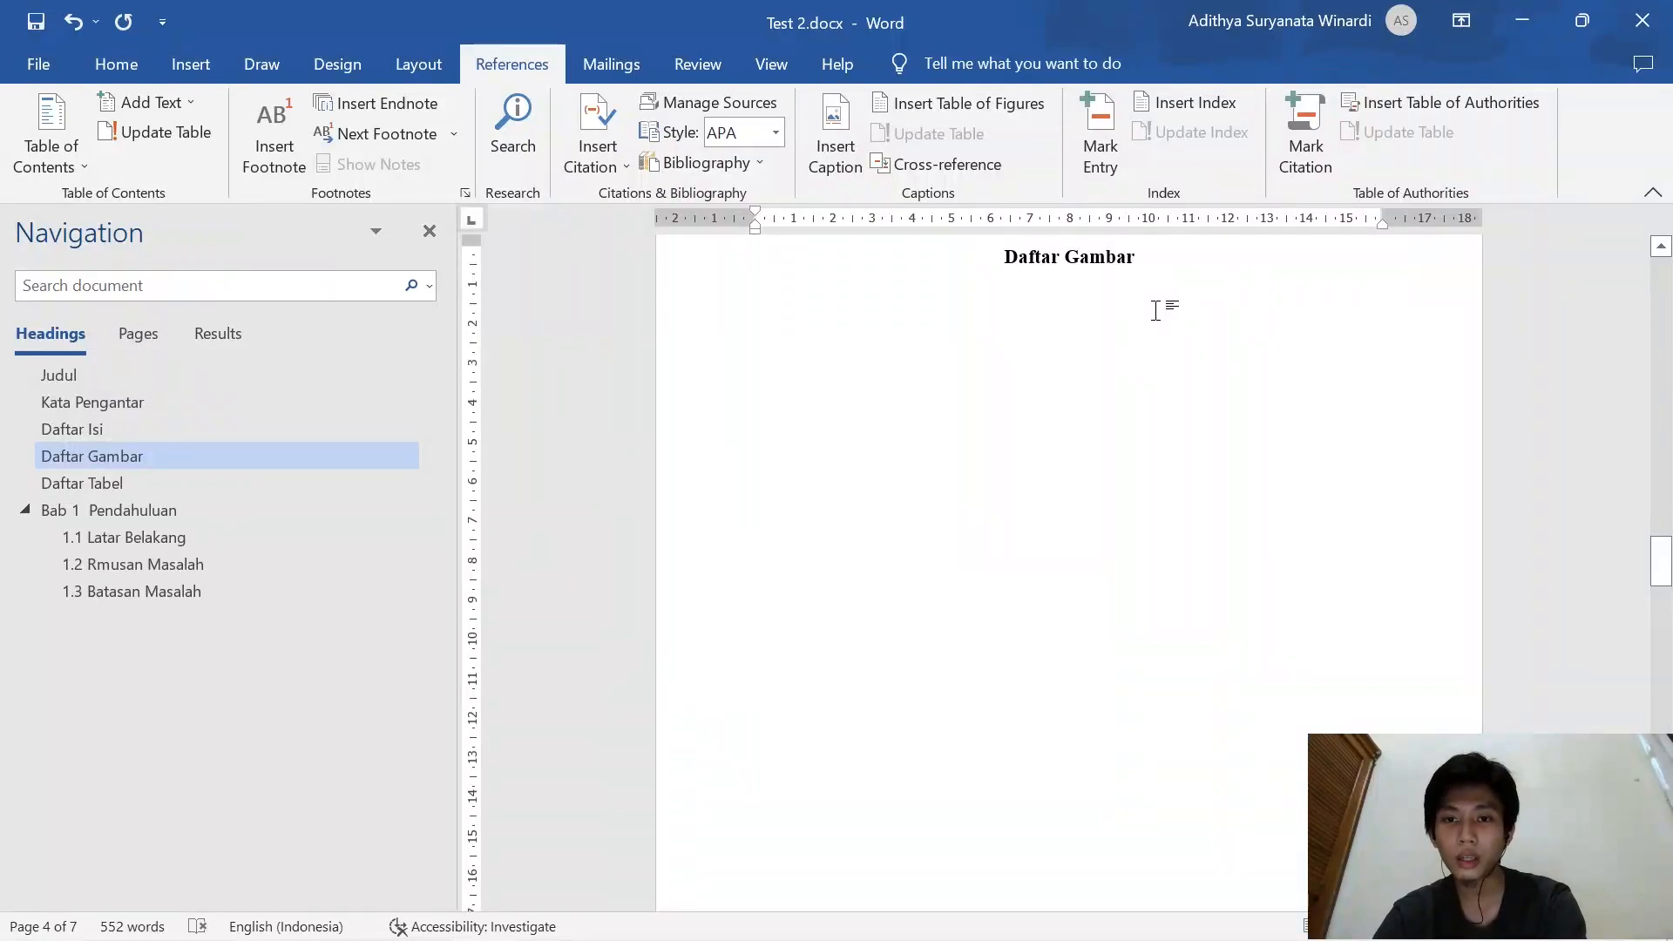
# Add an empty Normal-style line below the Daftar Gambar heading
pyautogui.press('Return')
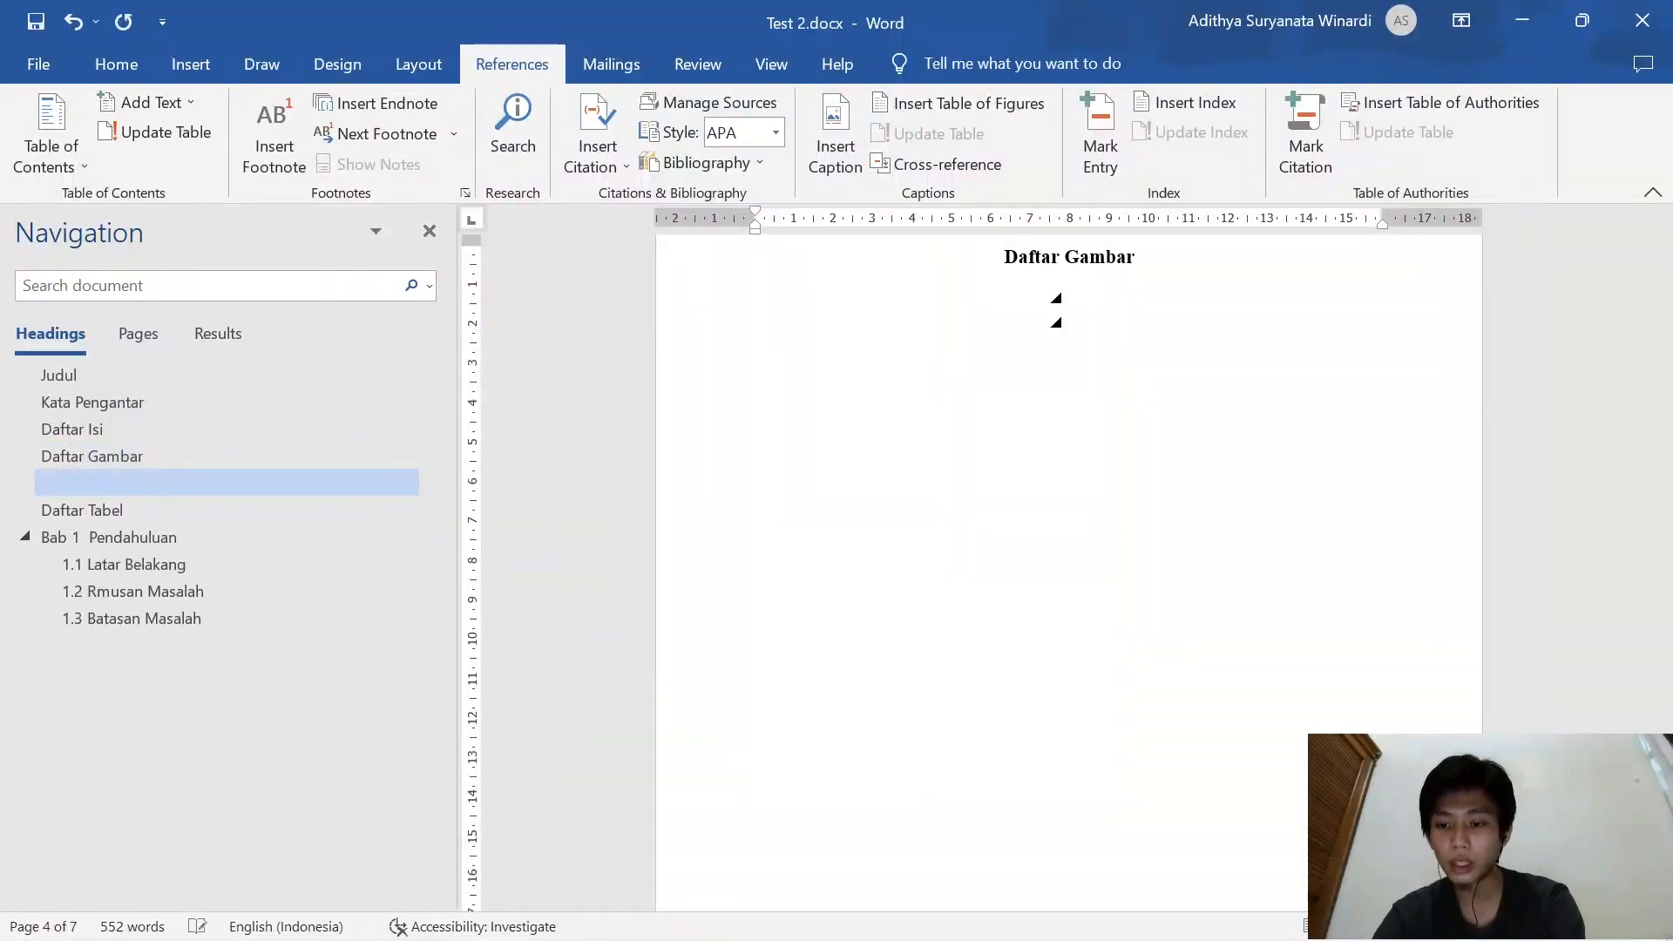
pyautogui.press('BackSpace')
pyautogui.press('BackSpace')
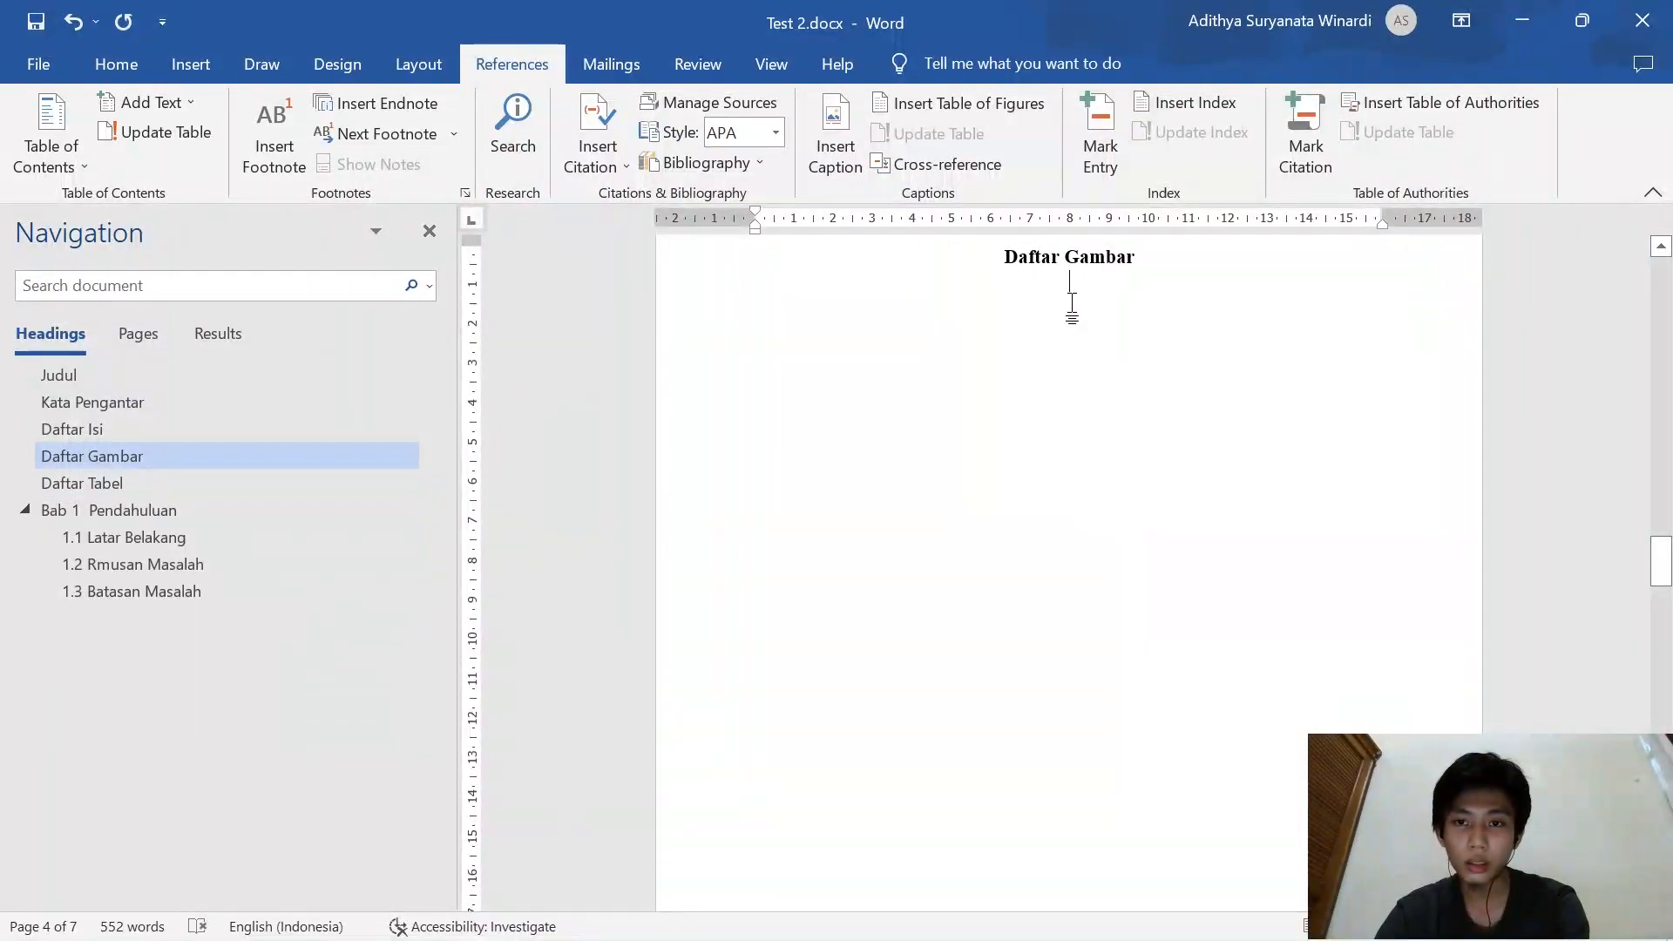
pyautogui.click(116, 63)
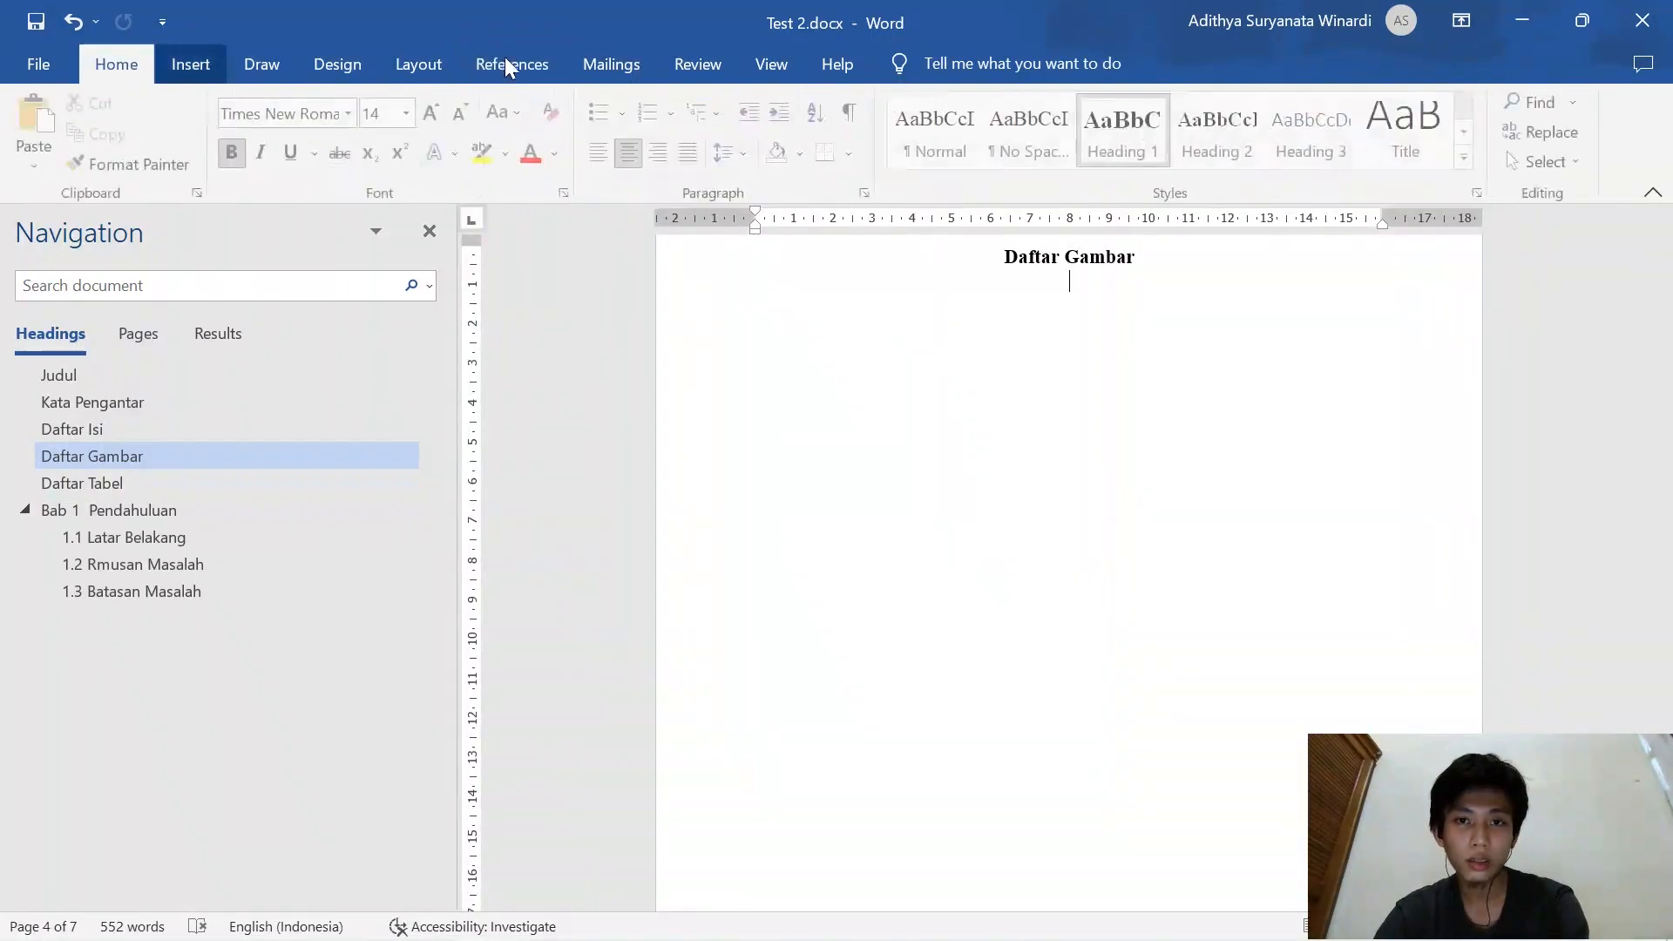
pyautogui.click(924, 159)
pyautogui.scroll(2, 1069, 566)
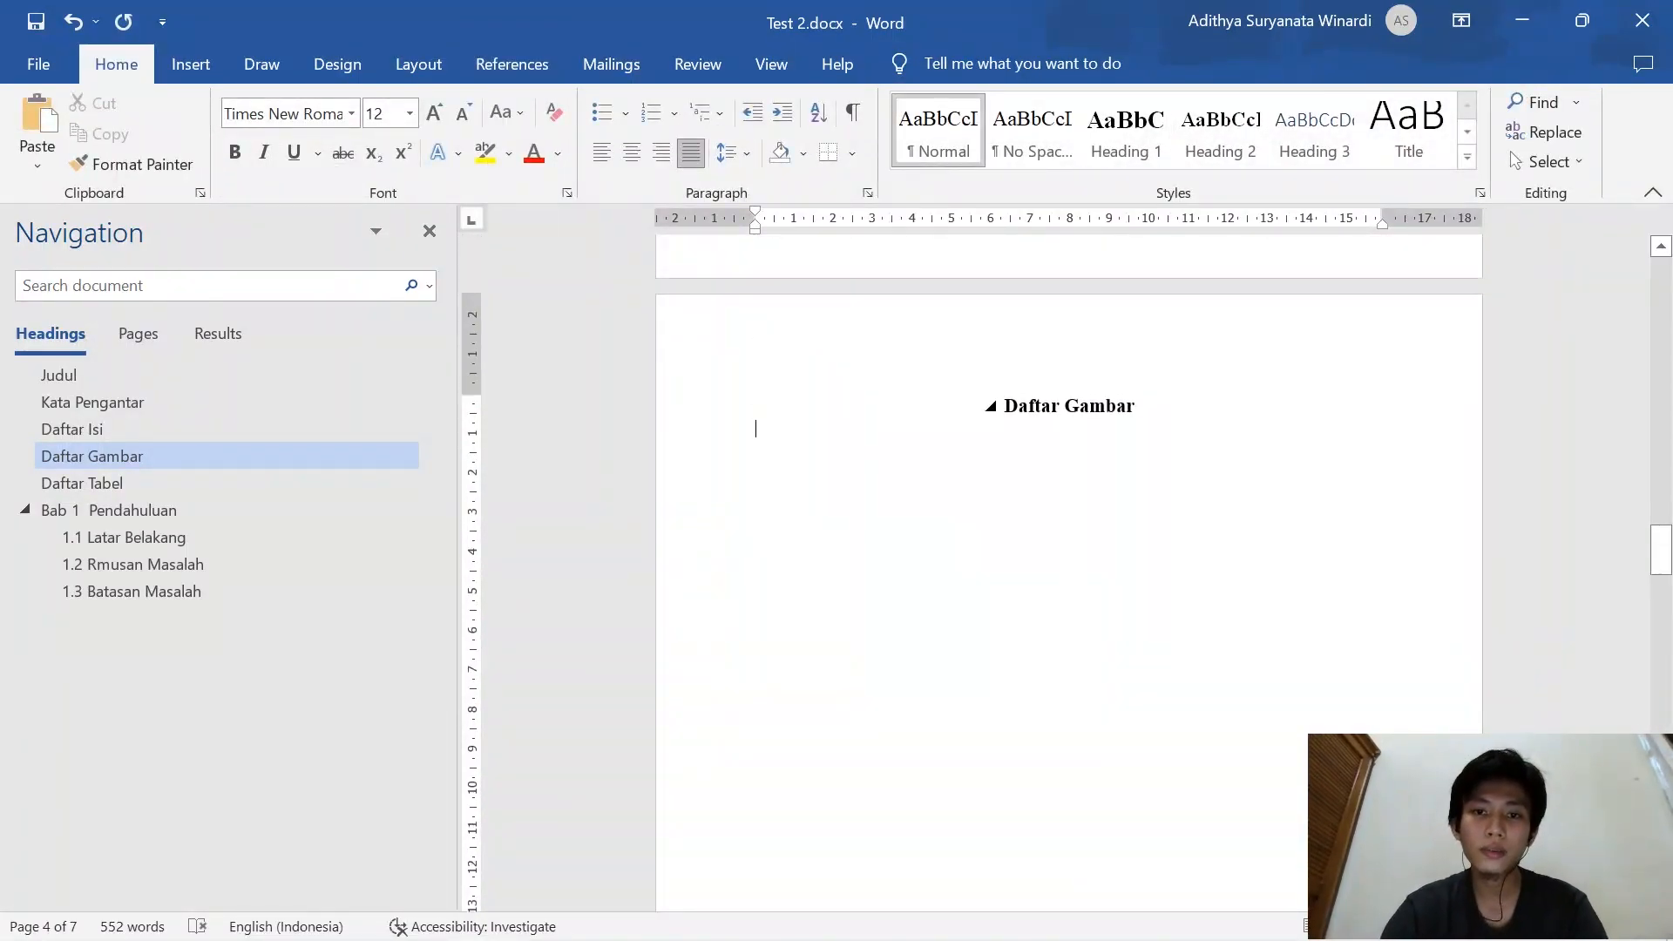
pyautogui.scroll(-1, 826, 427)
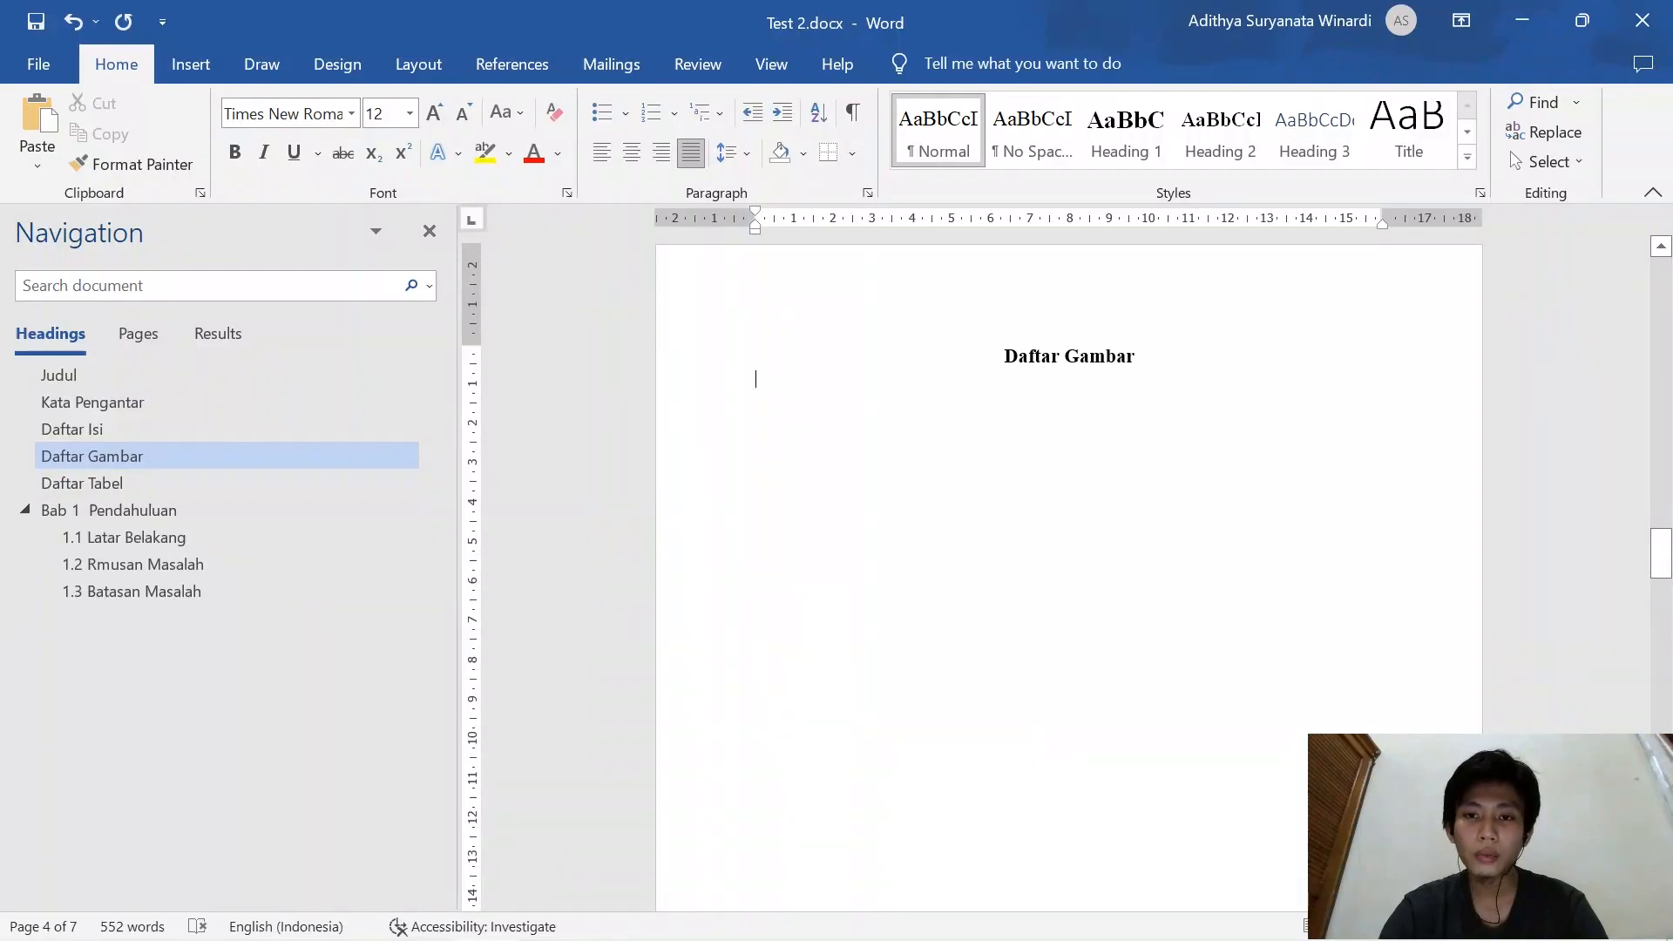
pyautogui.click(484, 64)
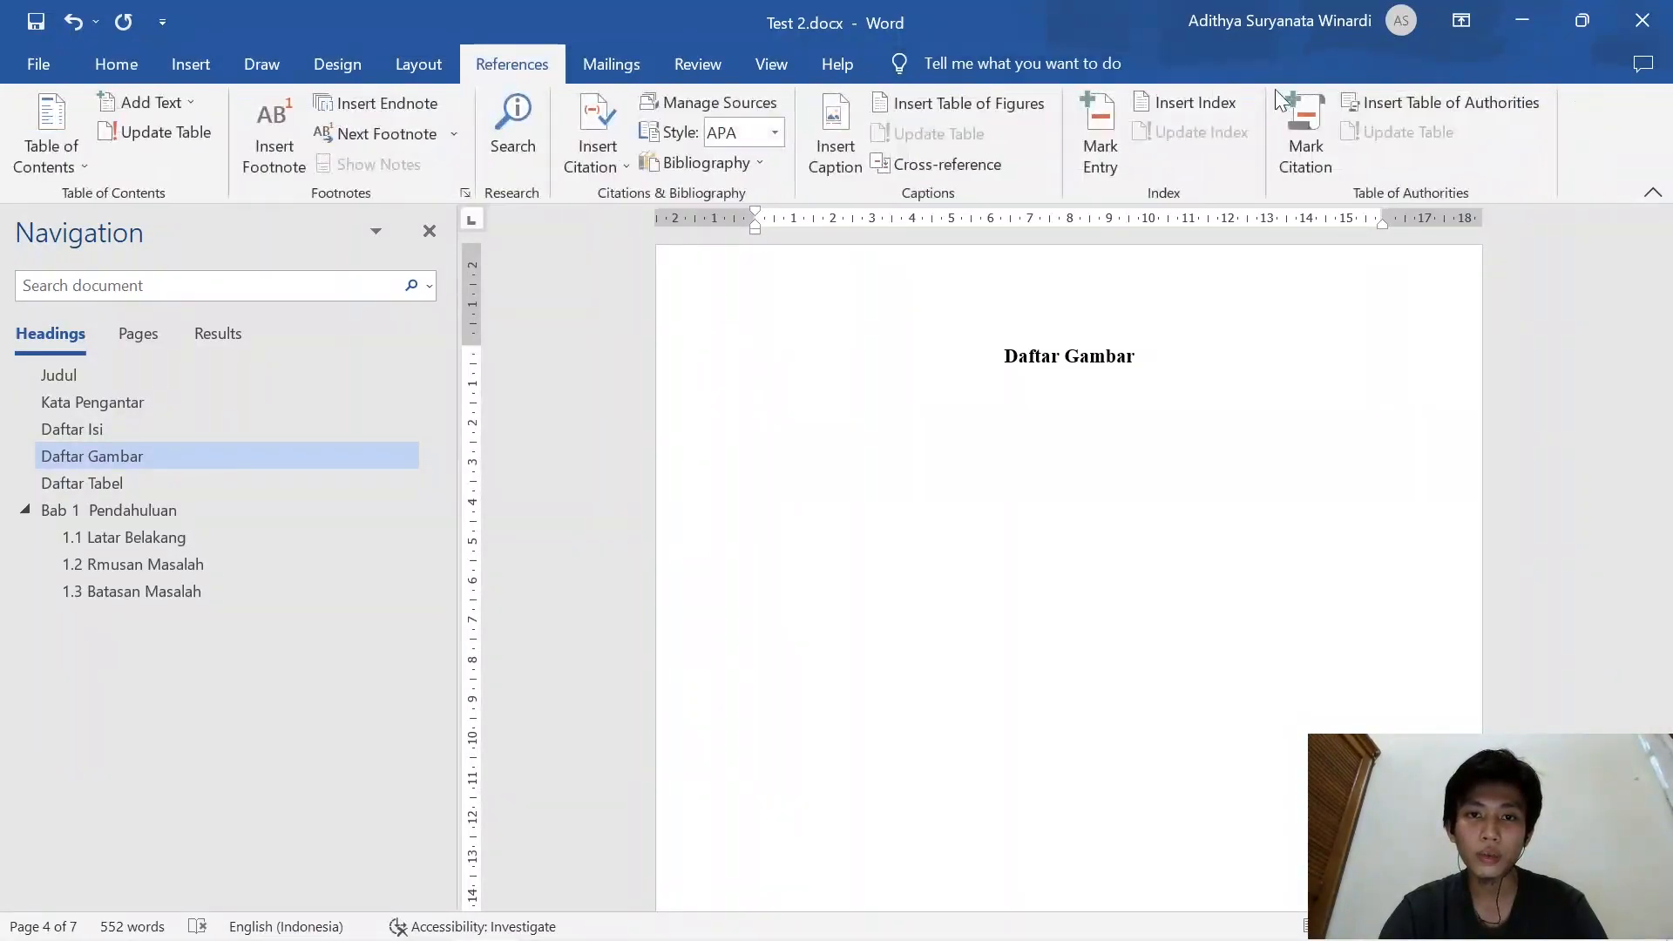
# Insert a table of figures with caption label 'Gambar 1.', listing Gambar 1.1 Kopi on page 2
pyautogui.click(913, 103)
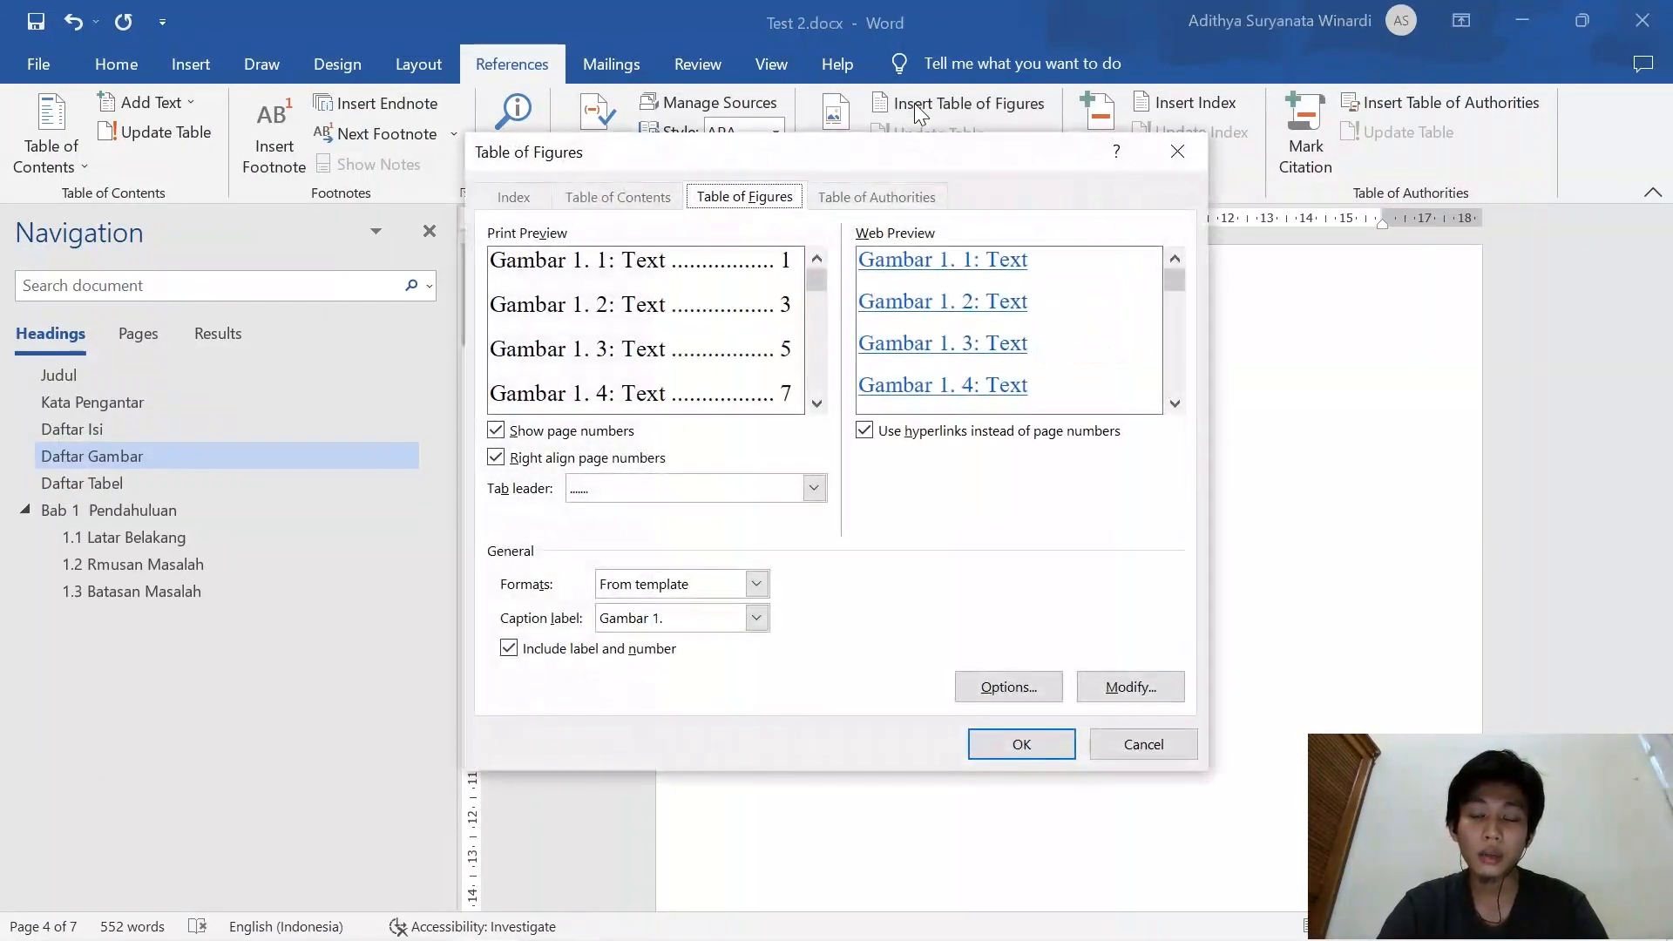
pyautogui.click(756, 618)
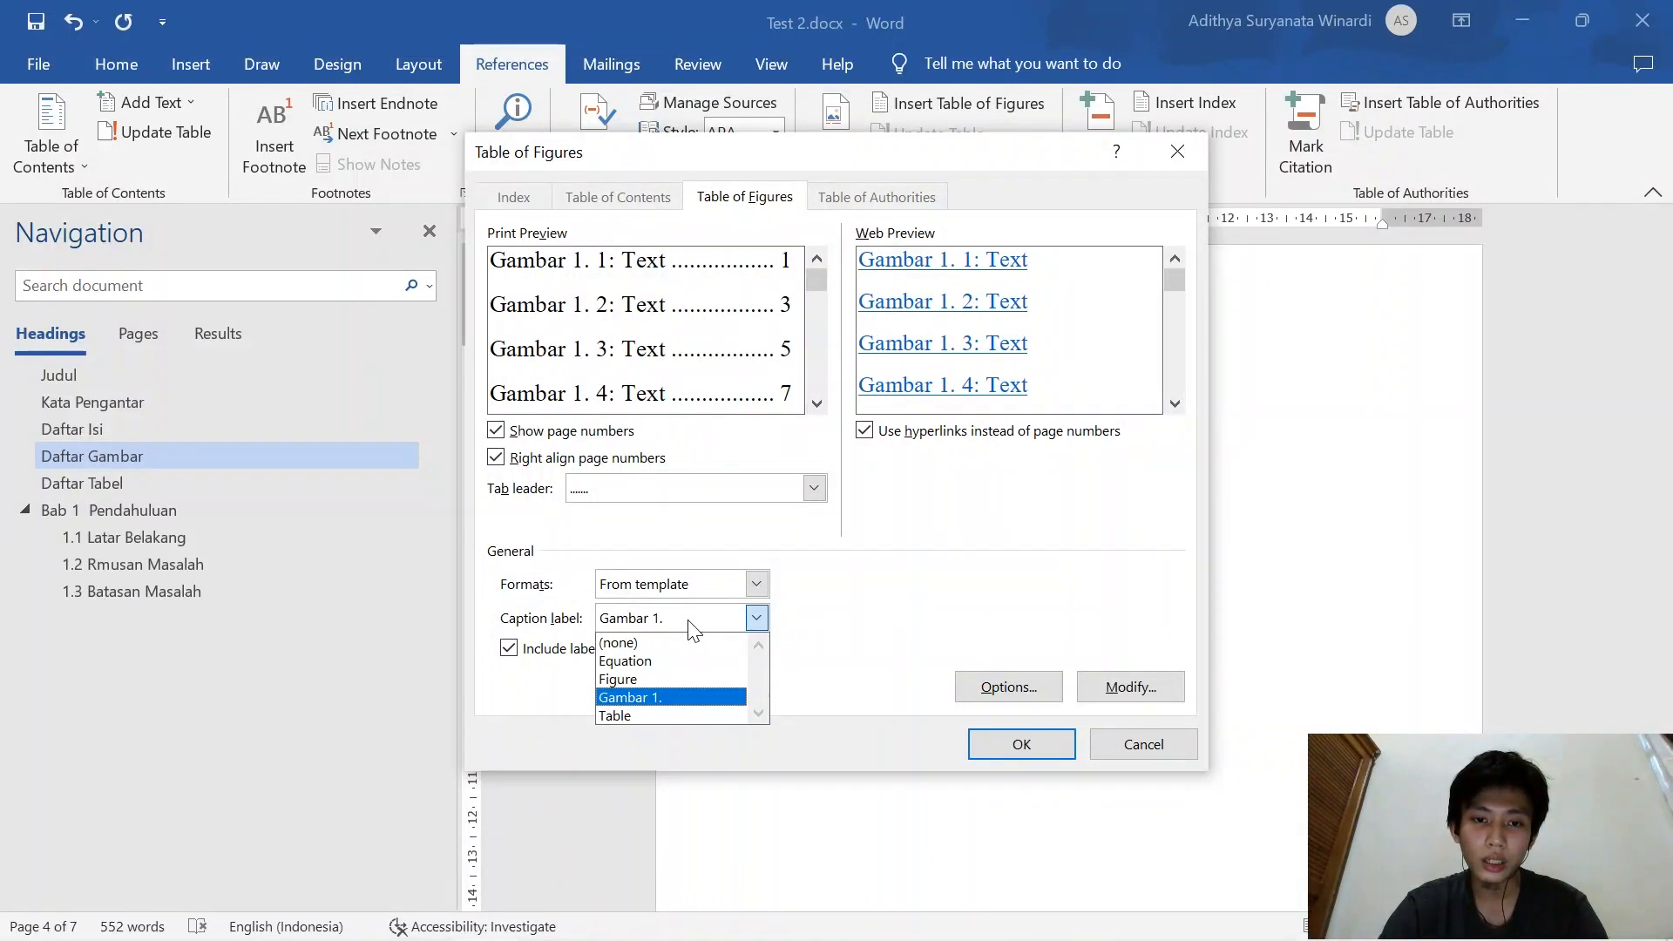
pyautogui.click(693, 629)
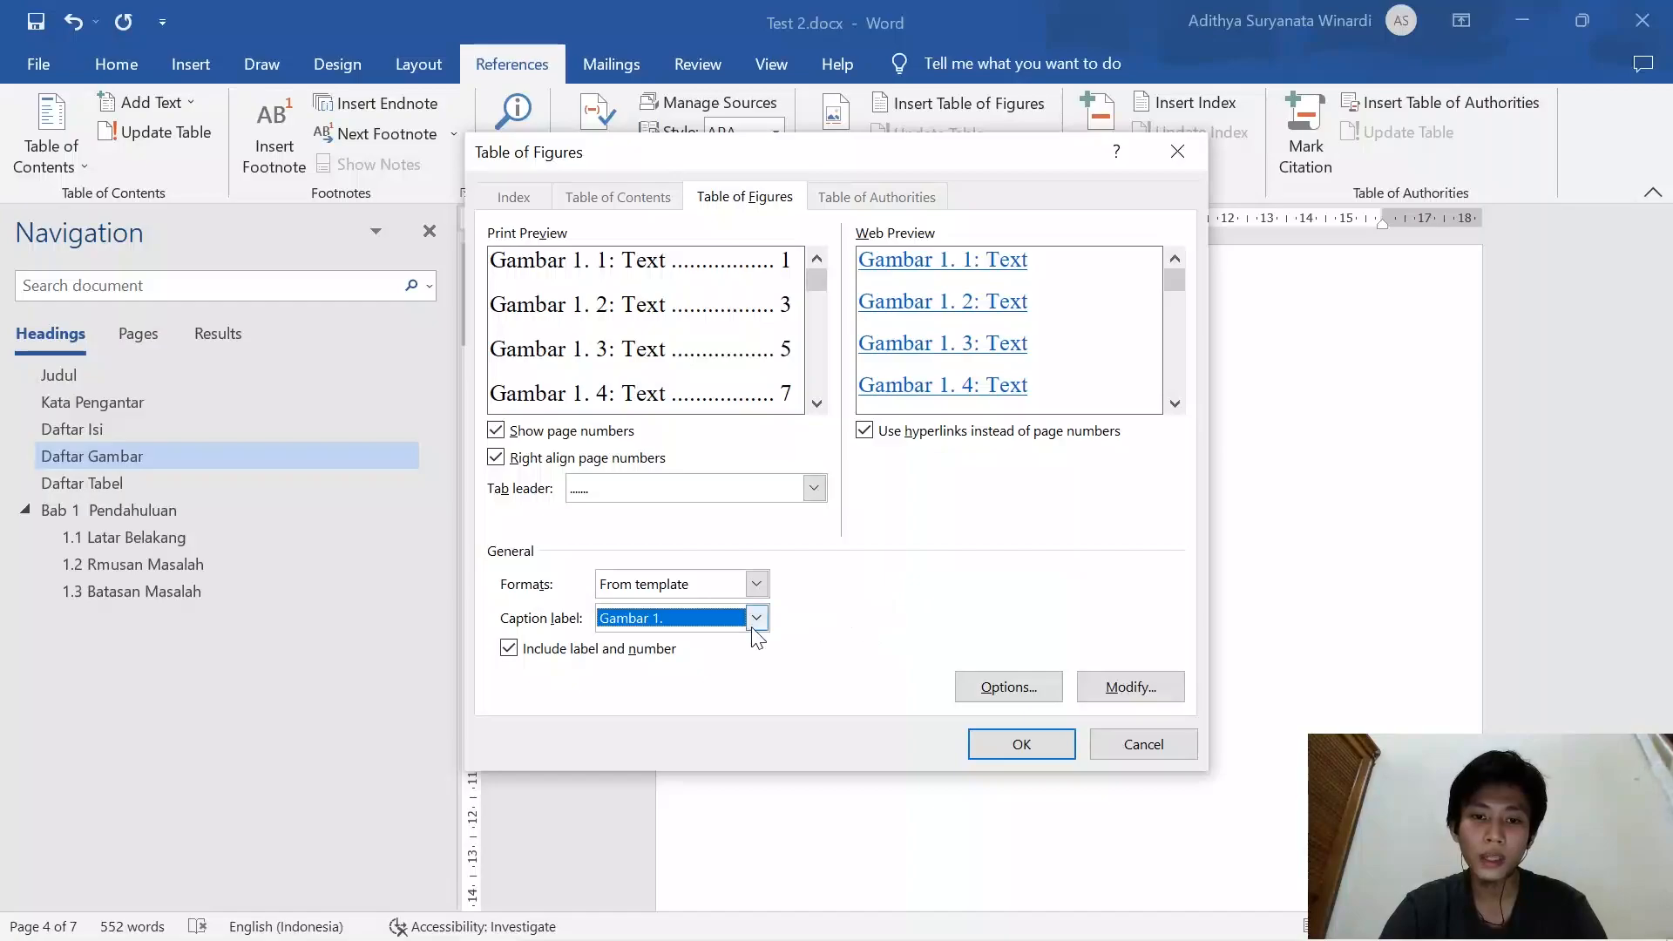
pyautogui.click(1055, 746)
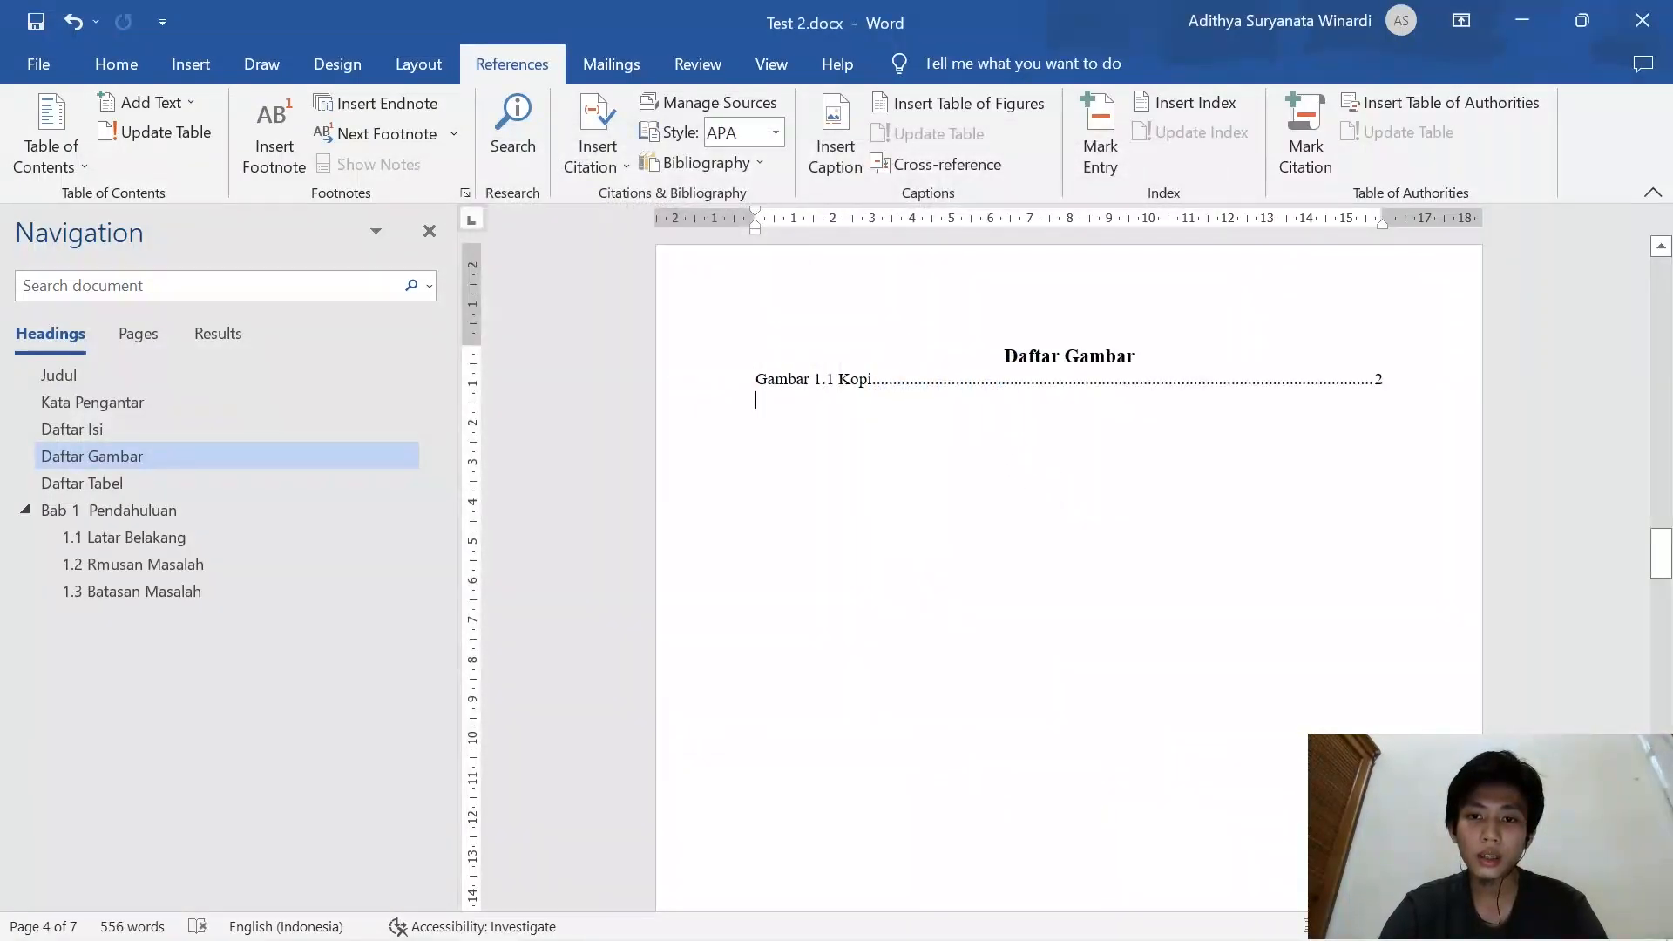
# Add an empty line above the generated list of figures
pyautogui.click(772, 380)
pyautogui.press('Return')
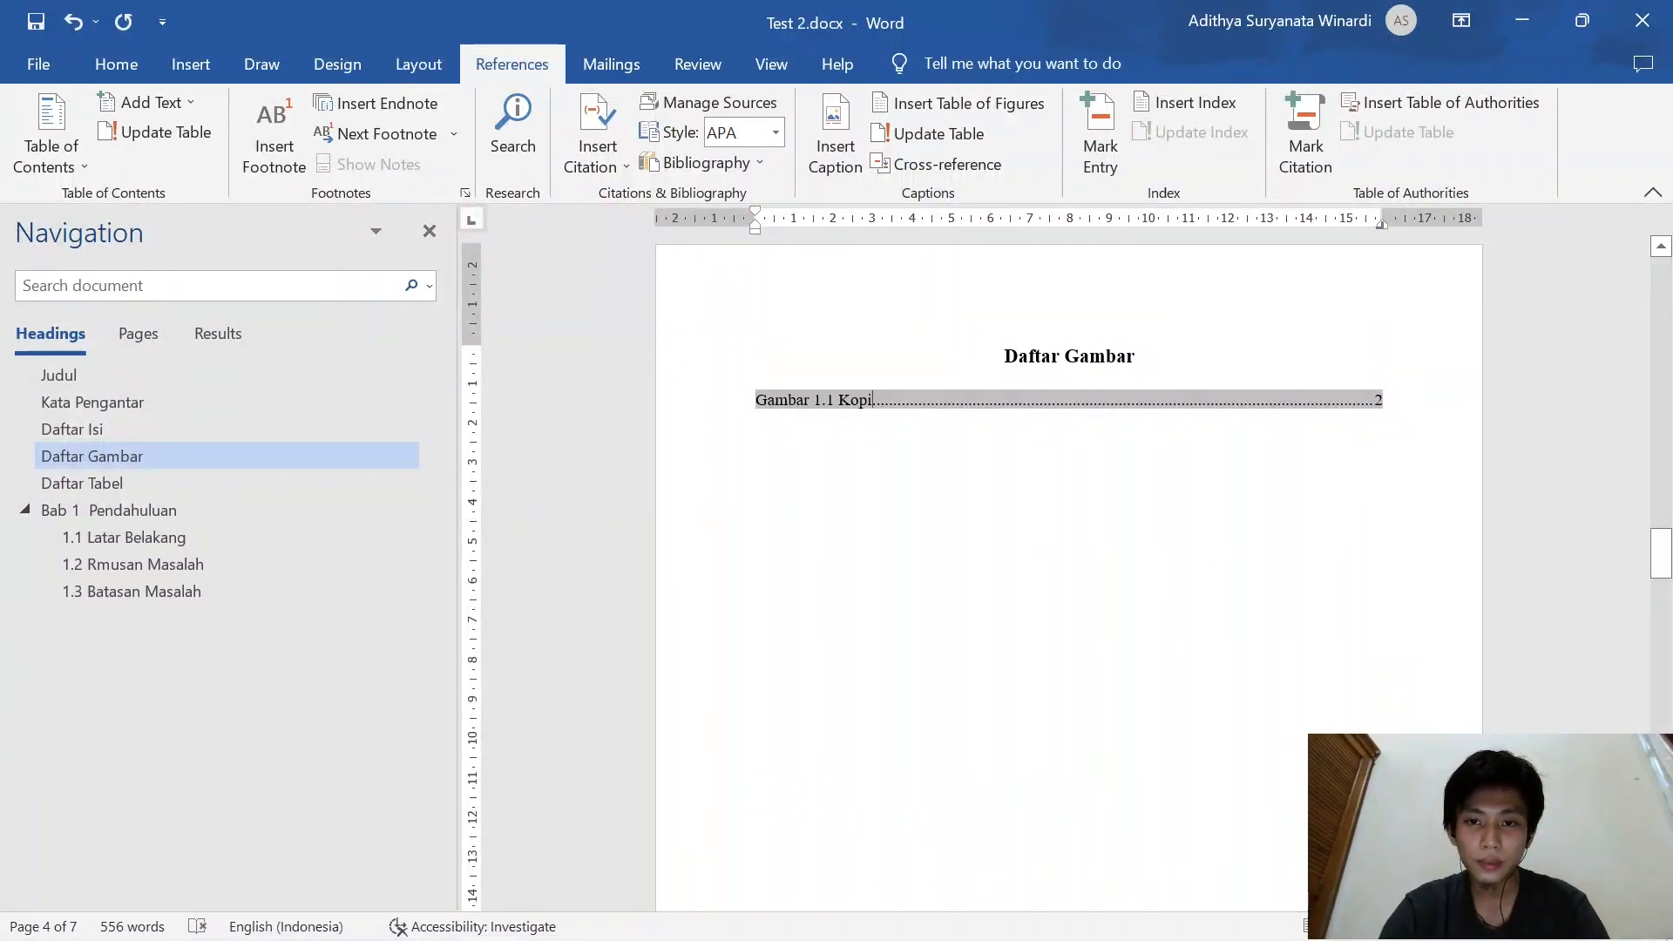
pyautogui.click(1243, 371)
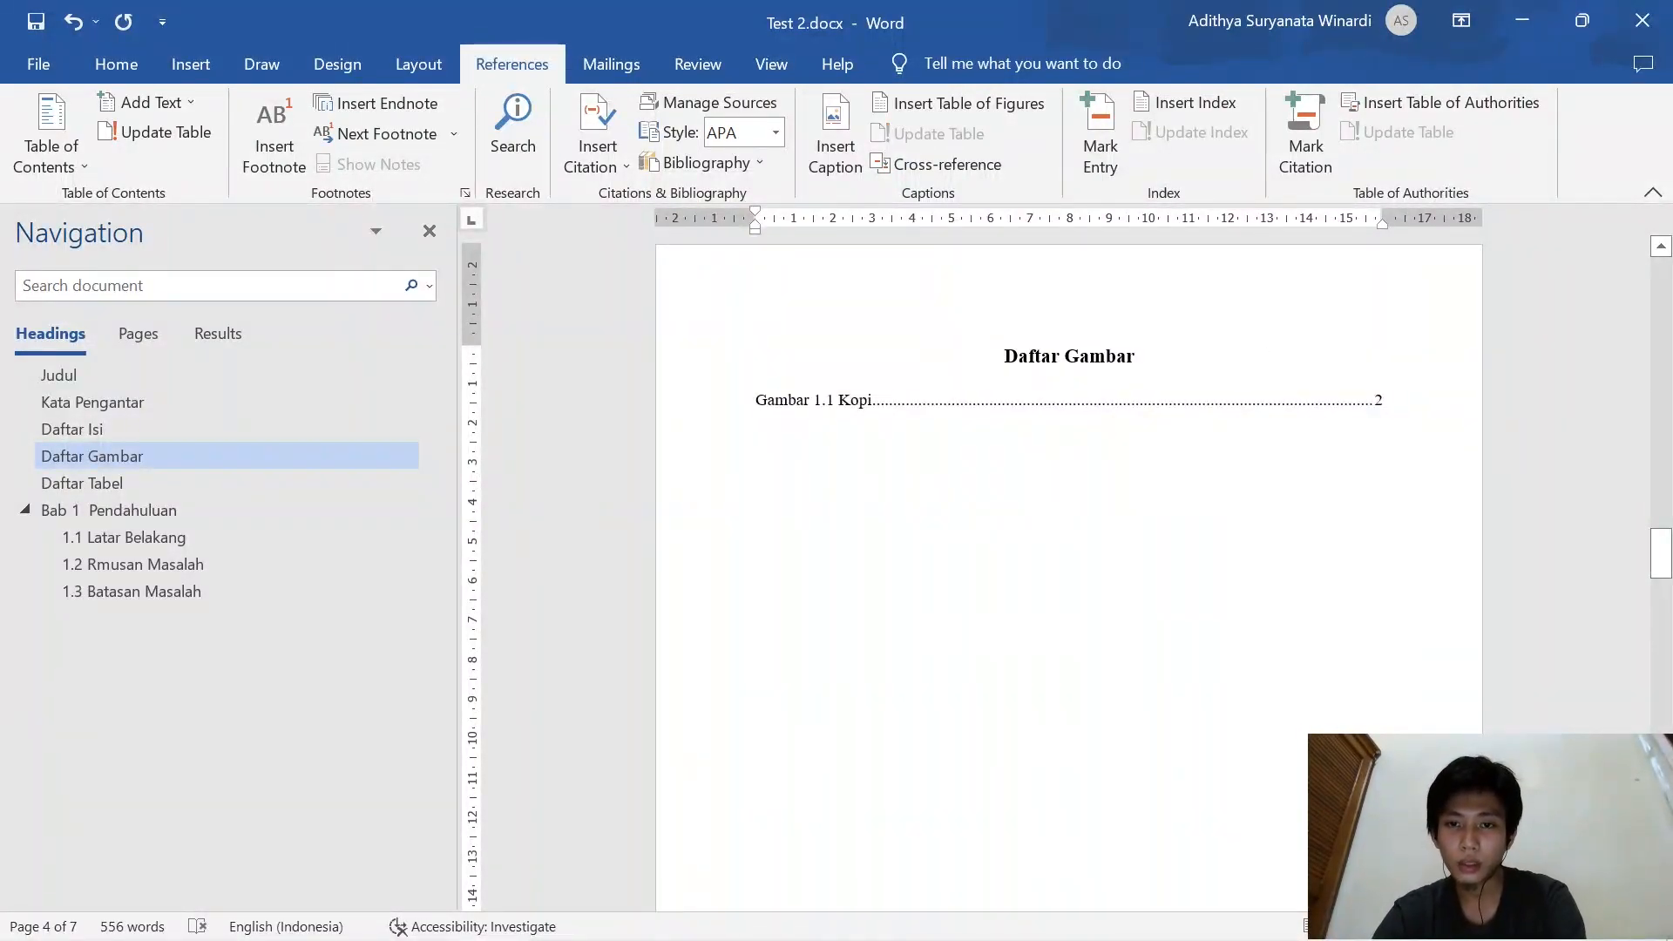
pyautogui.scroll(-3, 1069, 567)
pyautogui.scroll(2, 1070, 567)
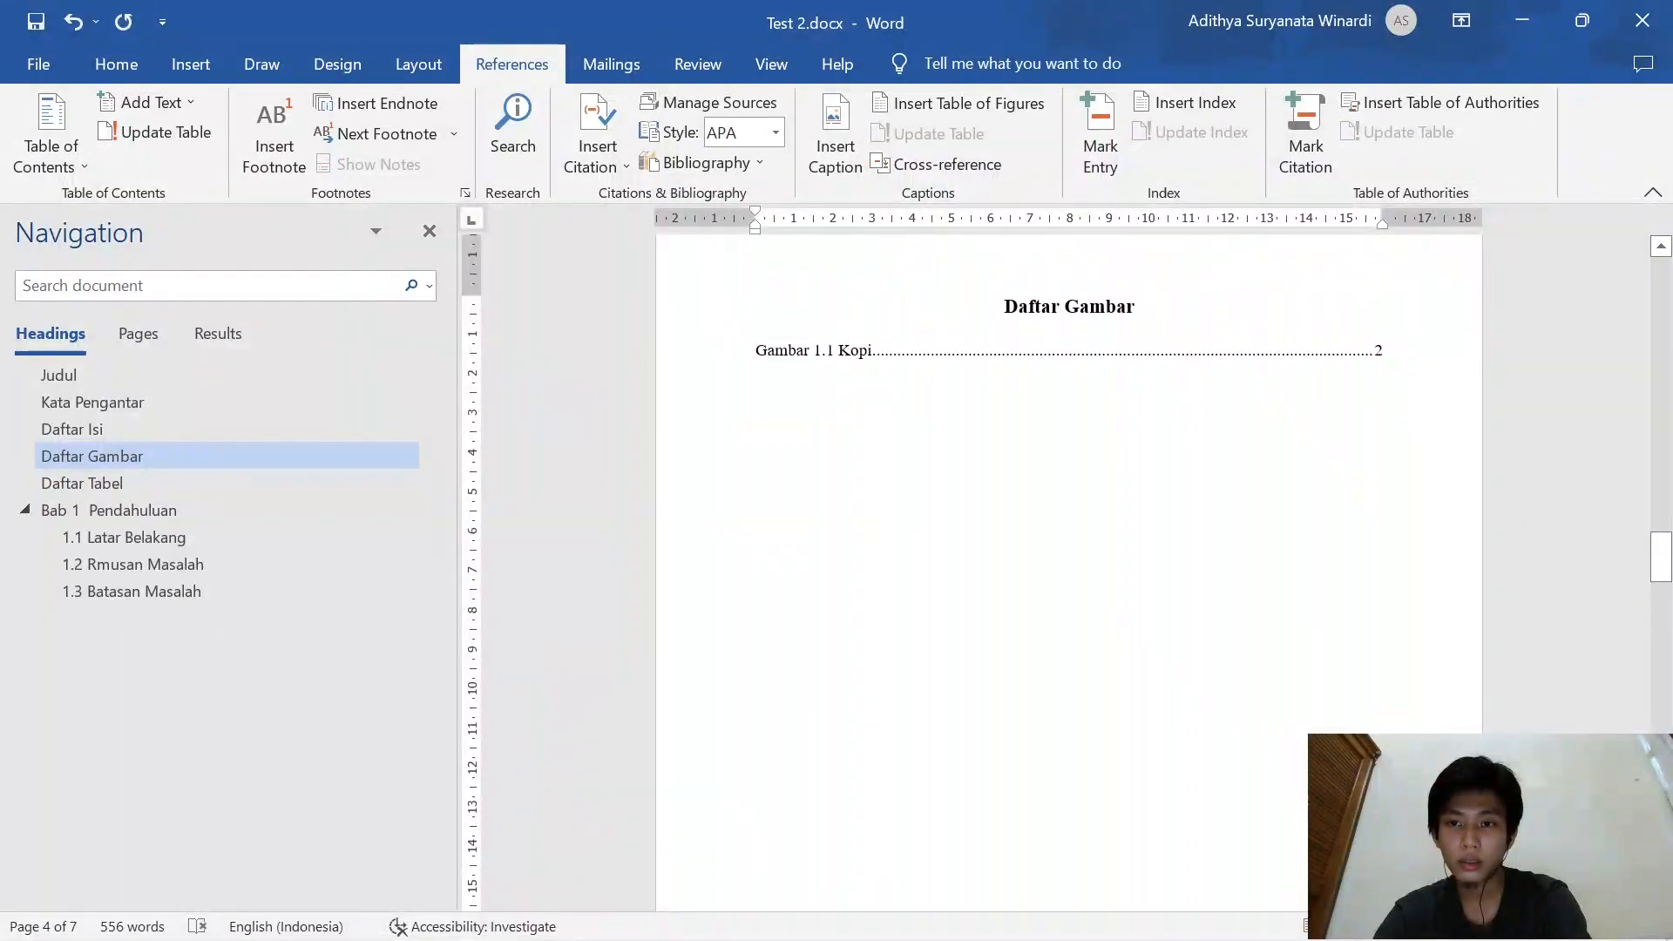
pyautogui.click(985, 350)
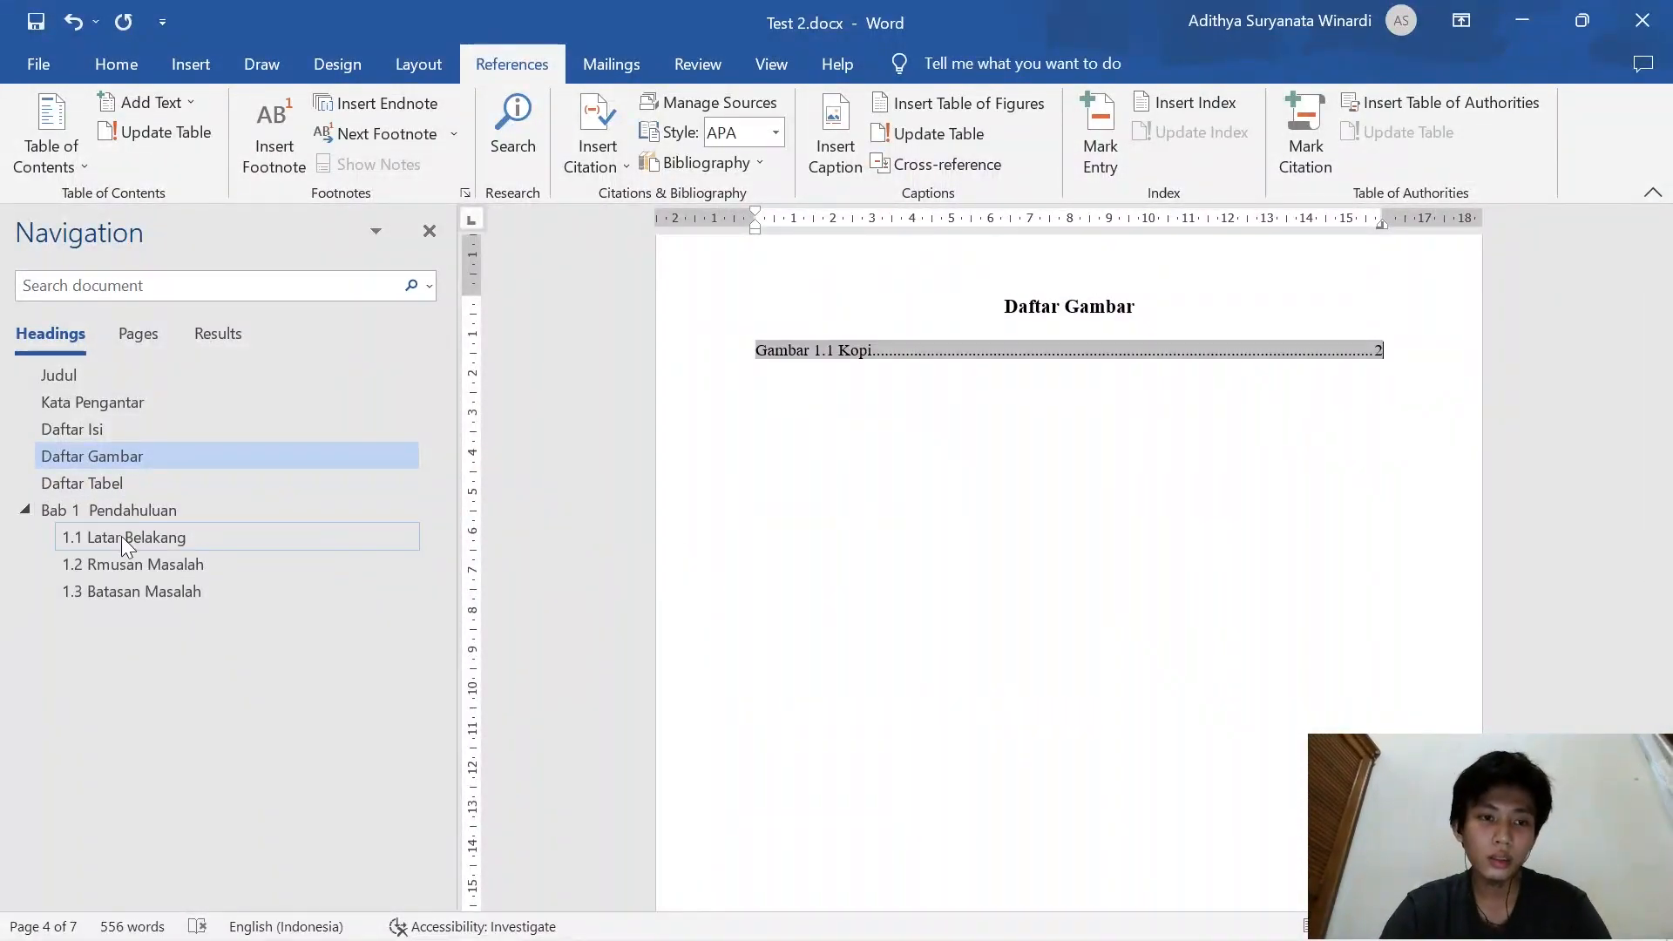
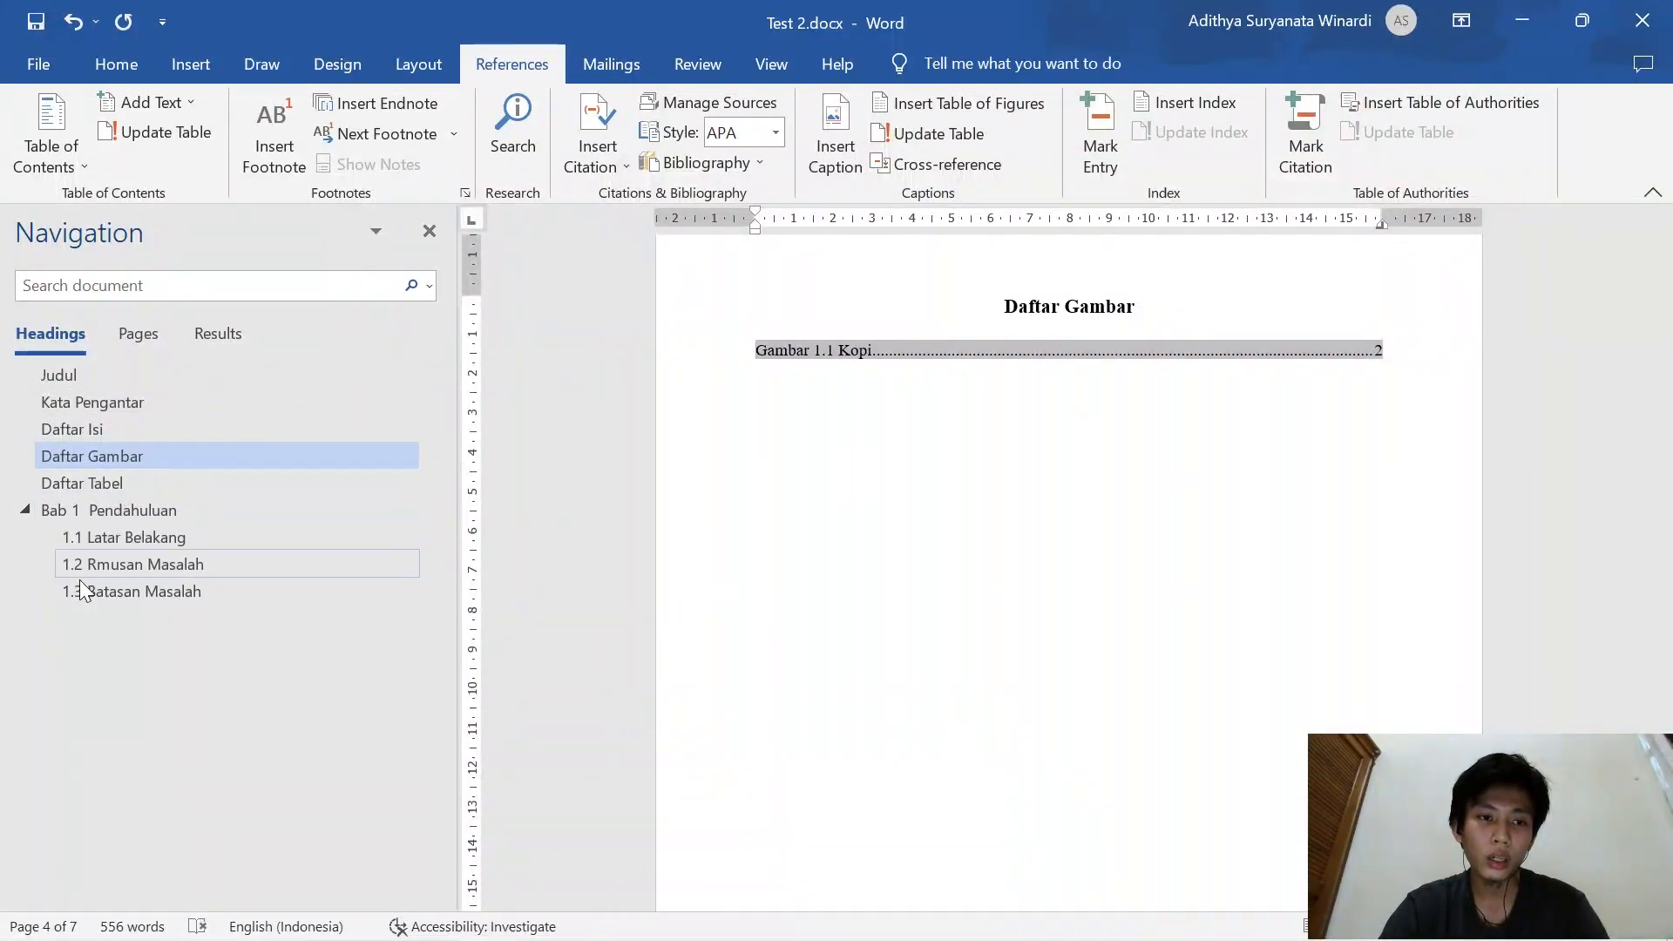
# Jump to section 1.3 Batasan Masalah and scroll to the Gambar 1.1 Kopi picture and caption
pyautogui.click(120, 586)
pyautogui.scroll(-5, 1070, 558)
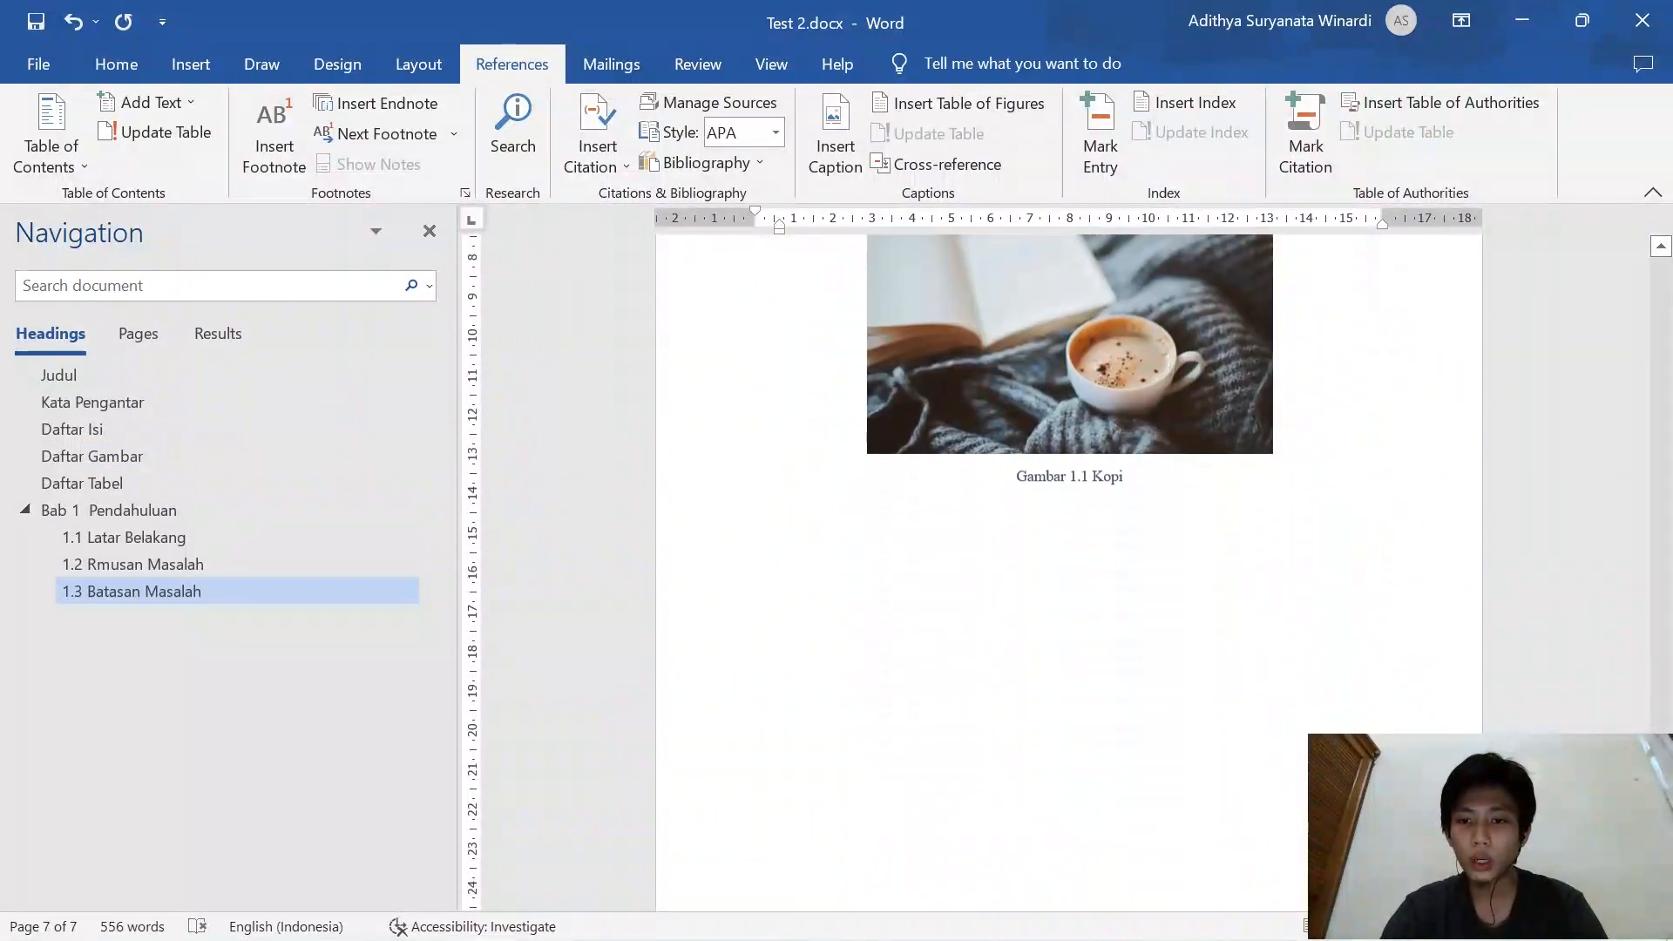
pyautogui.scroll(9, 1219, 363)
pyautogui.scroll(-2, 1307, 422)
pyautogui.scroll(-1, 1069, 558)
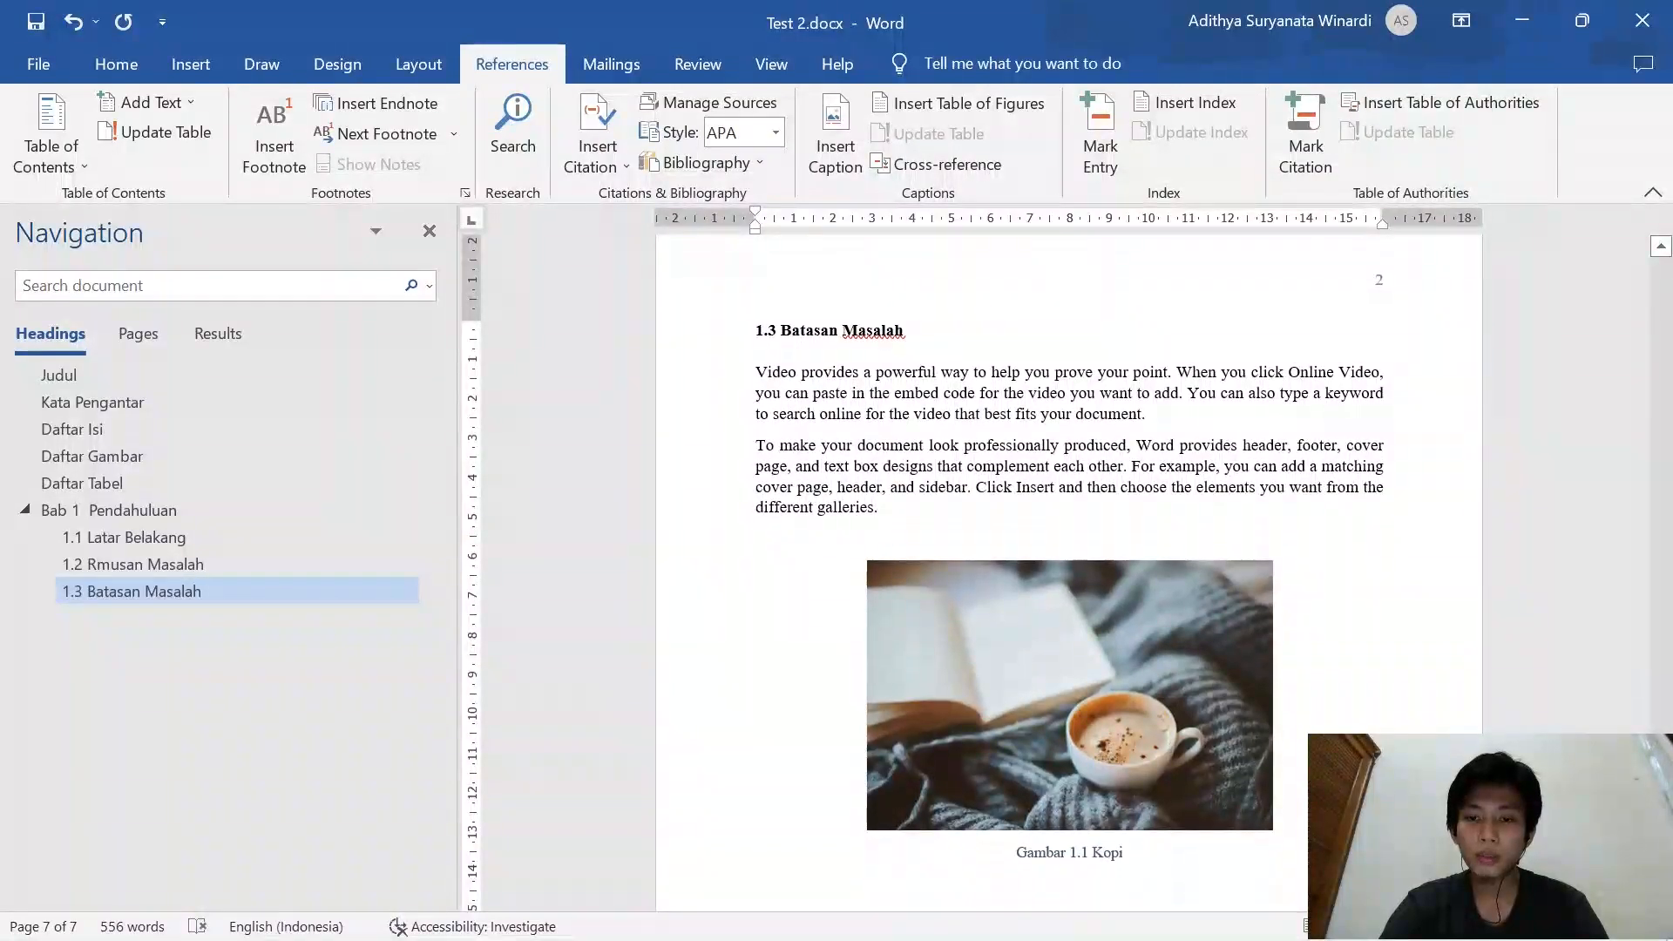
pyautogui.scroll(1, 1069, 558)
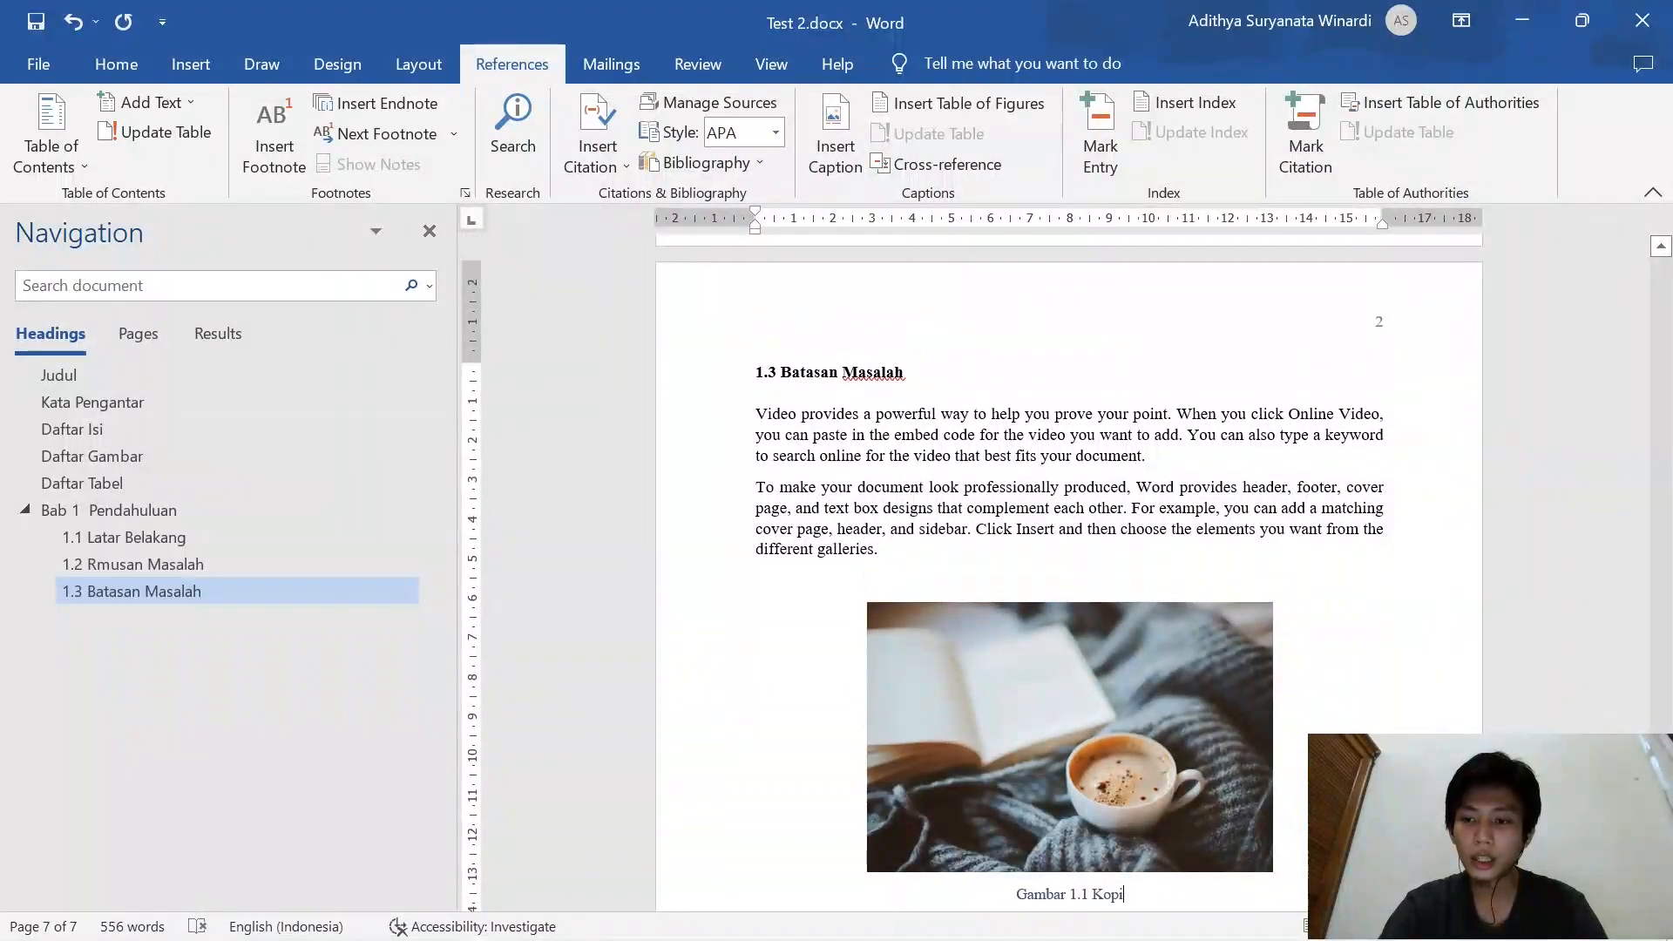
pyautogui.scroll(-1, 1070, 558)
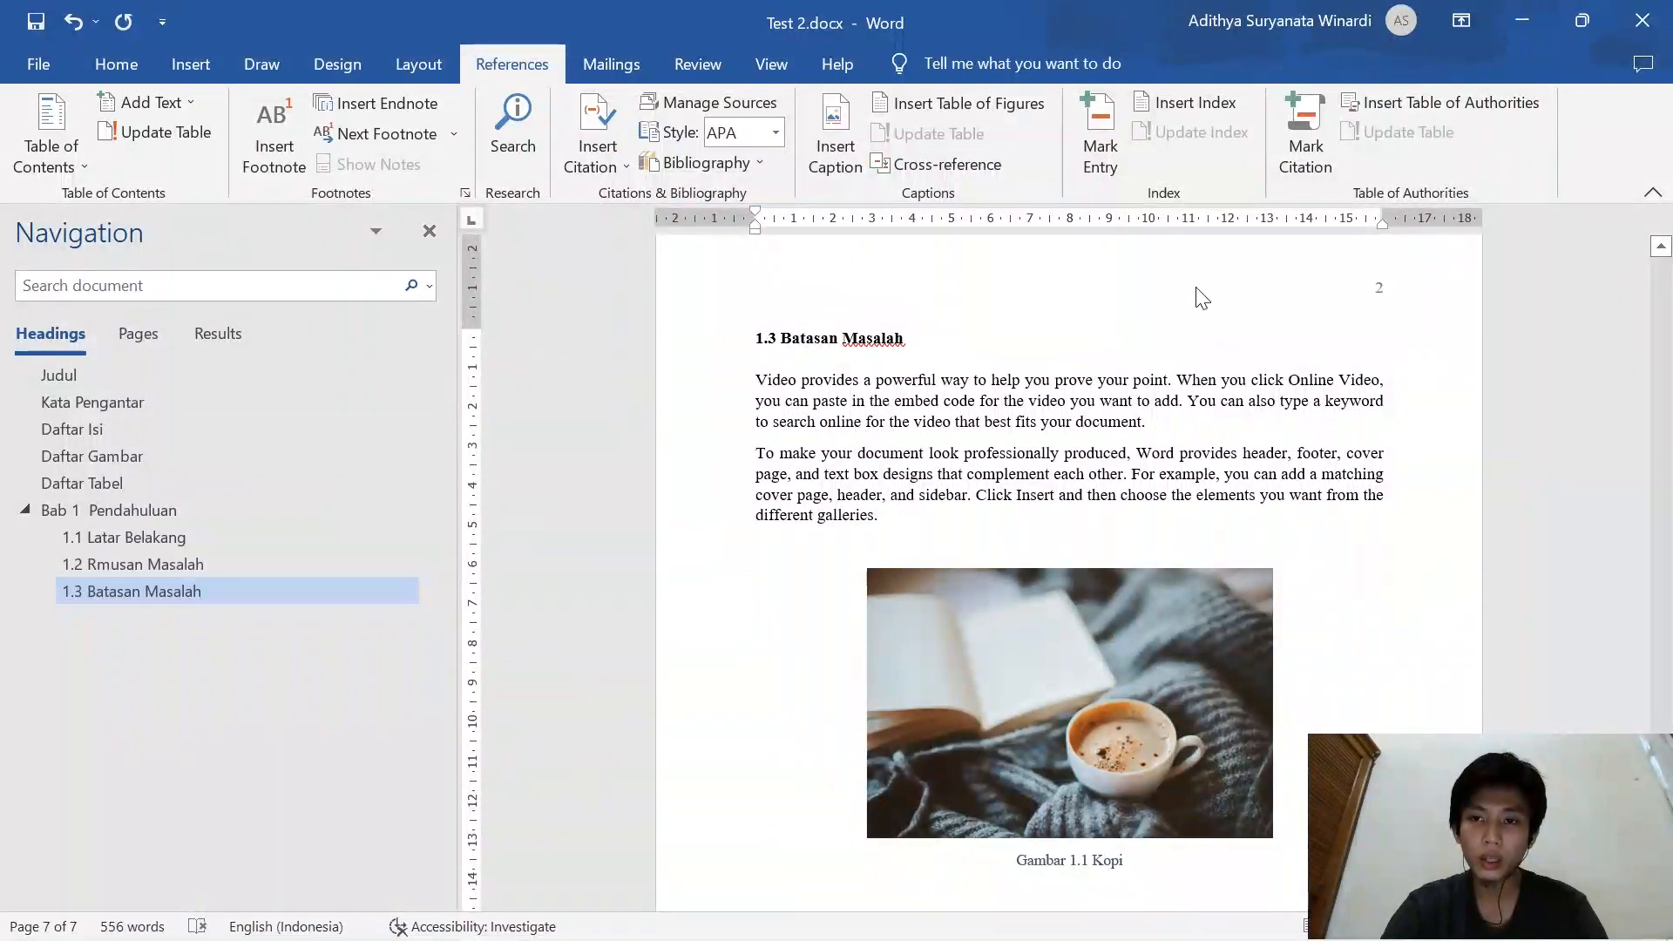
pyautogui.scroll(8, 1150, 383)
pyautogui.scroll(6, 1028, 788)
pyautogui.scroll(-12, 1028, 789)
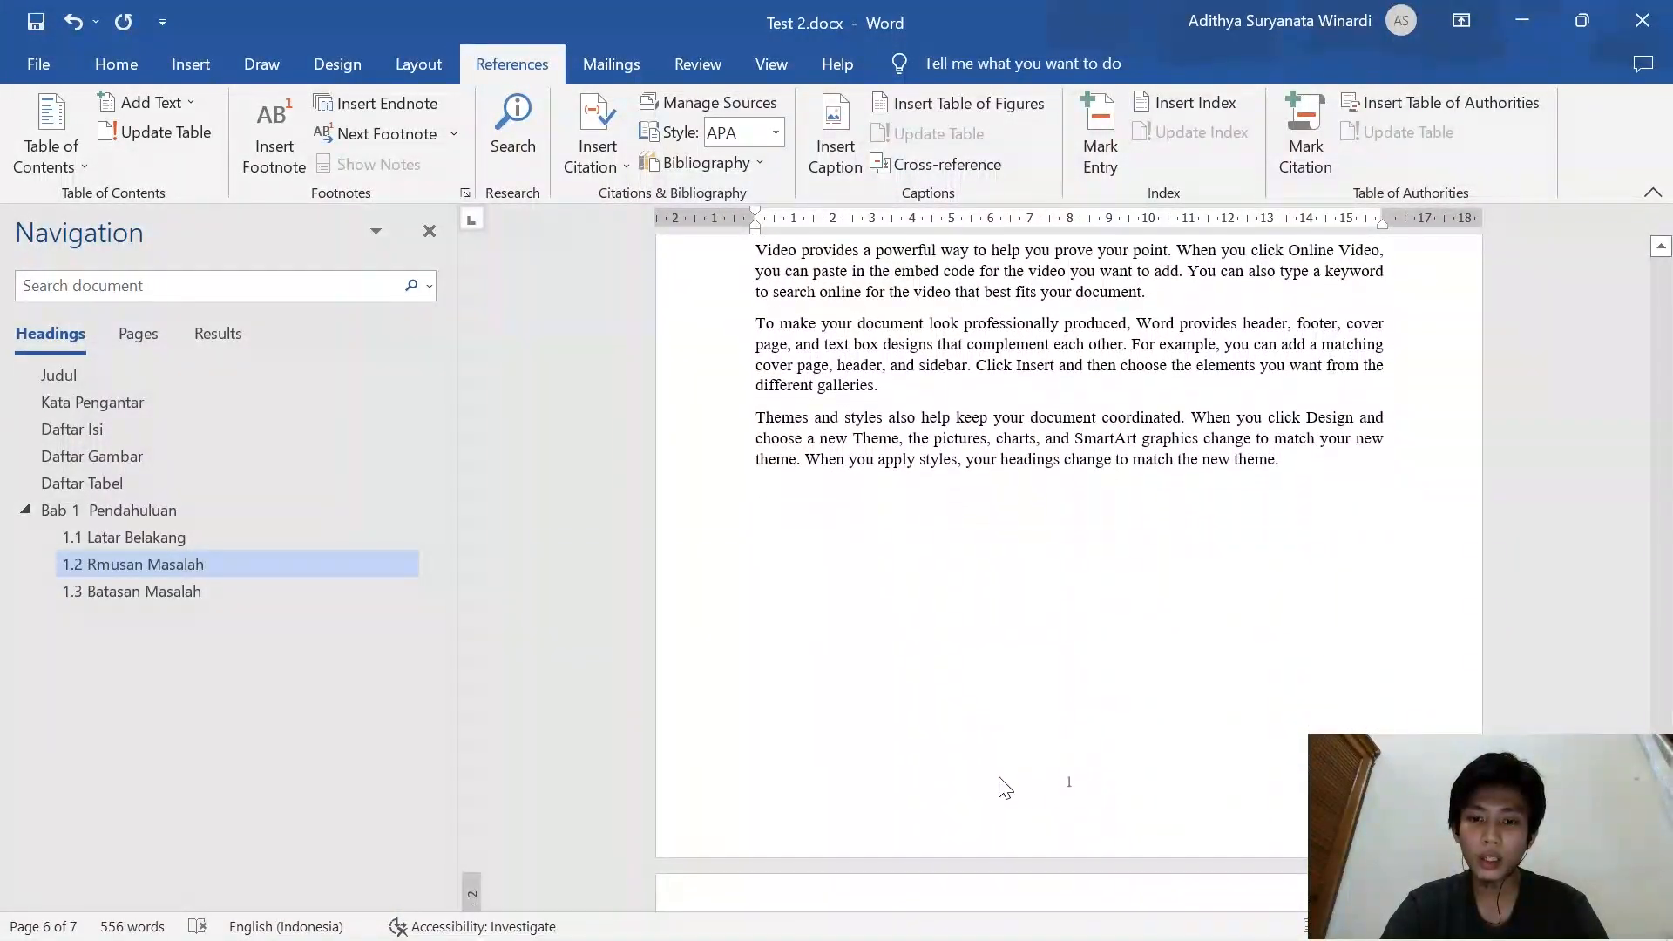
pyautogui.scroll(-12, 1029, 788)
pyautogui.scroll(-3, 1069, 572)
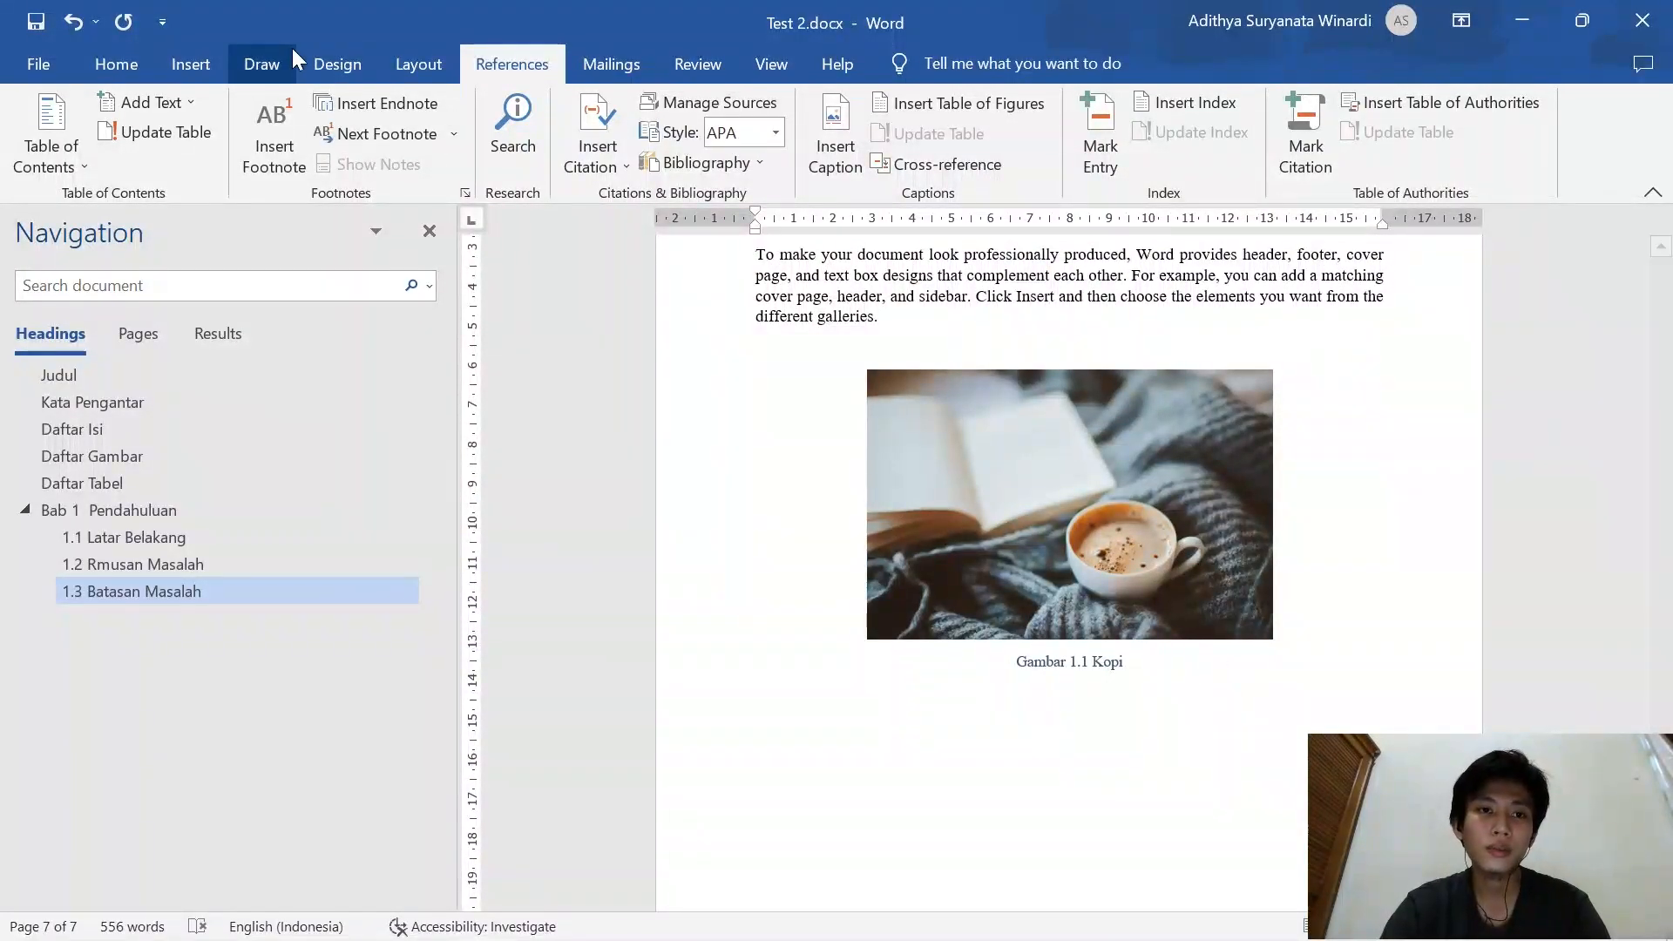
# Insert a Next Page section break to start a new page
pyautogui.click(419, 64)
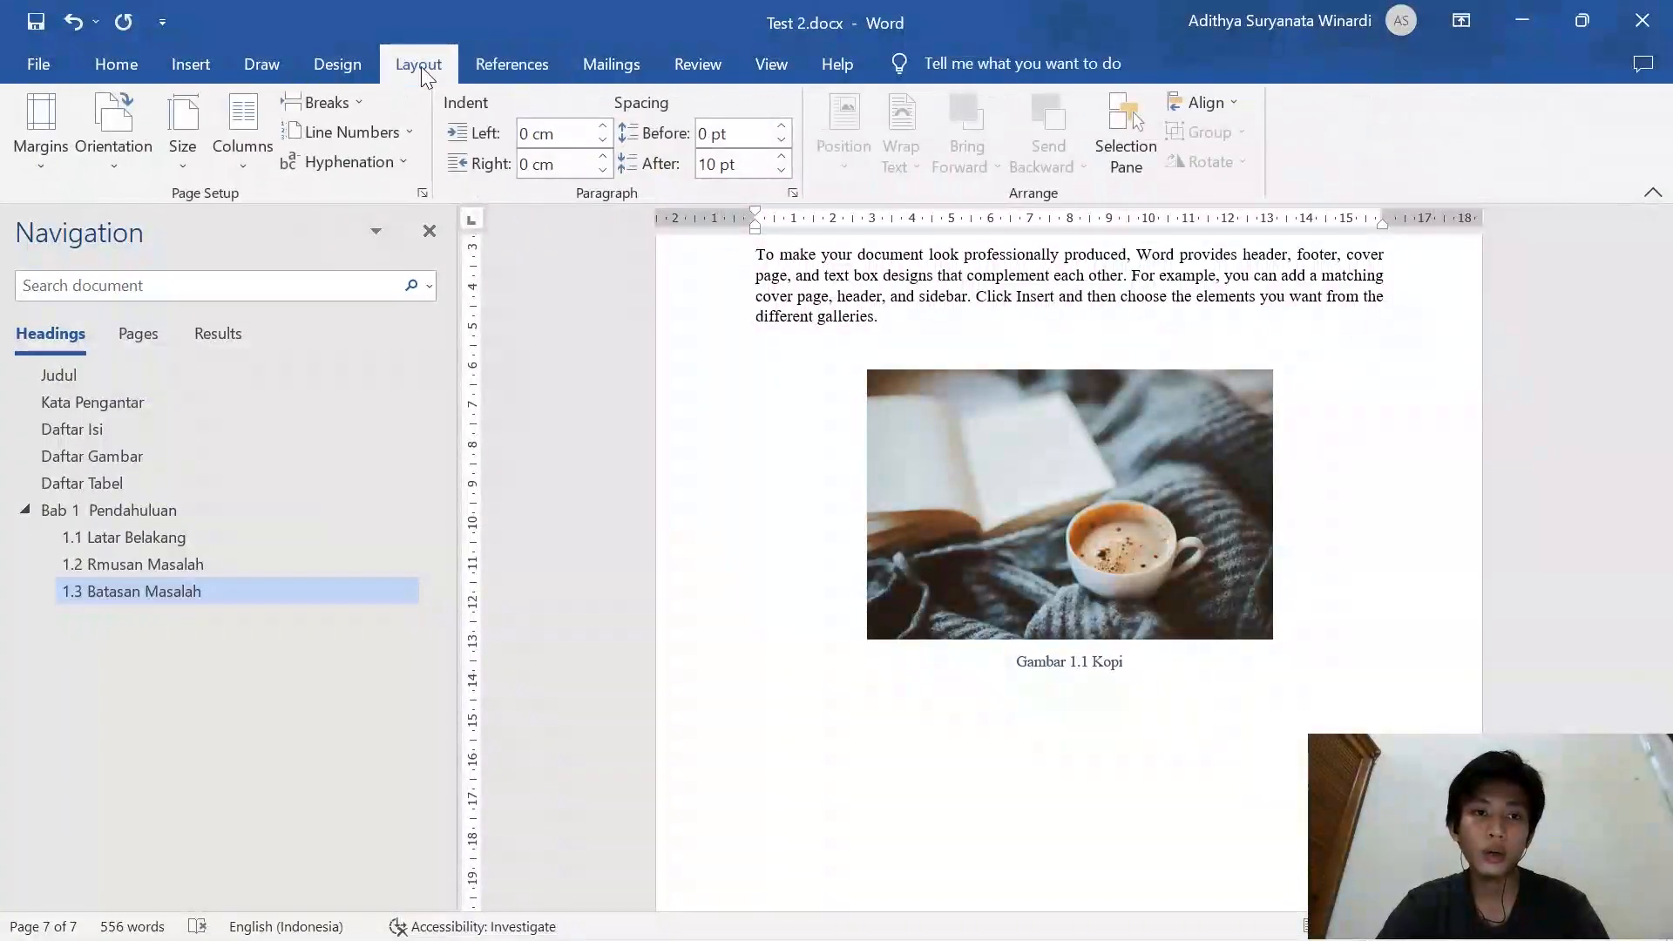
pyautogui.click(336, 102)
pyautogui.click(419, 436)
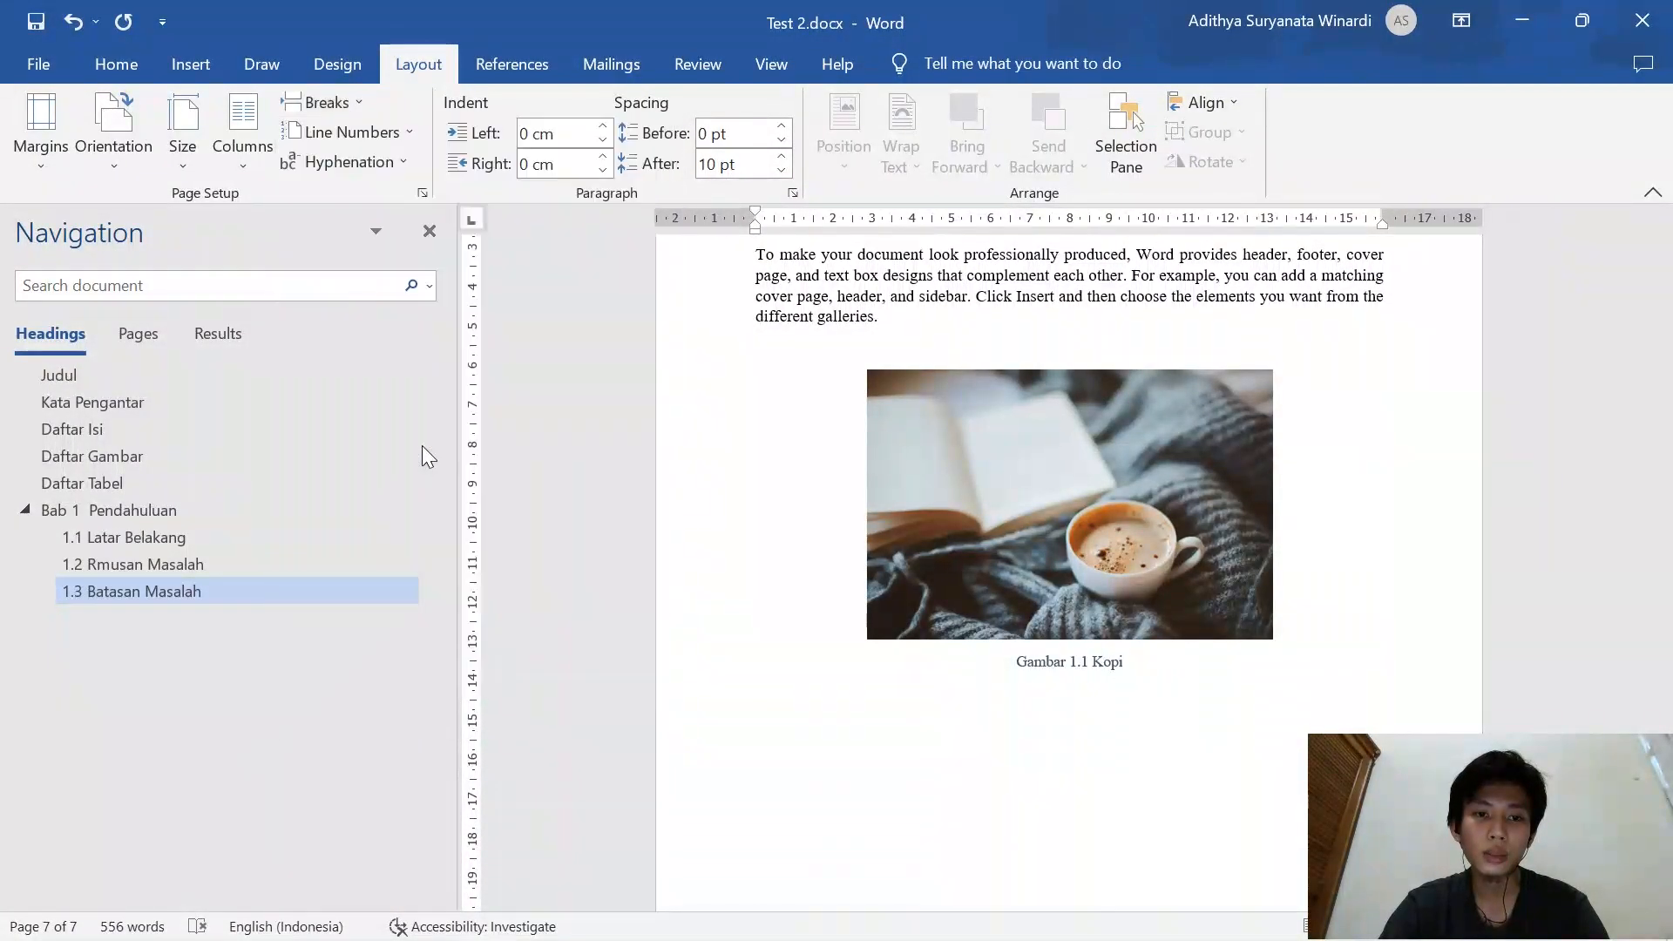
pyautogui.scroll(-4, 1238, 544)
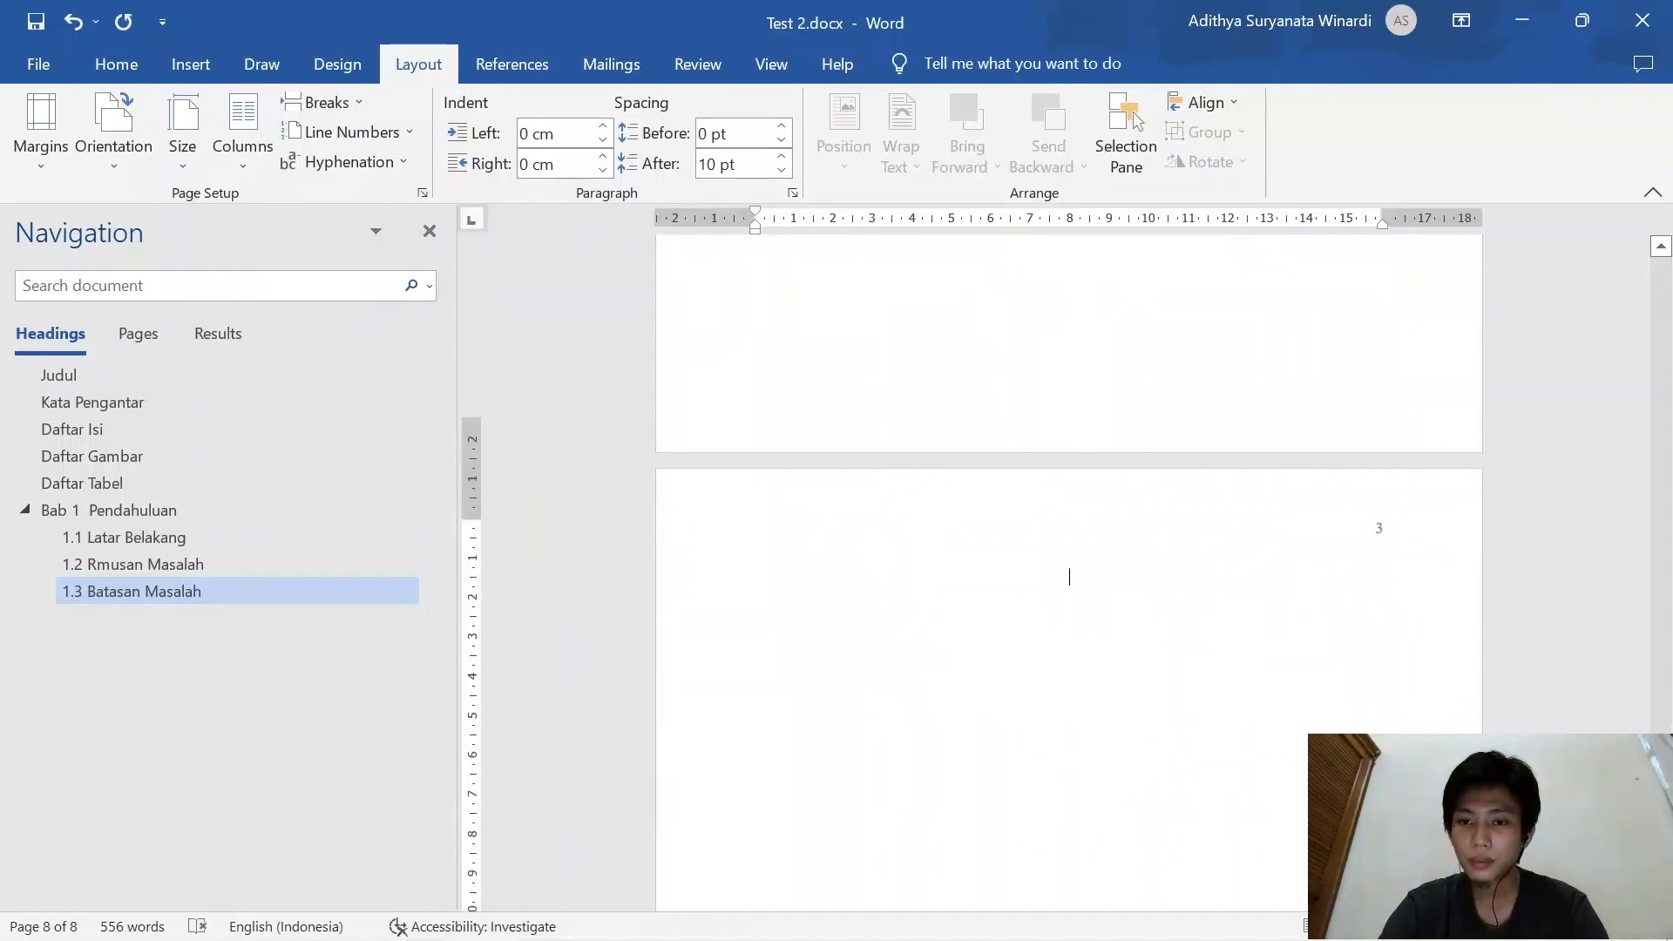
# Add the Heading 1 title 'Bab 2 Tinjauan Pustaka', with a line break after 'Bab 2'
pyautogui.click(98, 64)
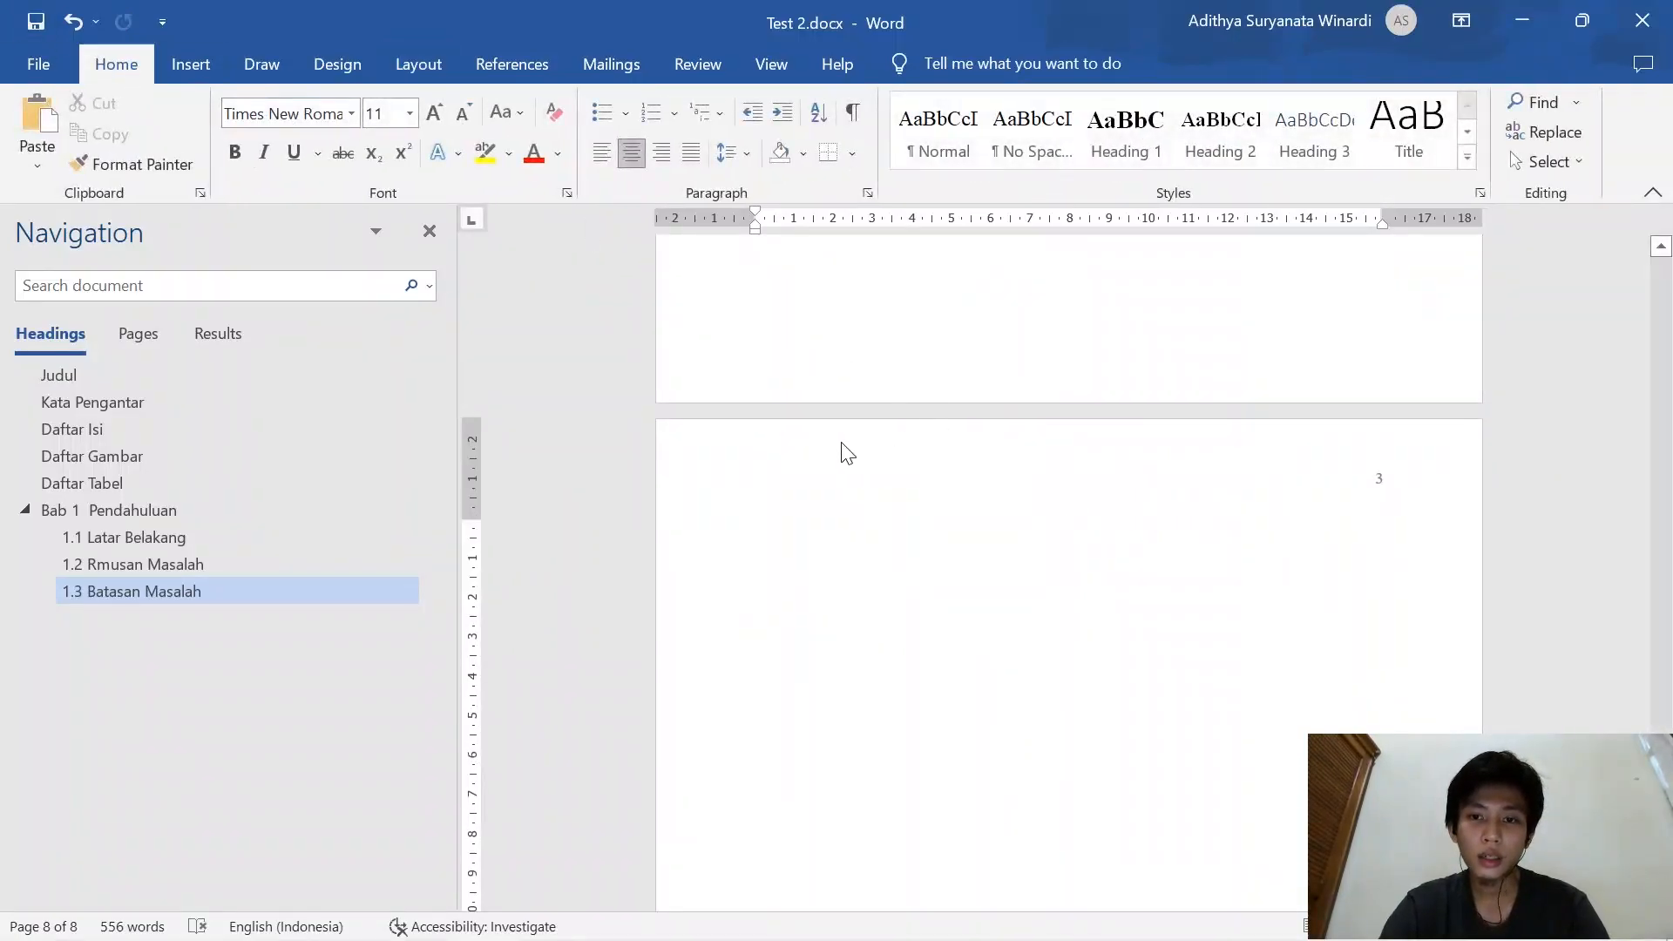
pyautogui.click(1114, 131)
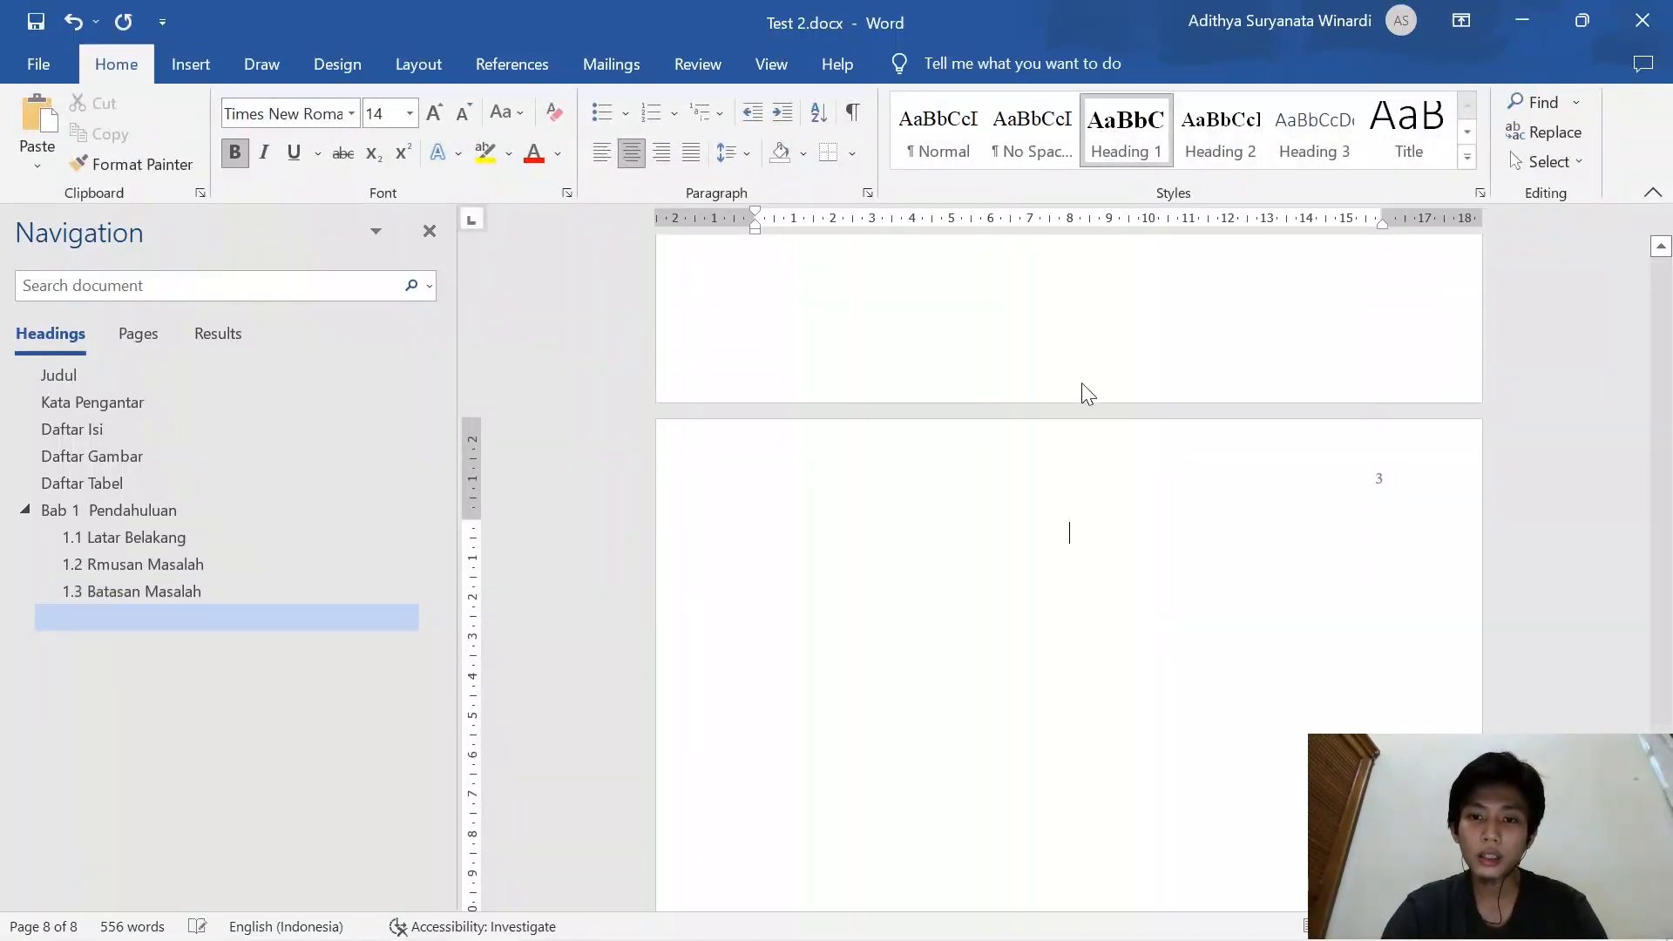
pyautogui.write('Bab 2')
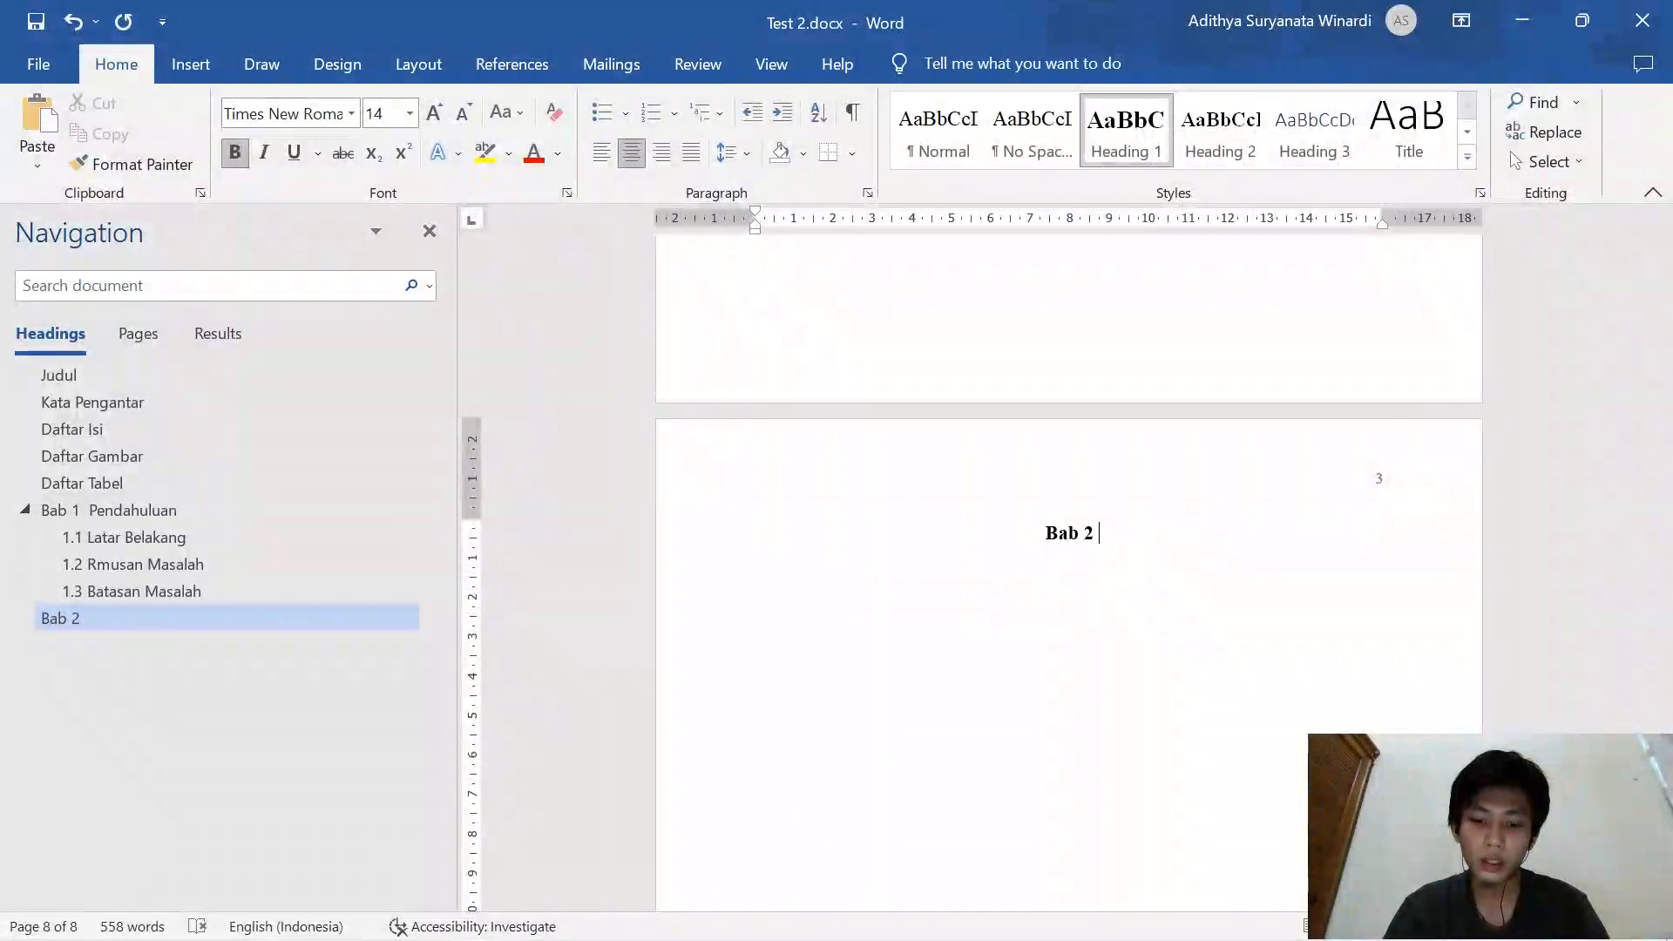
pyautogui.write(' Ti')
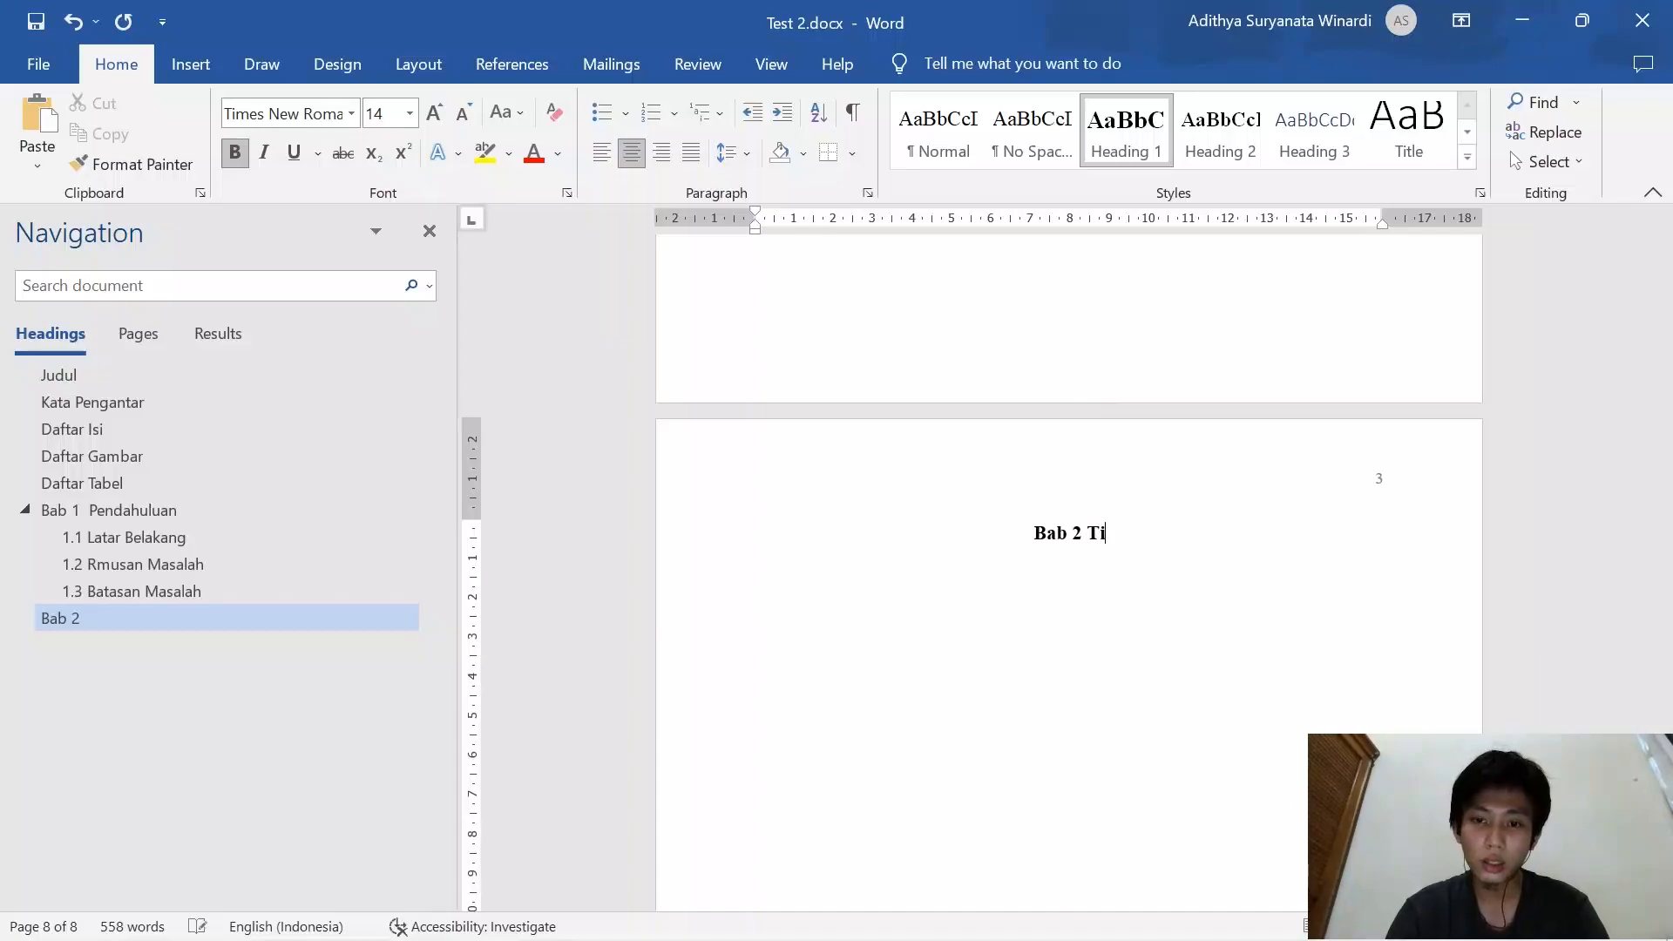
pyautogui.write('njauan Pustaka')
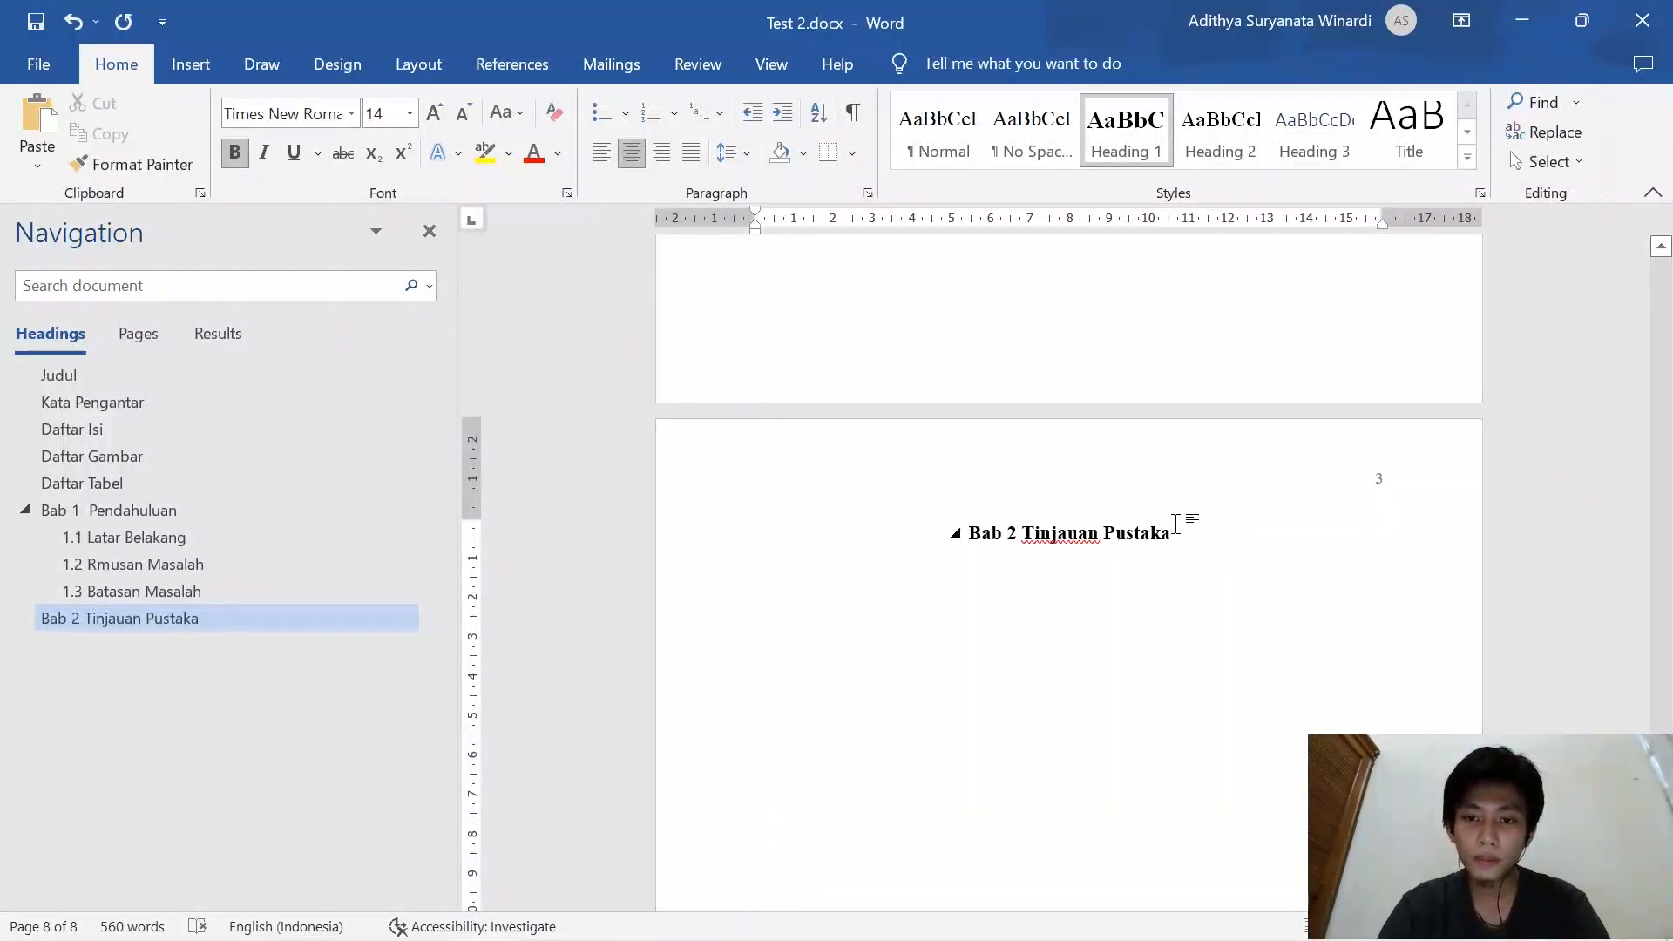
pyautogui.moveTo(1187, 522); pyautogui.dragTo(959, 505)
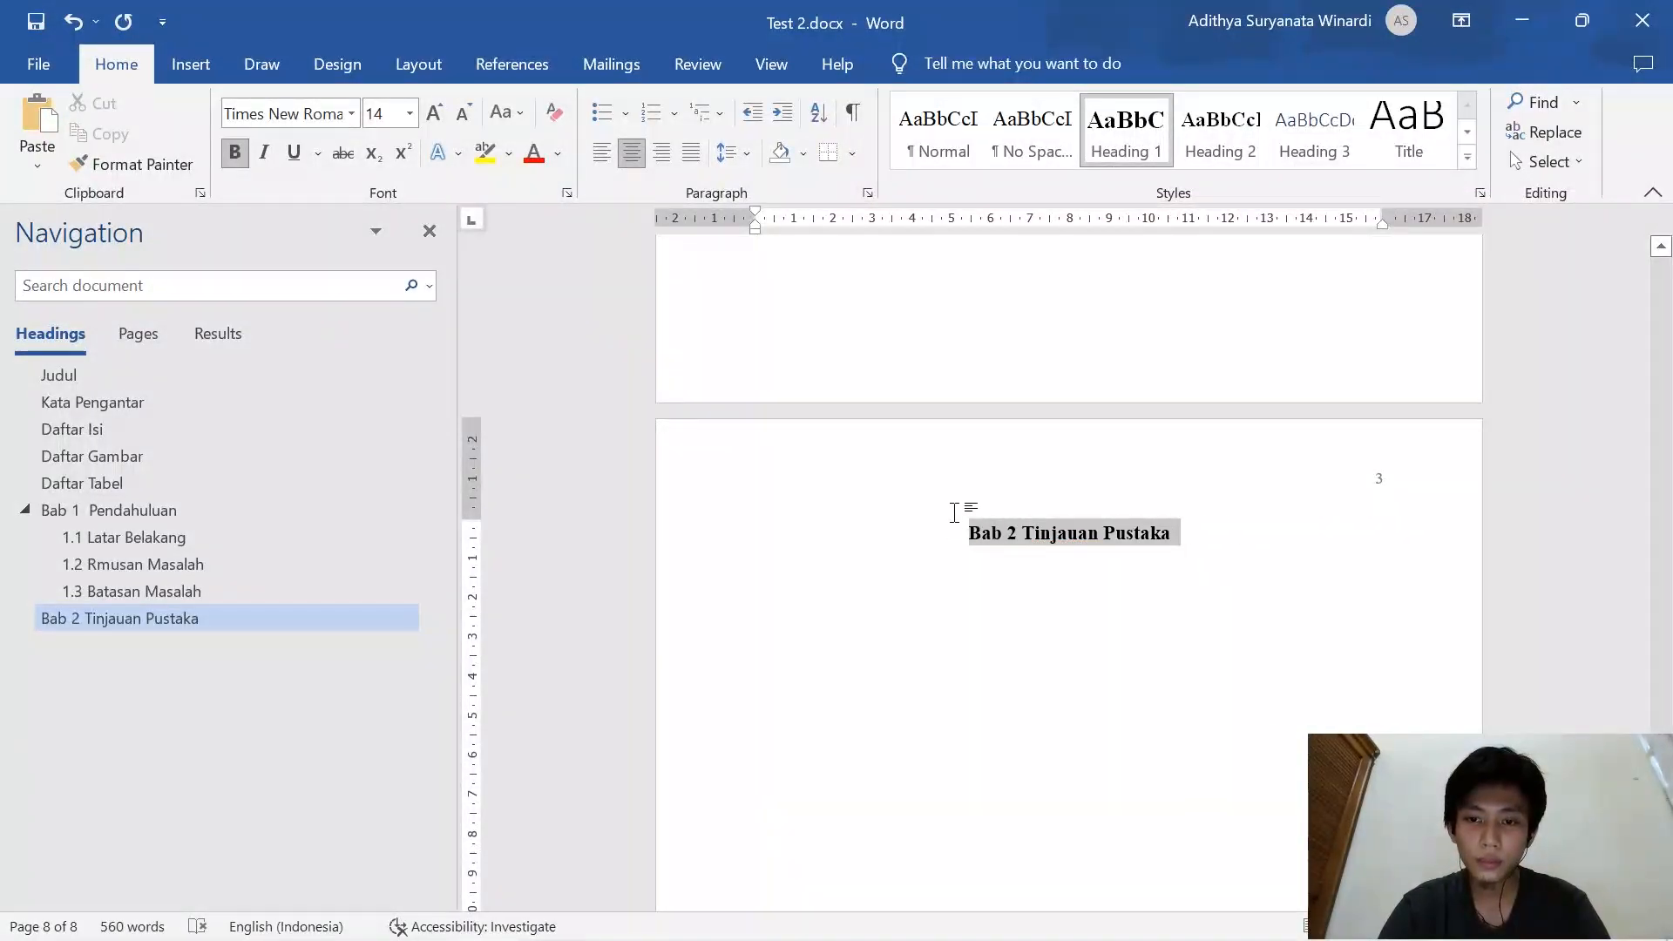
pyautogui.click(1022, 533)
pyautogui.hotkey('shift', 'Return')
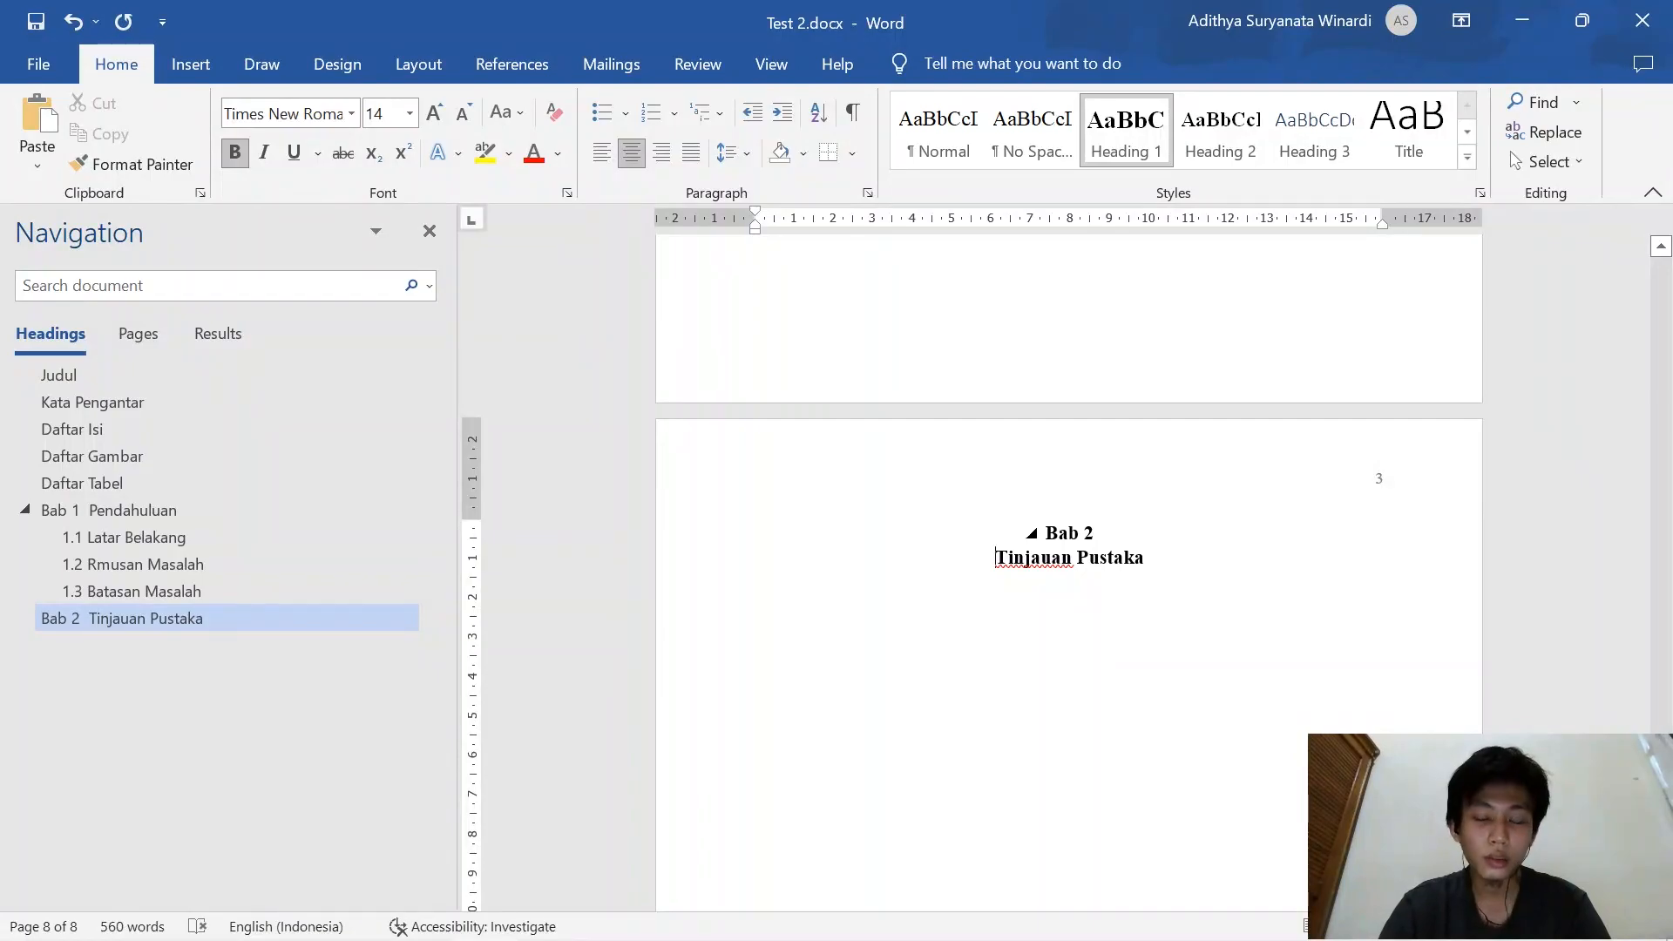
pyautogui.scroll(-3, 1390, 486)
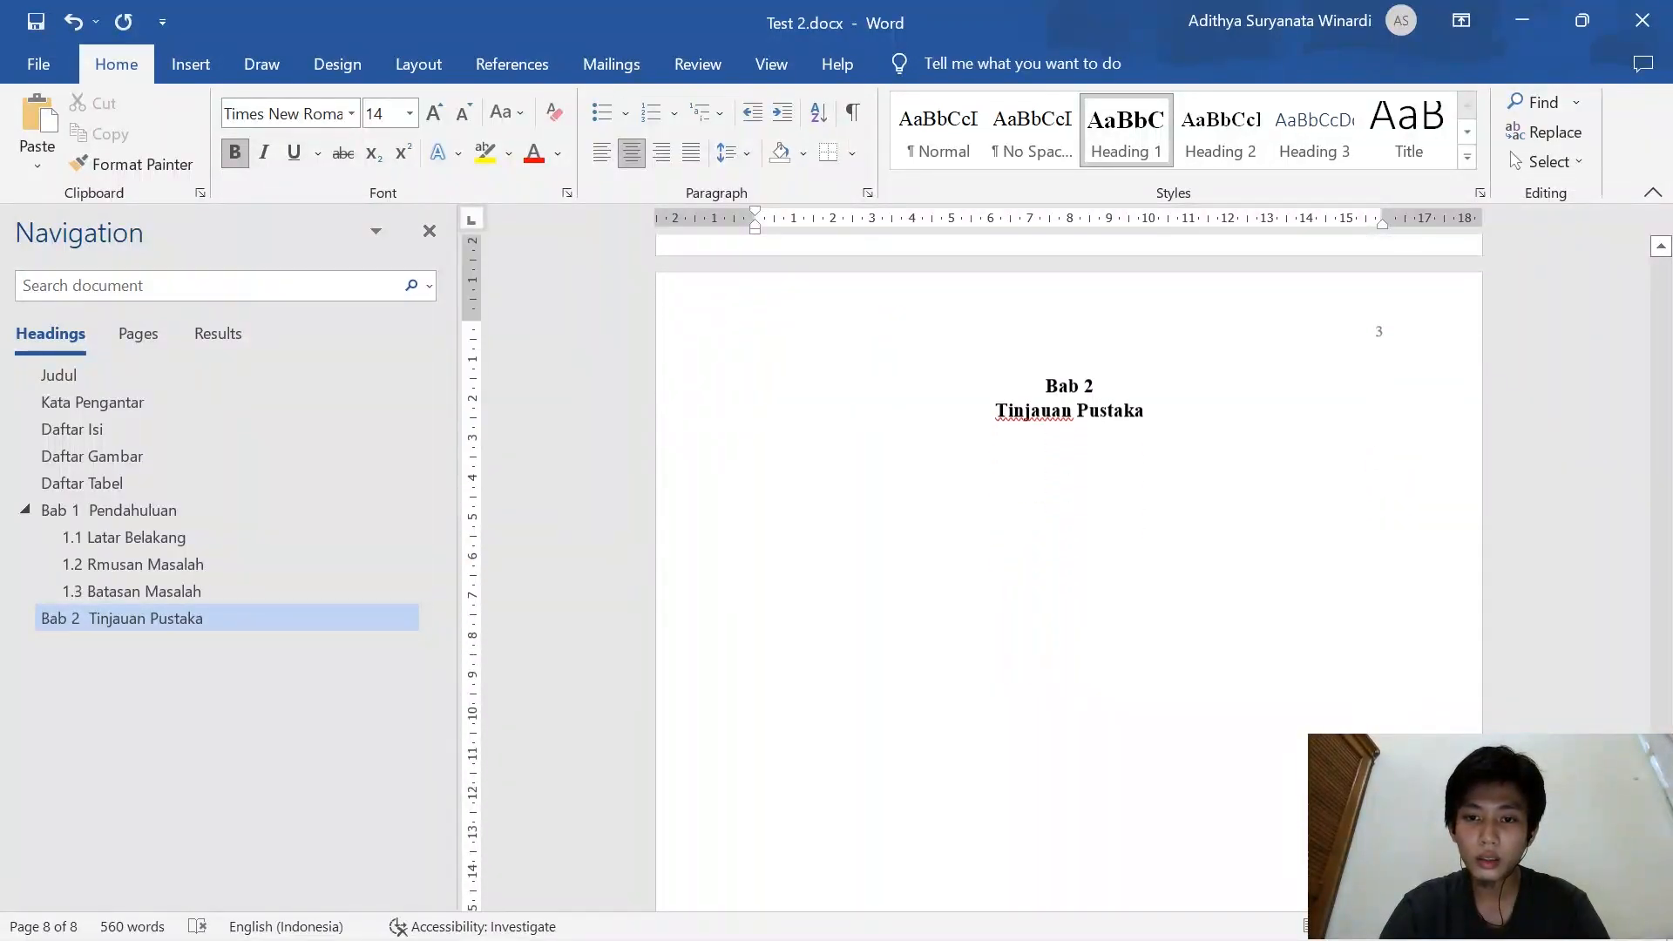
pyautogui.click(1159, 359)
# Add Heading 2 subsections '2. 1 Sistem' and '2.2 Informasi' below the chapter title
pyautogui.press('Return')
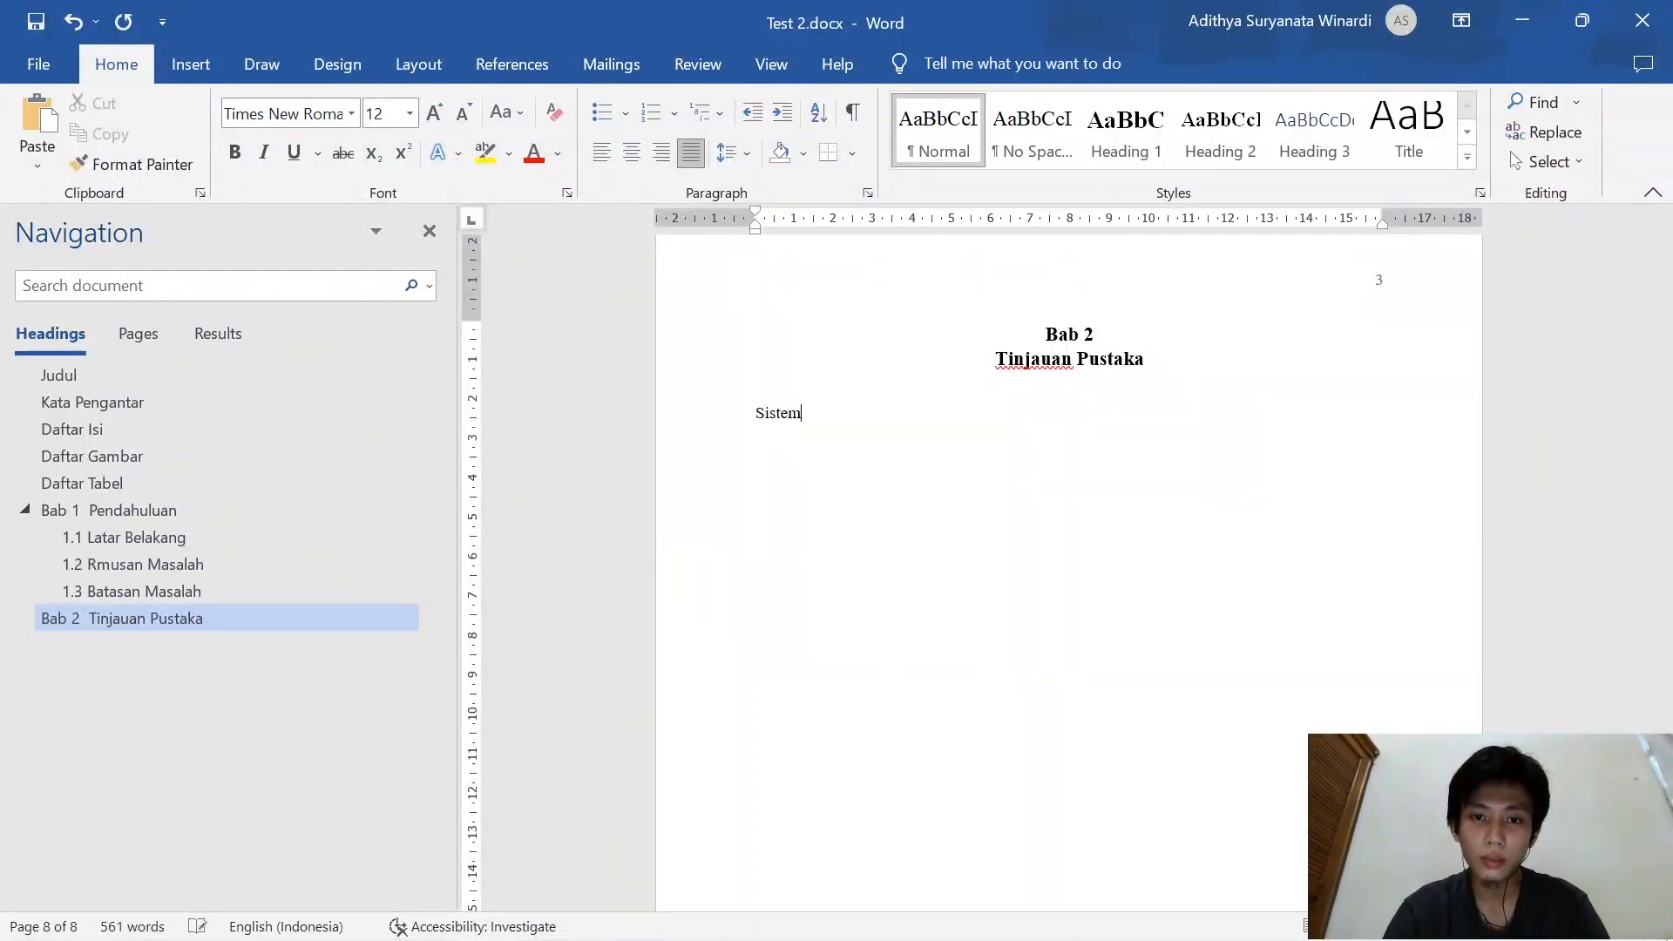
pyautogui.write('2. 1')
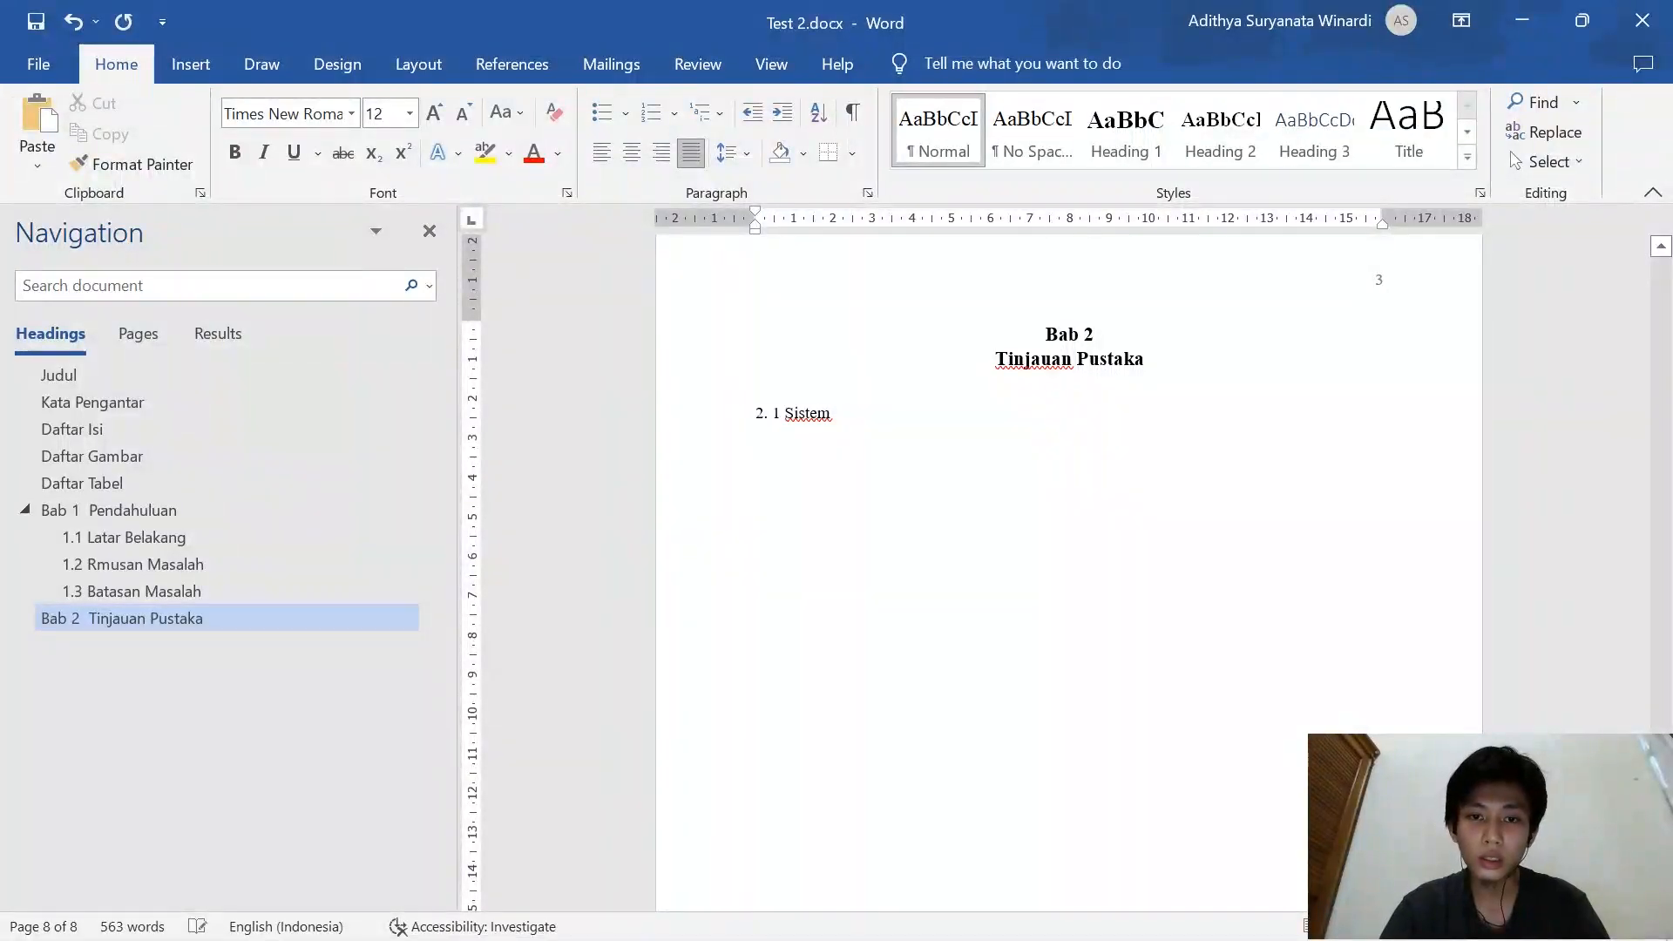
pyautogui.click(729, 415)
pyautogui.click(1228, 131)
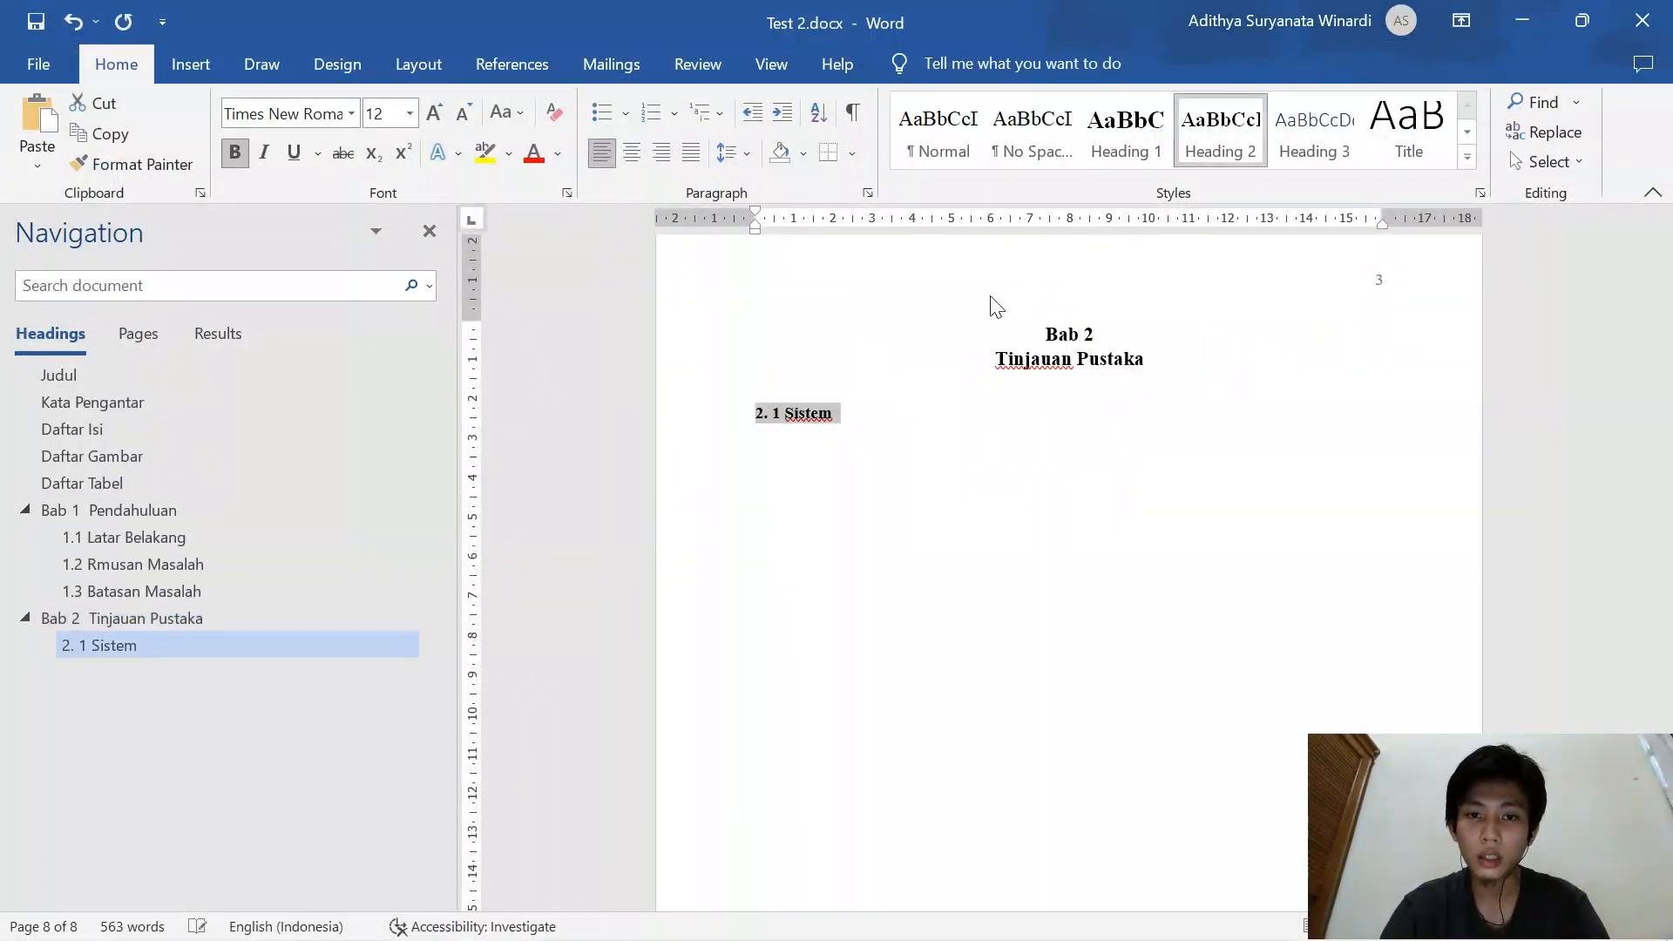
pyautogui.click(910, 424)
pyautogui.press('Return')
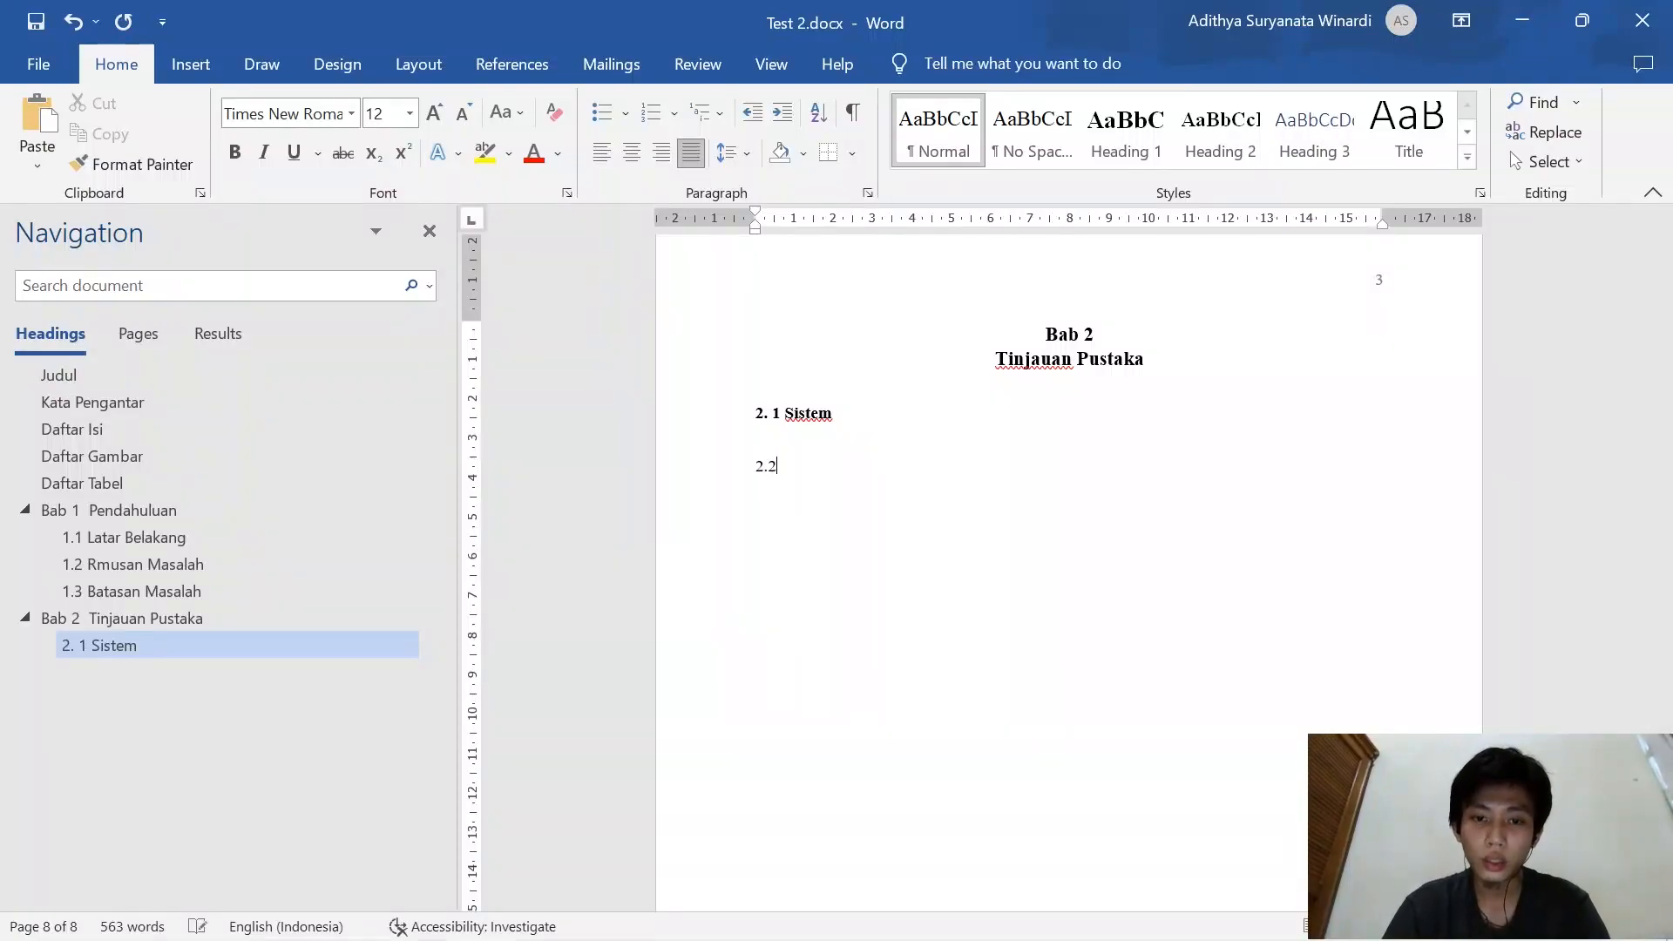
pyautogui.write('2.2 Informasi')
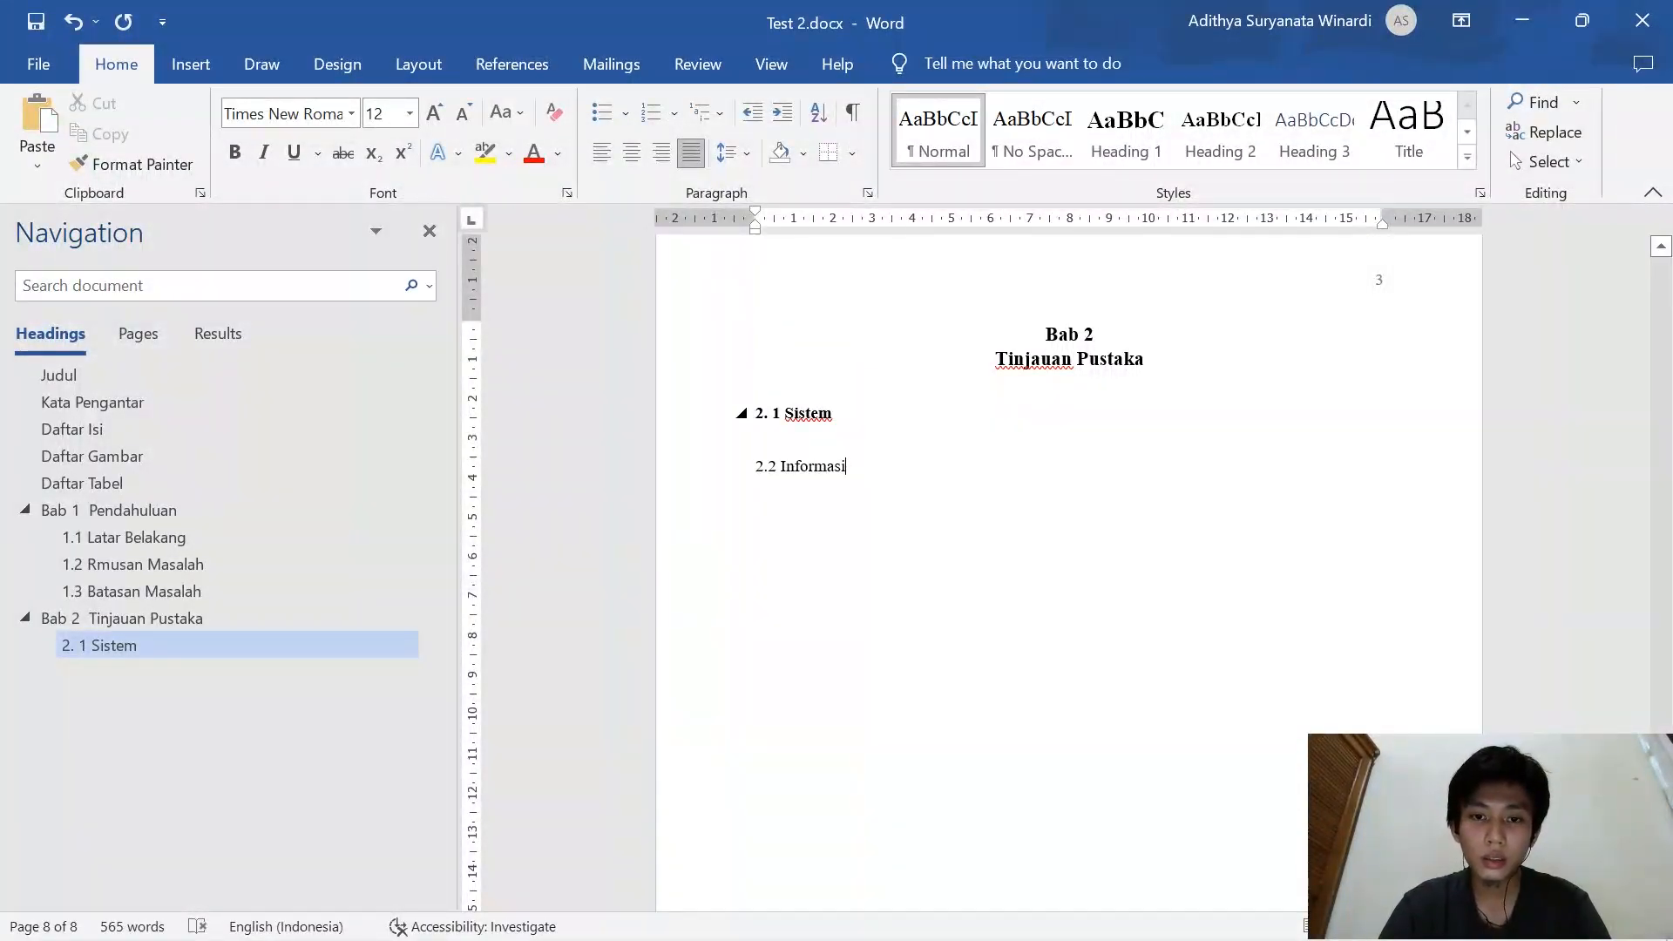
pyautogui.hotkey('shift', 'Home')
pyautogui.click(1221, 139)
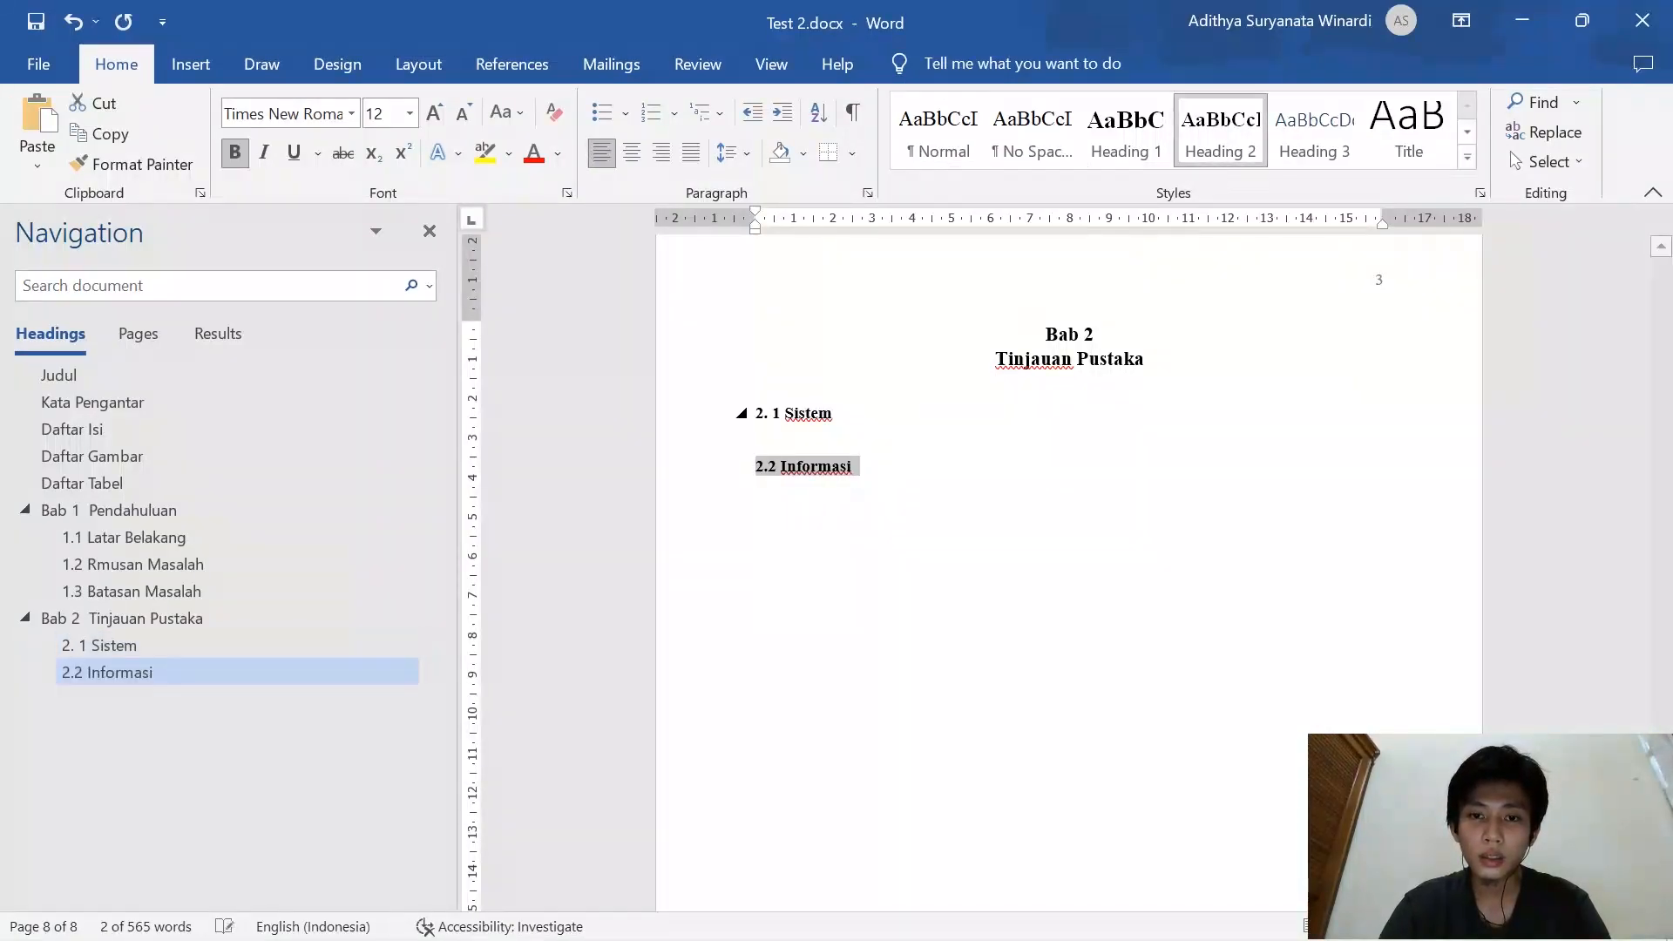
# Type the =rand(1) placeholder on a new line under 2. 1 Sistem
pyautogui.click(884, 416)
pyautogui.press('Return')
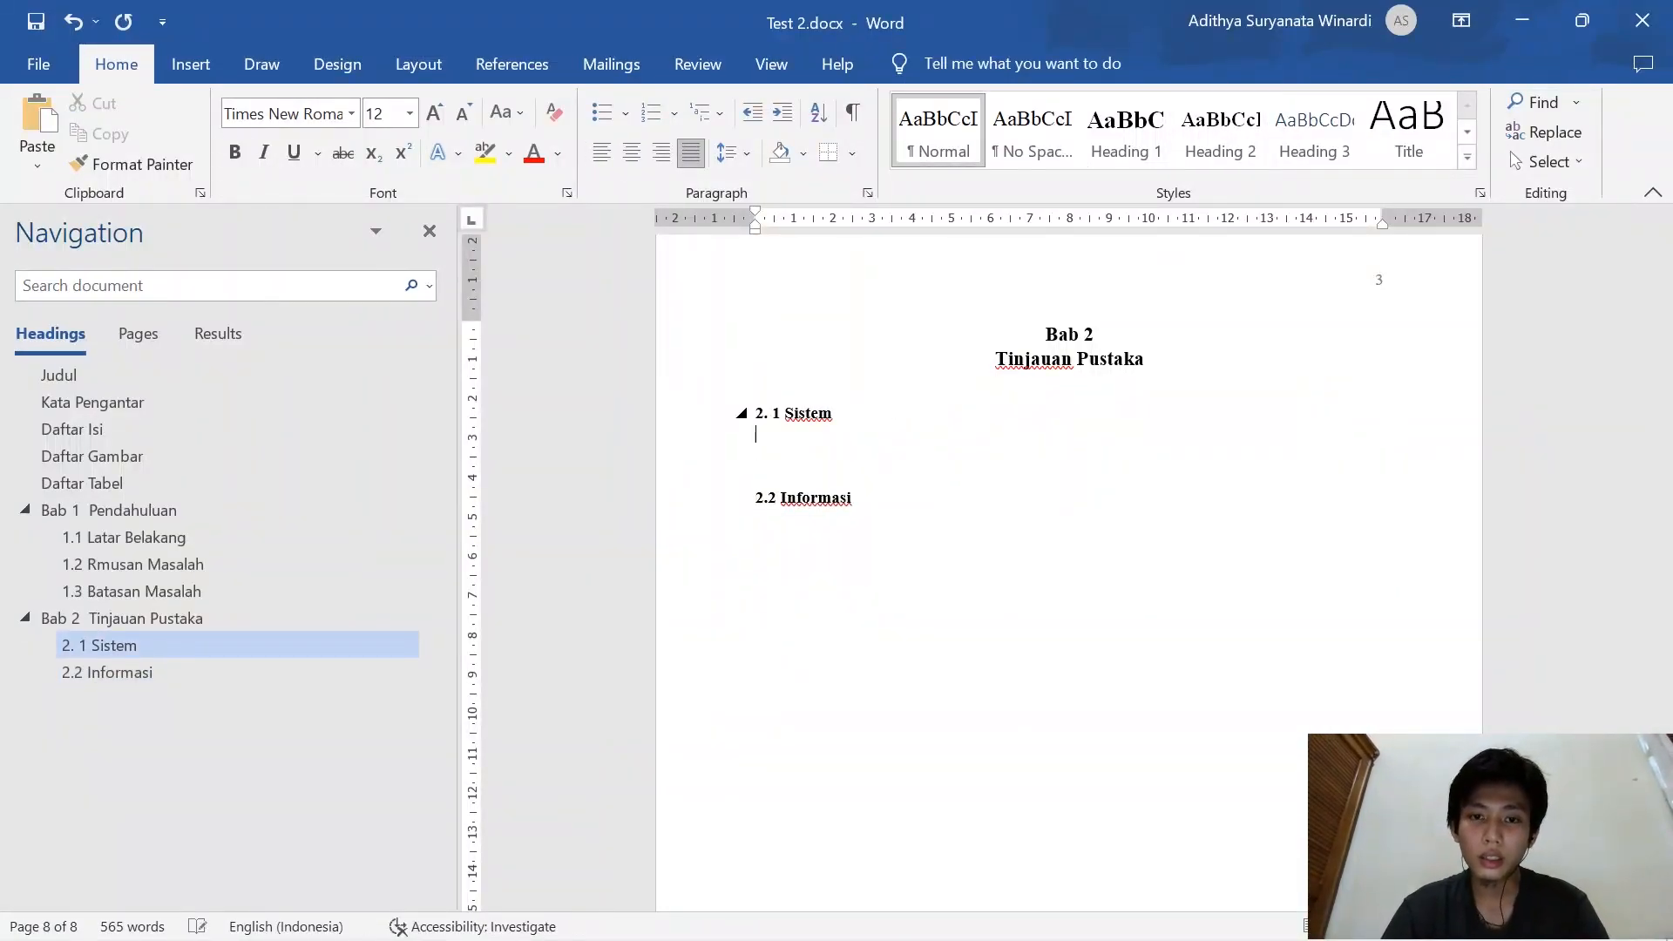
pyautogui.write('=rand(1')
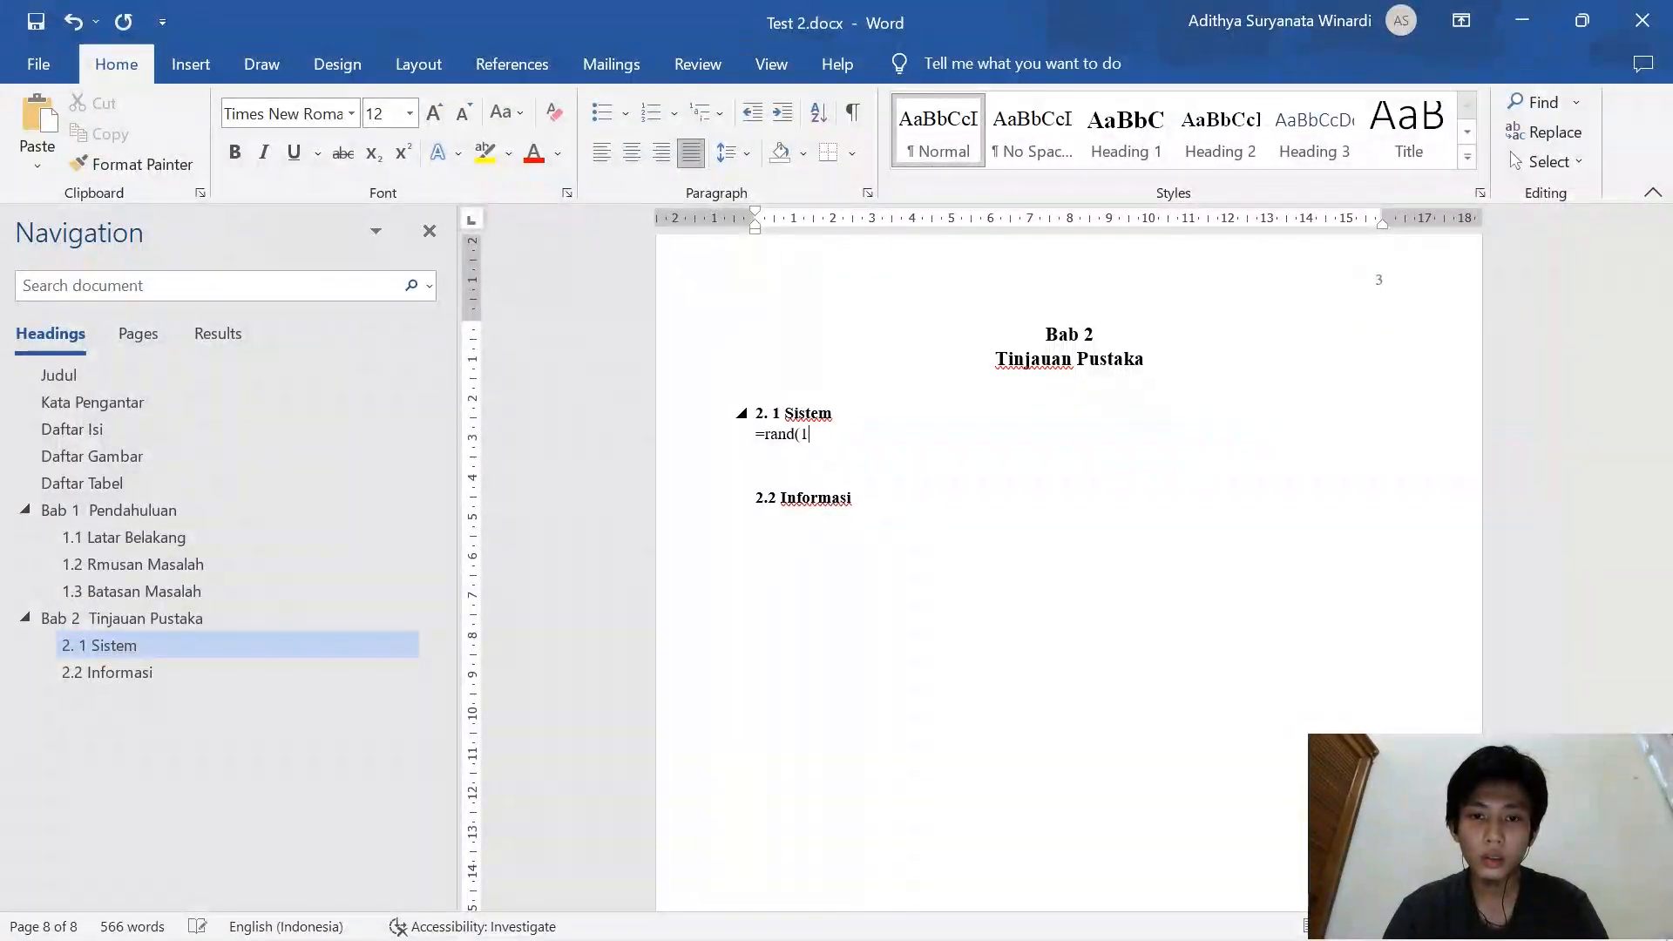
pyautogui.write(')')
# Expand =rand(1) into a sample paragraph under 2. 1 Sistem and remove the space after it
pyautogui.press('Return')
pyautogui.scroll(-1, 814, 450)
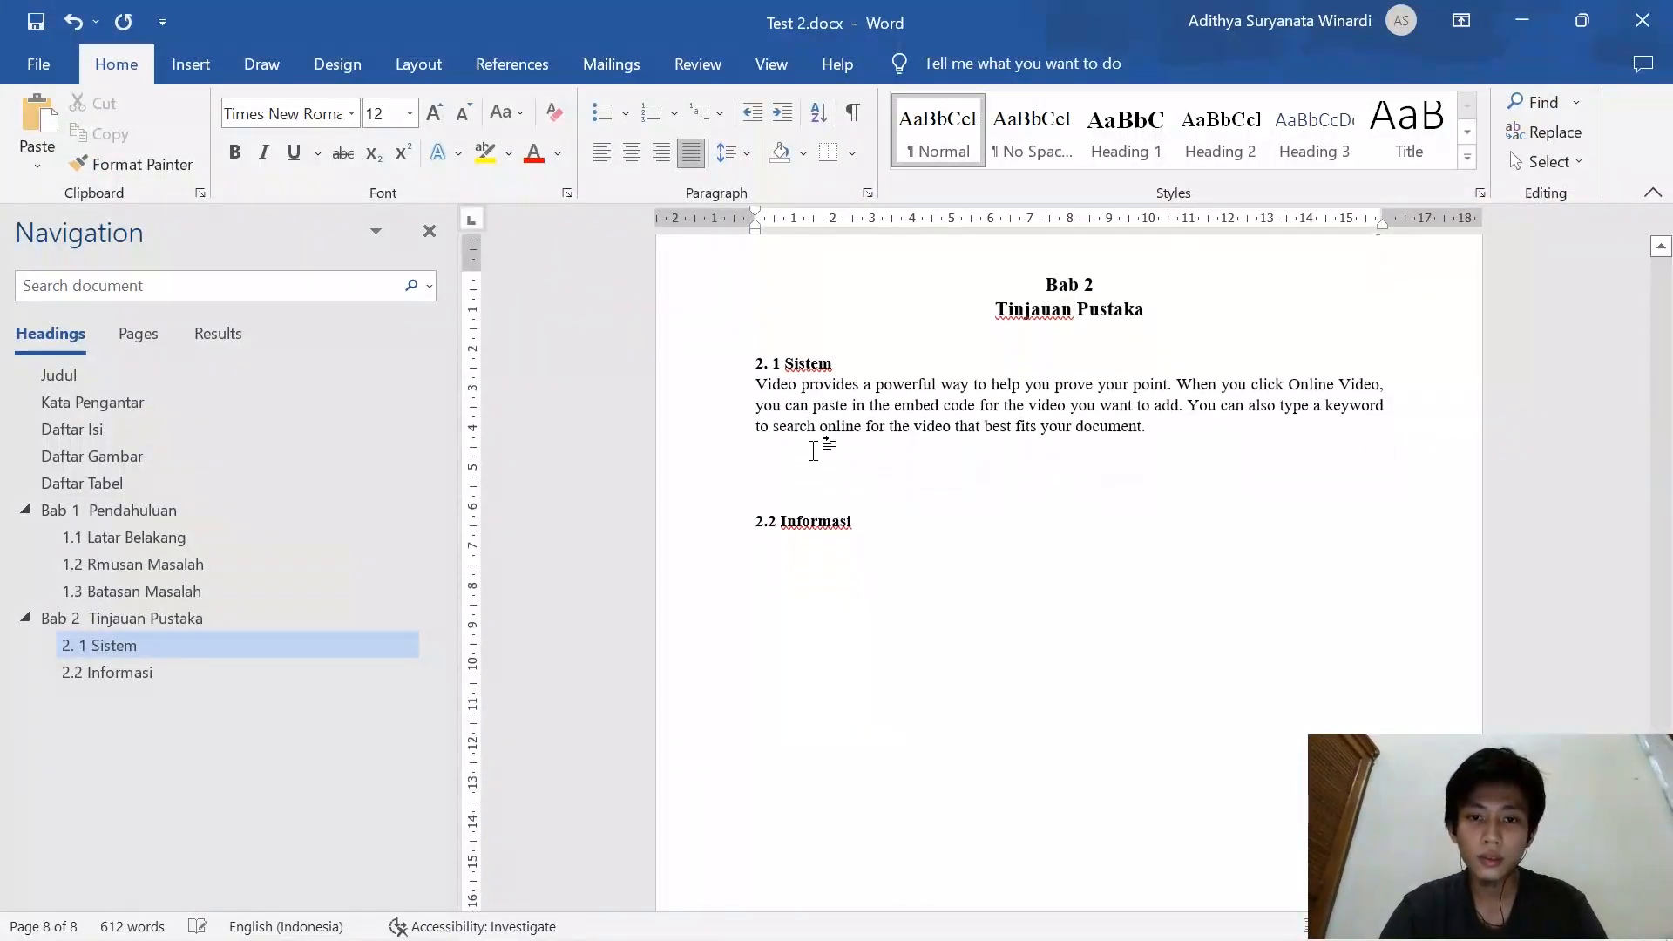
pyautogui.press('BackSpace')
pyautogui.click(834, 364)
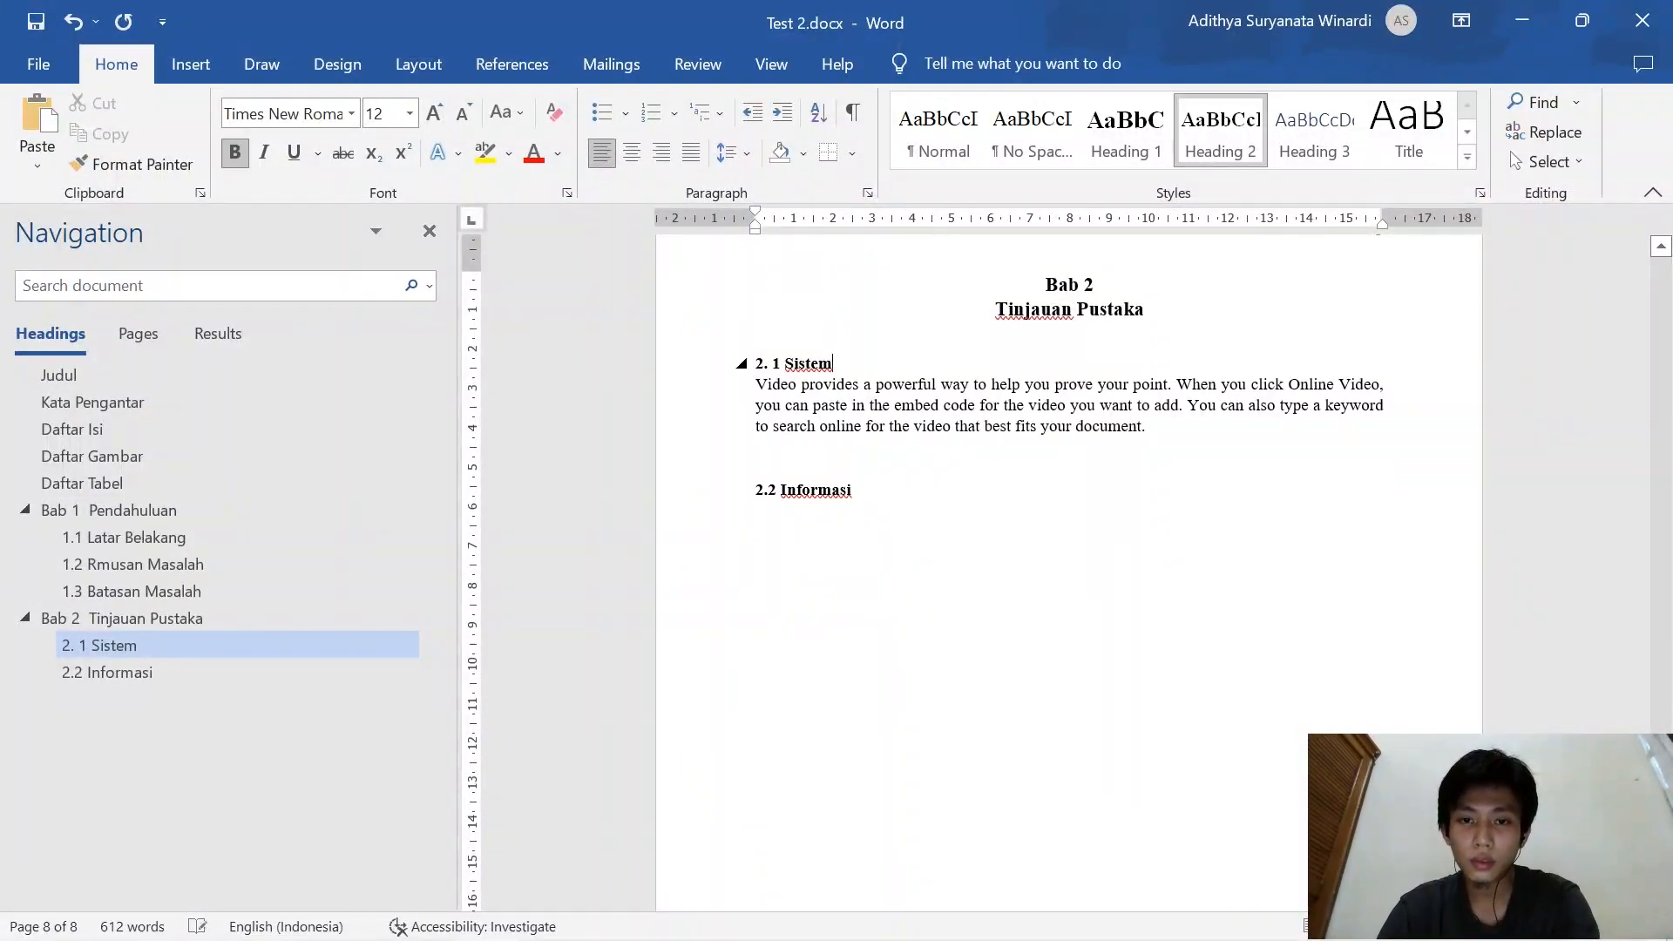
pyautogui.press('Return')
pyautogui.click(726, 153)
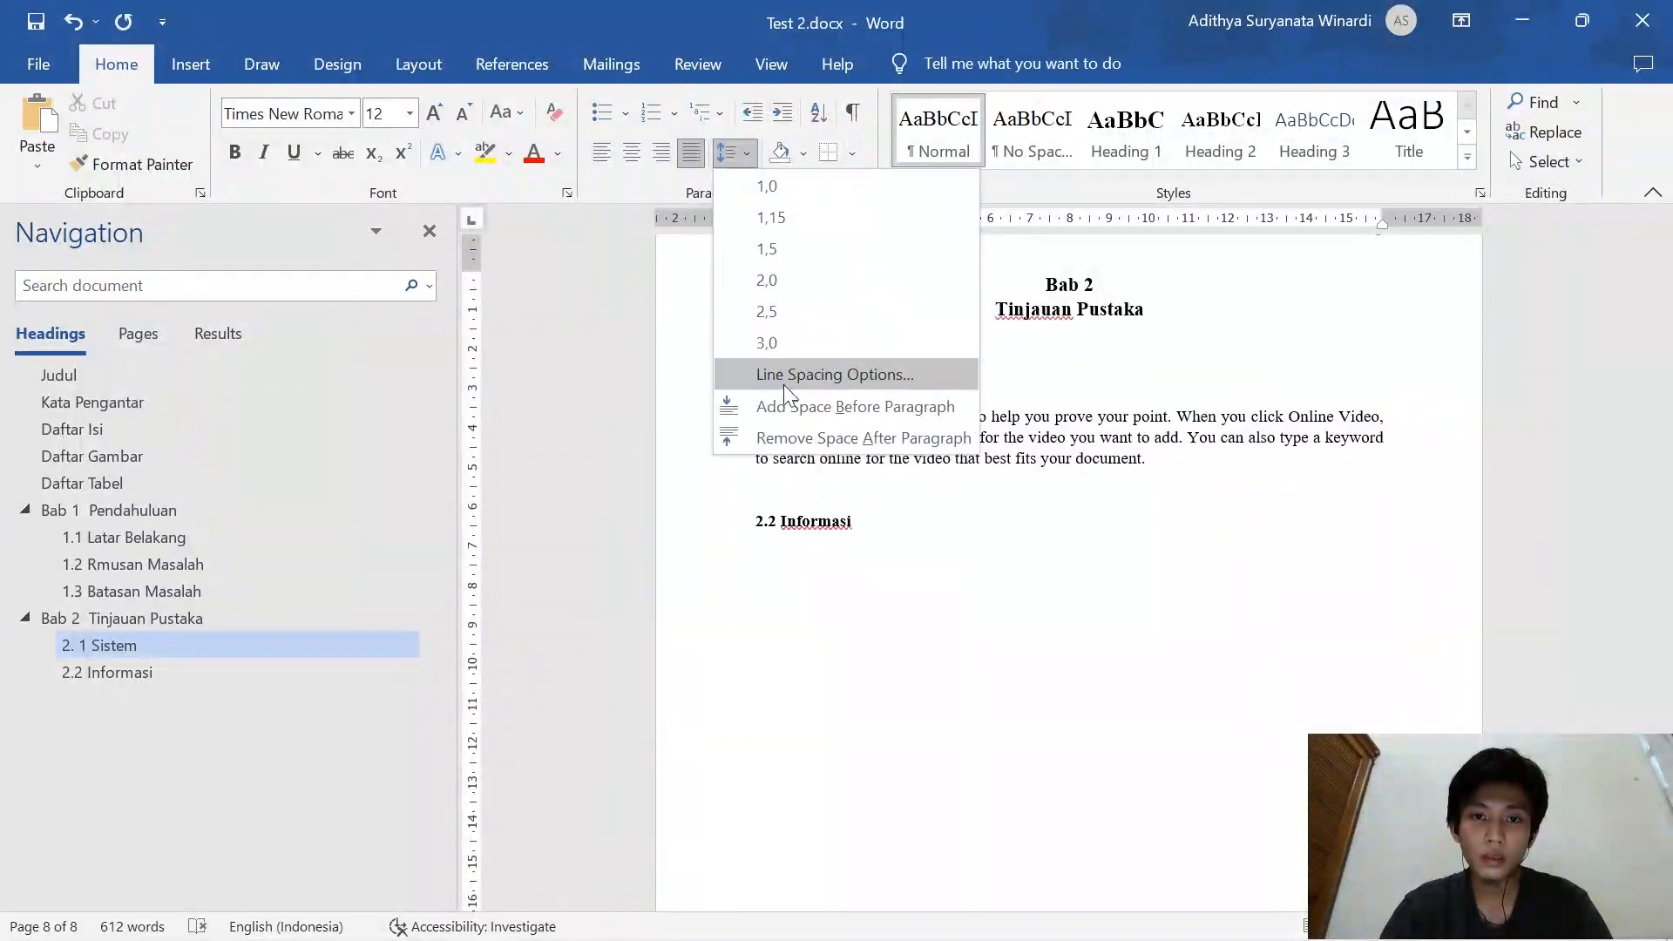
pyautogui.click(814, 438)
pyautogui.press('BackSpace')
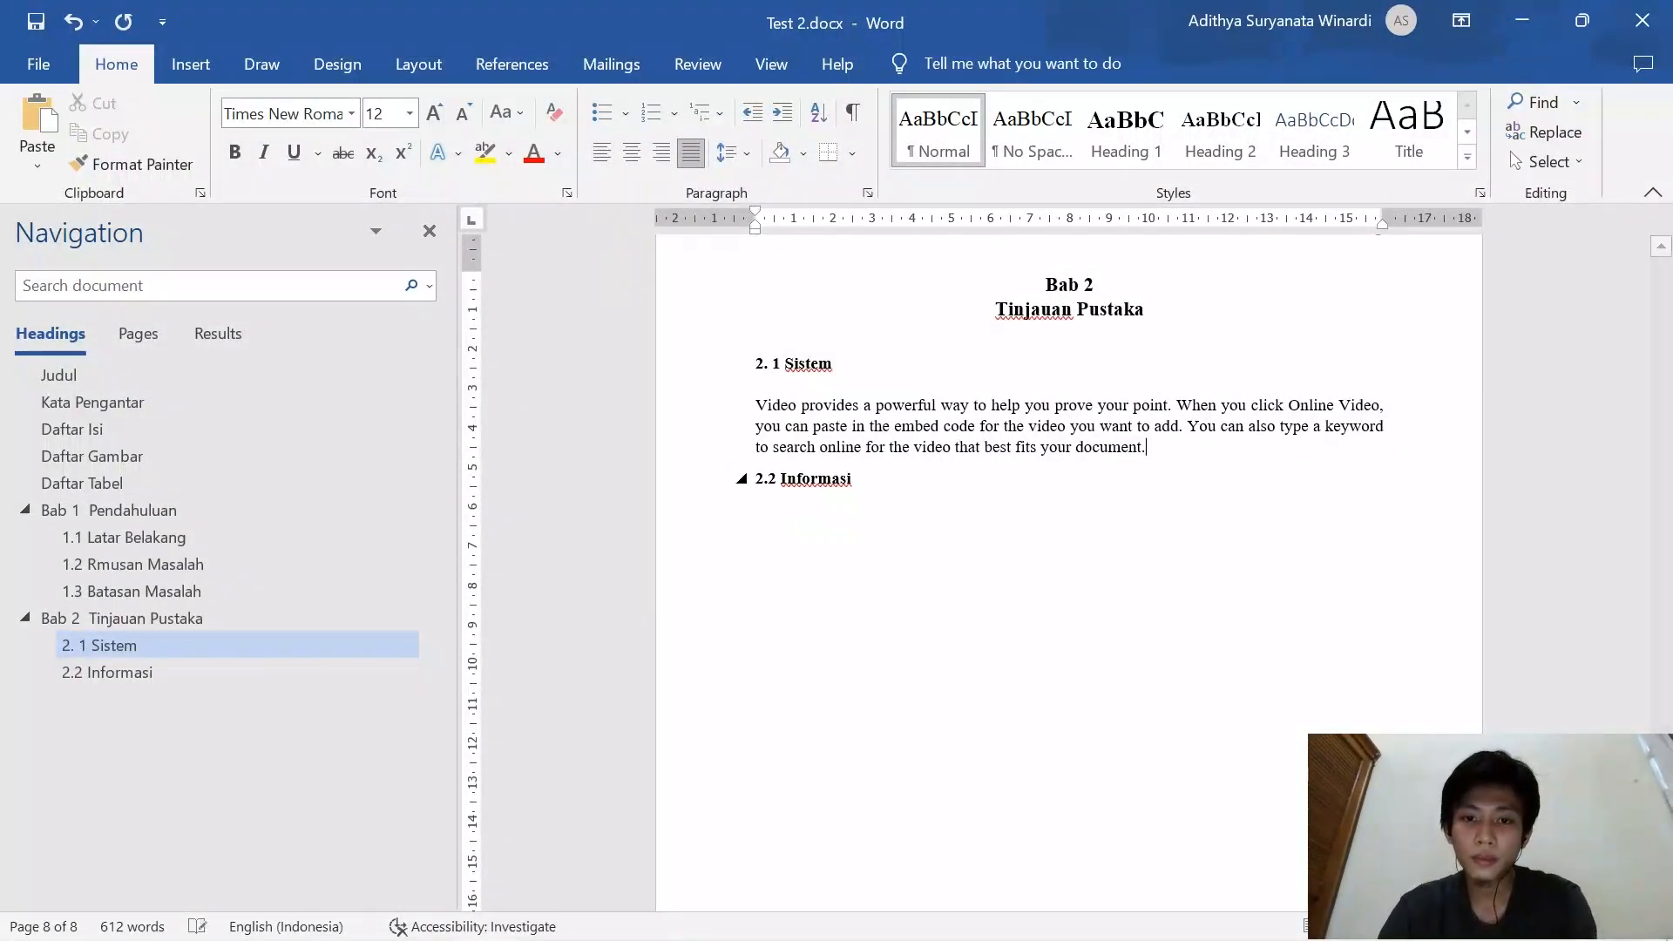
pyautogui.press('Return')
# Add a =rand(1) sample paragraph under 2.2 Informasi and remove the extra paragraph spacing
pyautogui.click(817, 511)
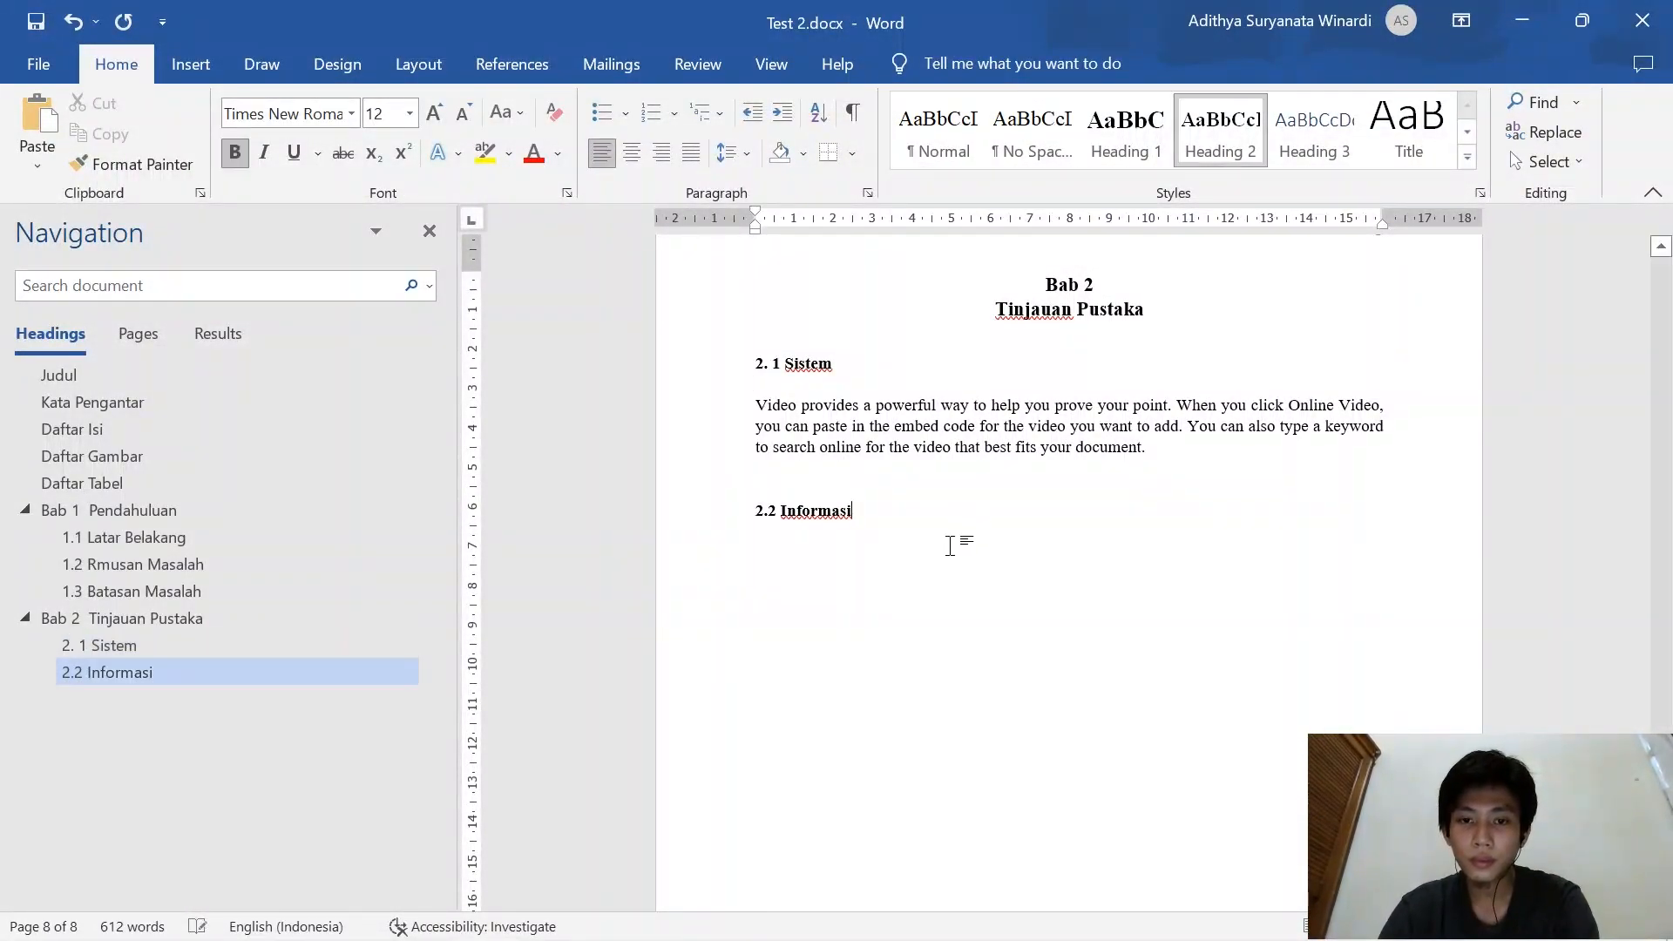
pyautogui.press('Return')
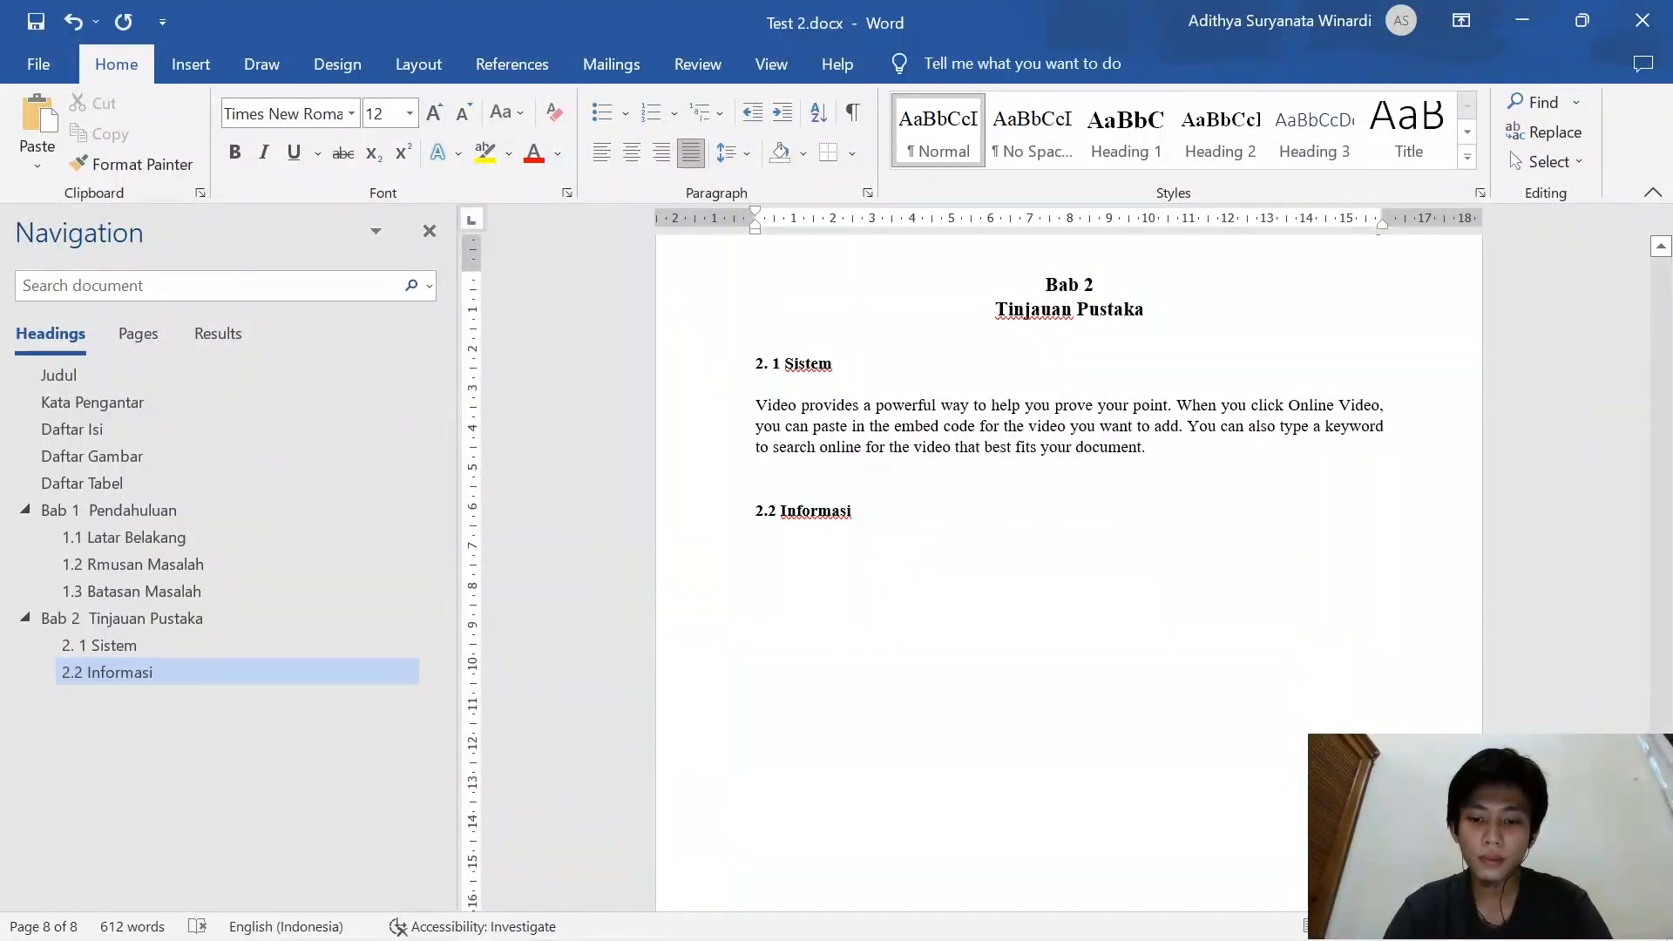
pyautogui.write('=rand(1)')
pyautogui.press('Return')
pyautogui.click(854, 512)
pyautogui.press('Return')
pyautogui.click(735, 154)
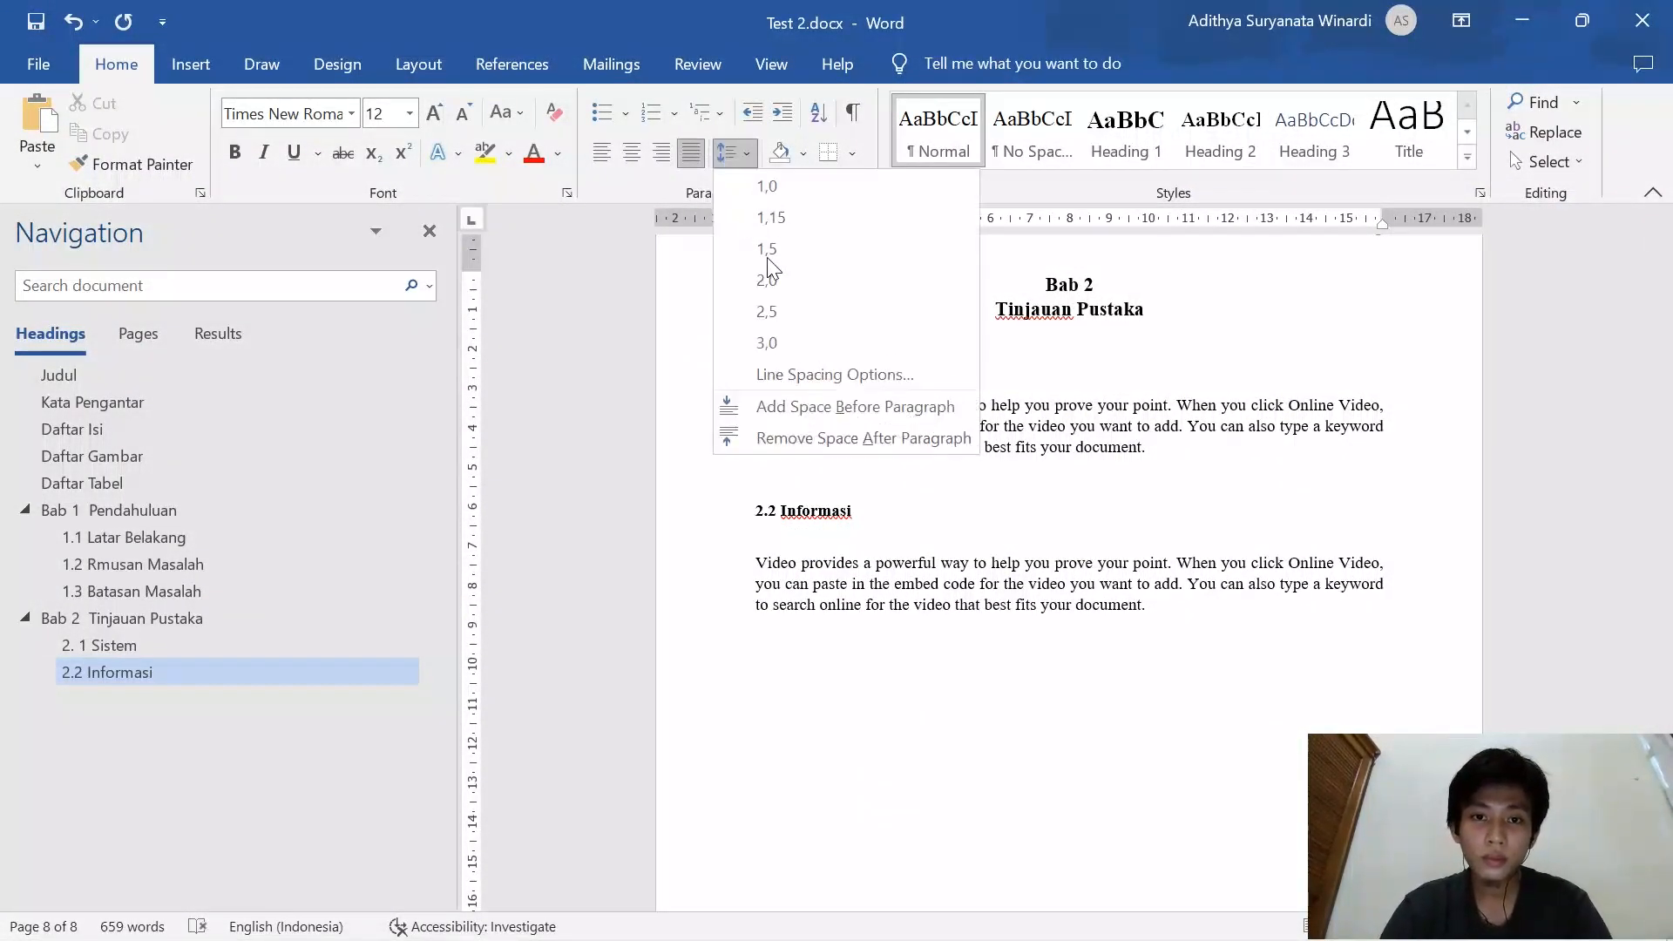
pyautogui.click(812, 437)
pyautogui.click(756, 405)
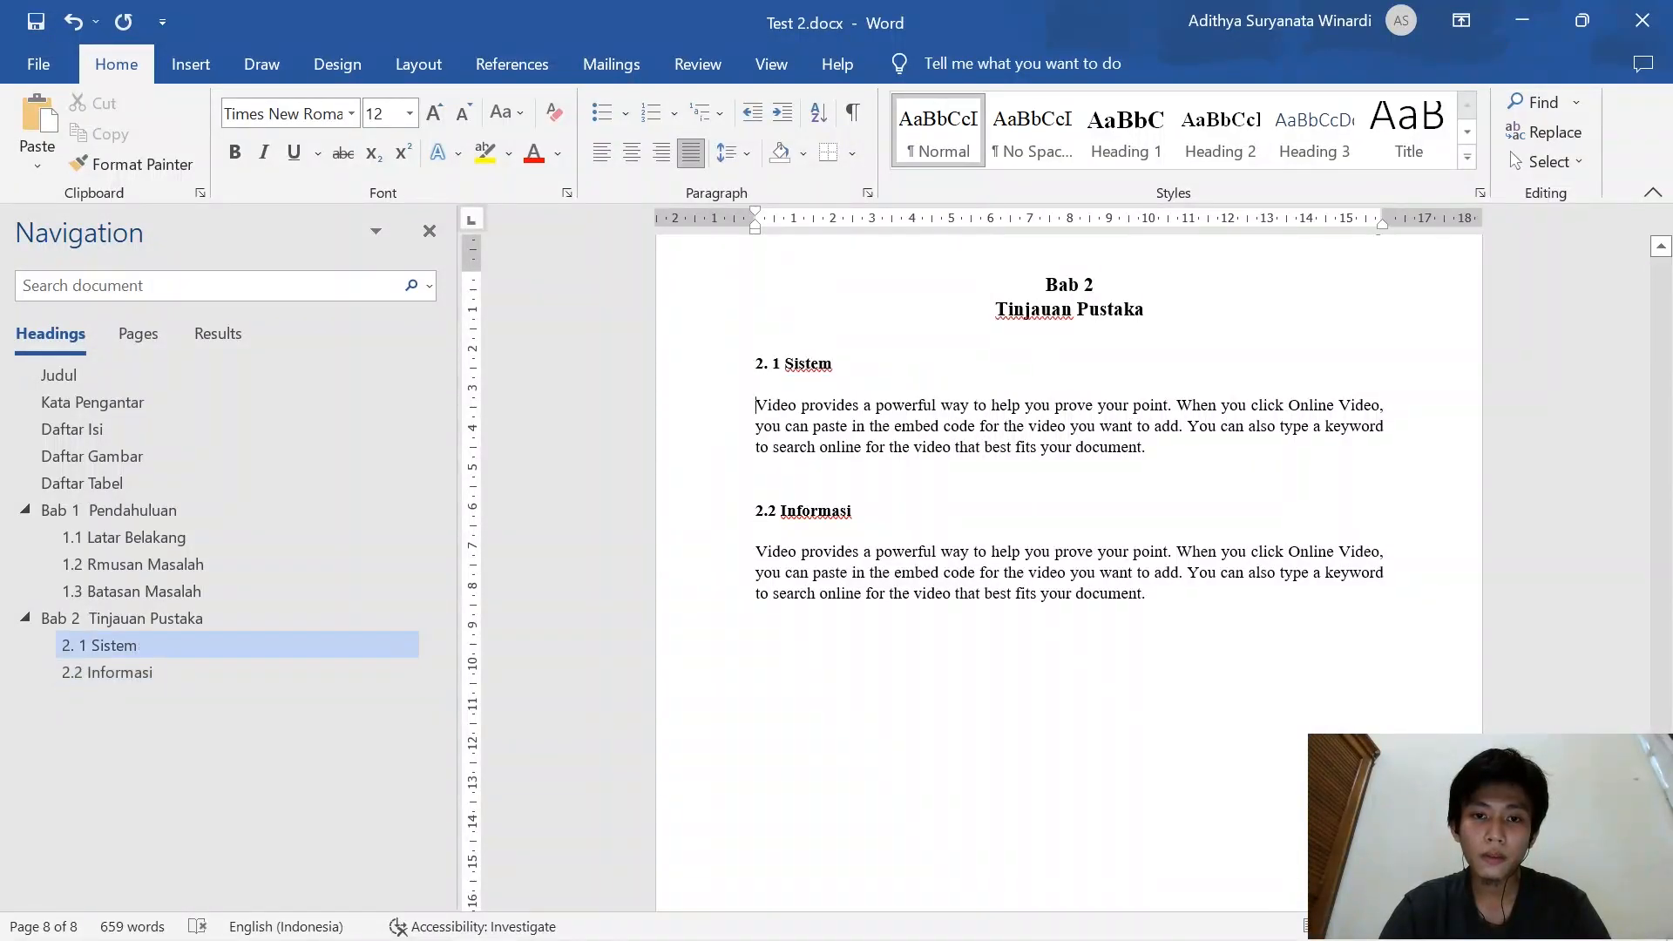
# Begin the two sample paragraphs with 'Pengertian Sistem adalah' and 'Pengertian Informasi adalah'
pyautogui.write('Penge')
pyautogui.write('r')
pyautogui.write('i')
pyautogui.press('BackSpace')
pyautogui.press('BackSpace')
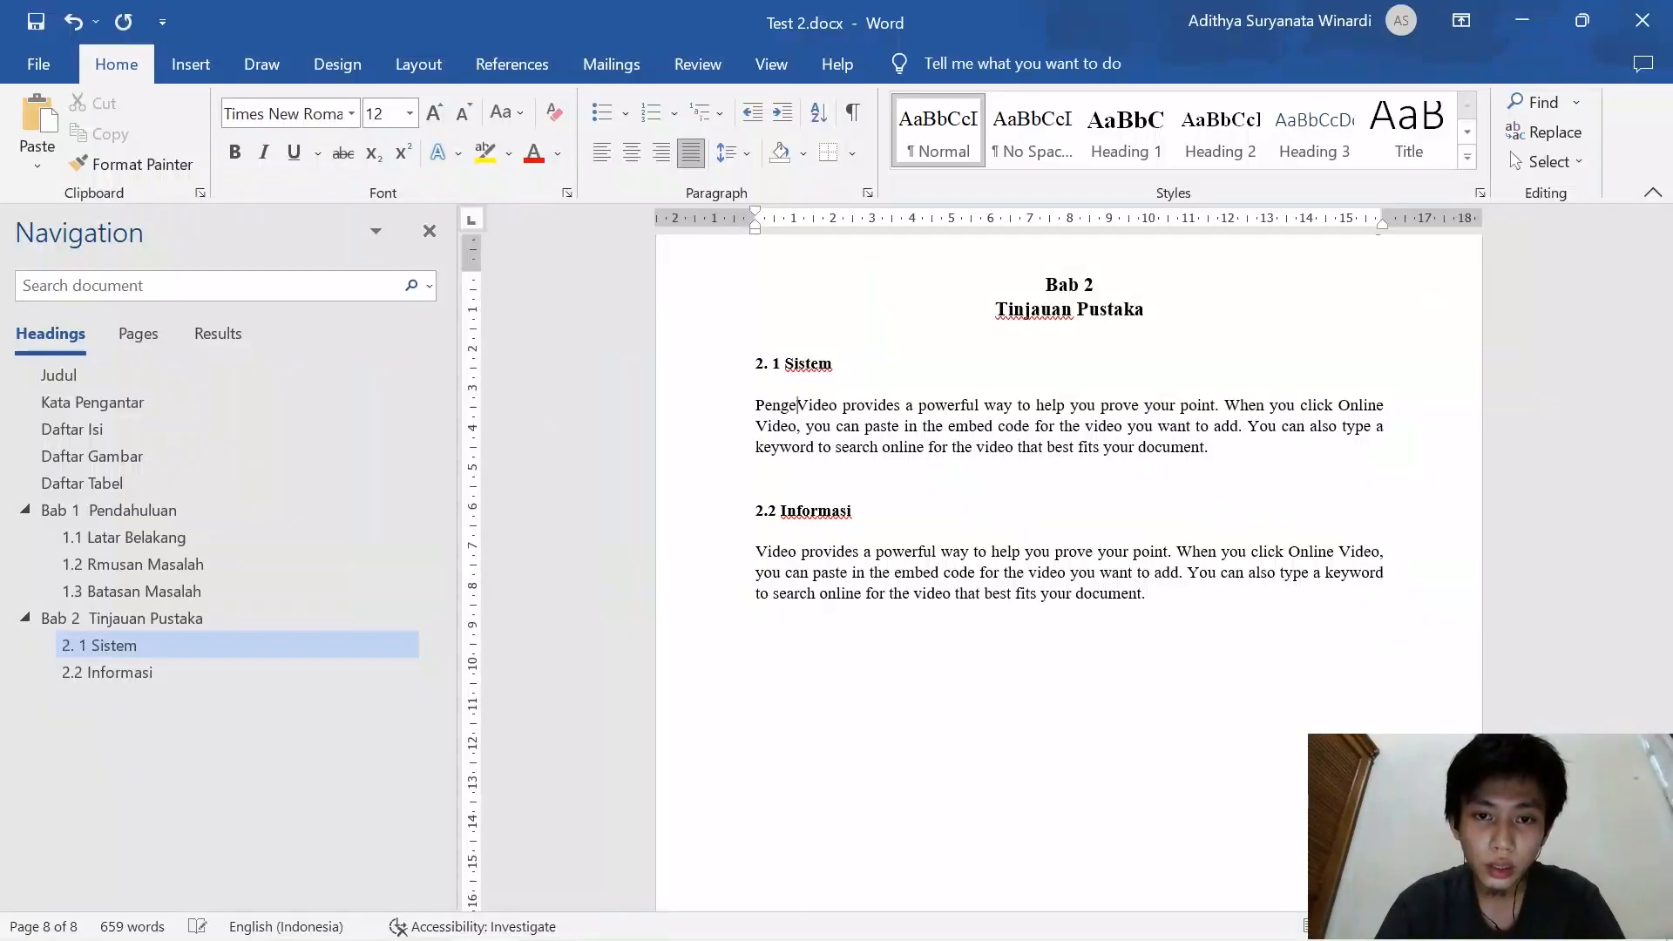
pyautogui.write('rtian ')
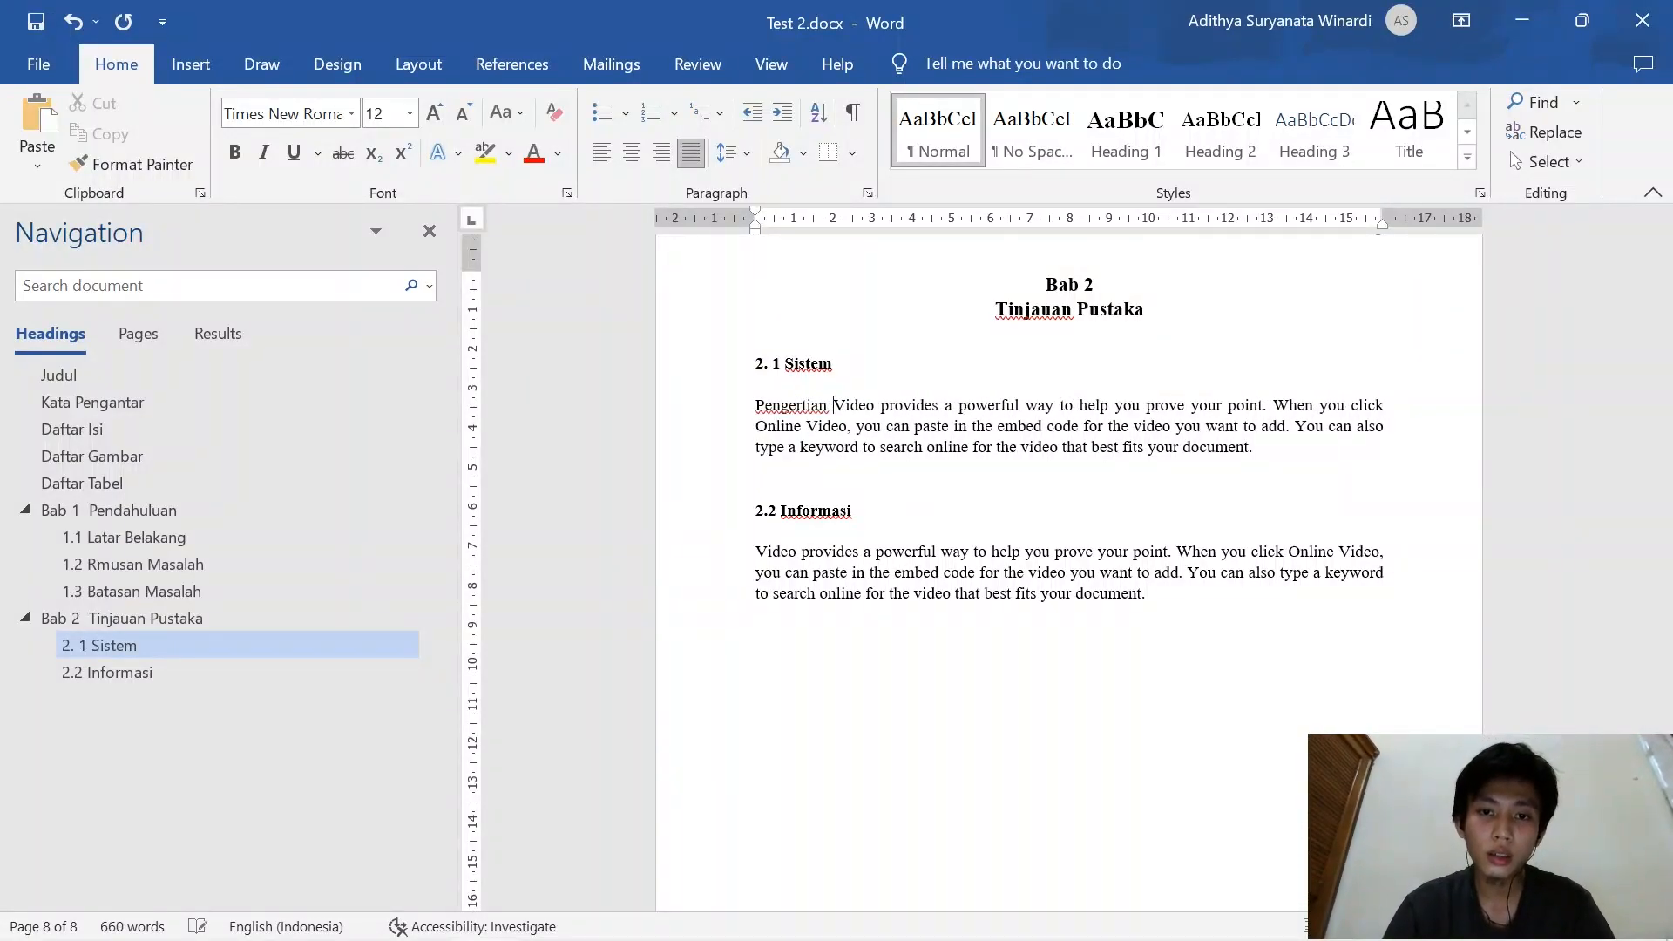
pyautogui.write('Sistem ')
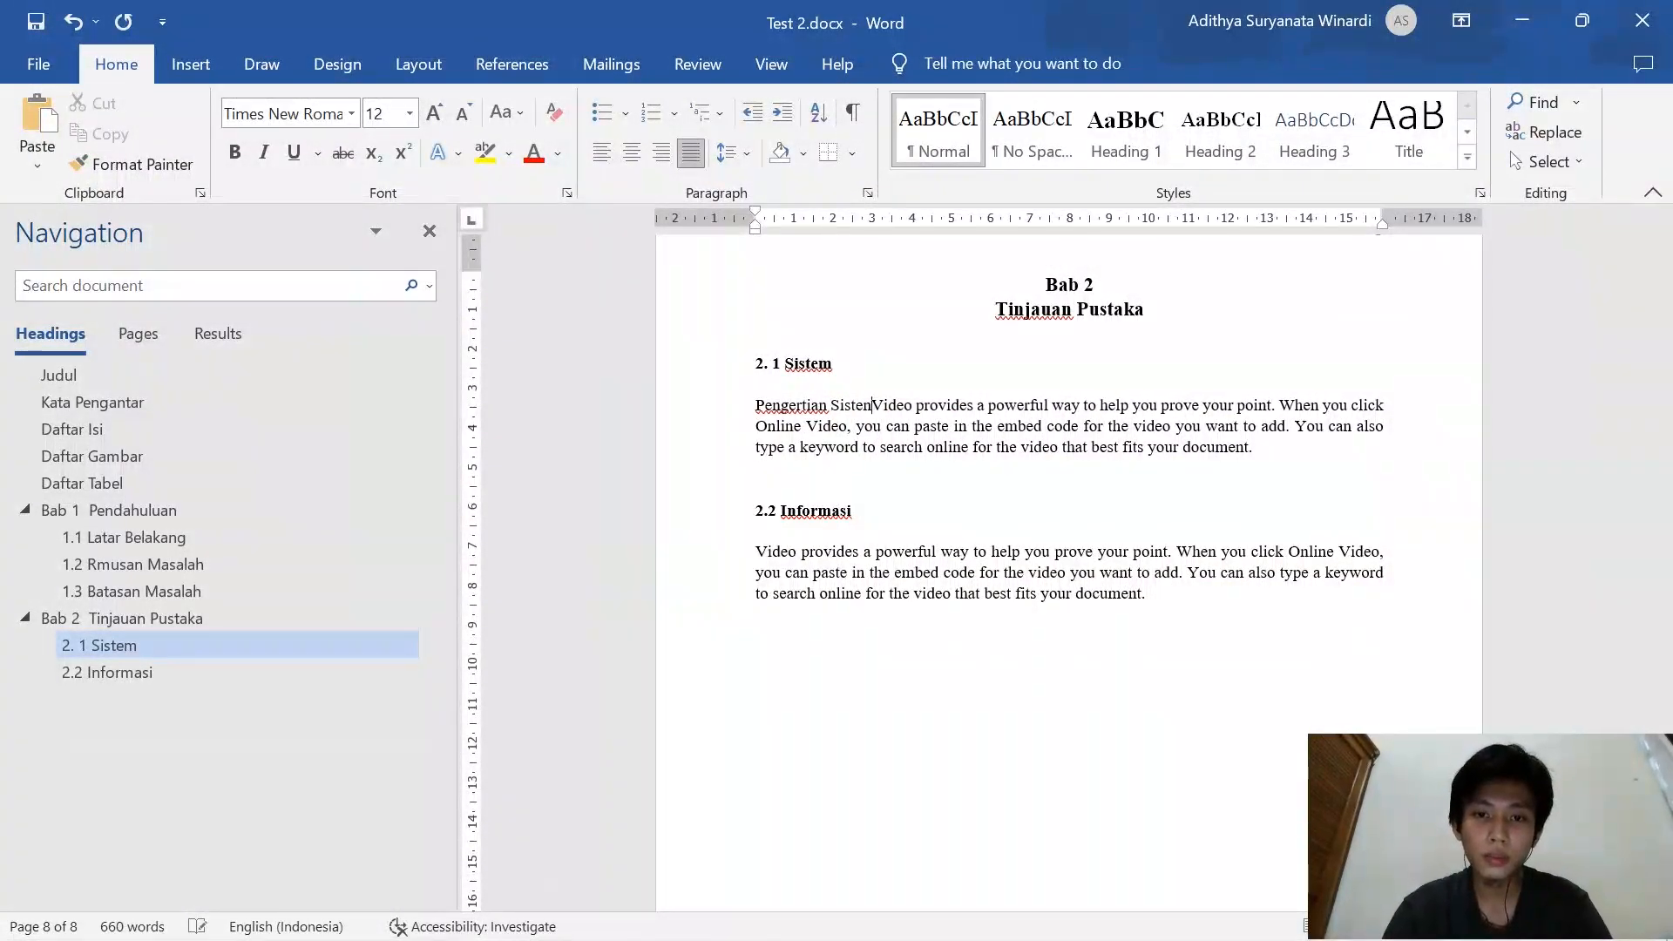
pyautogui.write('adalah')
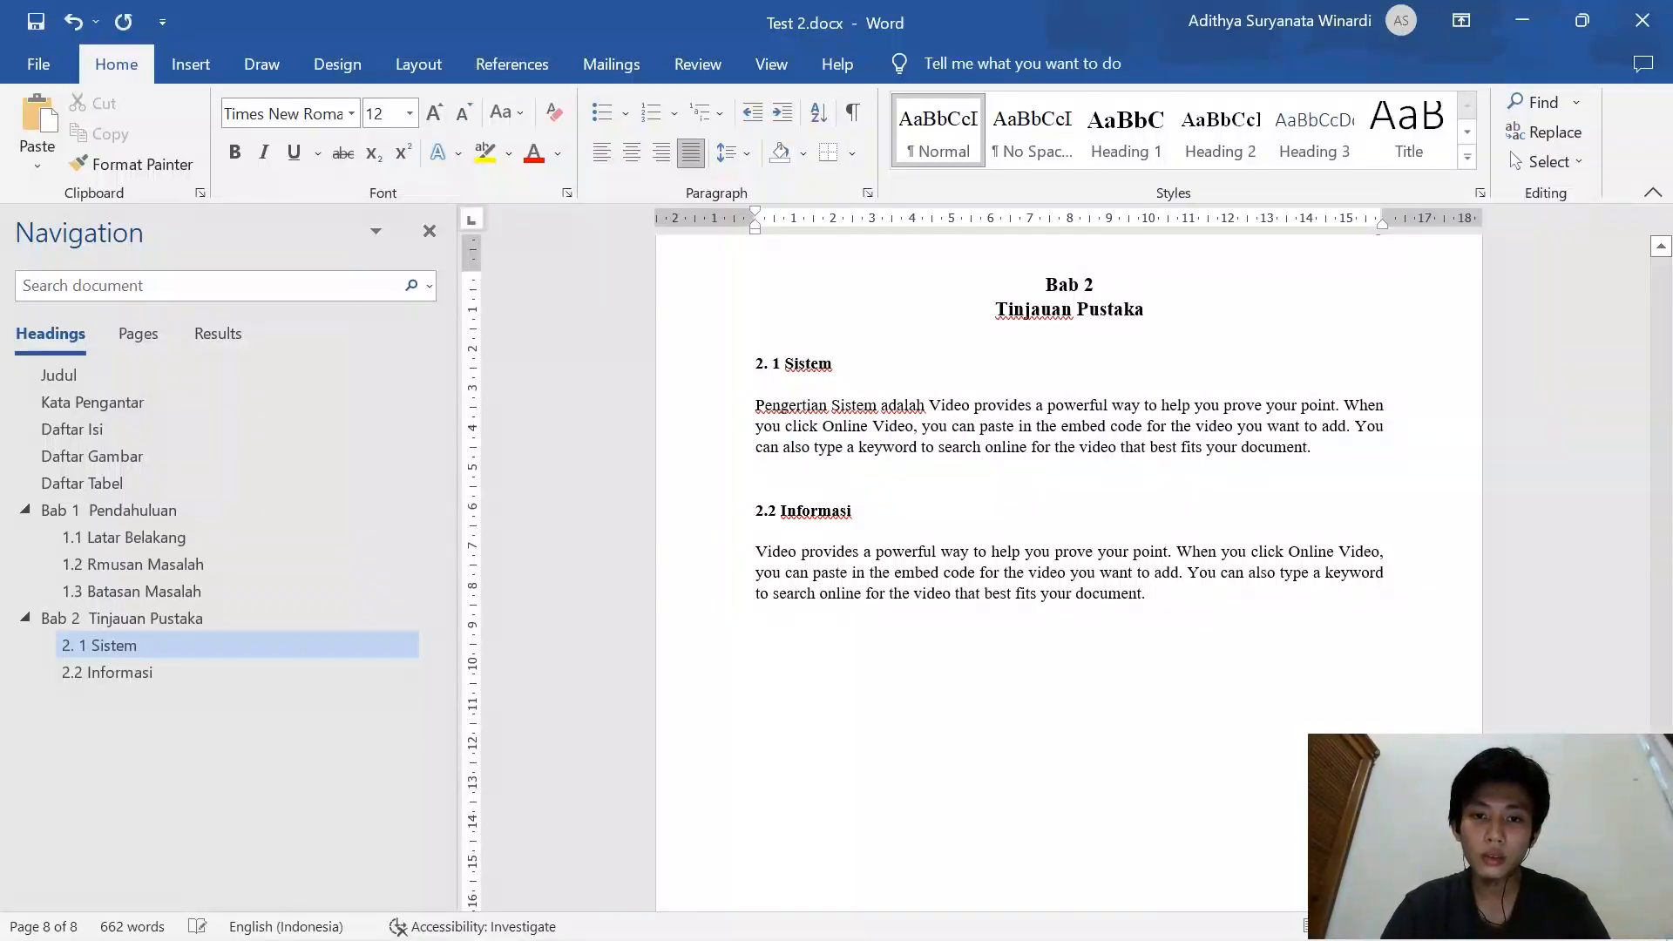
pyautogui.click(756, 552)
pyautogui.write('Pengert')
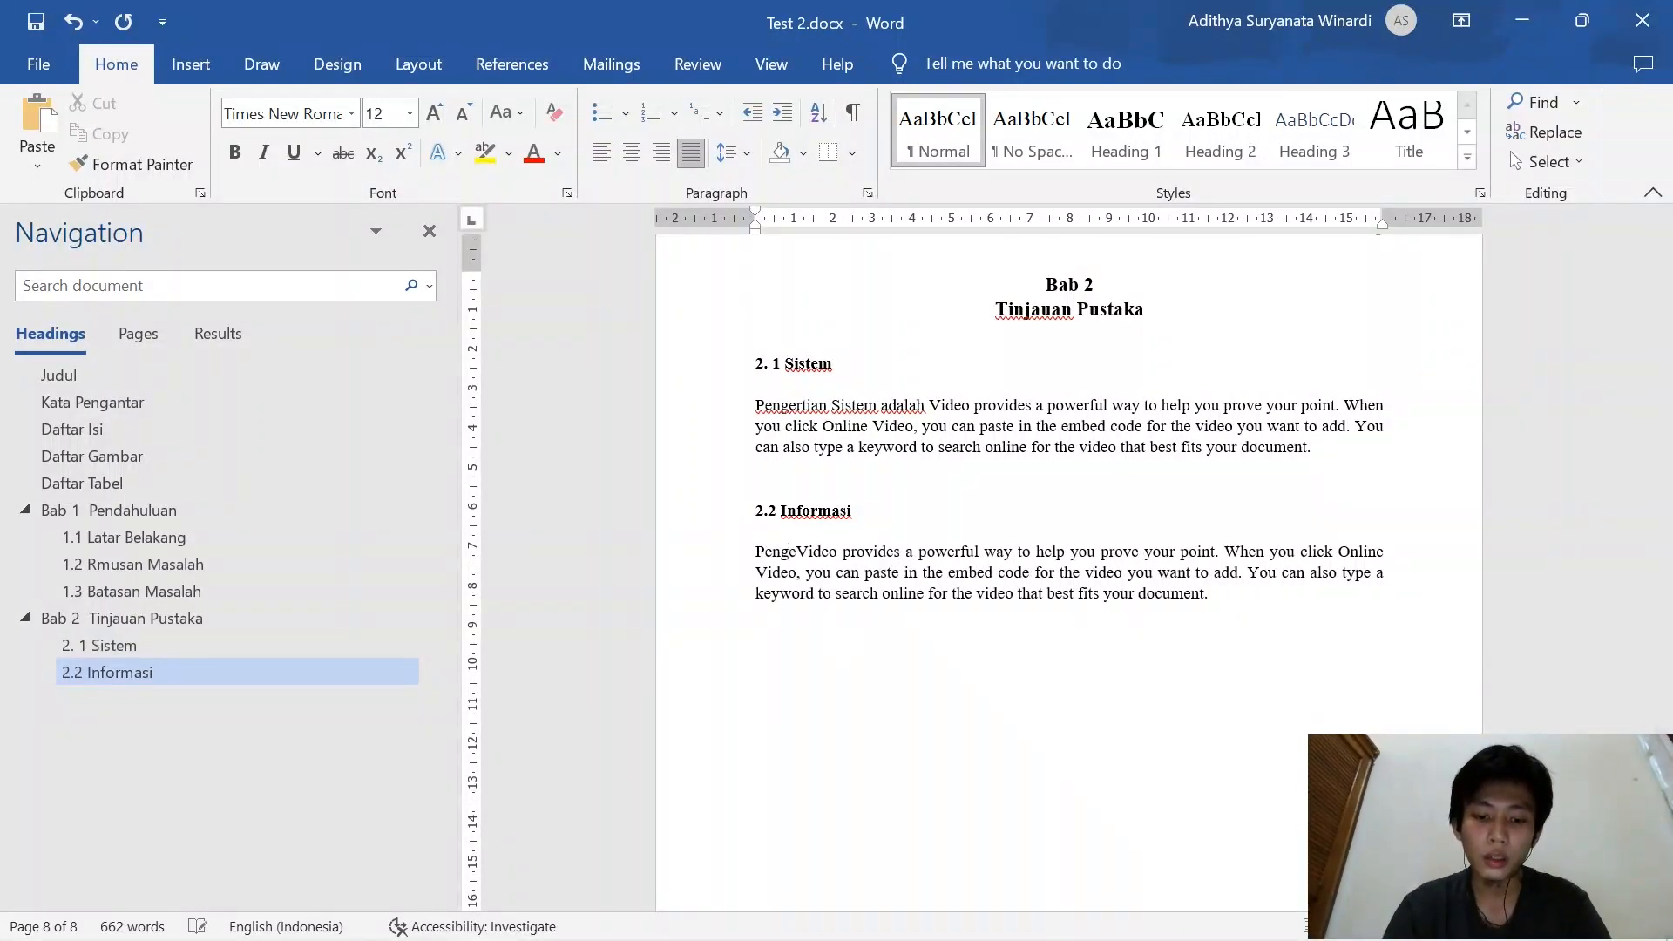
pyautogui.write('ian Informas')
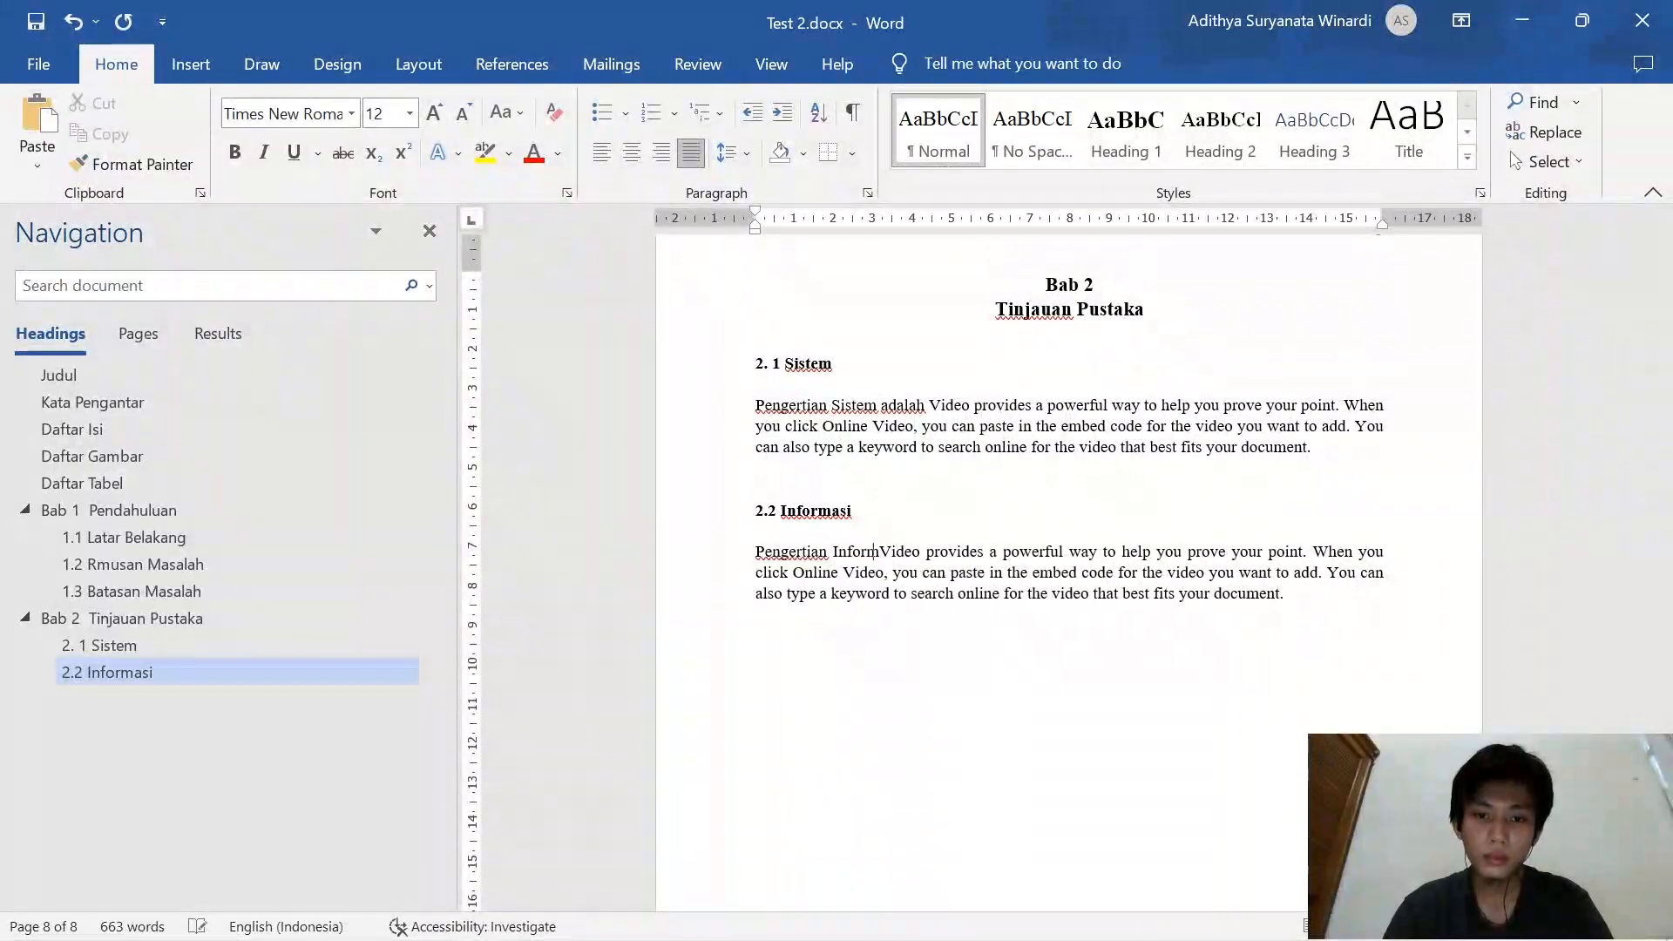
pyautogui.write('i adalah')
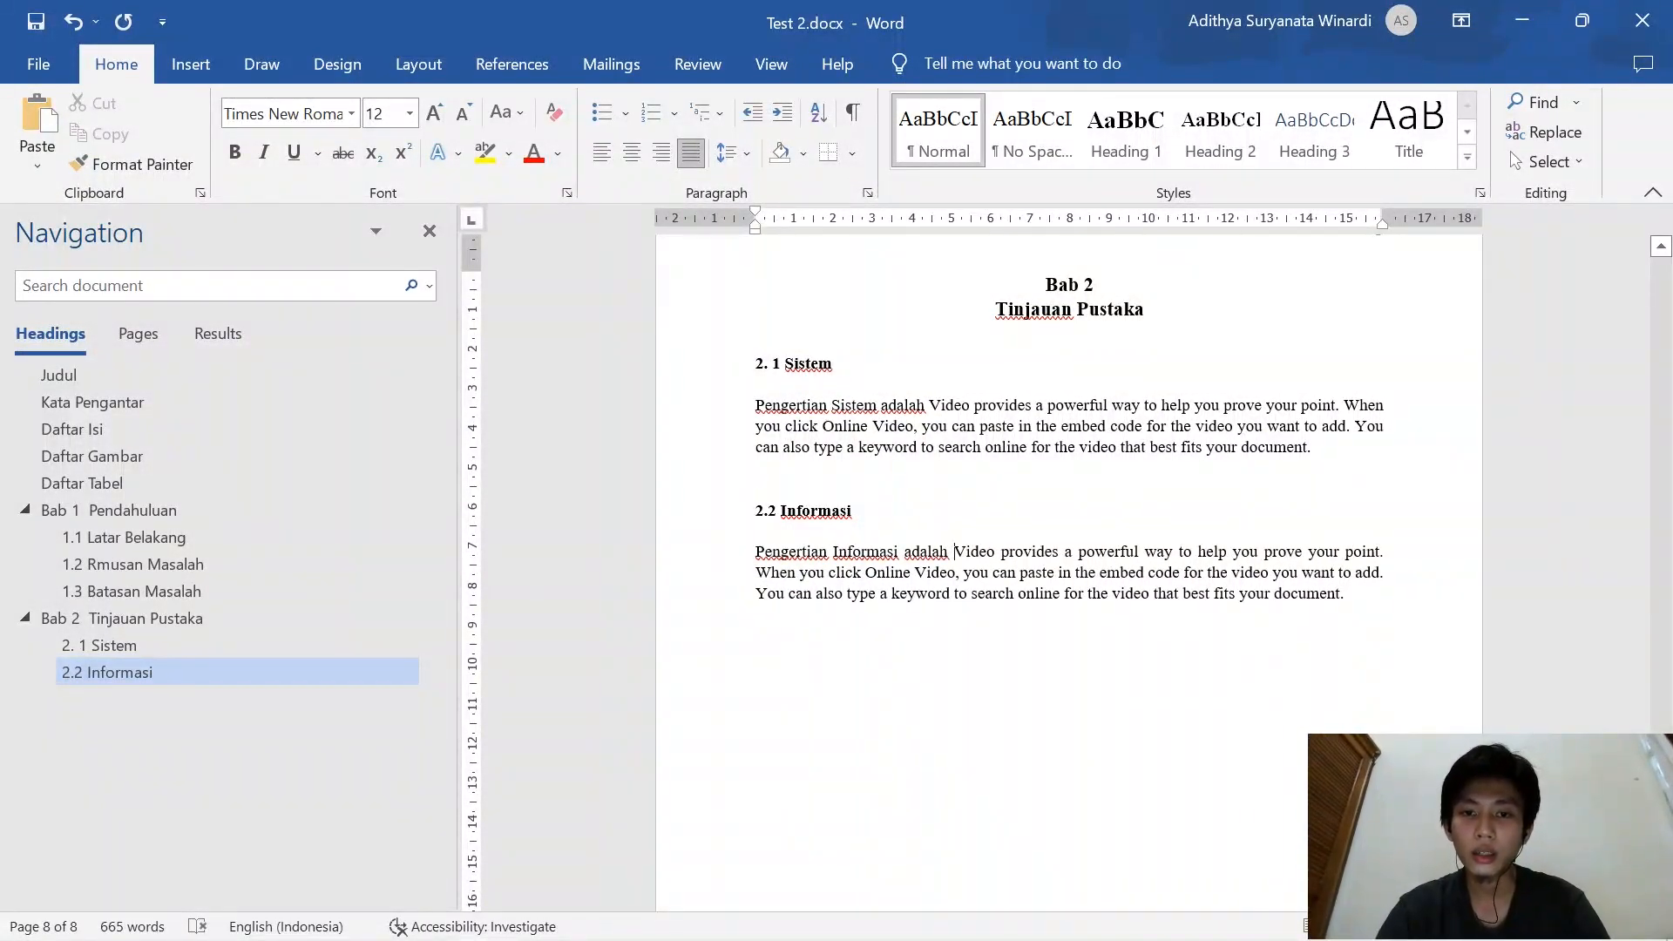
# Jump back to 2. 1 Sistem and scroll through the pages to check the text
pyautogui.click(99, 645)
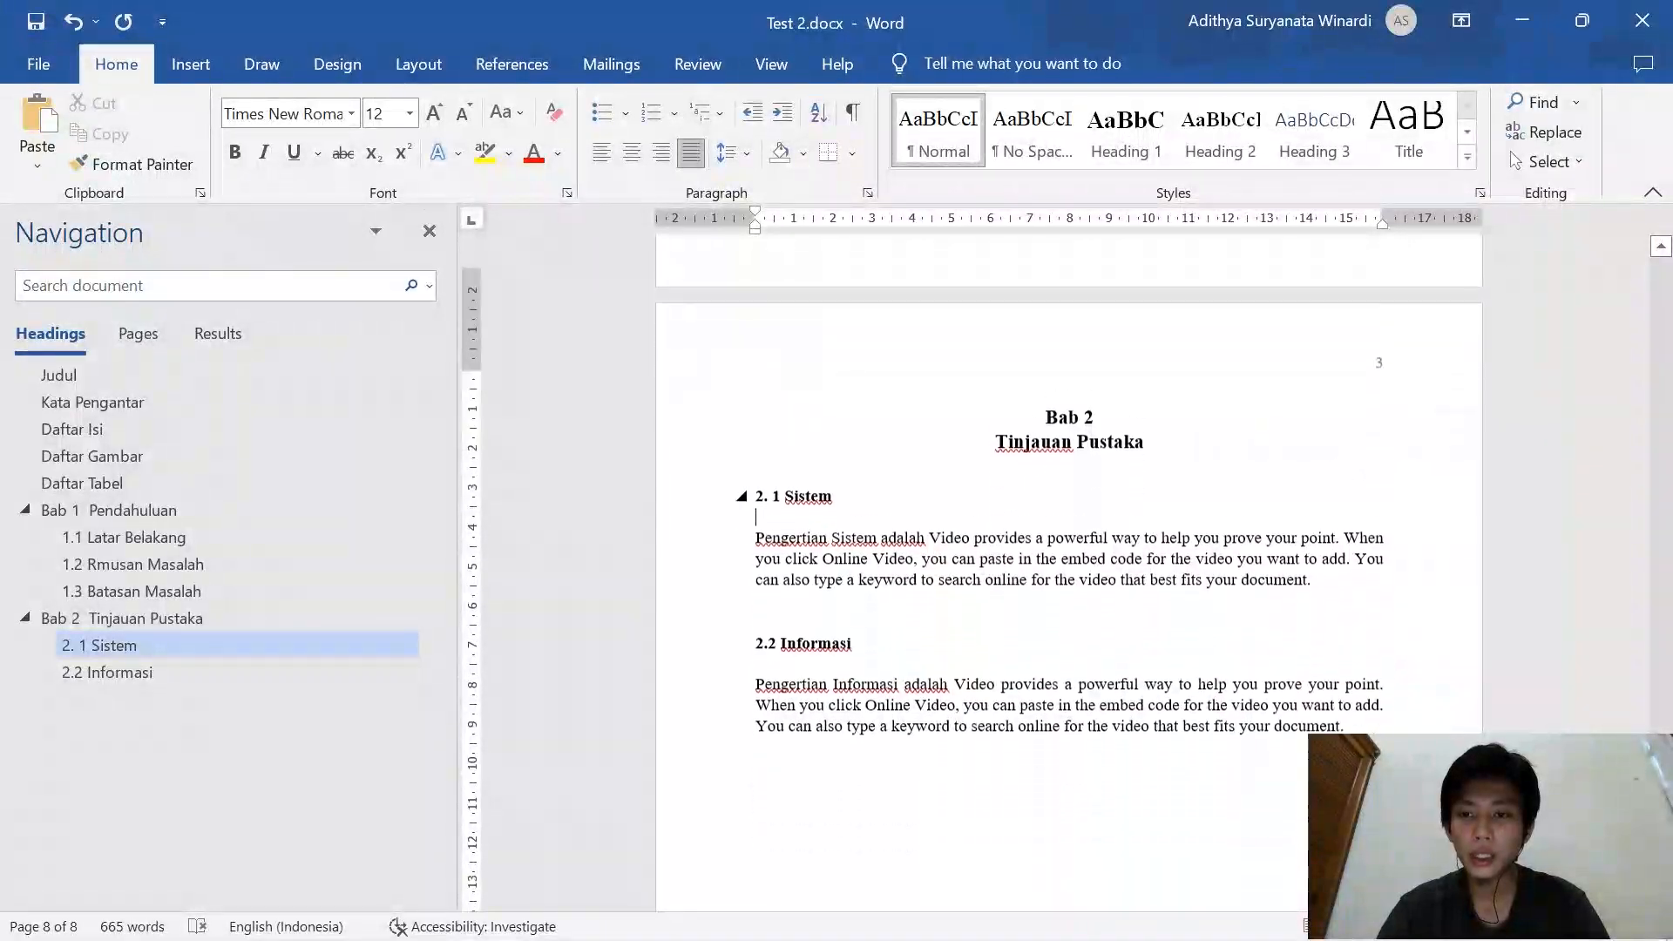
pyautogui.scroll(4, 1225, 433)
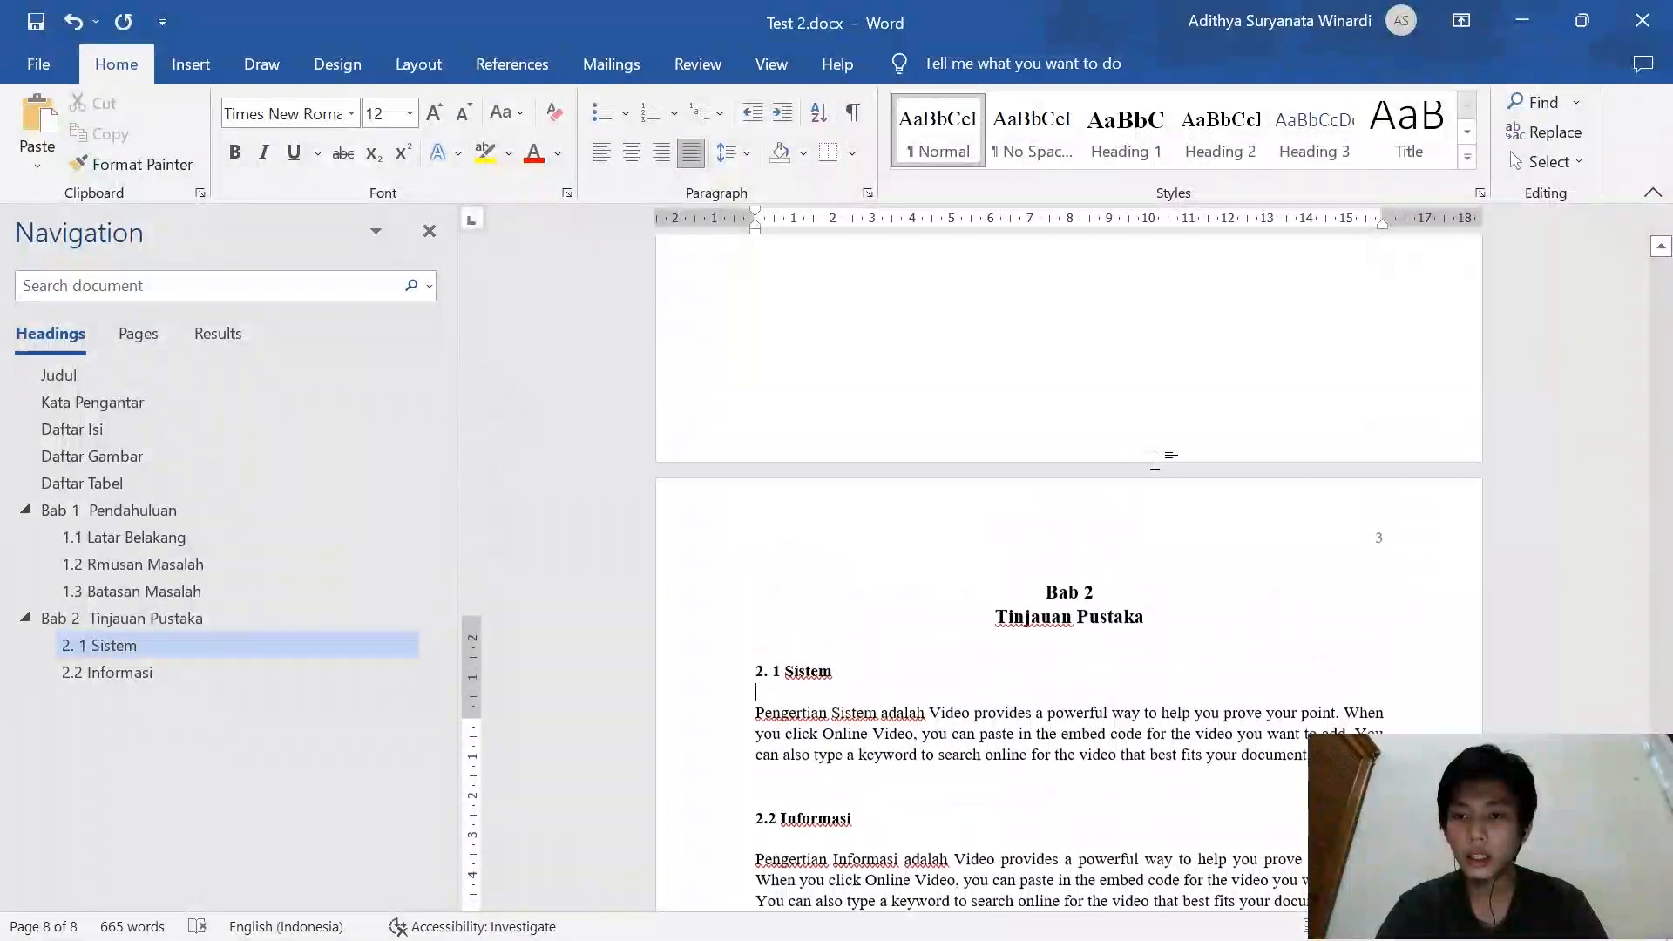
pyautogui.scroll(20, 1155, 459)
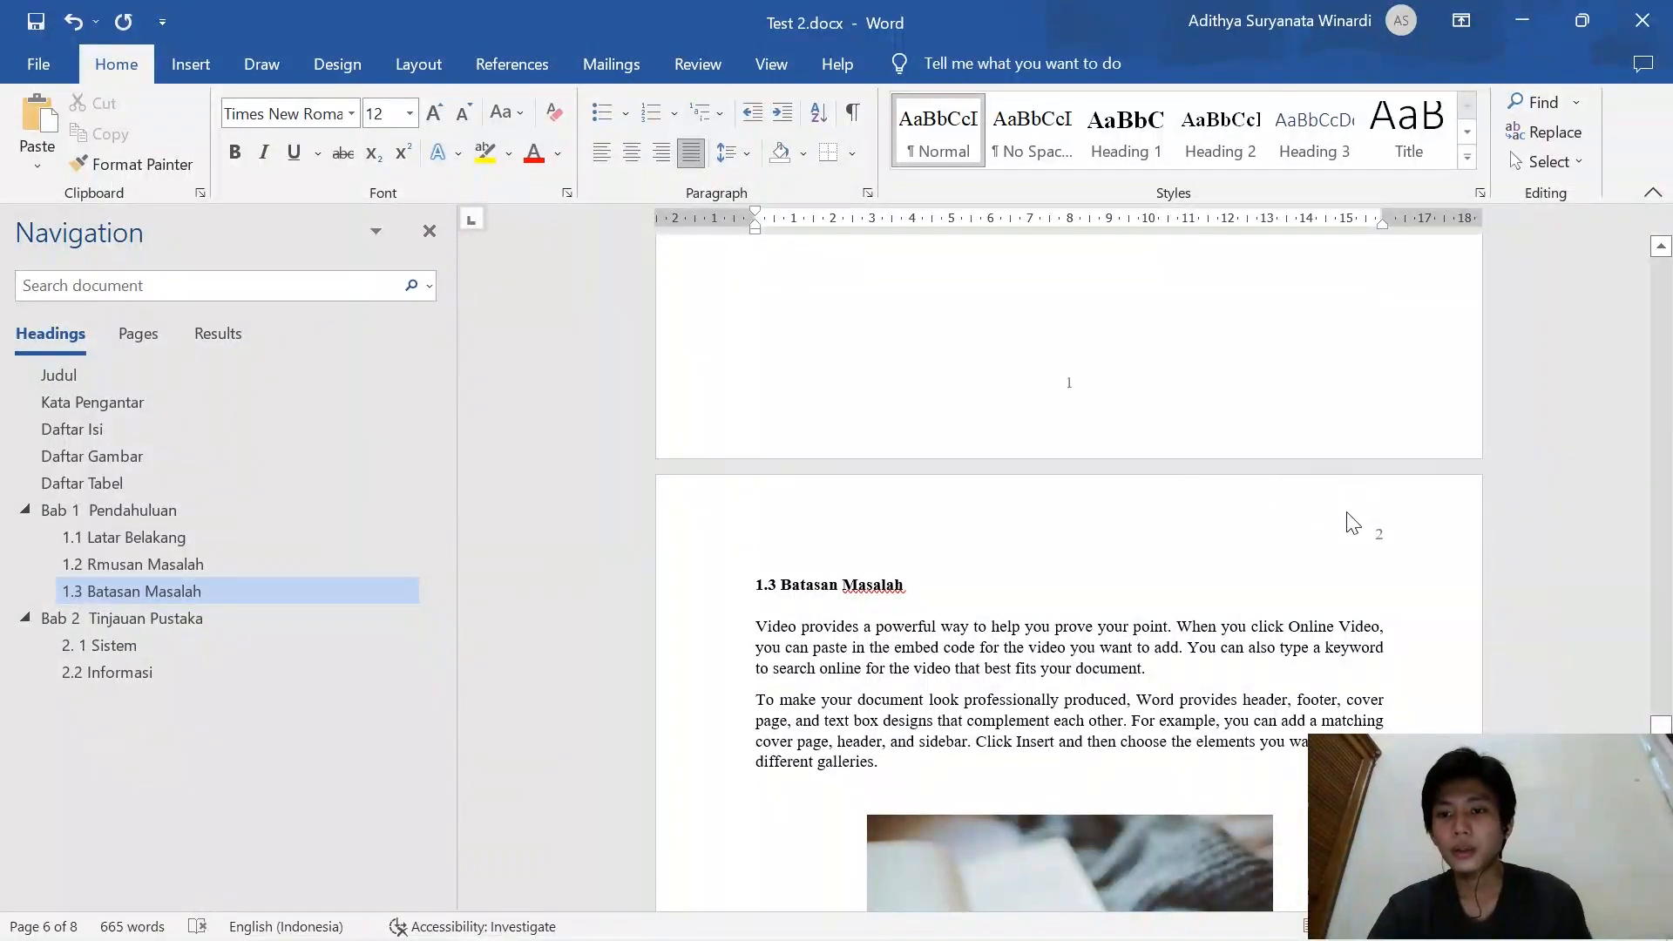
pyautogui.scroll(-2, 1351, 523)
pyautogui.scroll(-20, 1379, 432)
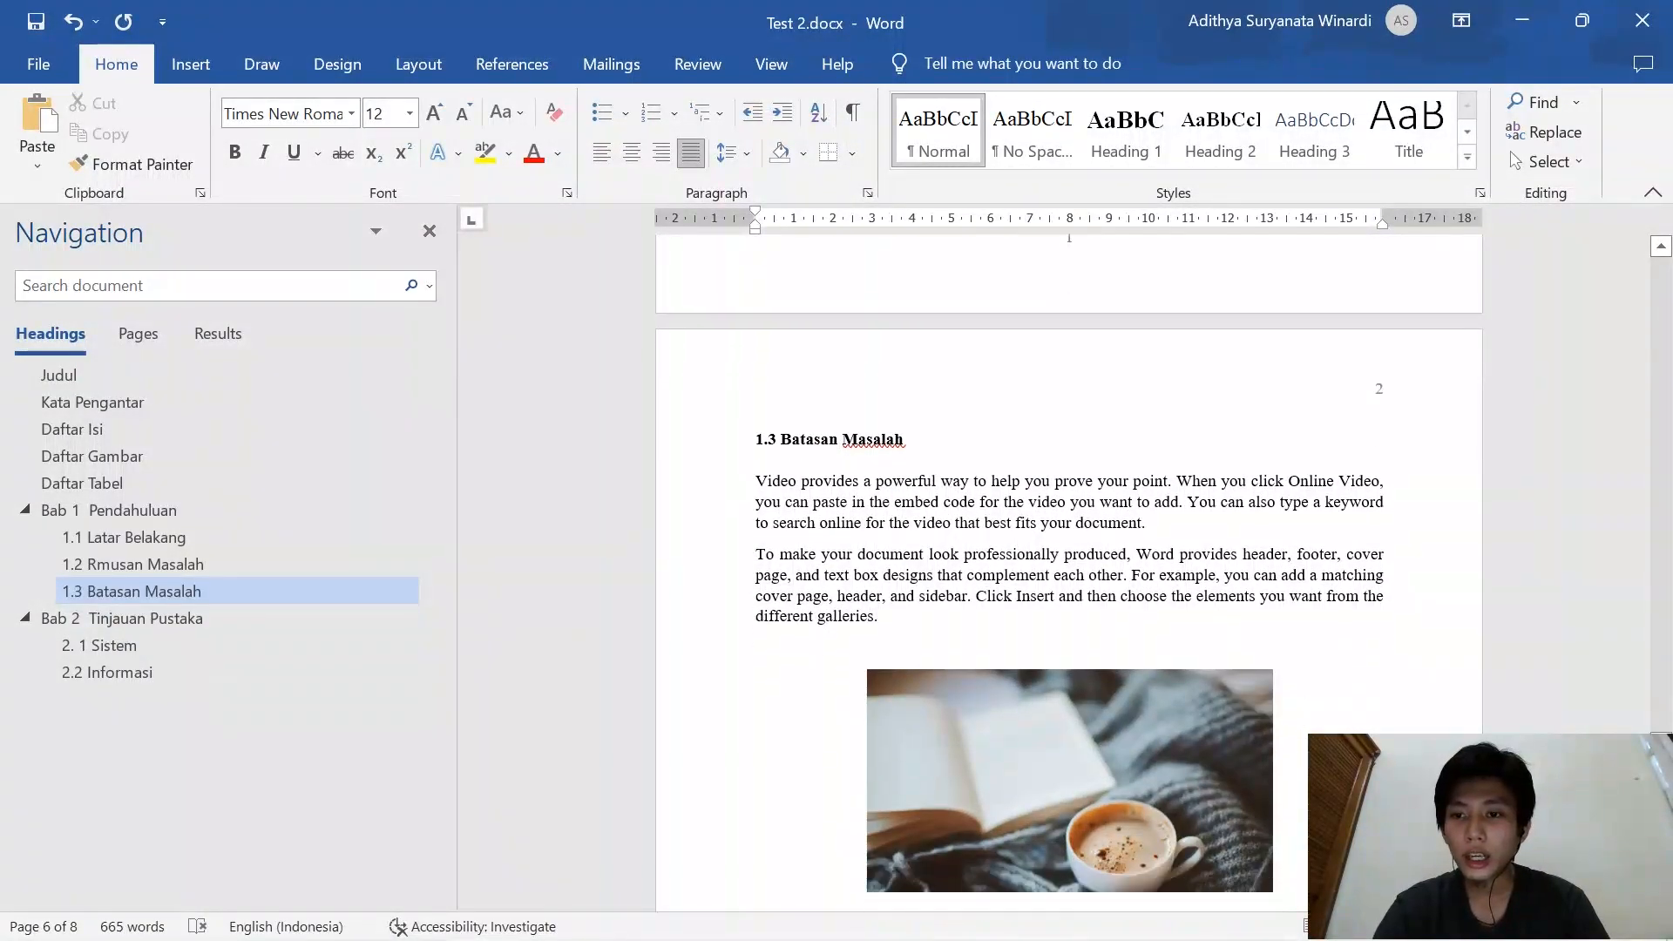
pyautogui.scroll(-10, 1379, 433)
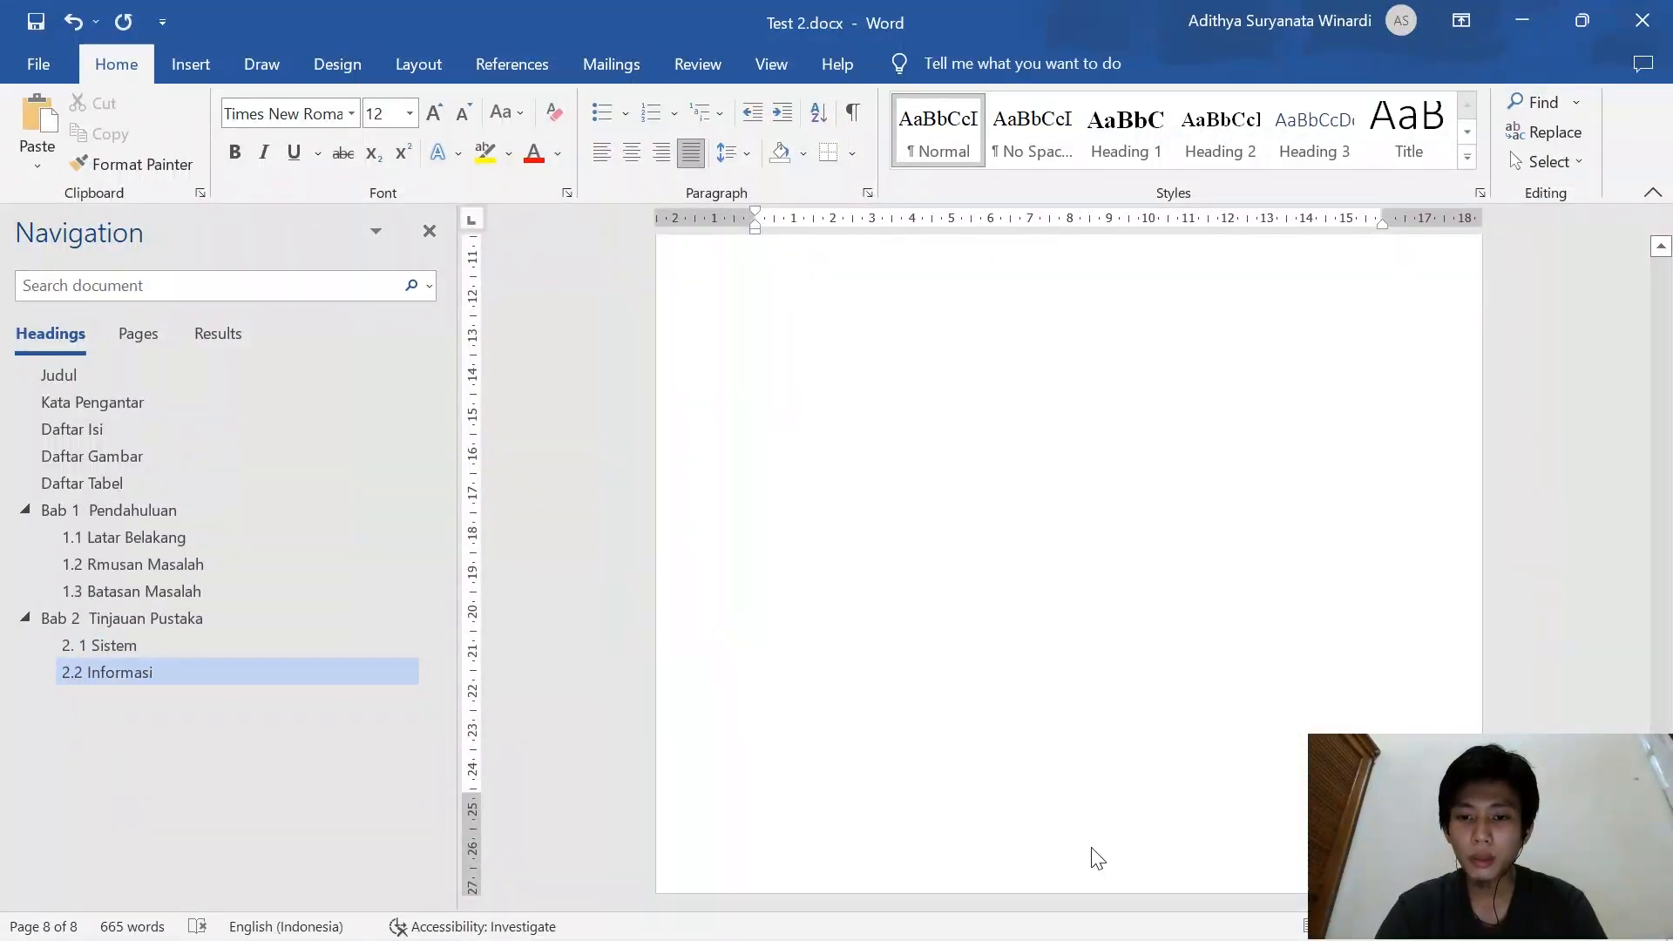
# Unlink the Bab 2 header from the previous section and delete its page number
pyautogui.scroll(12, 1074, 867)
pyautogui.doubleClick(1378, 531)
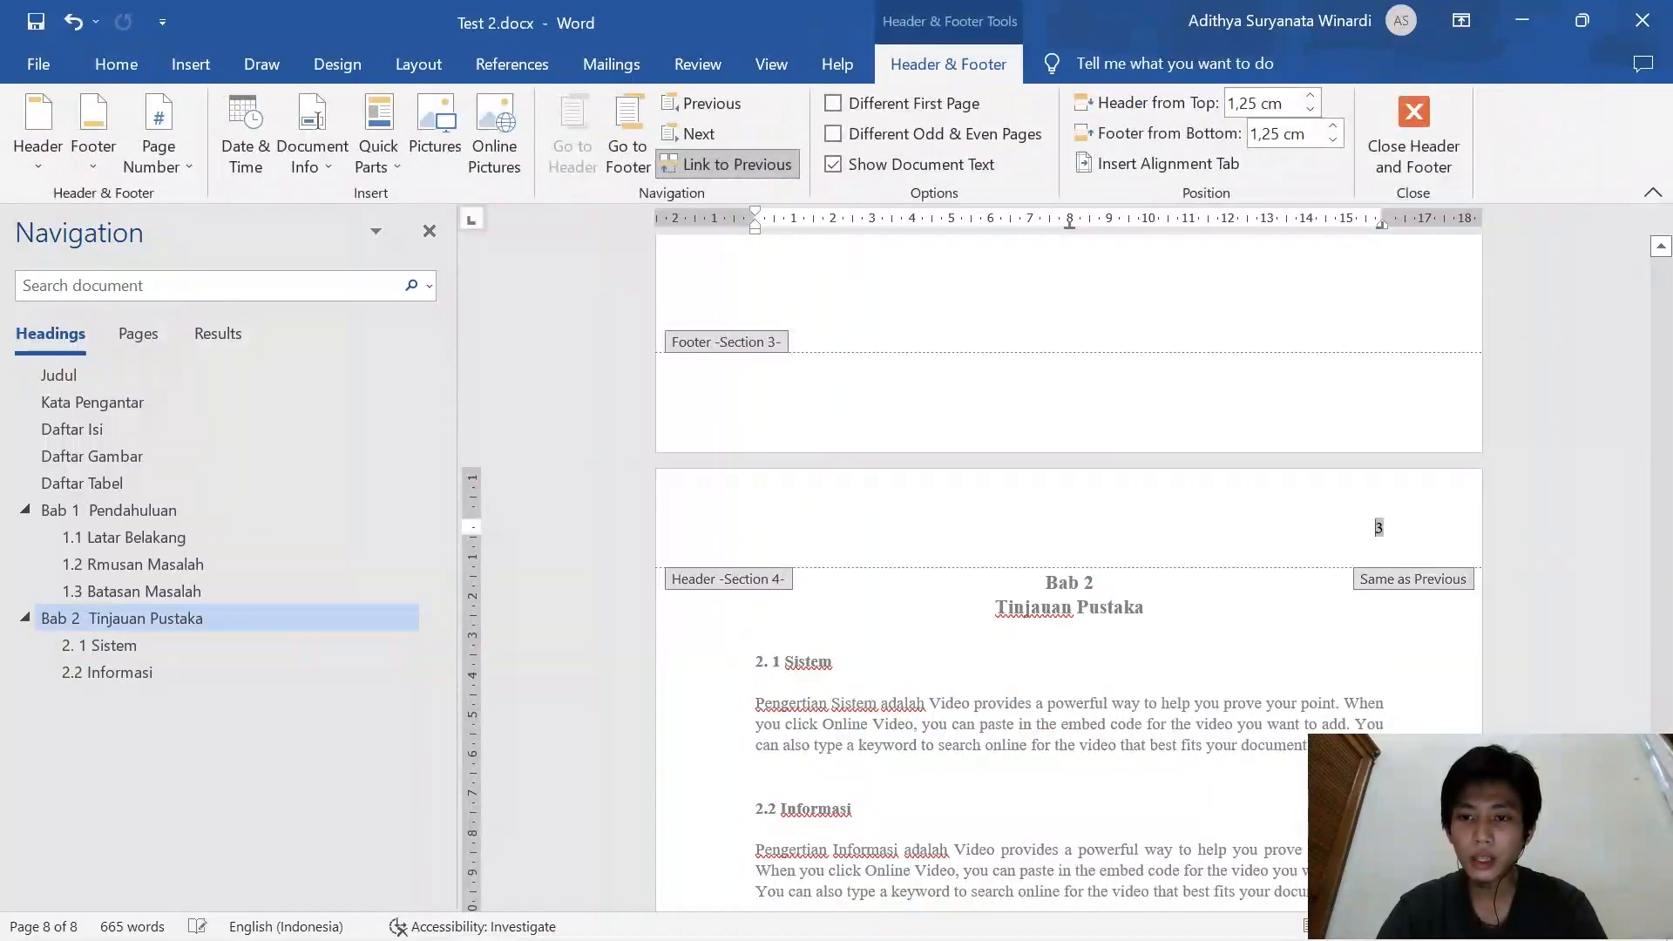
pyautogui.click(697, 164)
pyautogui.scroll(-2, 1085, 362)
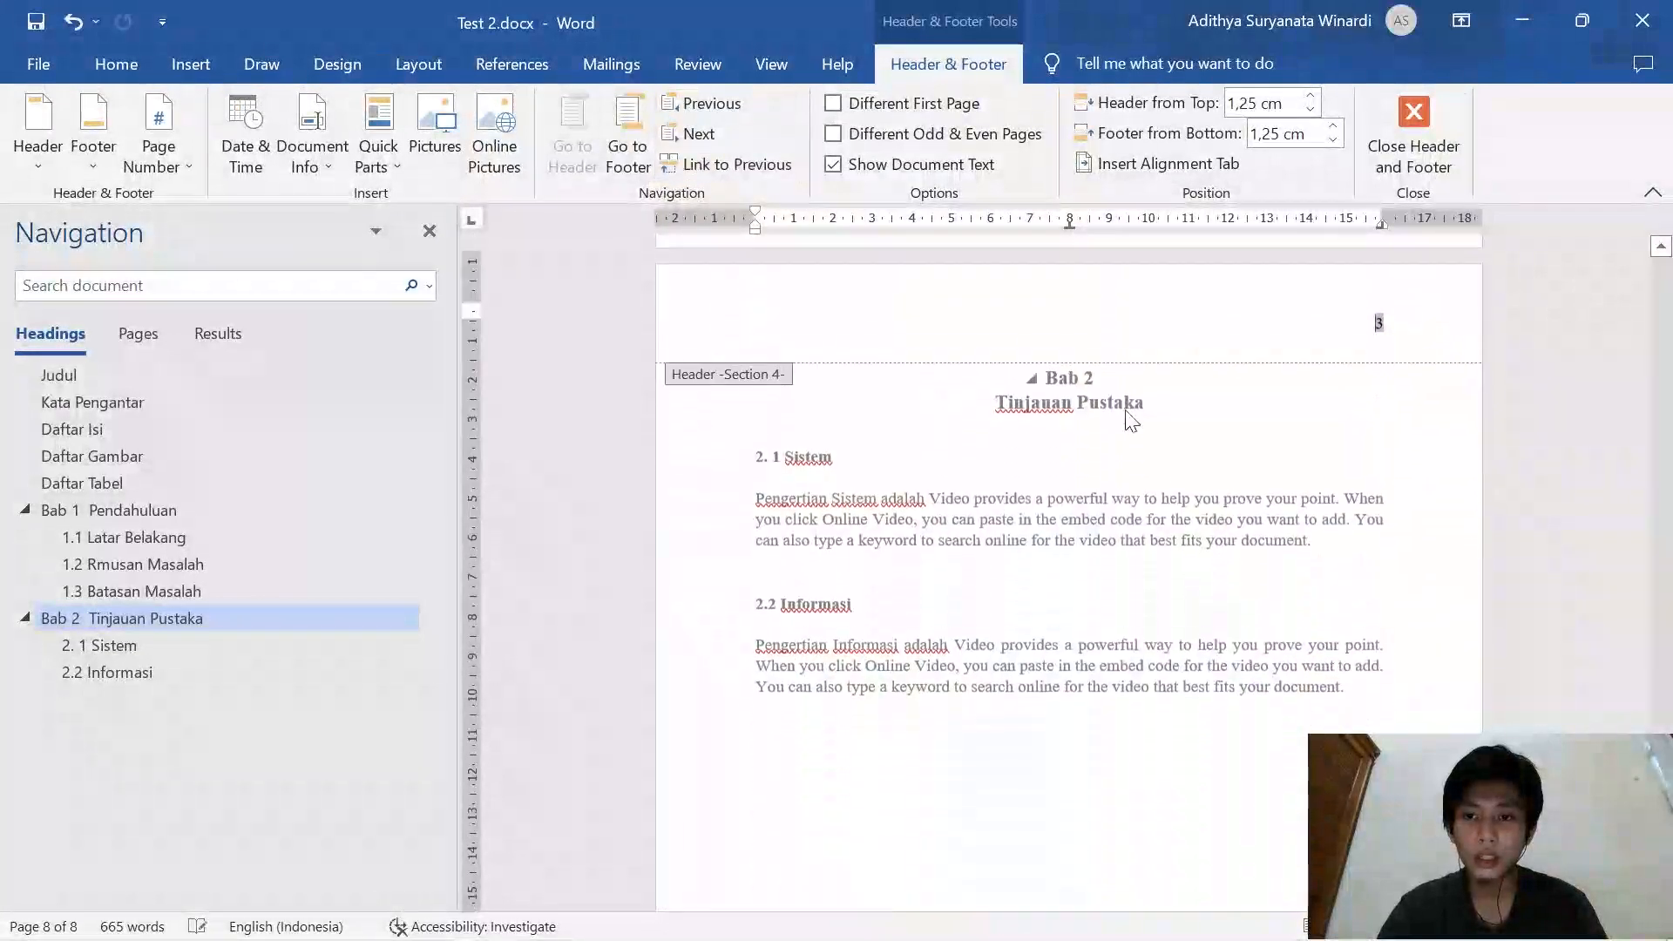
pyautogui.click(1385, 324)
pyautogui.press('BackSpace')
pyautogui.press('BackSpace')
pyautogui.press('BackSpace')
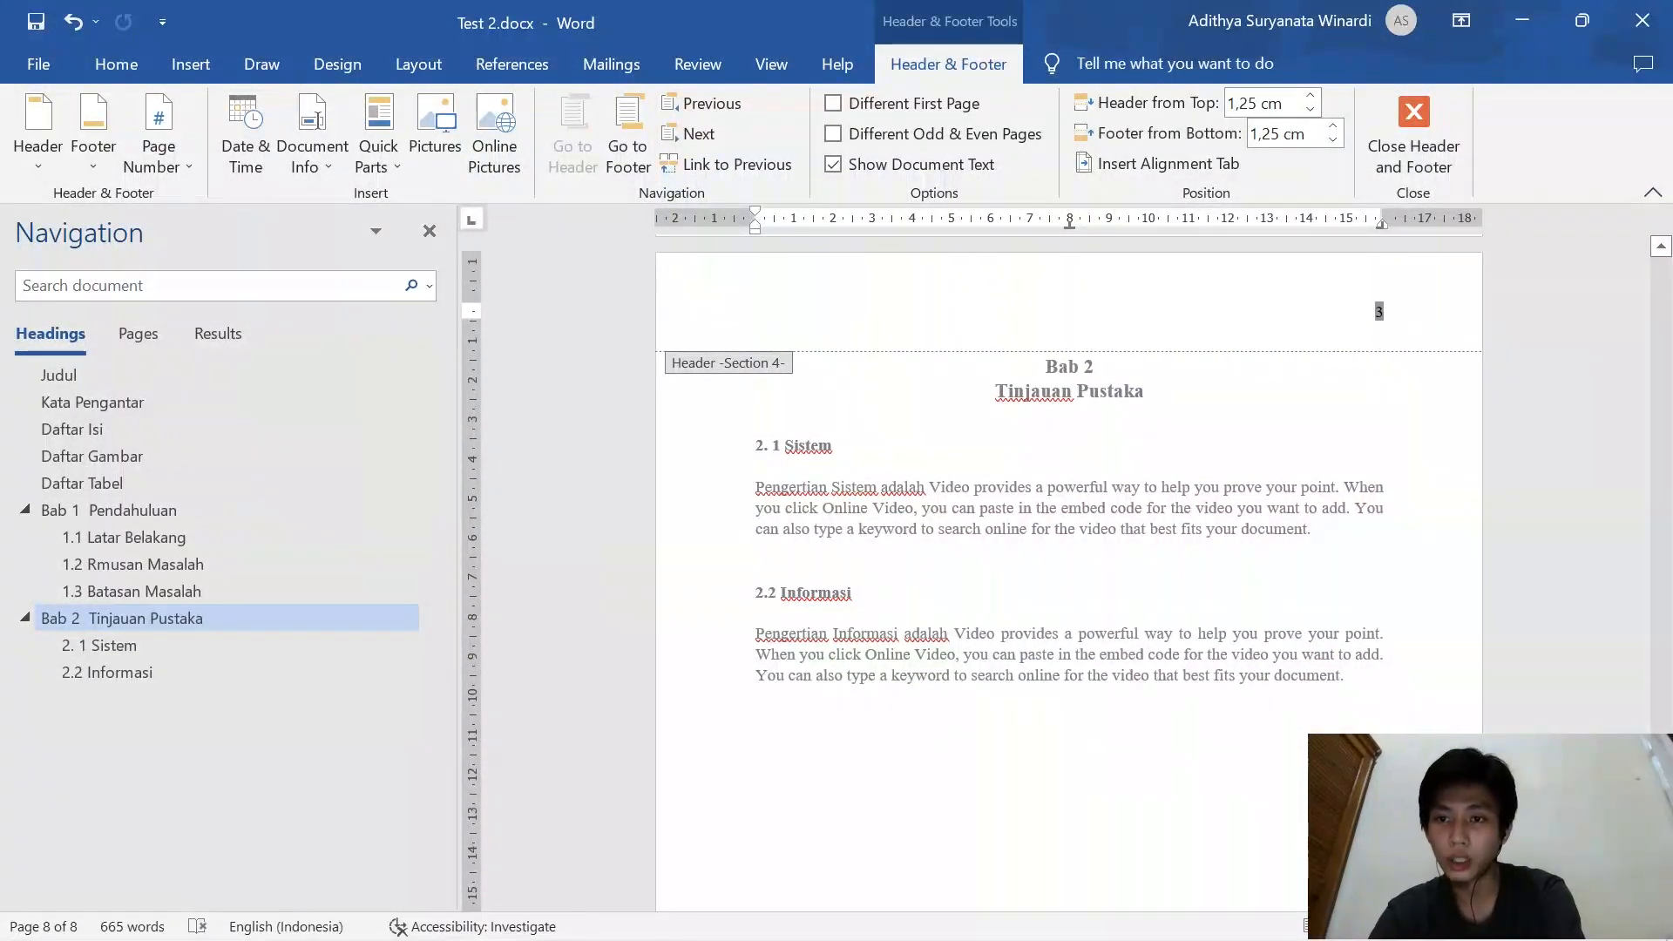
pyautogui.click(1421, 170)
# Put a centred Plain Number 2 page number at the bottom of the Bab 2 page
pyautogui.scroll(-4, 1220, 523)
pyautogui.scroll(-3, 1081, 566)
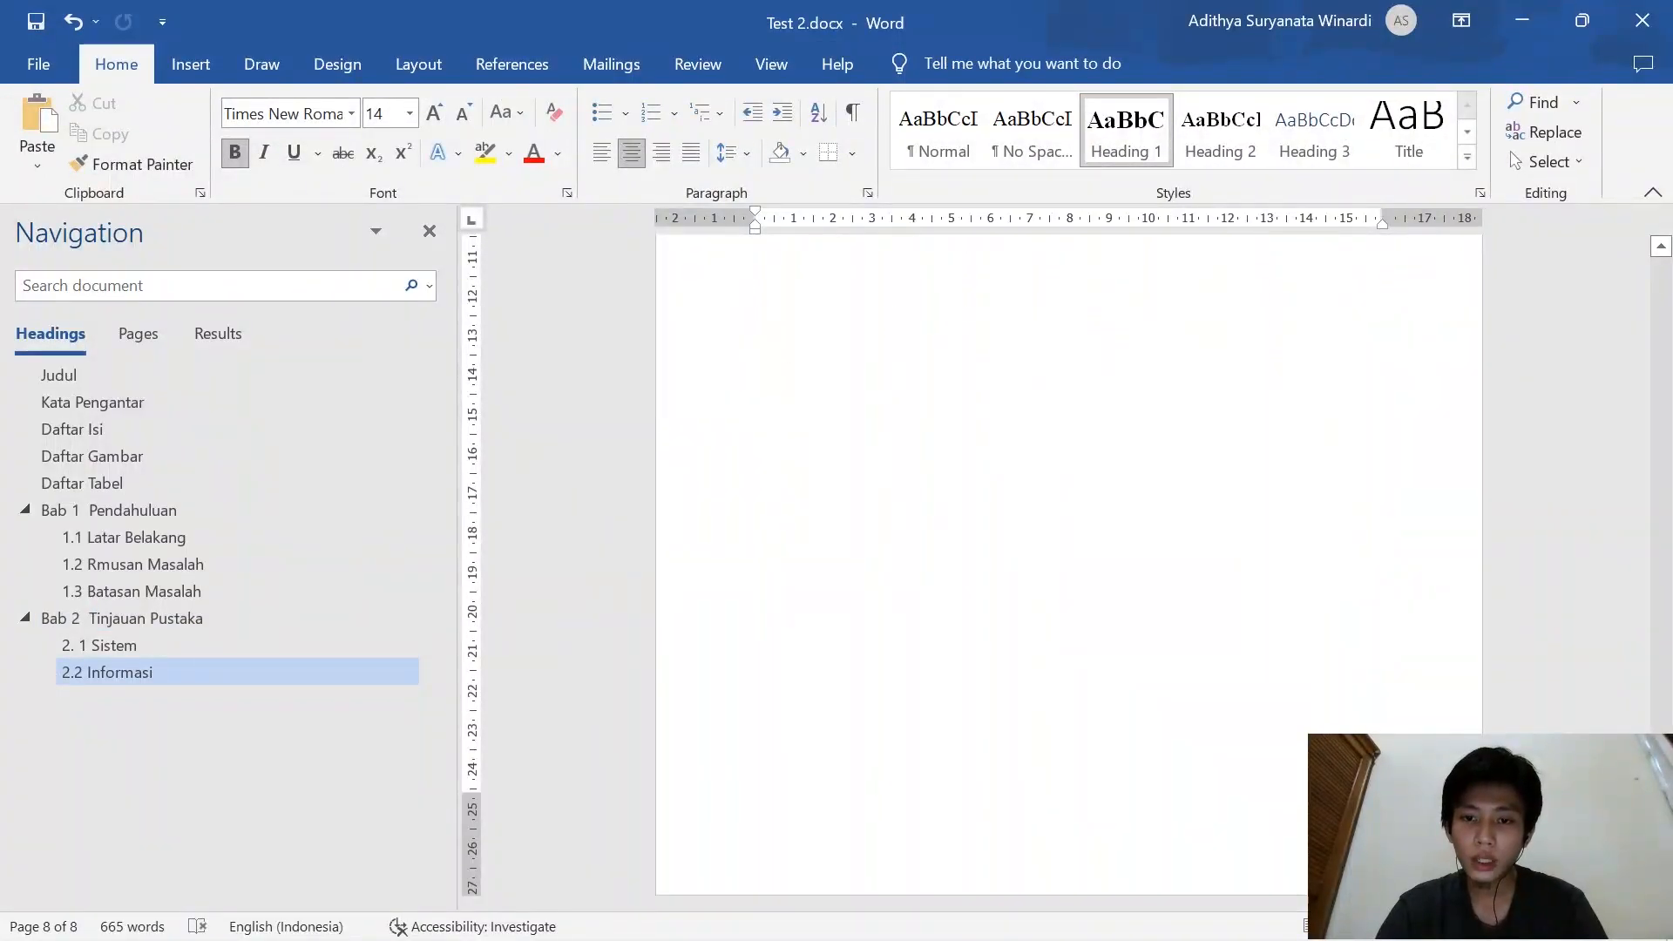
pyautogui.doubleClick(1083, 841)
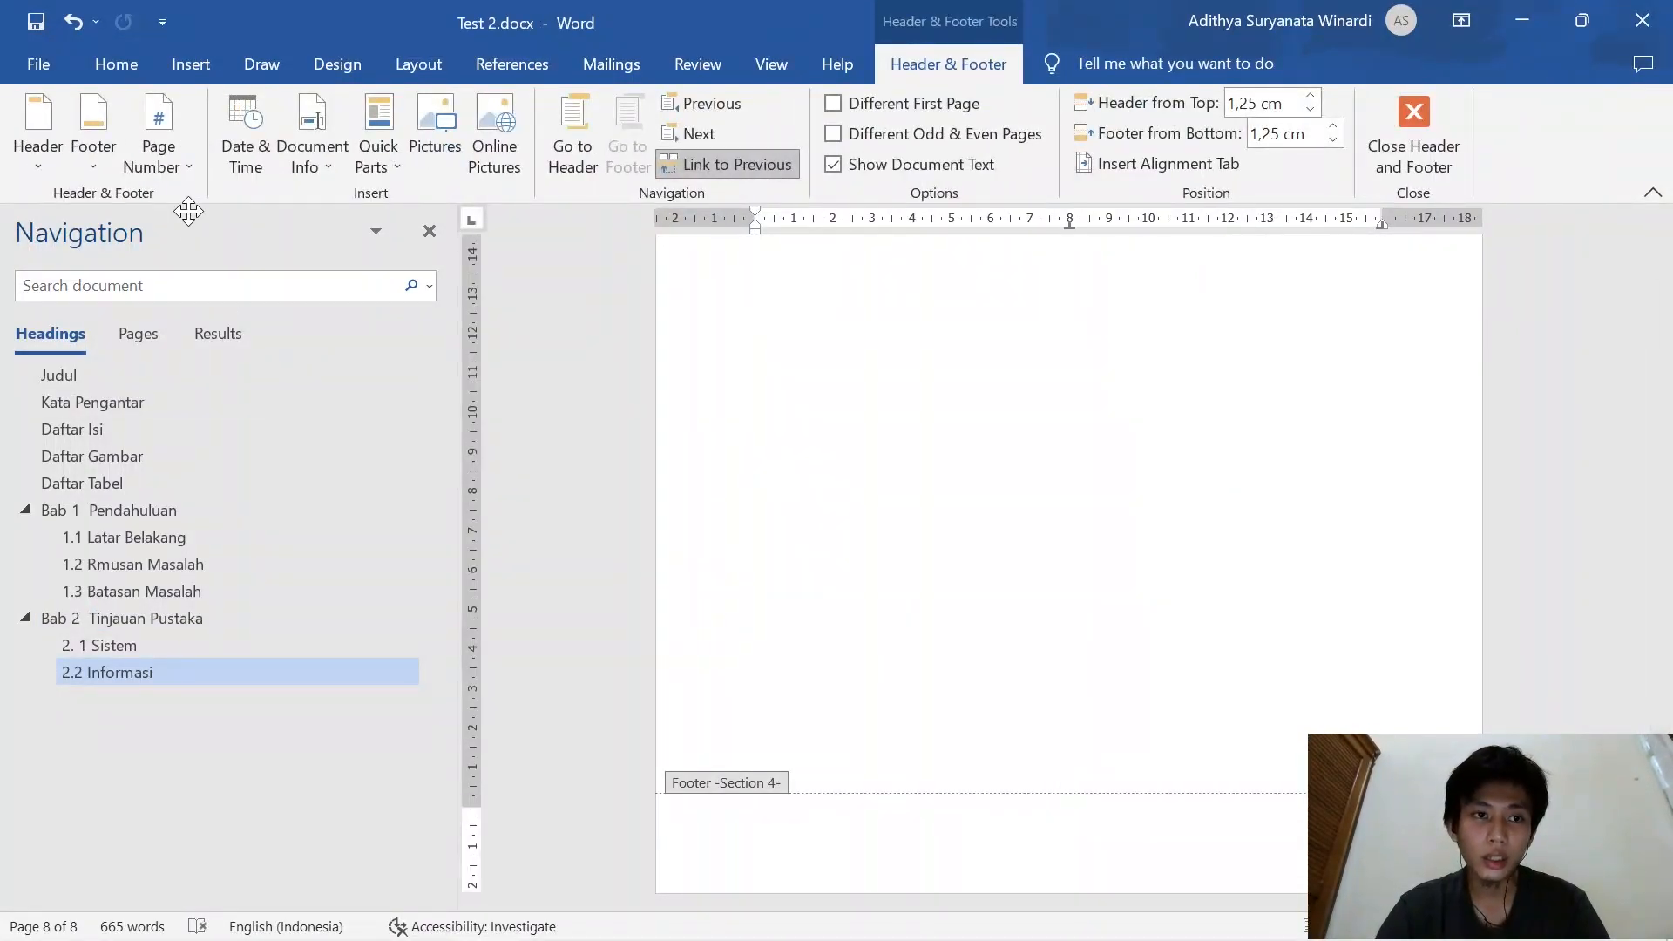
pyautogui.click(179, 166)
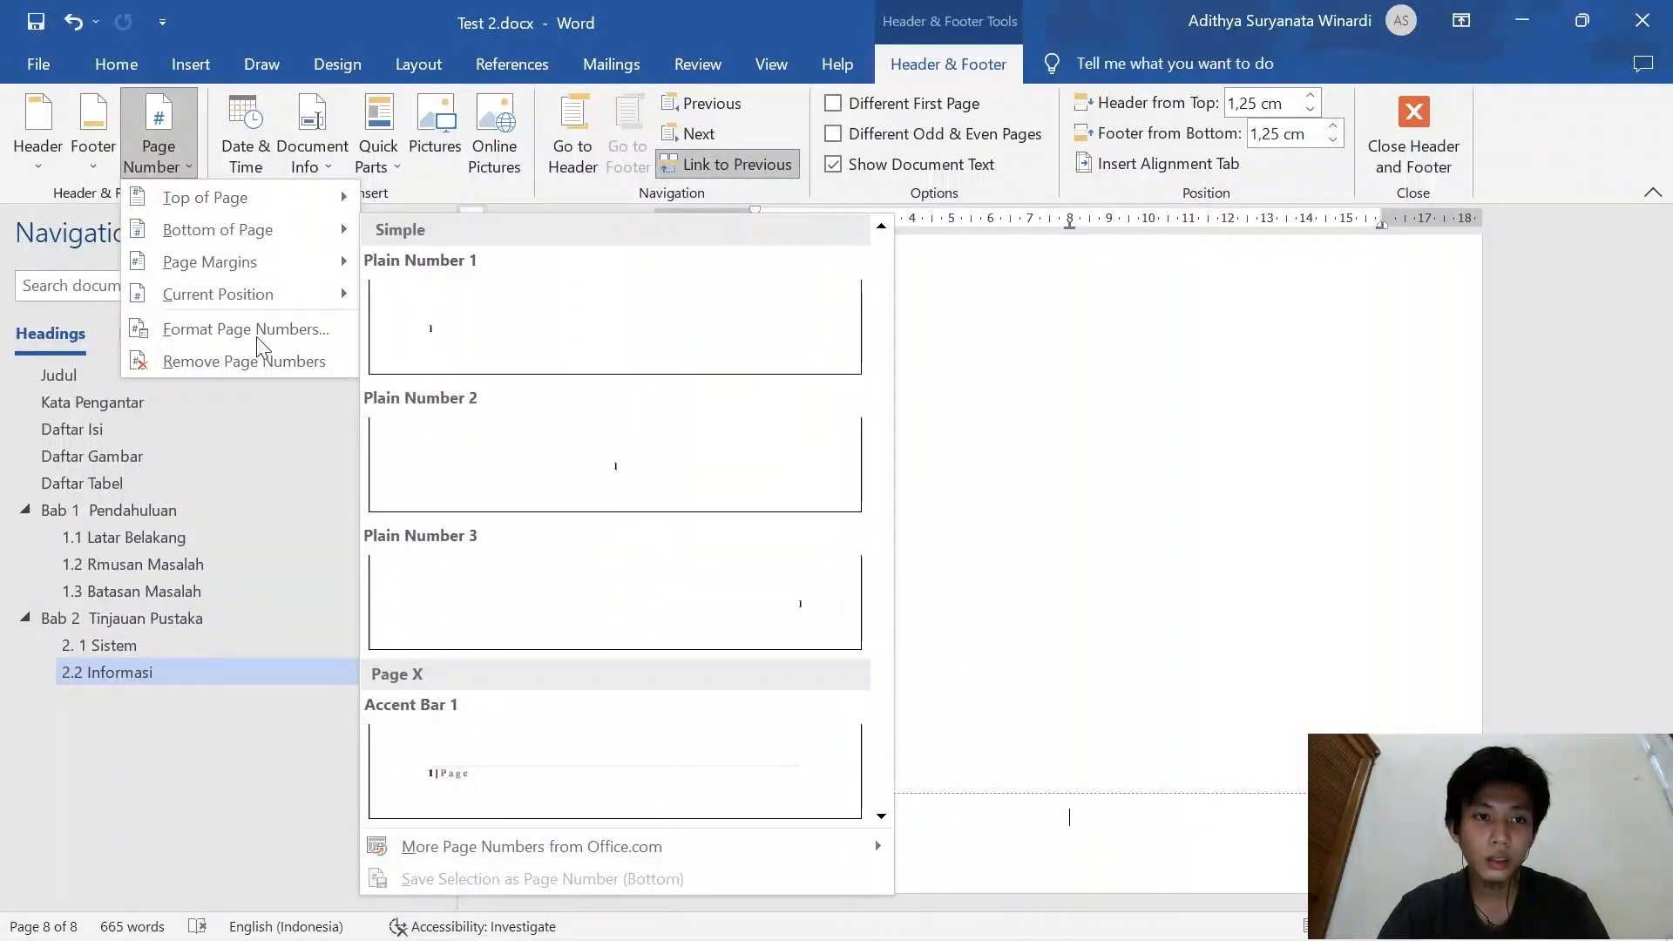
pyautogui.click(245, 329)
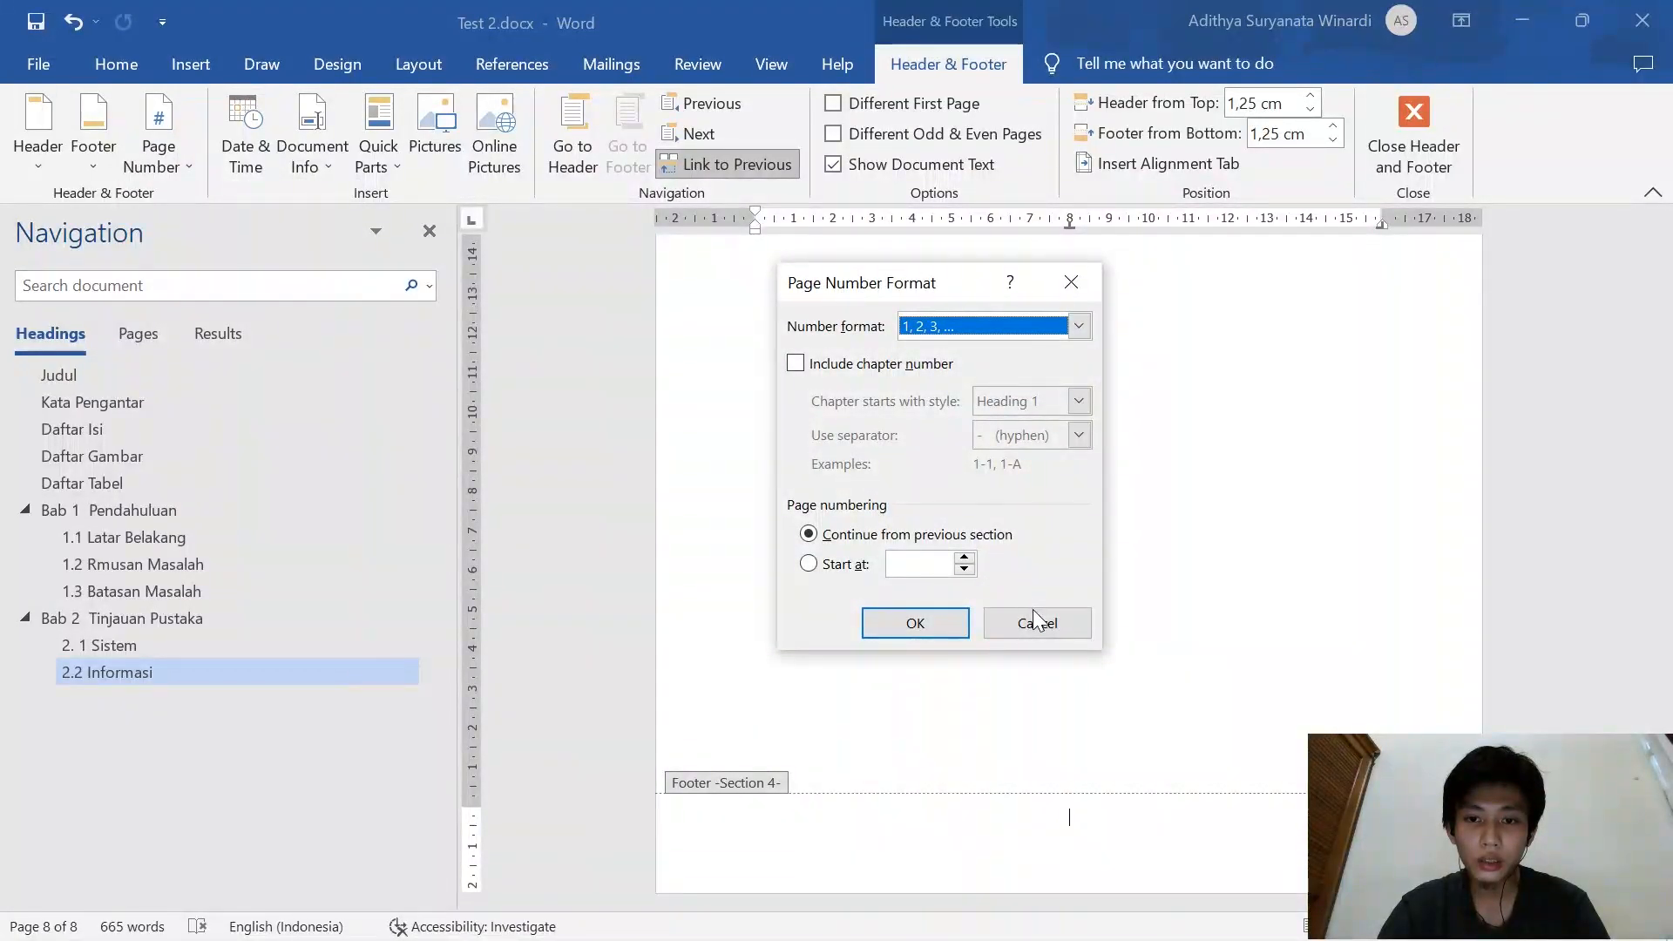
pyautogui.click(1050, 621)
pyautogui.click(155, 159)
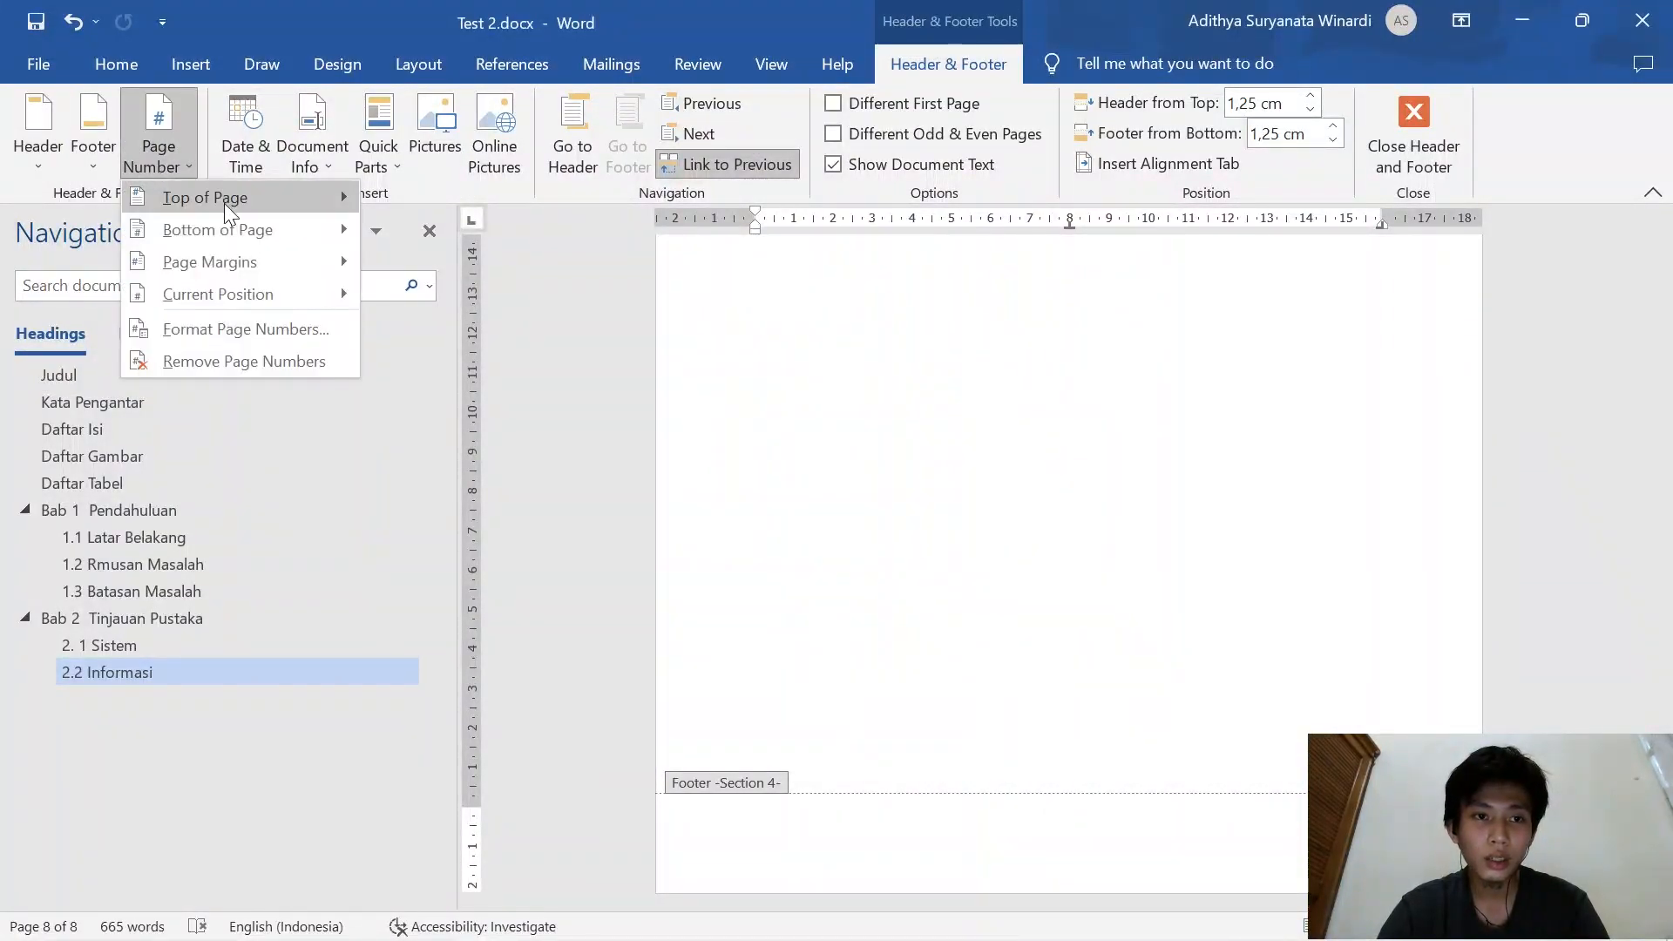
pyautogui.moveTo(184, 230)
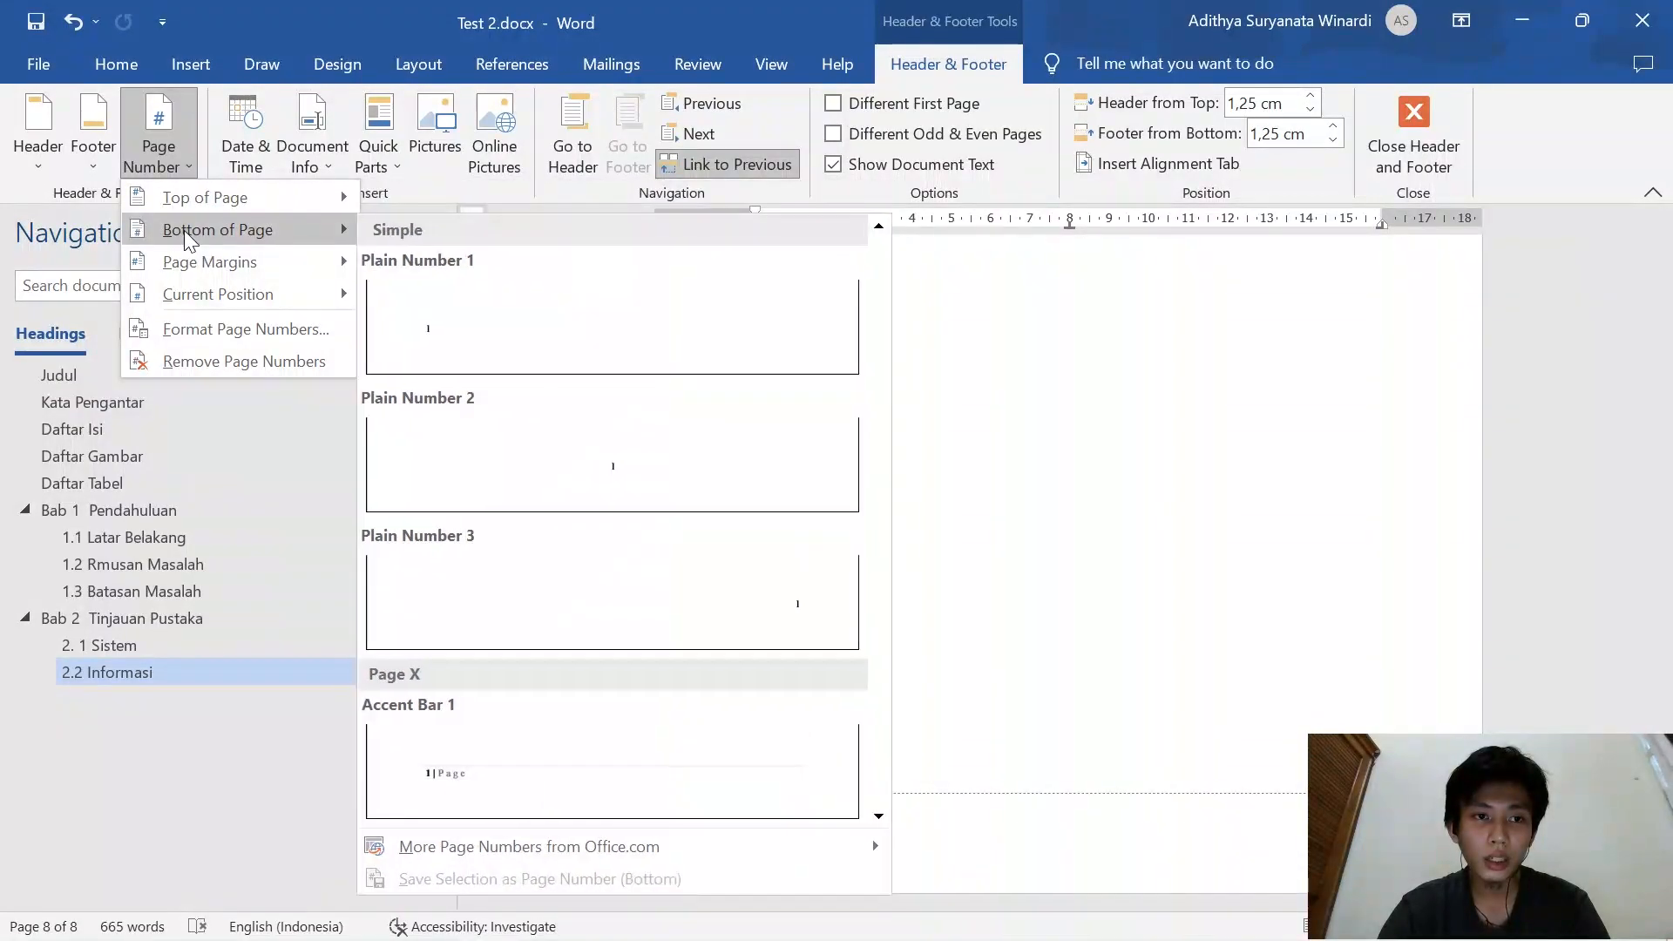
pyautogui.click(485, 462)
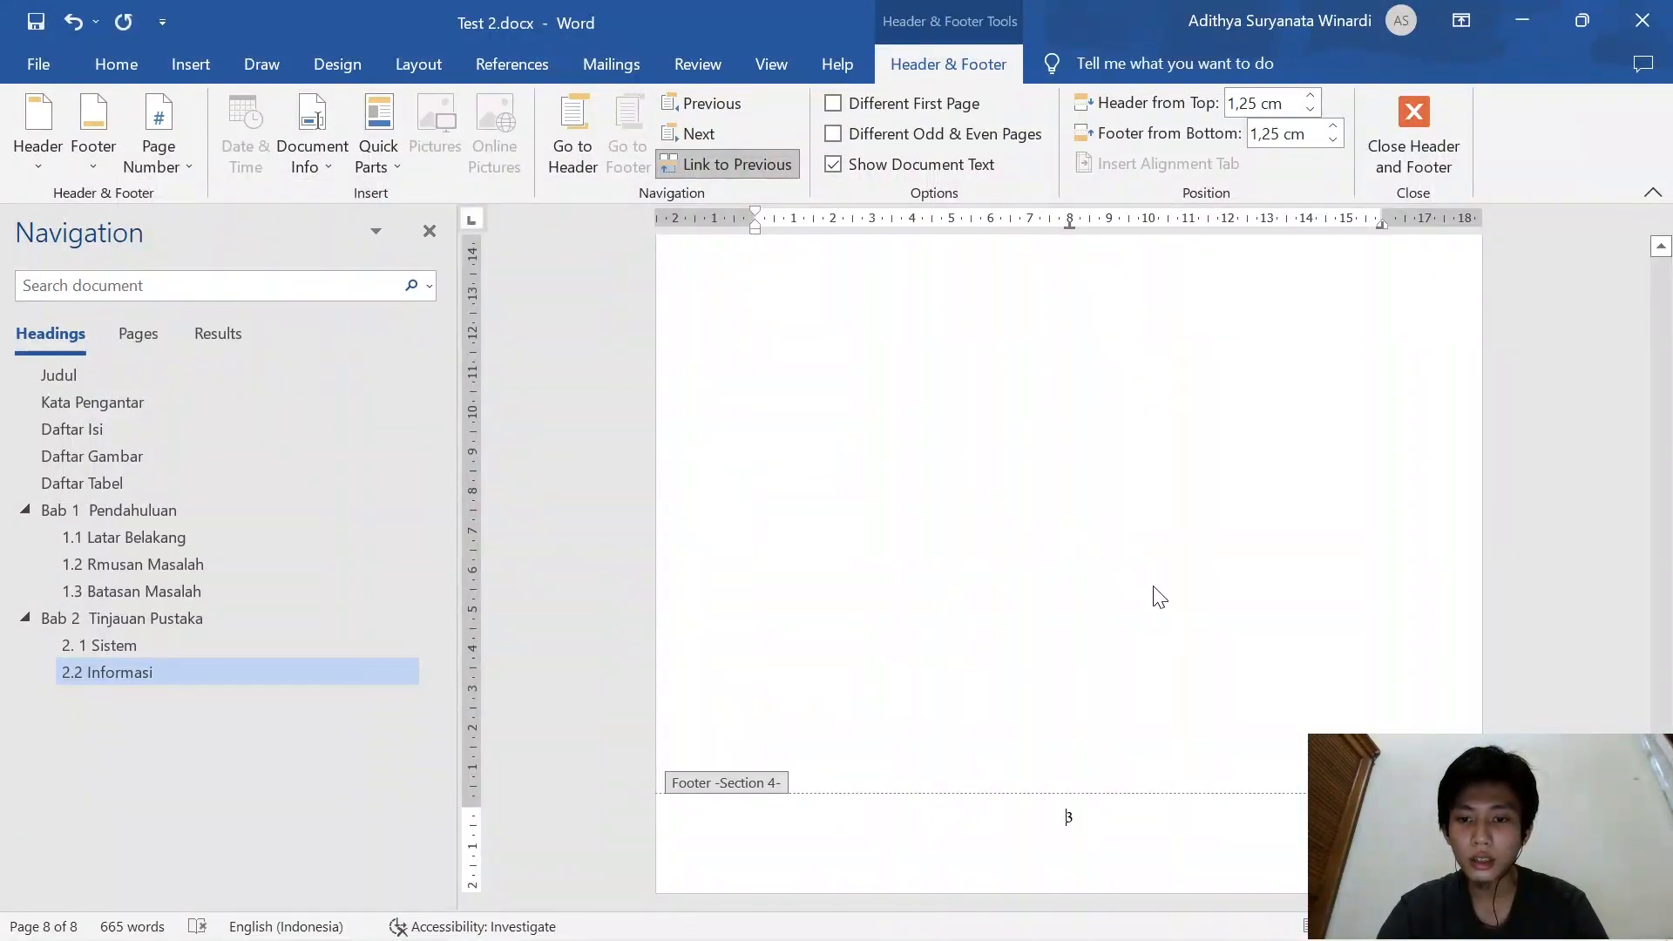
pyautogui.click(1421, 152)
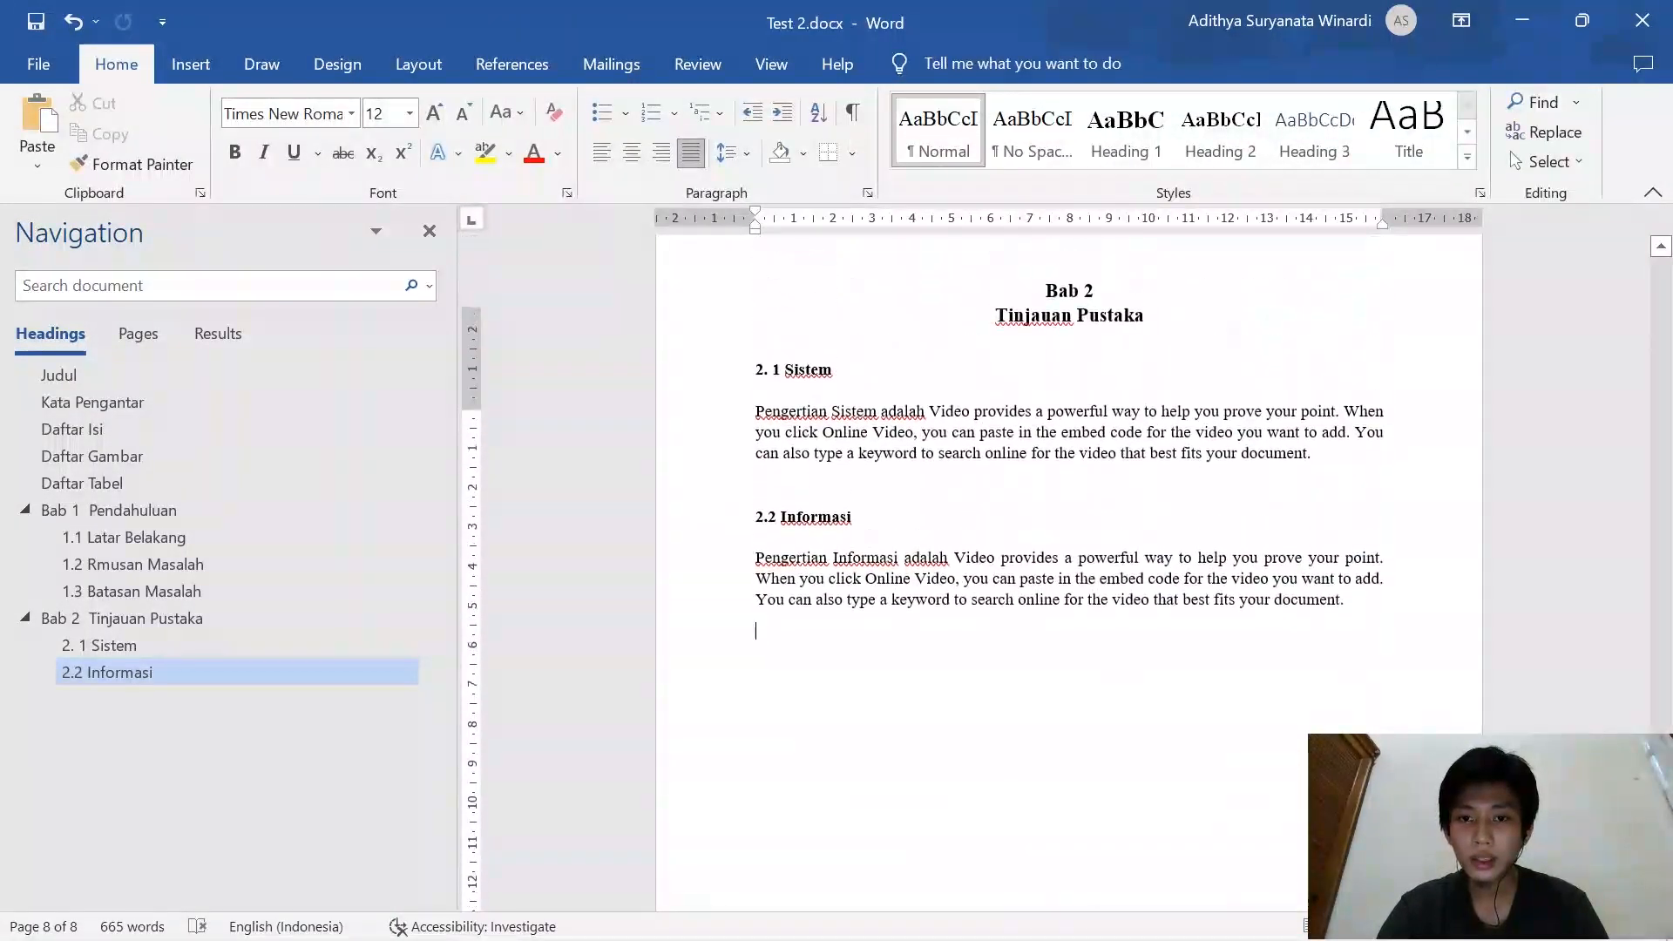
pyautogui.scroll(15, 1315, 554)
pyautogui.scroll(-5, 1314, 558)
pyautogui.scroll(-15, 1313, 558)
pyautogui.scroll(-10, 1313, 558)
# Unlink the last page's footer from the previous section and insert a centred bottom page number
pyautogui.doubleClick(1085, 856)
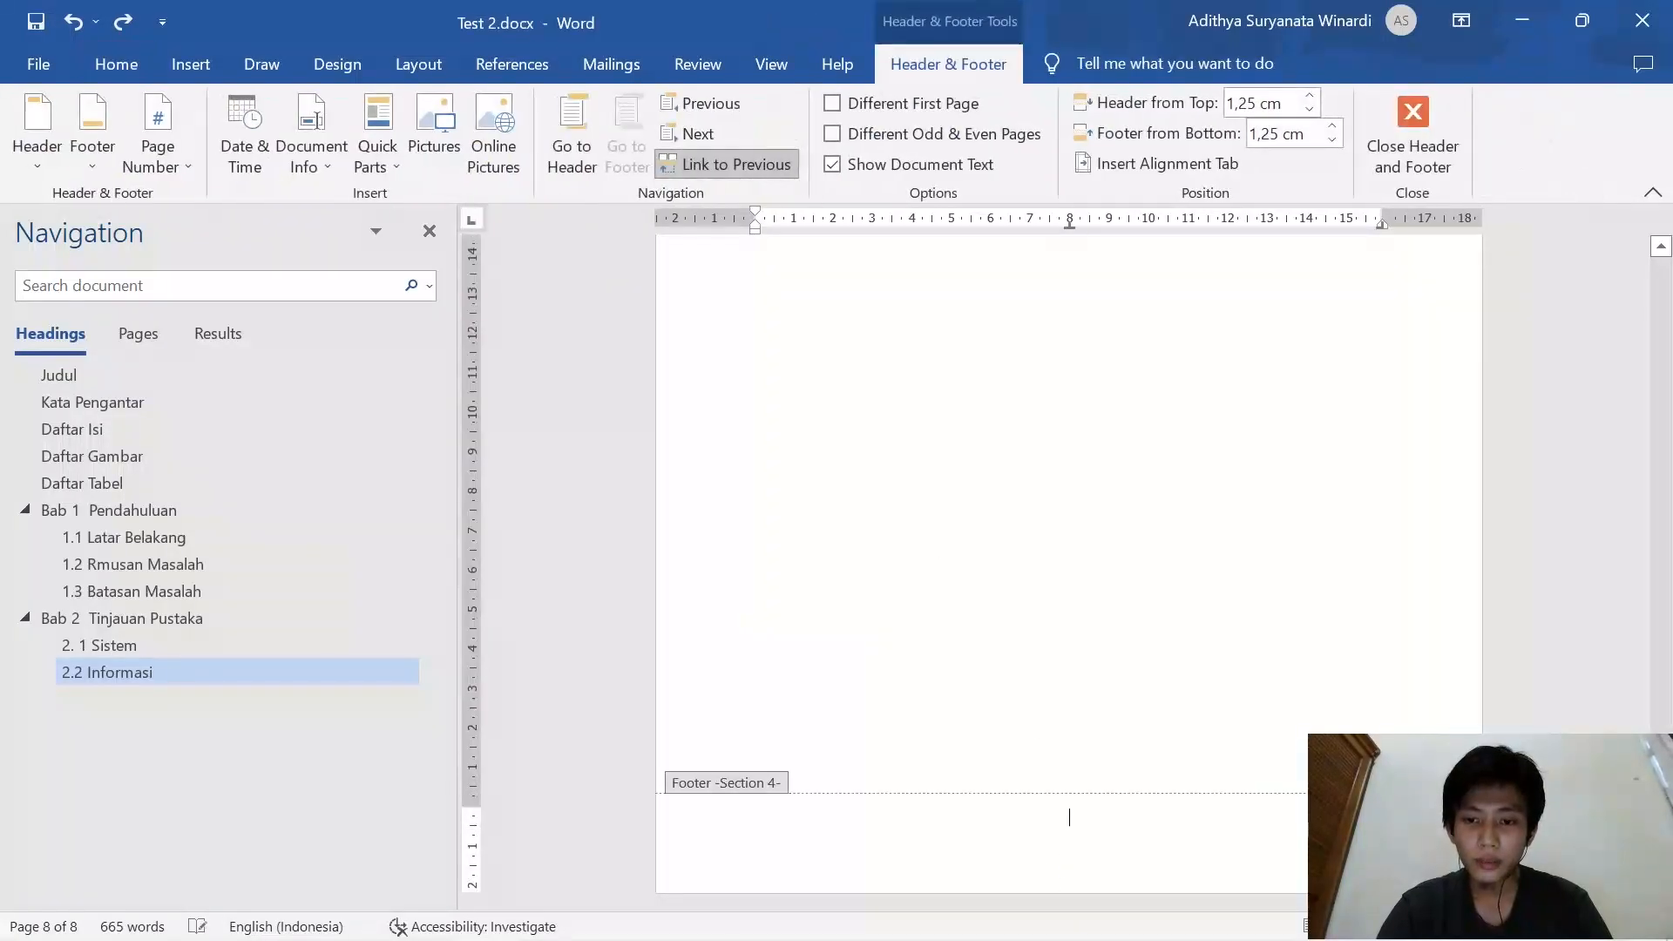
pyautogui.click(182, 132)
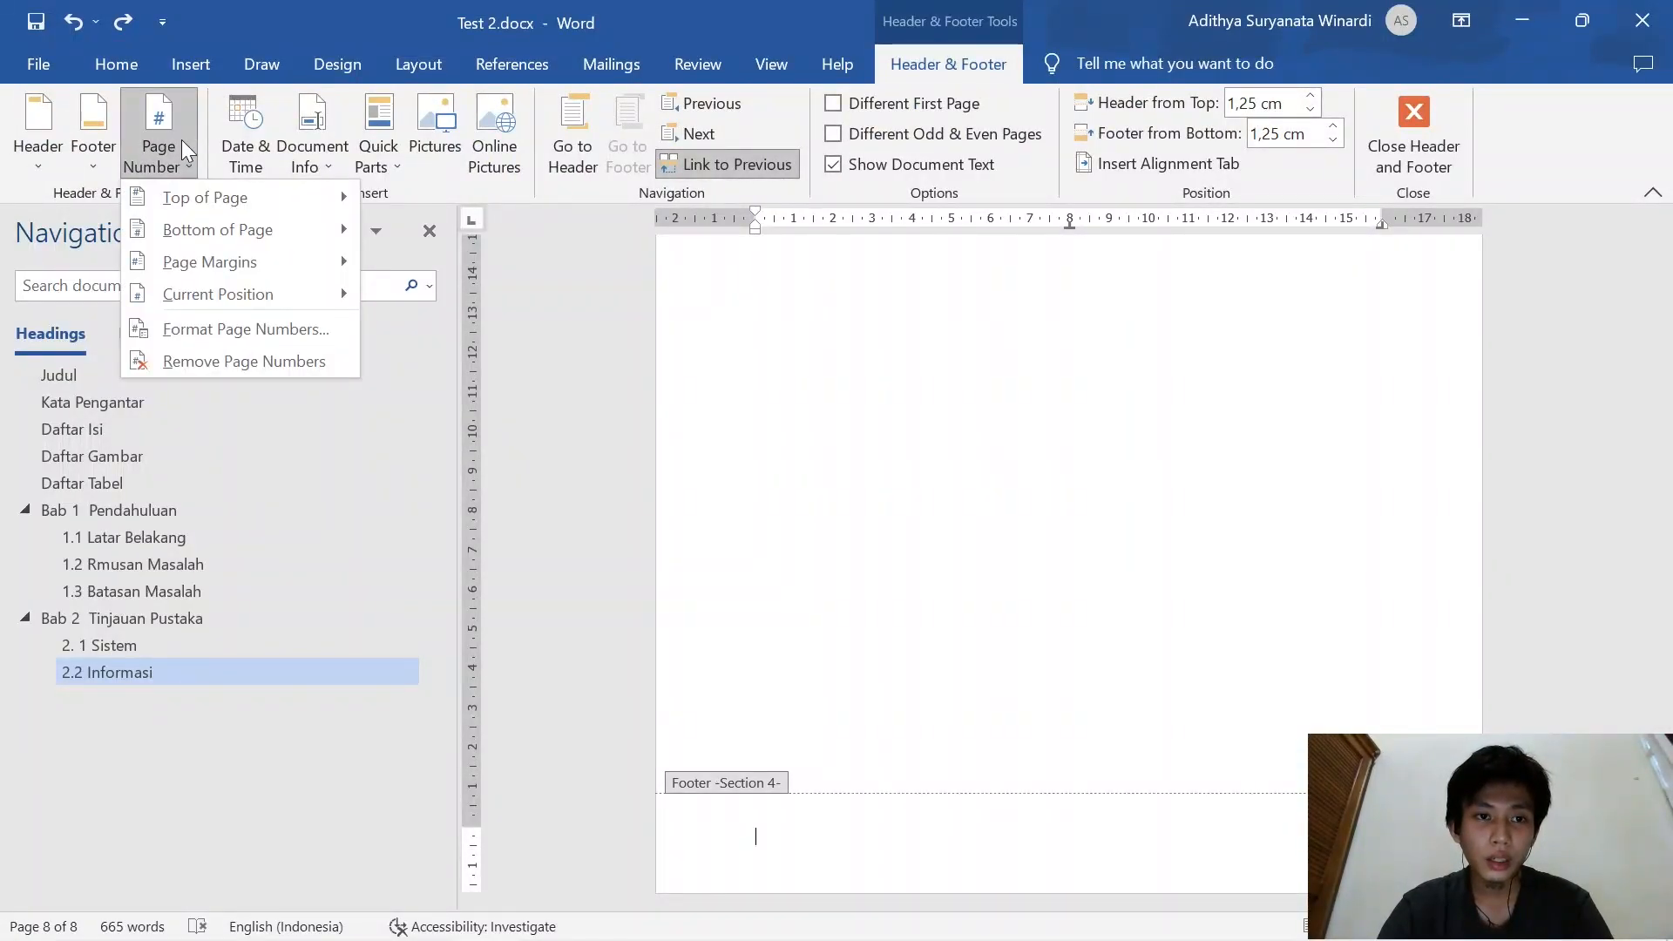
pyautogui.click(715, 165)
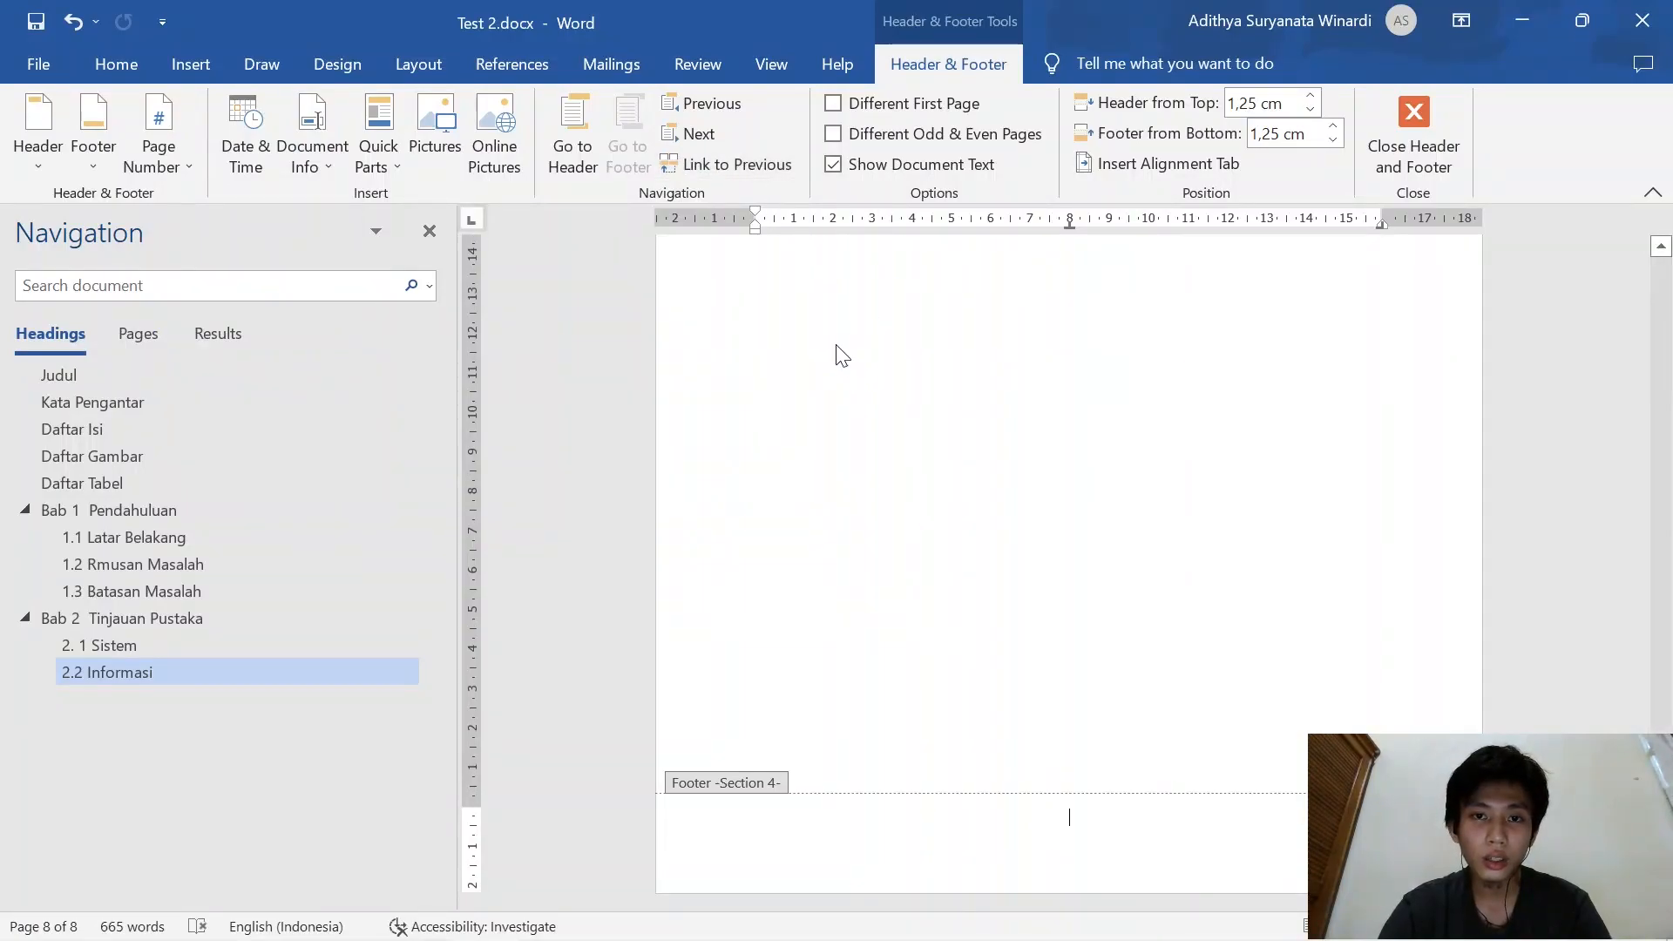
pyautogui.click(158, 141)
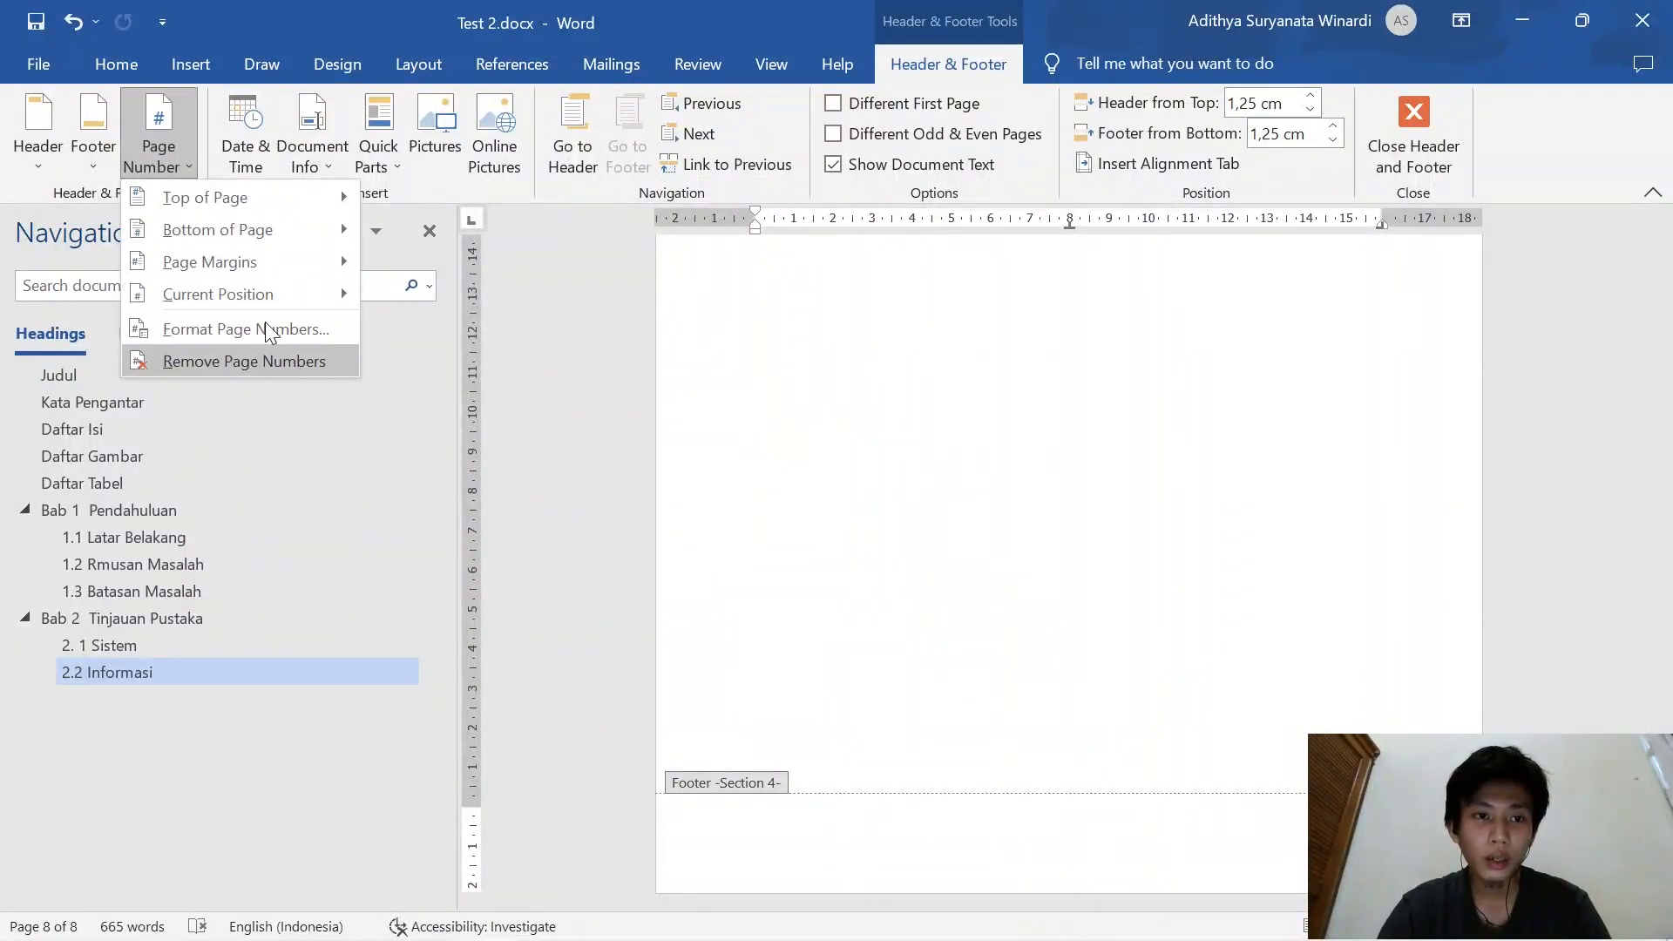
pyautogui.moveTo(254, 235)
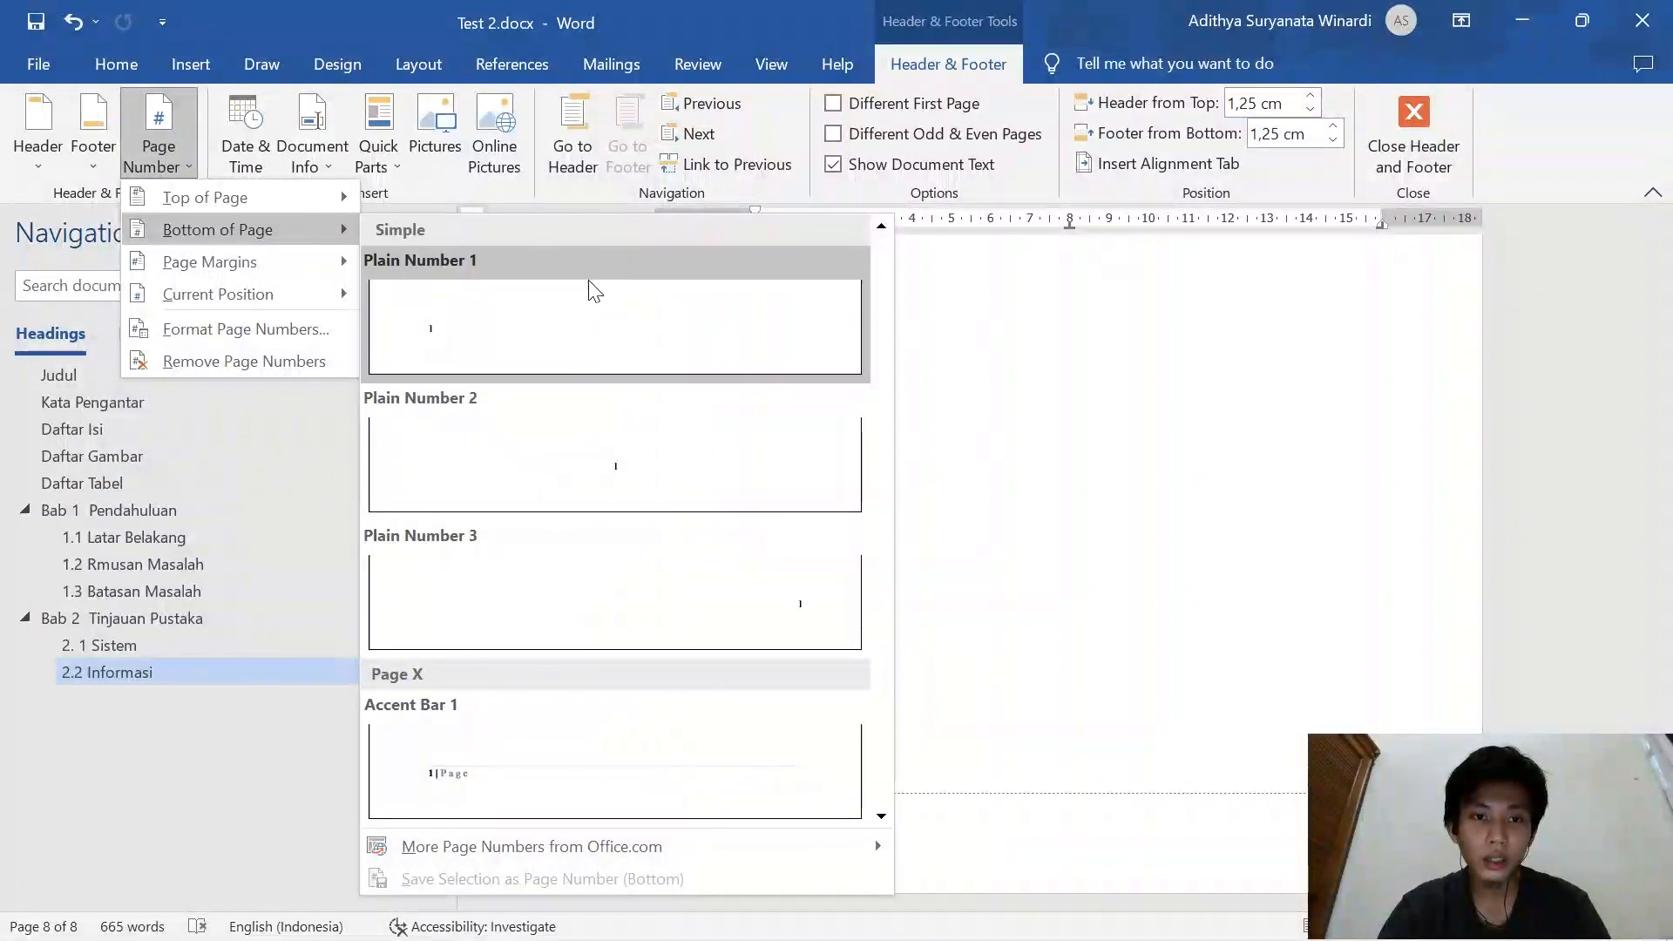
pyautogui.click(604, 471)
pyautogui.click(1393, 170)
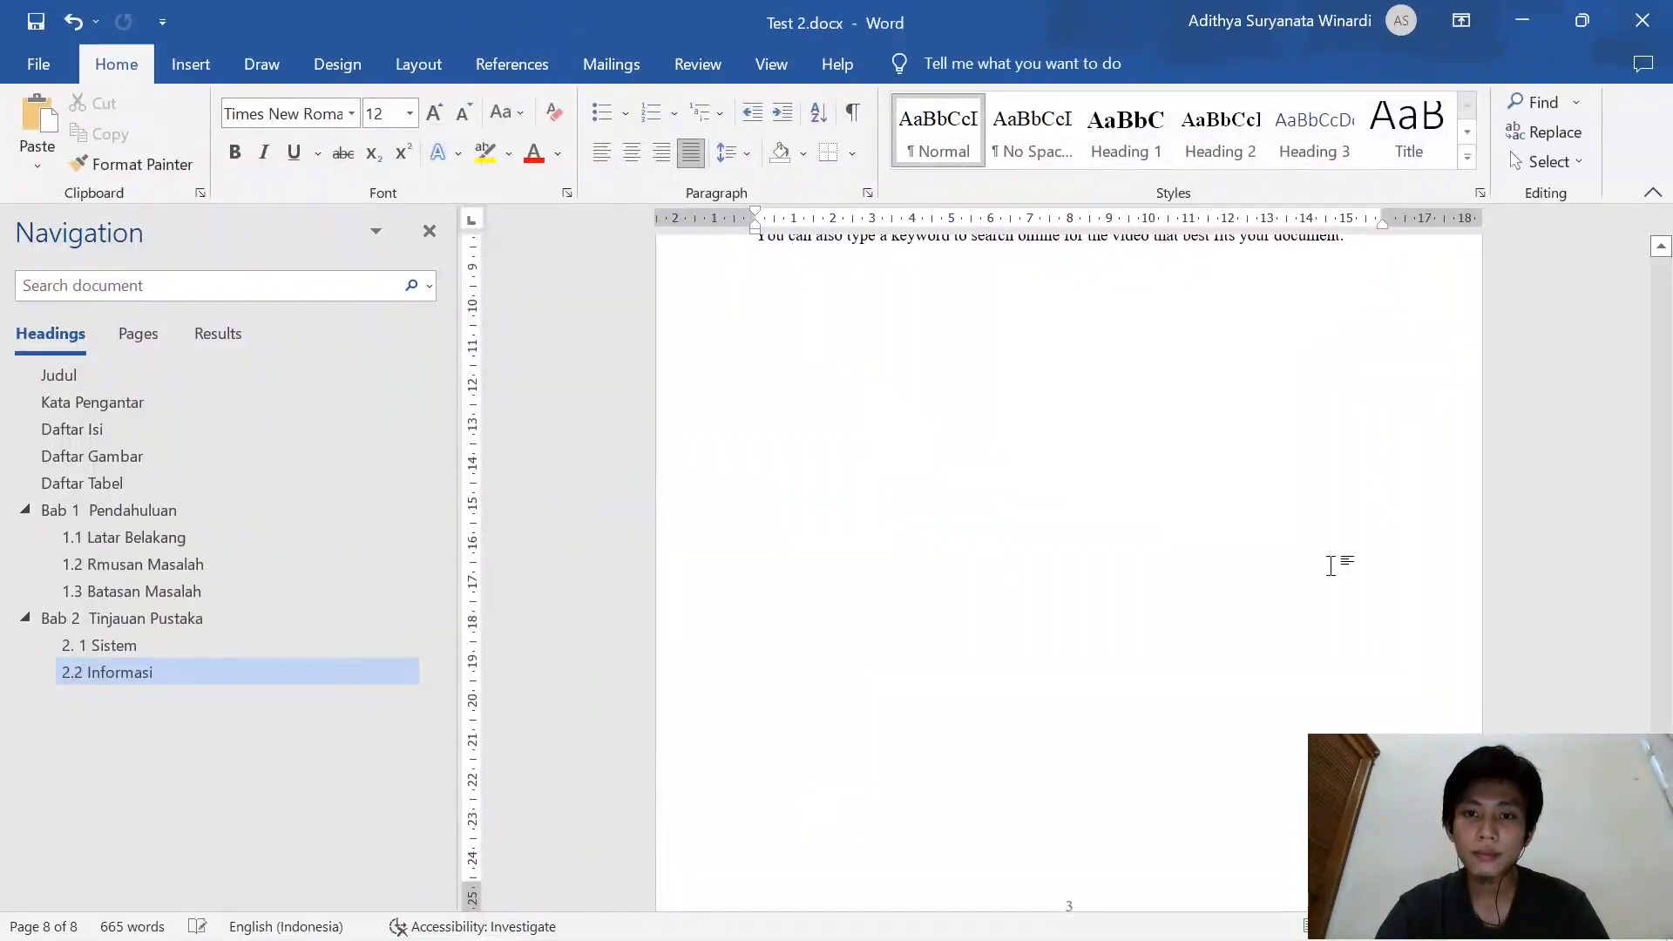
# Scroll back to the Bab 2 Tinjauan Pustaka page showing 2.1 Sistem and 2.2 Informasi
pyautogui.scroll(10, 1331, 557)
pyautogui.scroll(3, 1331, 595)
pyautogui.scroll(-15, 1331, 593)
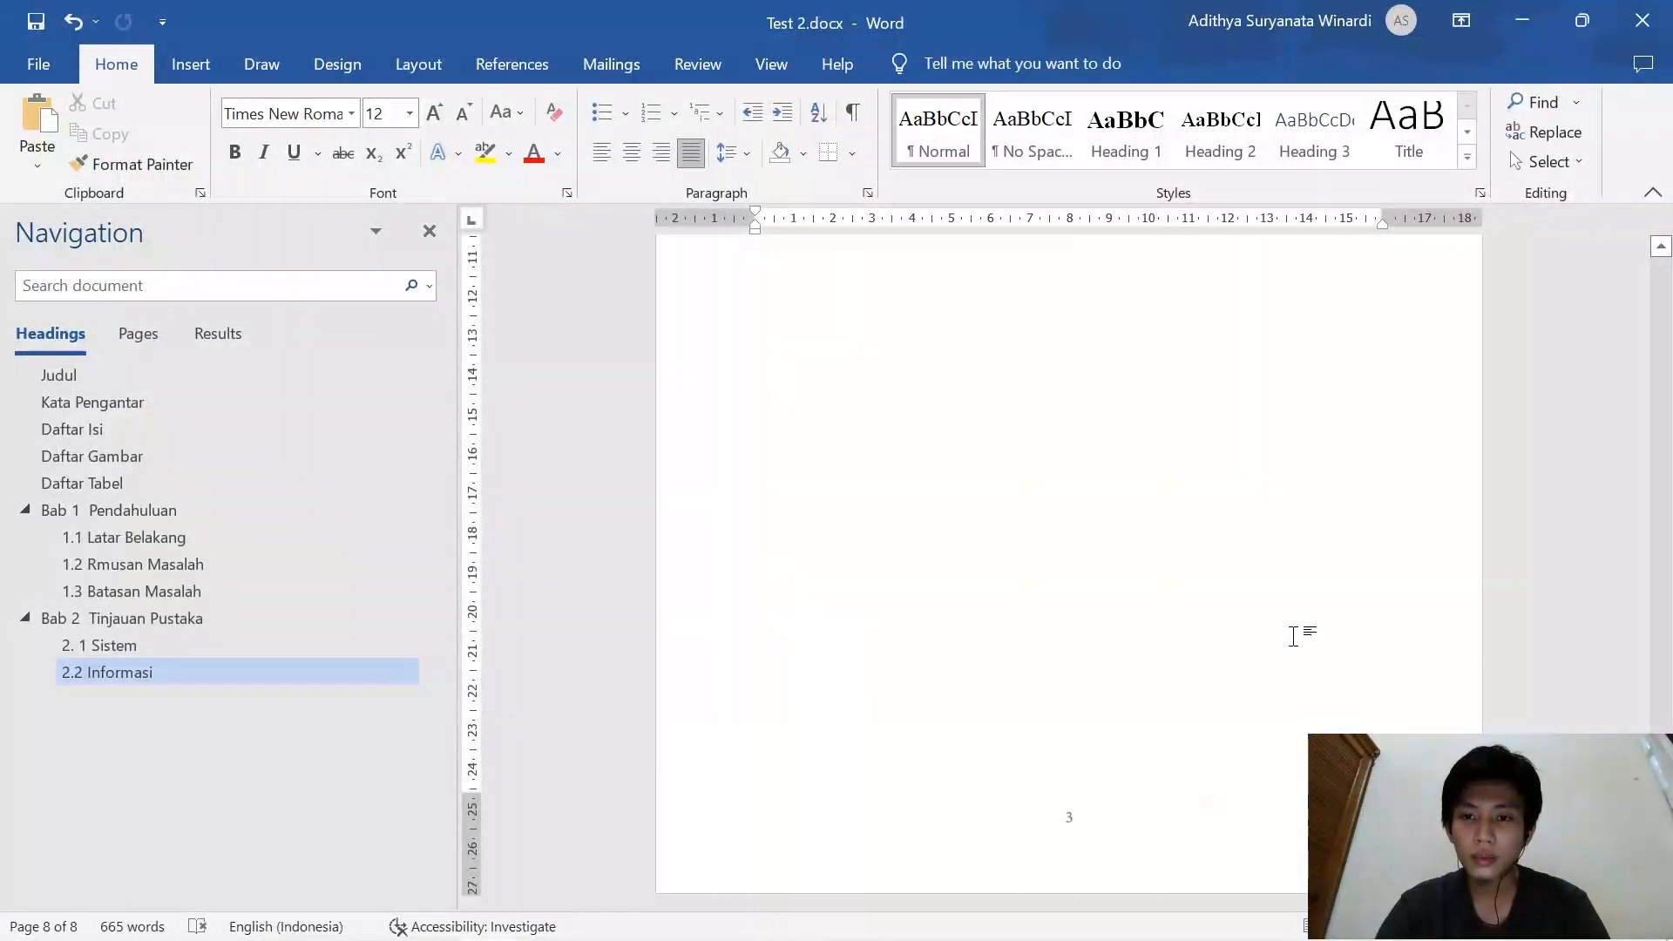
pyautogui.scroll(8, 1293, 628)
pyautogui.scroll(-1, 1292, 602)
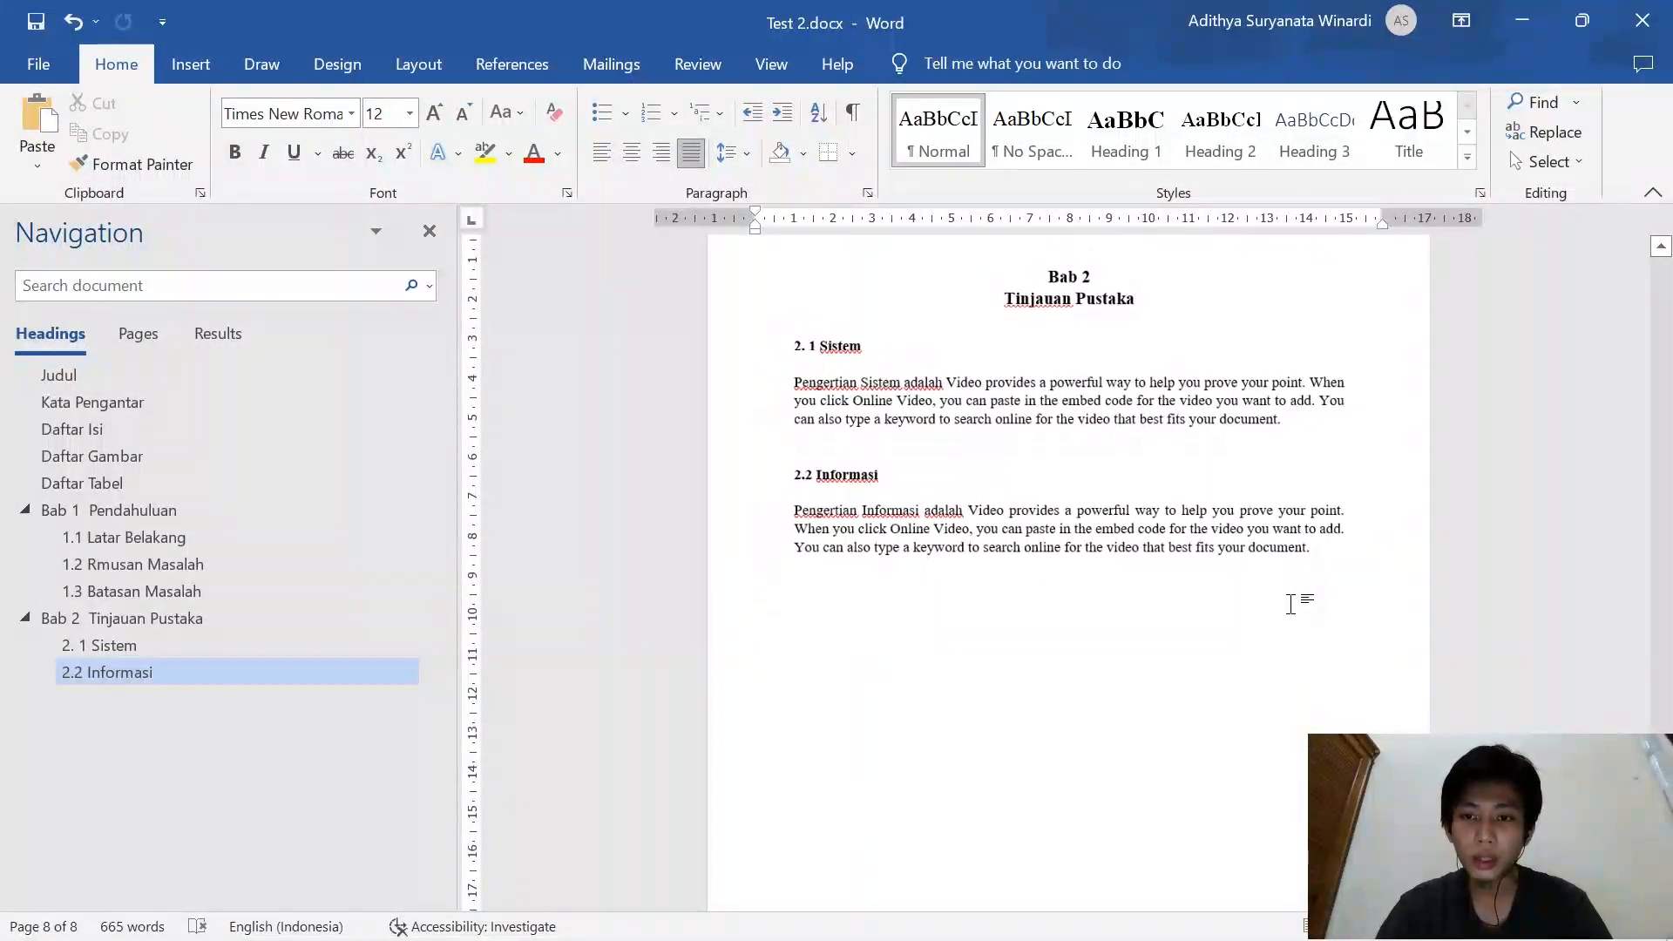
pyautogui.scroll(12, 1290, 604)
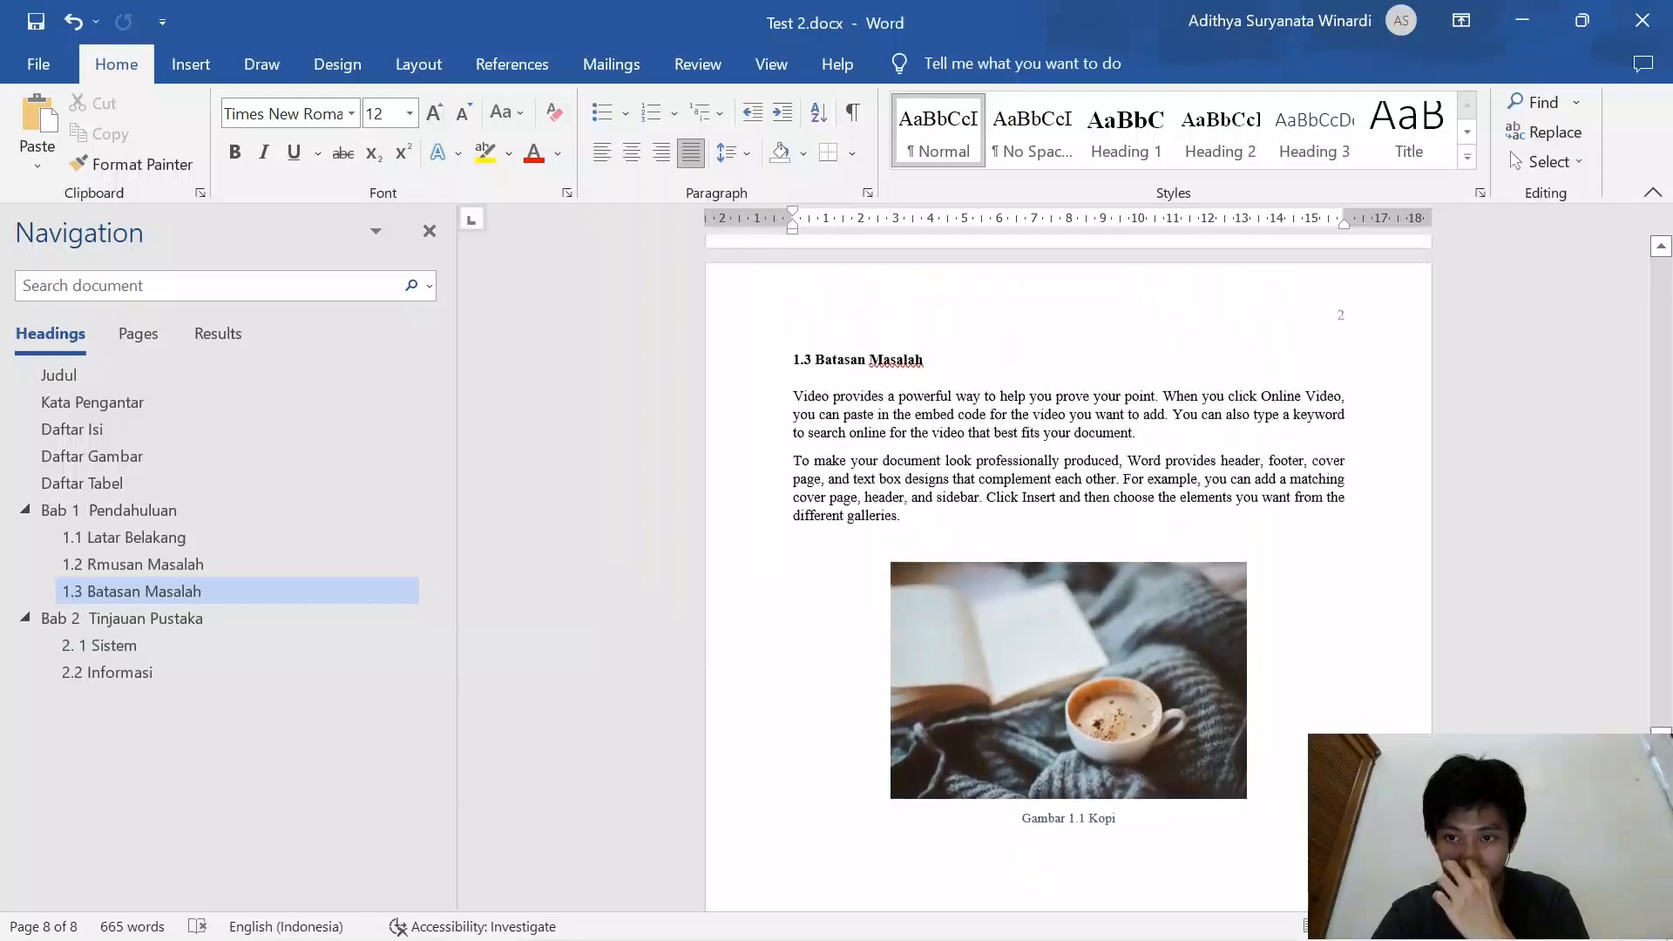
pyautogui.scroll(-12, 1068, 522)
pyautogui.scroll(-15, 971, 505)
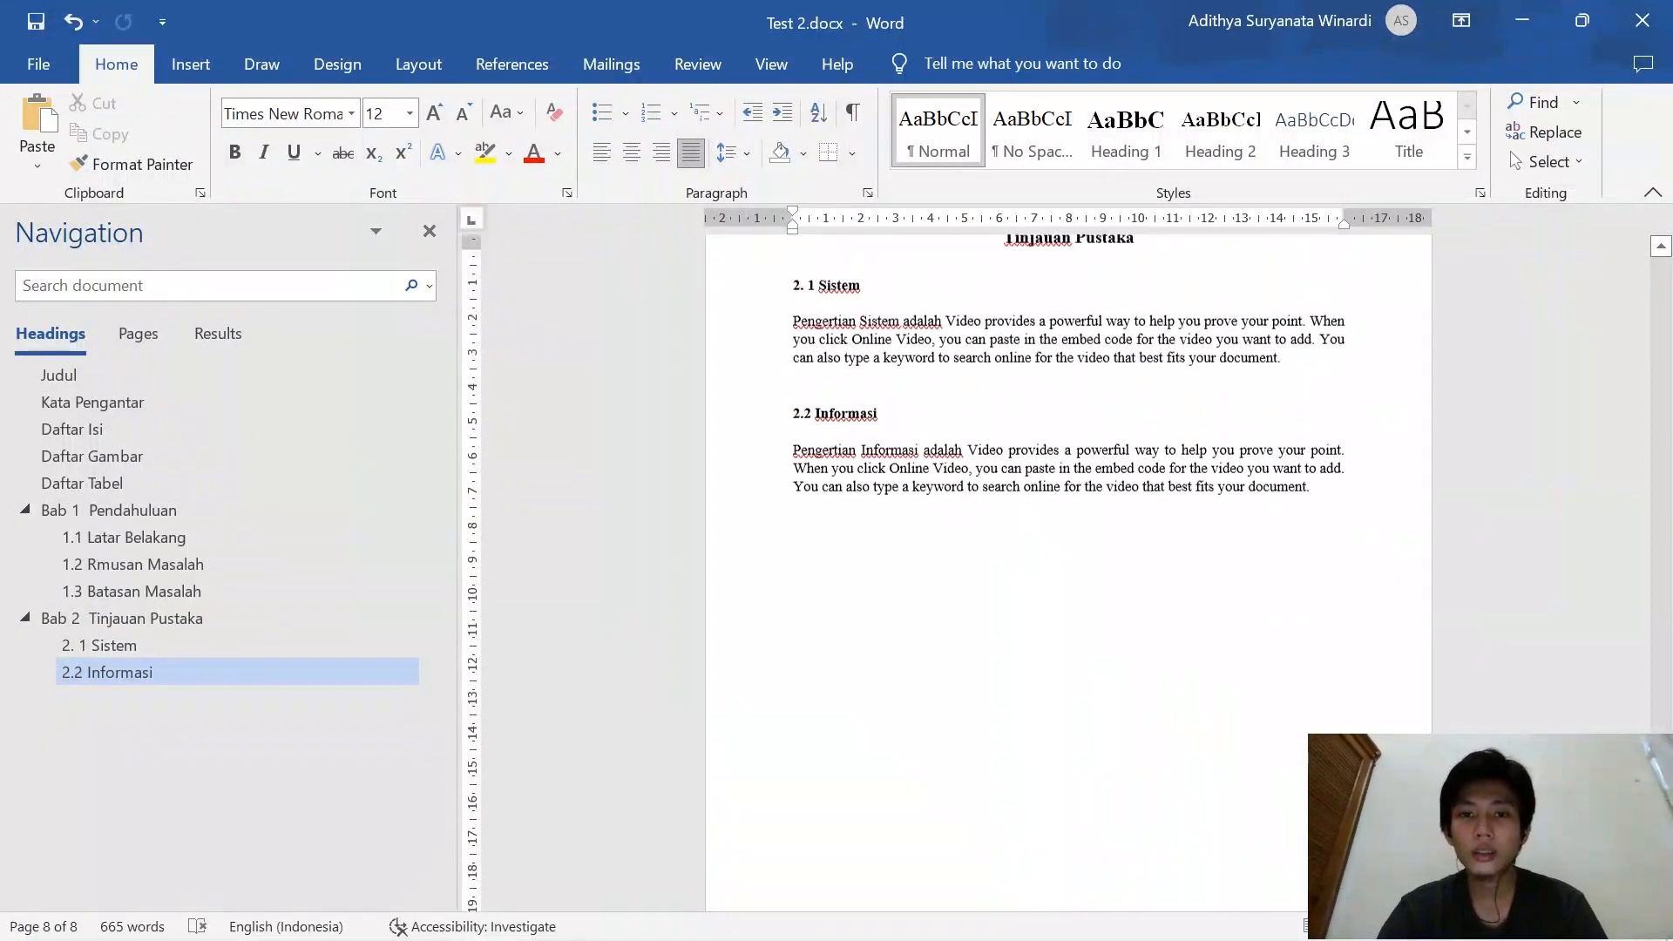
pyautogui.scroll(1, 1068, 523)
# Insert Sistem Informasi.jpg under the 2. 1 paragraph, resized to about 6.3 × 8.7 cm and centred
pyautogui.click(1282, 404)
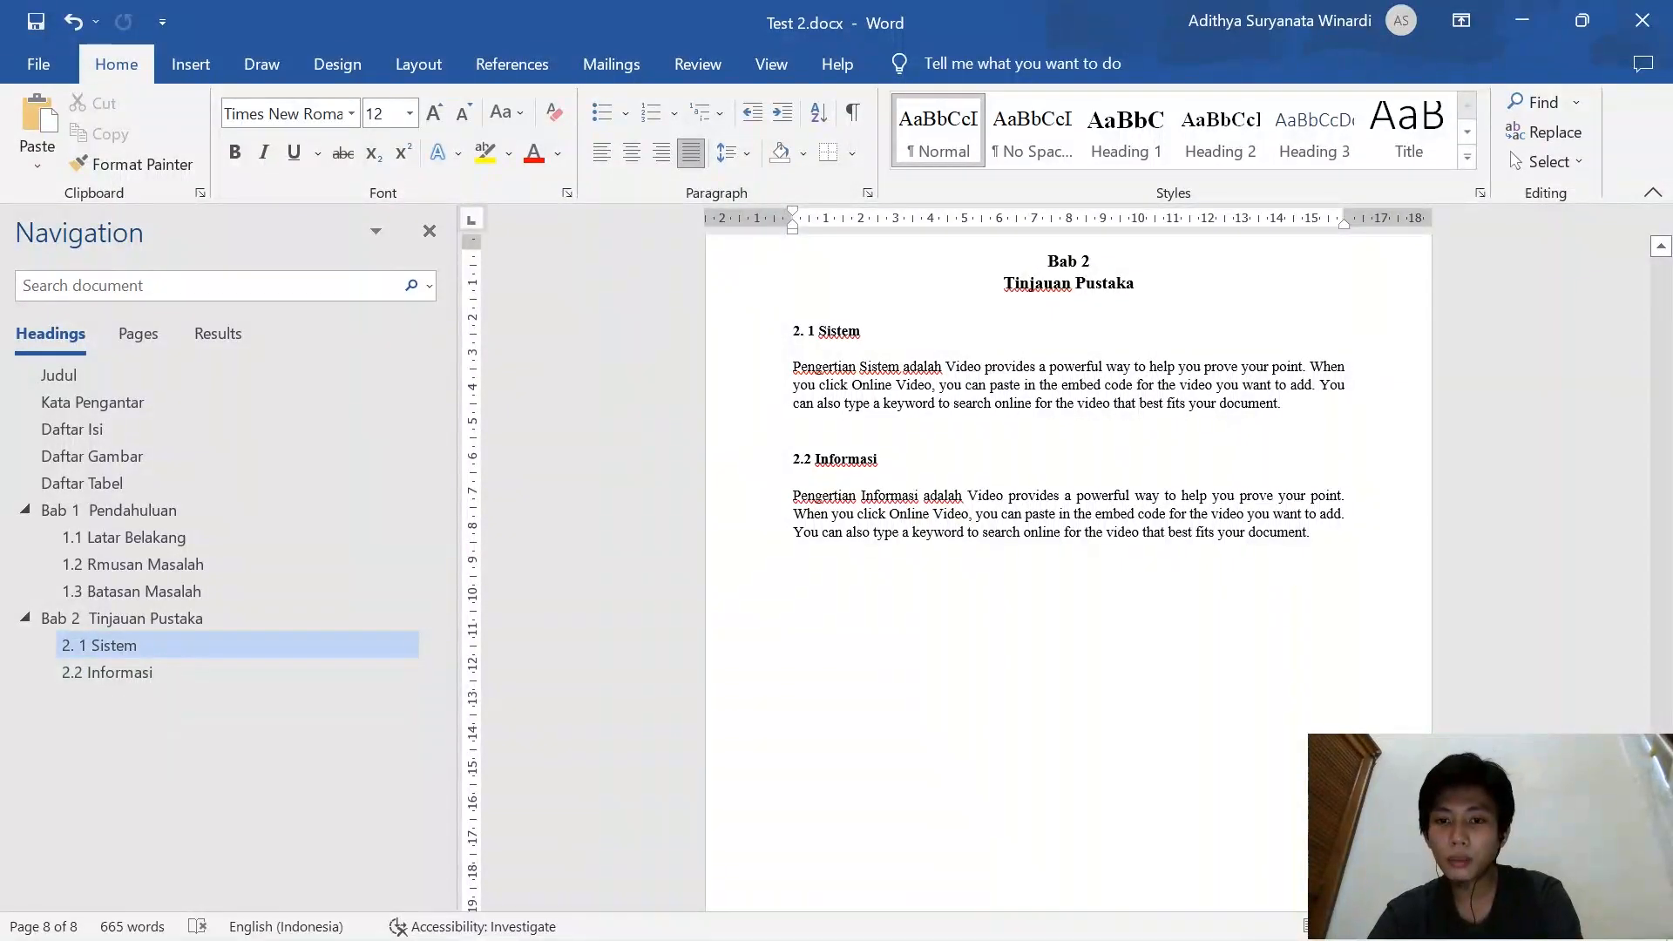
pyautogui.press('Return')
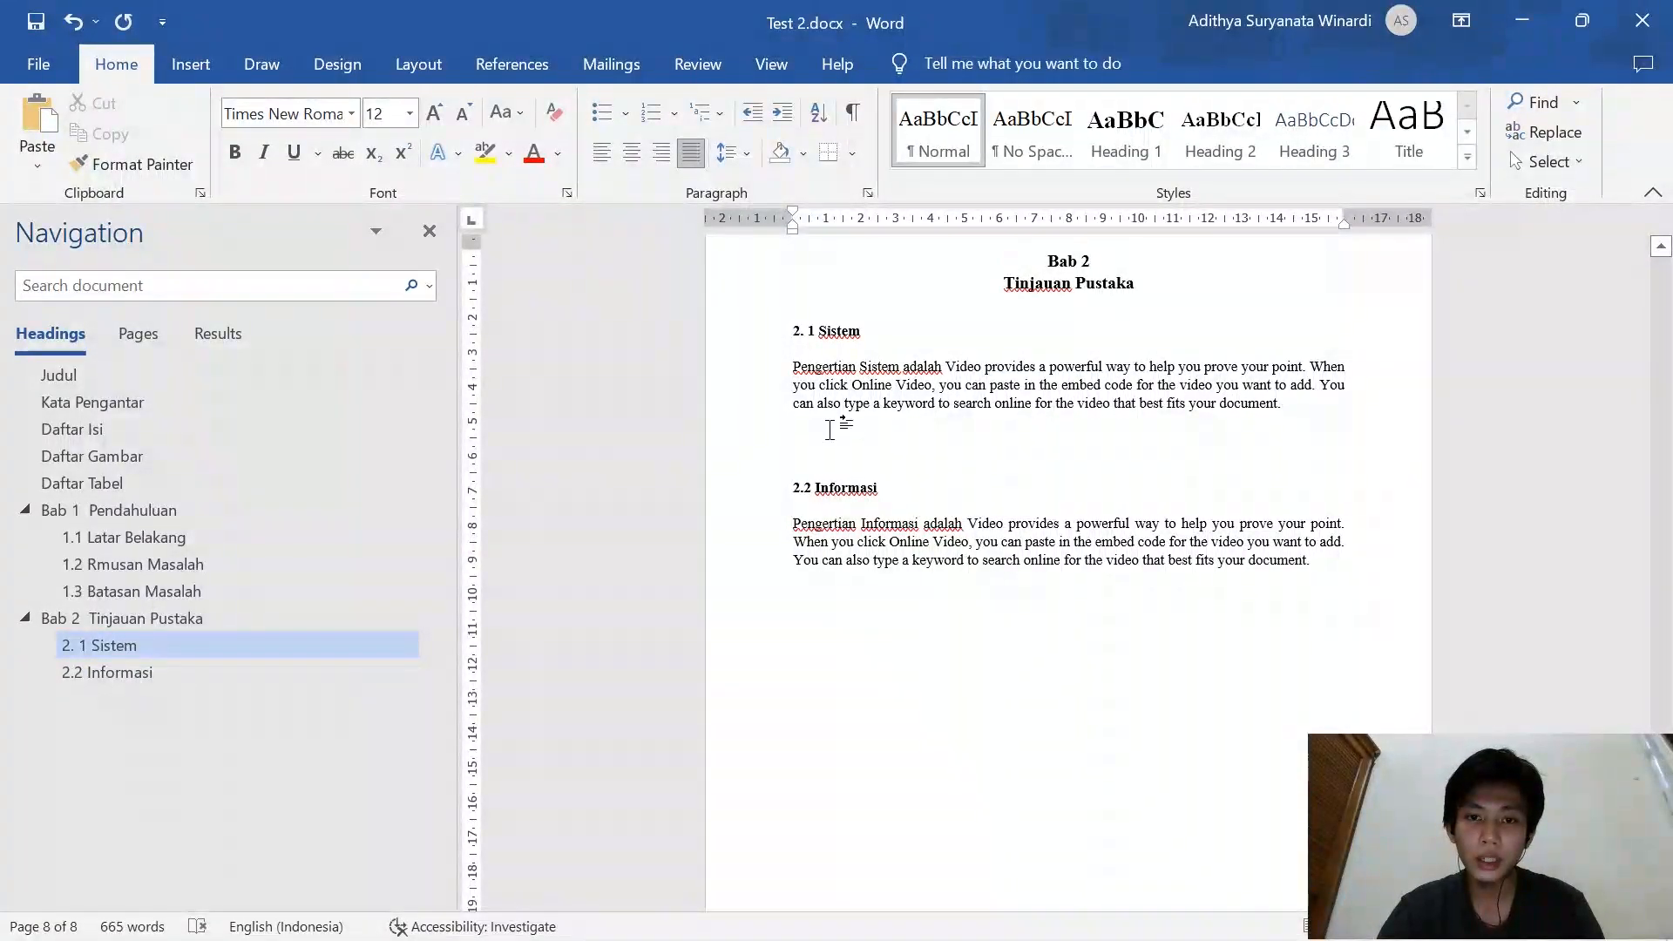
pyautogui.click(209, 54)
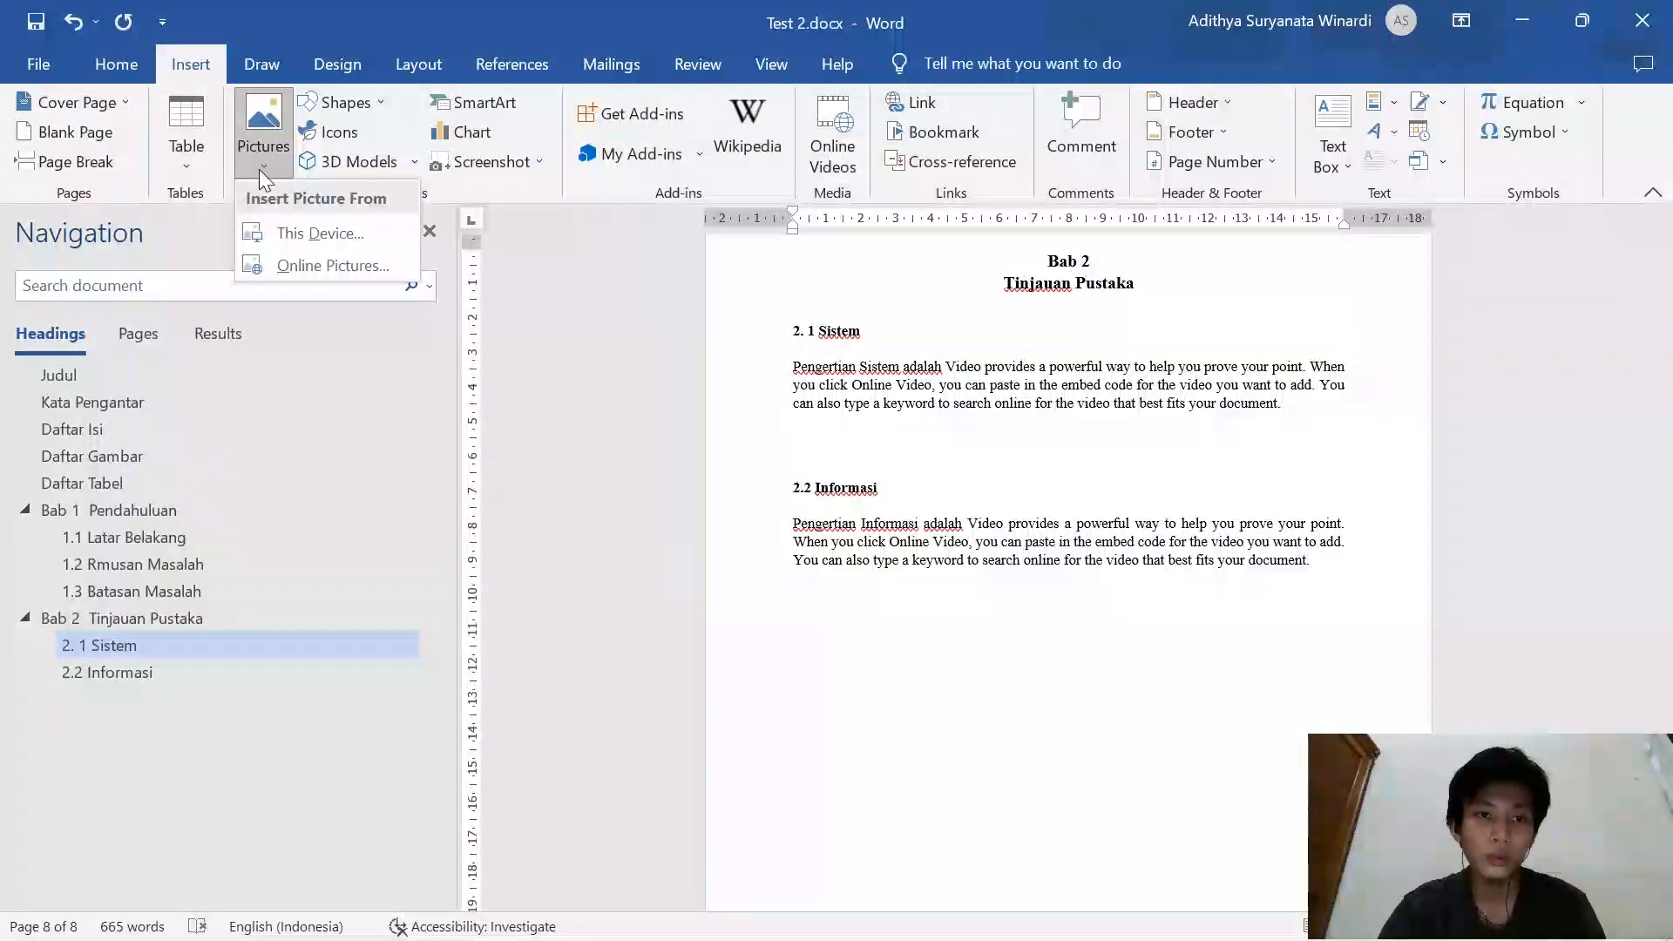
pyautogui.click(279, 228)
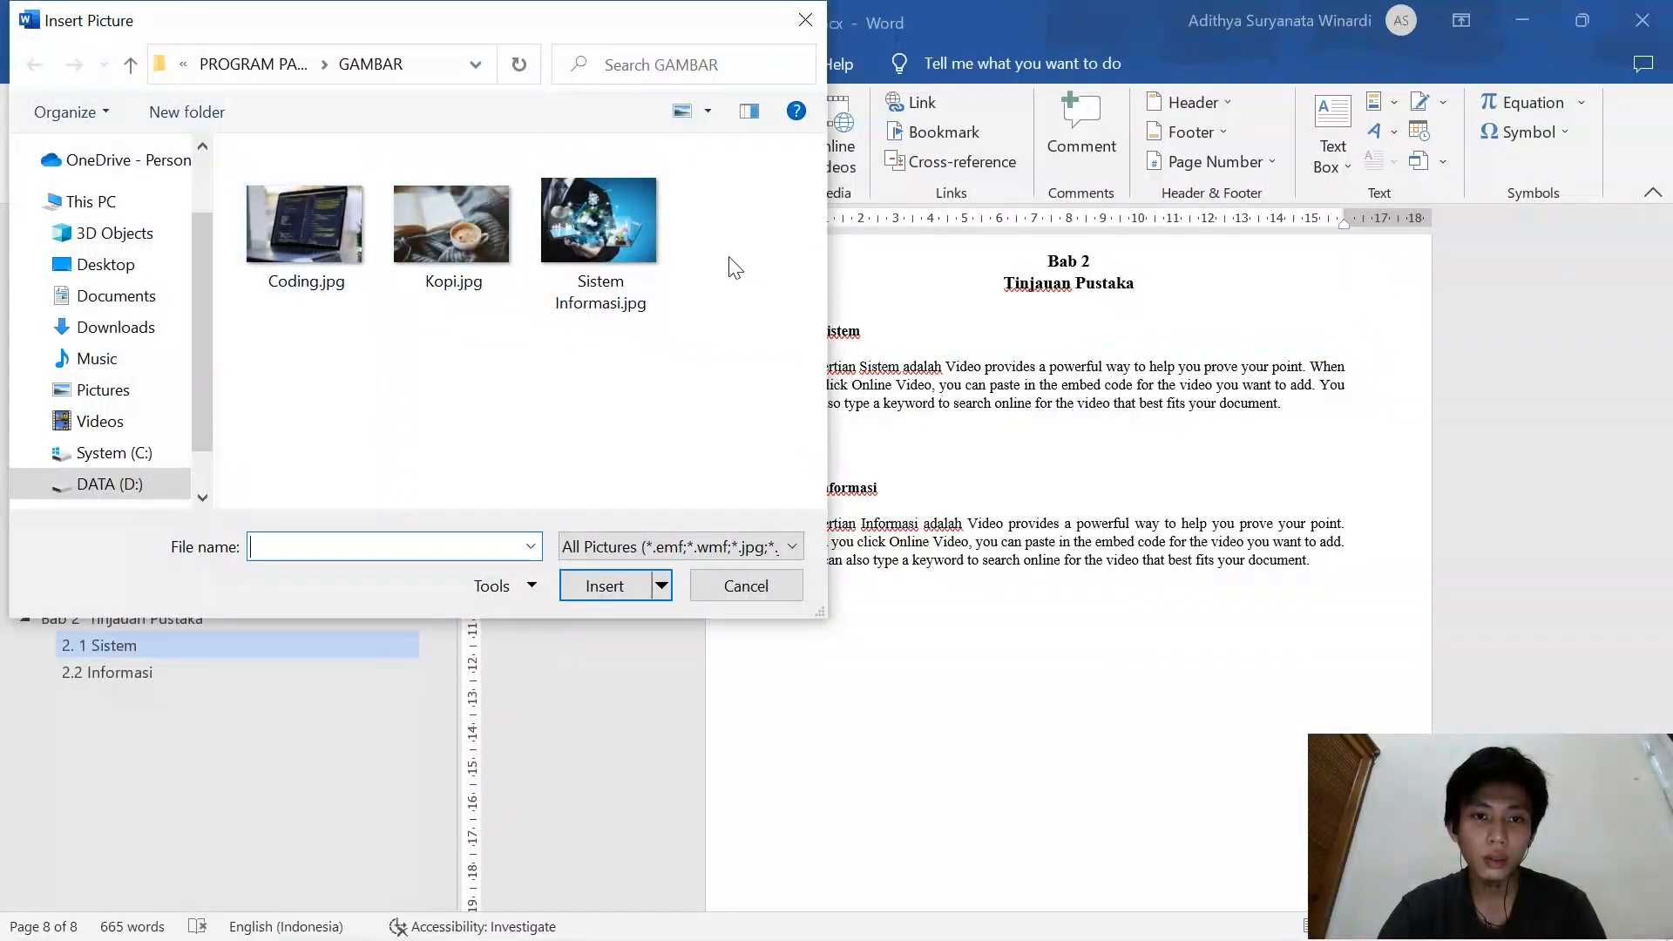
pyautogui.click(601, 244)
pyautogui.click(605, 586)
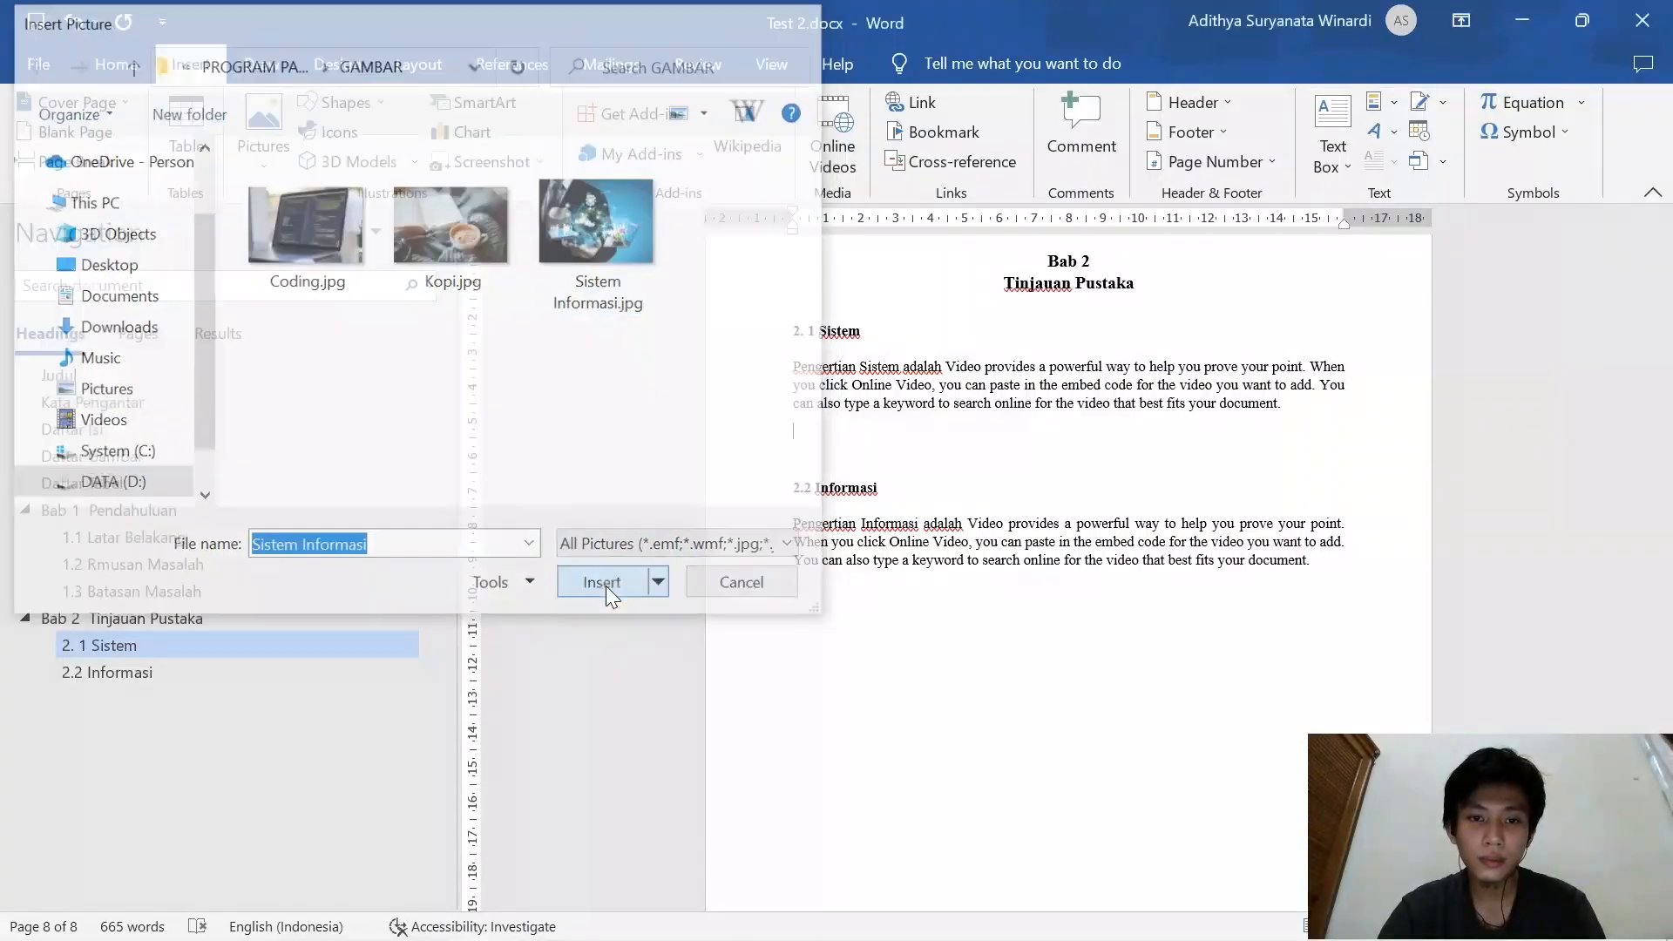
pyautogui.moveTo(1347, 424); pyautogui.dragTo(1100, 521)
pyautogui.click(116, 65)
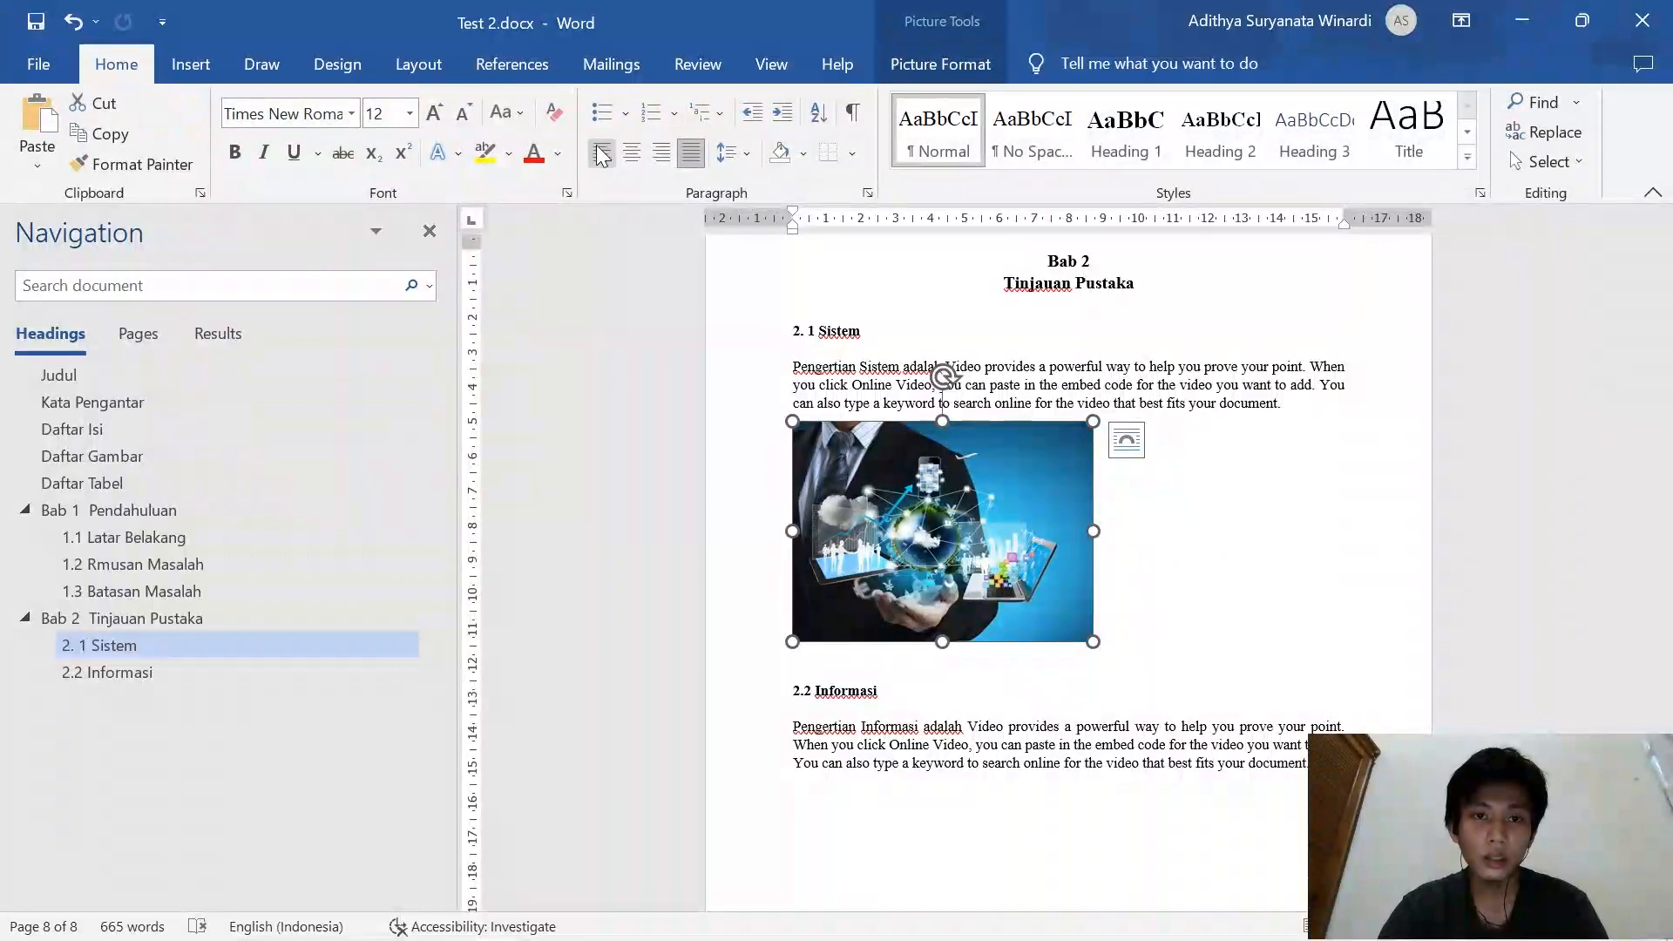
pyautogui.click(632, 153)
pyautogui.click(1283, 403)
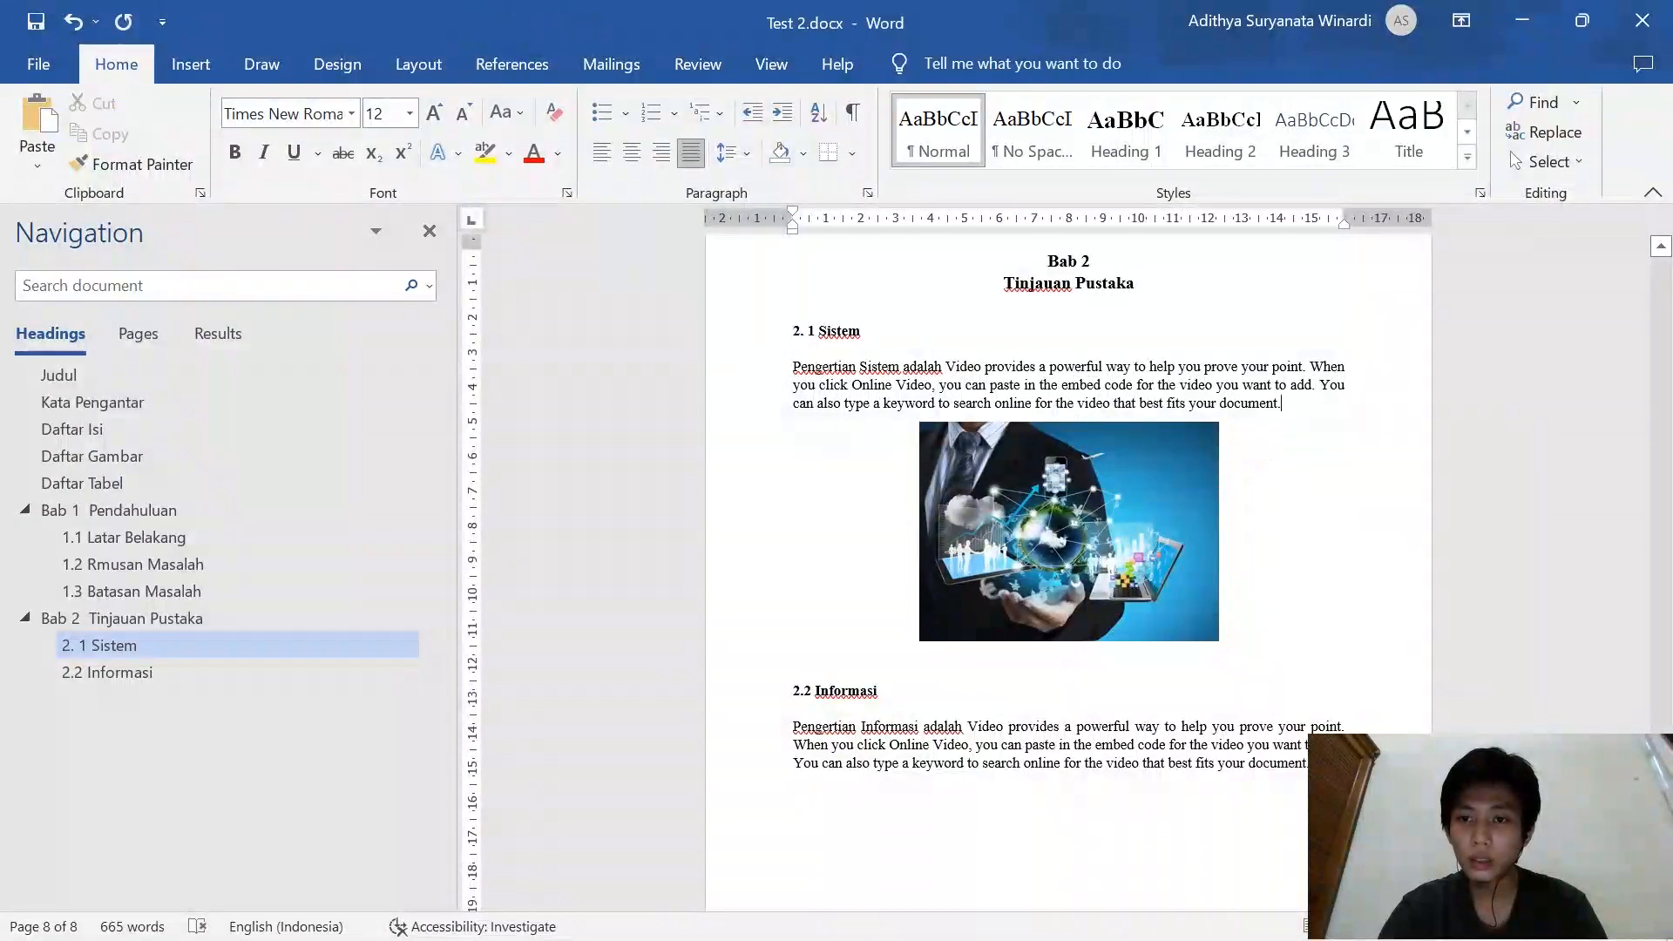
pyautogui.click(1225, 643)
pyautogui.press('Return')
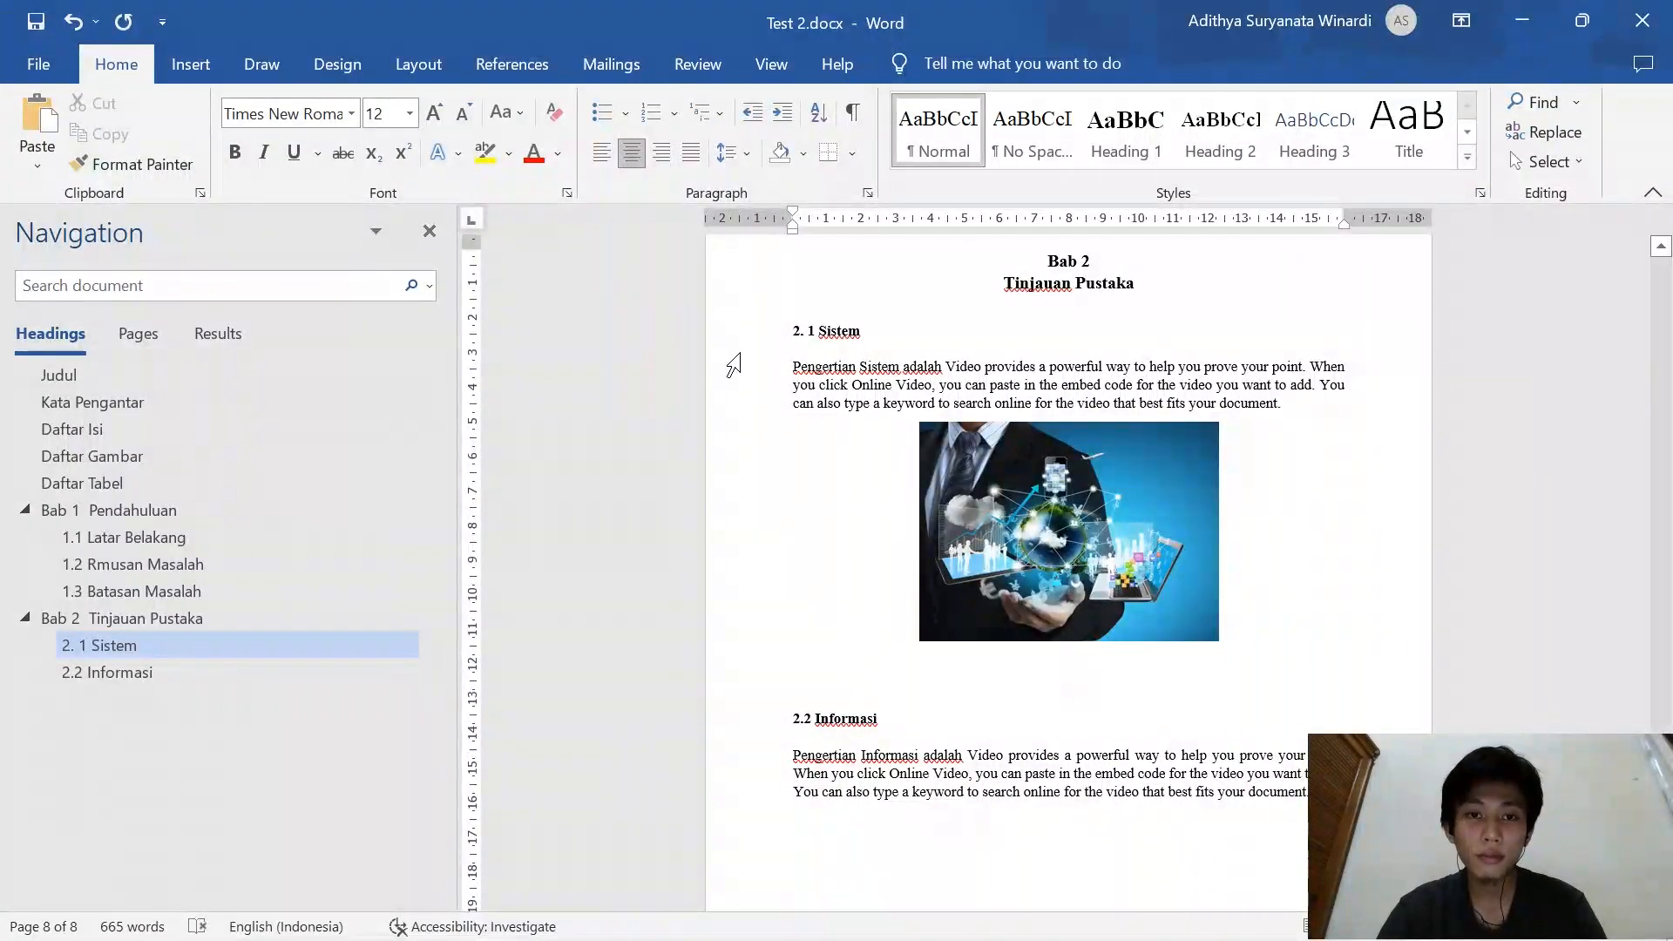
# Caption the picture 'Gambar 2.1 Sistem Informasi' using a new 'Gambar 2.' caption label
pyautogui.click(539, 62)
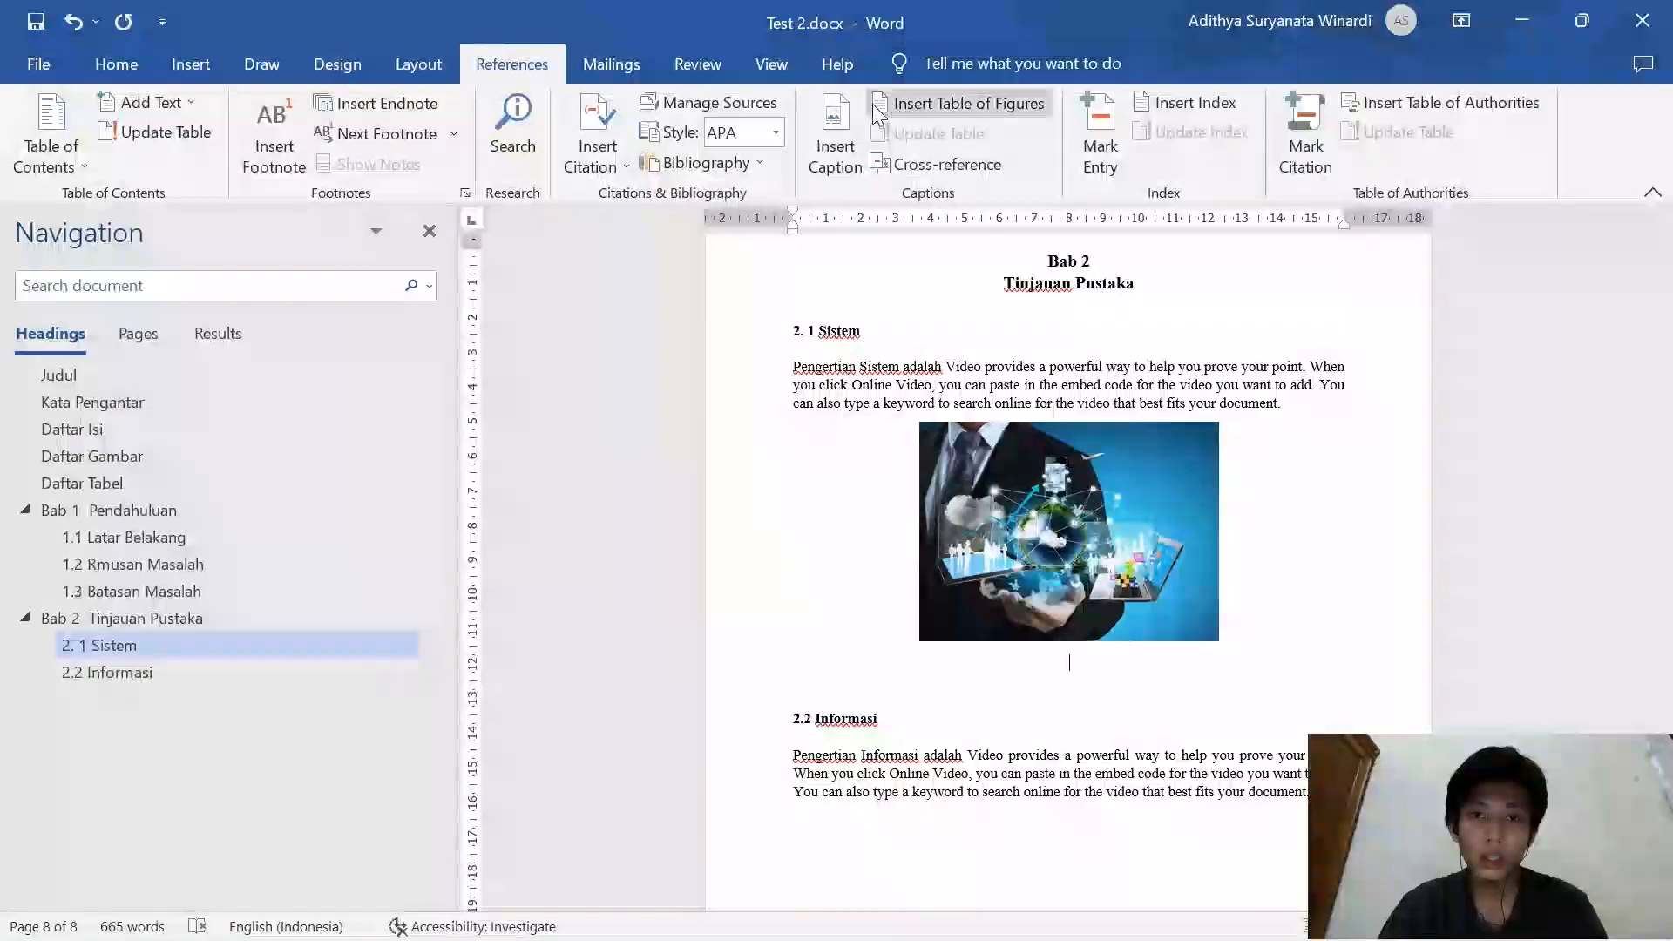
pyautogui.click(823, 158)
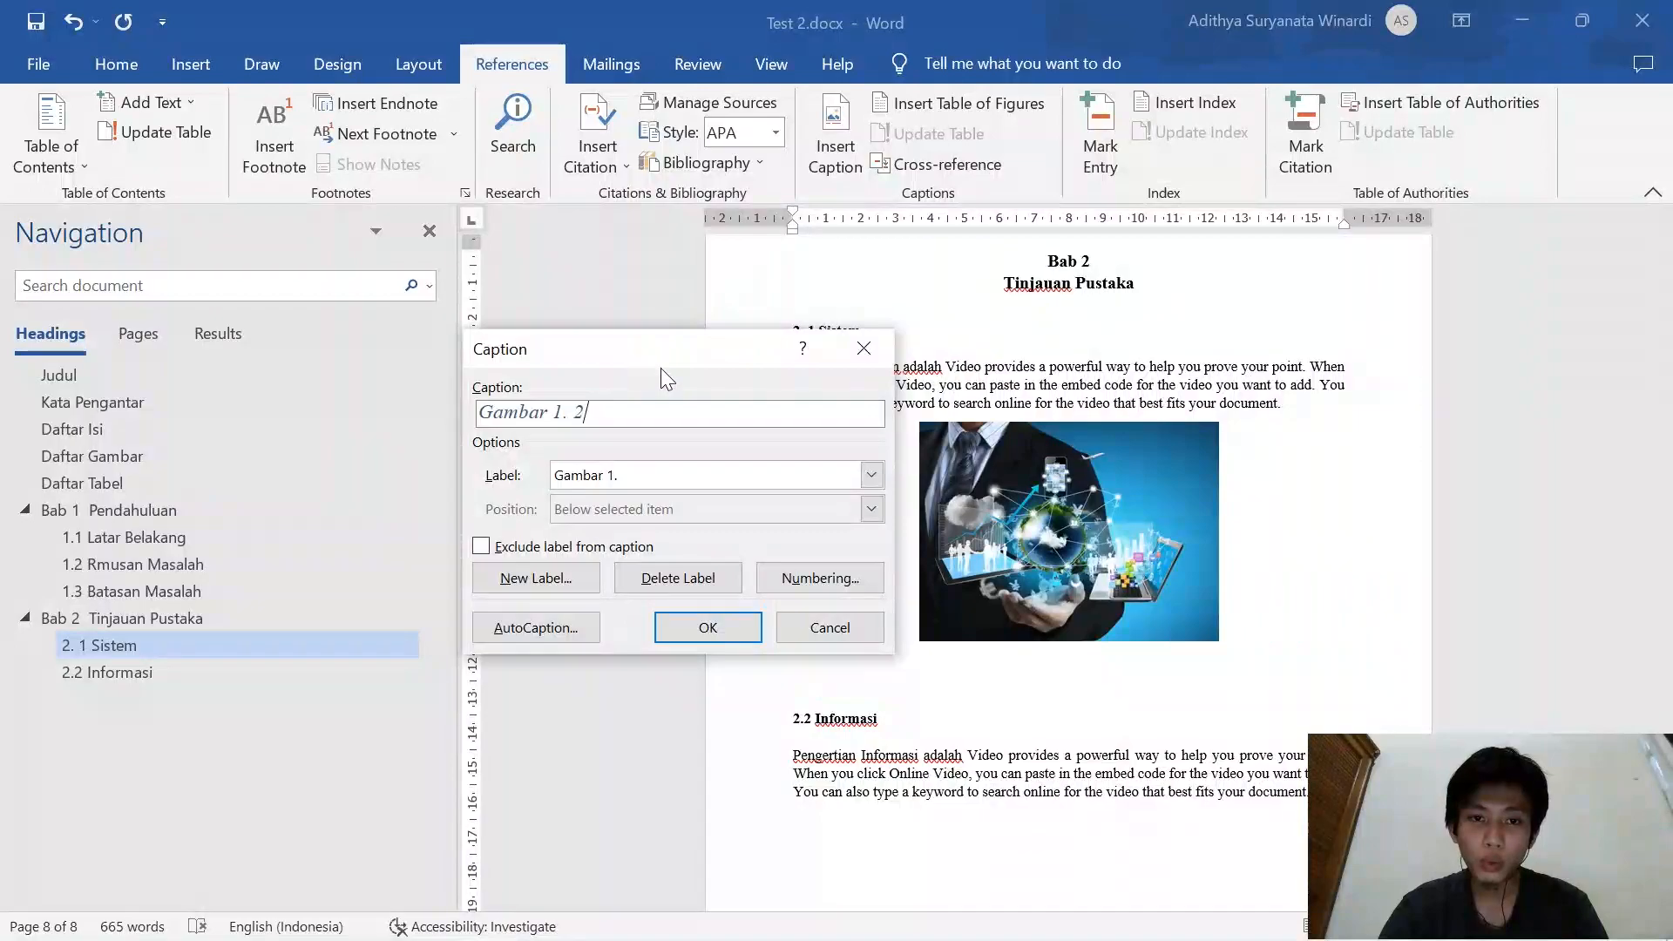
pyautogui.moveTo(583, 375); pyautogui.dragTo(635, 383)
pyautogui.click(589, 585)
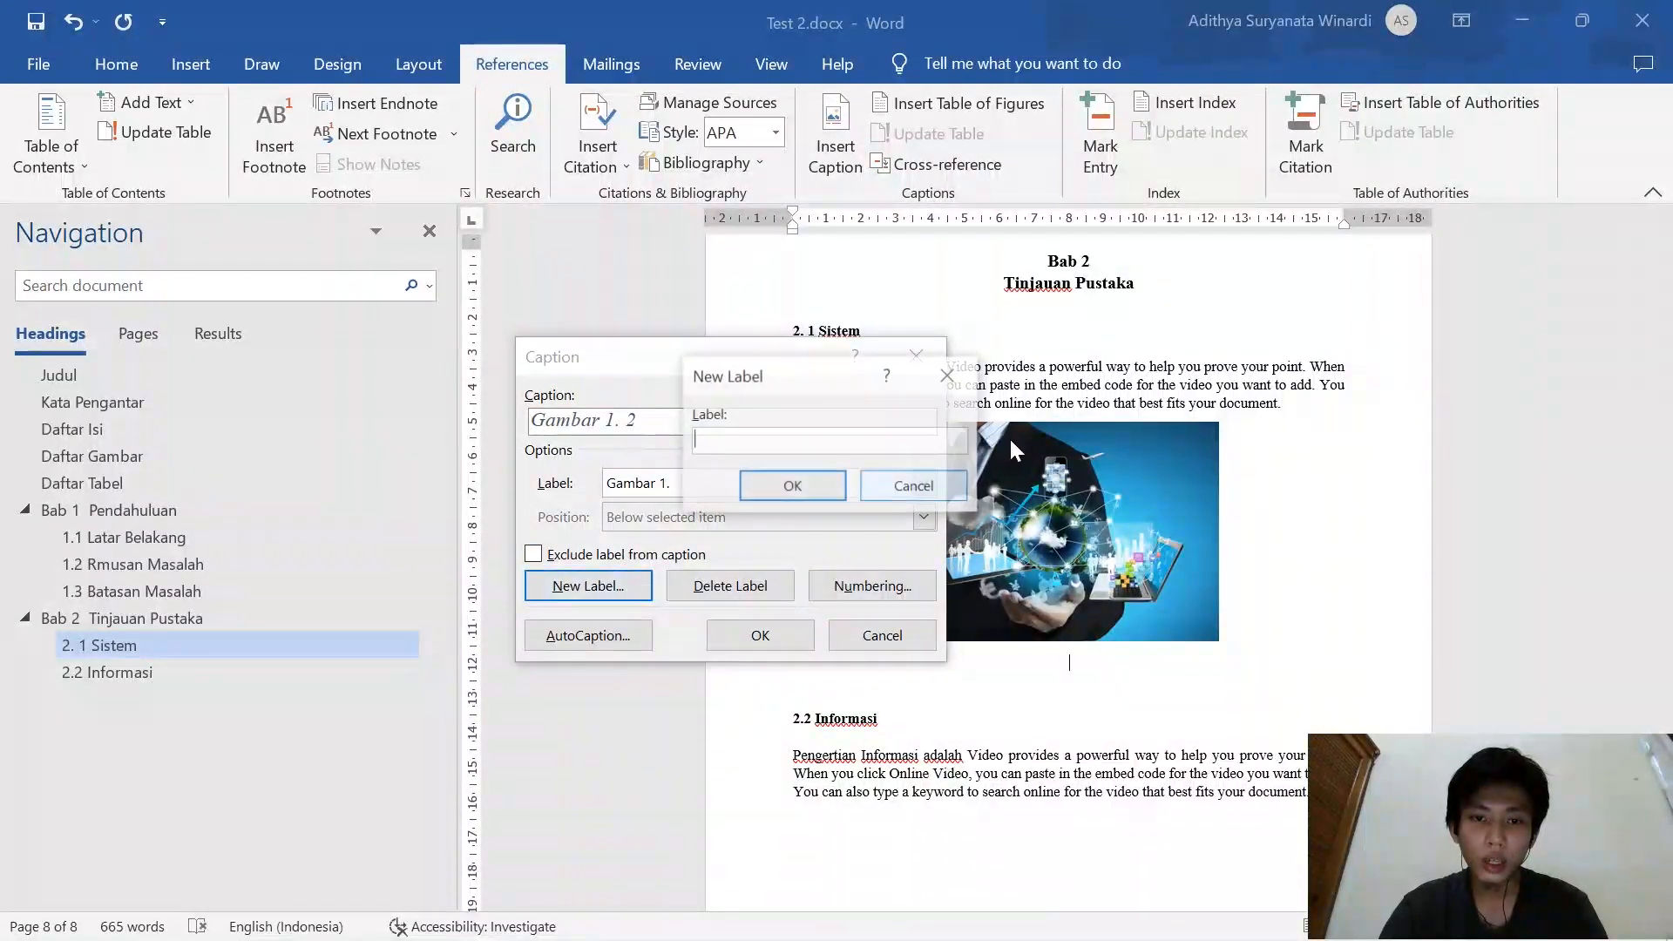
pyautogui.write('Gambar 2')
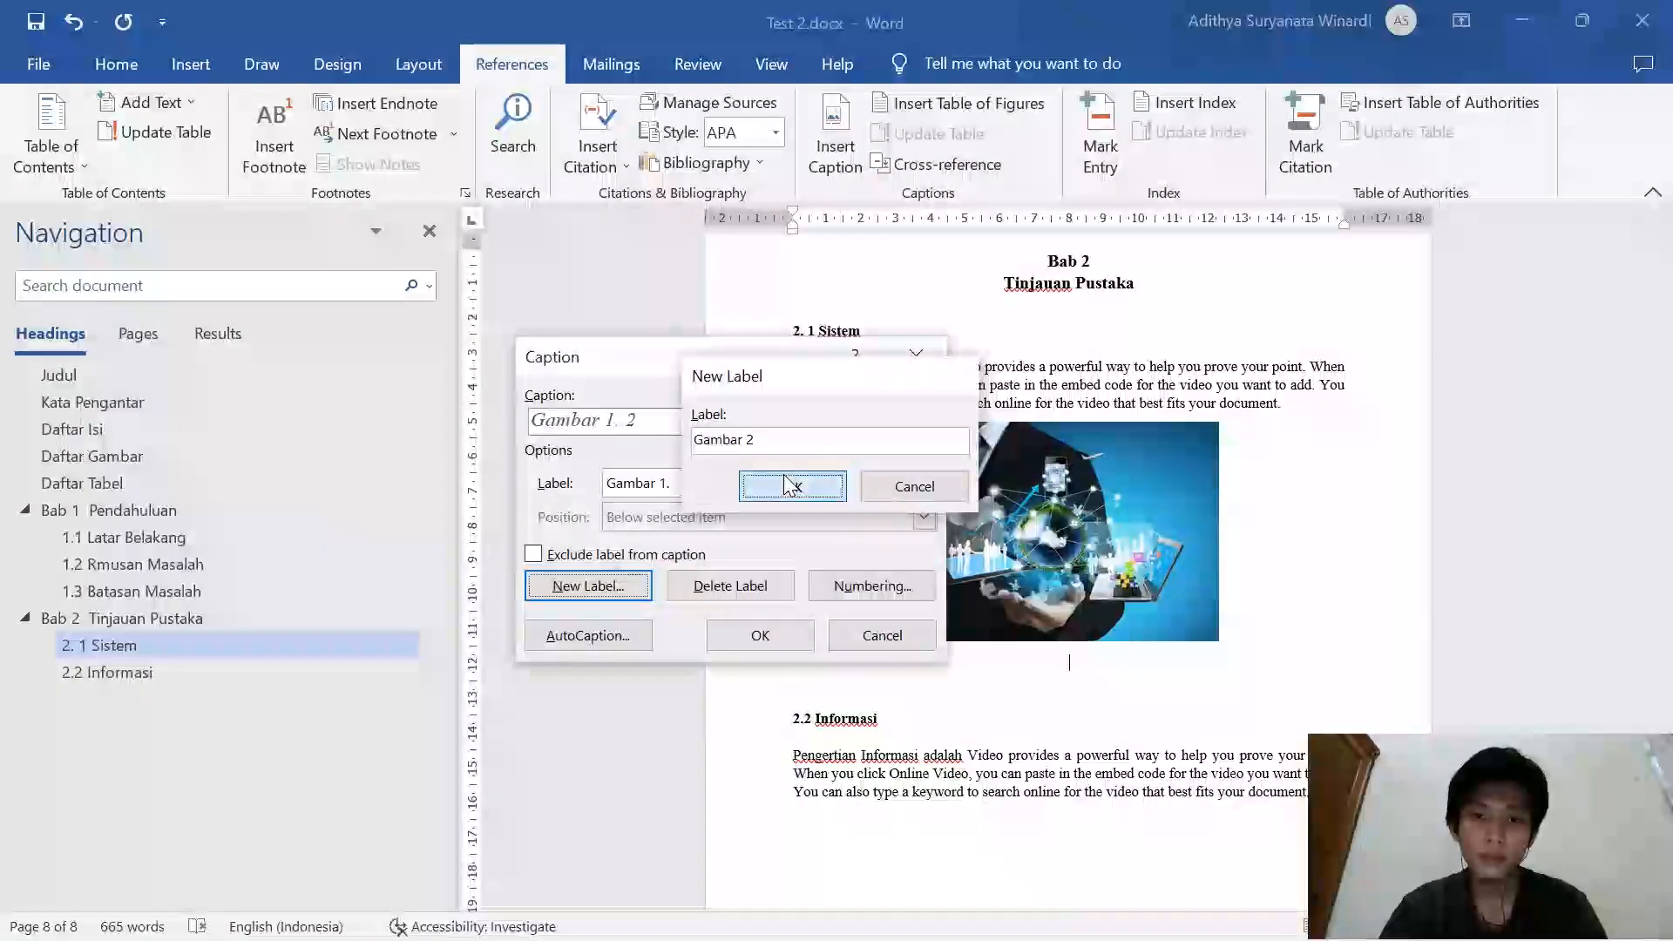
pyautogui.click(793, 485)
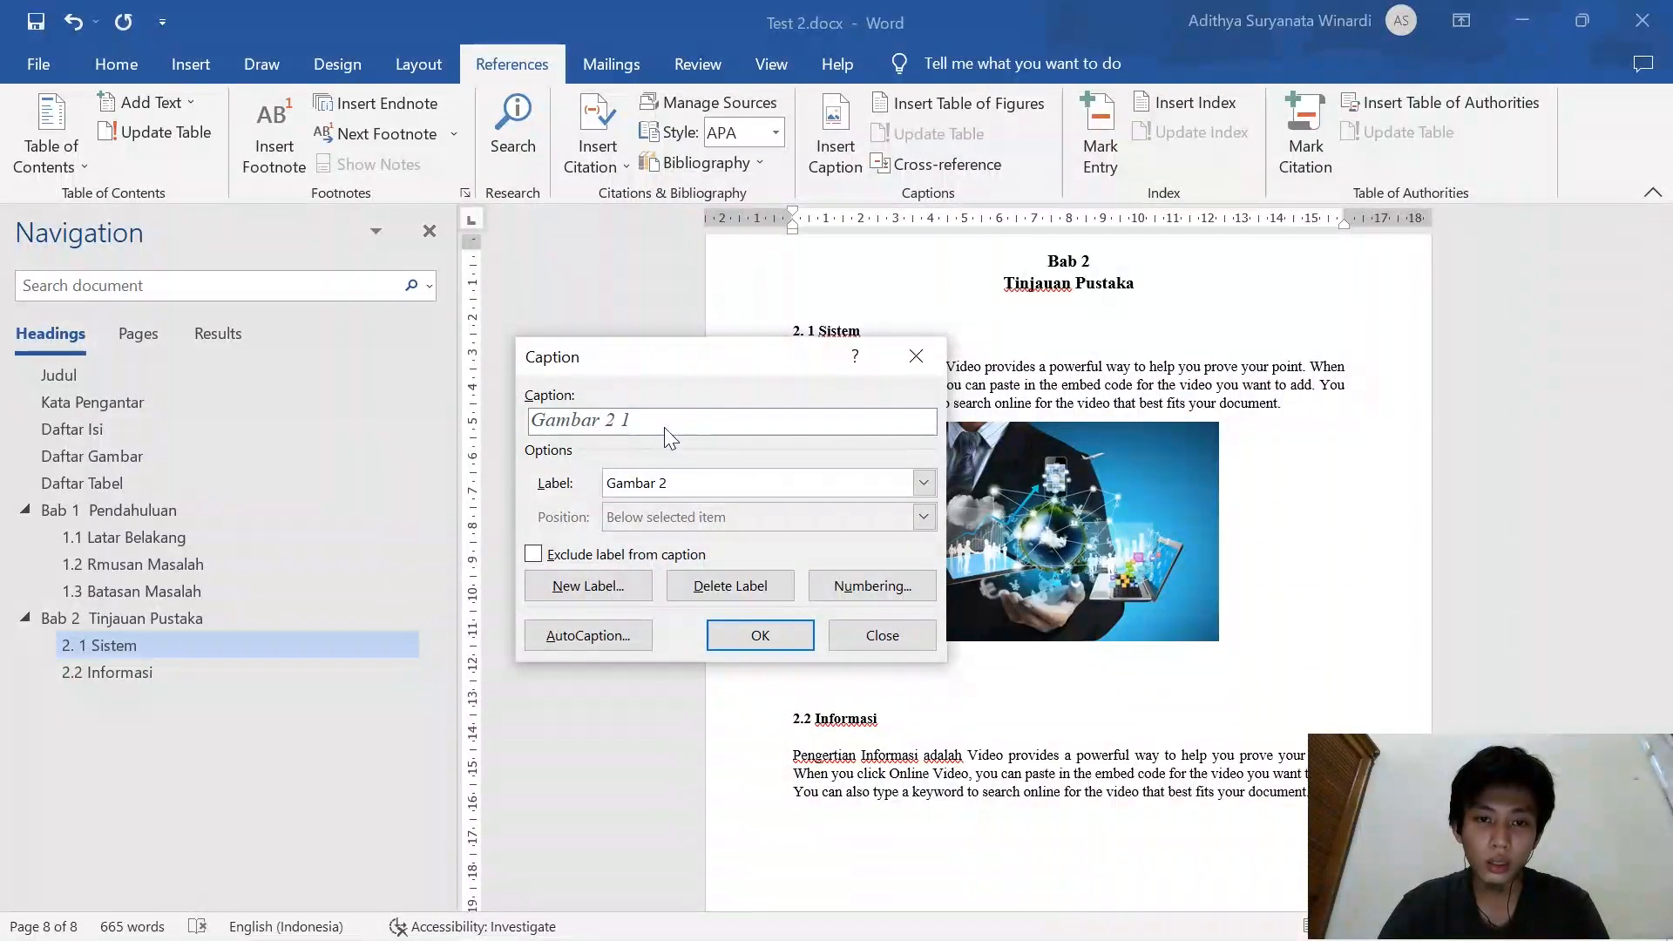
pyautogui.click(724, 585)
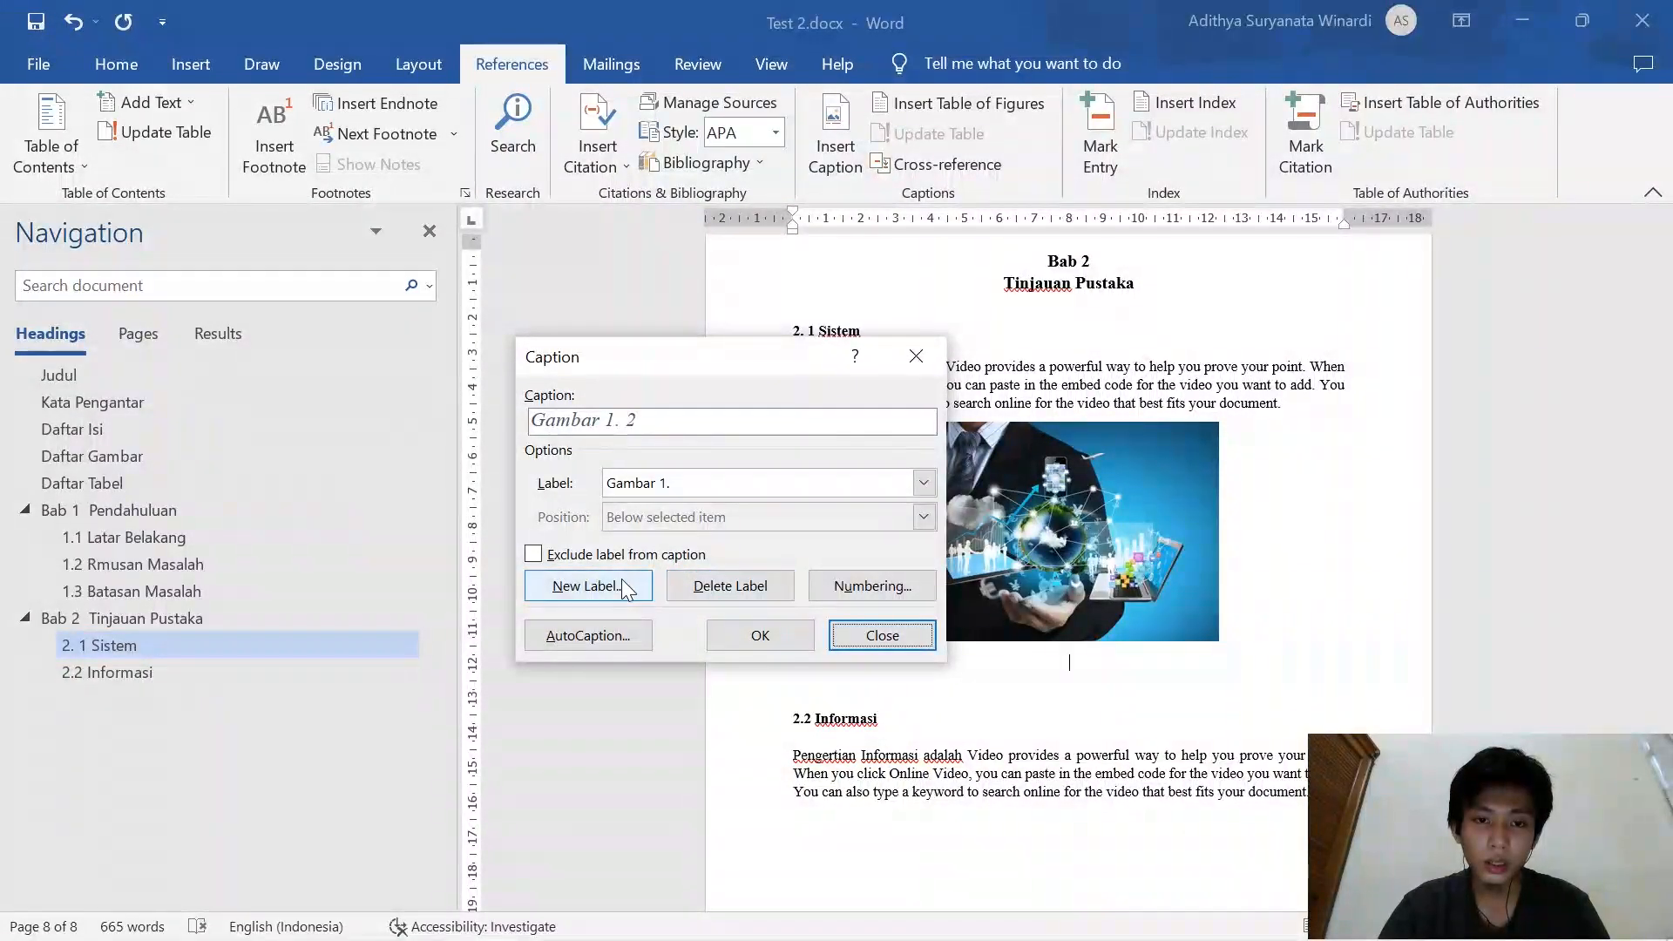
pyautogui.click(624, 588)
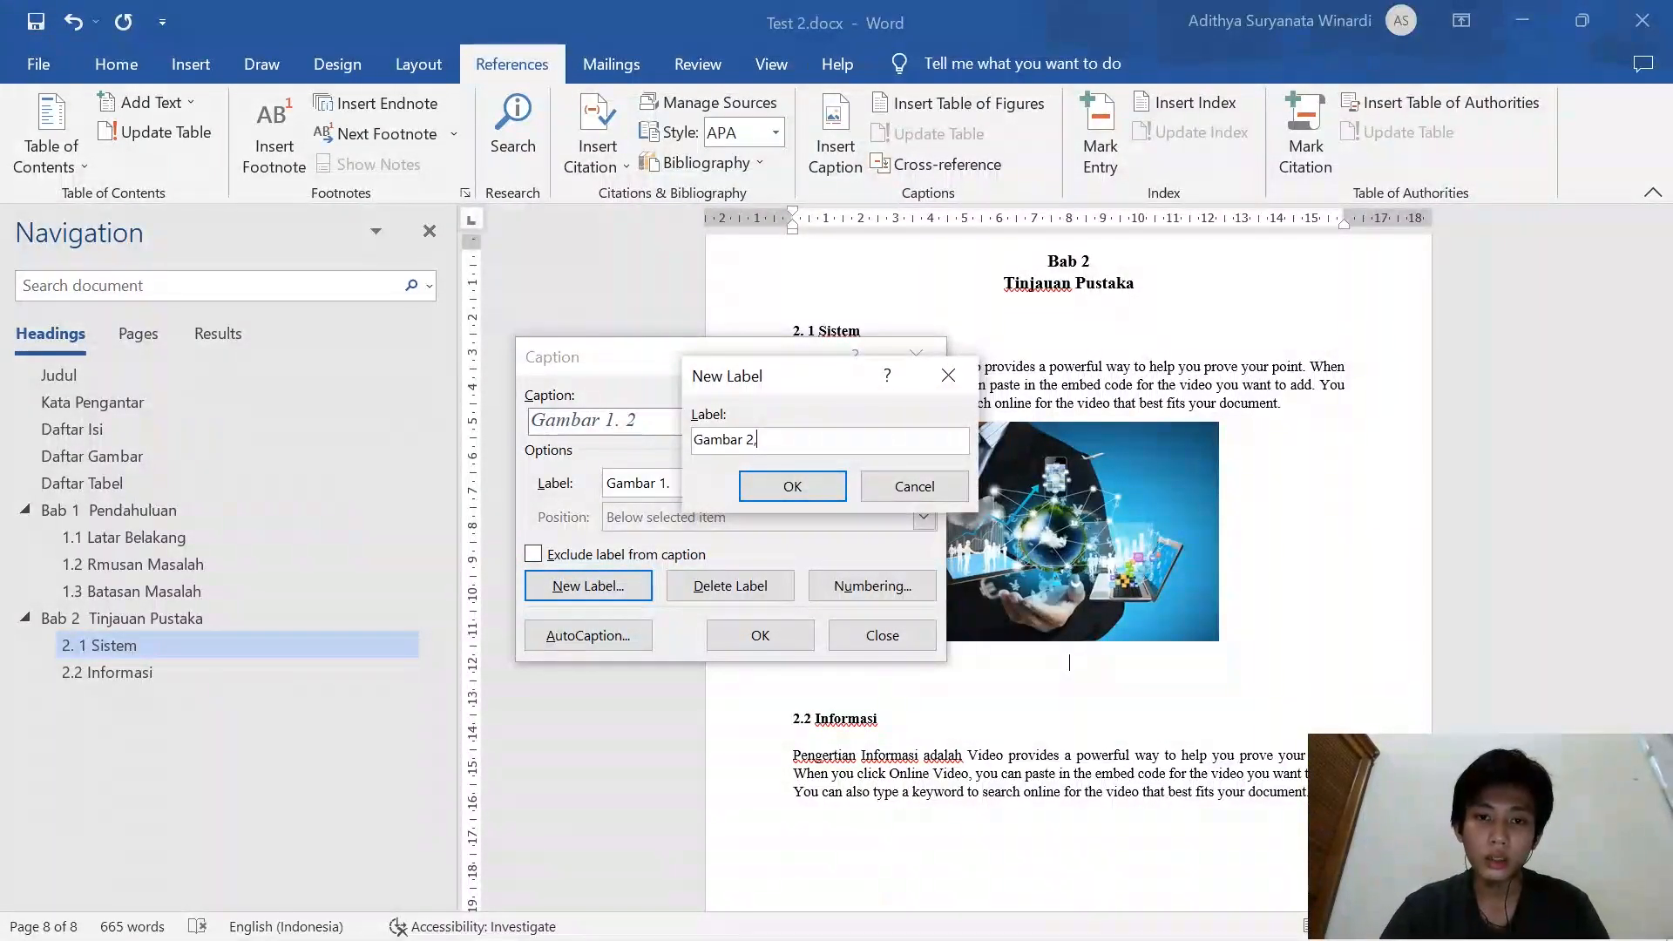
pyautogui.click(756, 481)
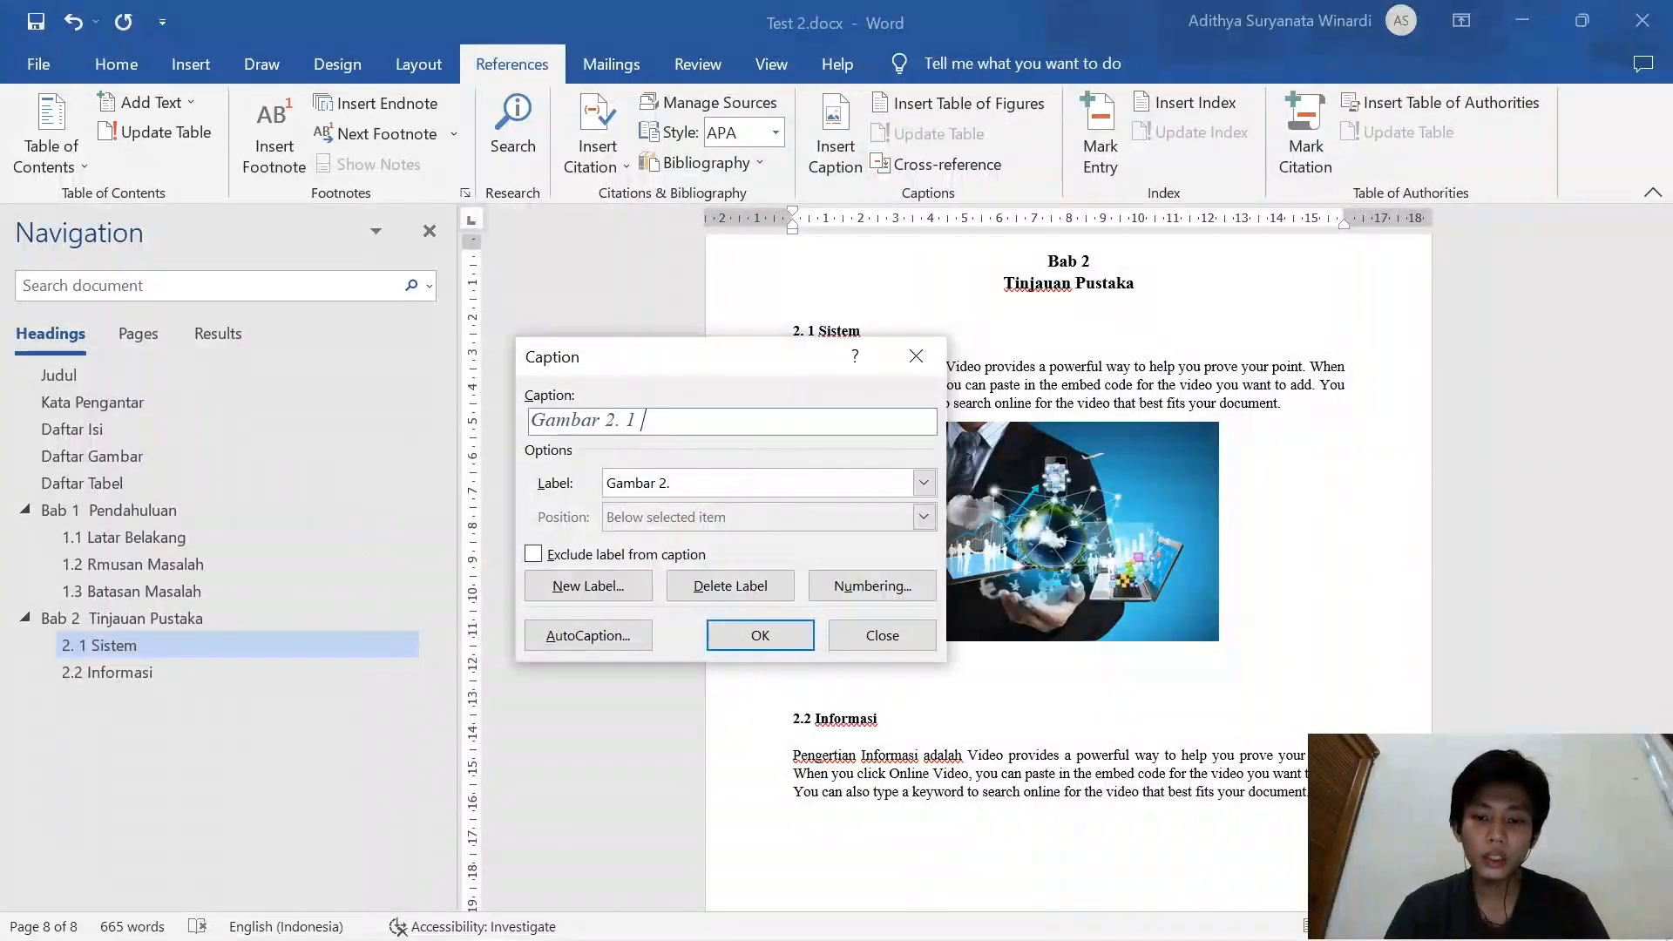
pyautogui.write('Sistem ')
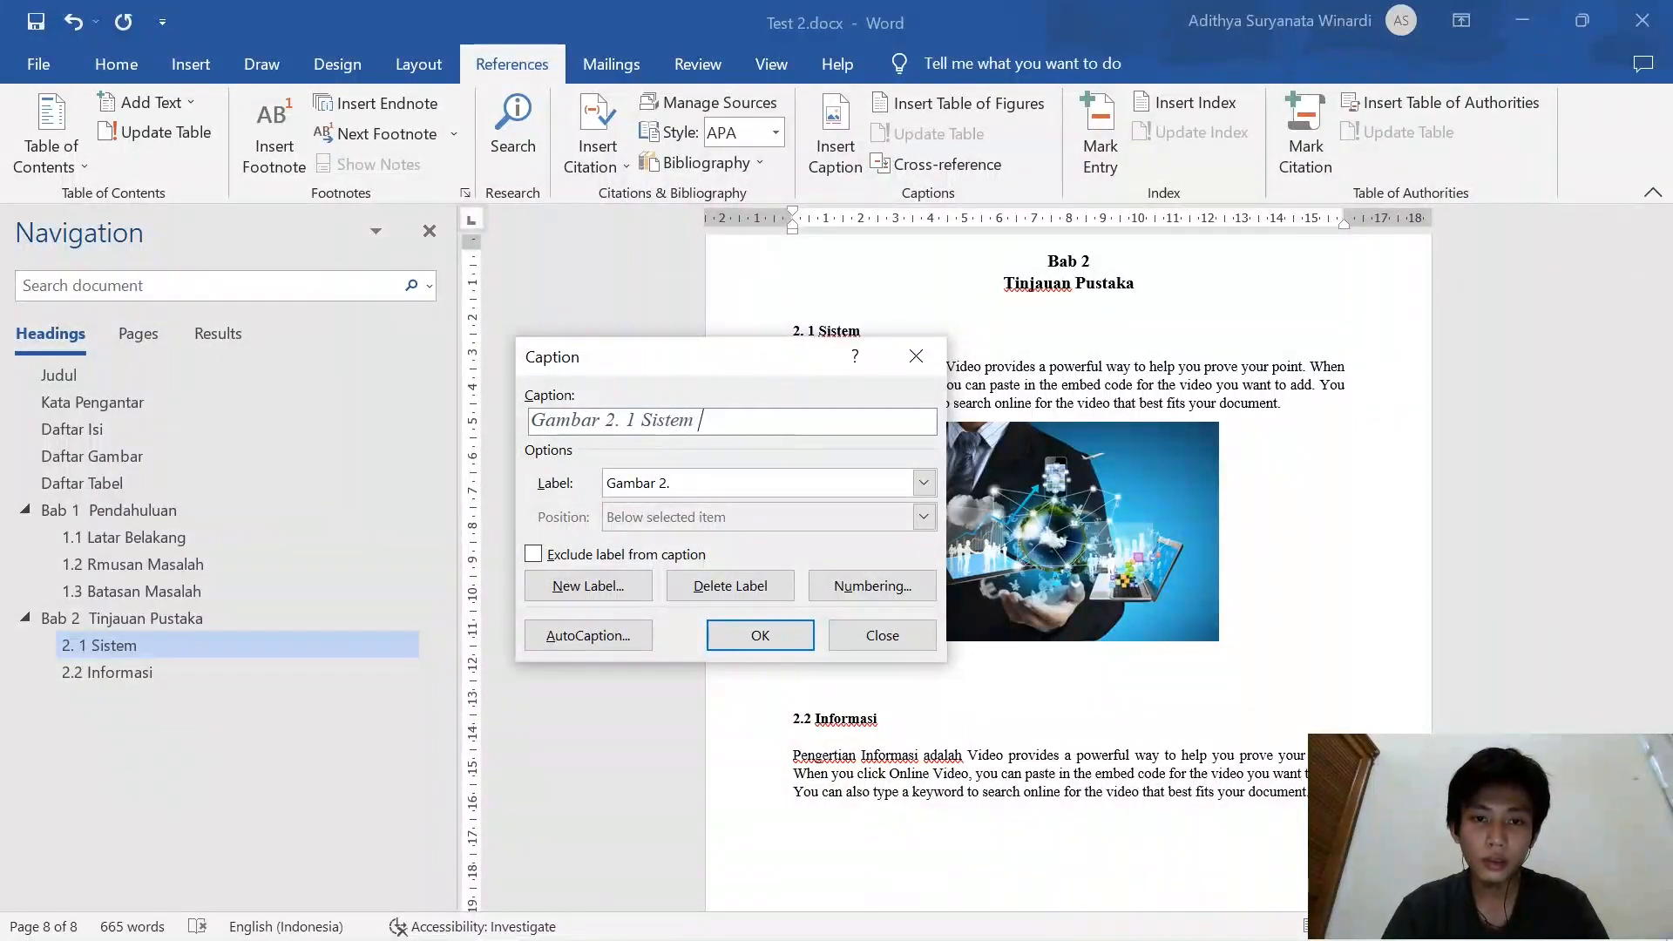
pyautogui.write('Inf')
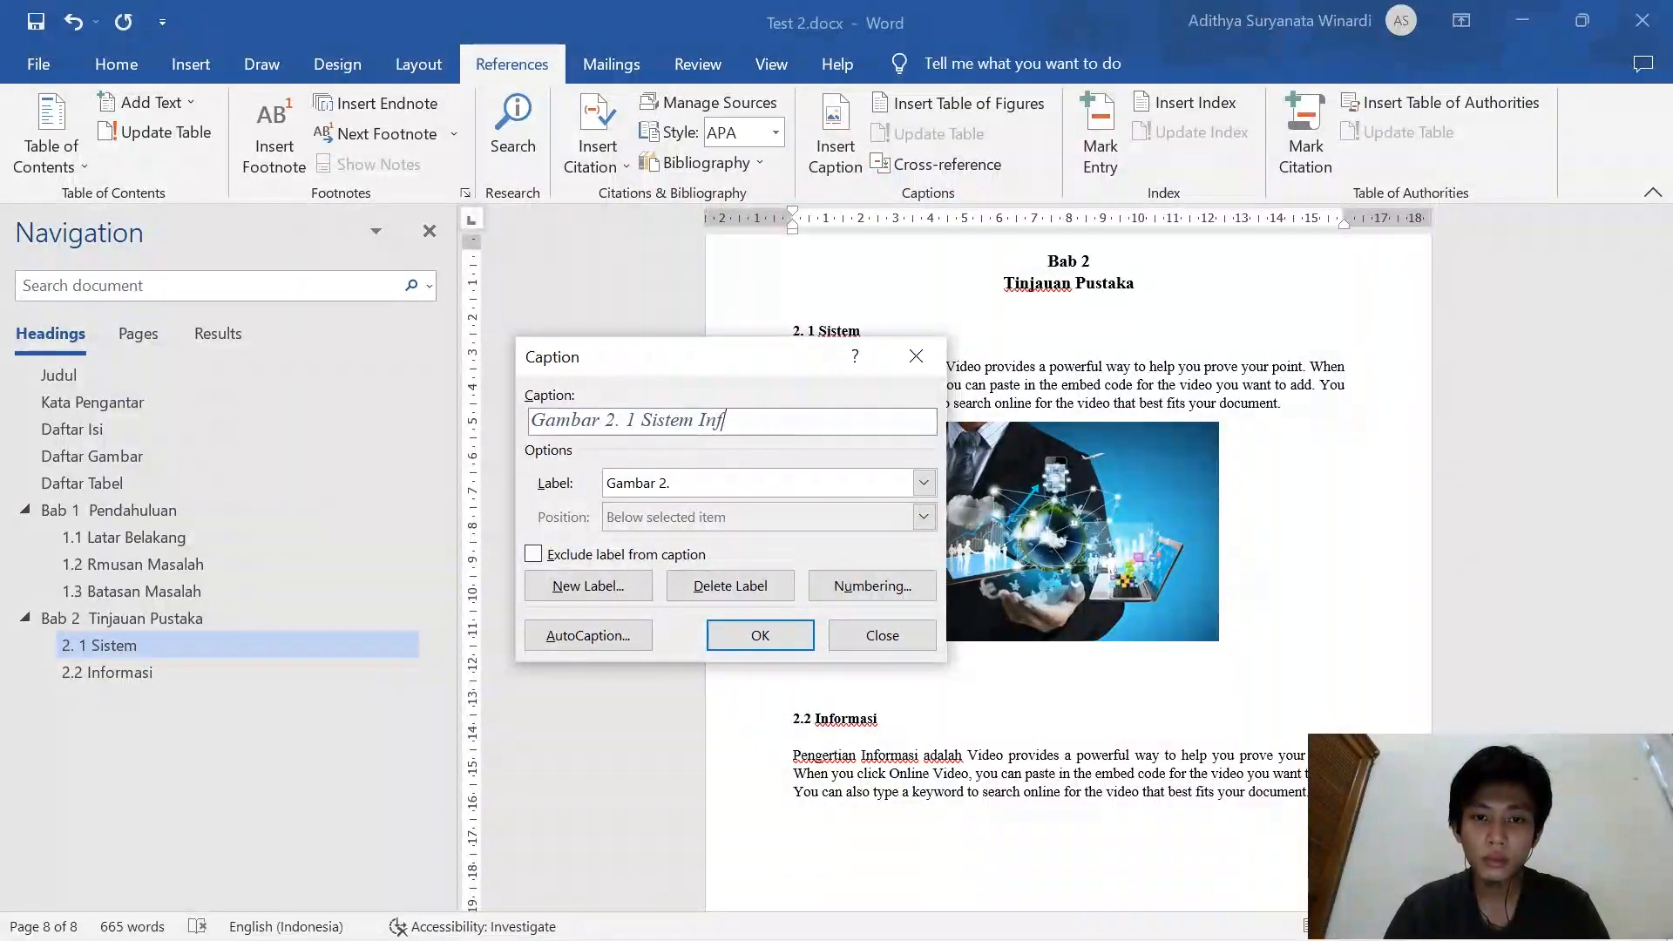
pyautogui.write('Informasi')
pyautogui.click(760, 635)
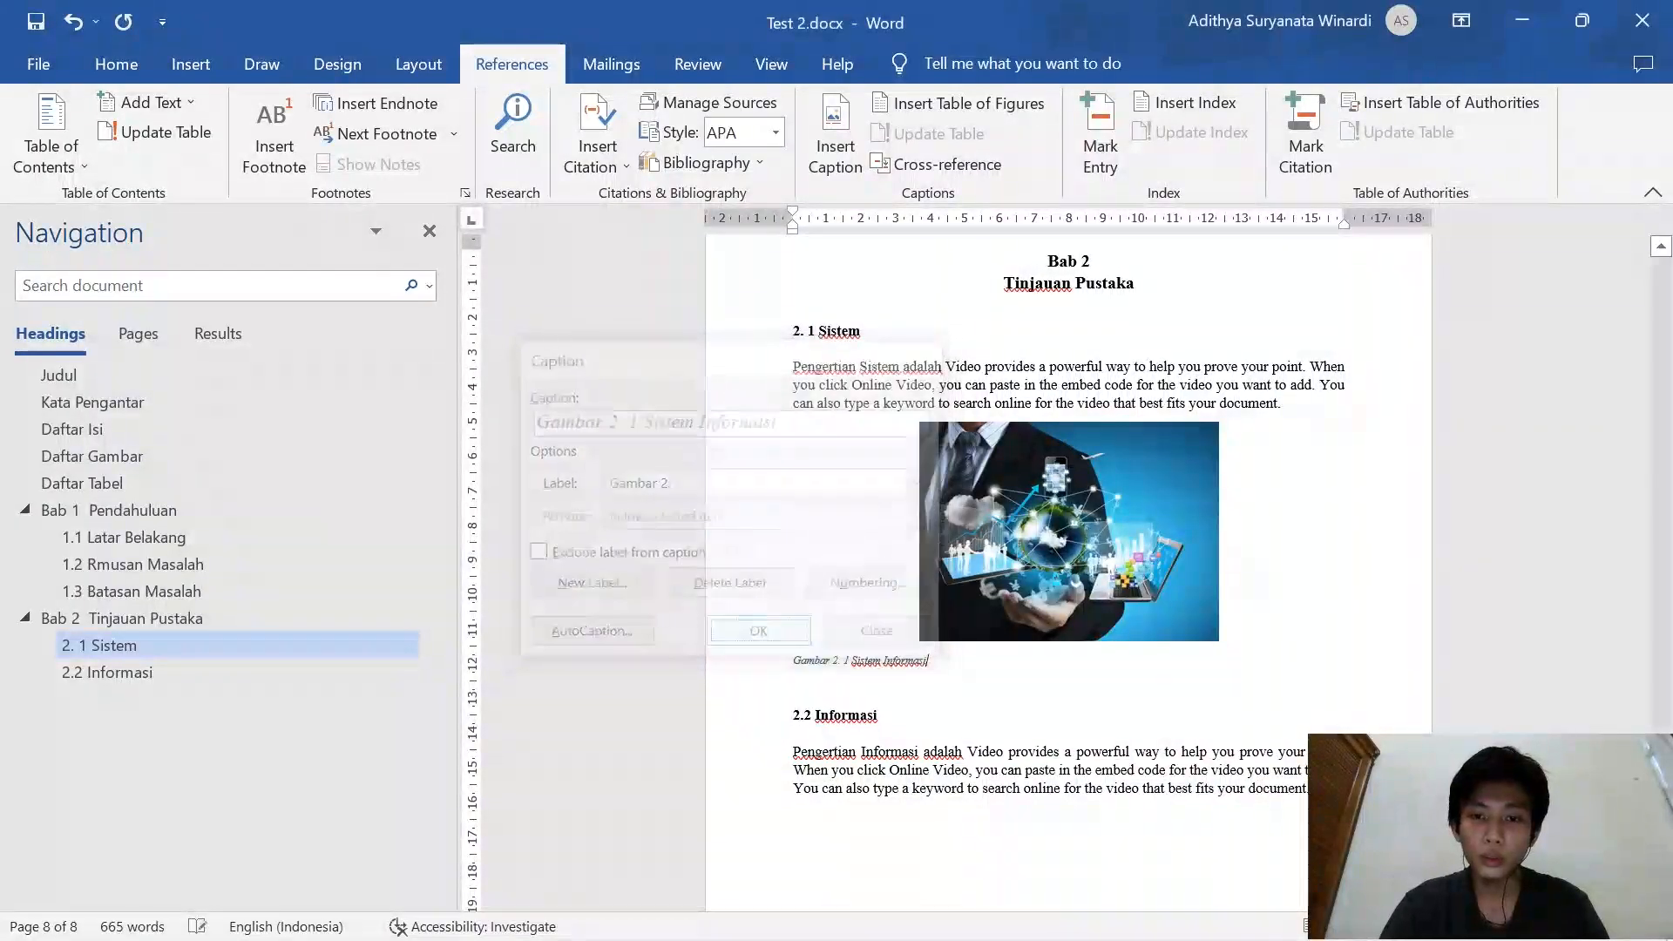
# Make the caption 11 pt, non-italic and centred, then go to the Daftar Gambar page
pyautogui.moveTo(931, 660); pyautogui.dragTo(792, 662)
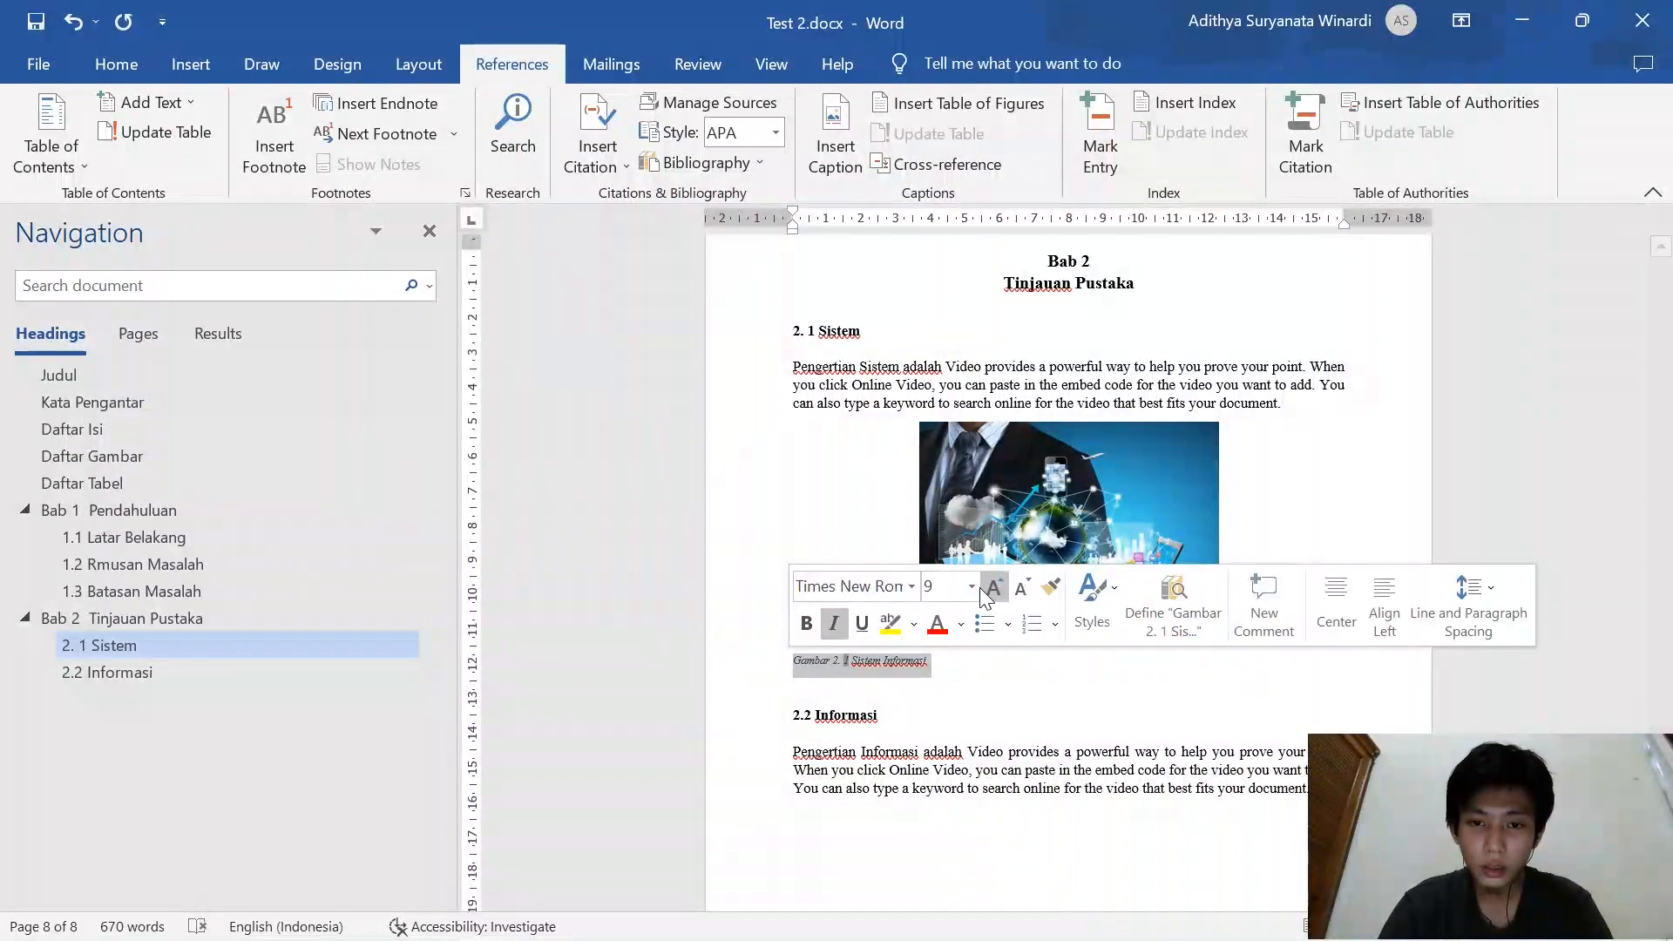
pyautogui.doubleClick(994, 588)
pyautogui.click(836, 624)
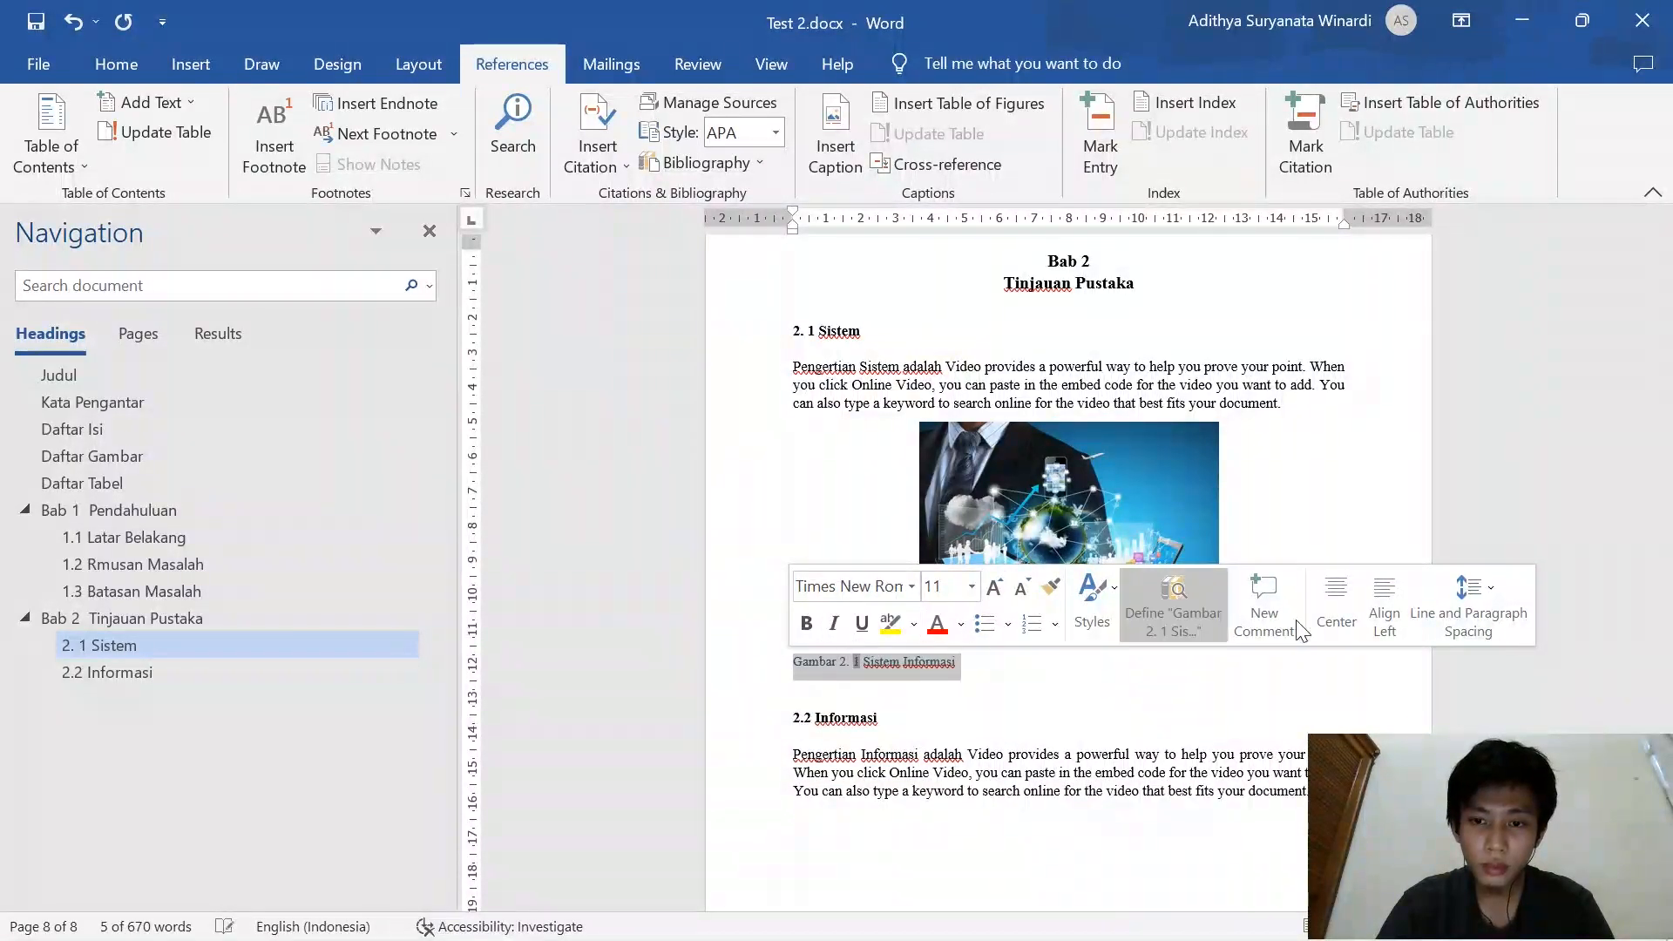
pyautogui.click(1337, 605)
pyautogui.click(1011, 671)
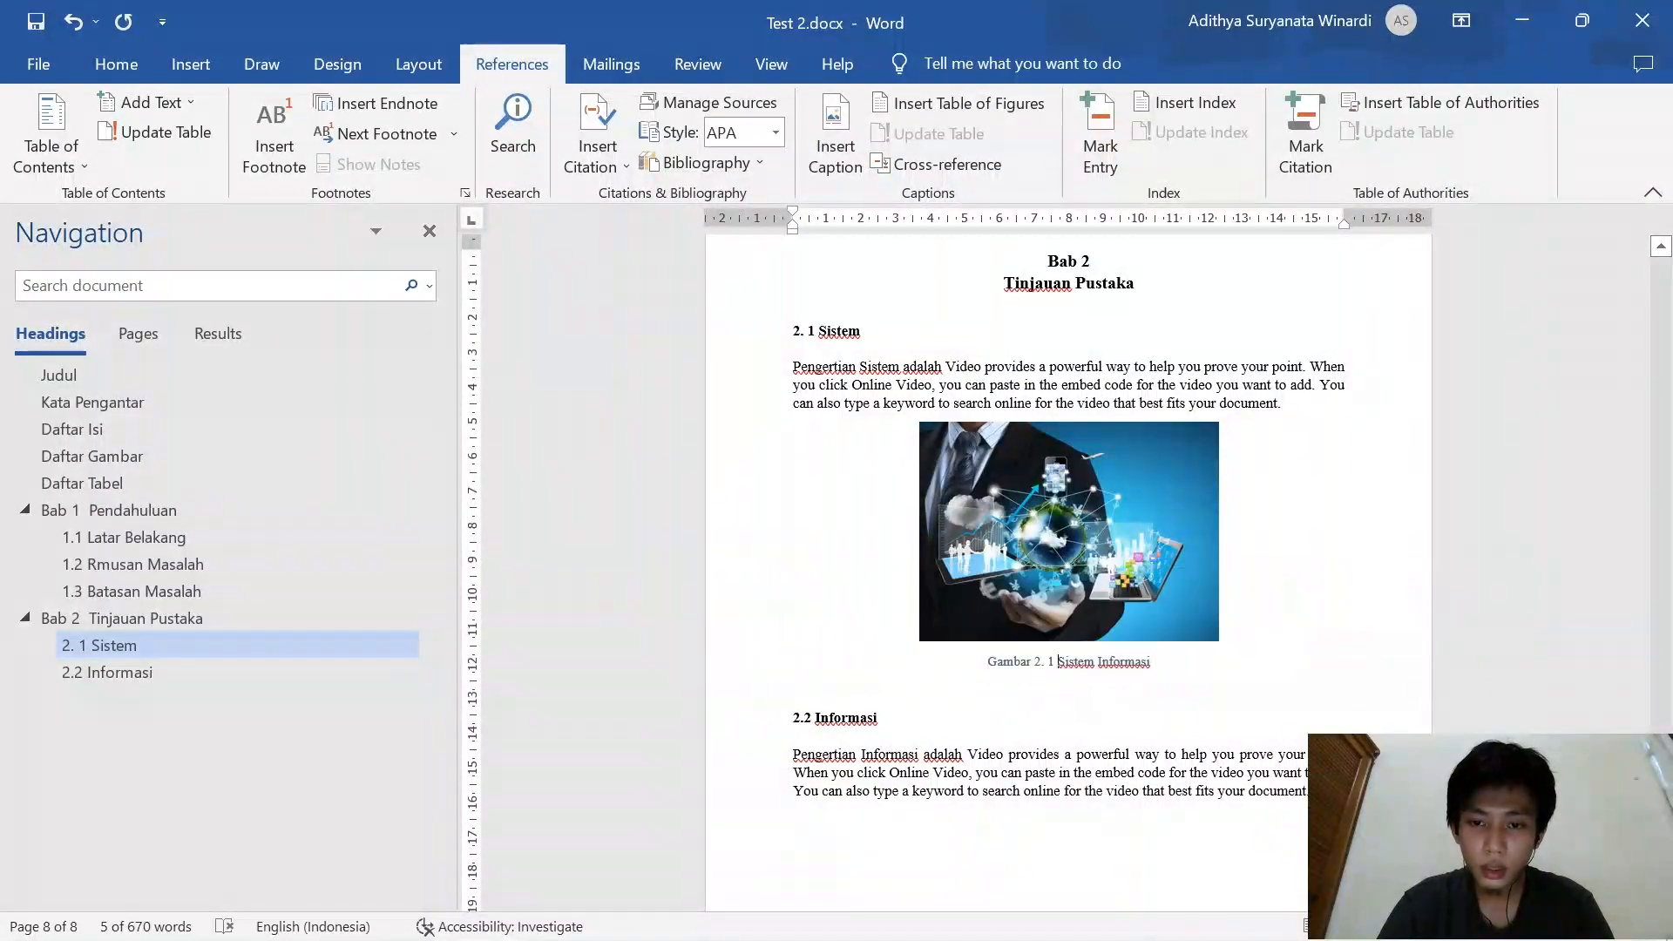
pyautogui.press('BackSpace')
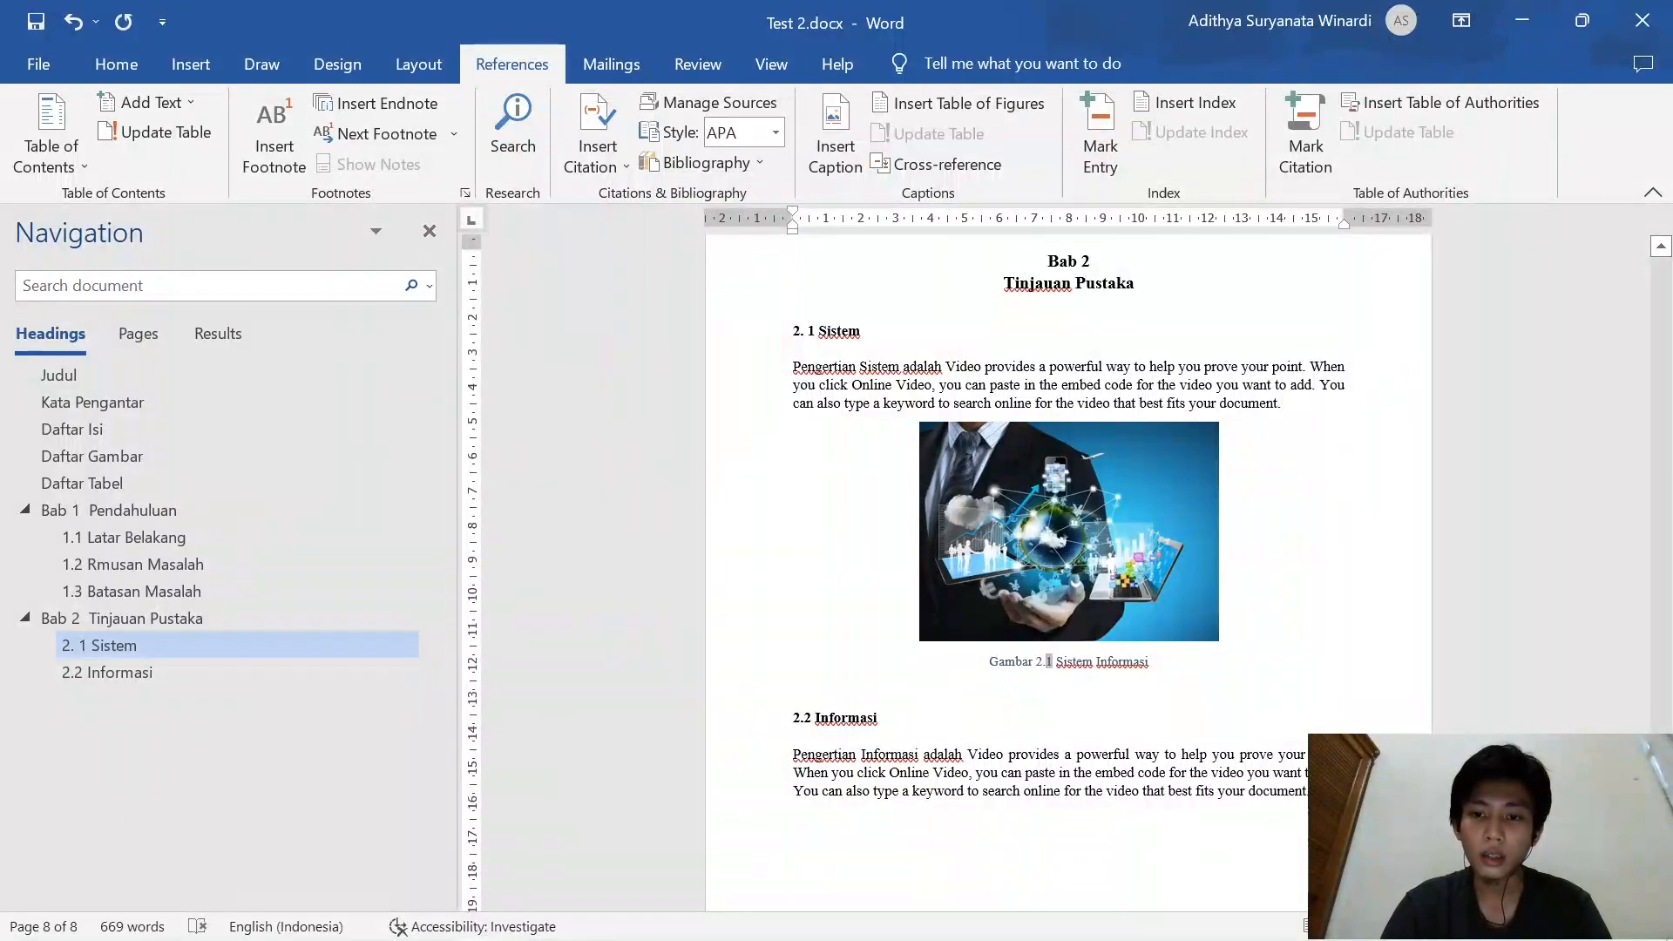
pyautogui.click(250, 456)
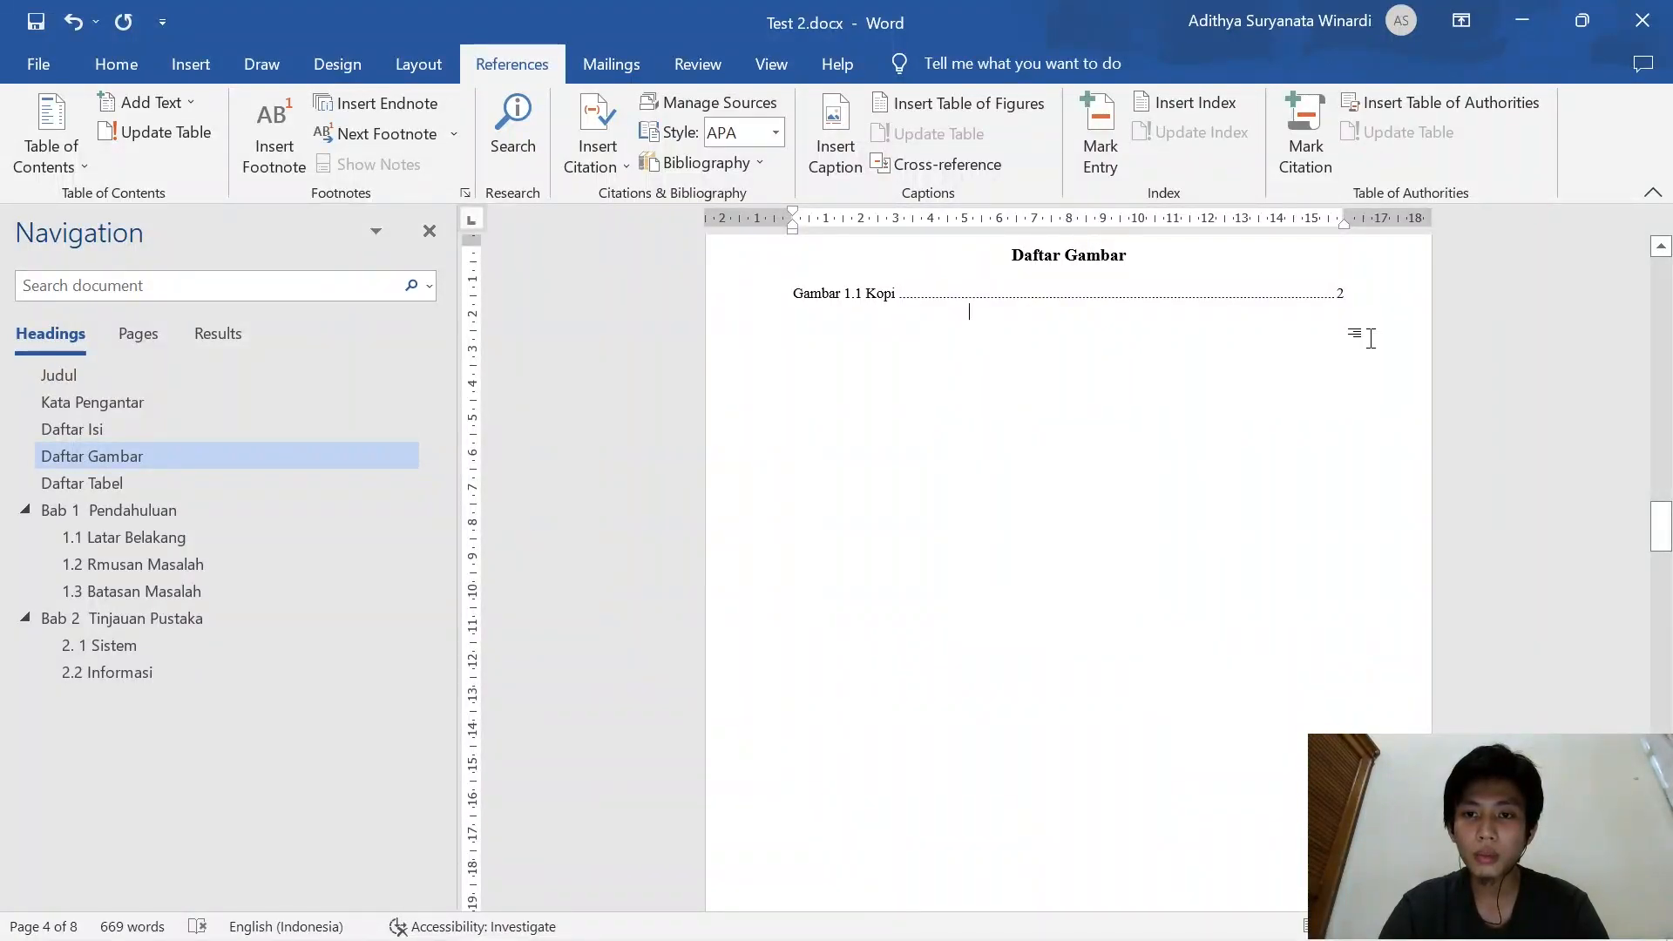
# Insert a table of figures based on the Gambar 2. caption label below the Gambar 1.1 entry
pyautogui.click(667, 325)
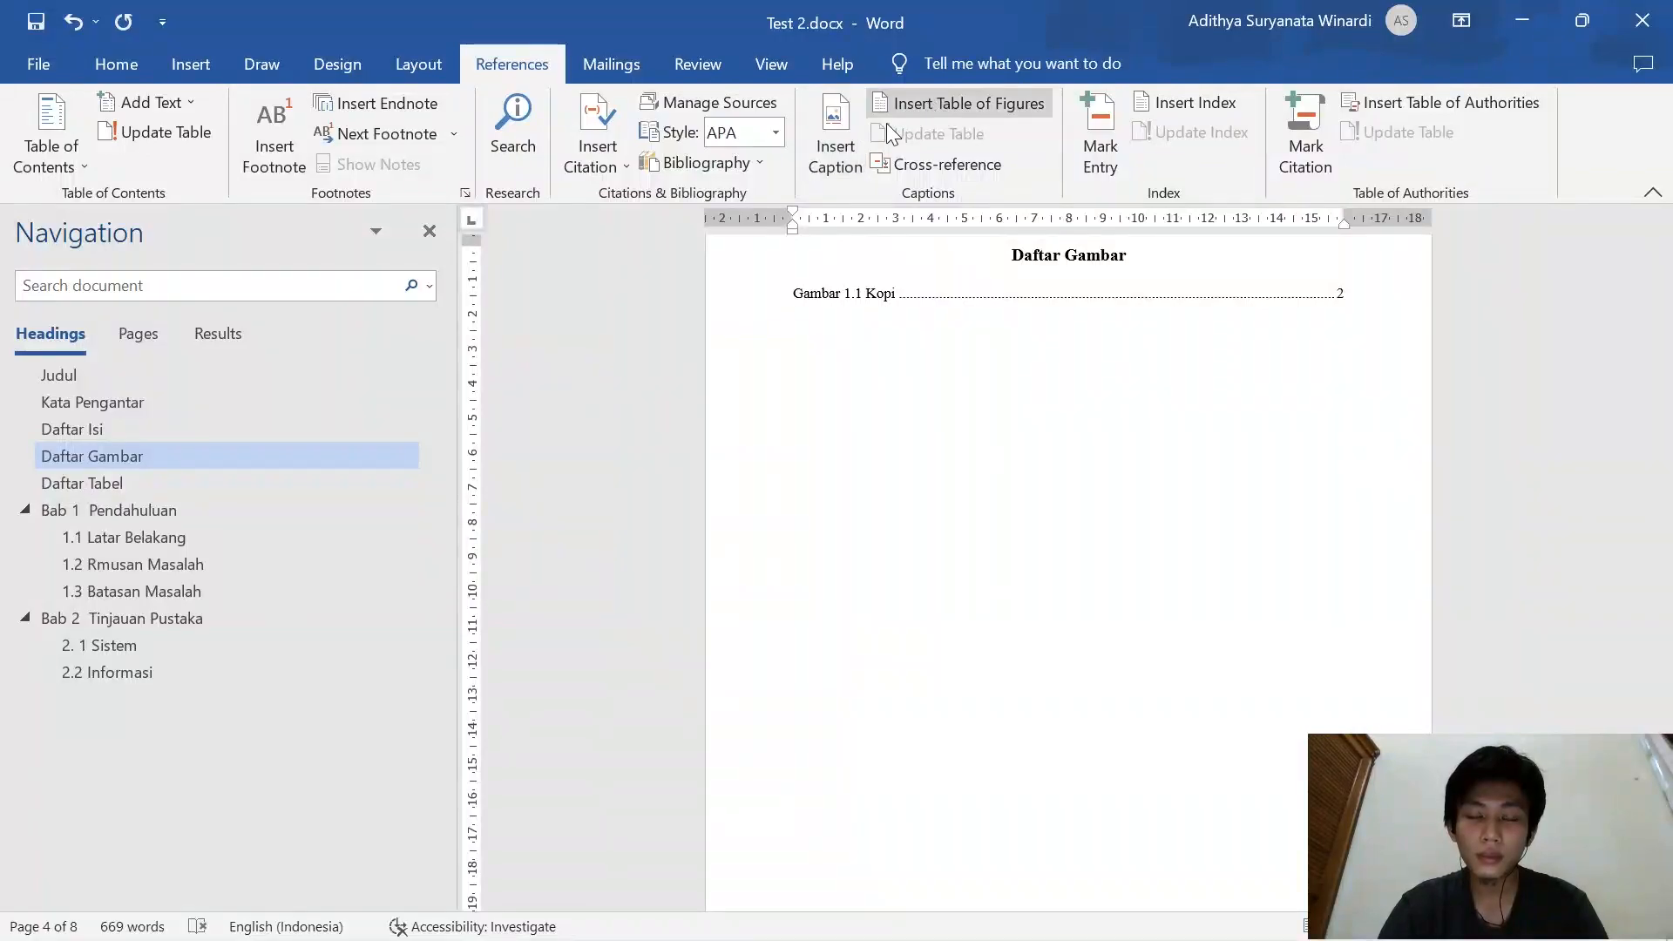
pyautogui.click(859, 136)
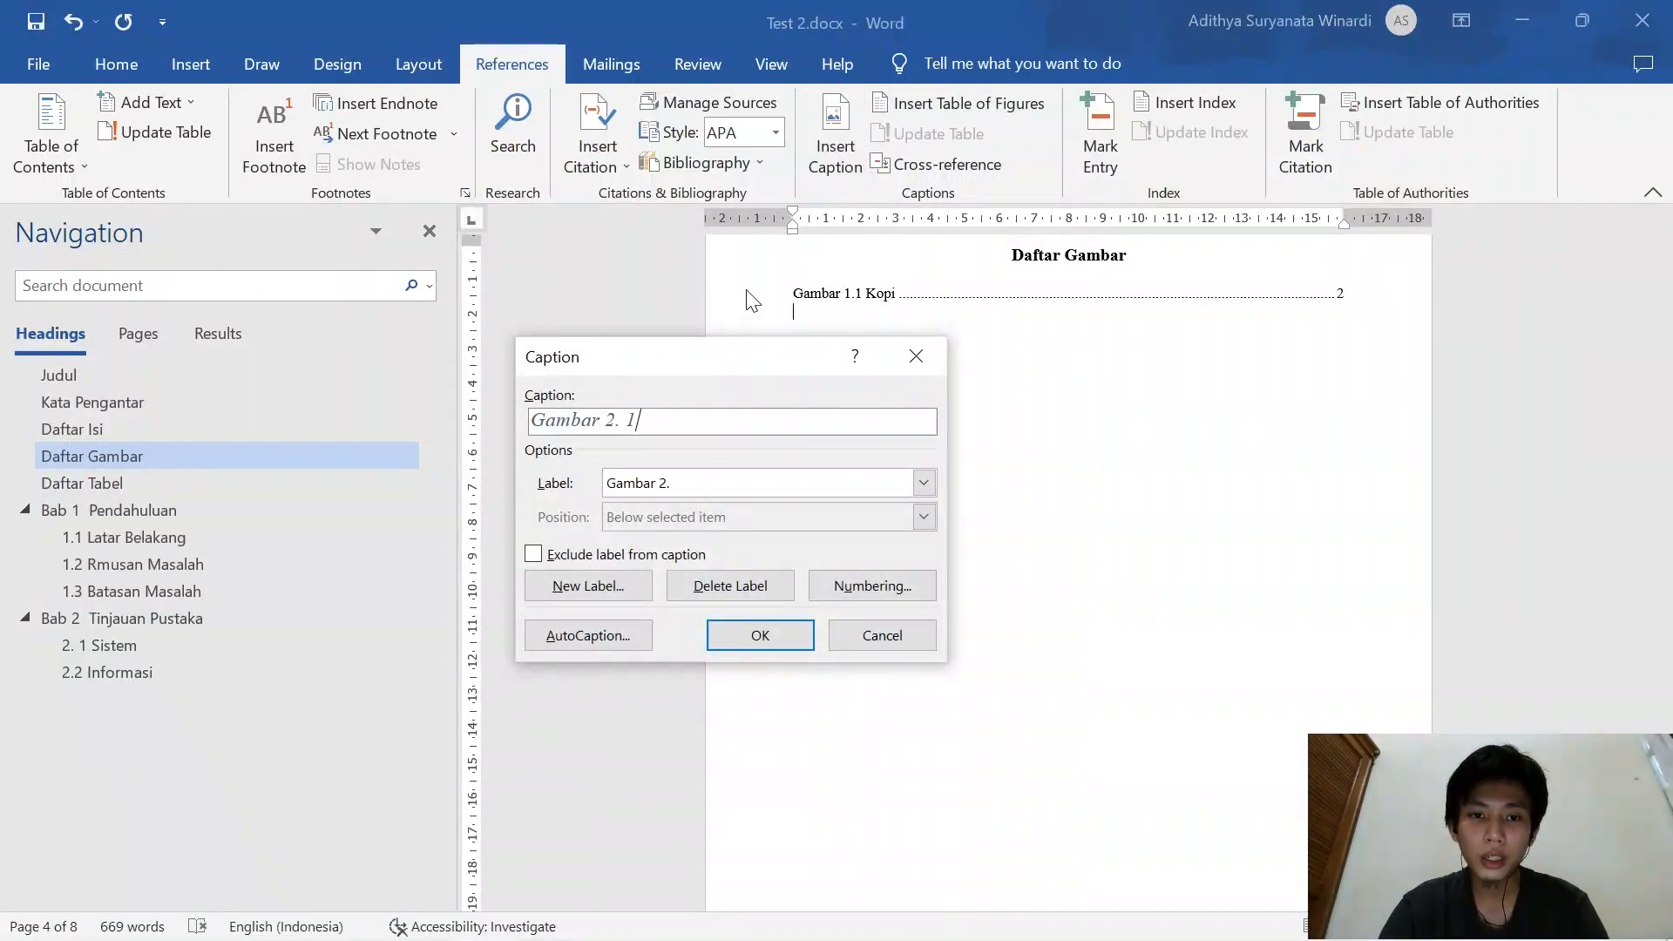
pyautogui.press('Escape')
pyautogui.click(933, 104)
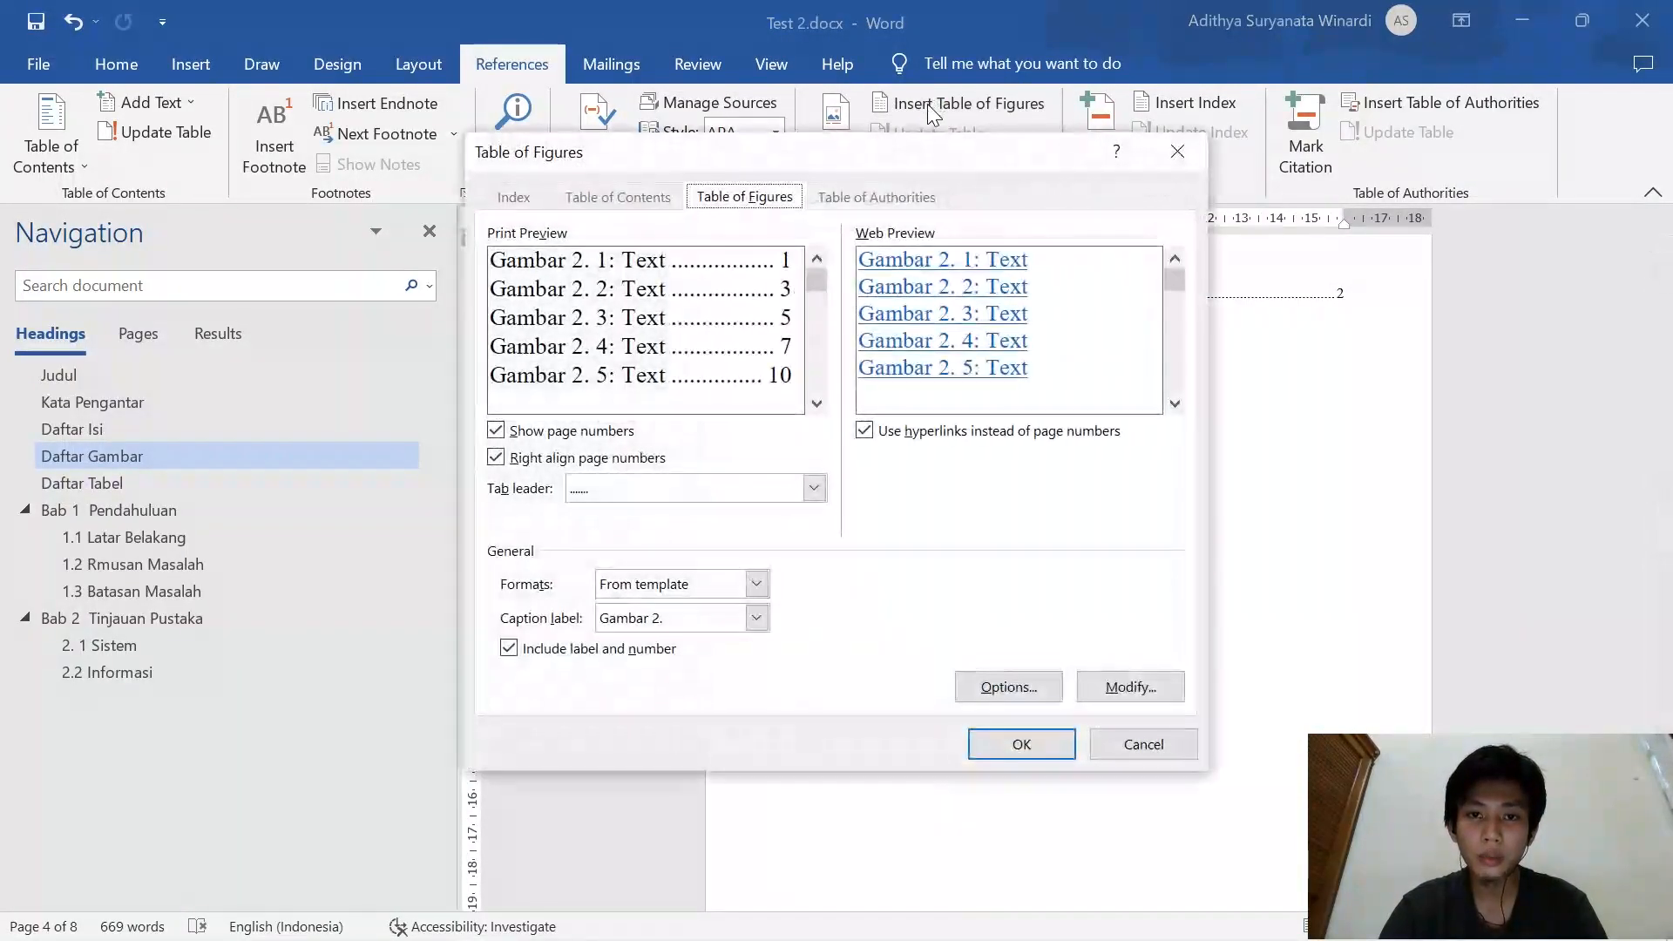
pyautogui.click(697, 621)
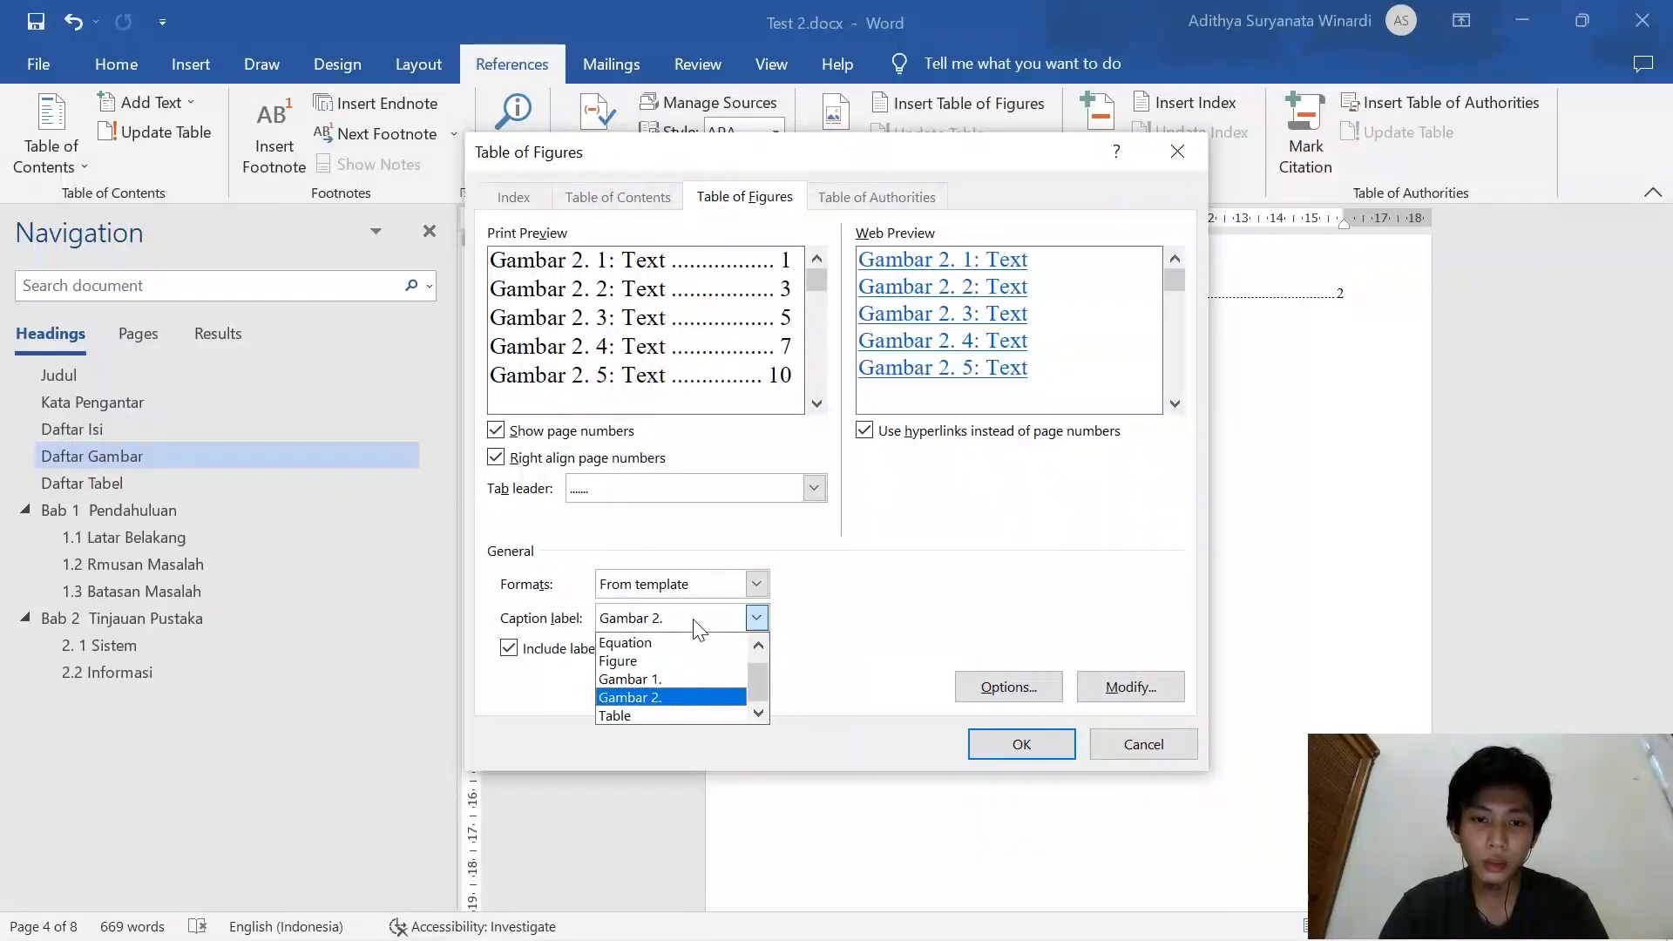
pyautogui.click(652, 699)
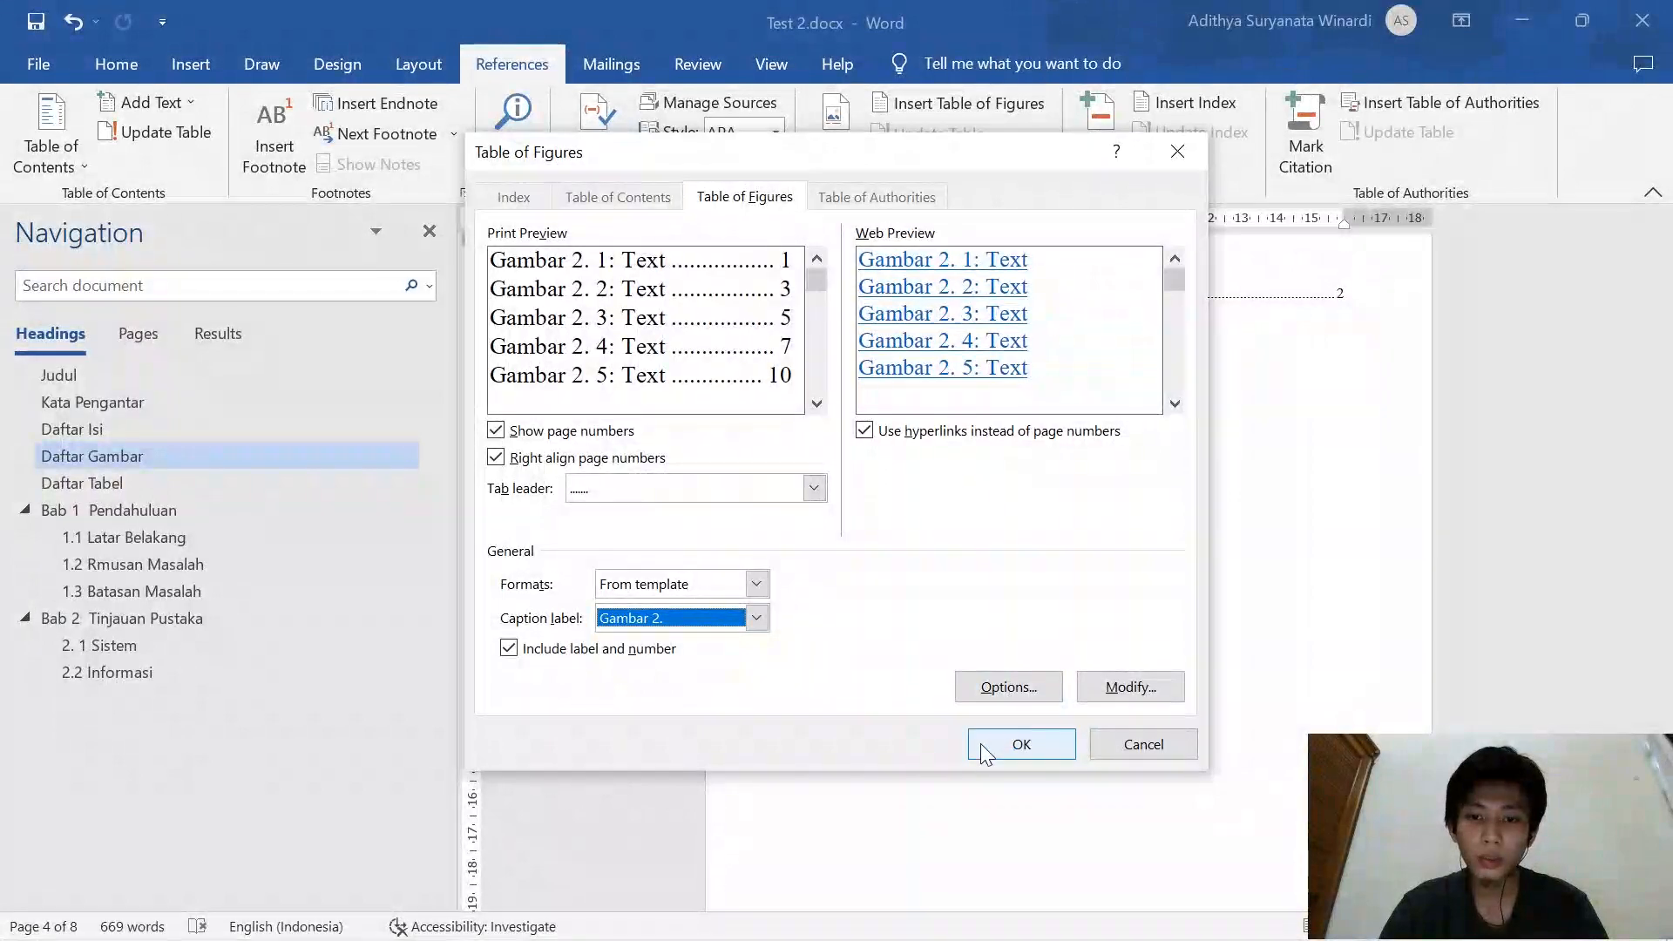
pyautogui.click(694, 615)
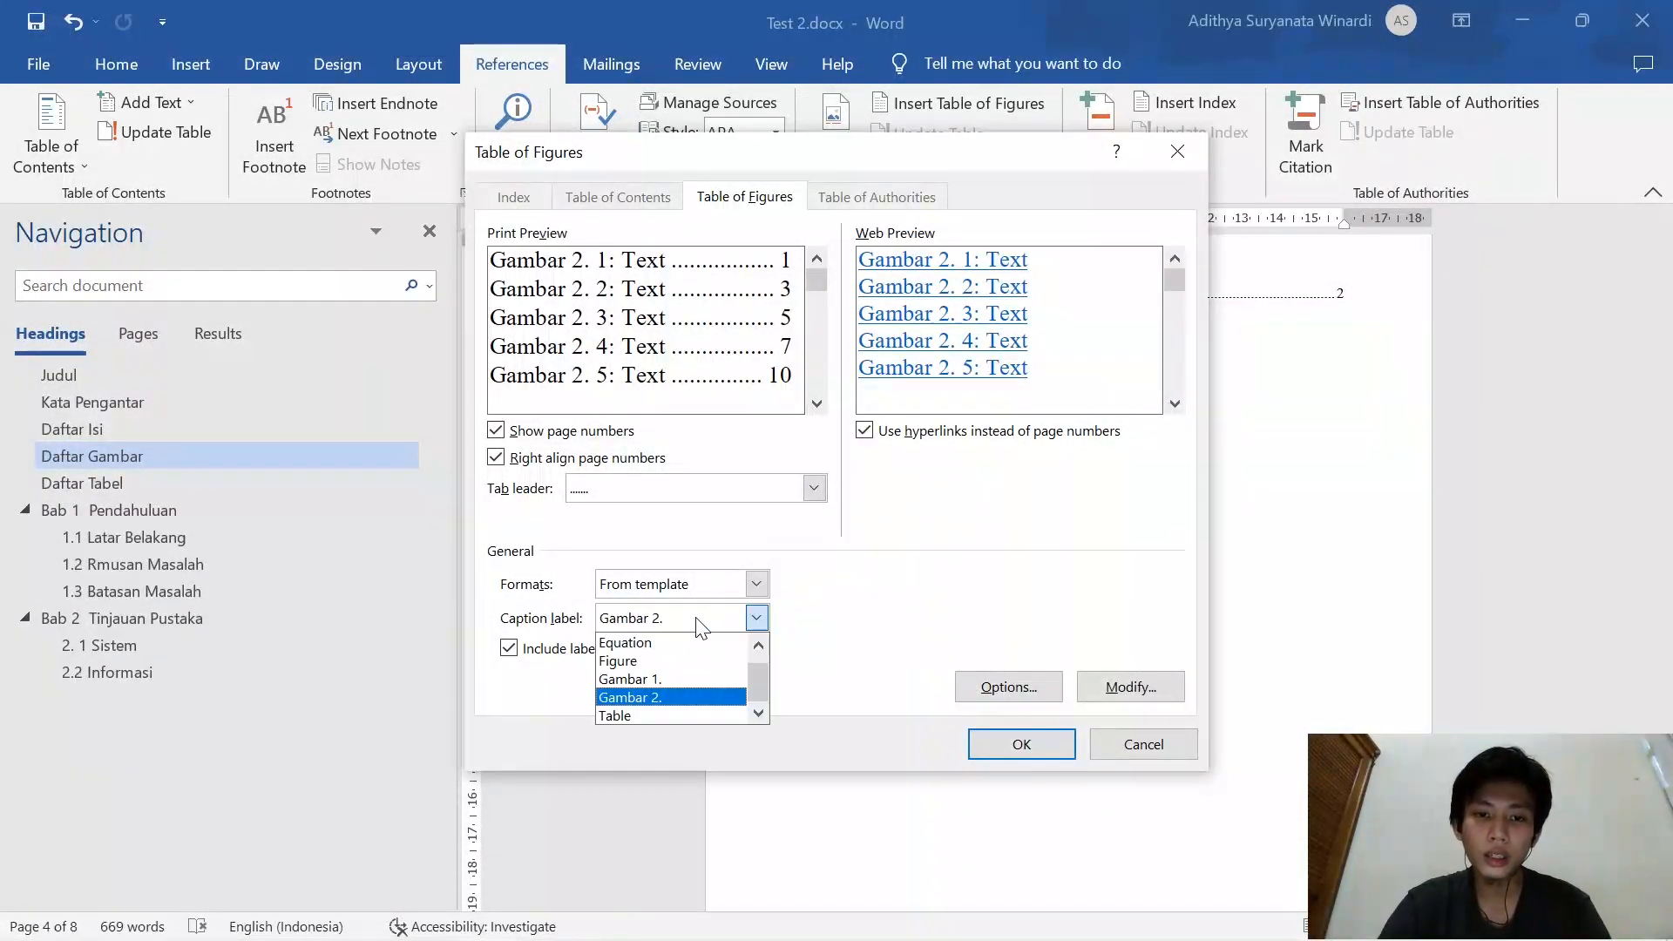
pyautogui.click(815, 708)
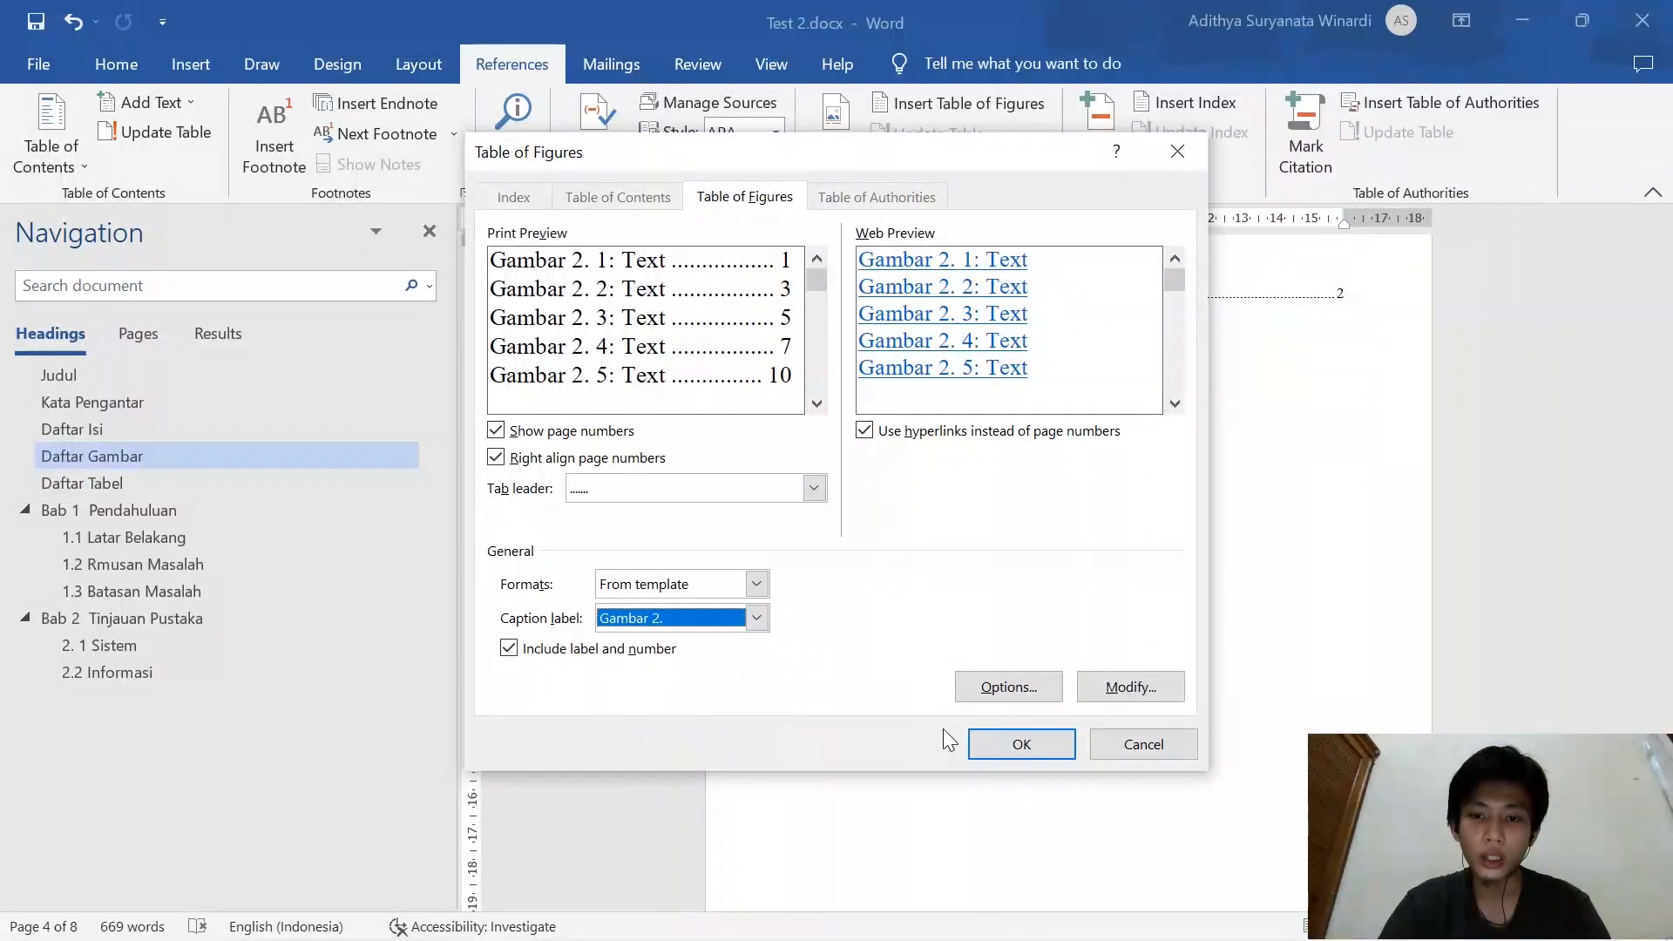
pyautogui.click(1020, 743)
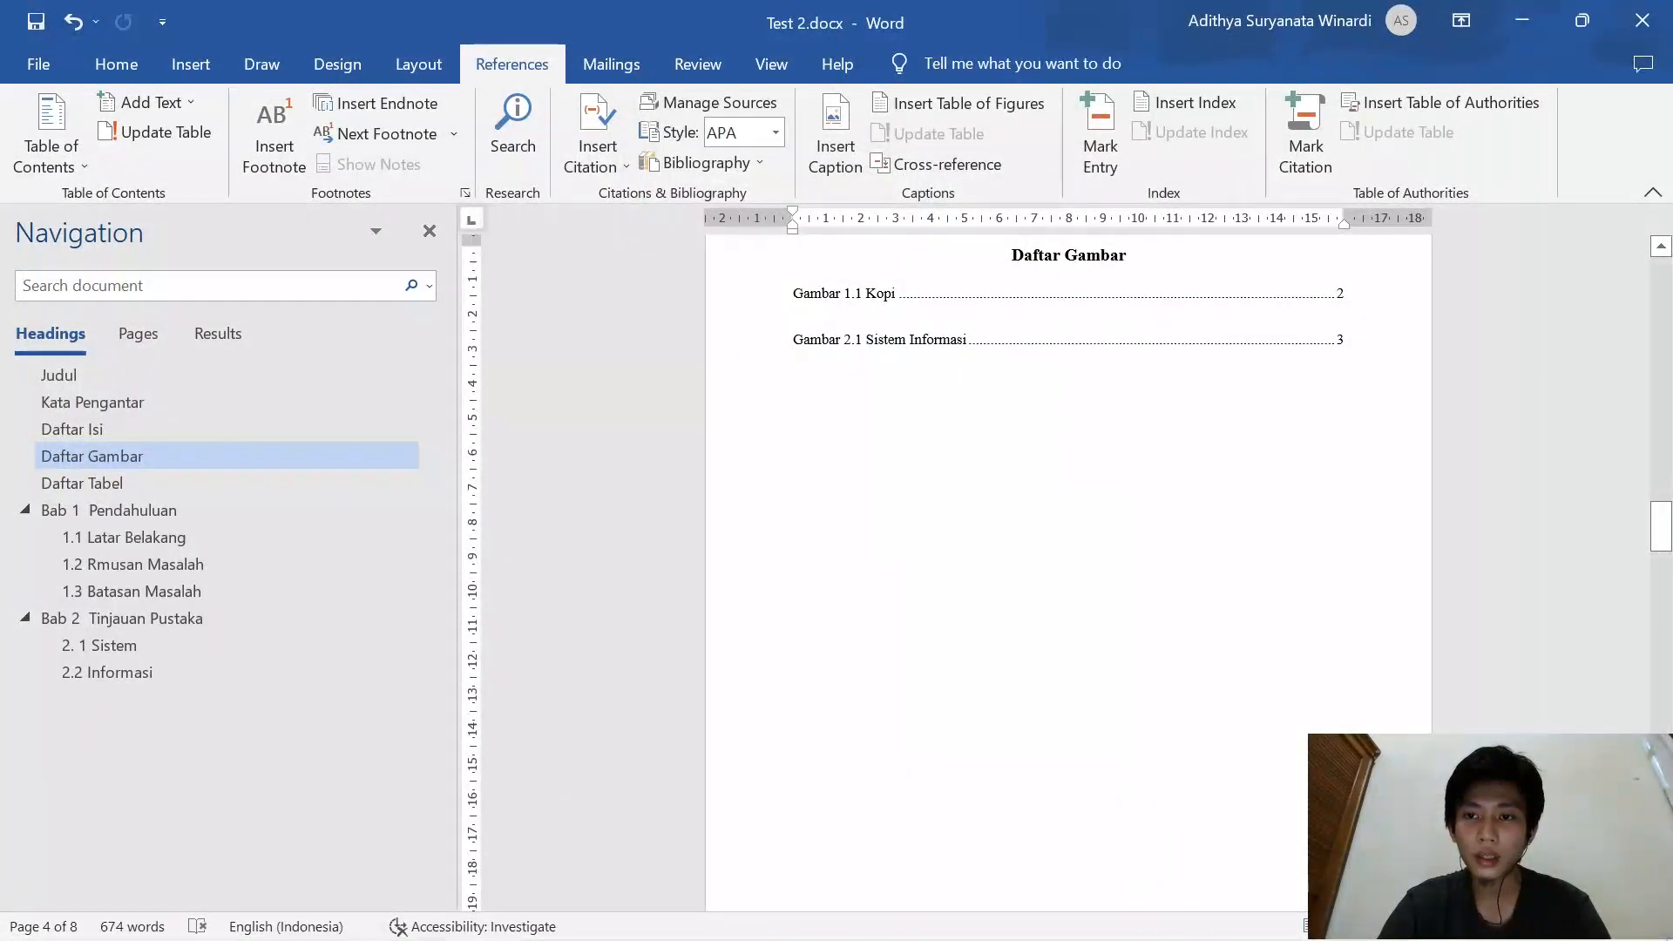
# Remove the blank line between the two Daftar Gambar entries and select both entries
pyautogui.press('Up')
pyautogui.press('BackSpace')
pyautogui.press('Down')
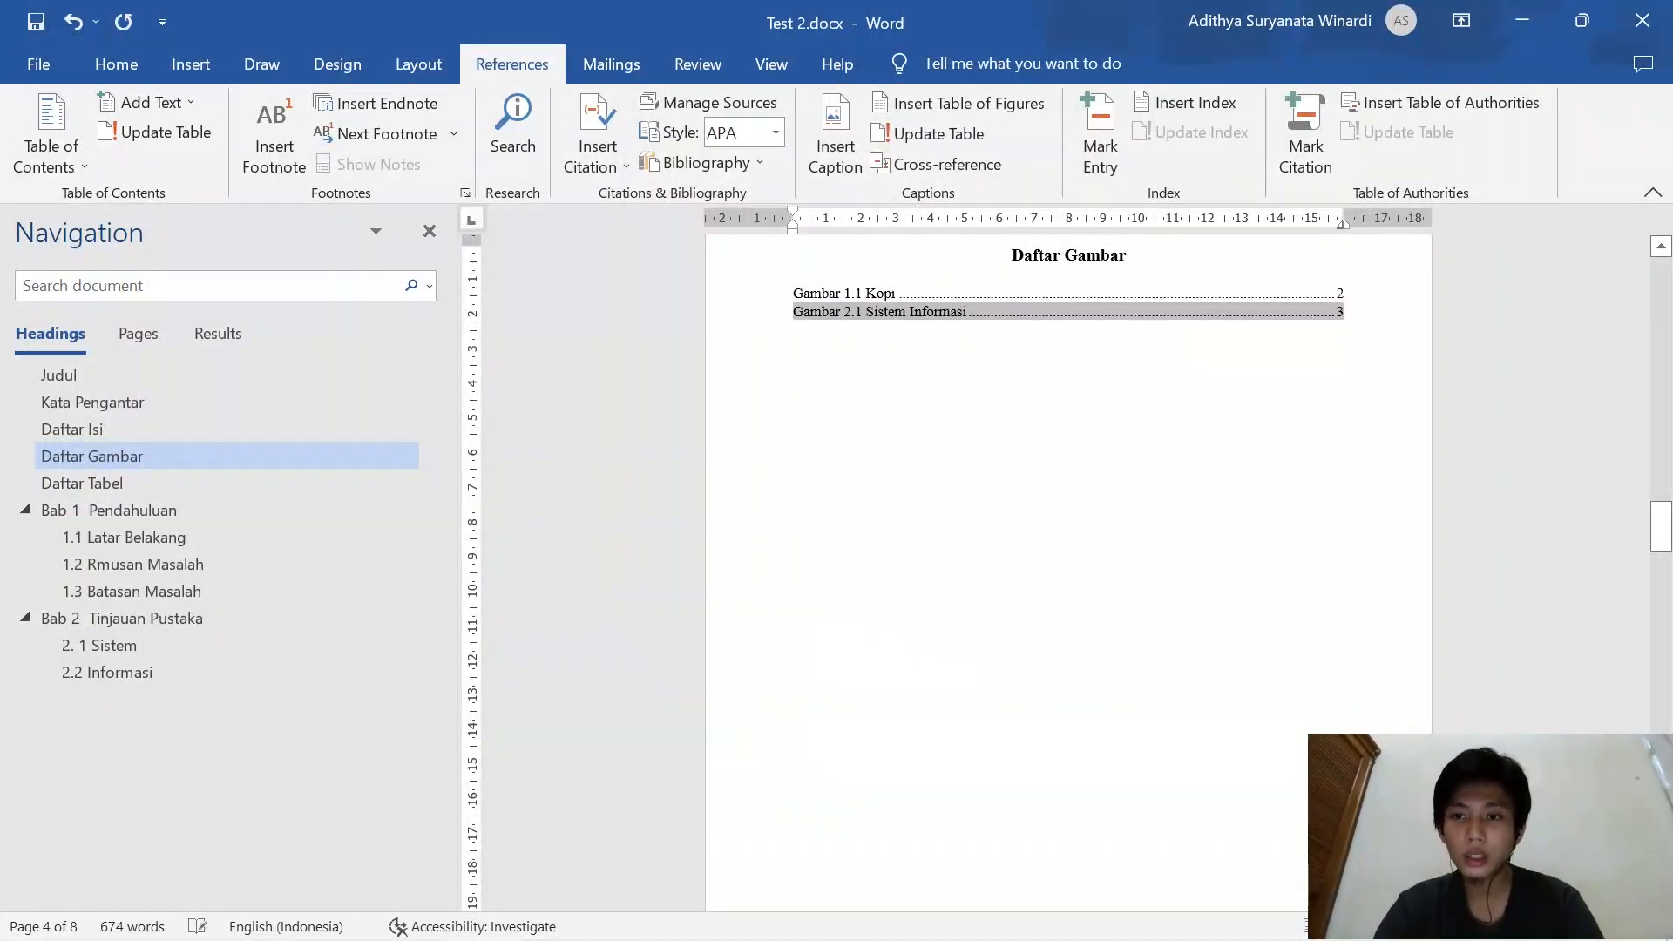
pyautogui.moveTo(974, 333); pyautogui.dragTo(795, 291)
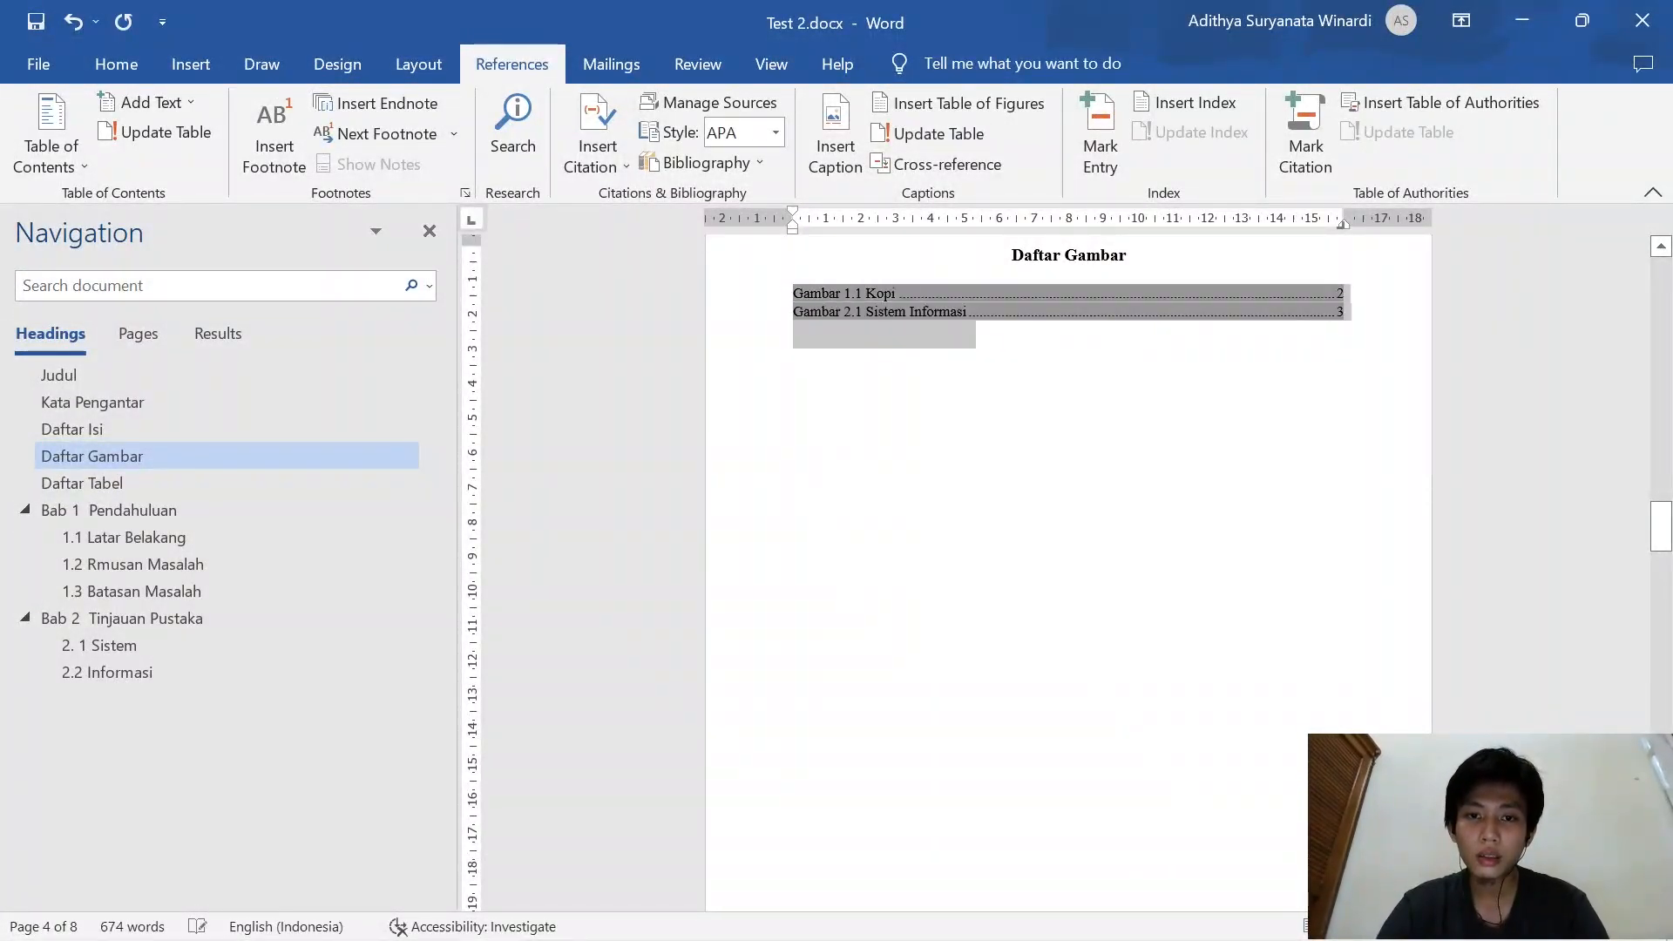
# Set the selected Daftar Gambar entries to 1,5 line spacing
pyautogui.click(98, 59)
pyautogui.click(729, 153)
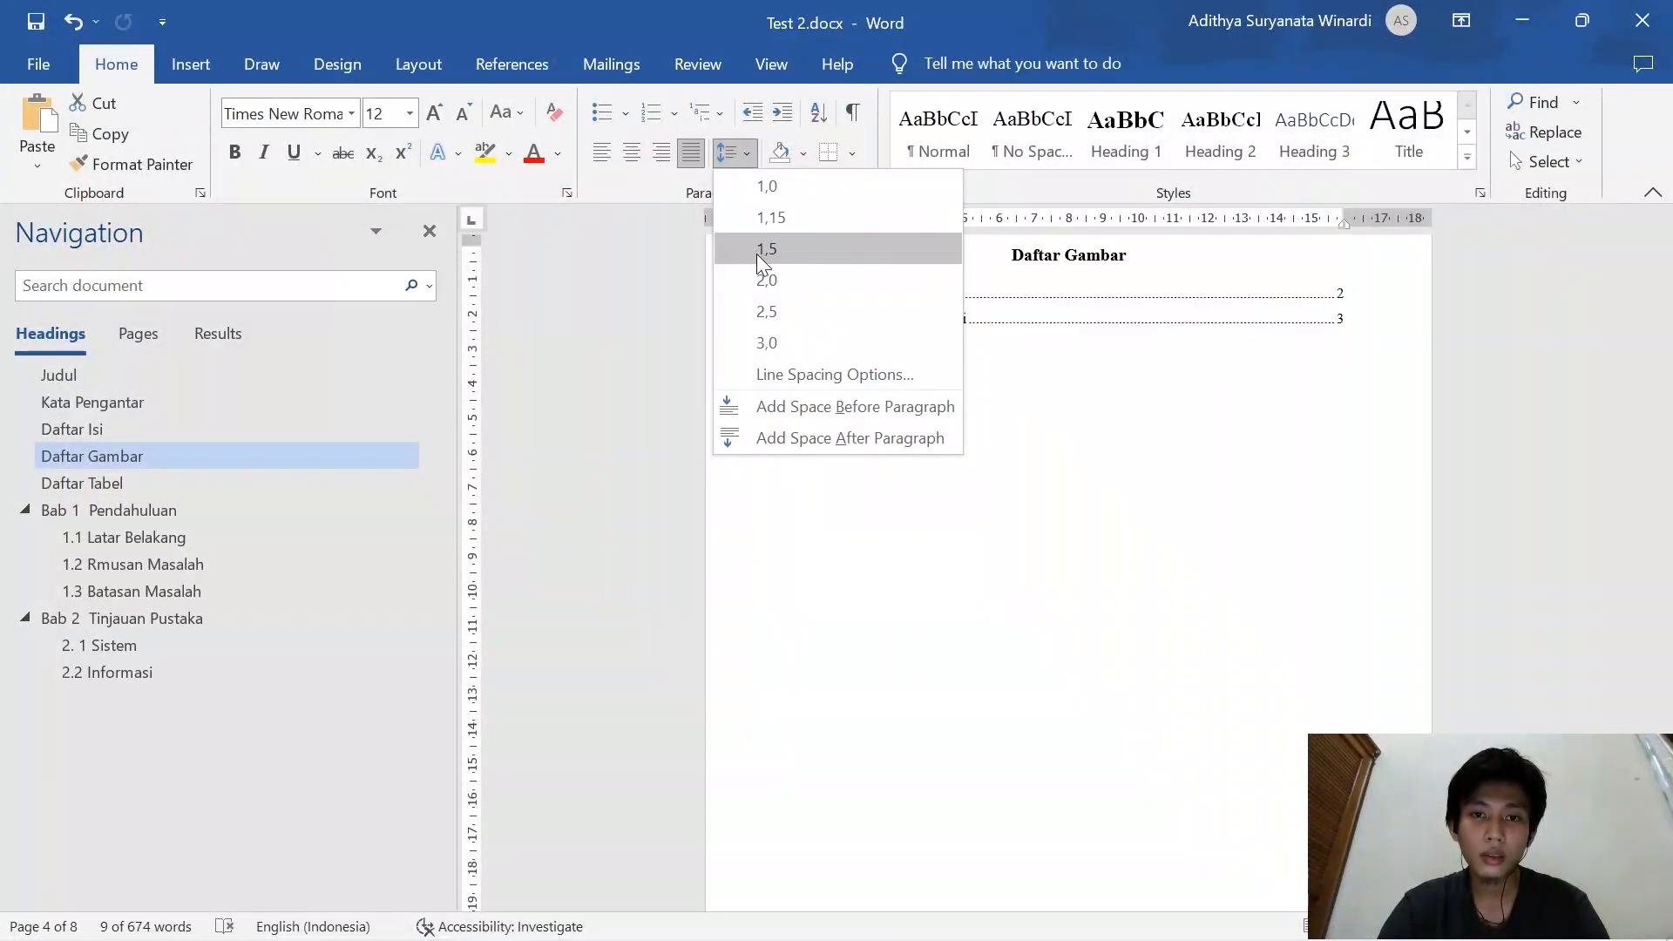
pyautogui.click(757, 254)
pyautogui.click(1015, 416)
pyautogui.scroll(2, 996, 397)
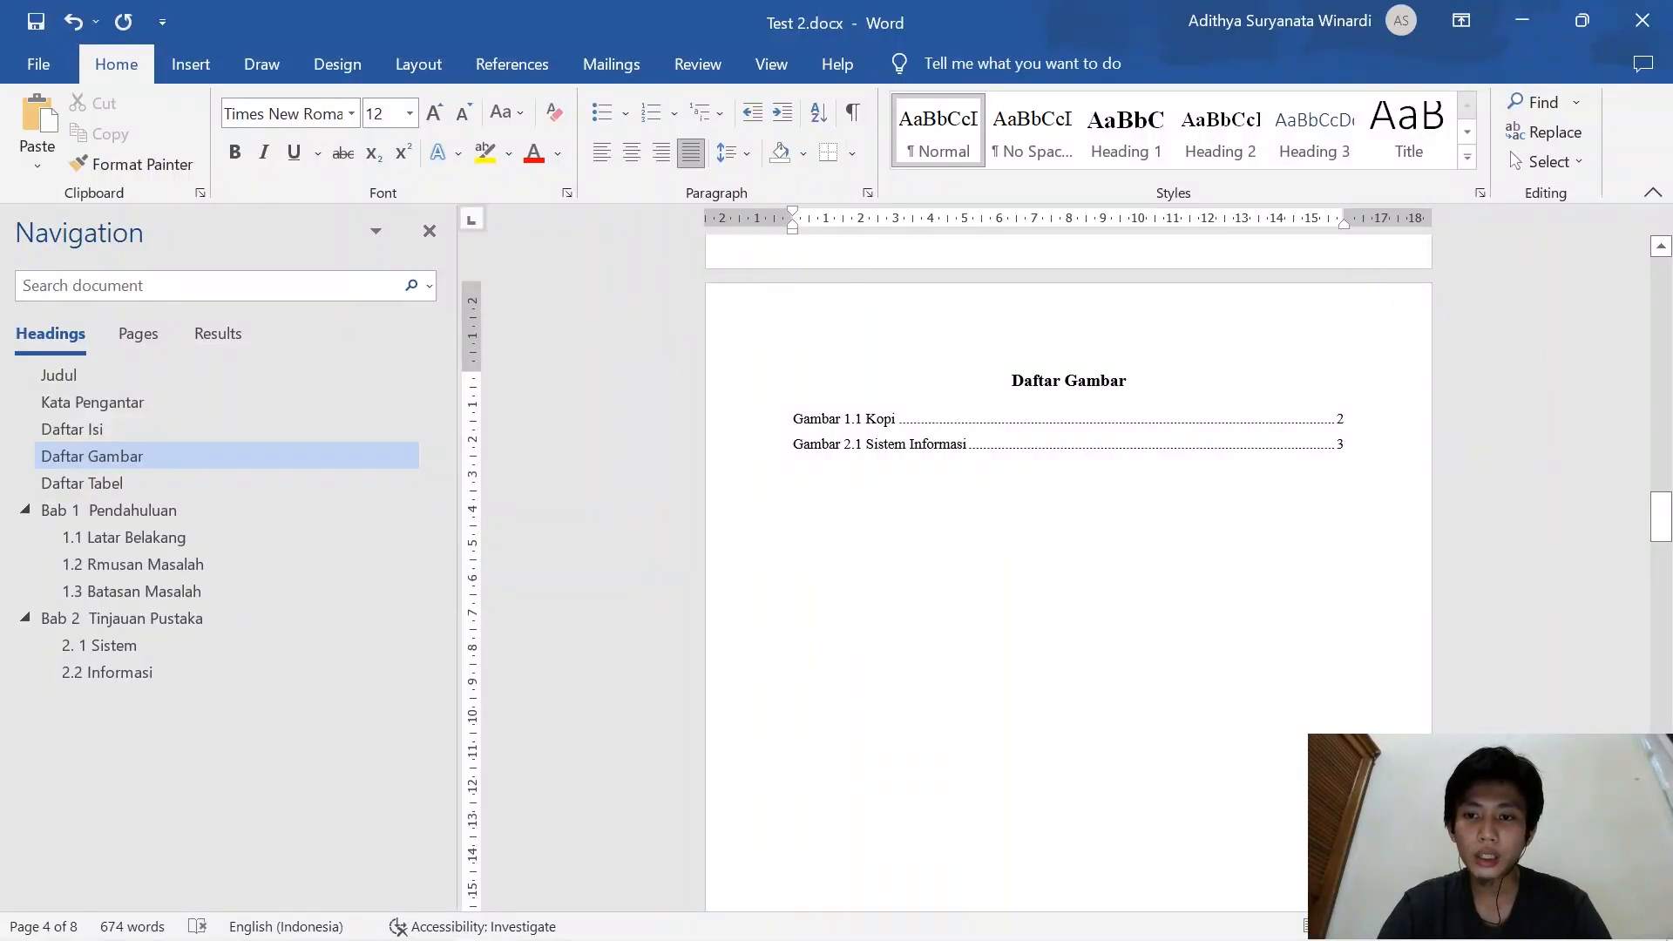
pyautogui.click(1345, 445)
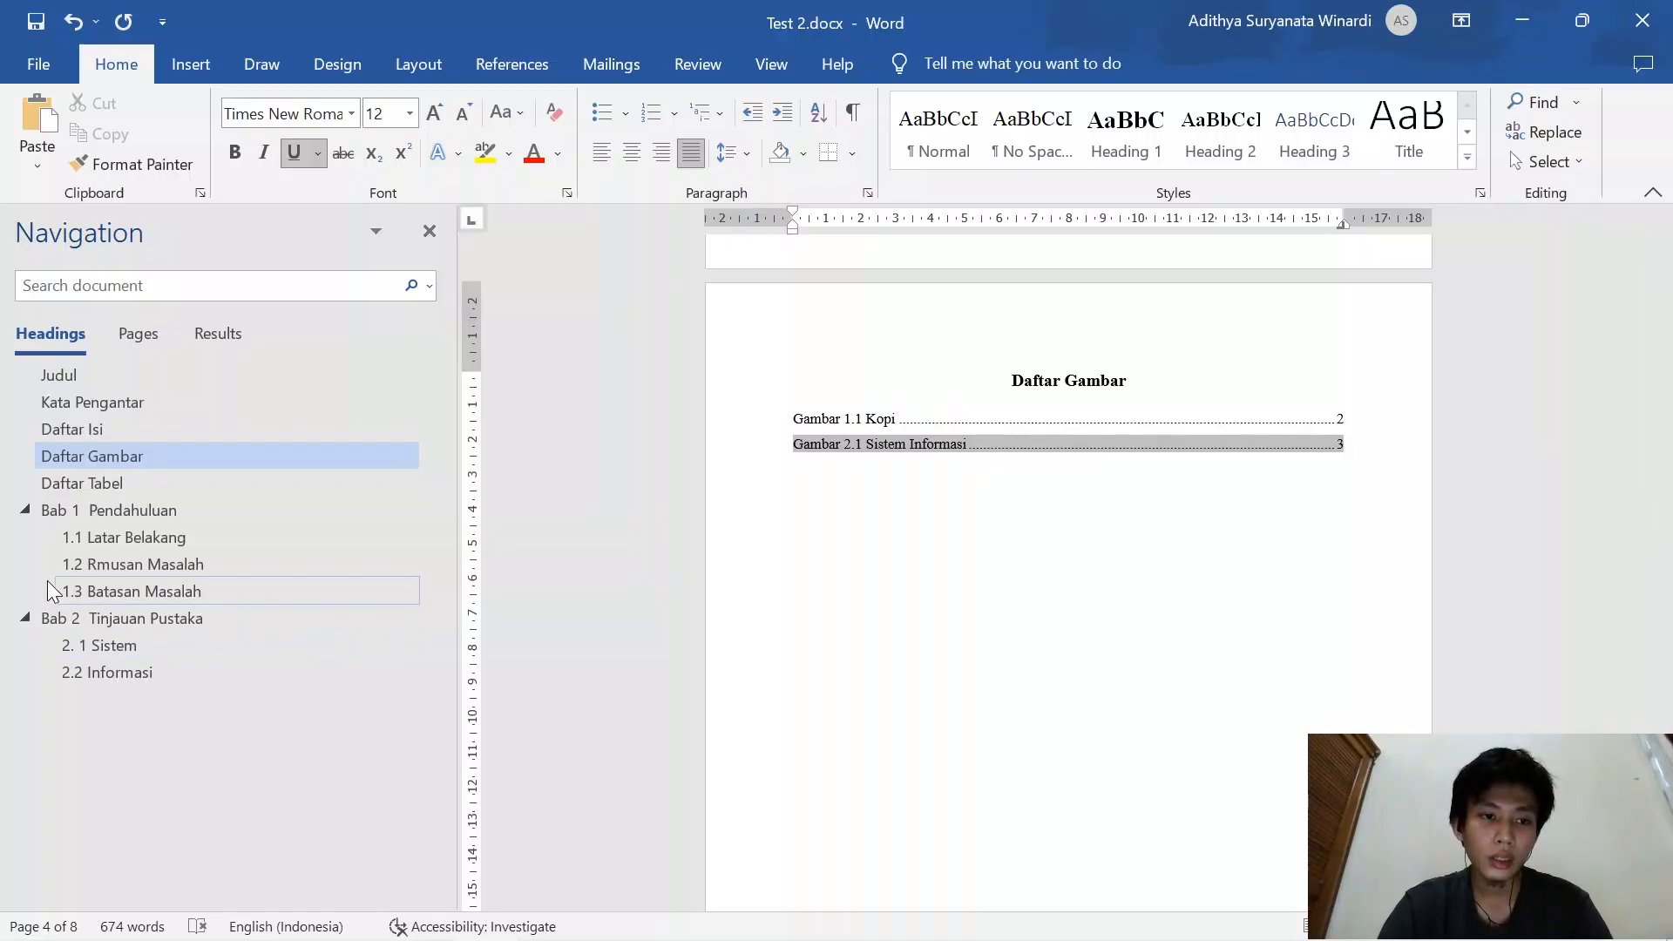
# Add a new empty line after the last paragraph of section 2.2 Informasi
pyautogui.click(106, 673)
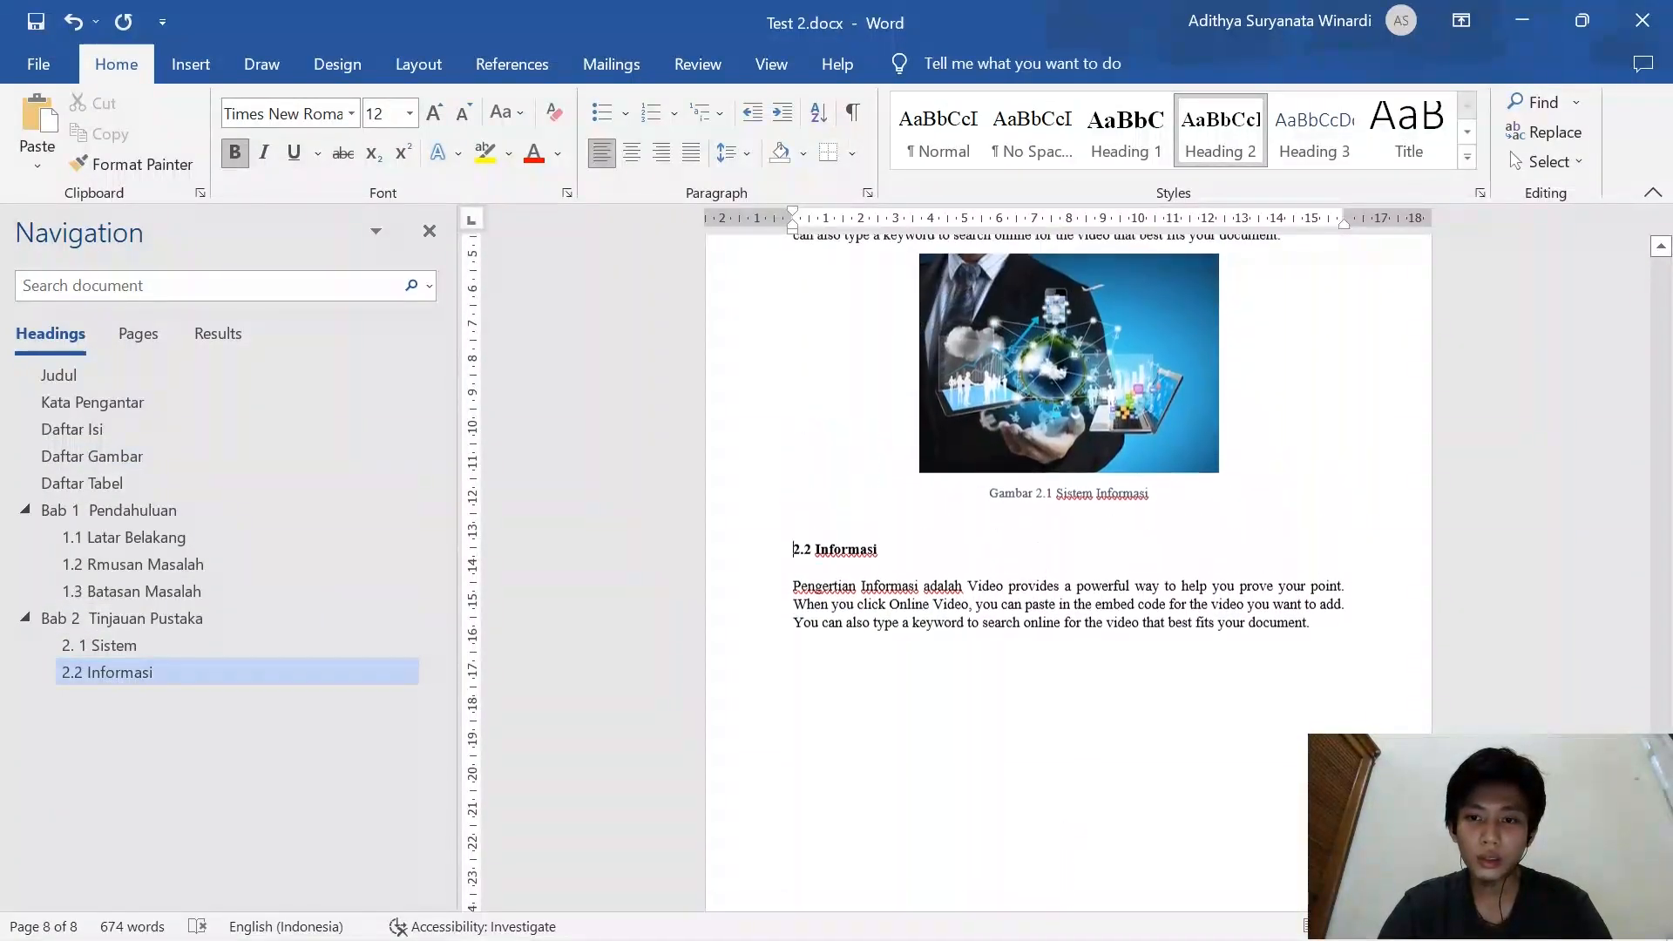
pyautogui.scroll(4, 1068, 572)
pyautogui.scroll(-2, 1069, 572)
pyautogui.scroll(-1, 1068, 571)
pyautogui.click(1312, 666)
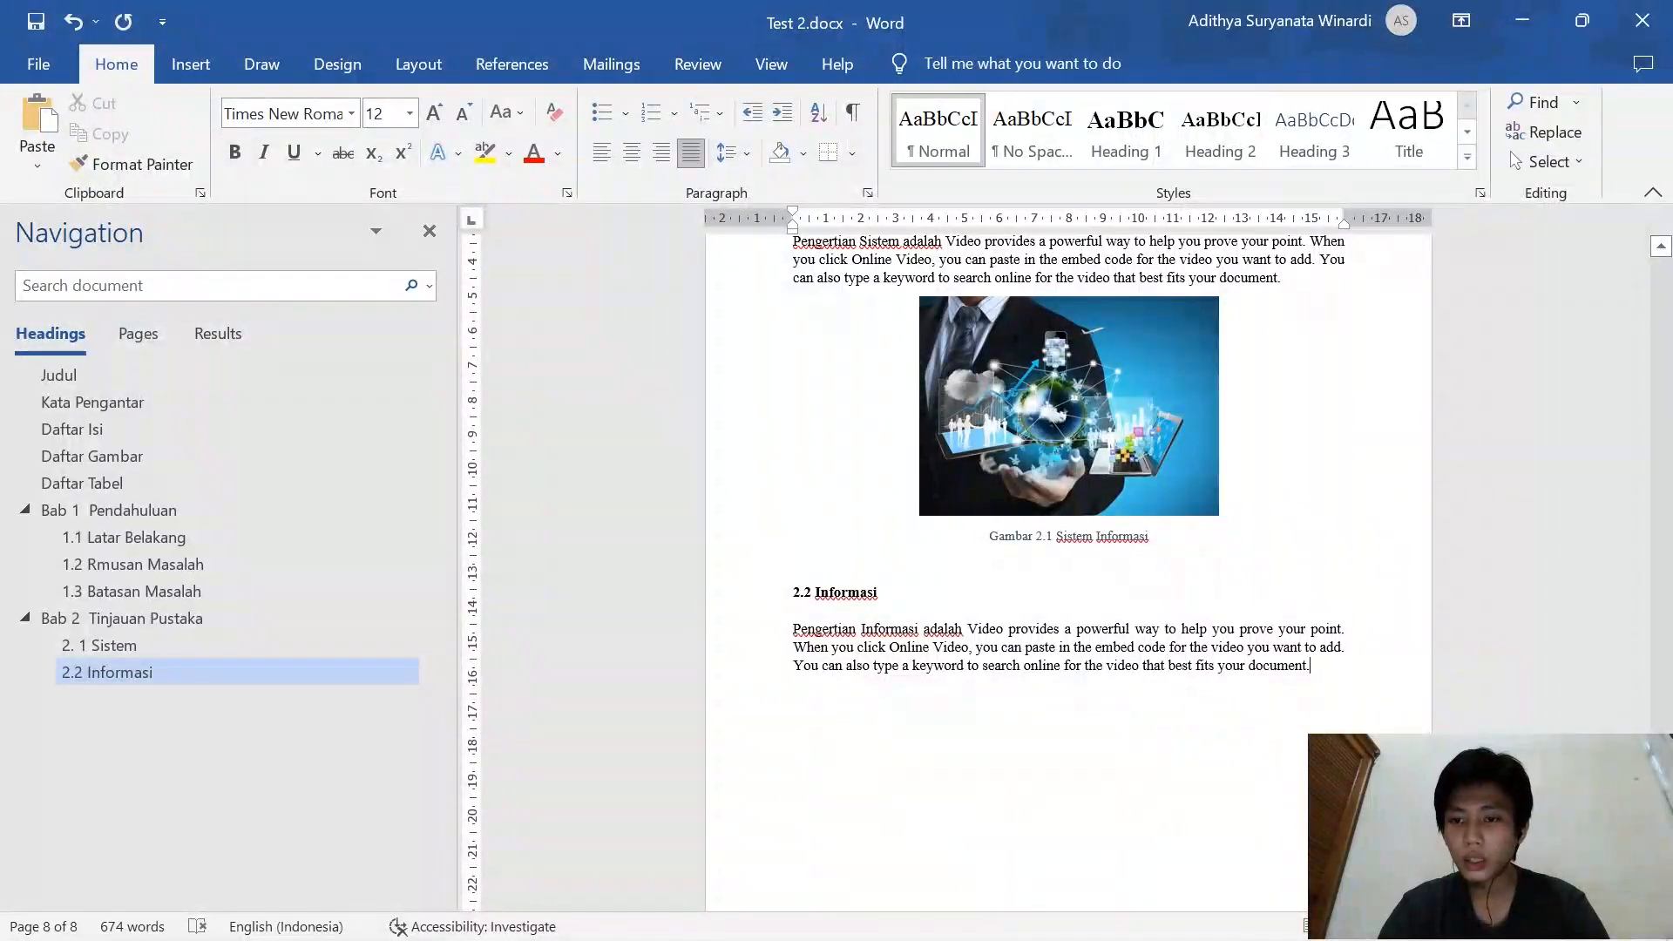
pyautogui.press('Return')
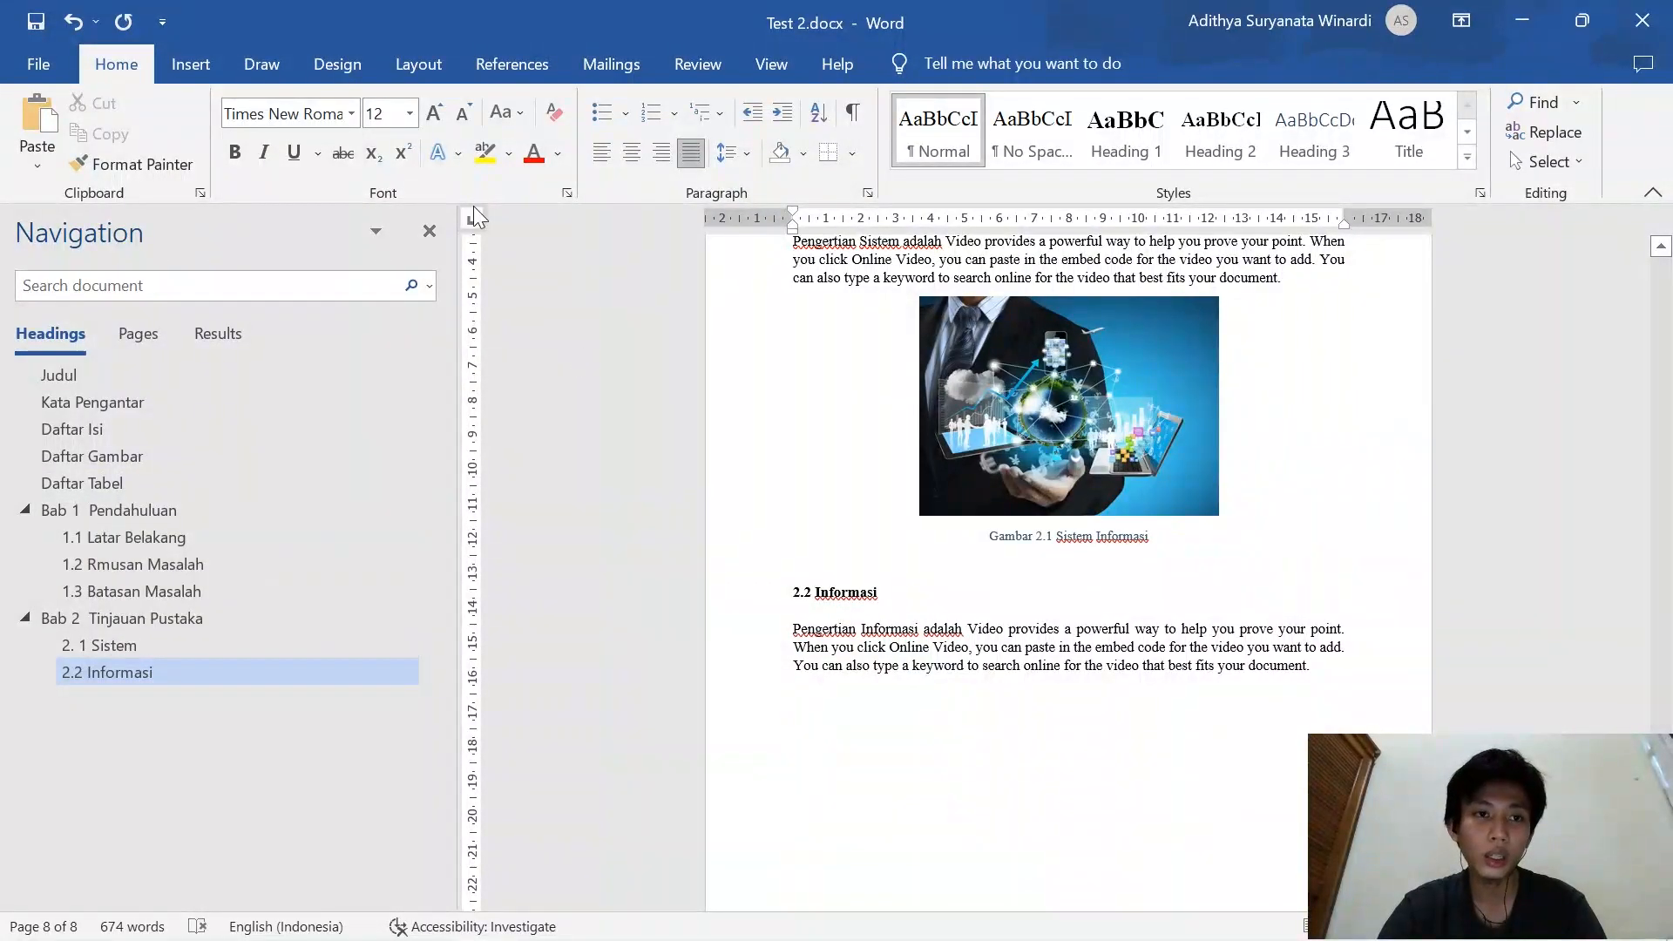
# Insert an empty 4-column by 3-row table under 2.2 Informasi, with a blank line above it
pyautogui.click(190, 64)
pyautogui.click(186, 131)
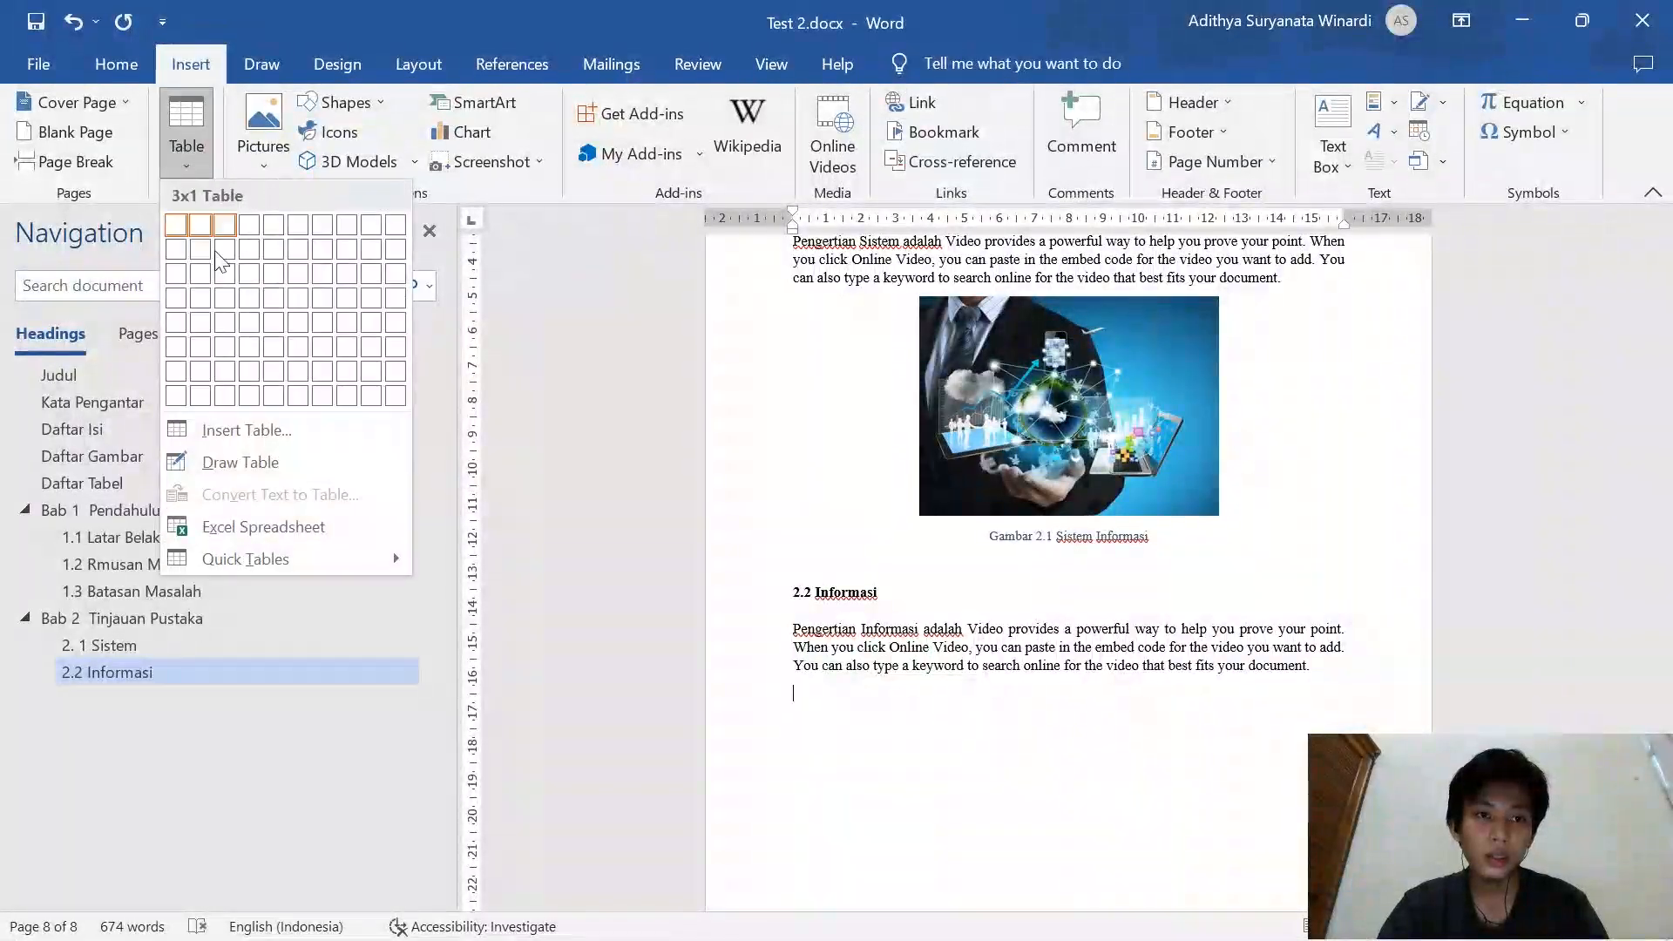
pyautogui.click(249, 274)
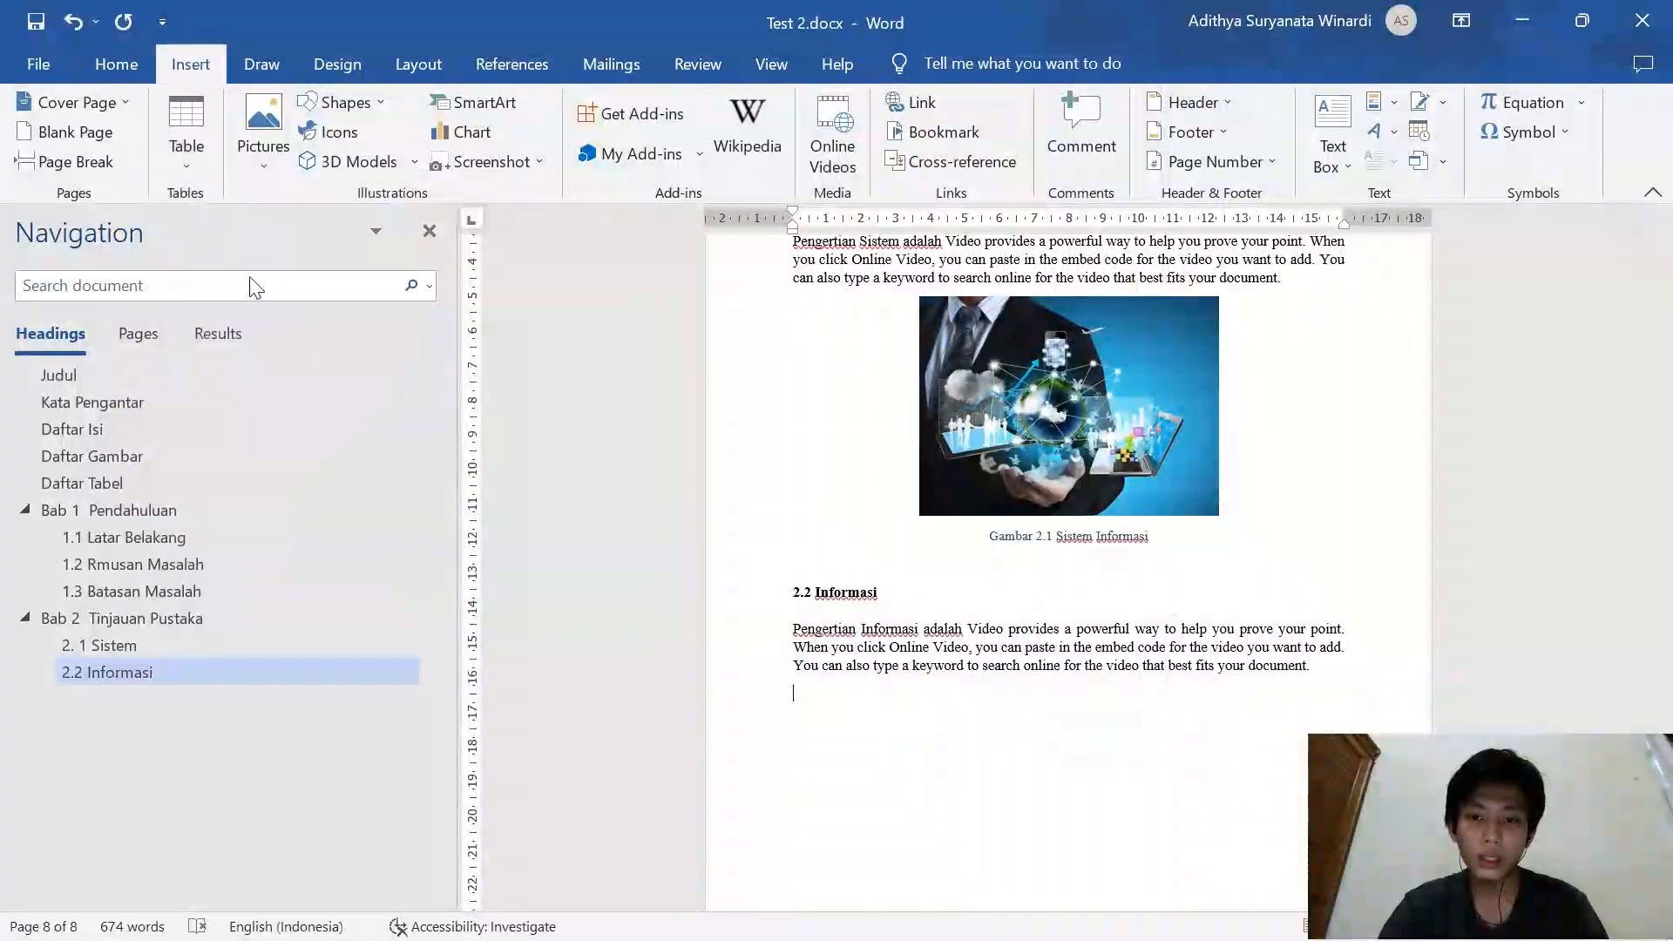
pyautogui.click(1343, 669)
pyautogui.press('Return')
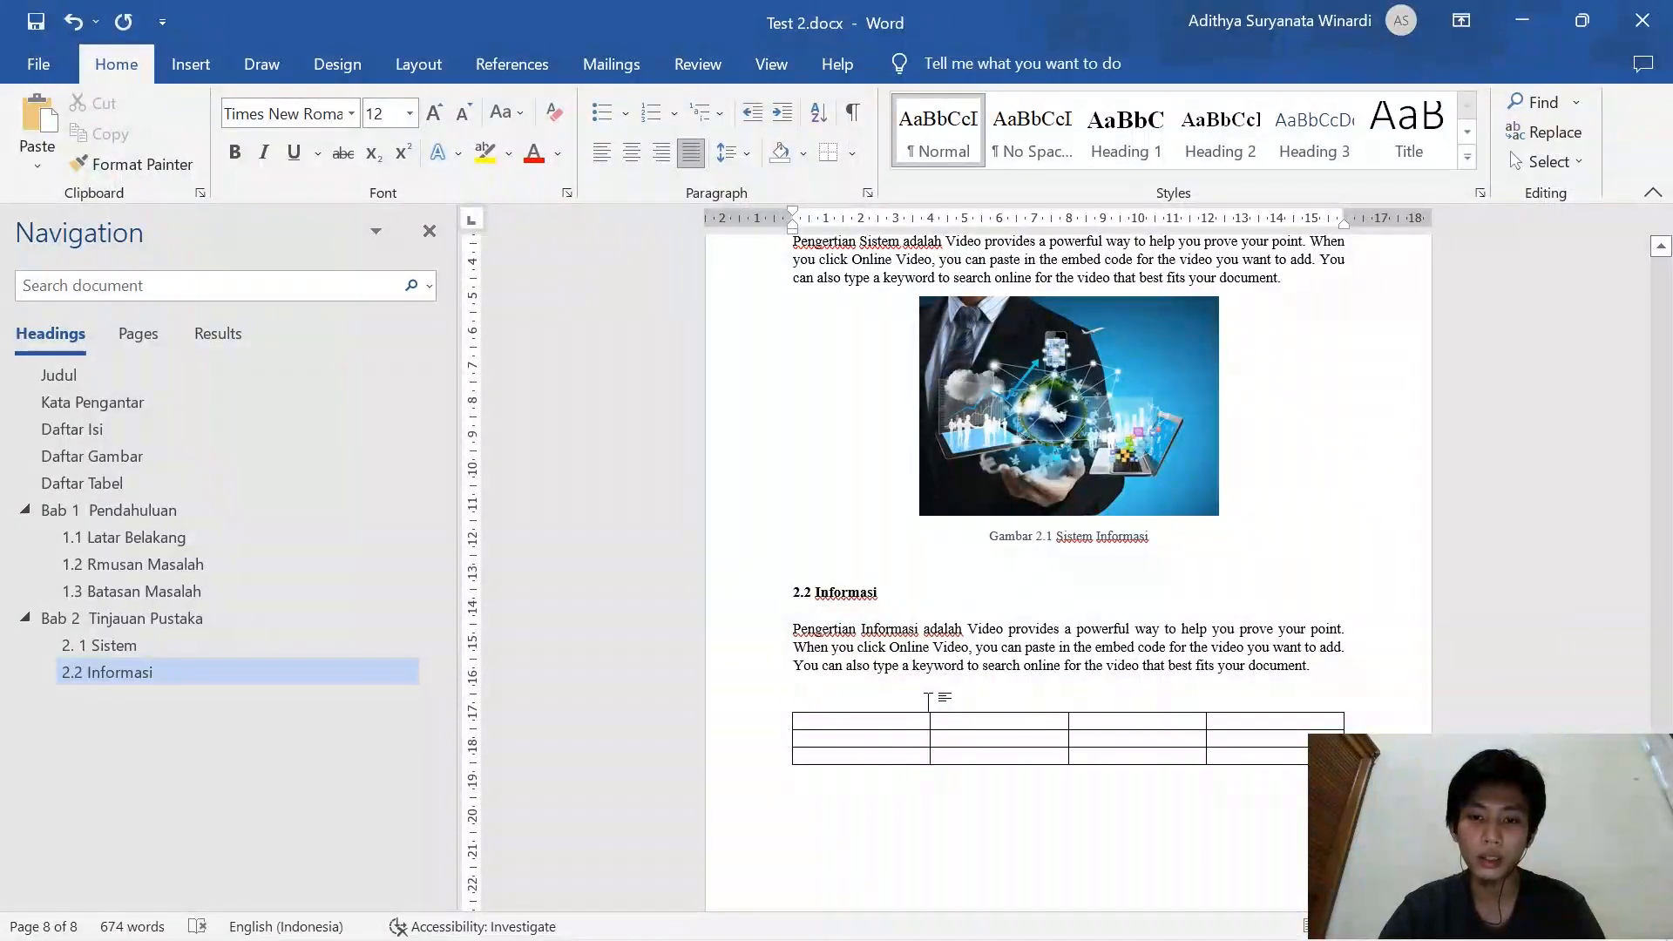
pyautogui.click(514, 64)
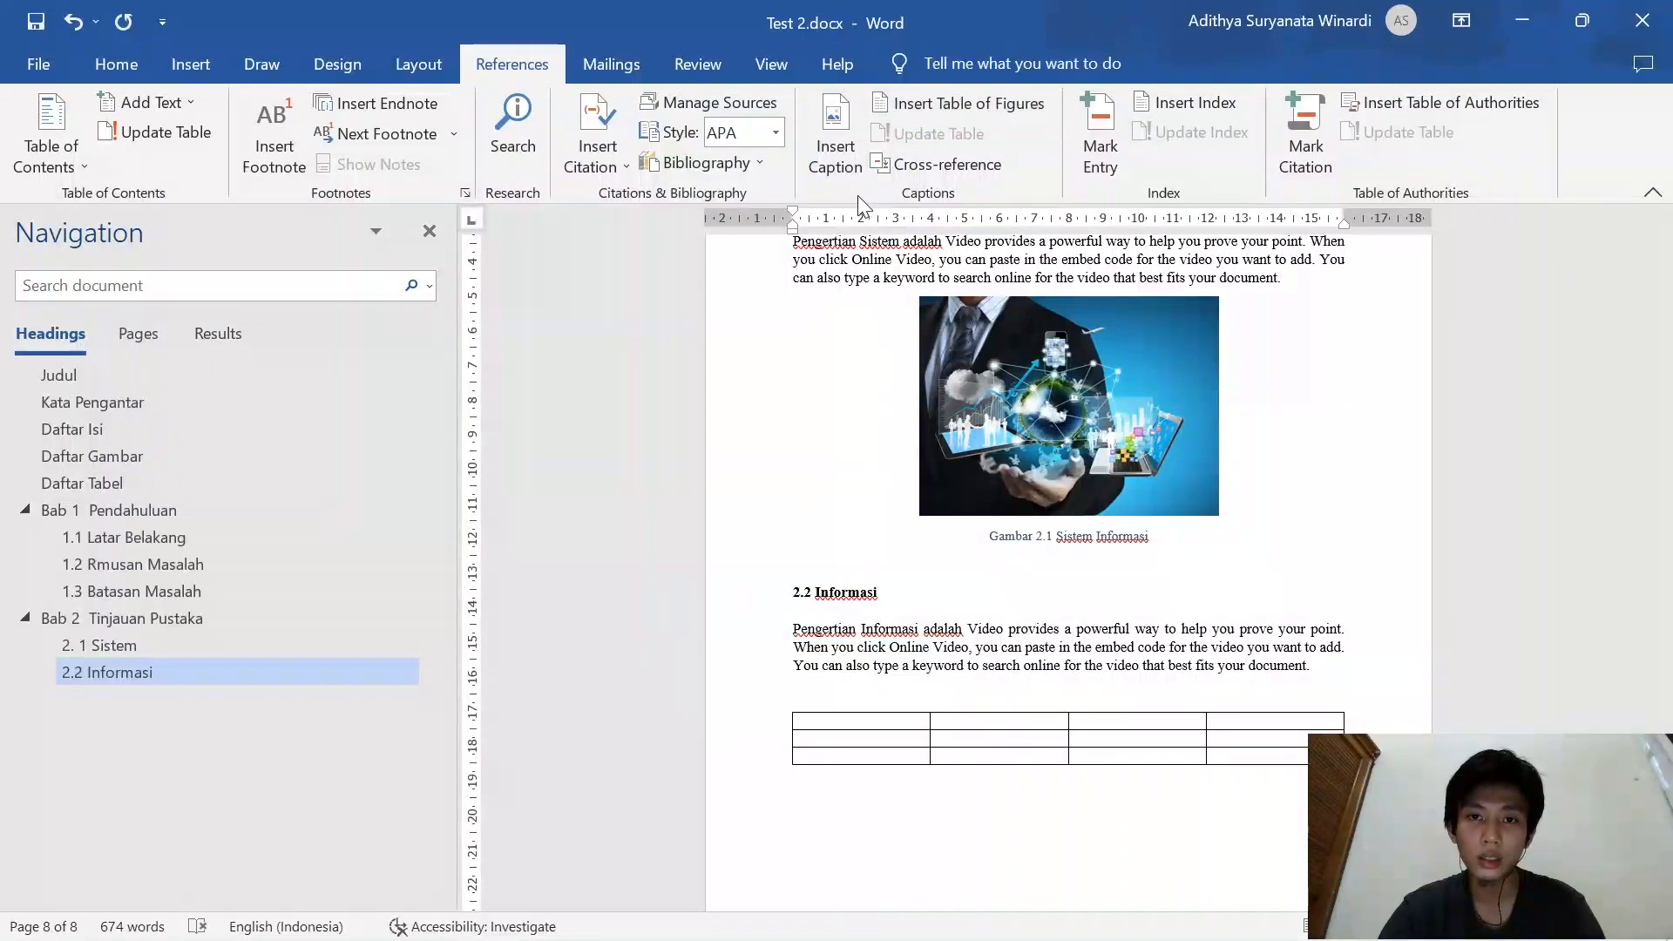
# Caption the table 'Contoh 1' using a new 'Tabel 2.' caption label
pyautogui.click(836, 157)
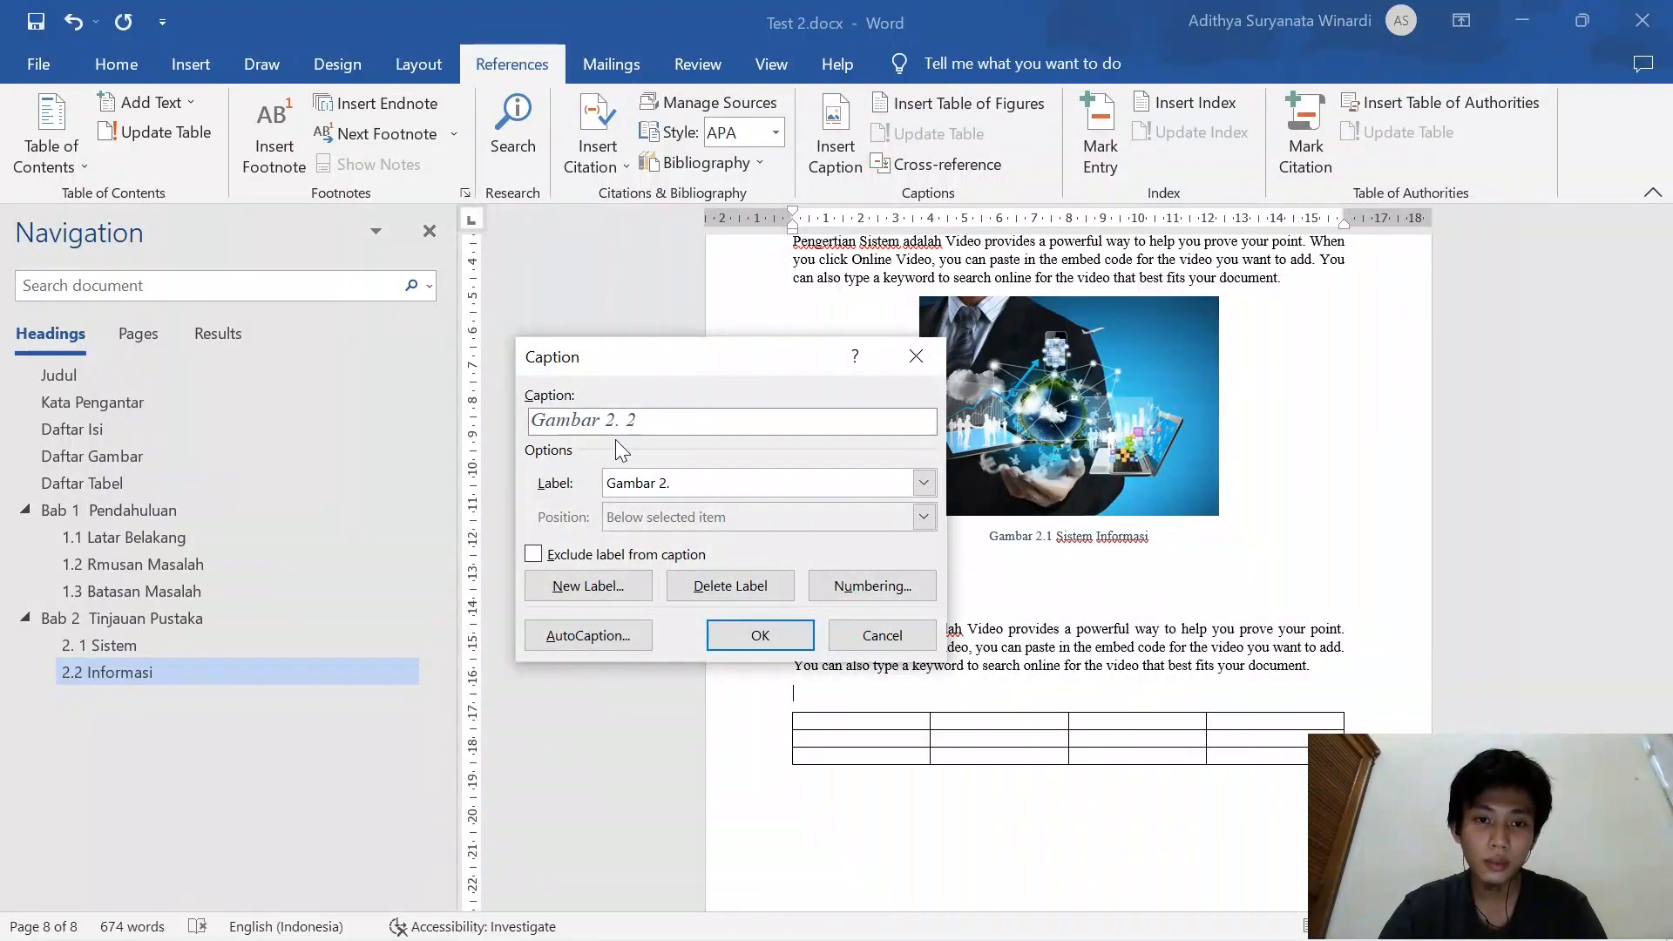
pyautogui.click(577, 584)
pyautogui.write('Tabel 2.')
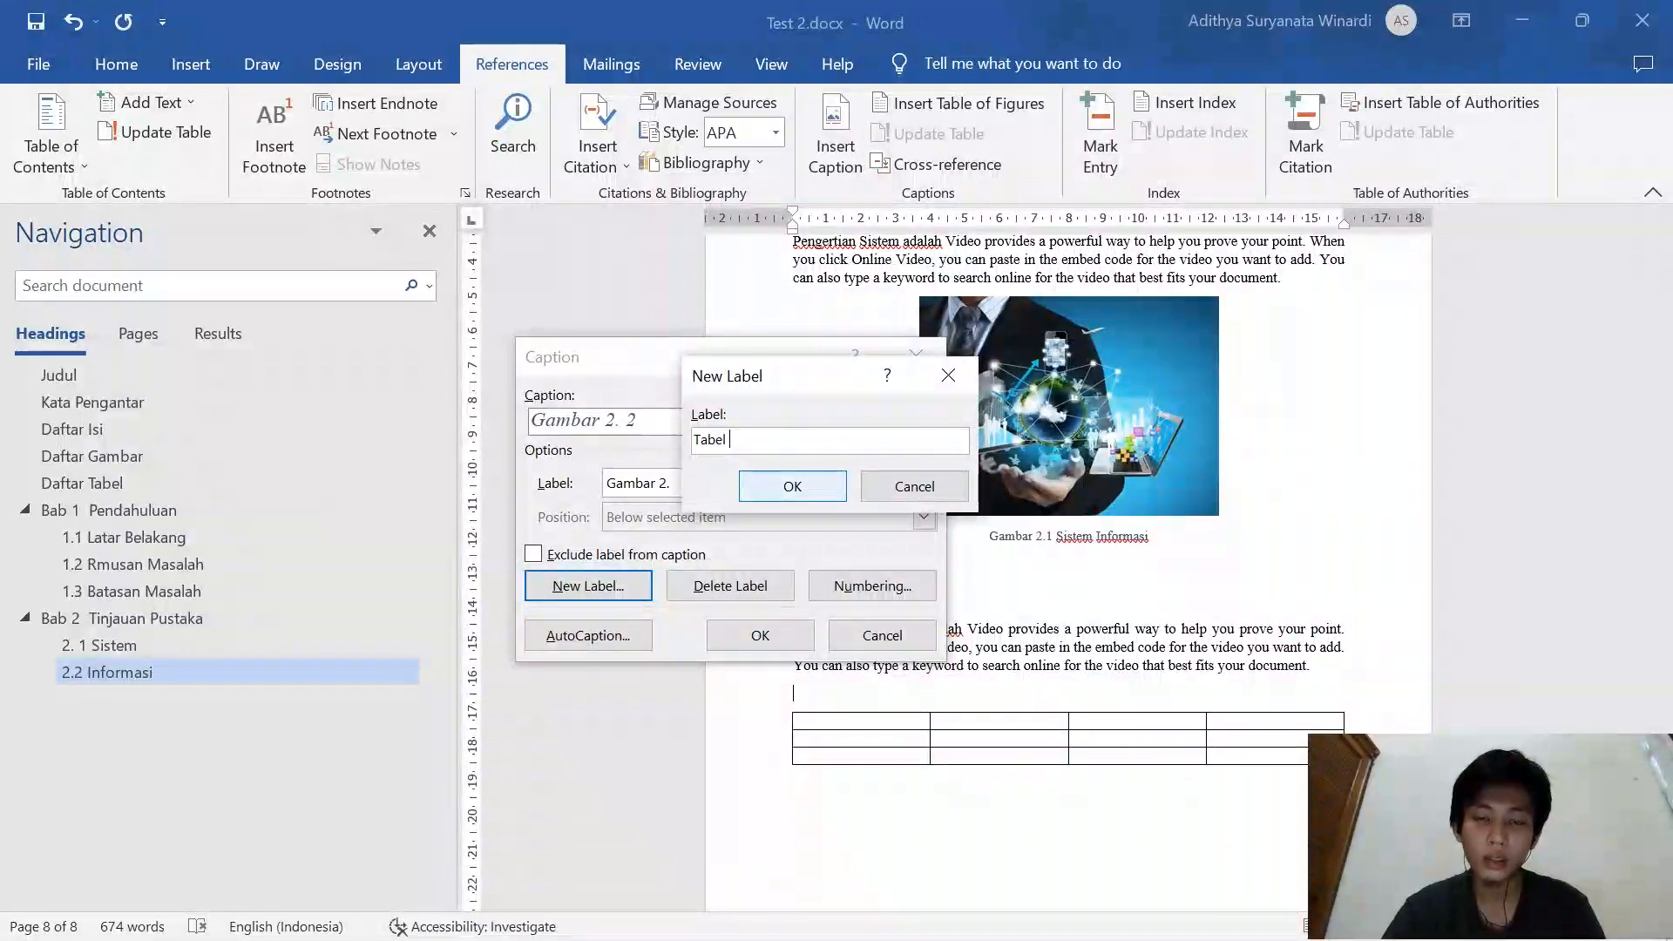
pyautogui.click(793, 488)
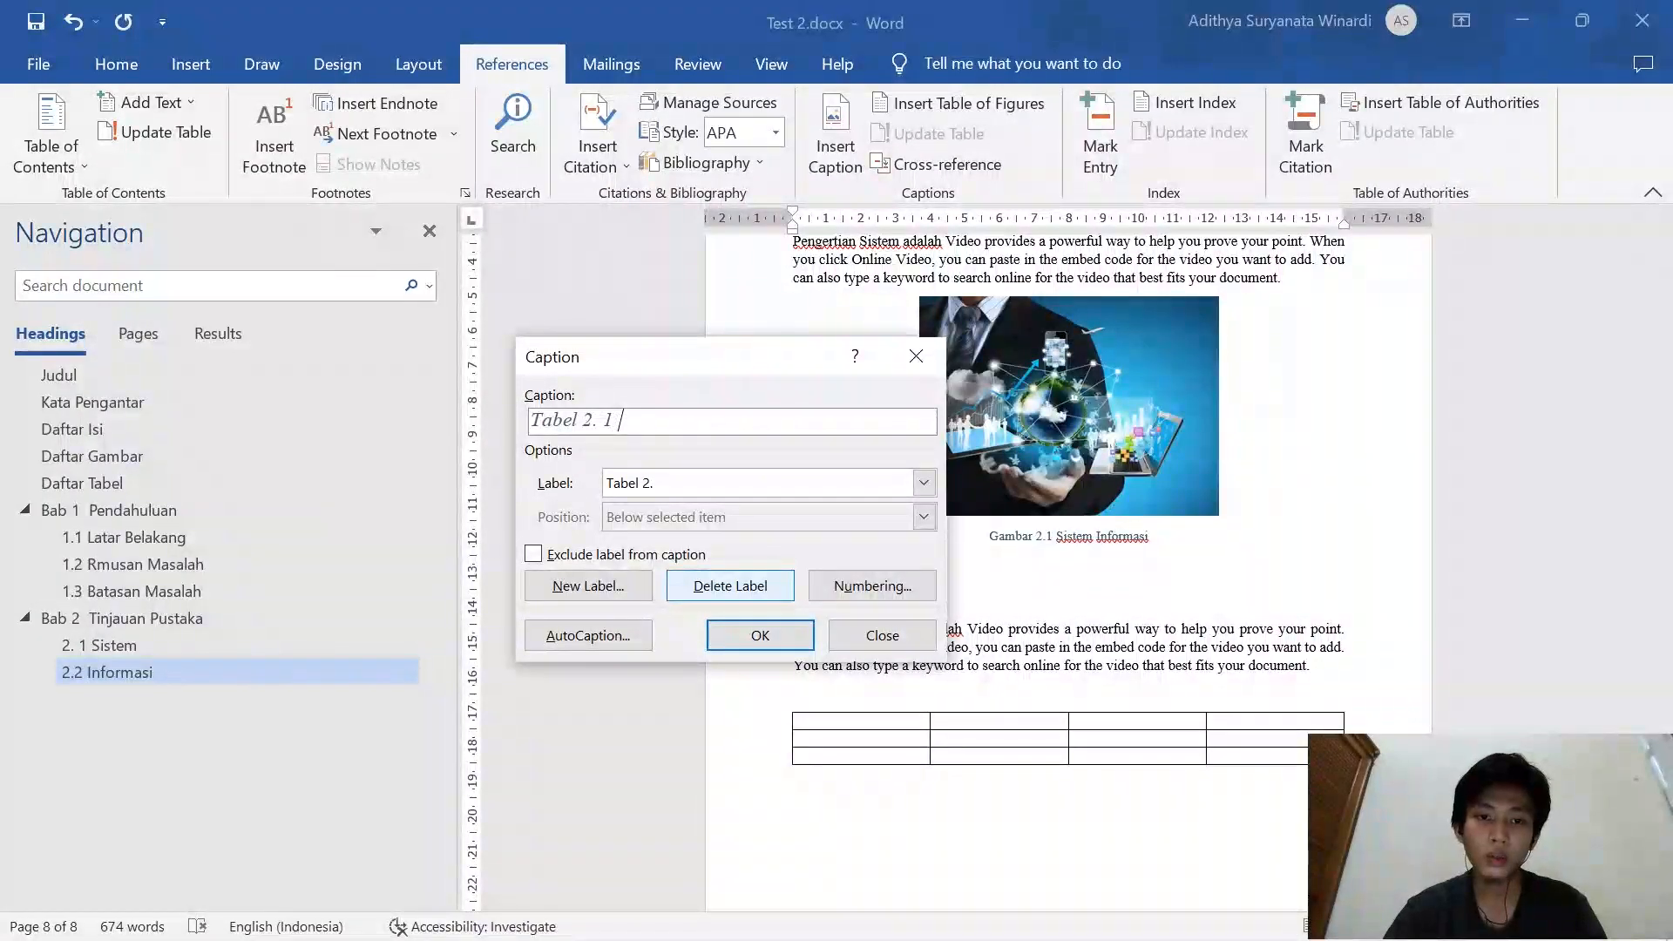
pyautogui.write('Contoh 1')
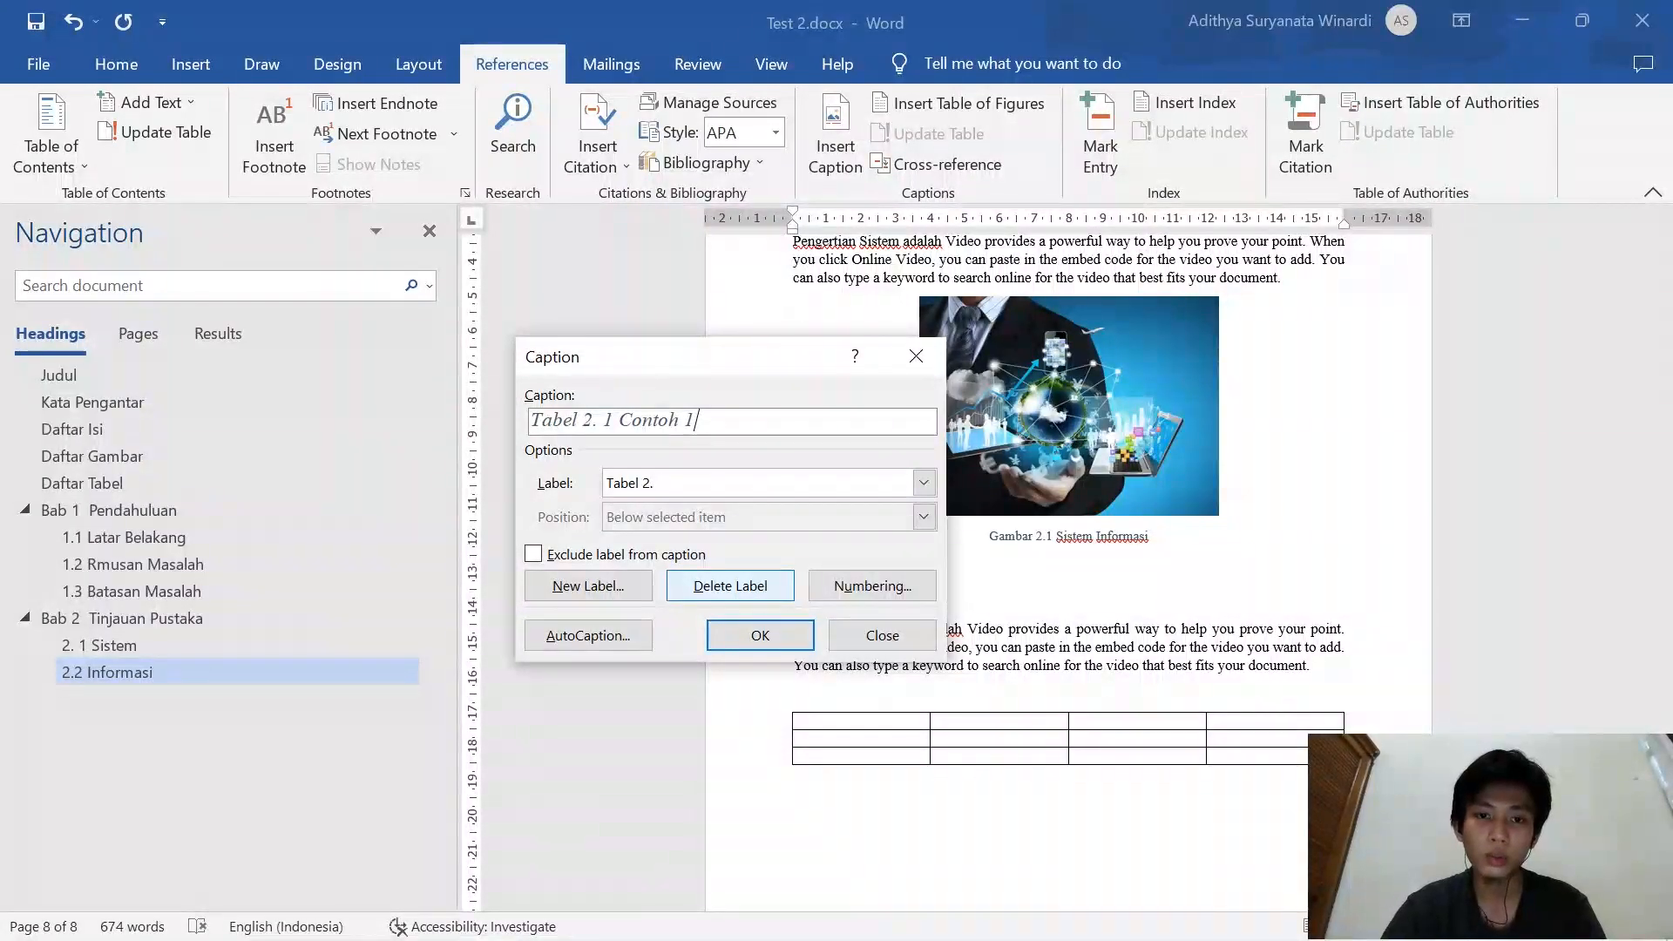
pyautogui.click(760, 635)
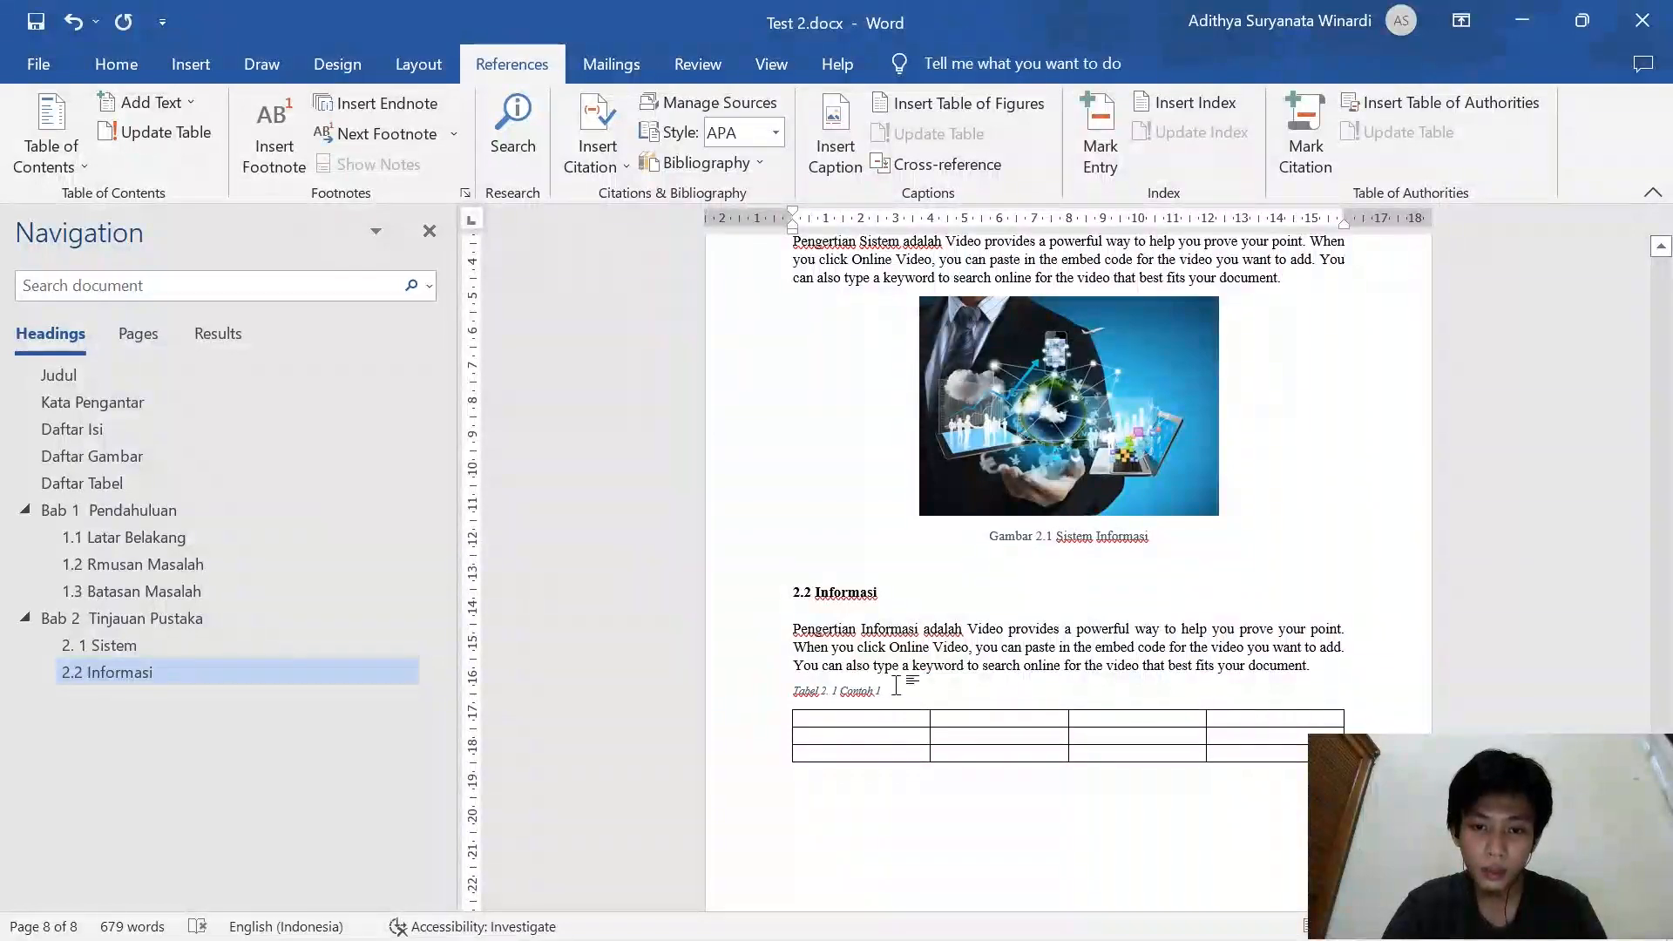
# Make the caption size 11 and centred, and remove the space so it reads 'Tabel 2.1'
pyautogui.click(777, 691)
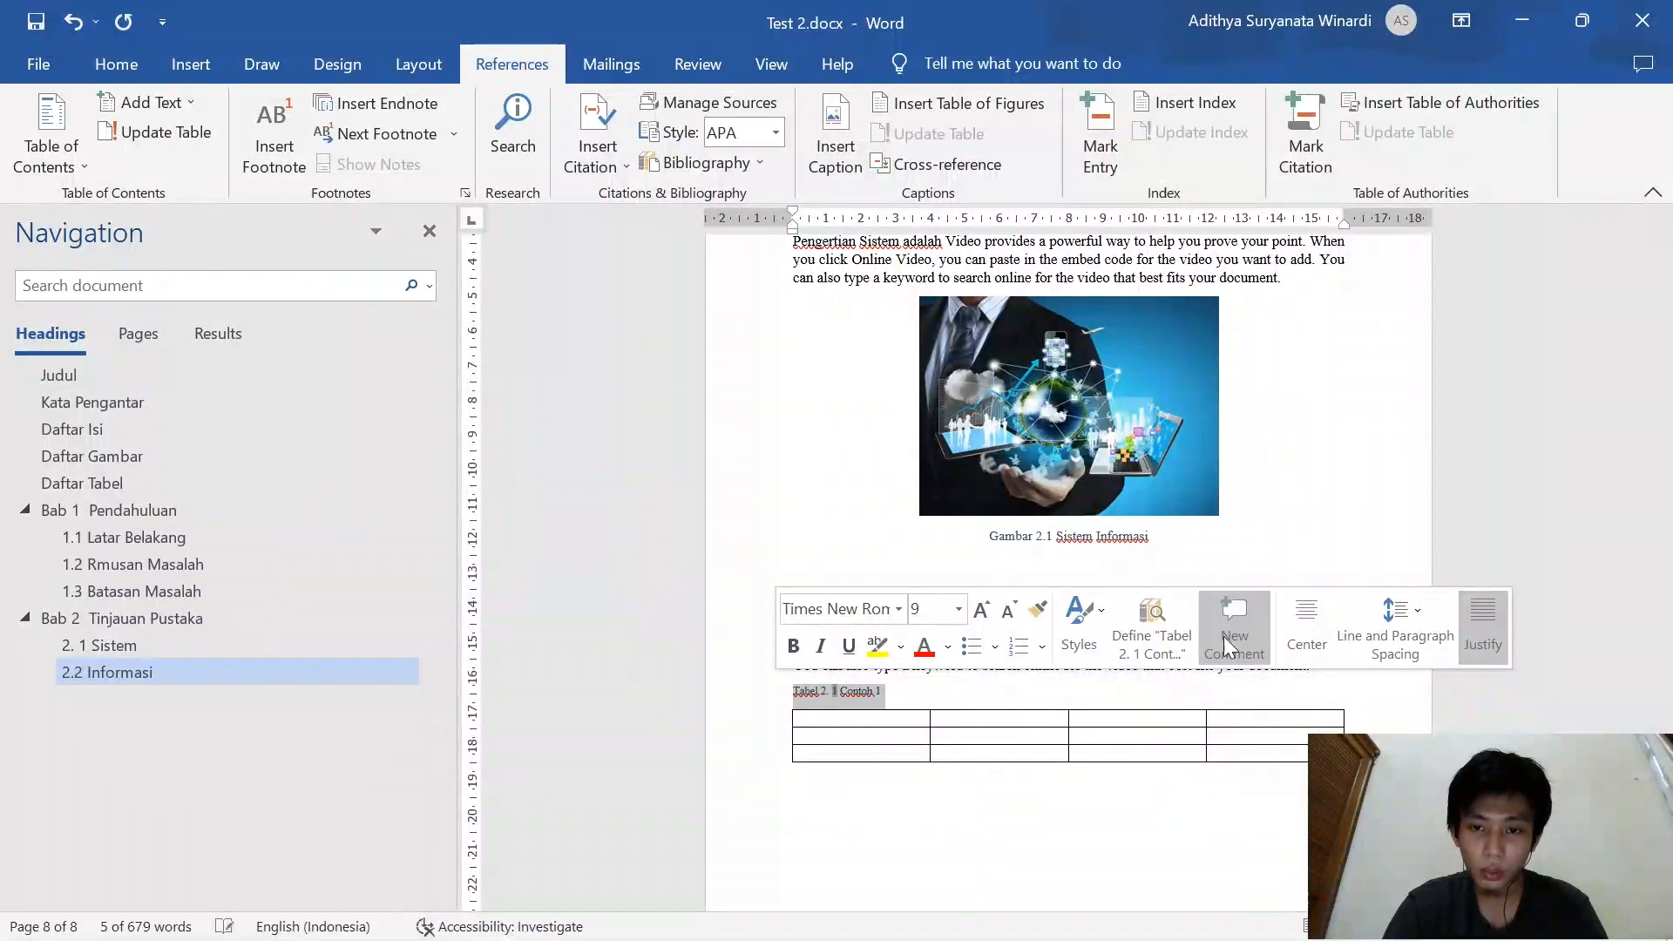
pyautogui.click(981, 609)
pyautogui.click(981, 608)
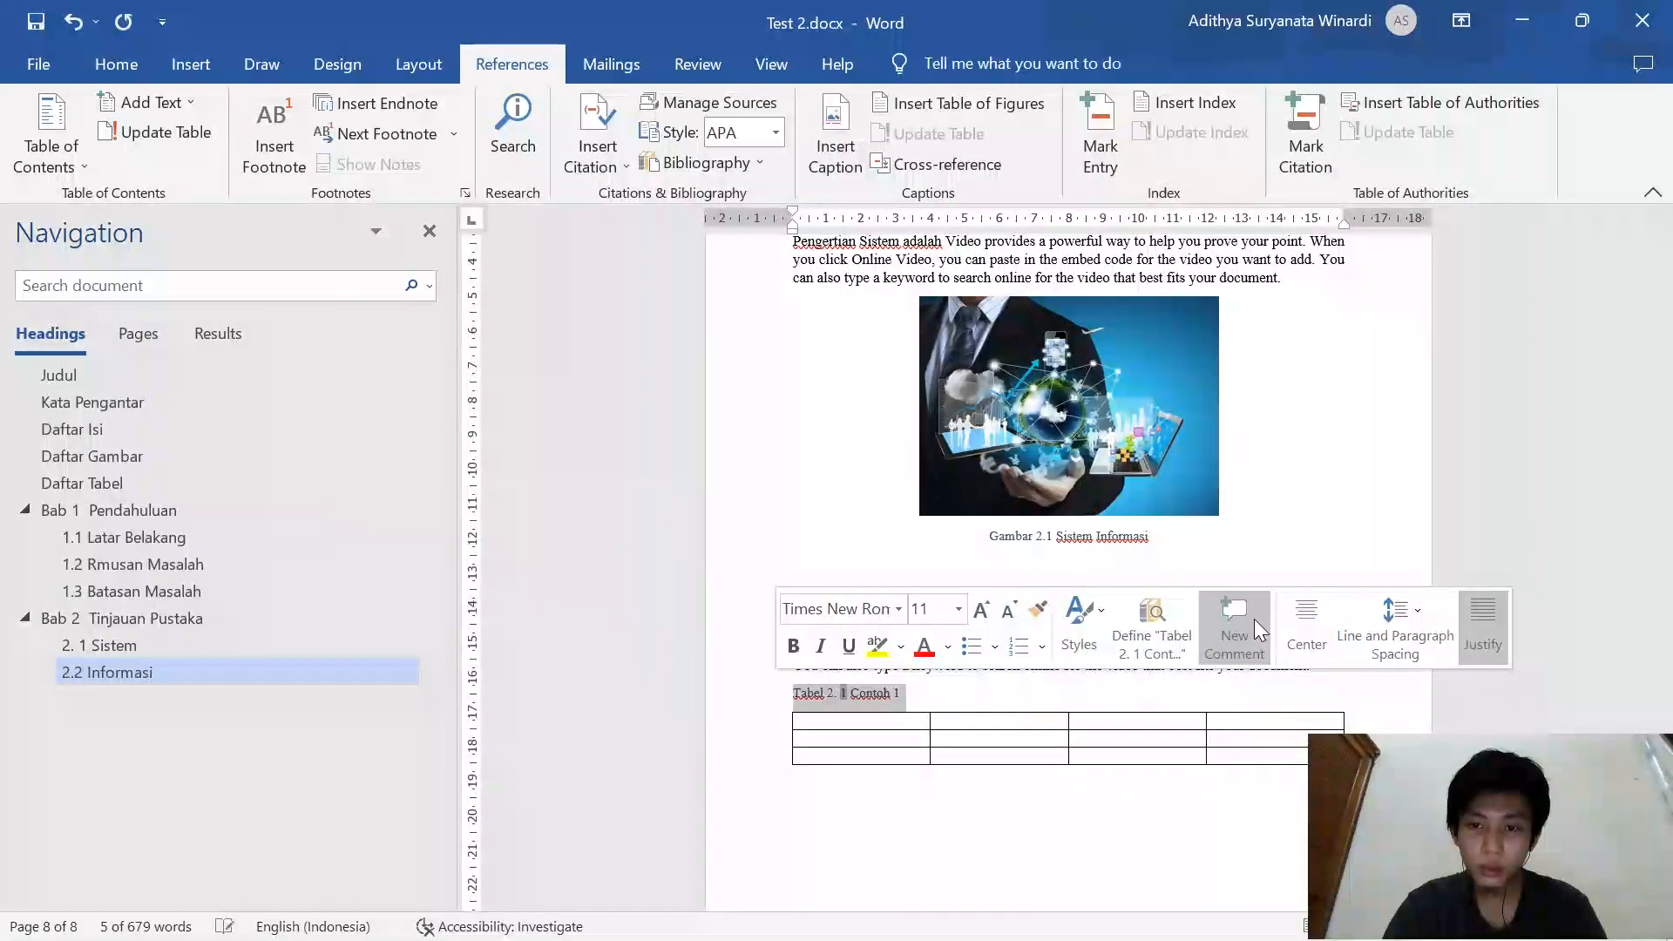
pyautogui.click(1318, 614)
pyautogui.click(1048, 693)
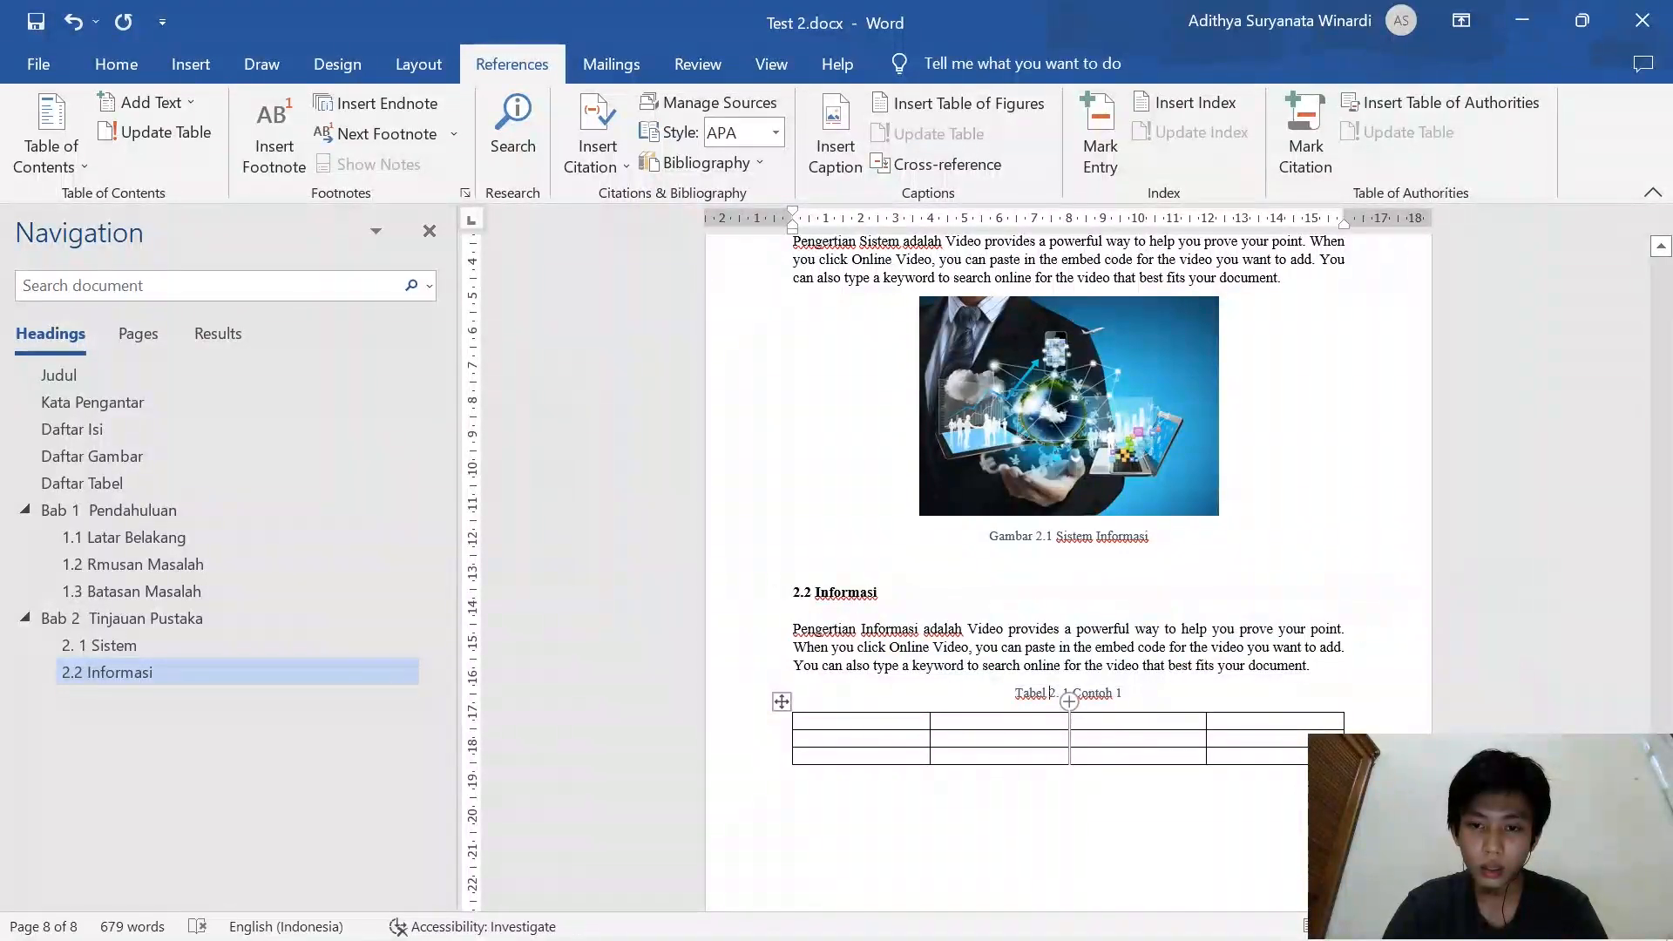
pyautogui.press('BackSpace')
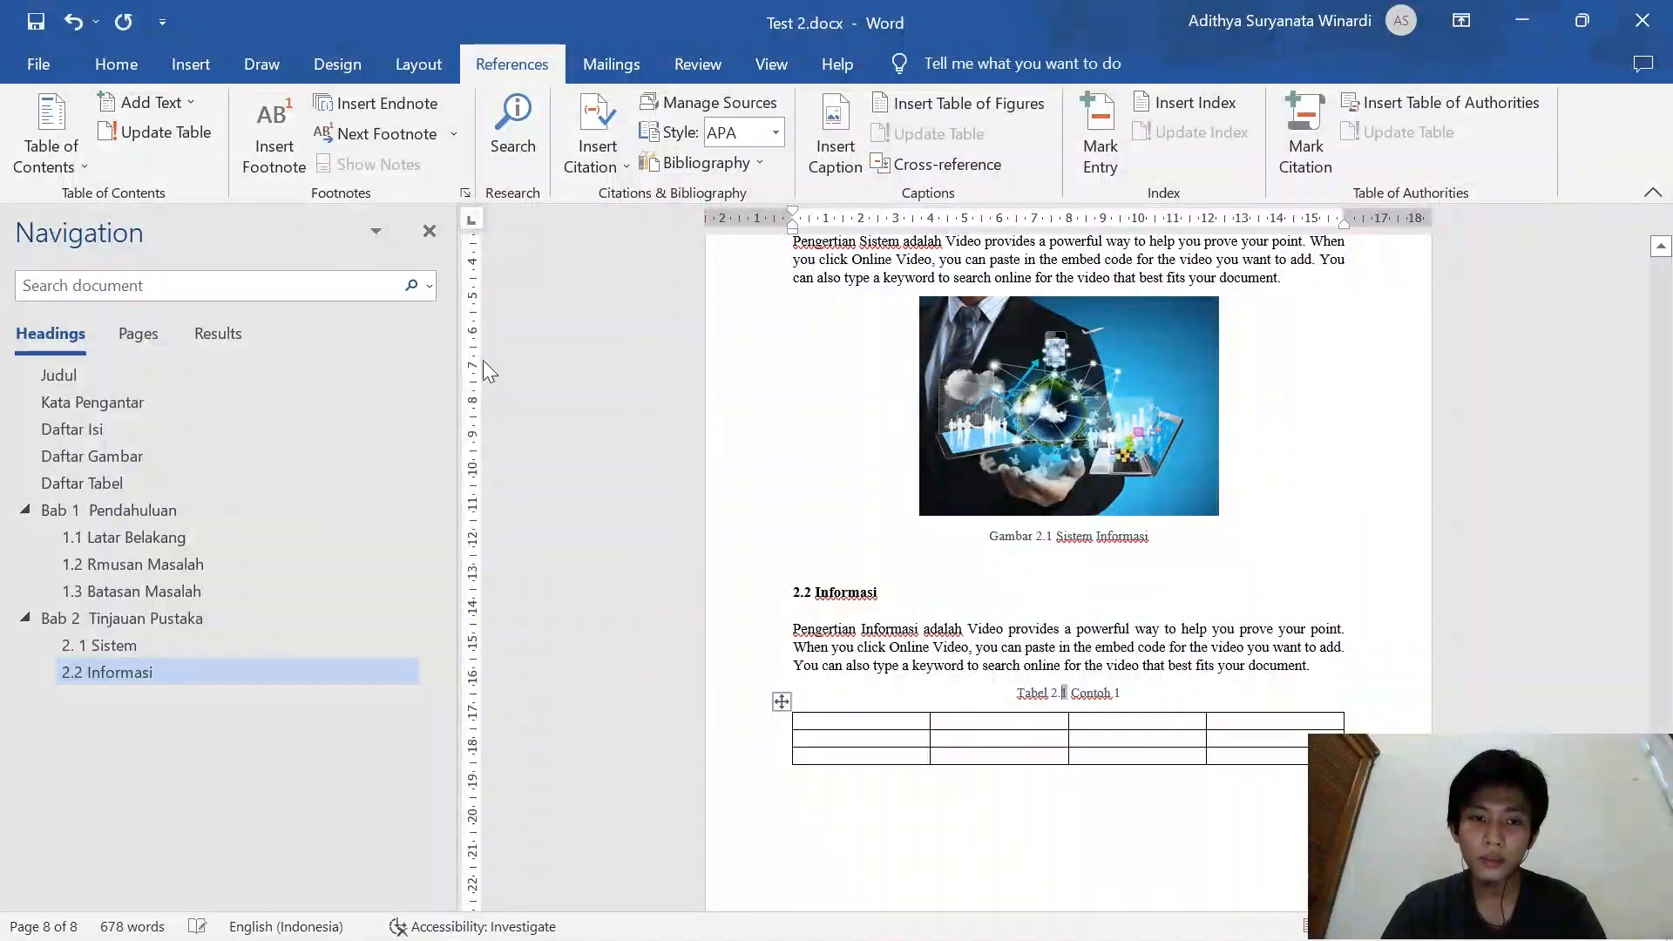
pyautogui.click(230, 478)
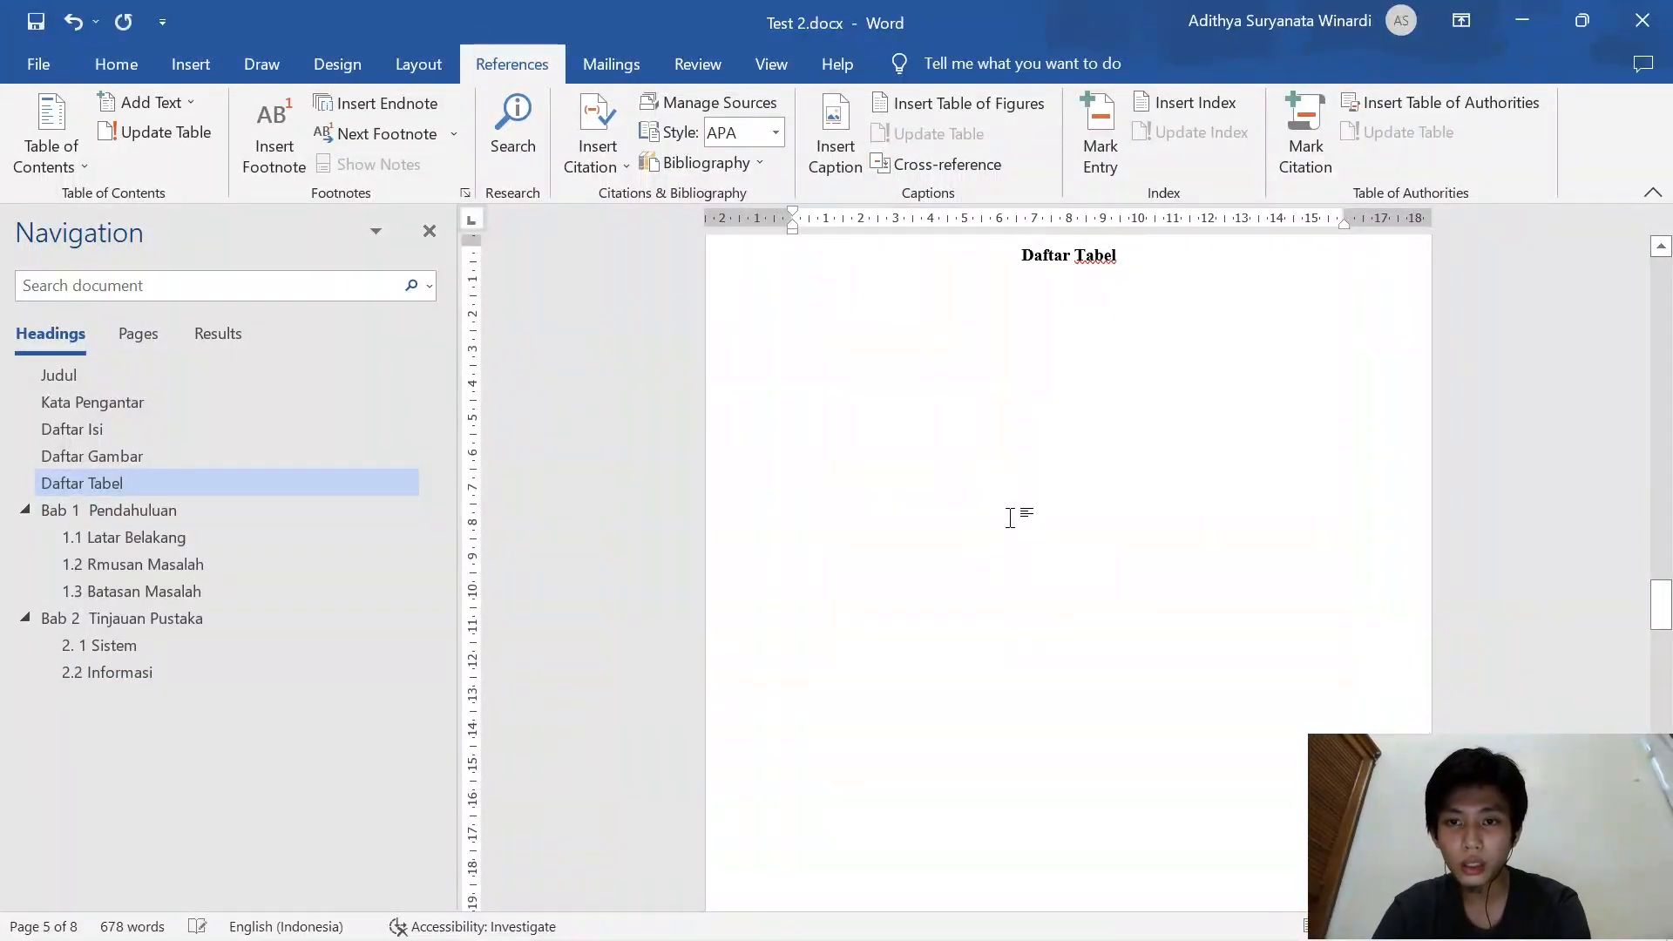
# Generate the Daftar Tabel list from the Tabel 2. label, showing Tabel 2.1 Contoh 1 on page 3
pyautogui.press('Return')
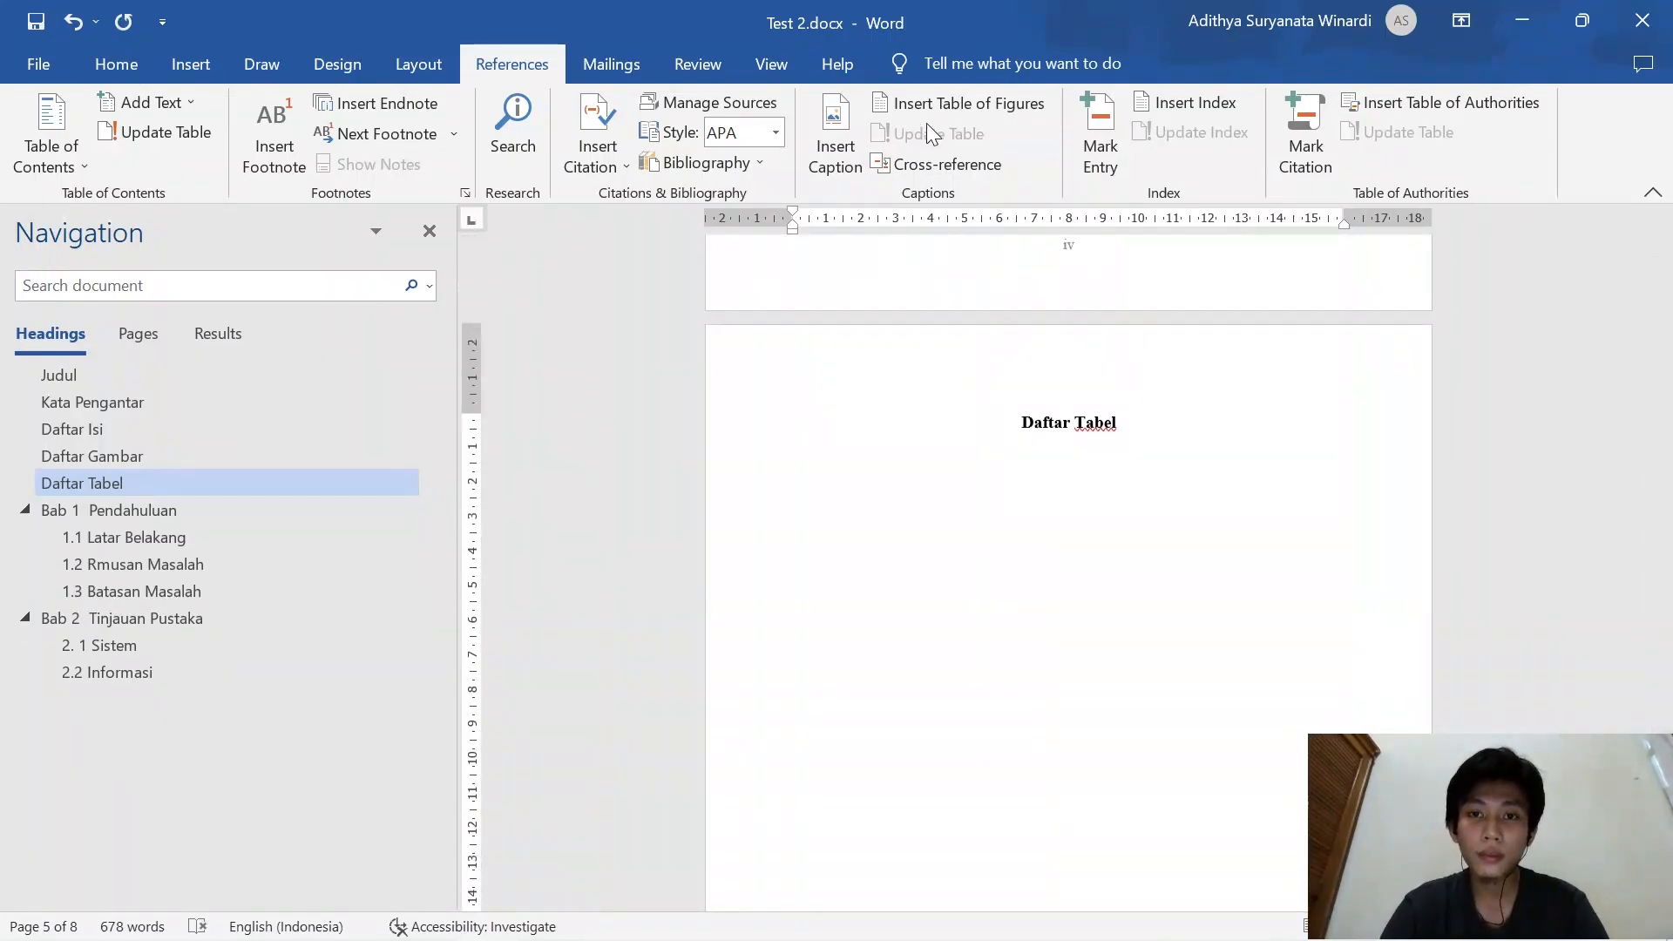
pyautogui.click(929, 102)
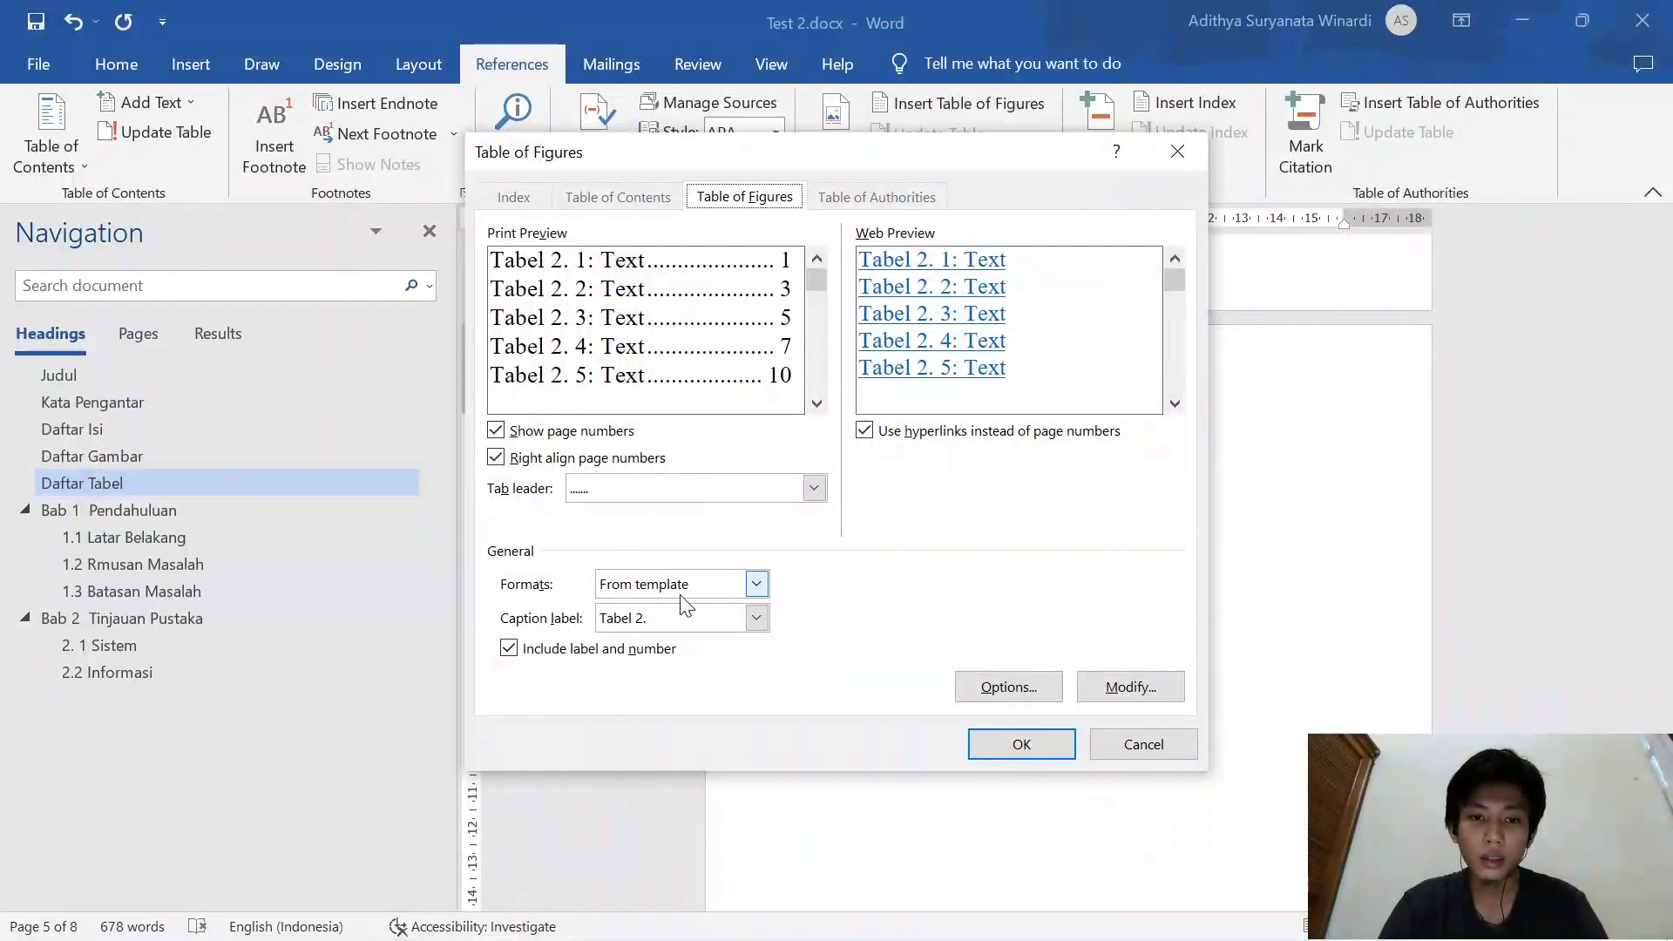
pyautogui.click(672, 618)
pyautogui.click(697, 620)
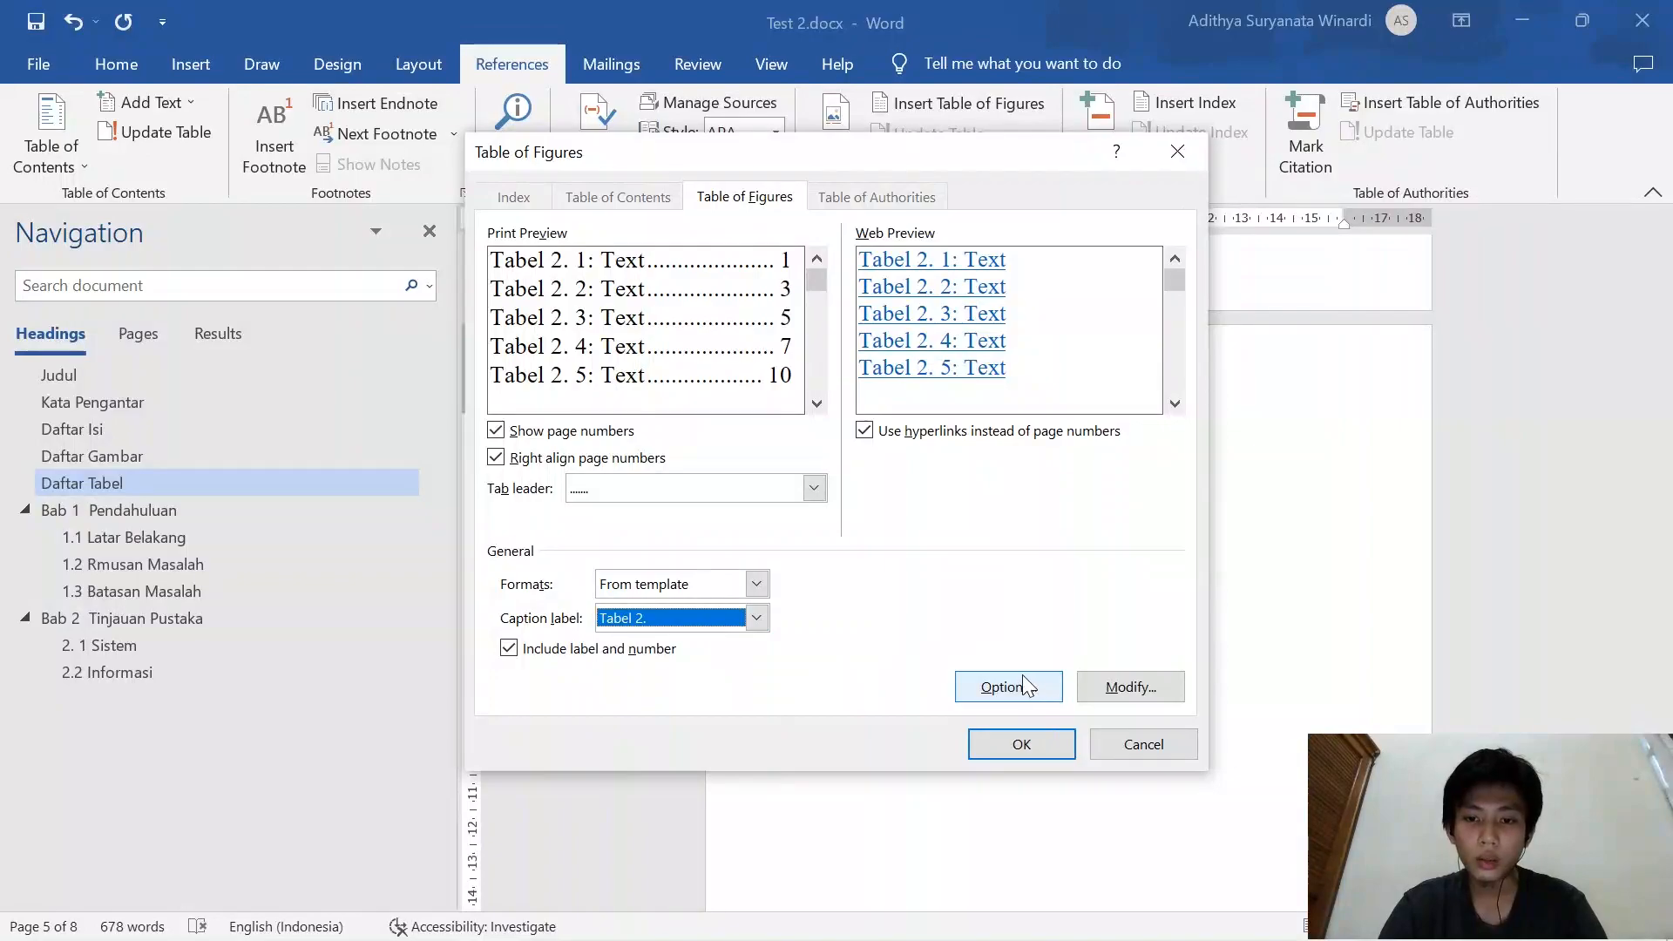
pyautogui.click(1021, 744)
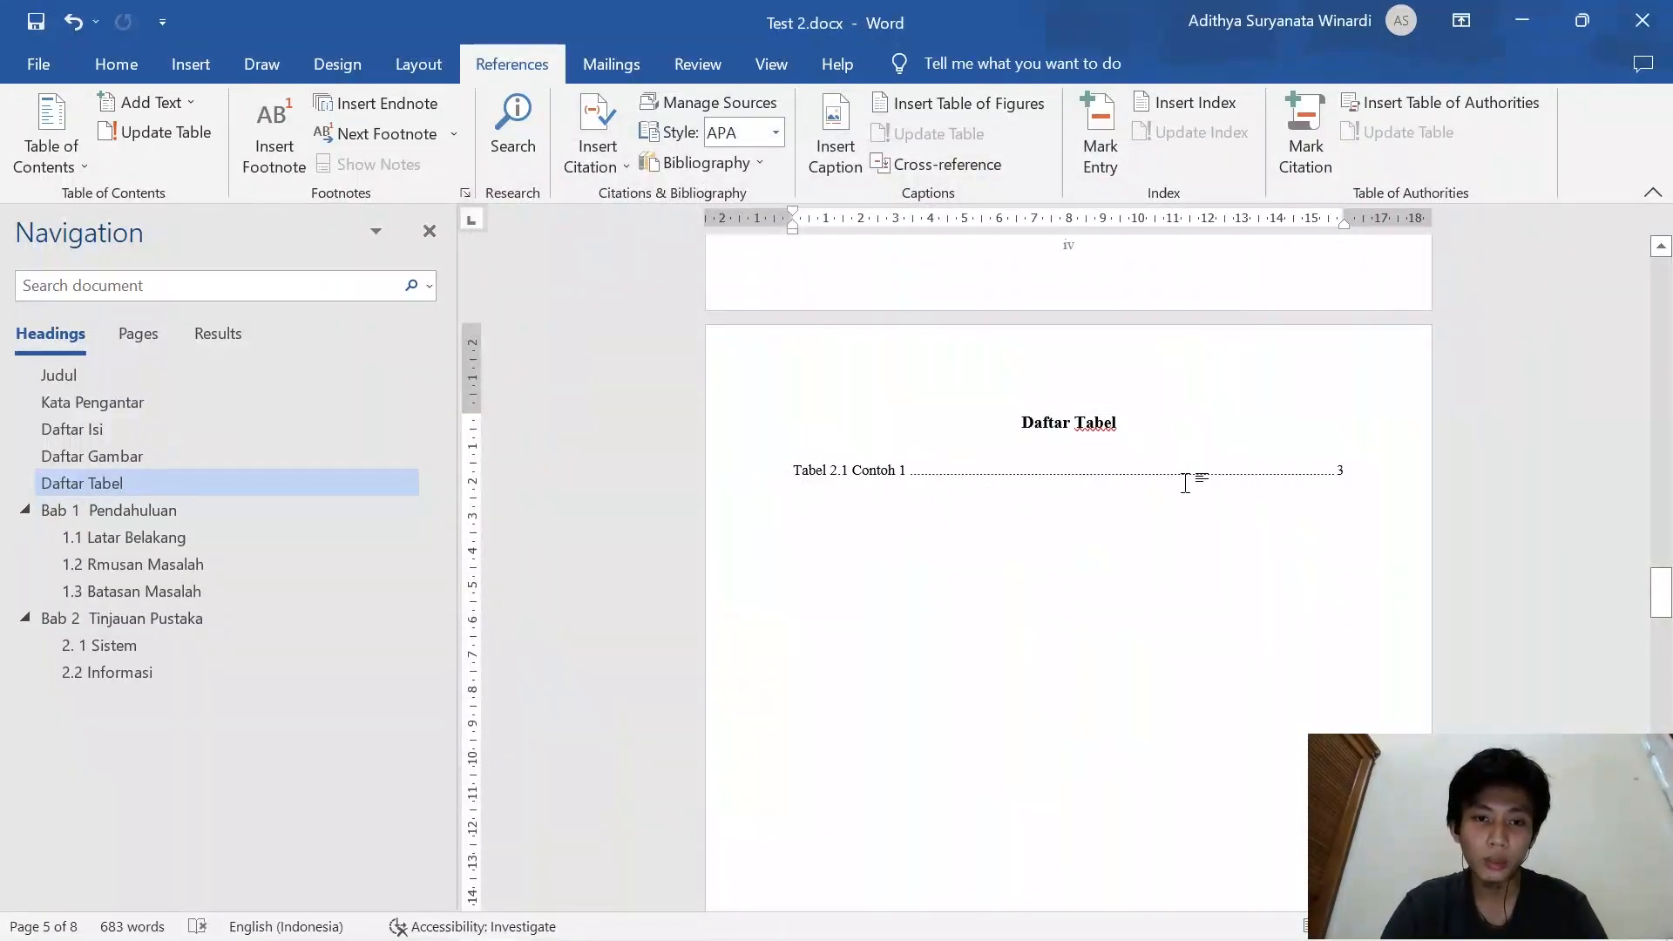
pyautogui.click(119, 672)
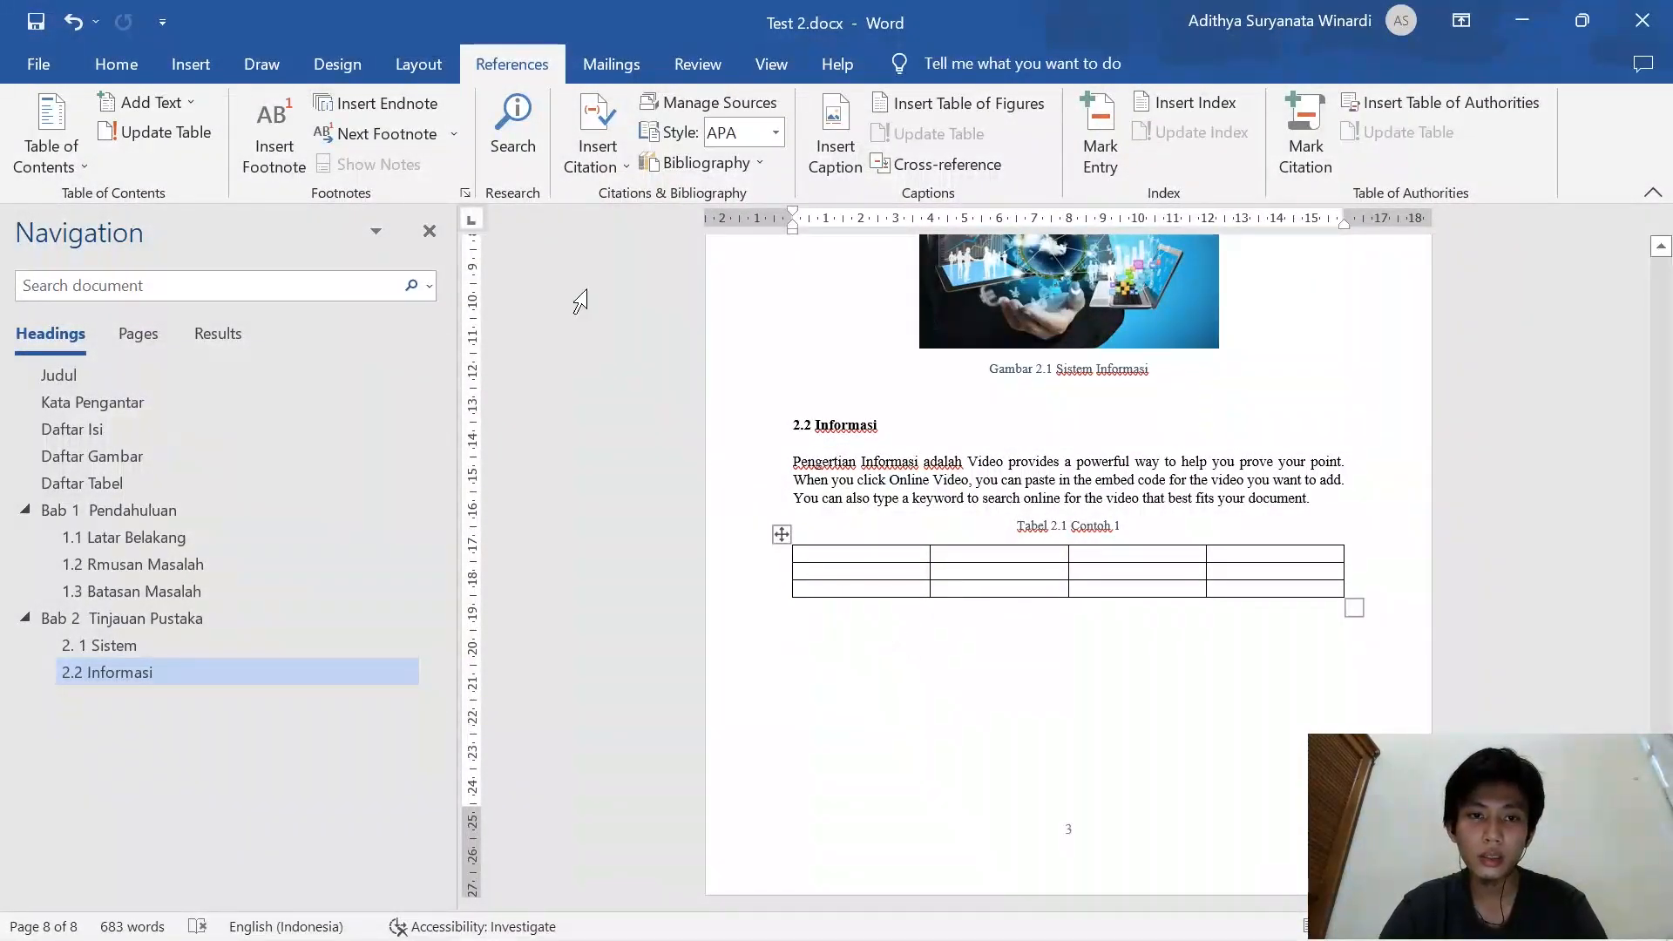
# Insert a second empty 4x3 table below the first, separated by a blank line
pyautogui.click(159, 35)
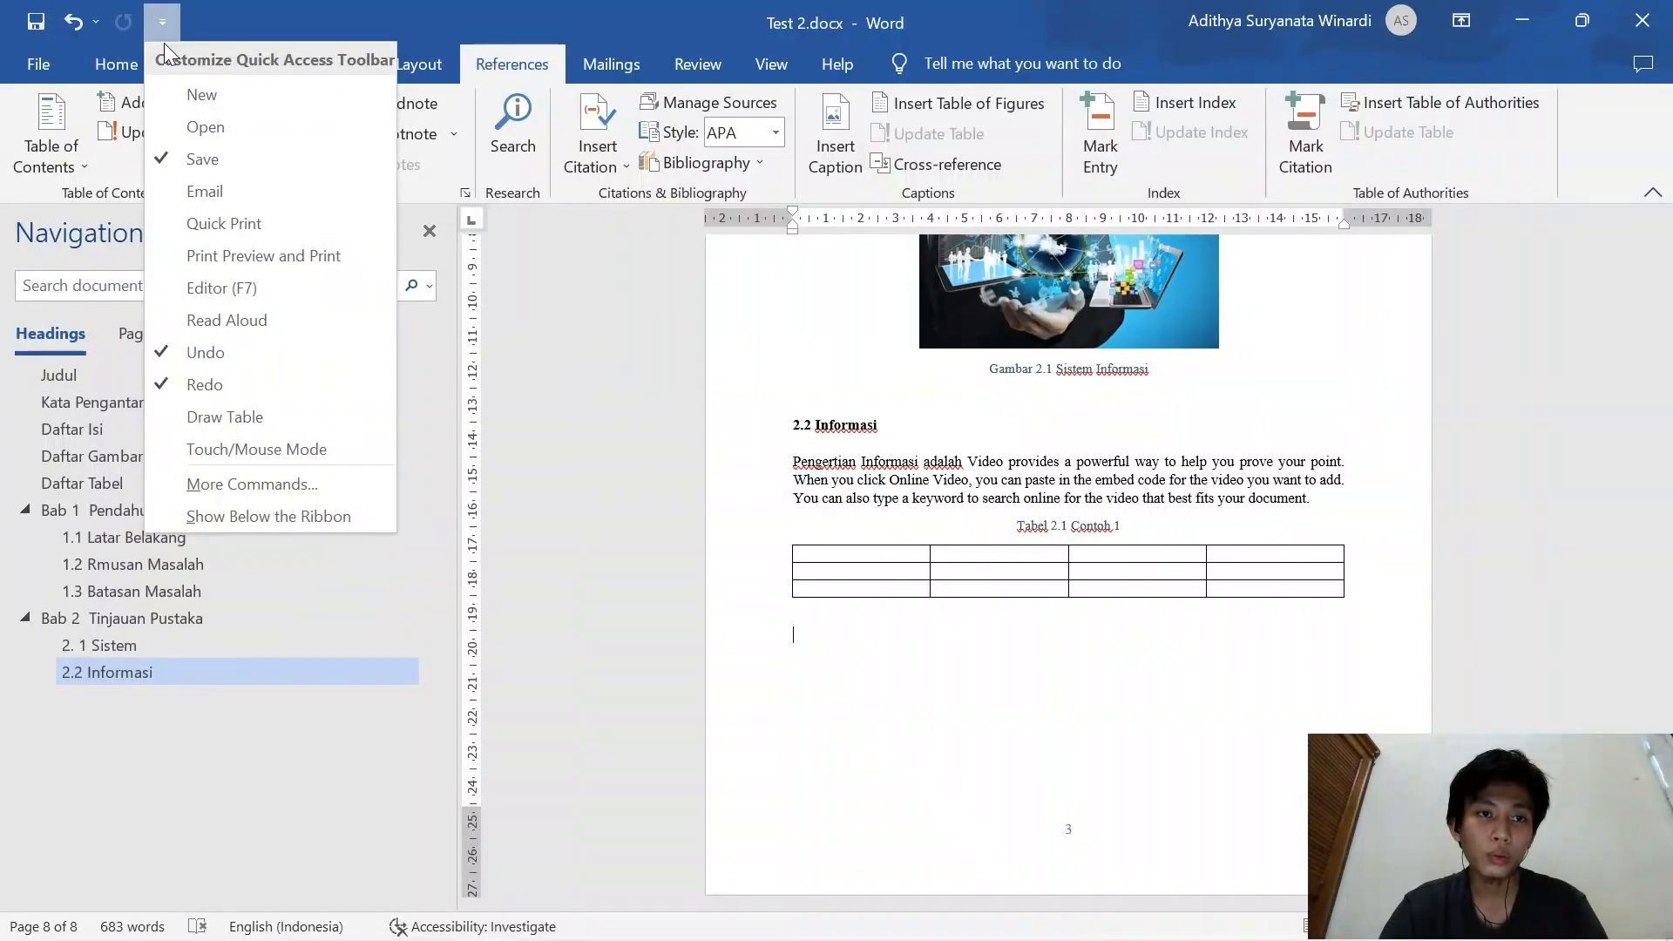
pyautogui.click(163, 37)
pyautogui.click(186, 54)
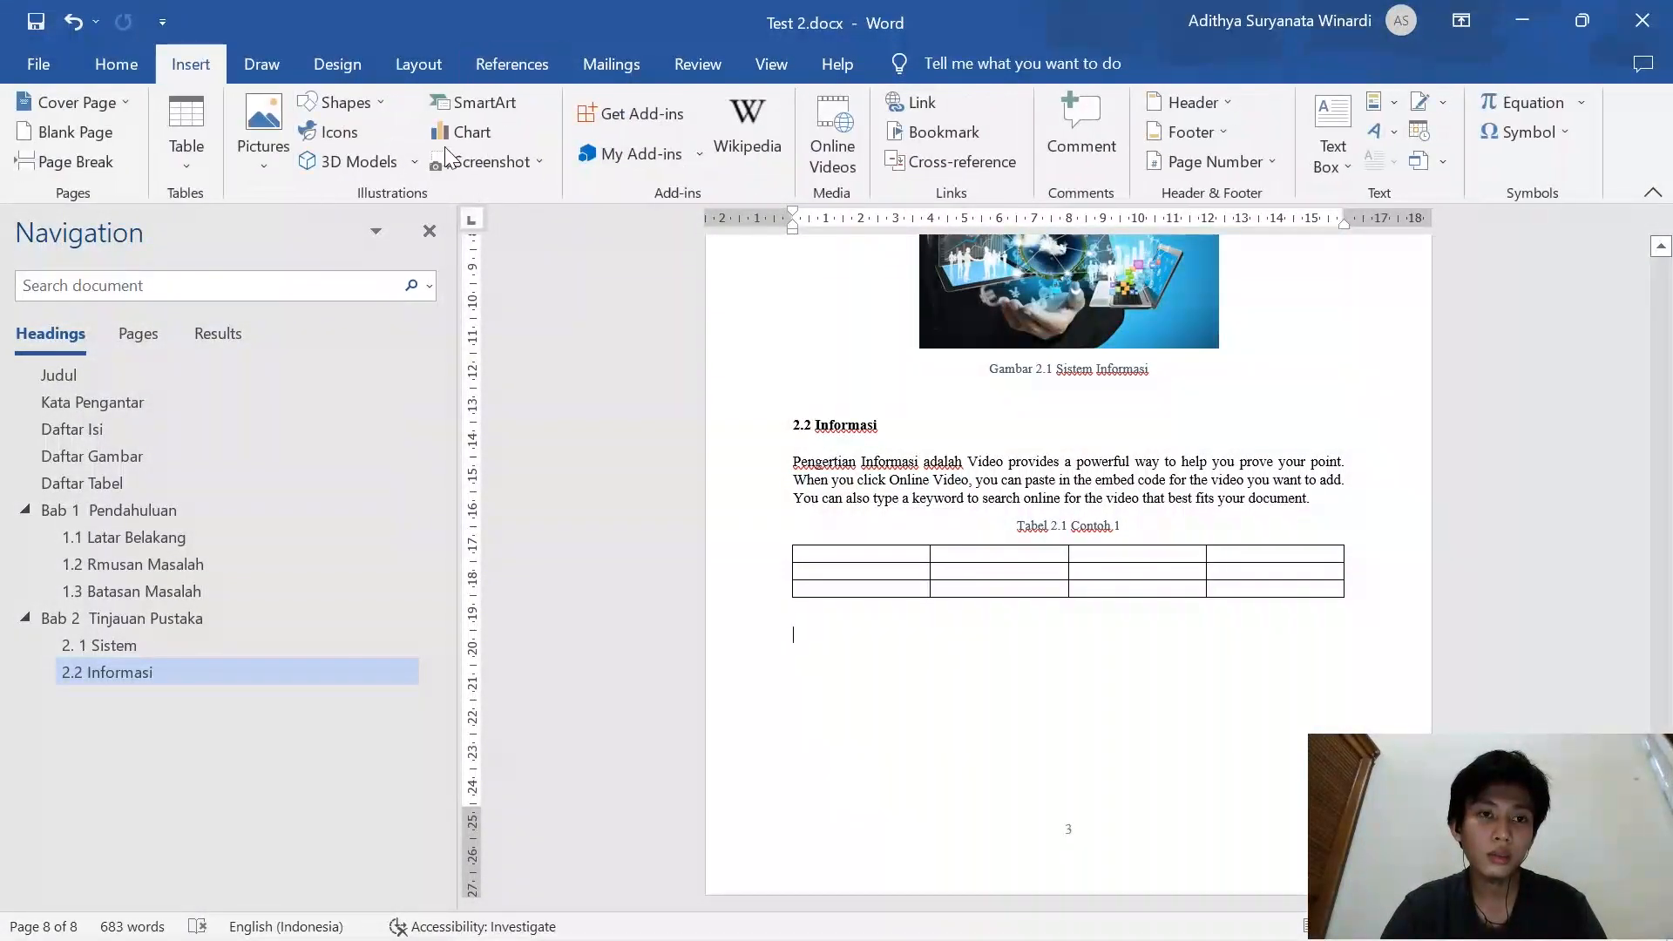
pyautogui.click(190, 150)
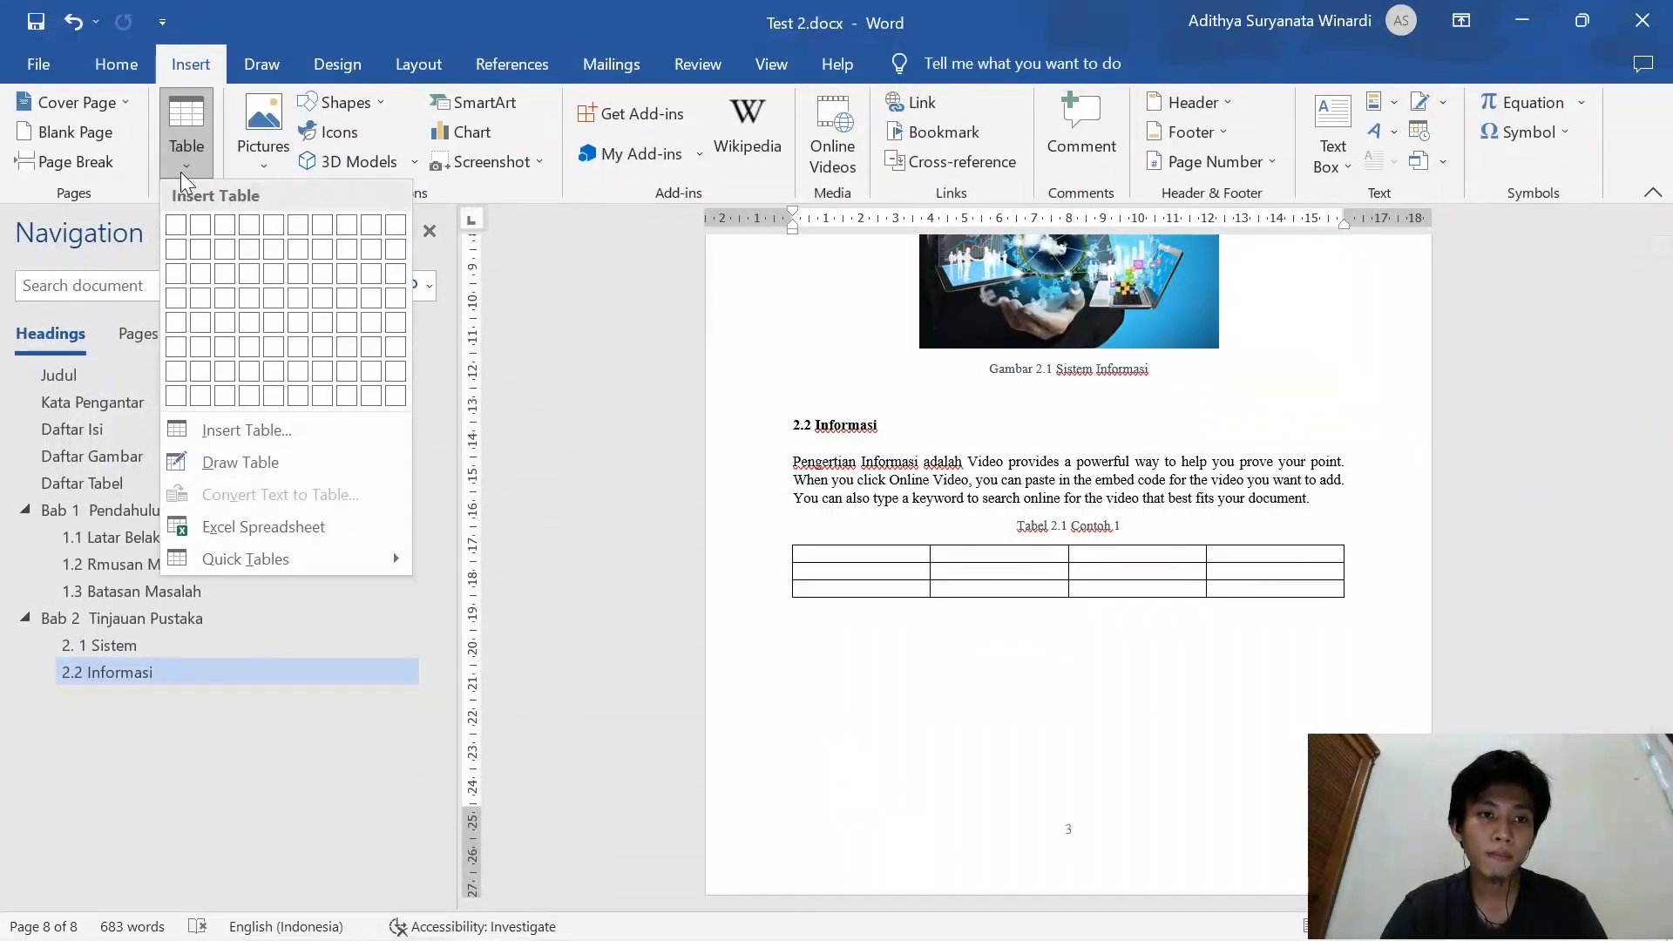
pyautogui.click(253, 280)
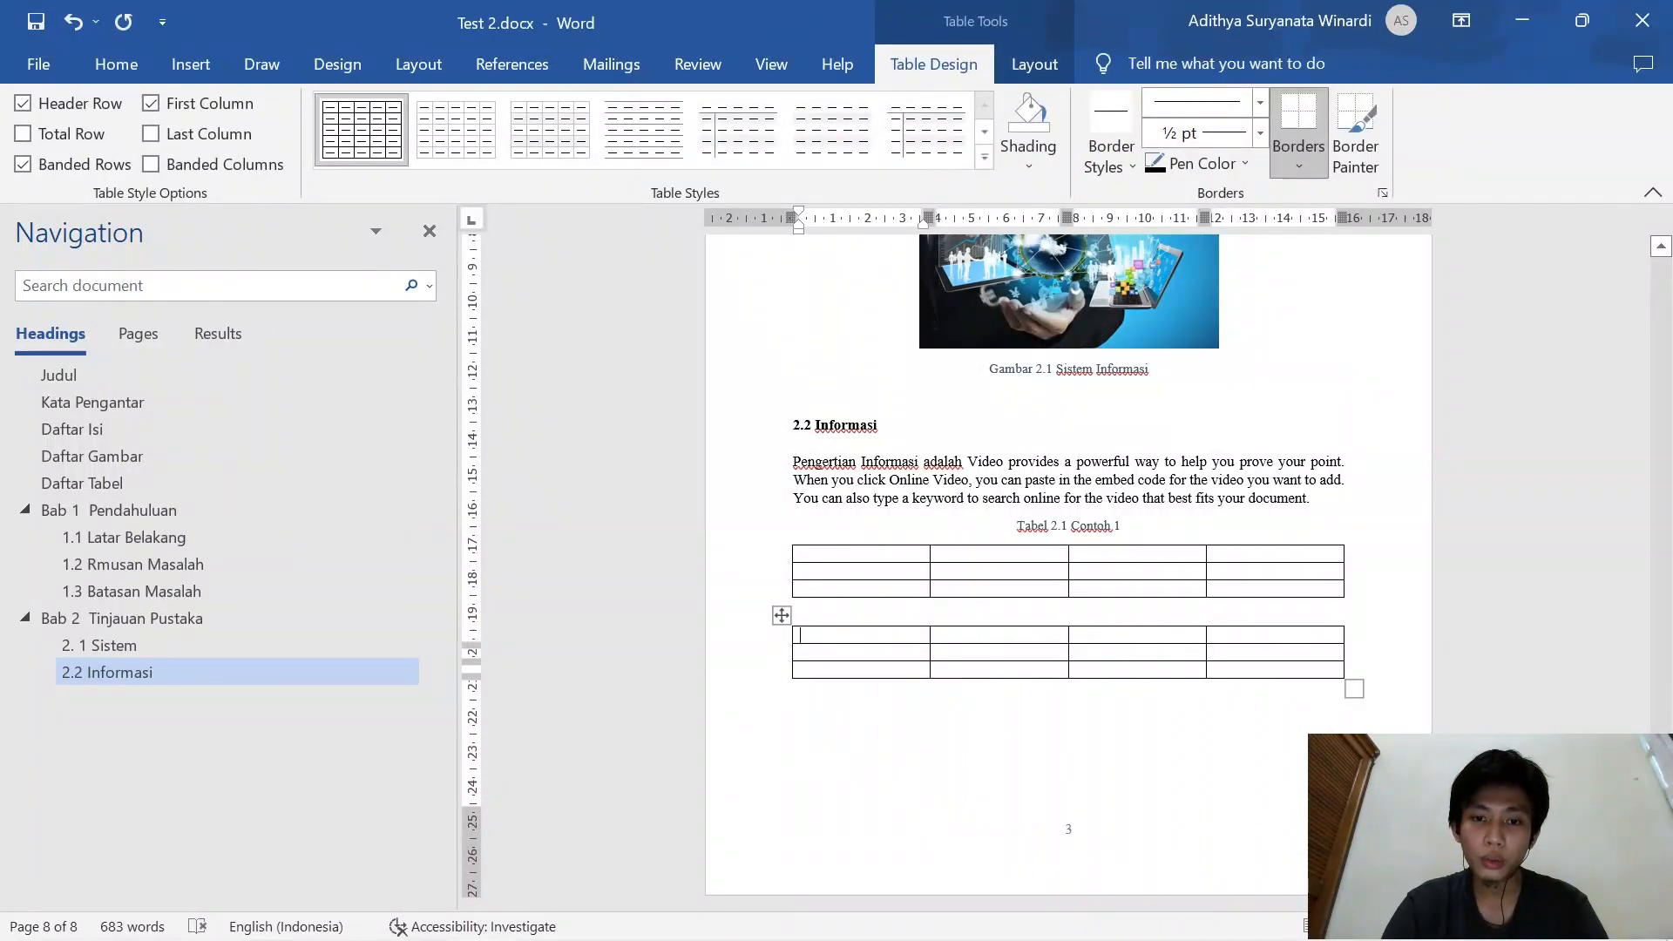
pyautogui.click(811, 613)
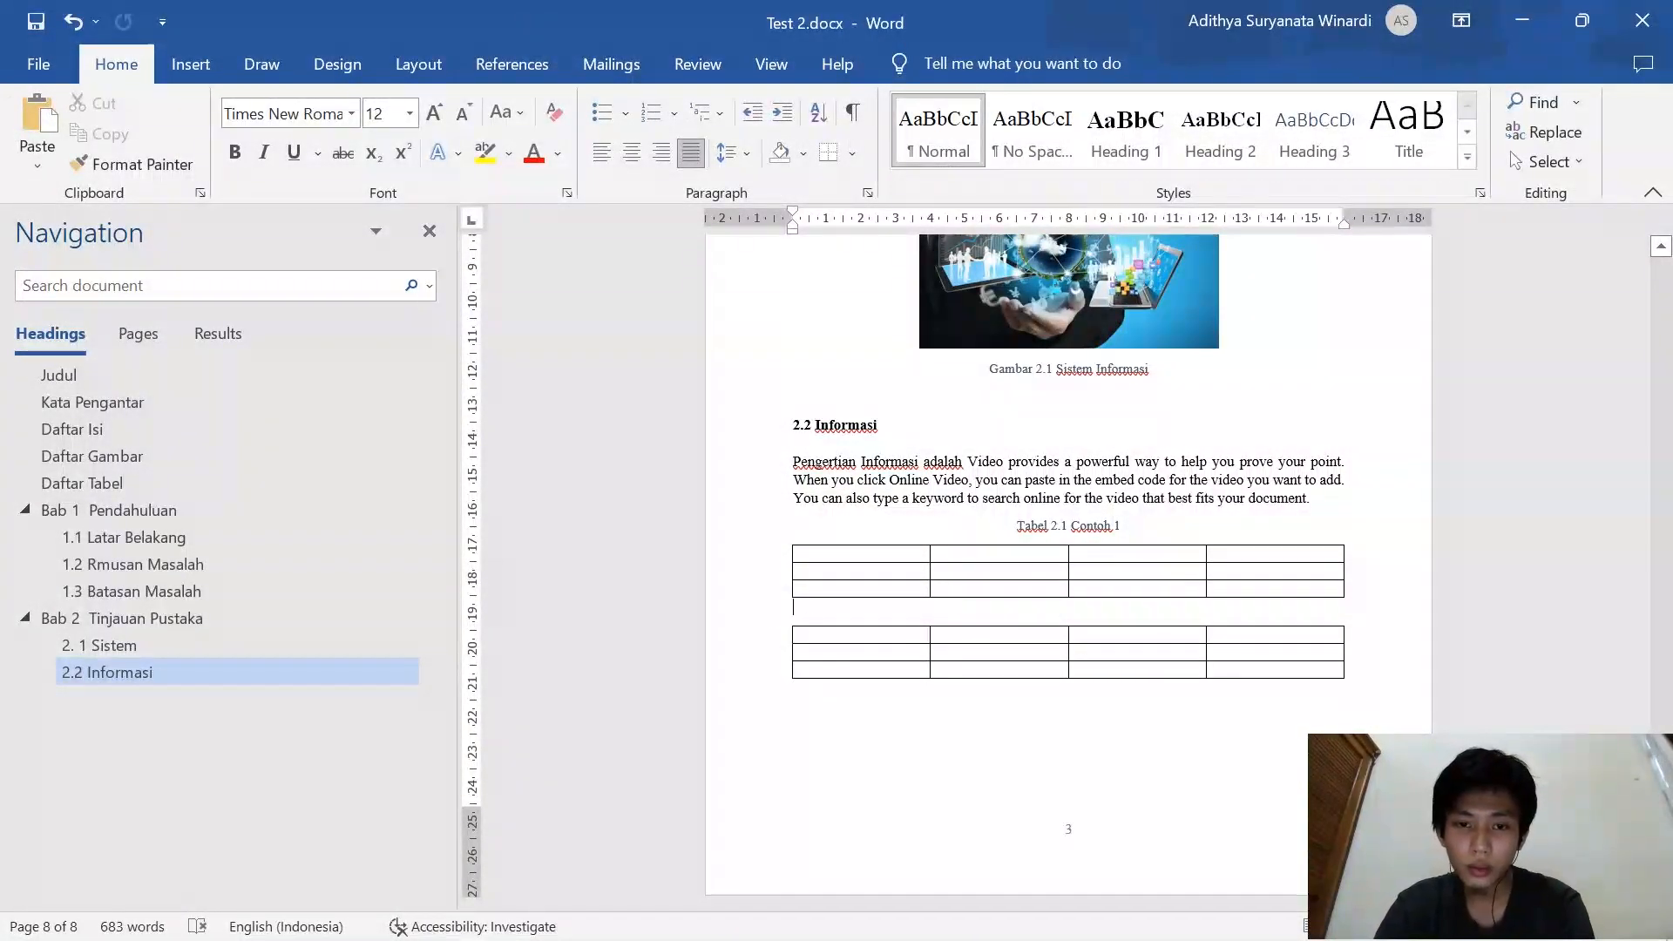
pyautogui.press('Return')
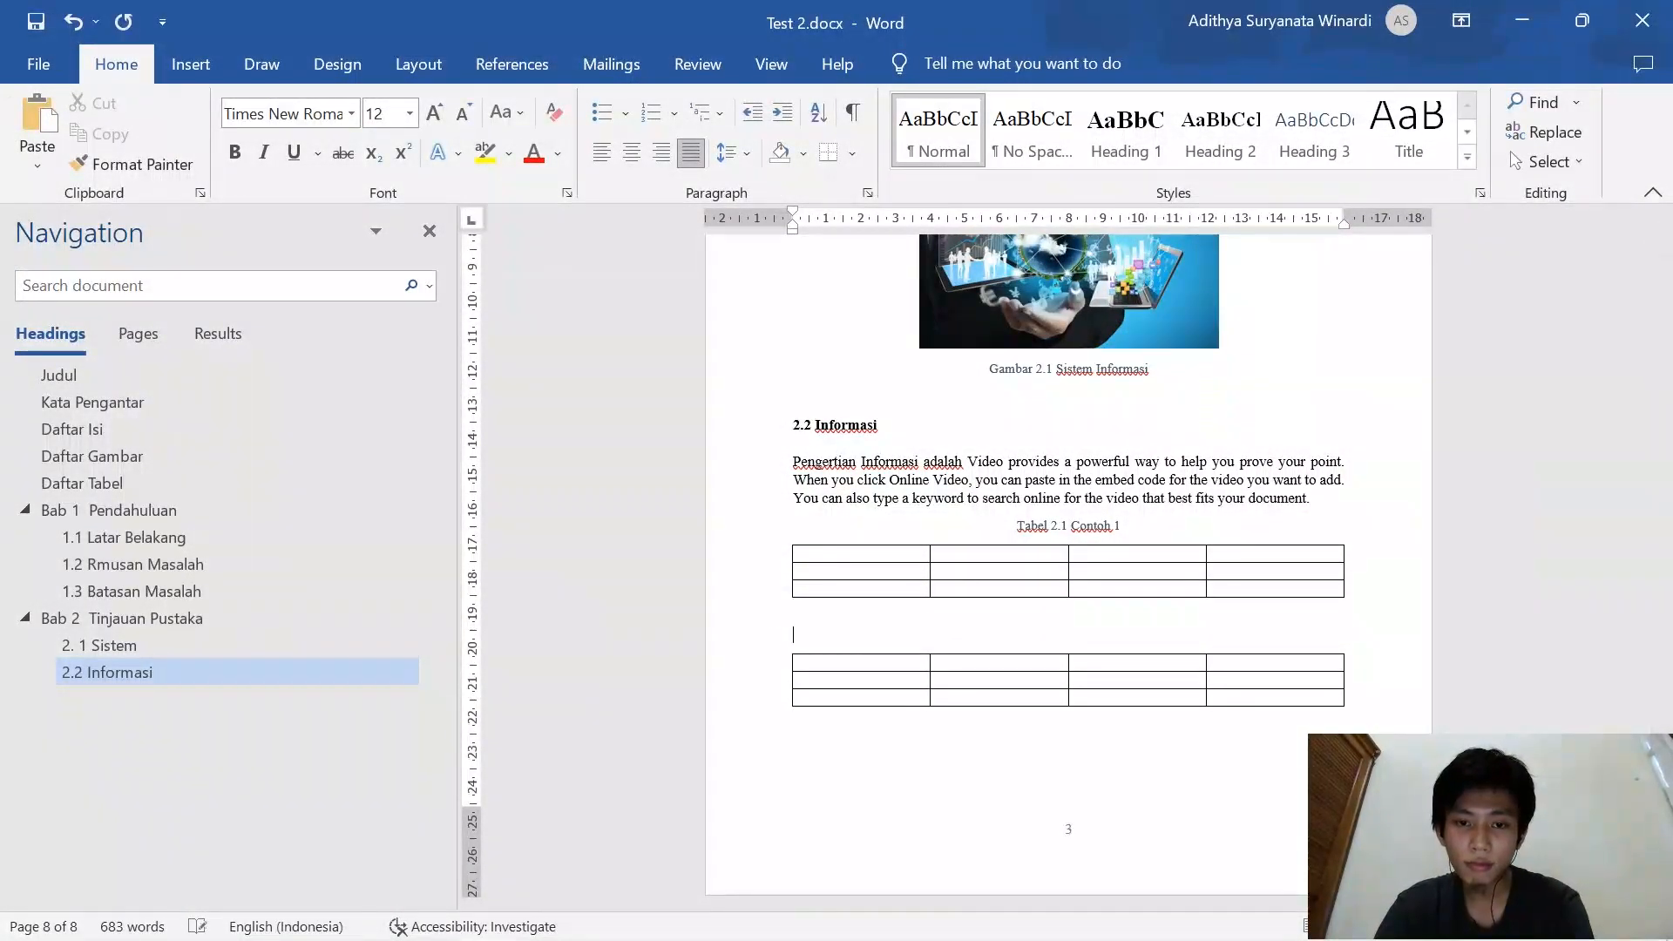
pyautogui.click(557, 56)
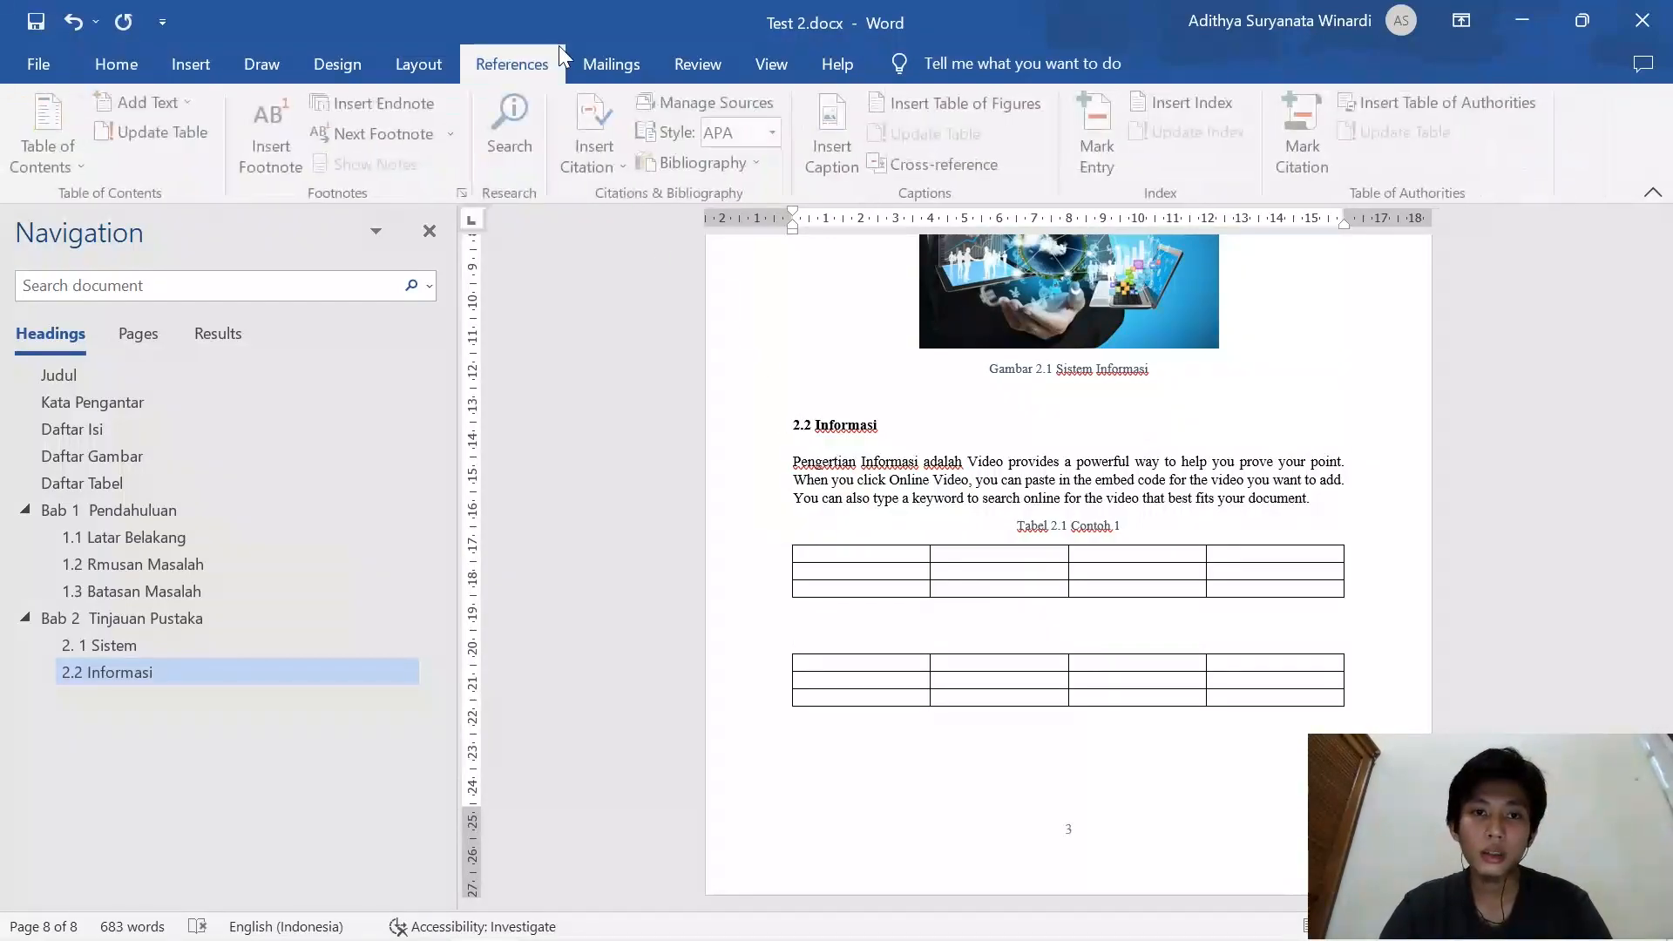
# Start a caption for the second table and add ' Contoh' after the default 'Tabel 2. 2' text
pyautogui.click(854, 158)
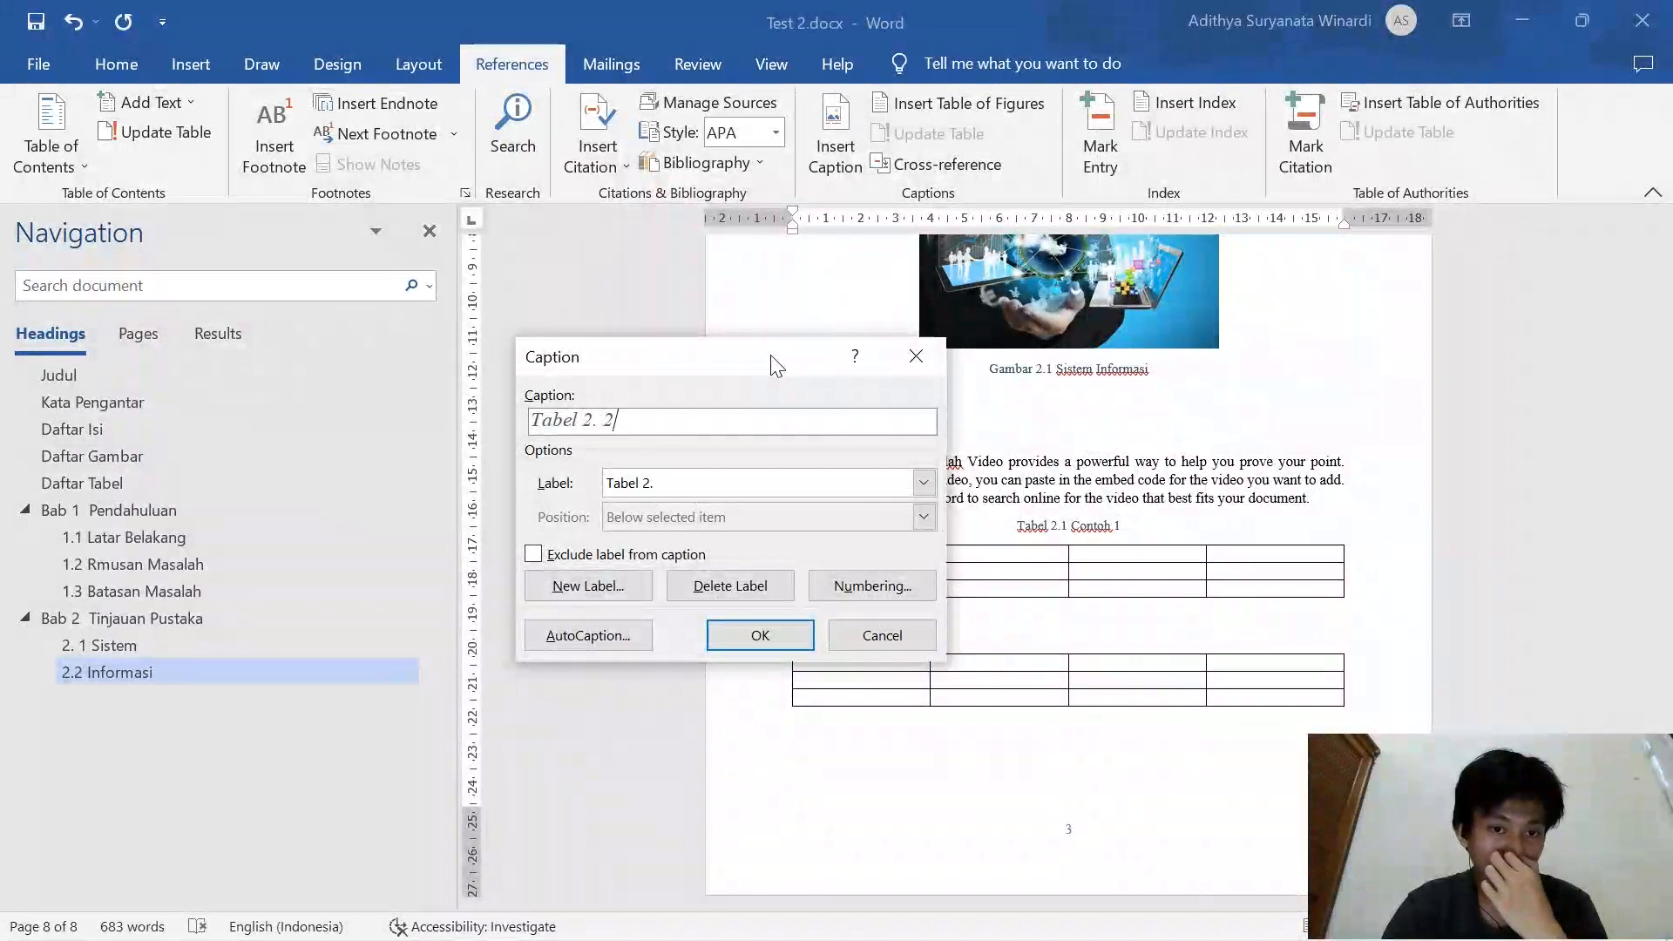
pyautogui.moveTo(772, 357); pyautogui.dragTo(767, 345)
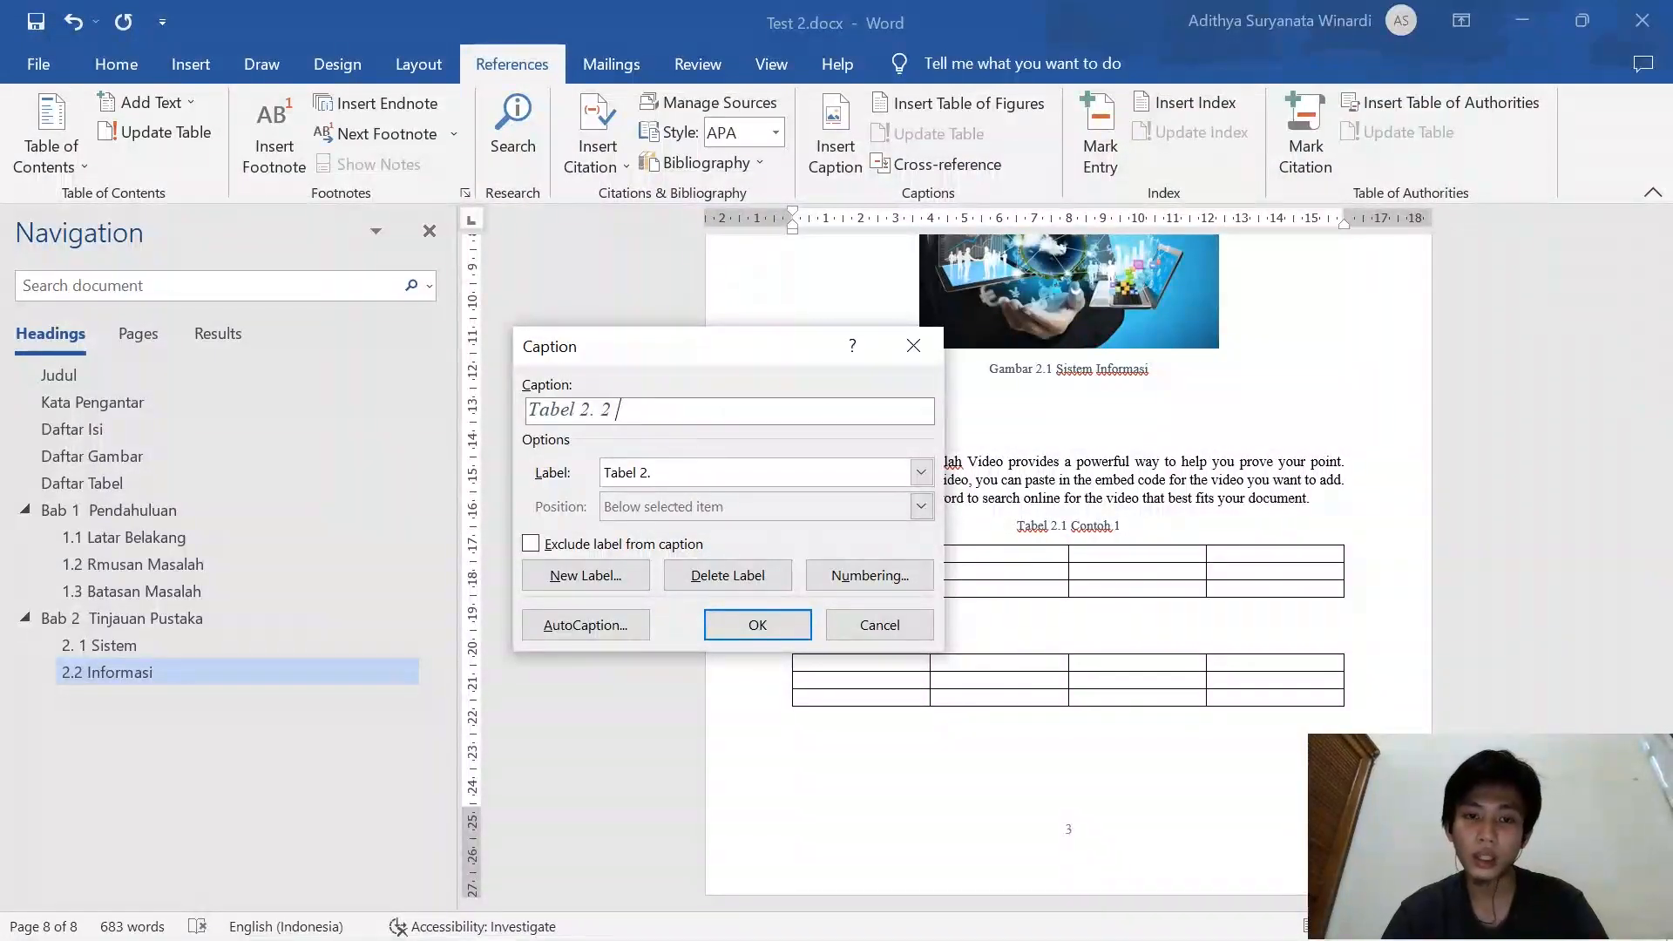
pyautogui.write('Contoh 2')
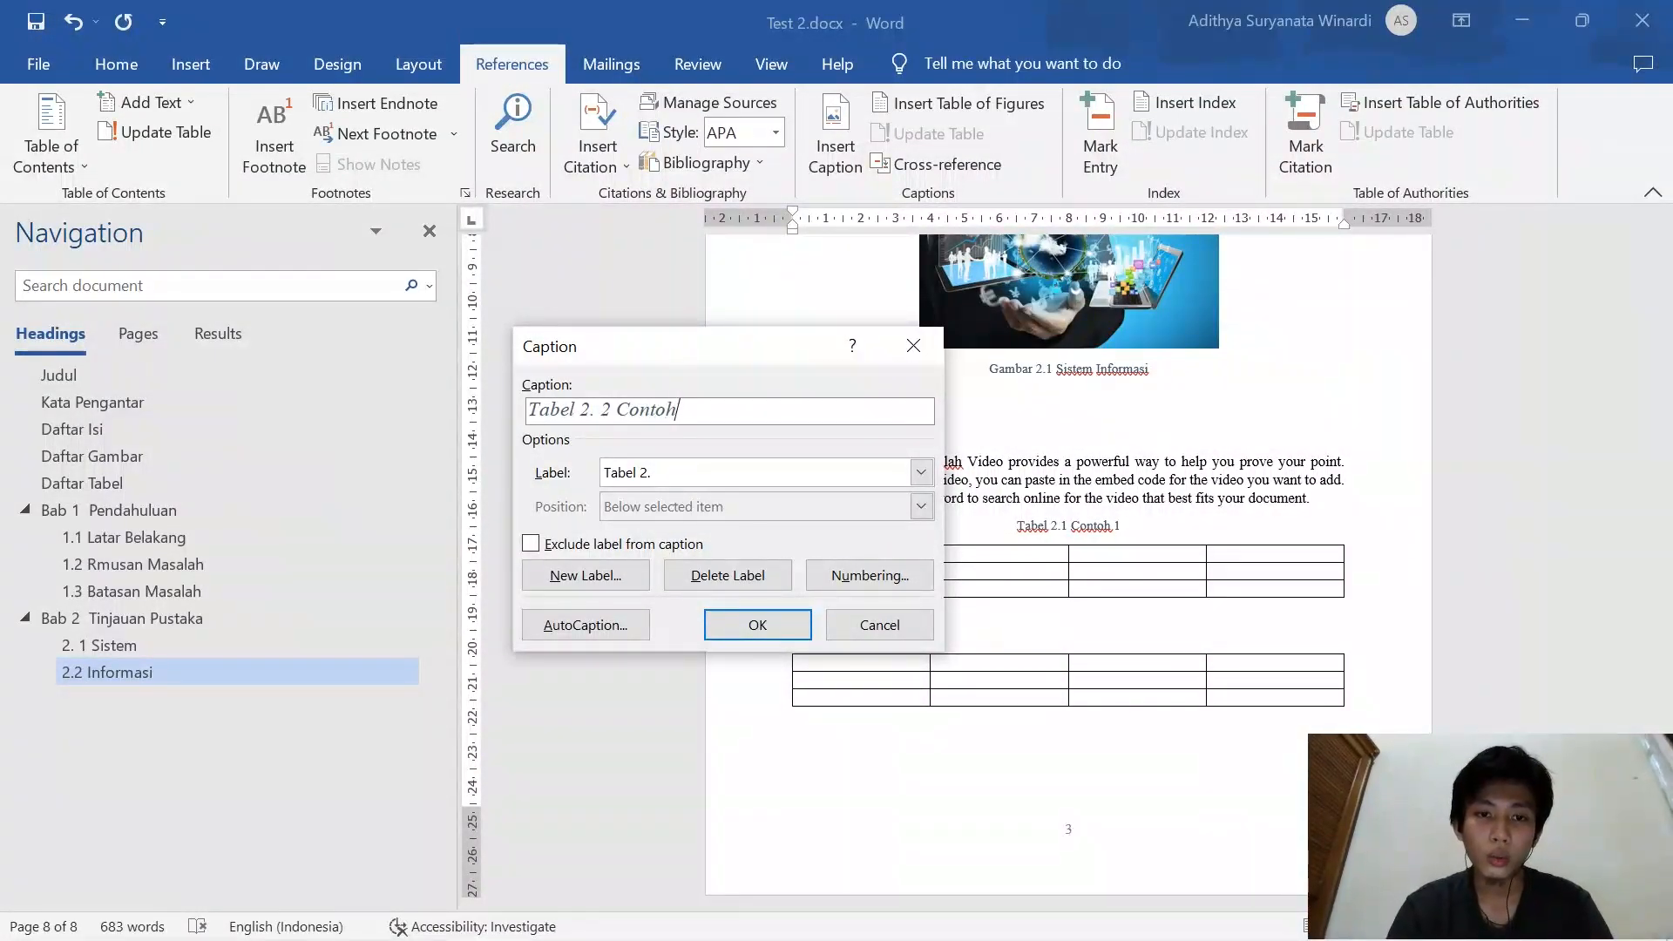
# Insert the Tabel 2.2 Contoh 2 caption, enlarge and centre it, and remove the space after '2.'
pyautogui.click(769, 618)
pyautogui.moveTo(887, 635); pyautogui.dragTo(781, 635)
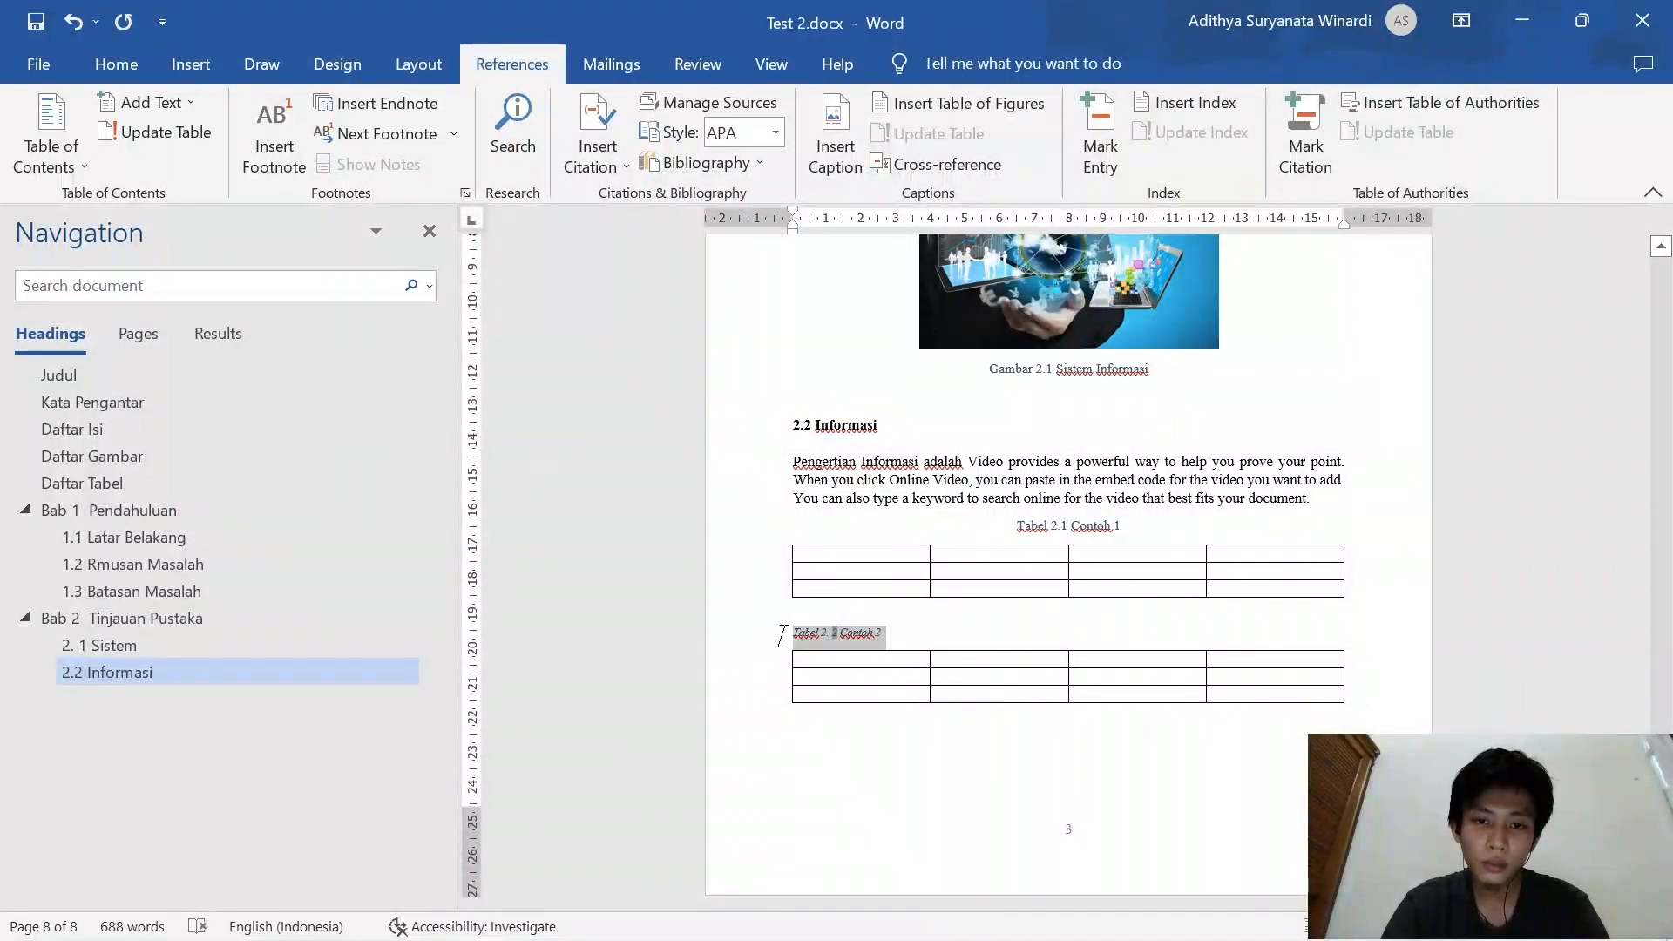
pyautogui.click(985, 558)
pyautogui.click(985, 558)
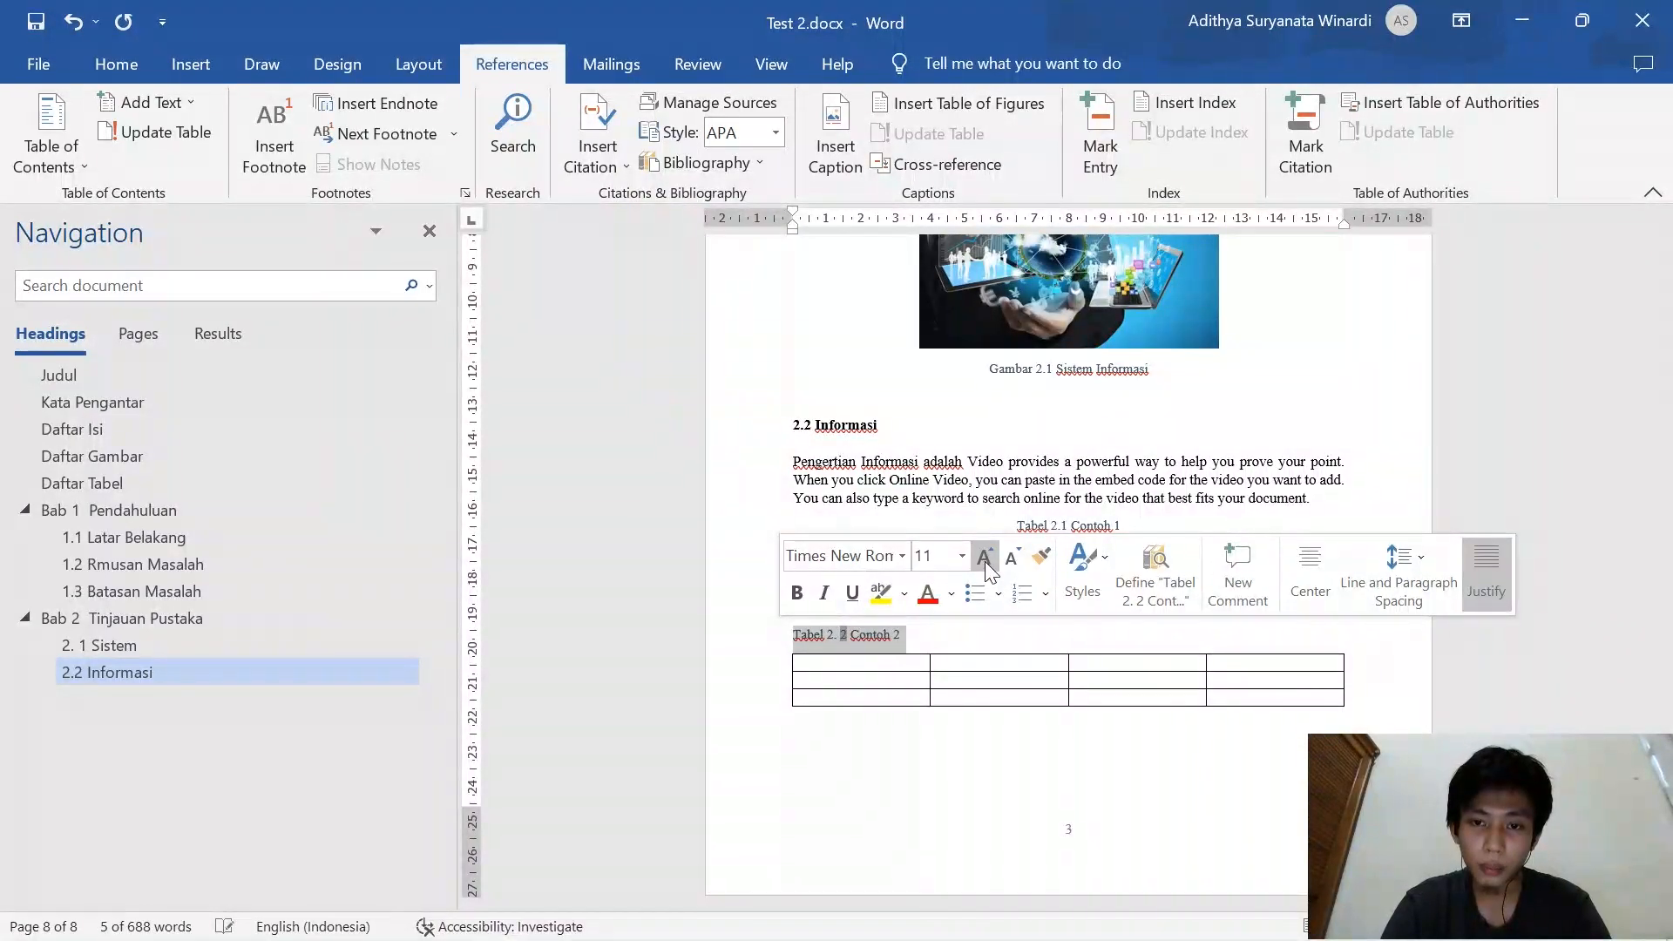
pyautogui.click(1309, 573)
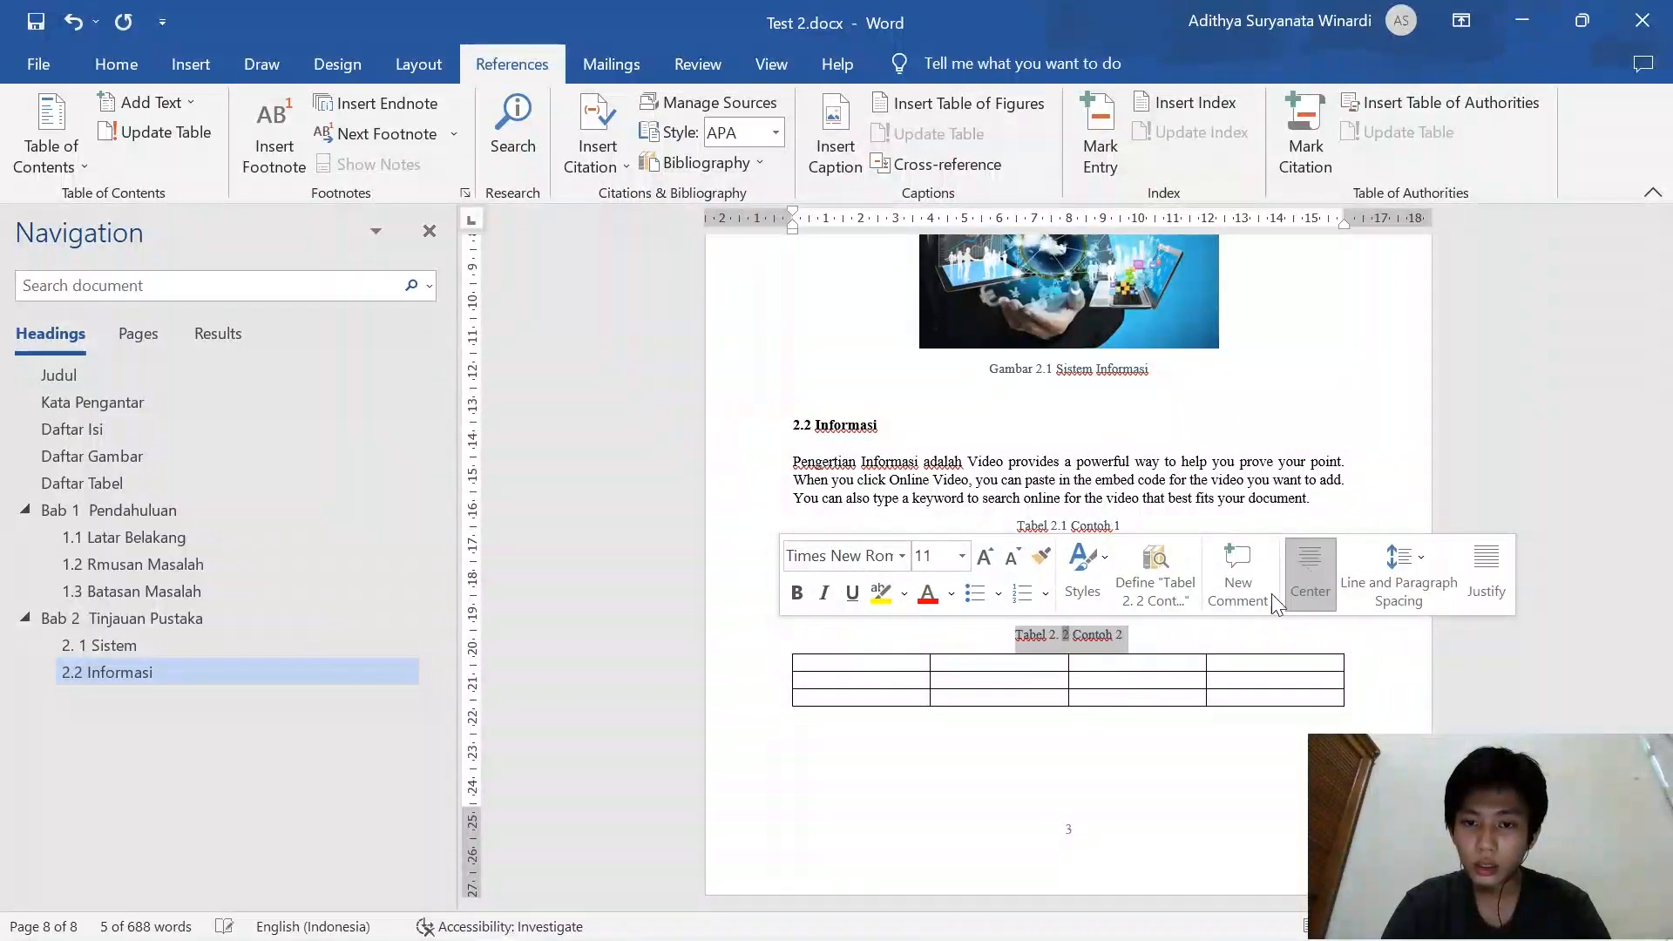
pyautogui.click(1070, 636)
pyautogui.press('BackSpace')
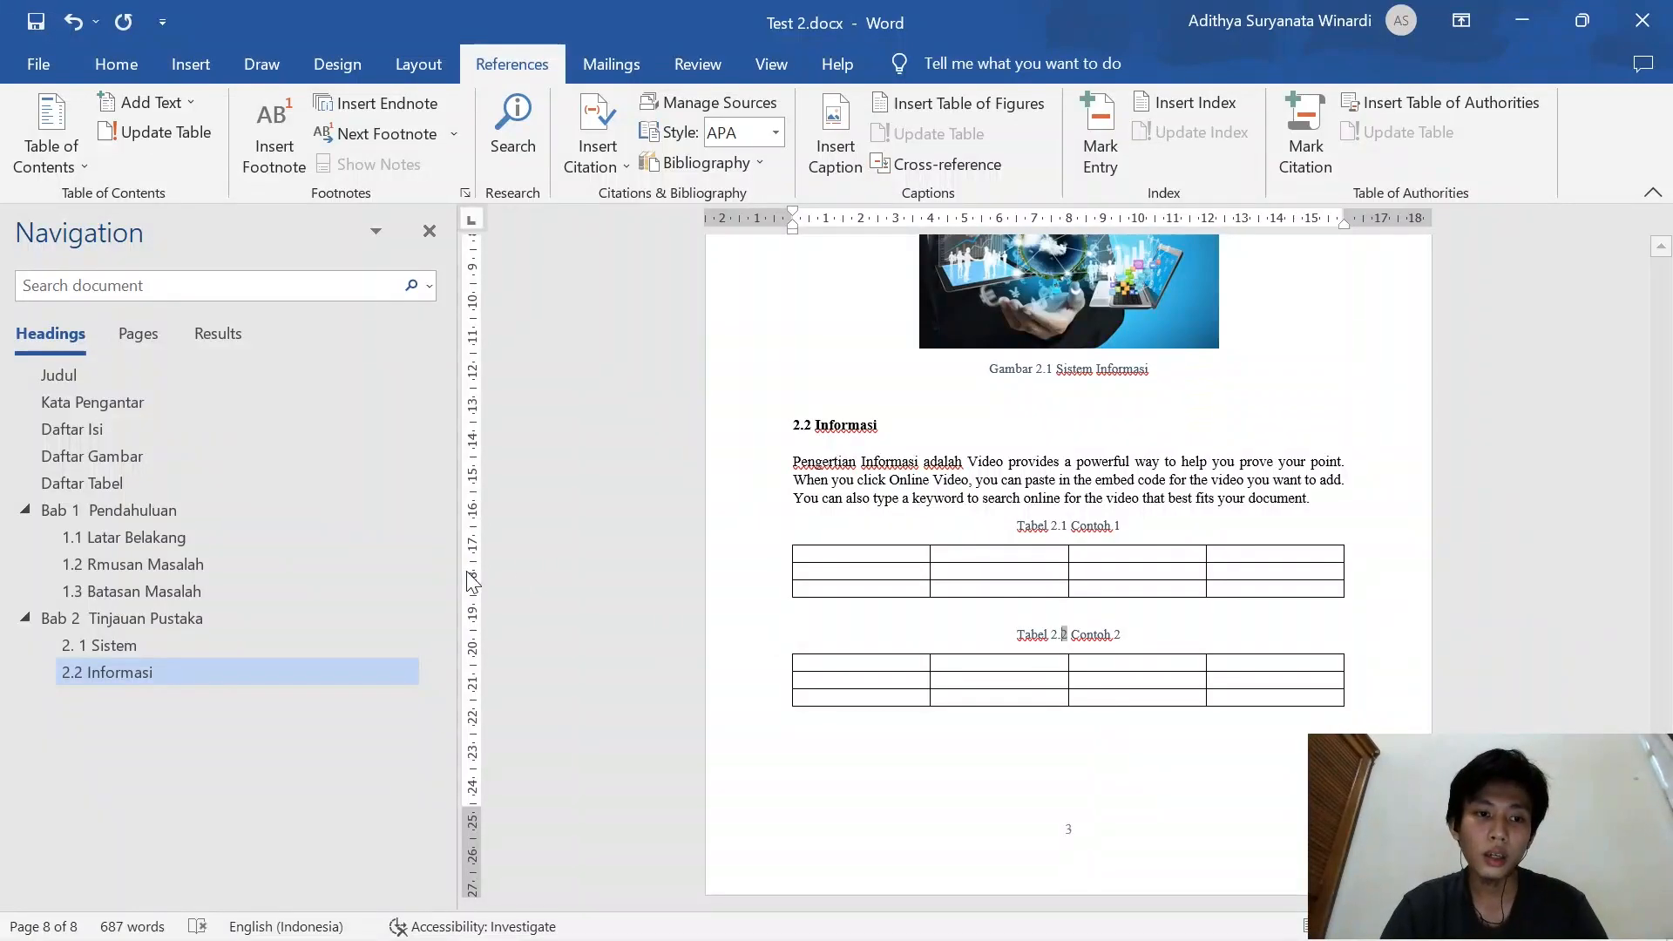
# Update the entire Daftar Tabel list so it also includes Tabel 2.2 Contoh 2
pyautogui.click(138, 481)
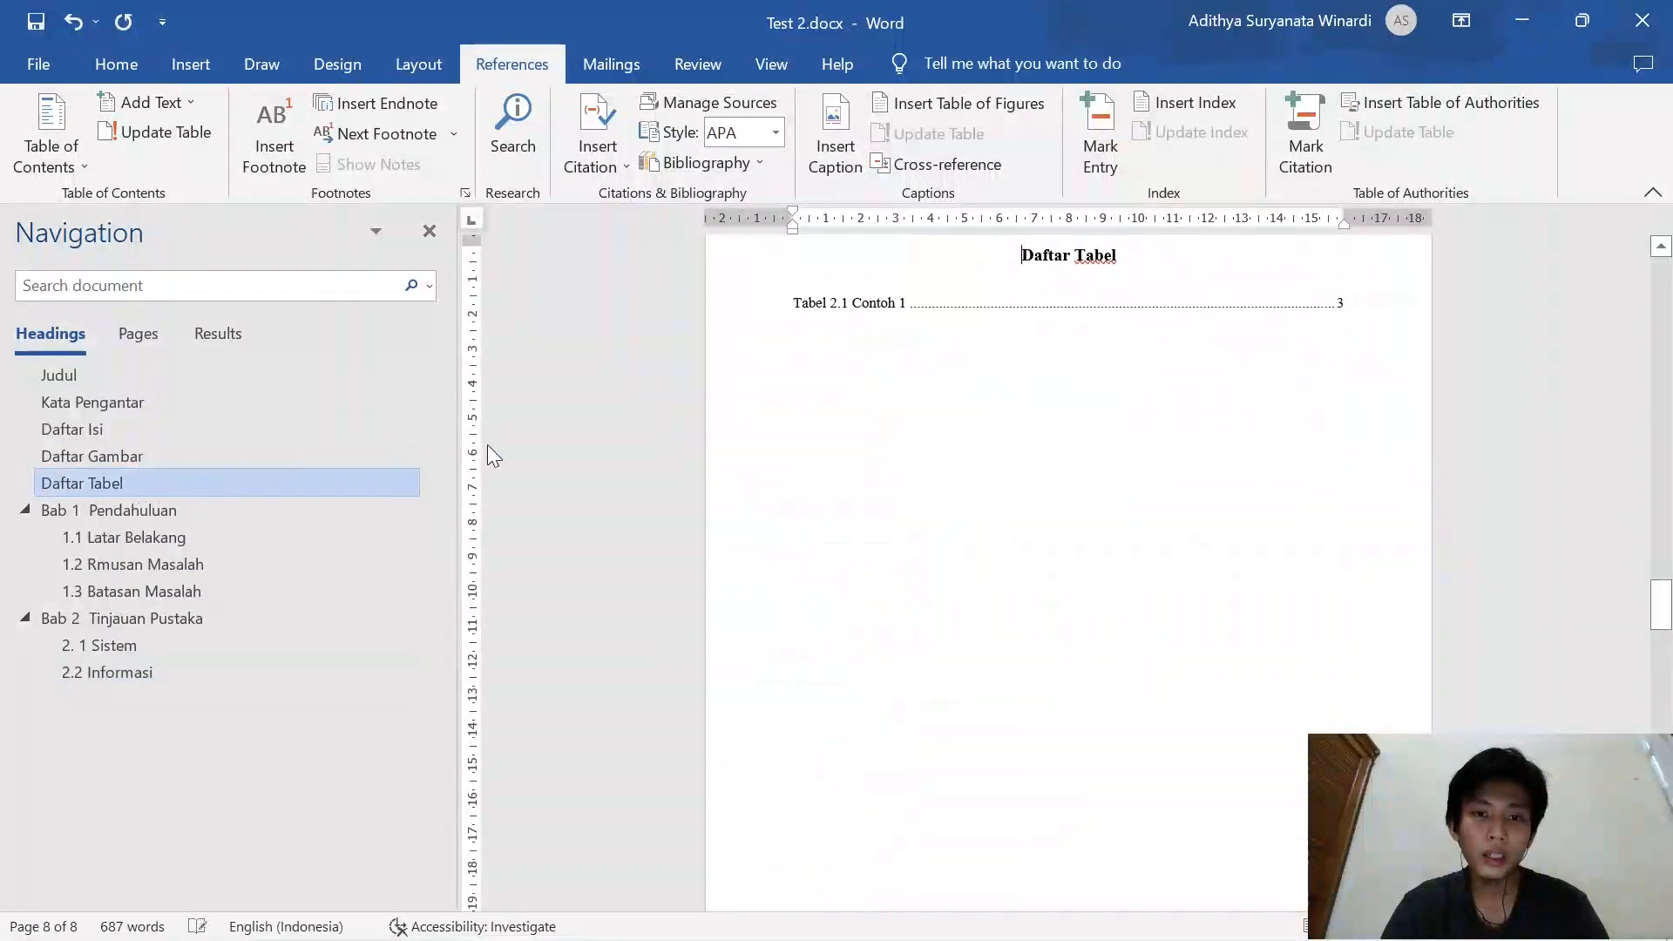
pyautogui.click(906, 303)
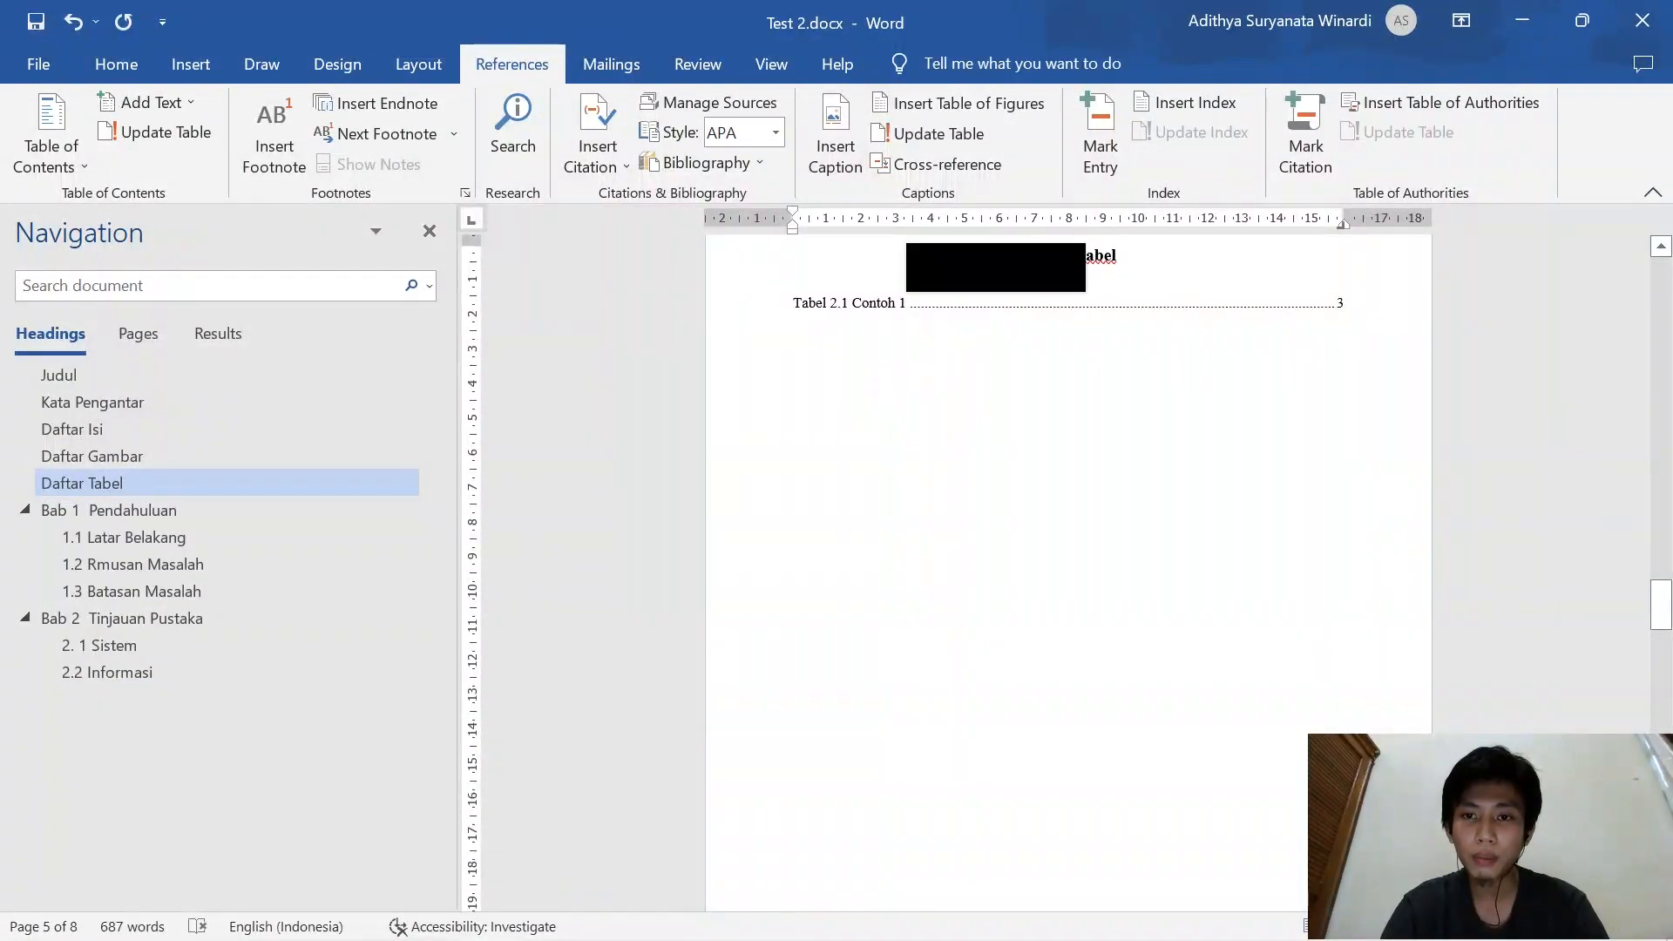
pyautogui.click(1337, 302)
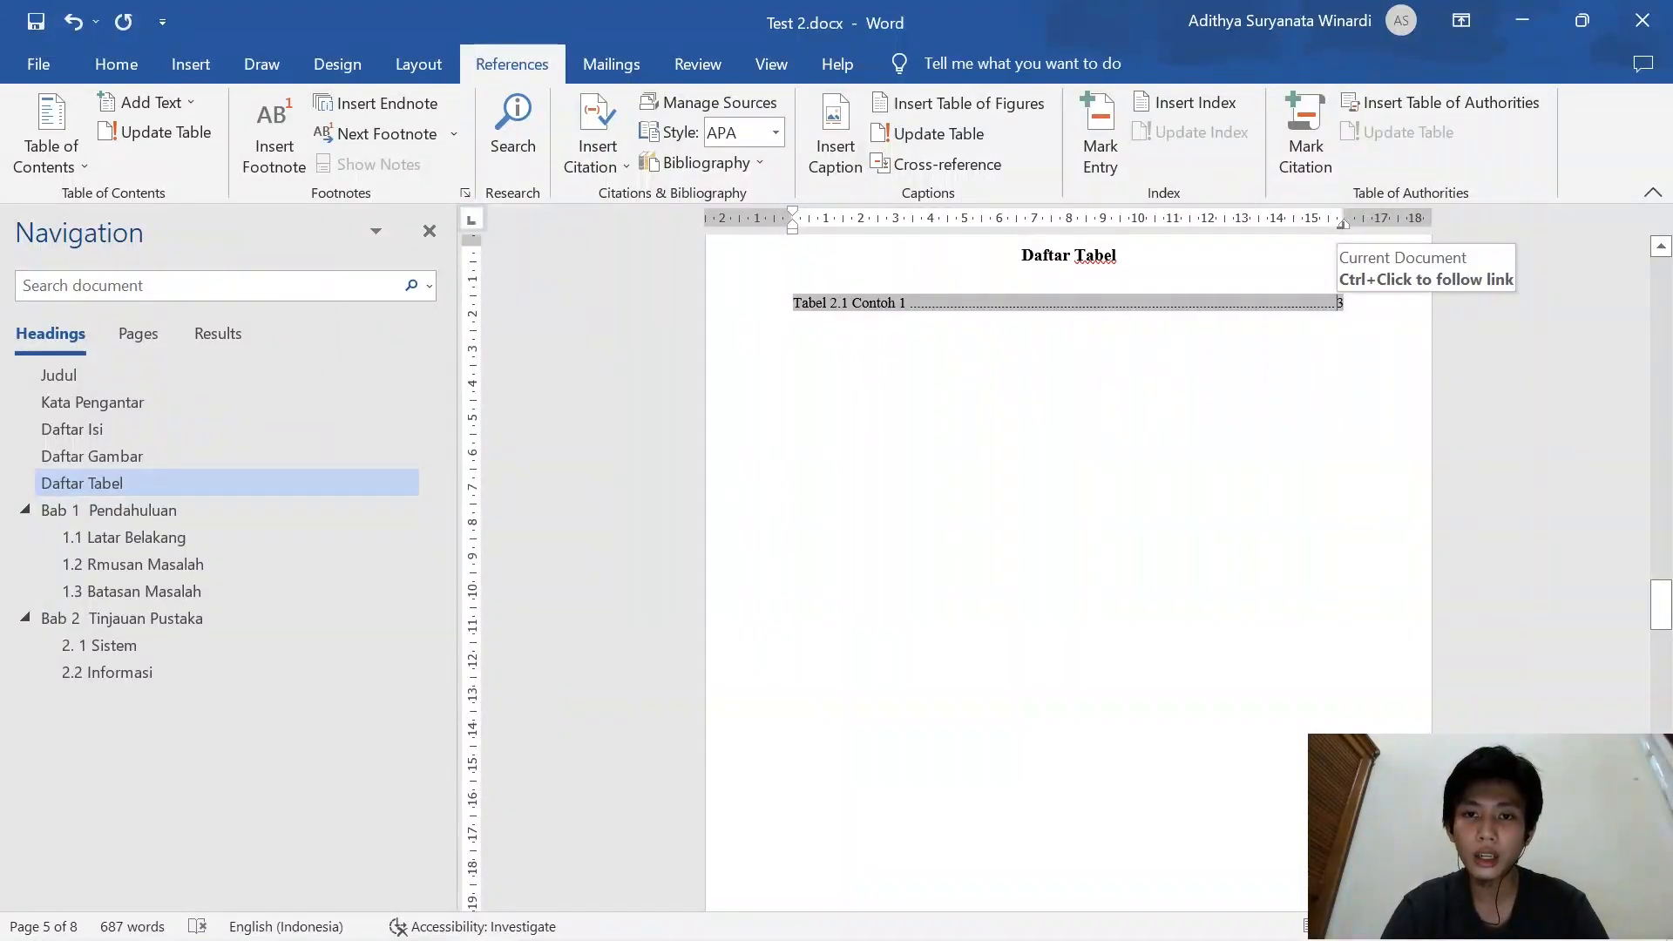
pyautogui.click(952, 134)
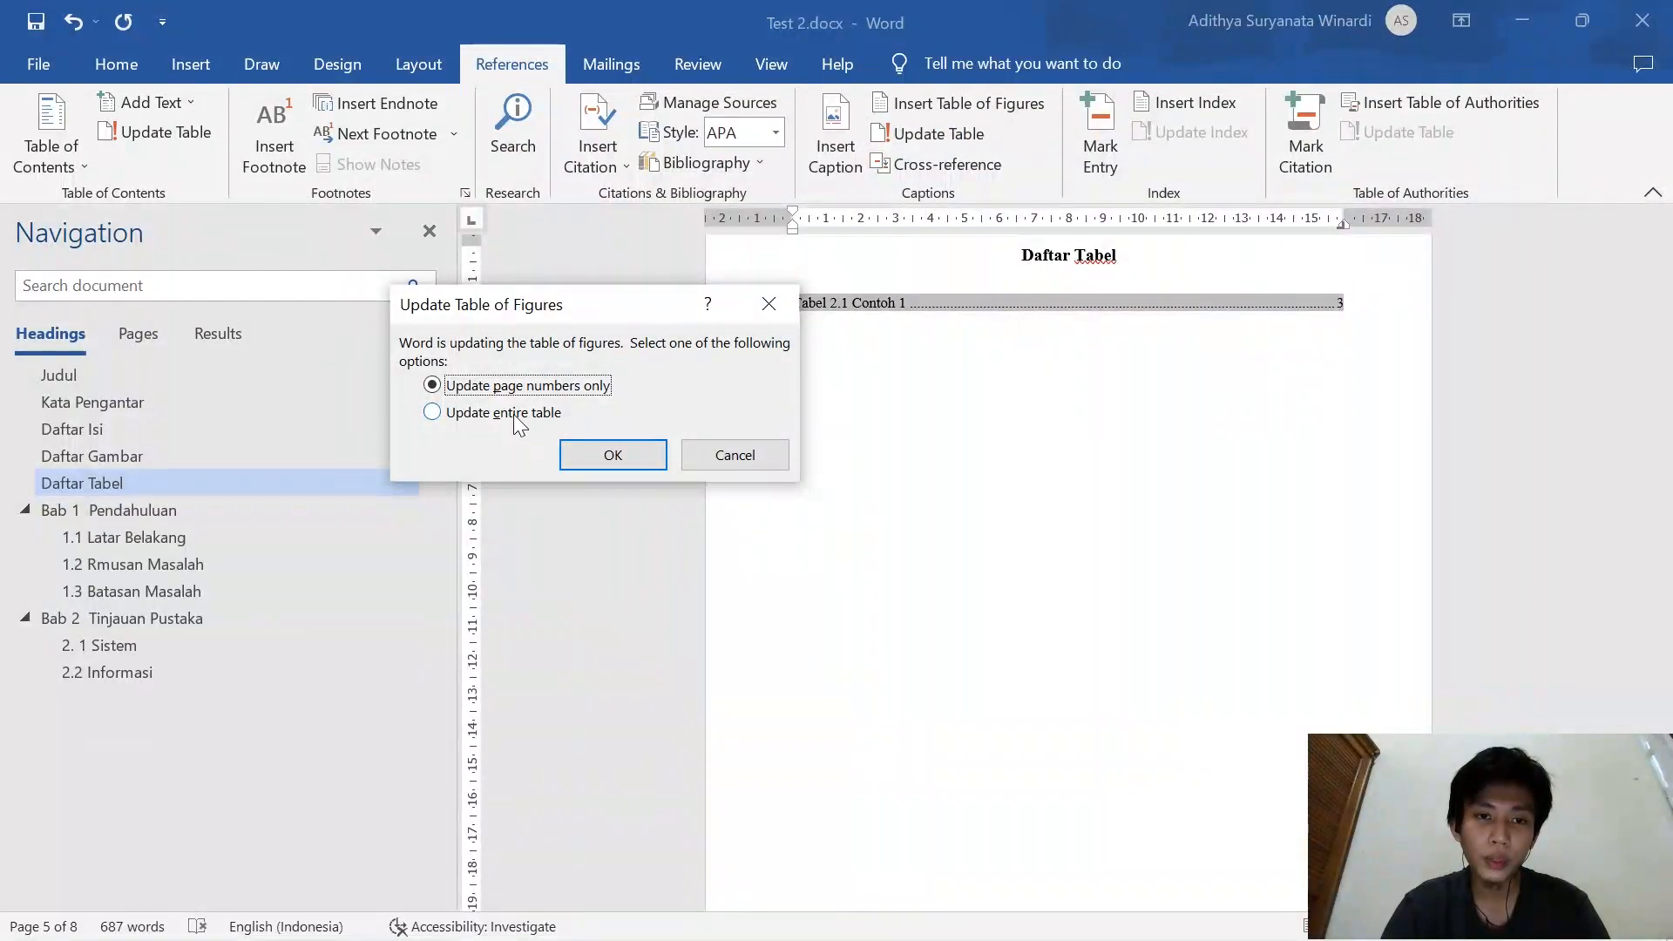
pyautogui.click(514, 413)
pyautogui.click(619, 455)
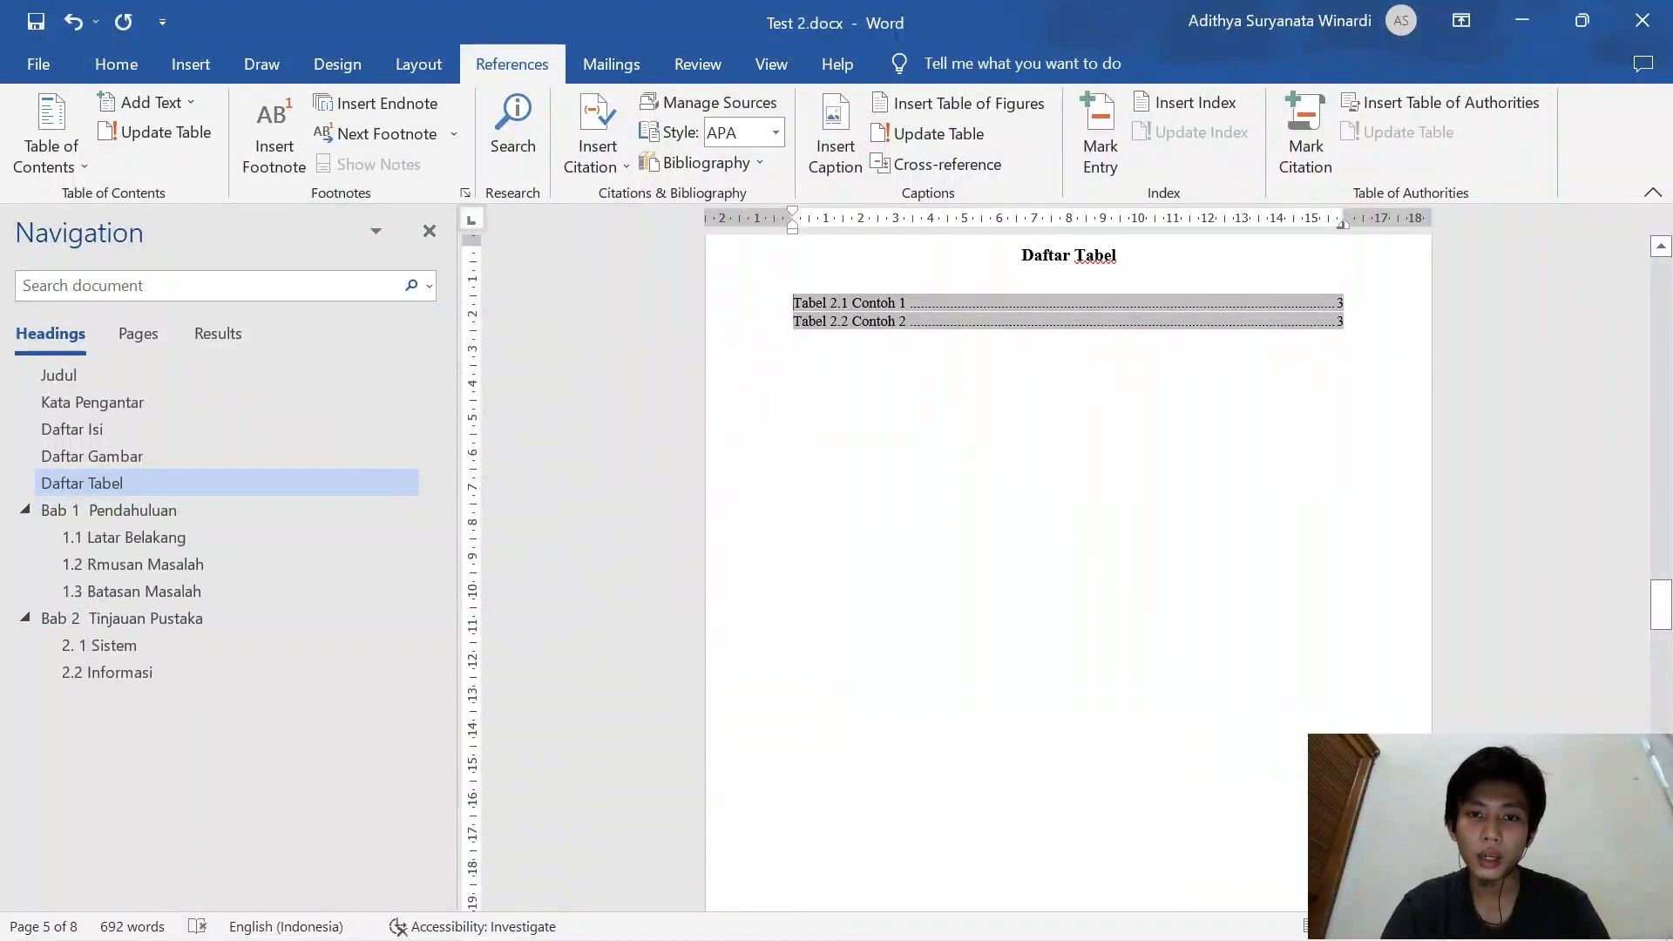
# Set both Daftar Tabel entries to 1.5 line spacing
pyautogui.moveTo(794, 303); pyautogui.dragTo(1346, 322)
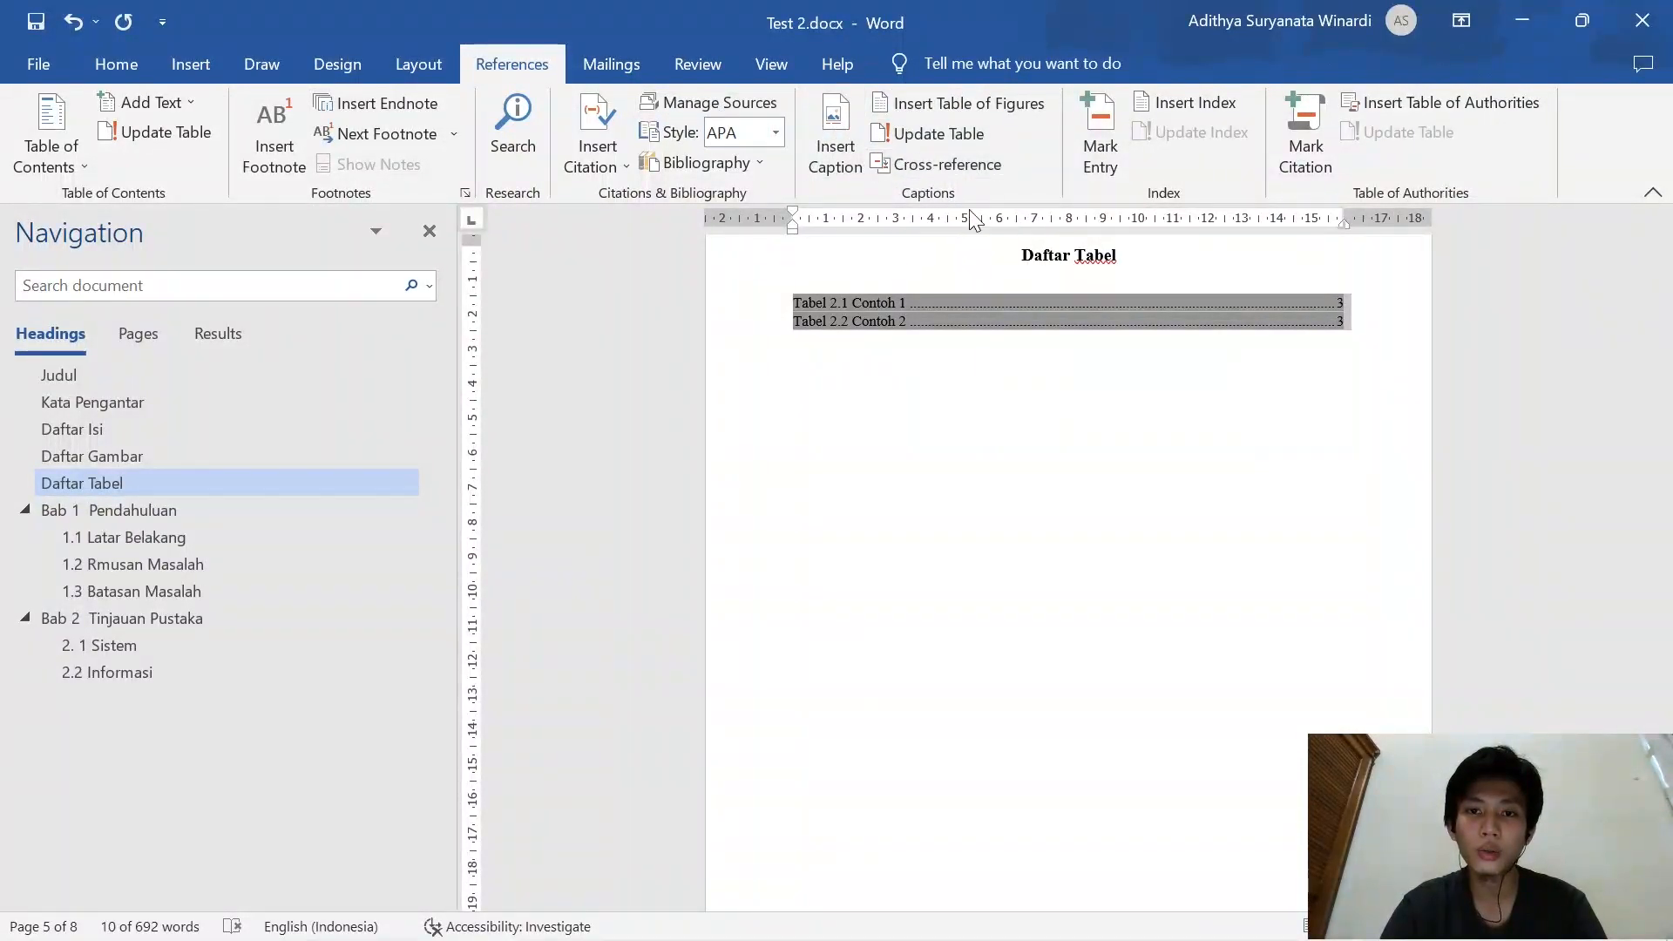
pyautogui.scroll(15, 1003, 331)
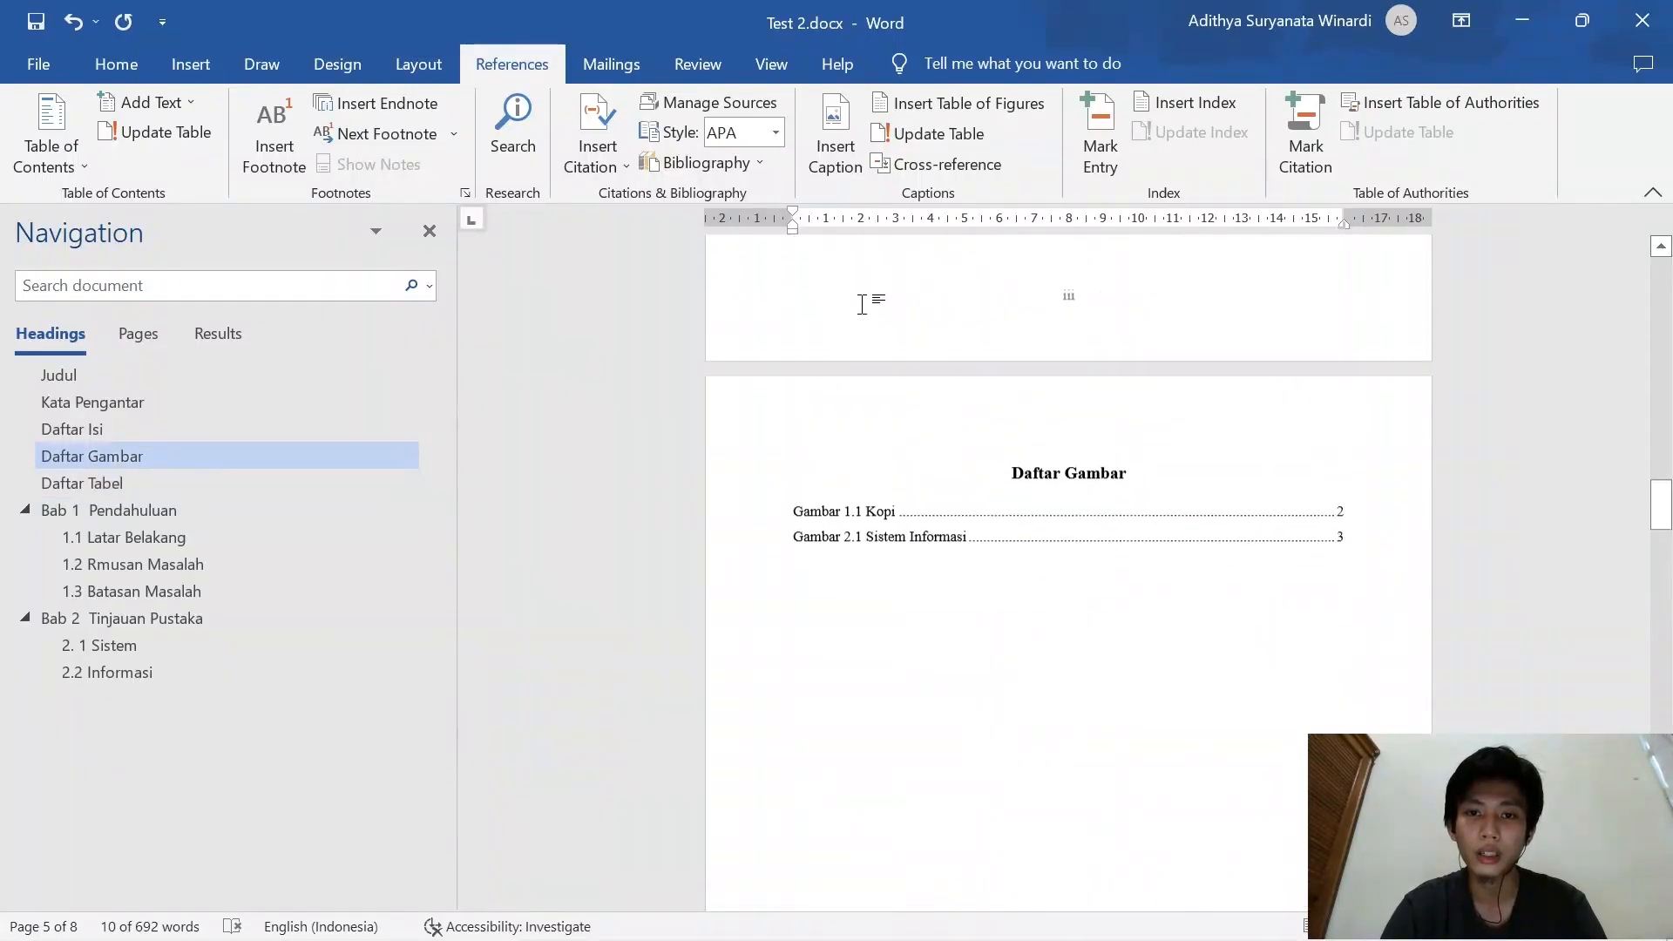
pyautogui.scroll(-15, 882, 455)
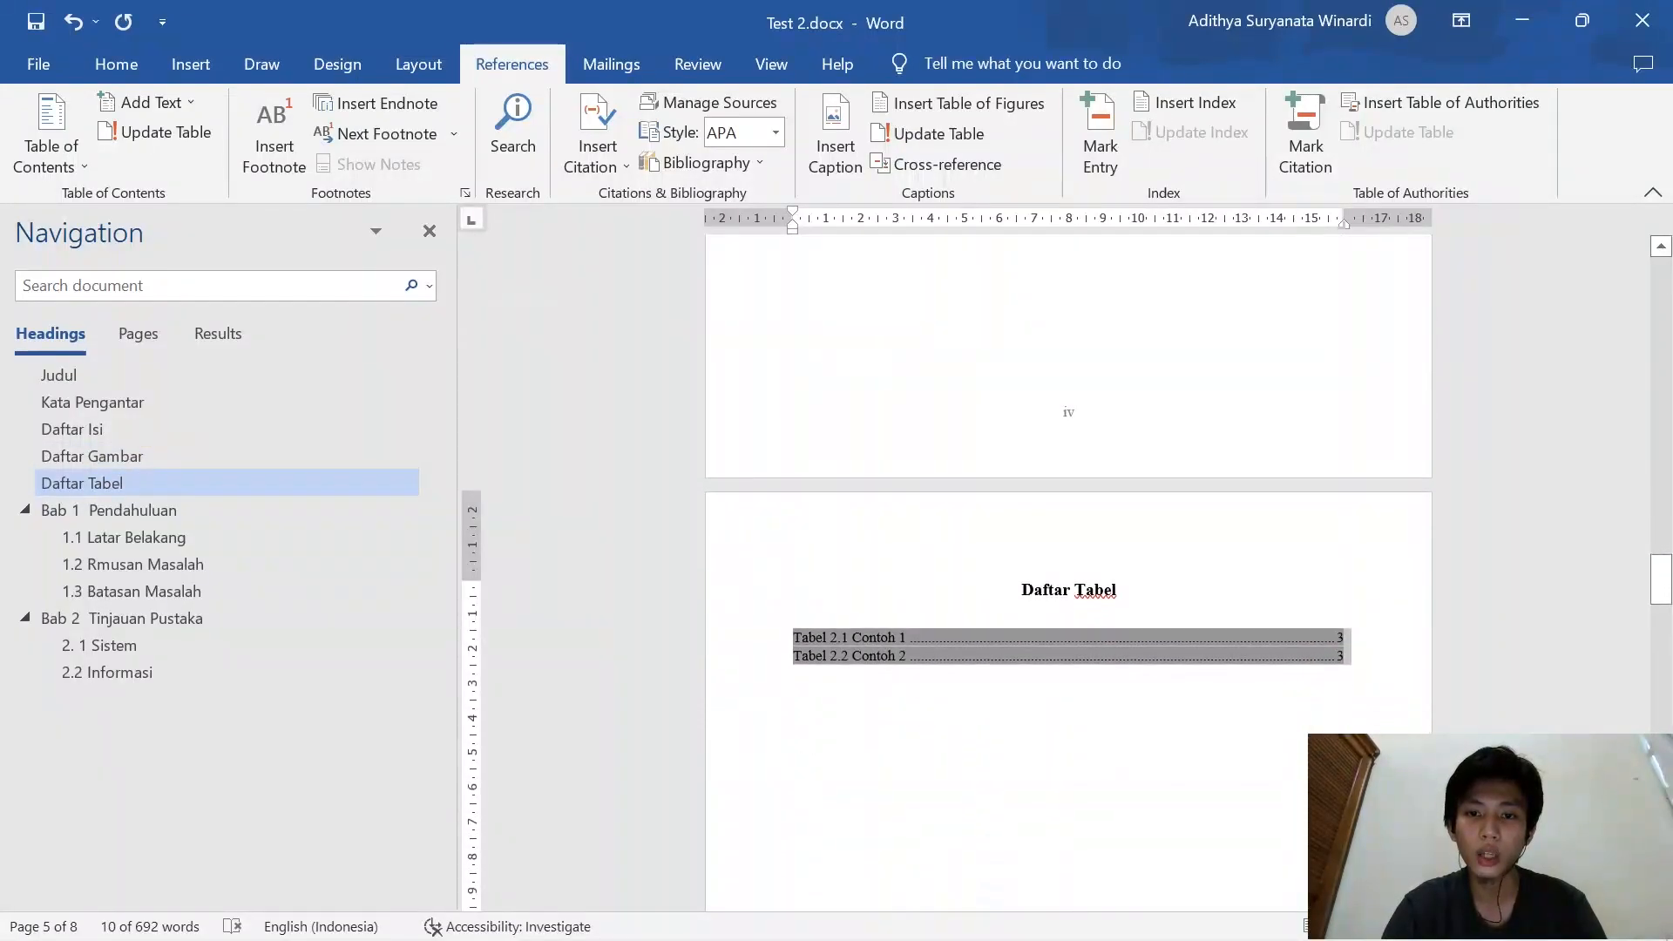
pyautogui.scroll(5, 947, 458)
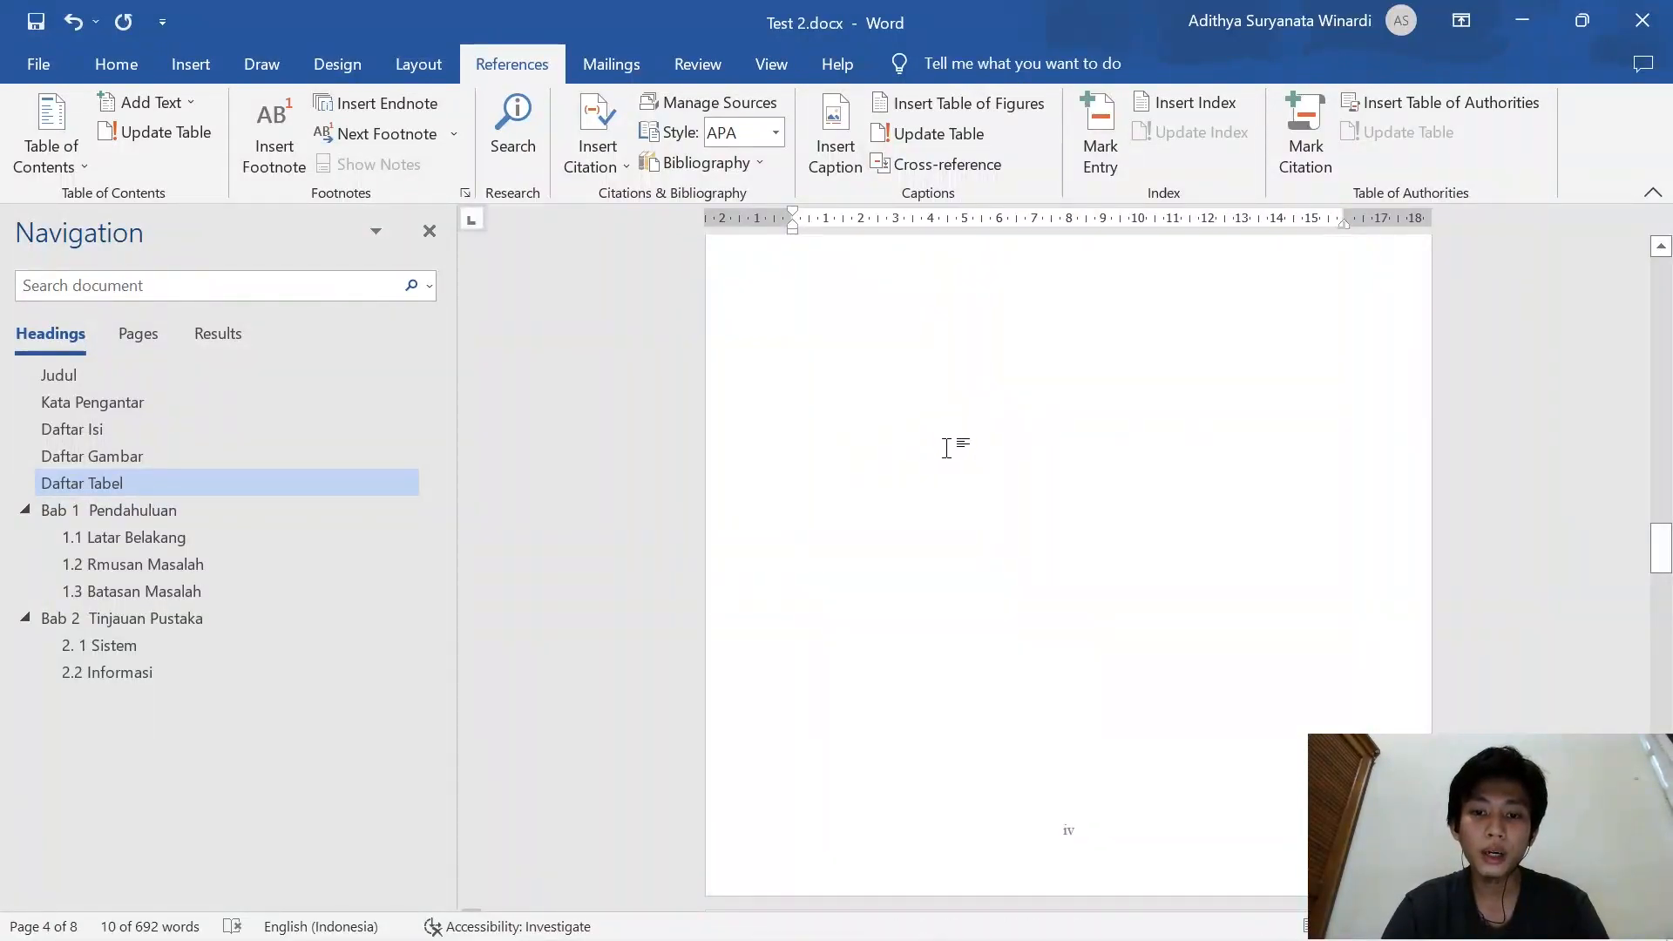
pyautogui.scroll(-5, 949, 448)
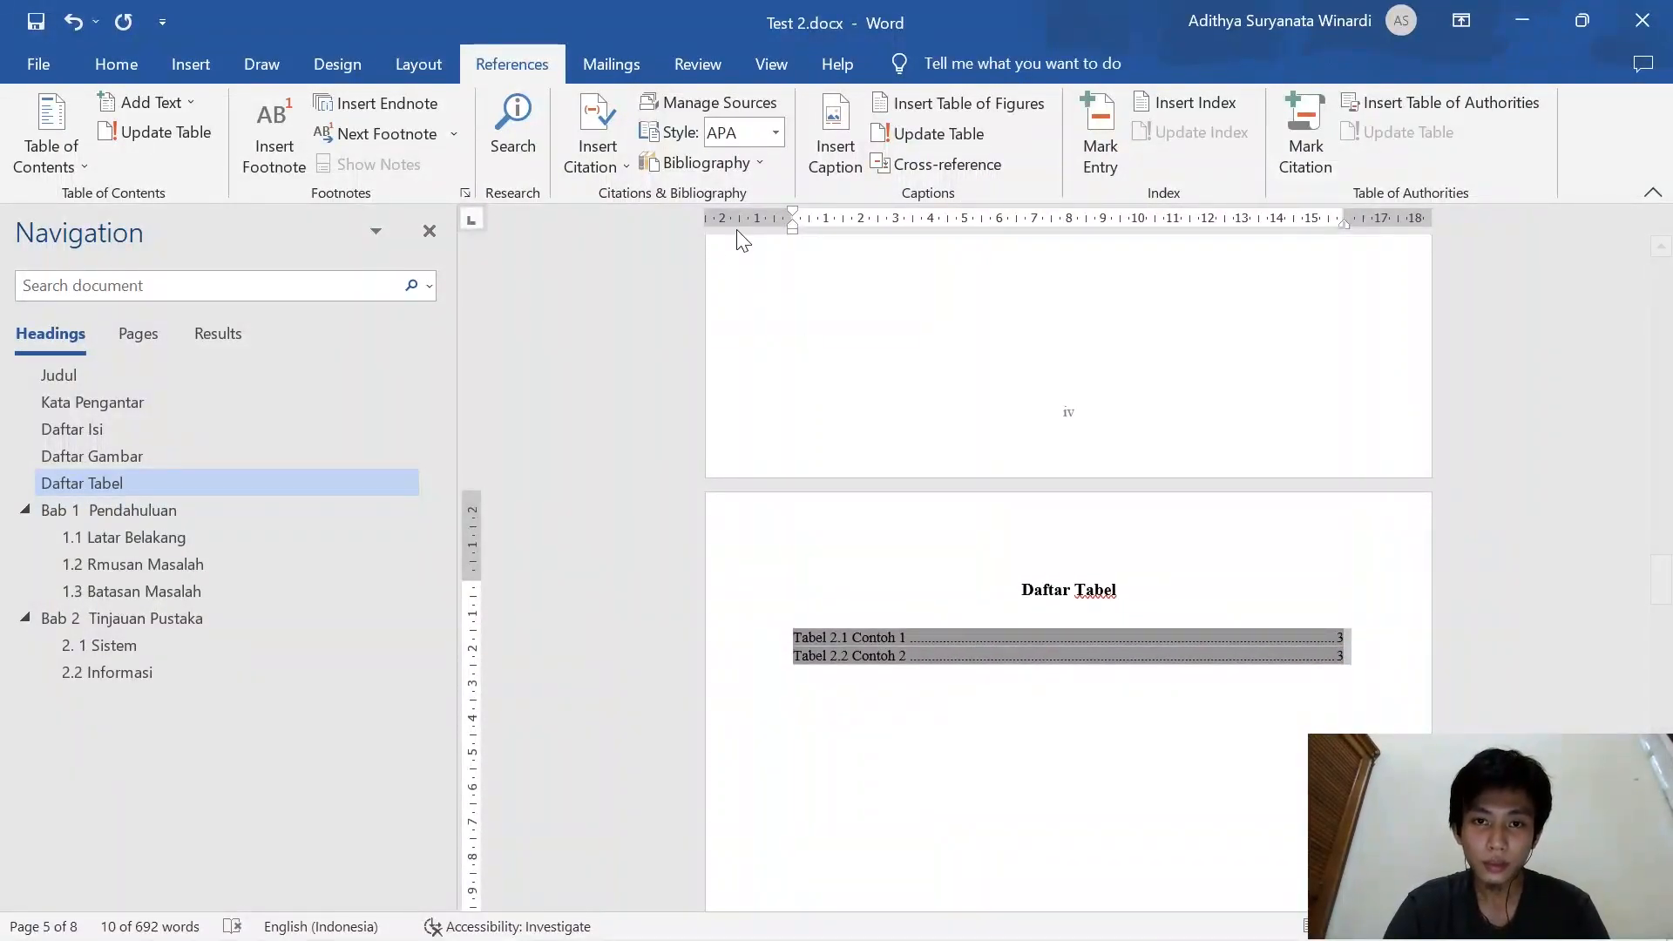
pyautogui.click(109, 70)
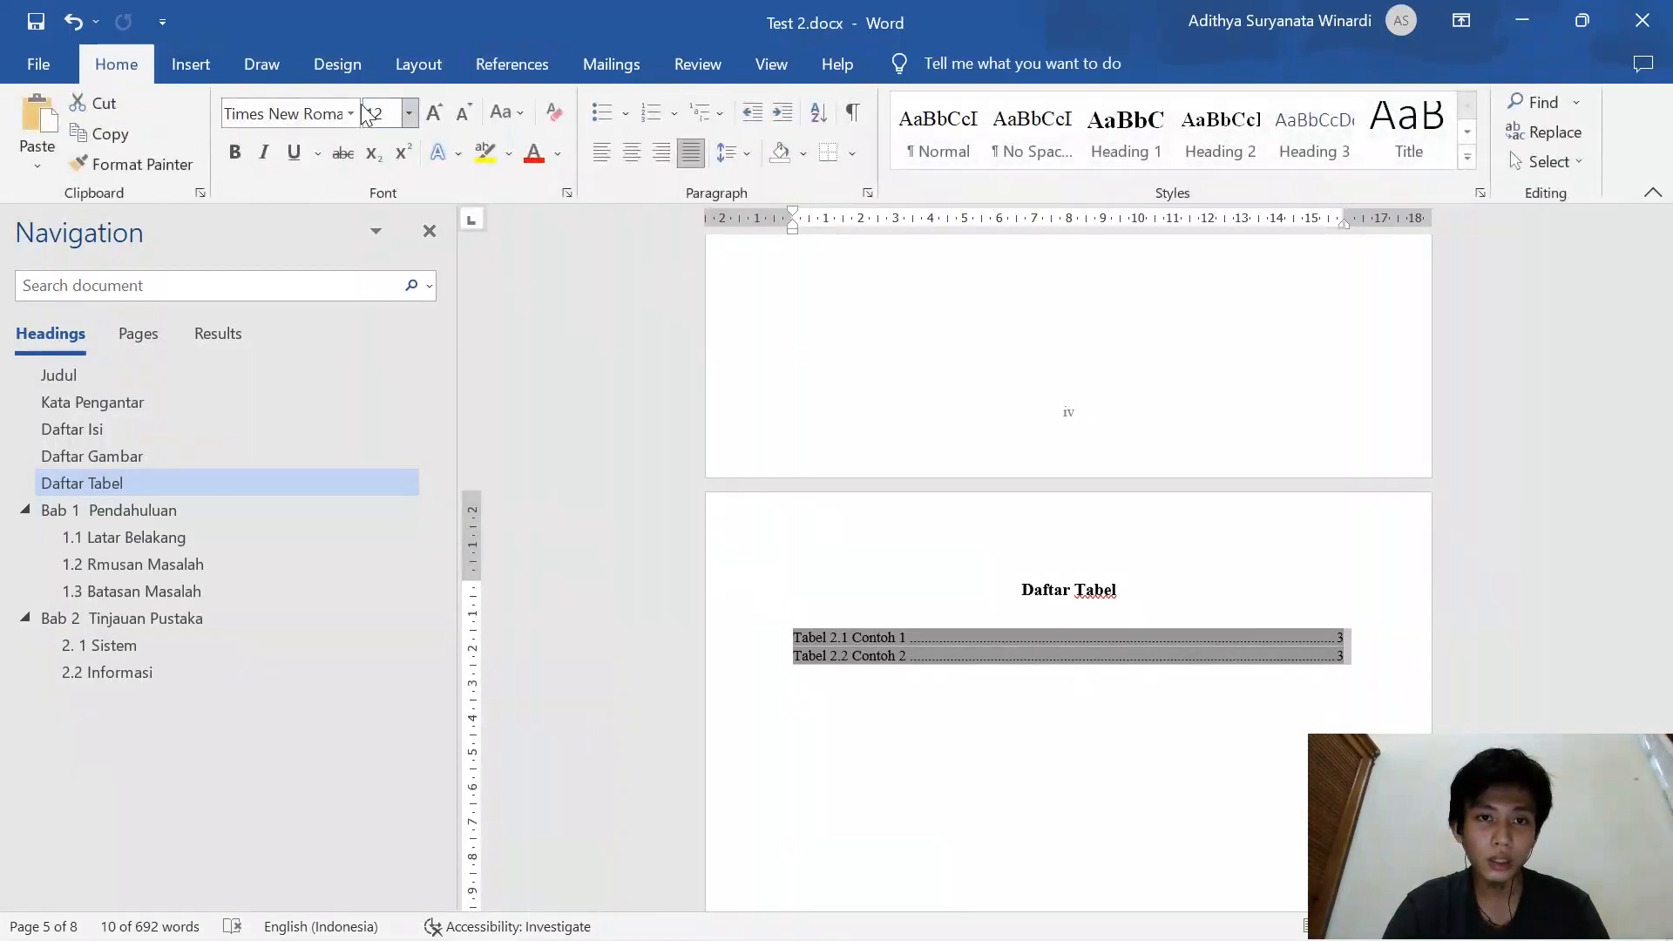
pyautogui.click(730, 153)
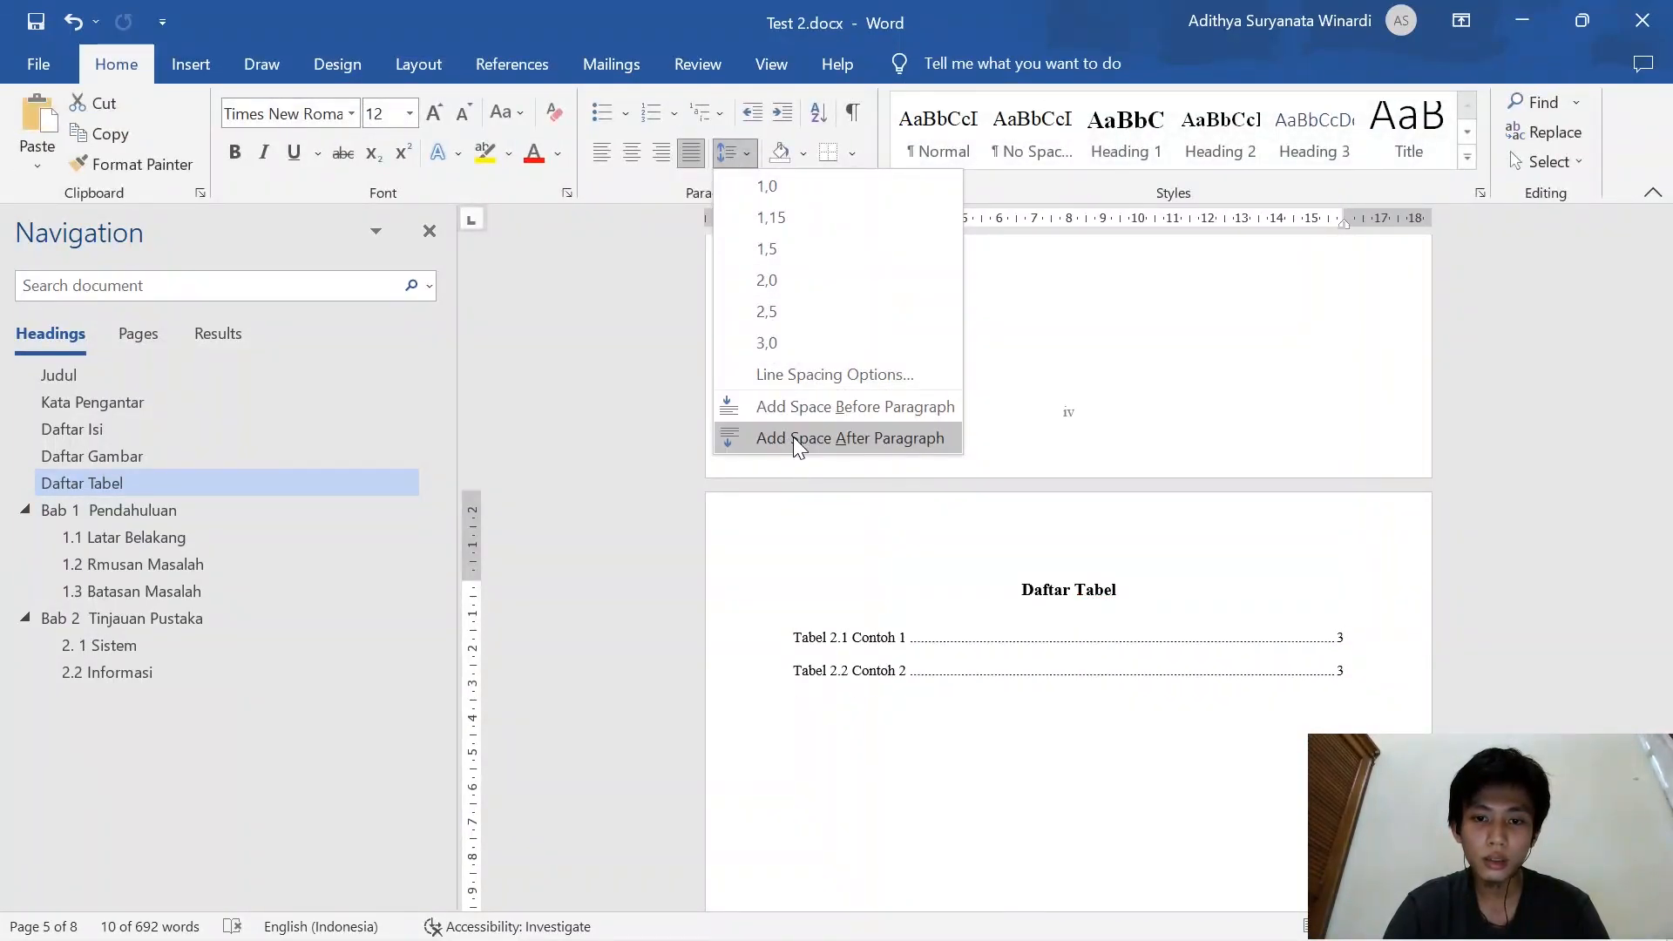
pyautogui.click(802, 253)
pyautogui.scroll(-2, 958, 436)
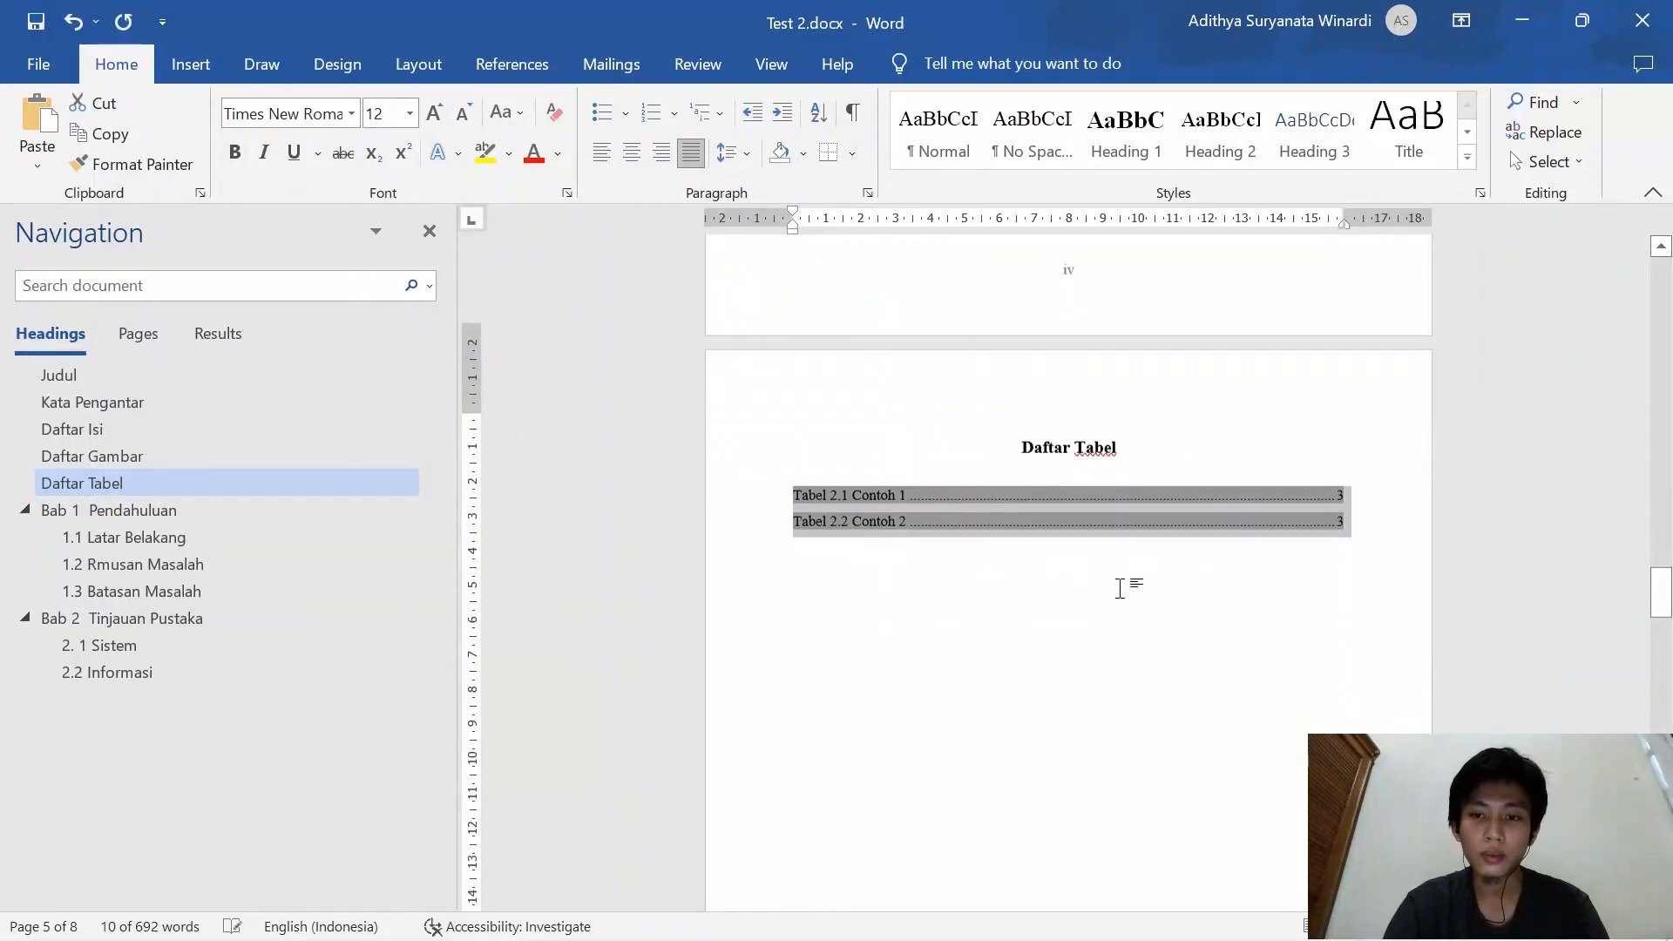
pyautogui.click(1133, 582)
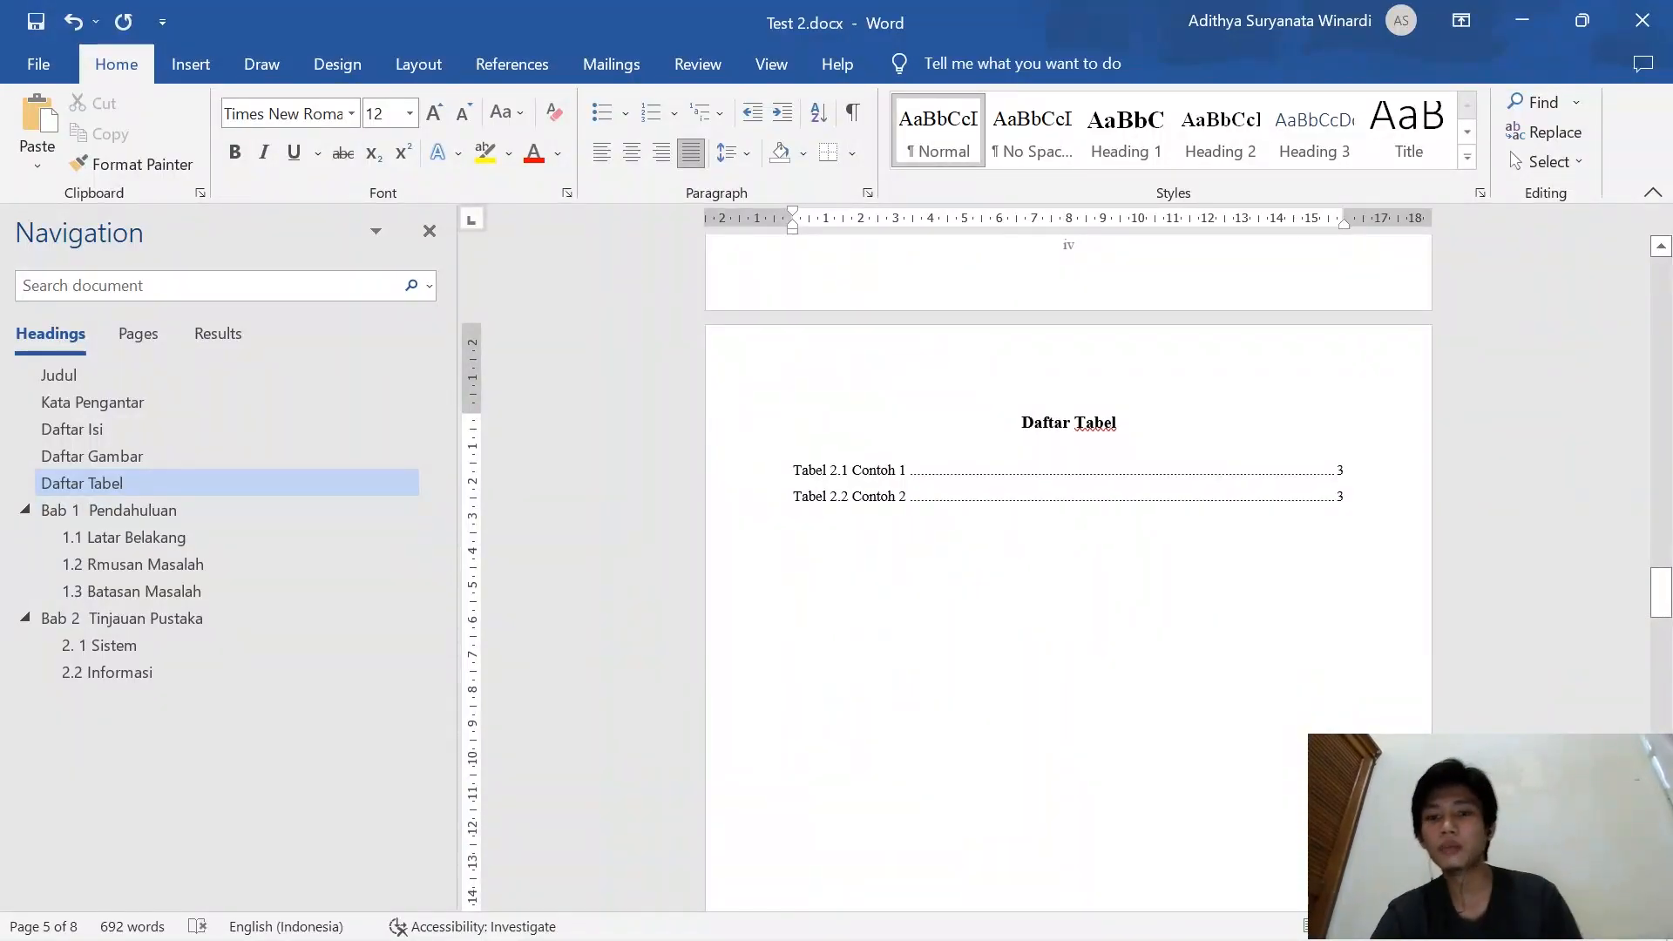
pyautogui.click(179, 673)
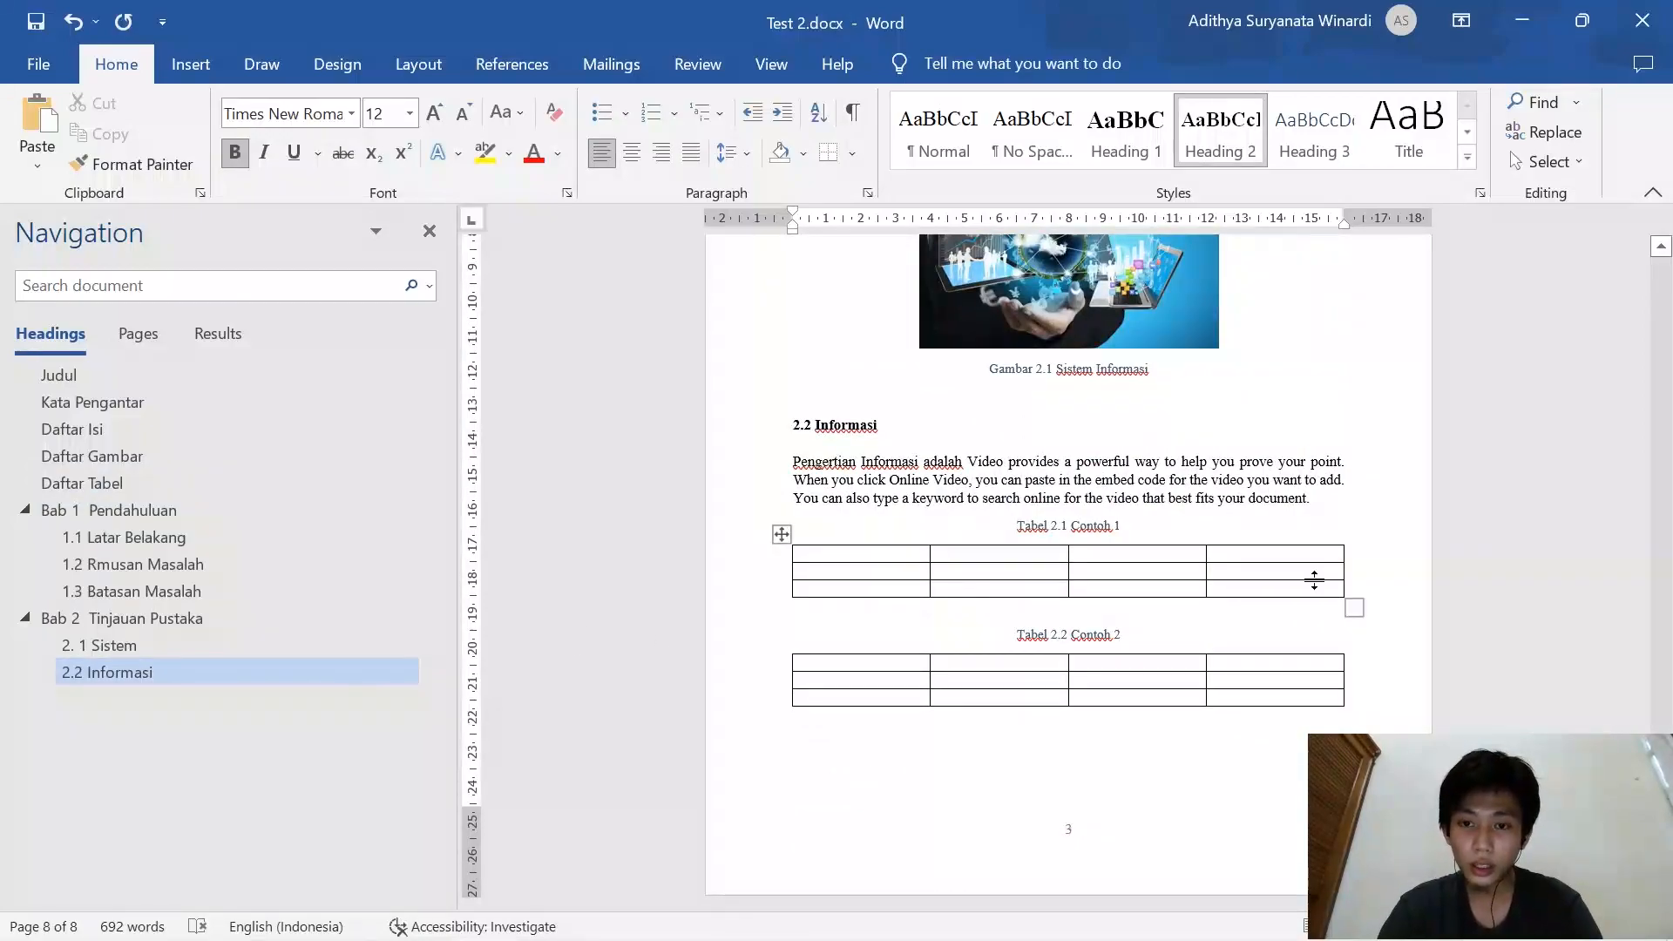
# Insert a page break after the second table to start a new last page
pyautogui.click(1291, 765)
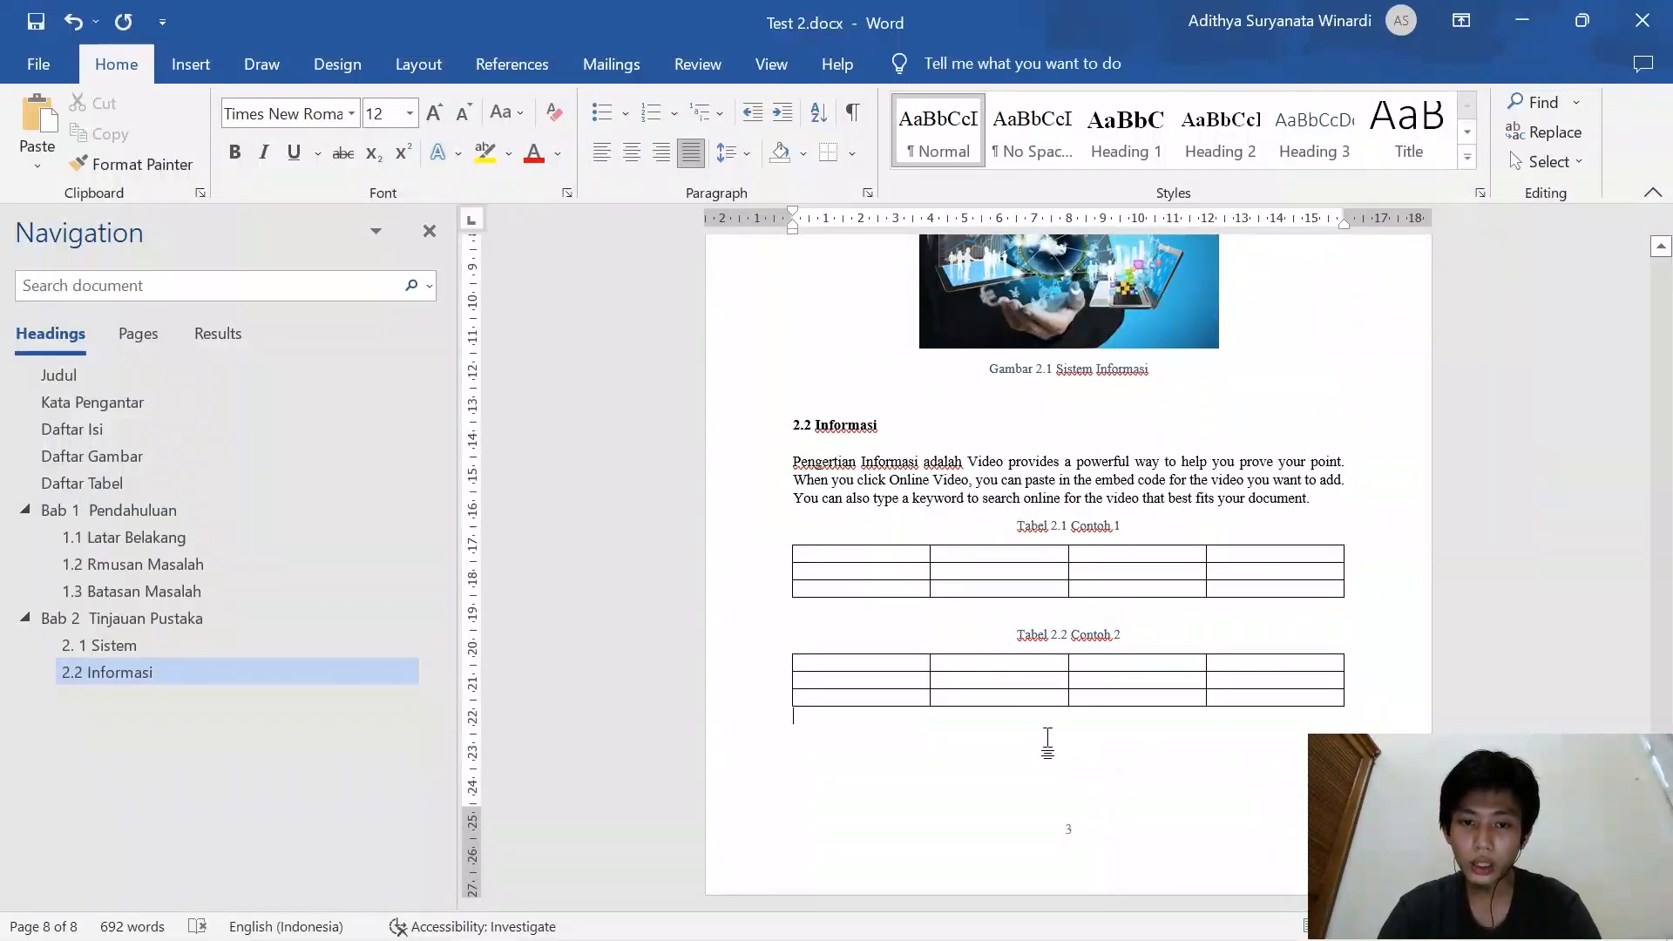
pyautogui.scroll(8, 1127, 558)
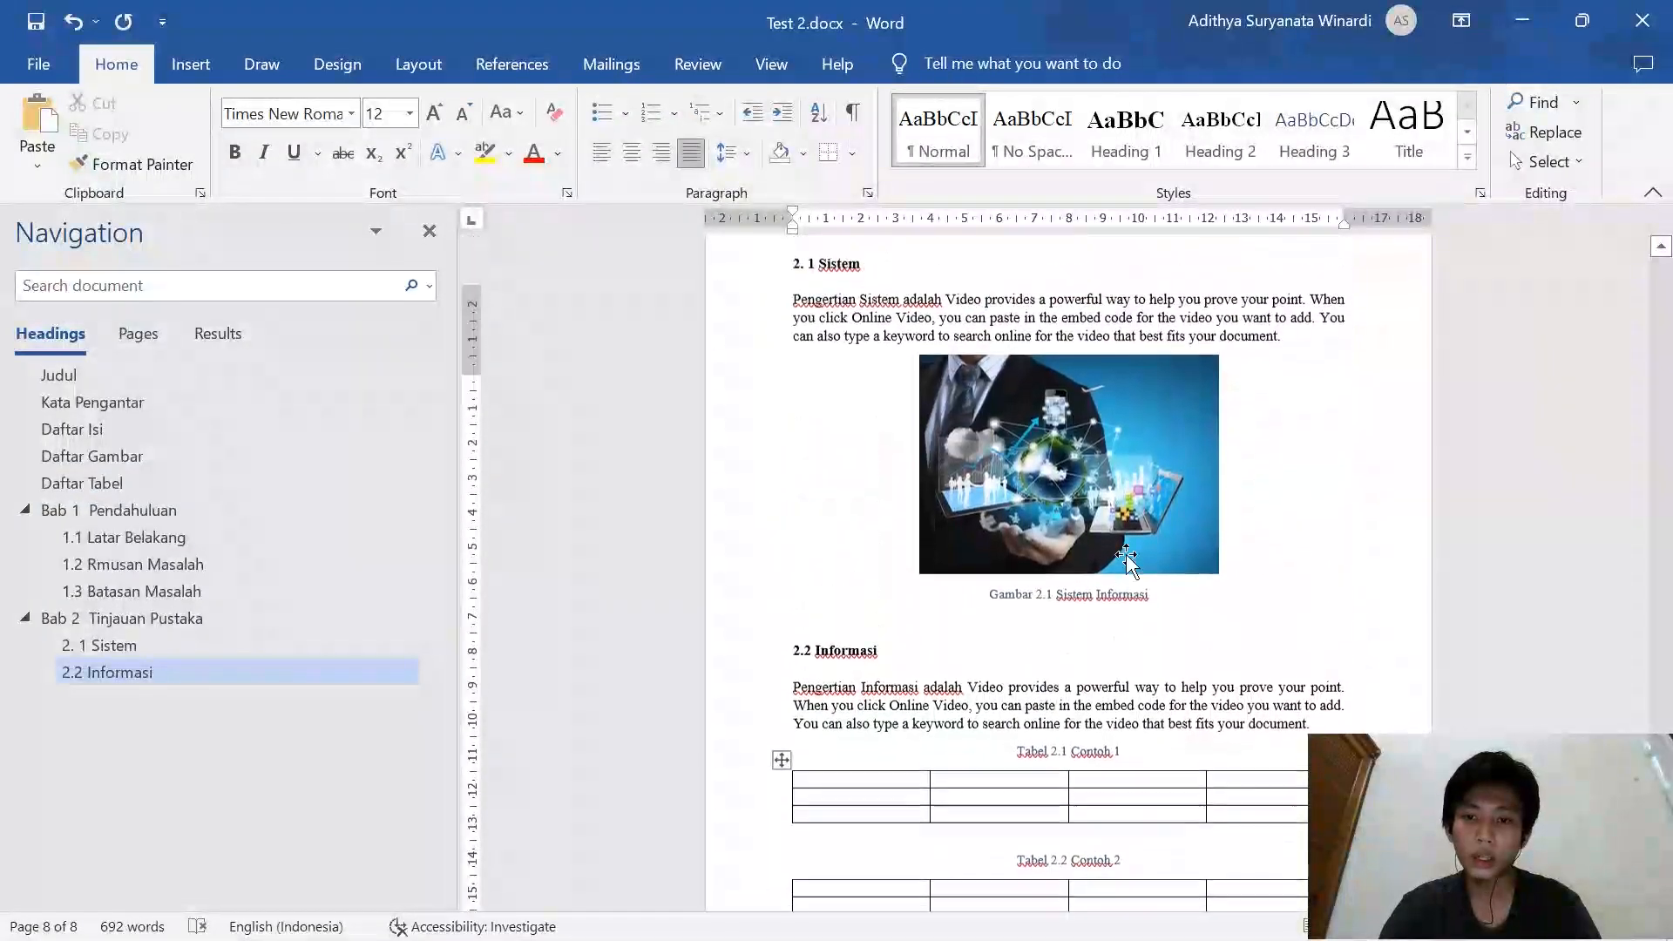
pyautogui.scroll(-6, 1127, 558)
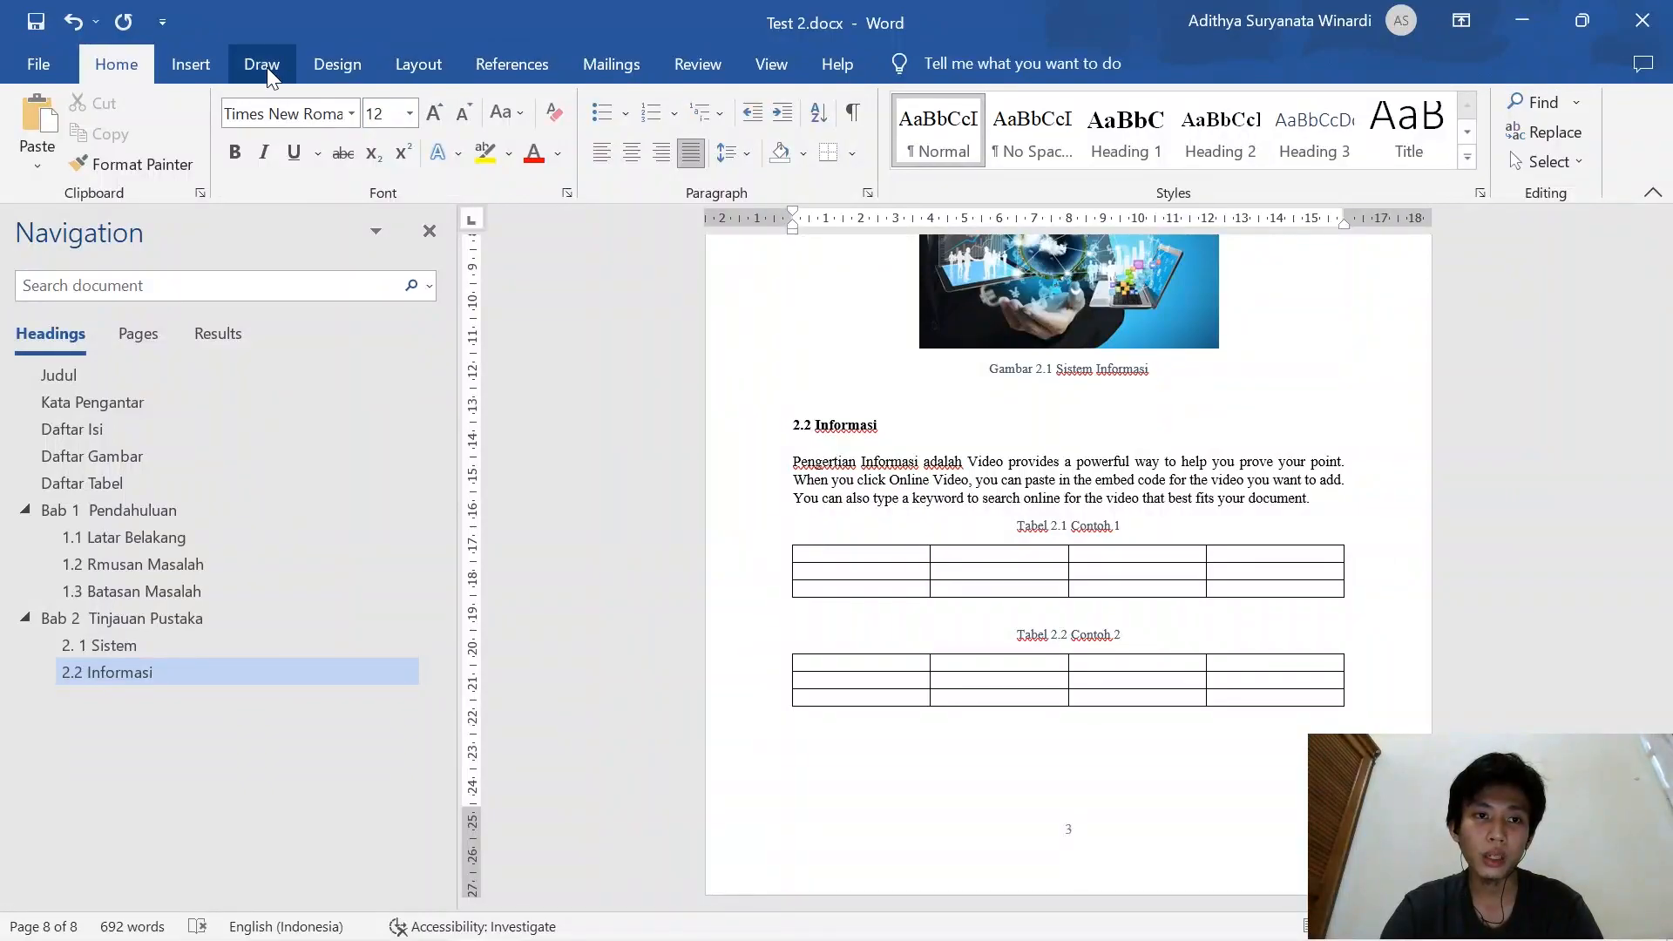
pyautogui.click(416, 65)
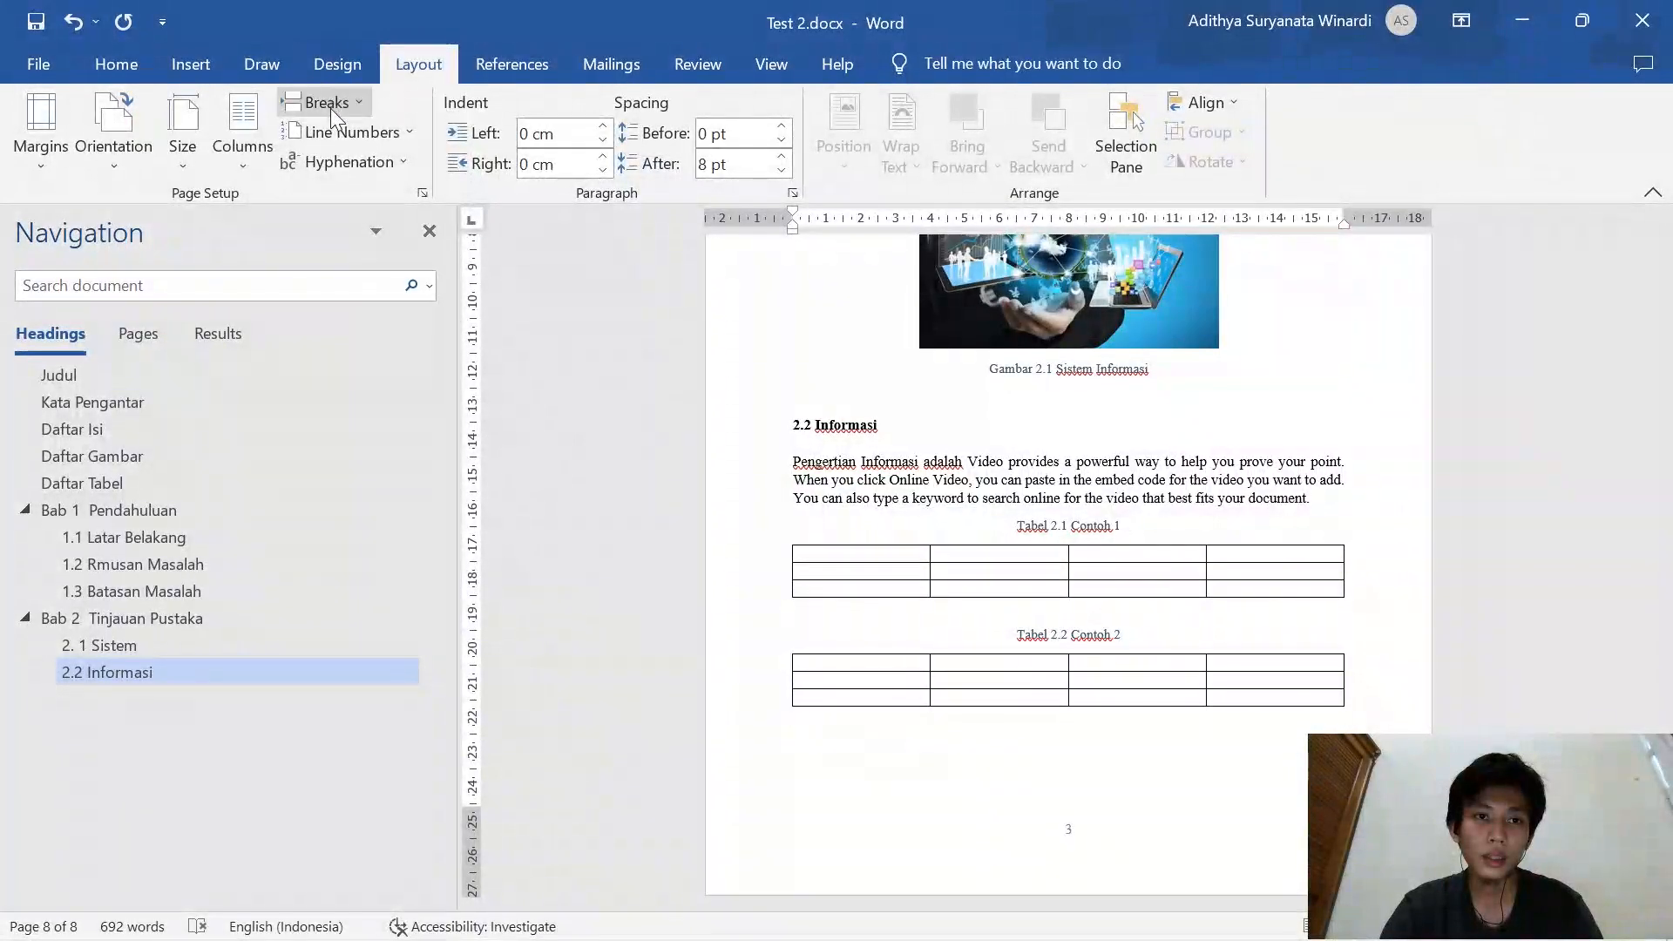
pyautogui.click(329, 103)
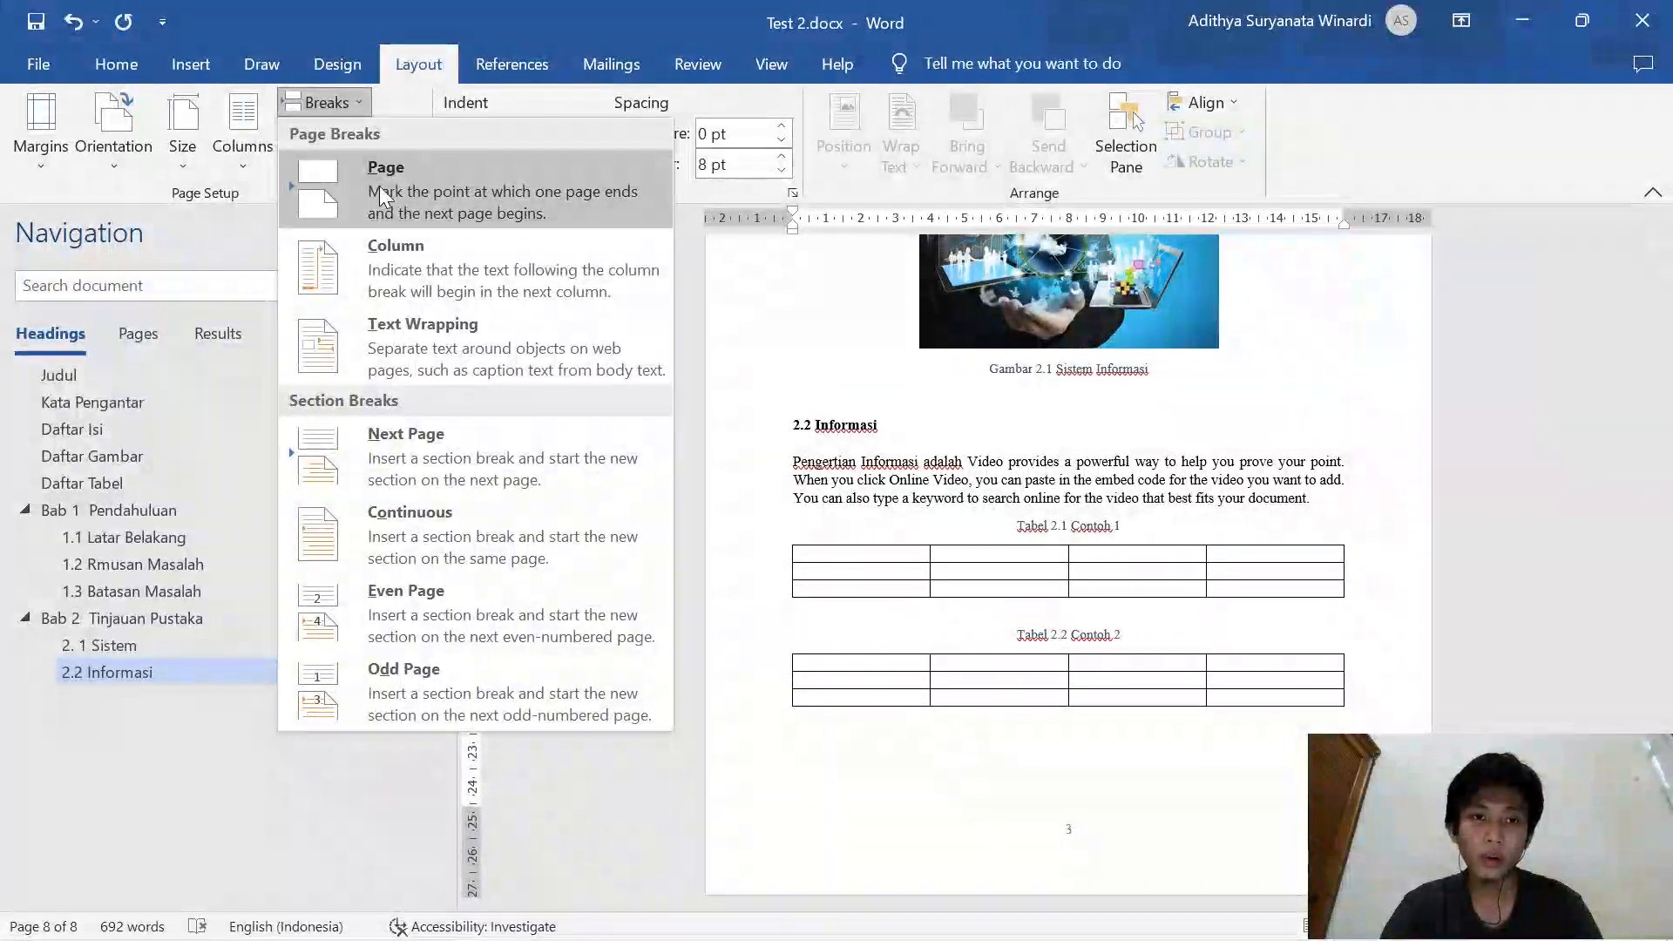
pyautogui.click(417, 189)
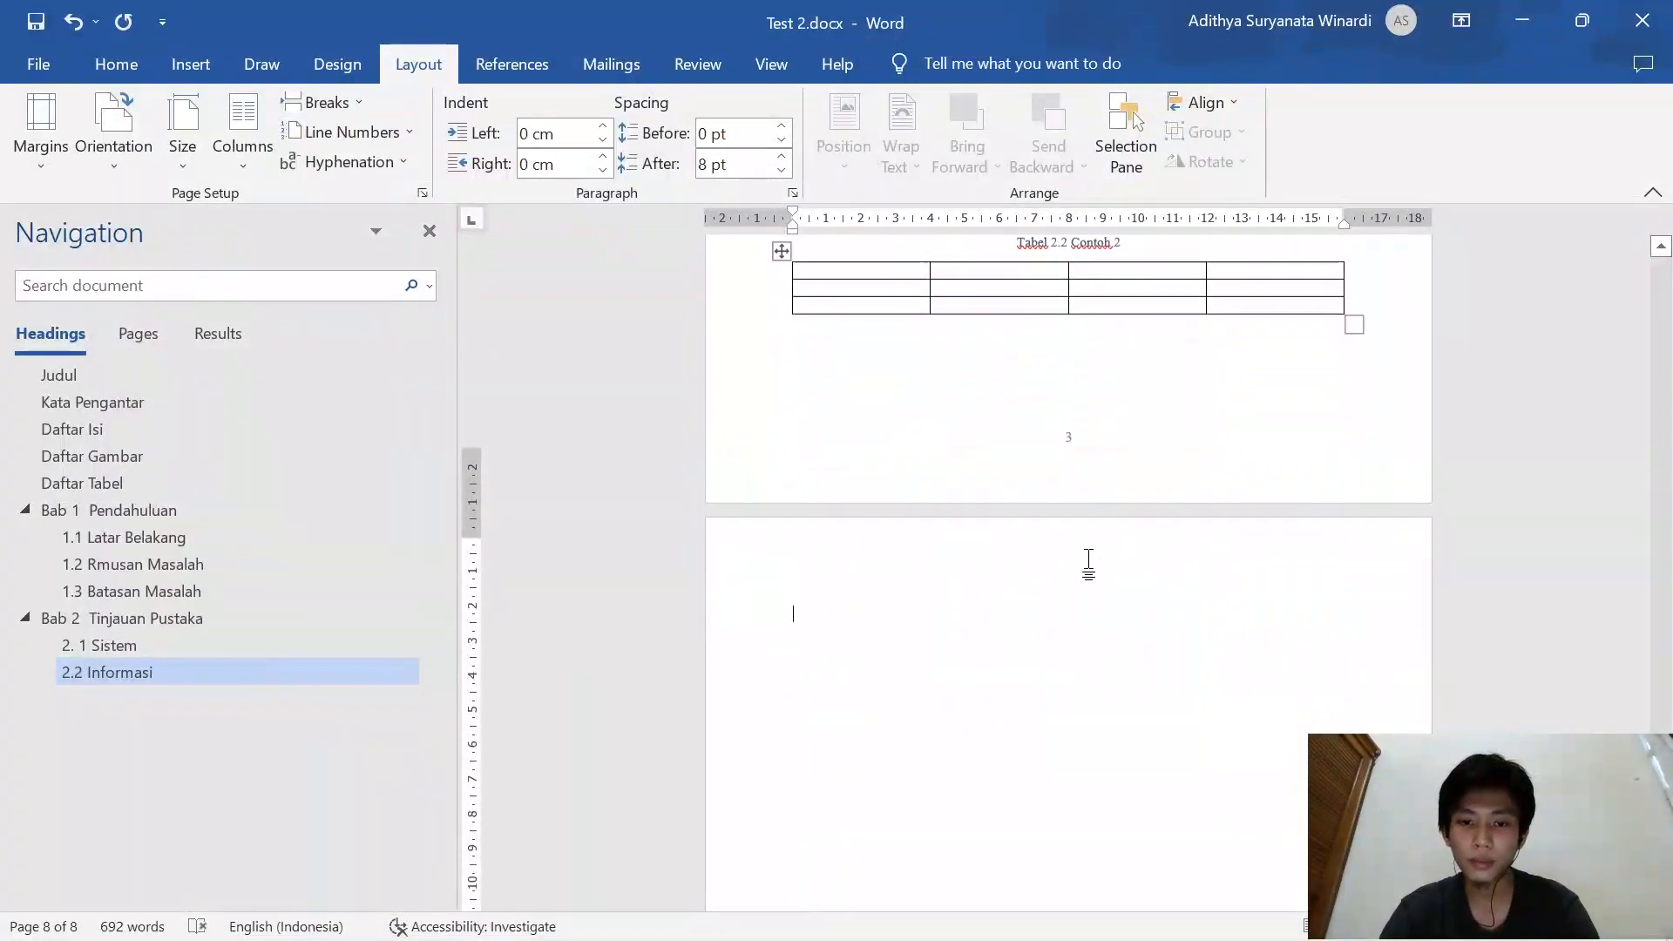
# Type 'Daftar Pustaka', style it as Heading 1, and add an empty paragraph below
pyautogui.write('Daf')
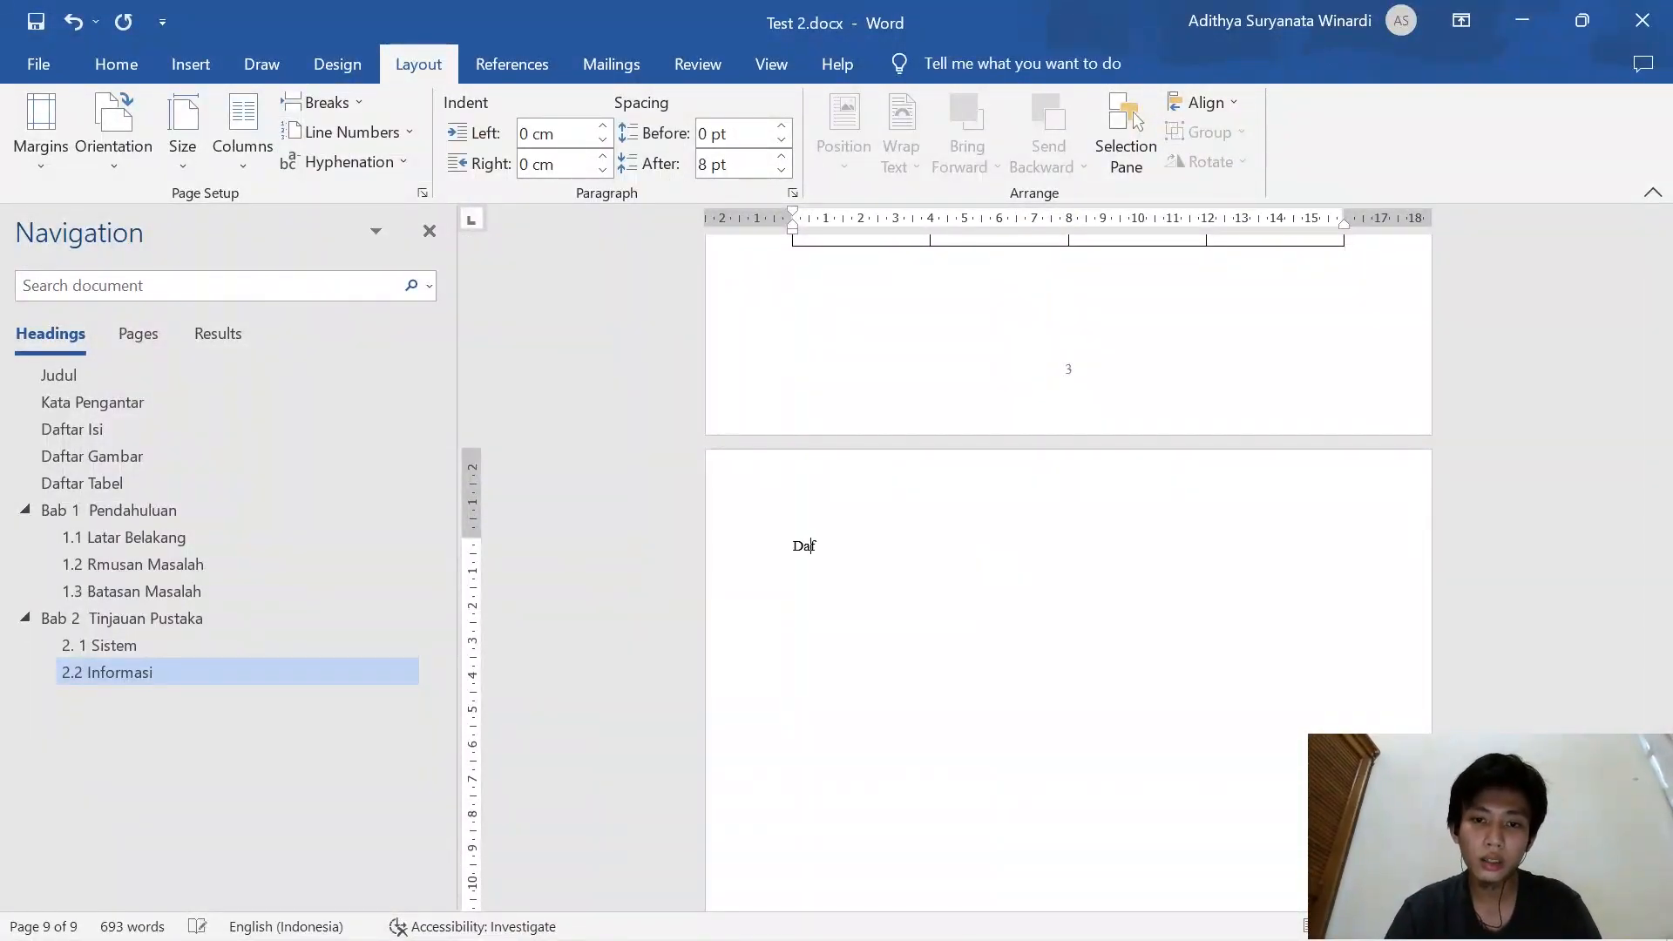
pyautogui.write('tar Pustaka')
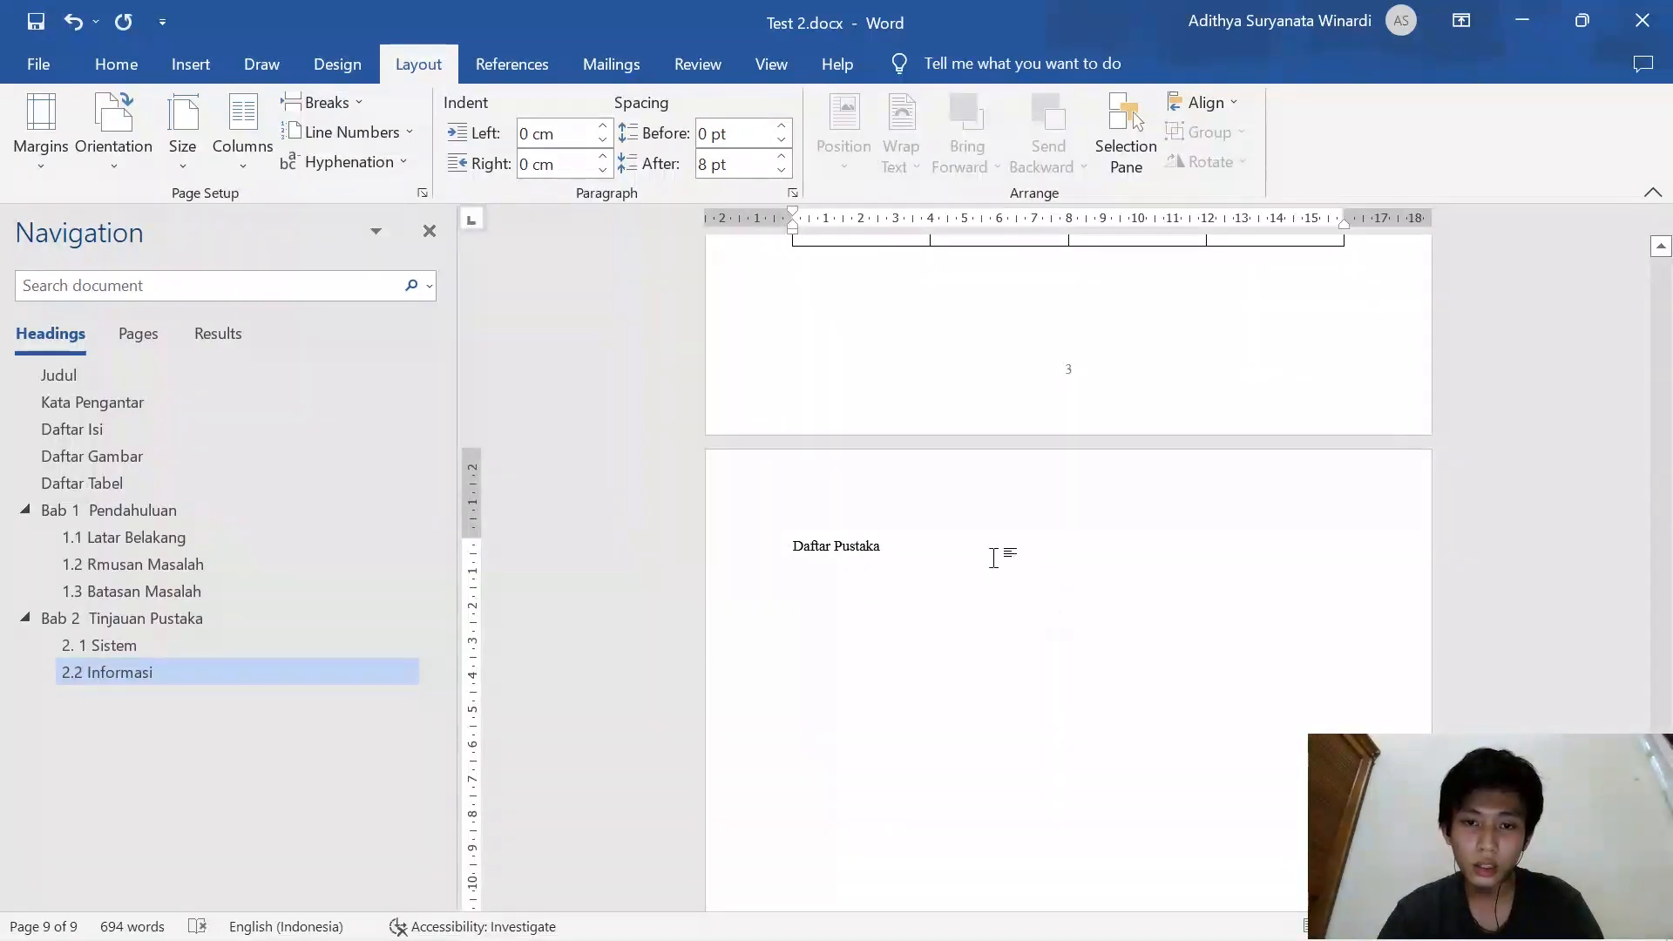
pyautogui.moveTo(993, 553); pyautogui.dragTo(587, 550)
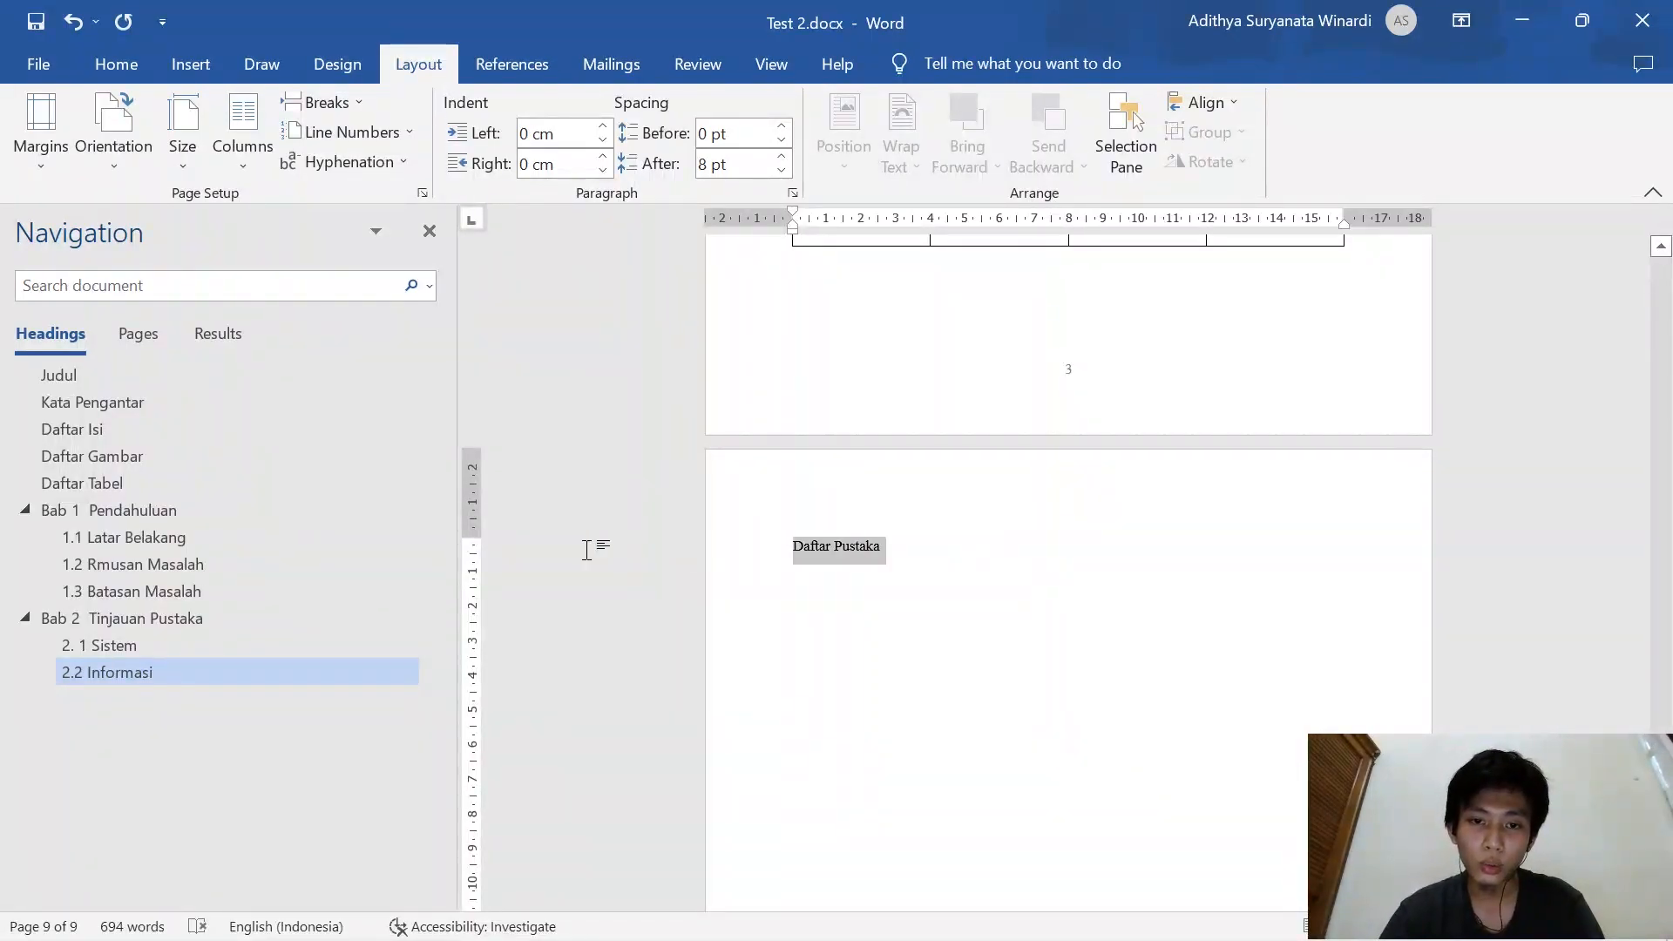
pyautogui.click(116, 65)
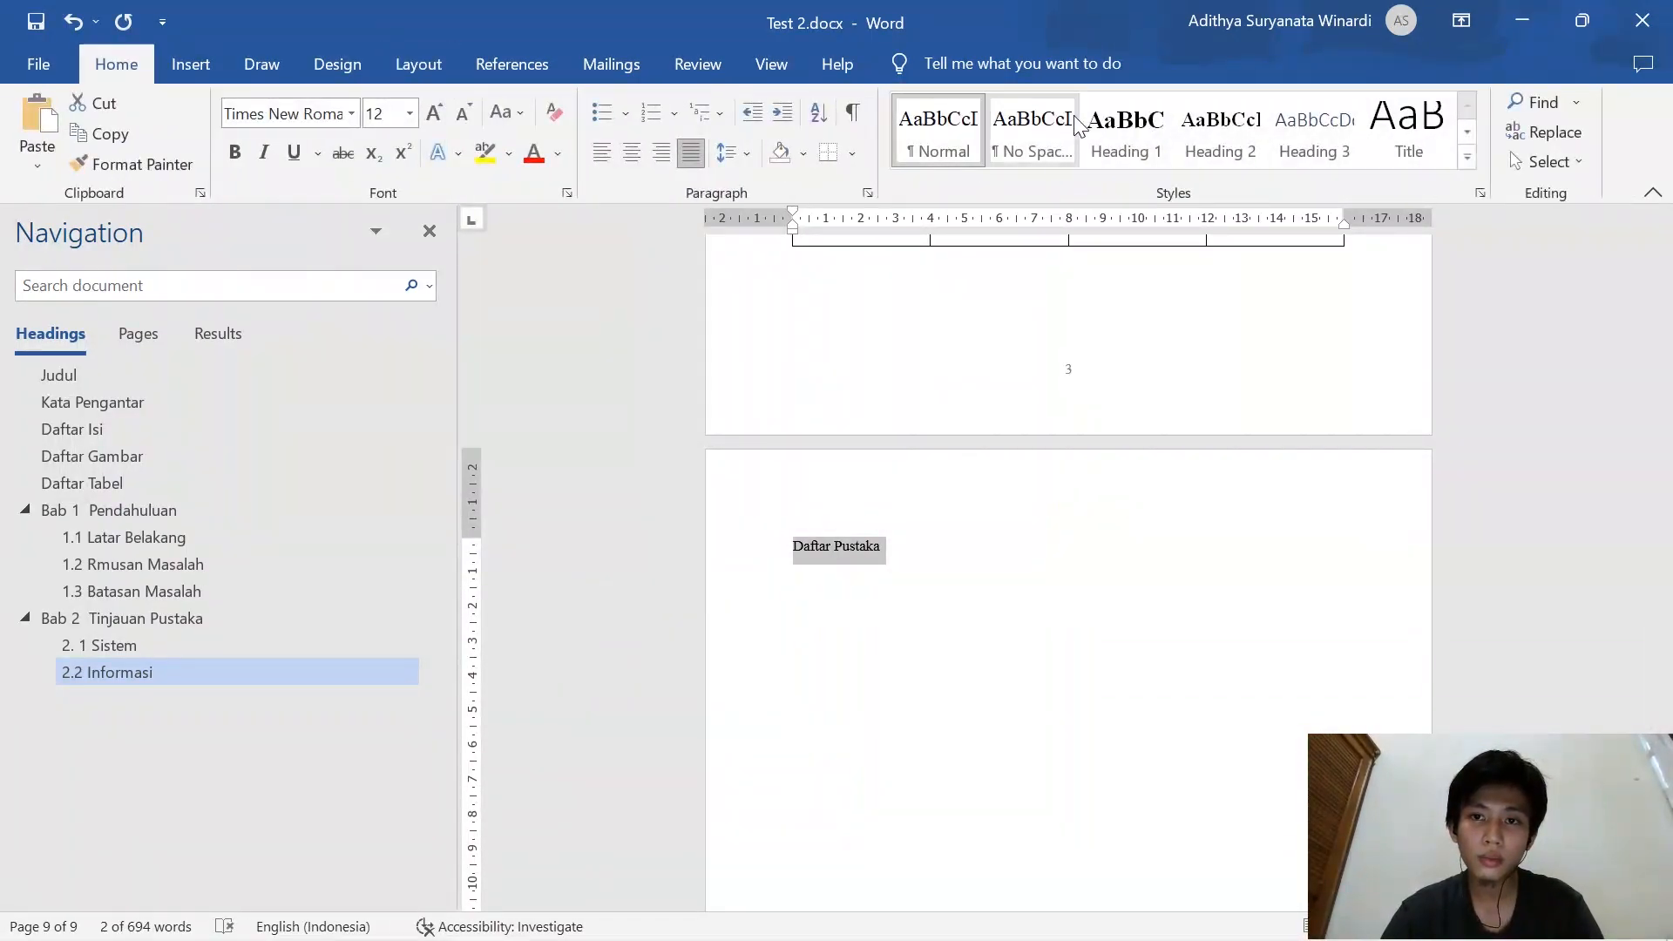
pyautogui.click(1125, 131)
pyautogui.scroll(-2, 1159, 418)
pyautogui.click(1189, 454)
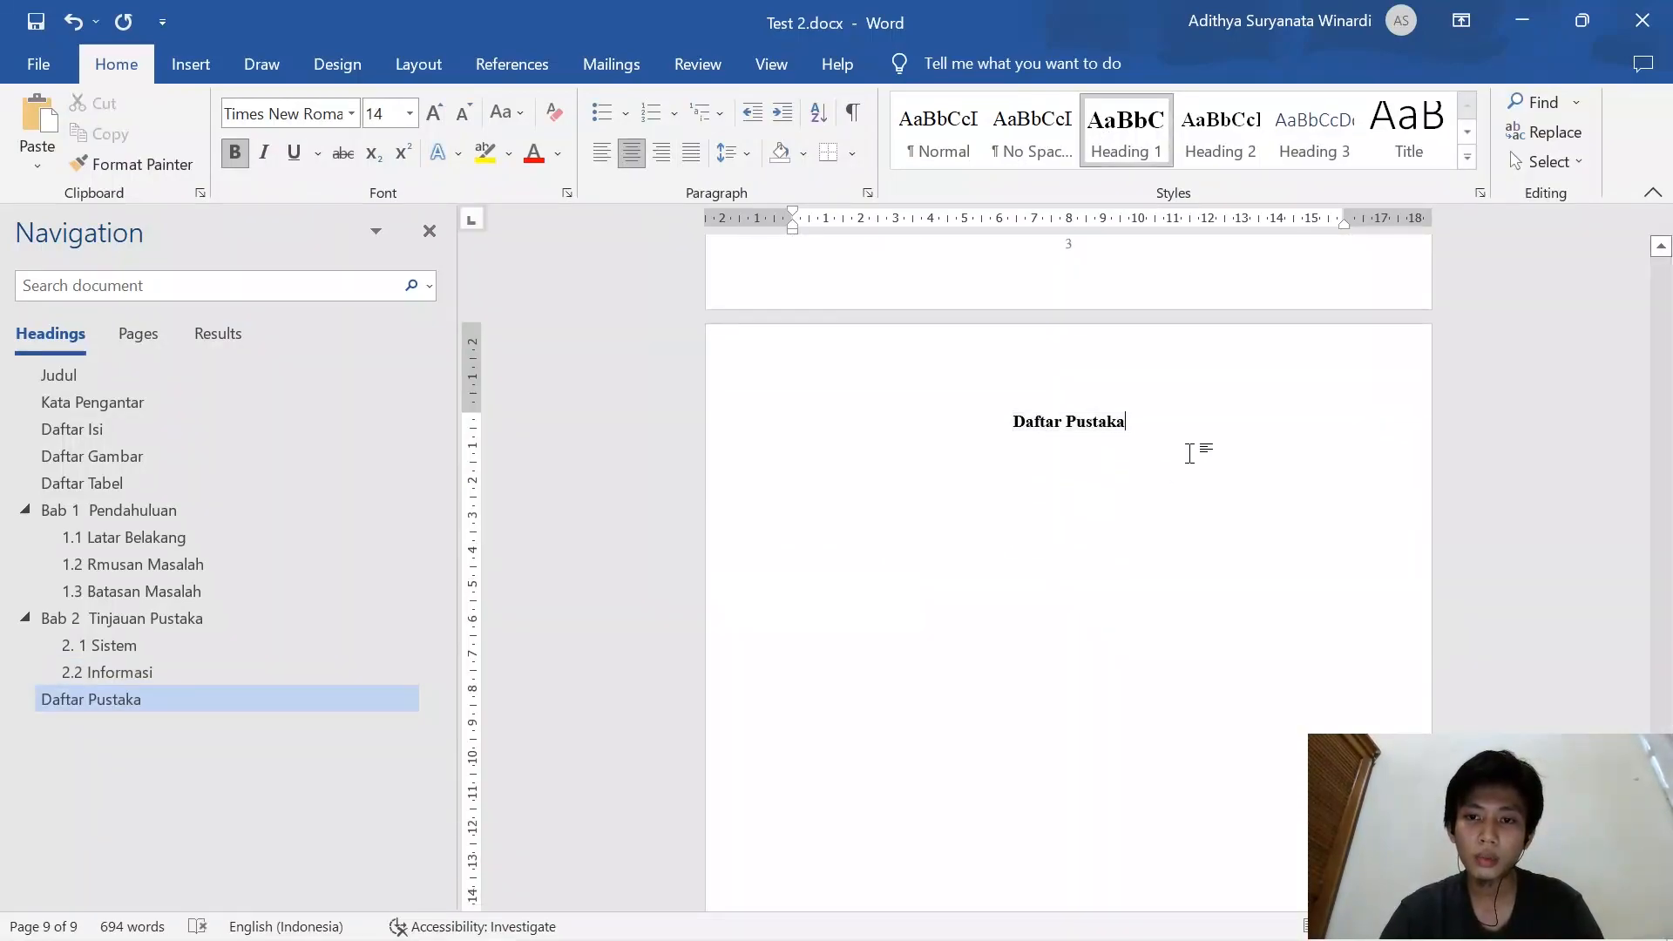
pyautogui.press('Return')
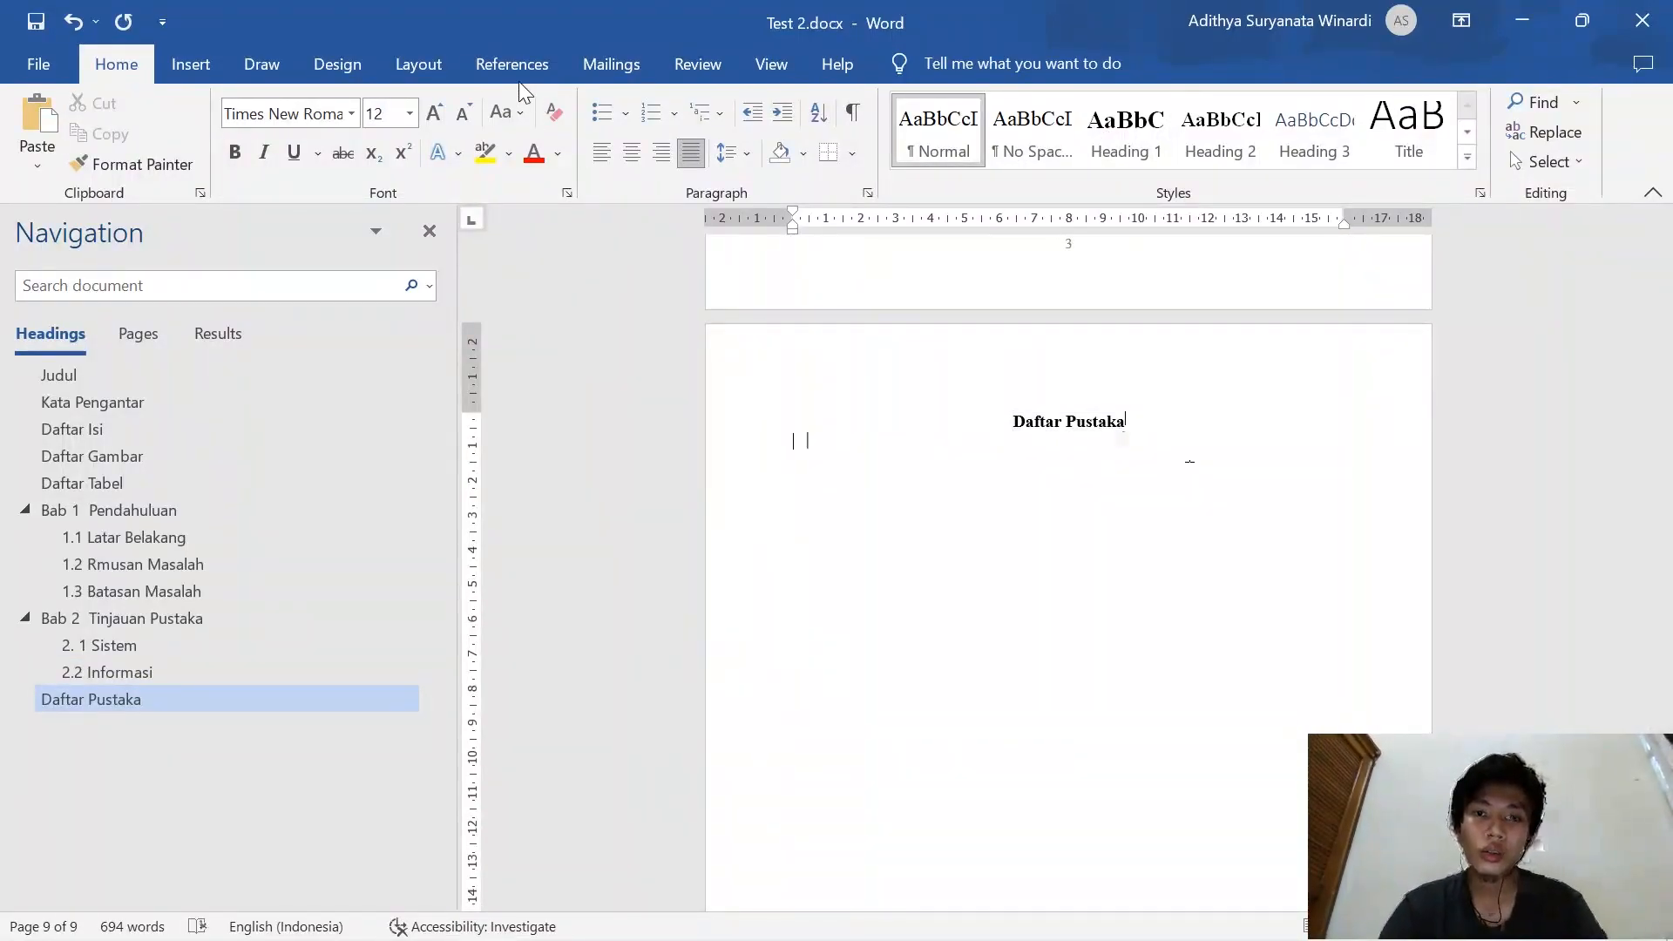
# Show the References tools for citations and the bibliography
pyautogui.click(479, 62)
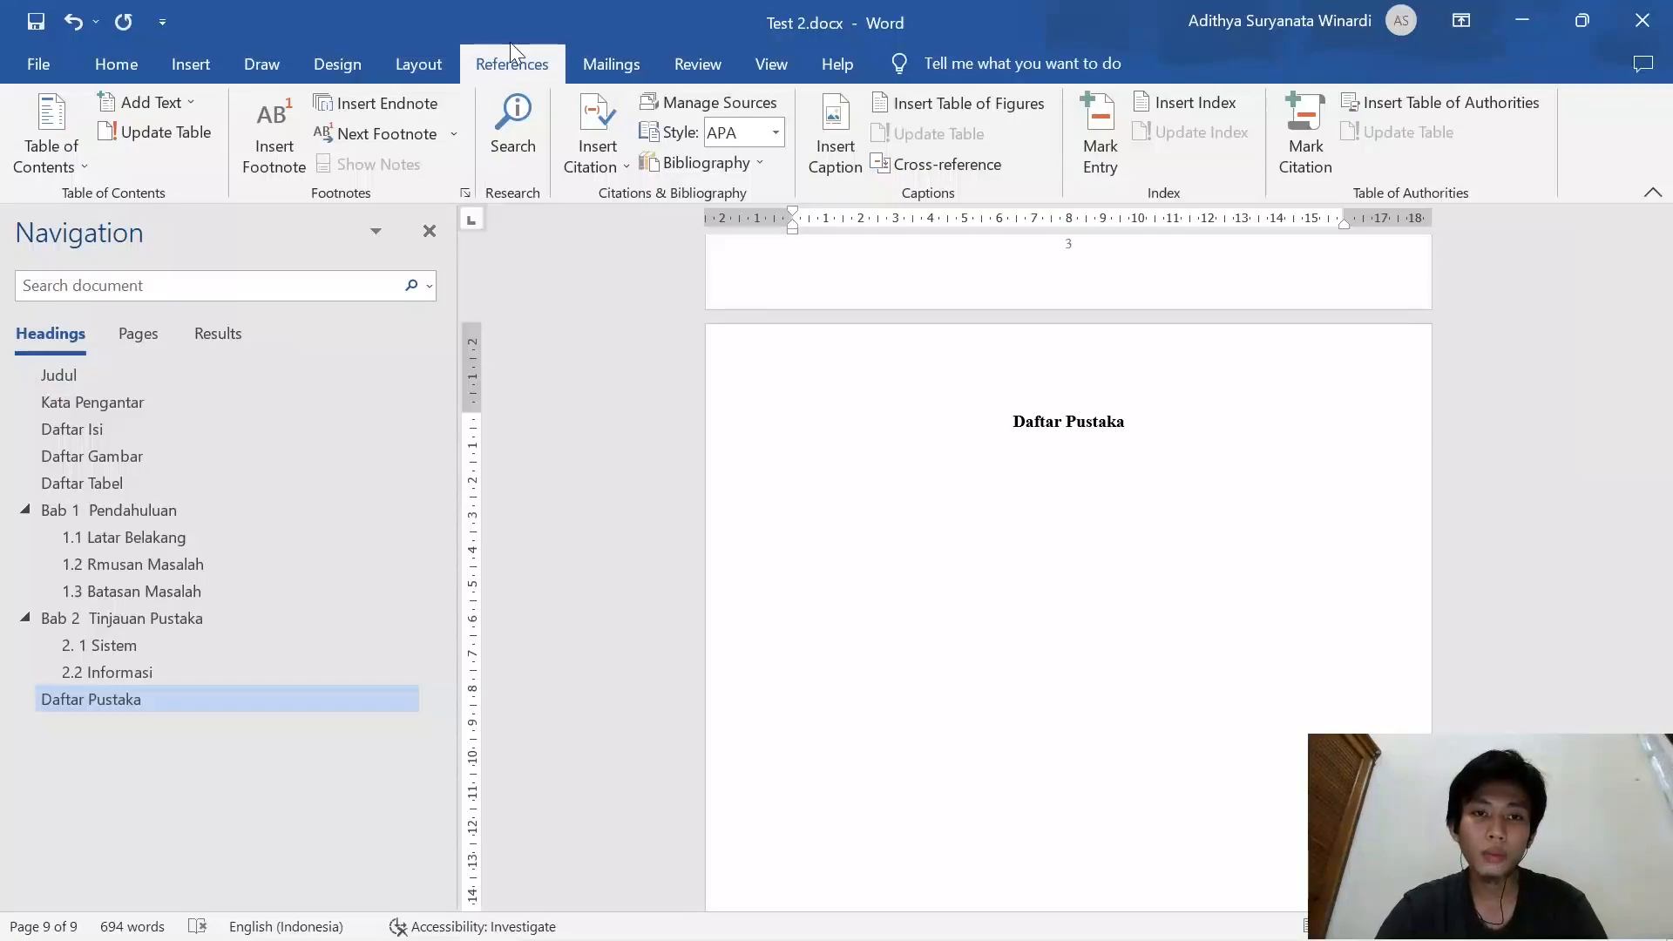
# Open the Source Manager, shift it slightly right, and start a new Book source
pyautogui.click(746, 112)
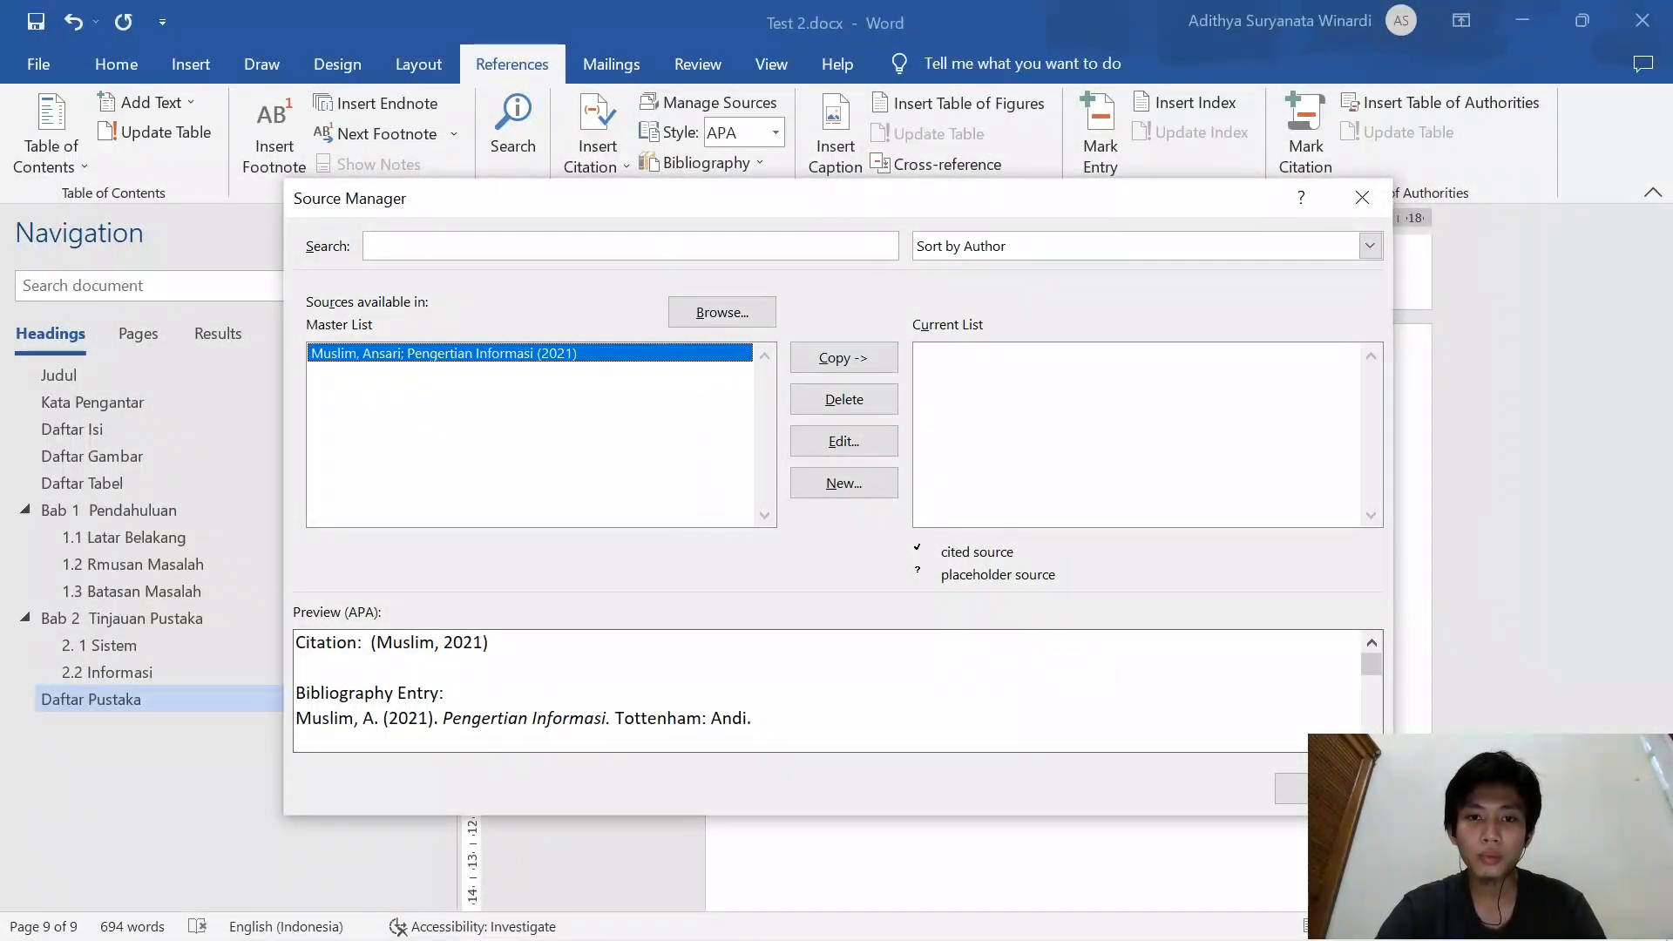
pyautogui.moveTo(792, 196); pyautogui.dragTo(817, 188)
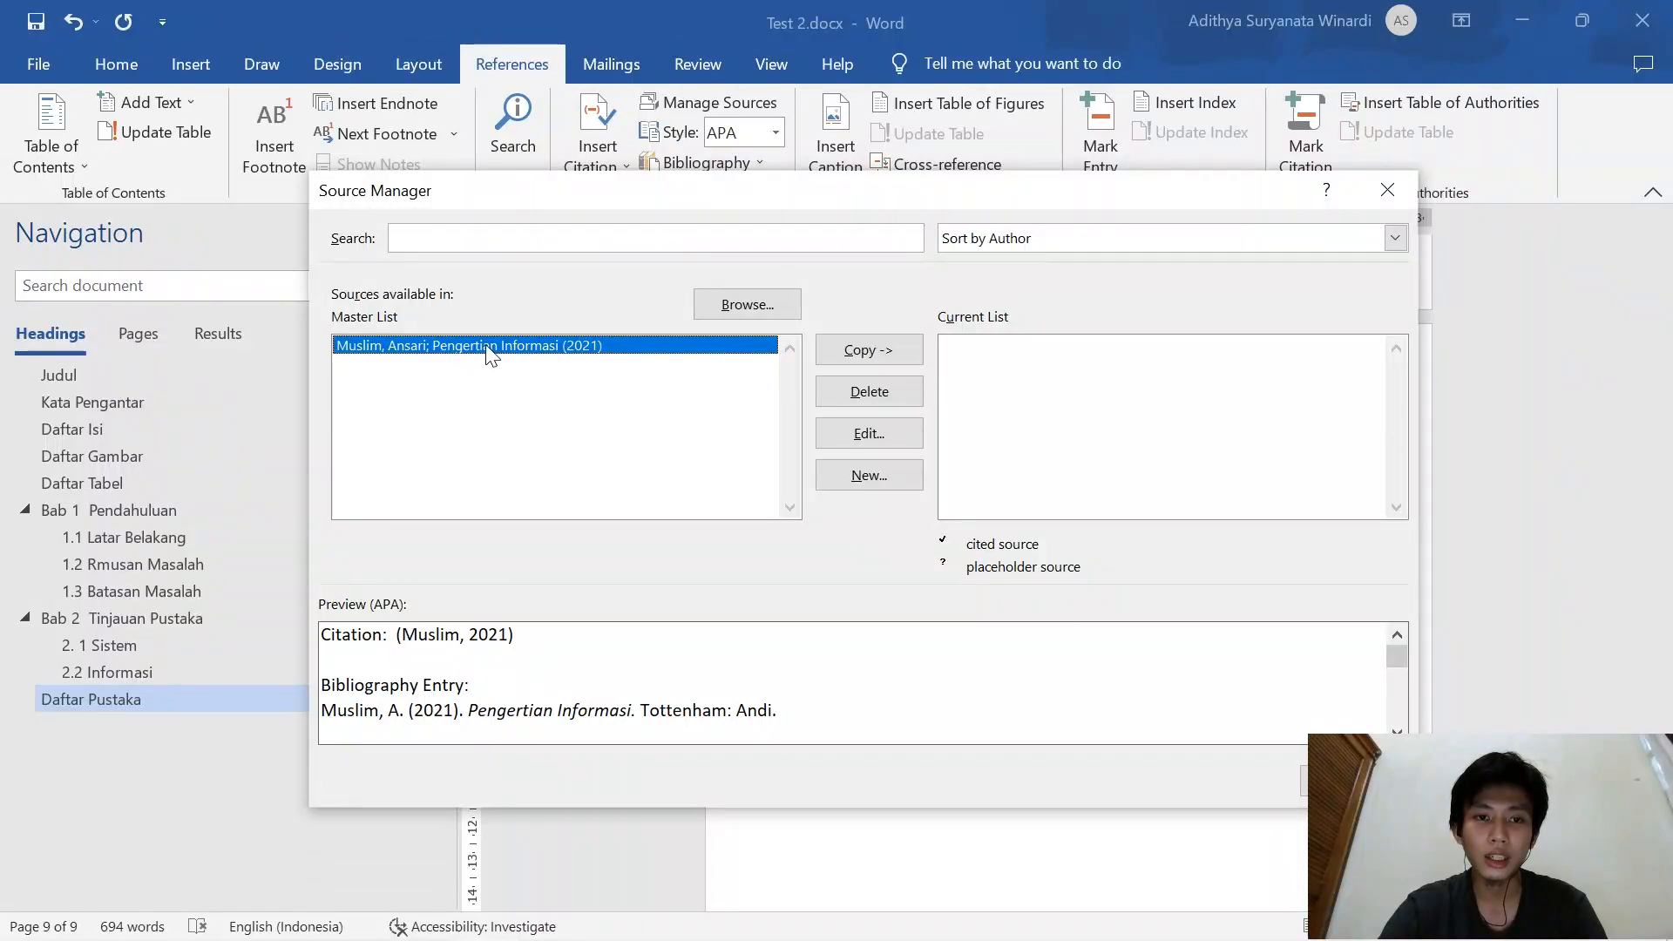
pyautogui.moveTo(854, 191); pyautogui.dragTo(863, 191)
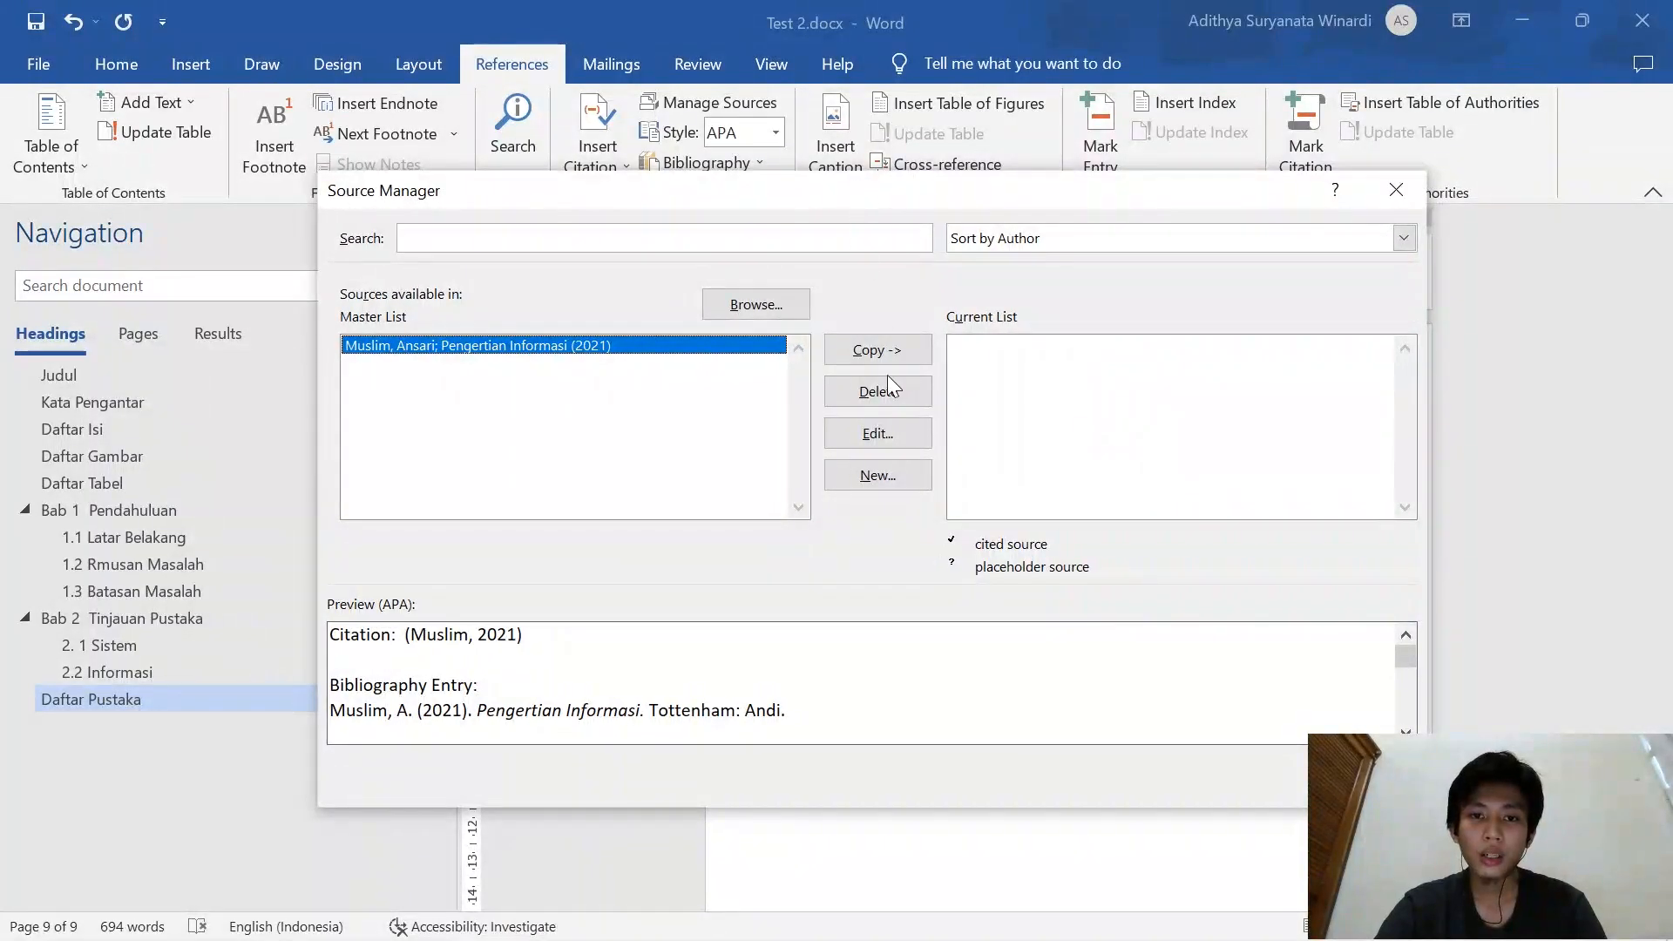
pyautogui.click(875, 478)
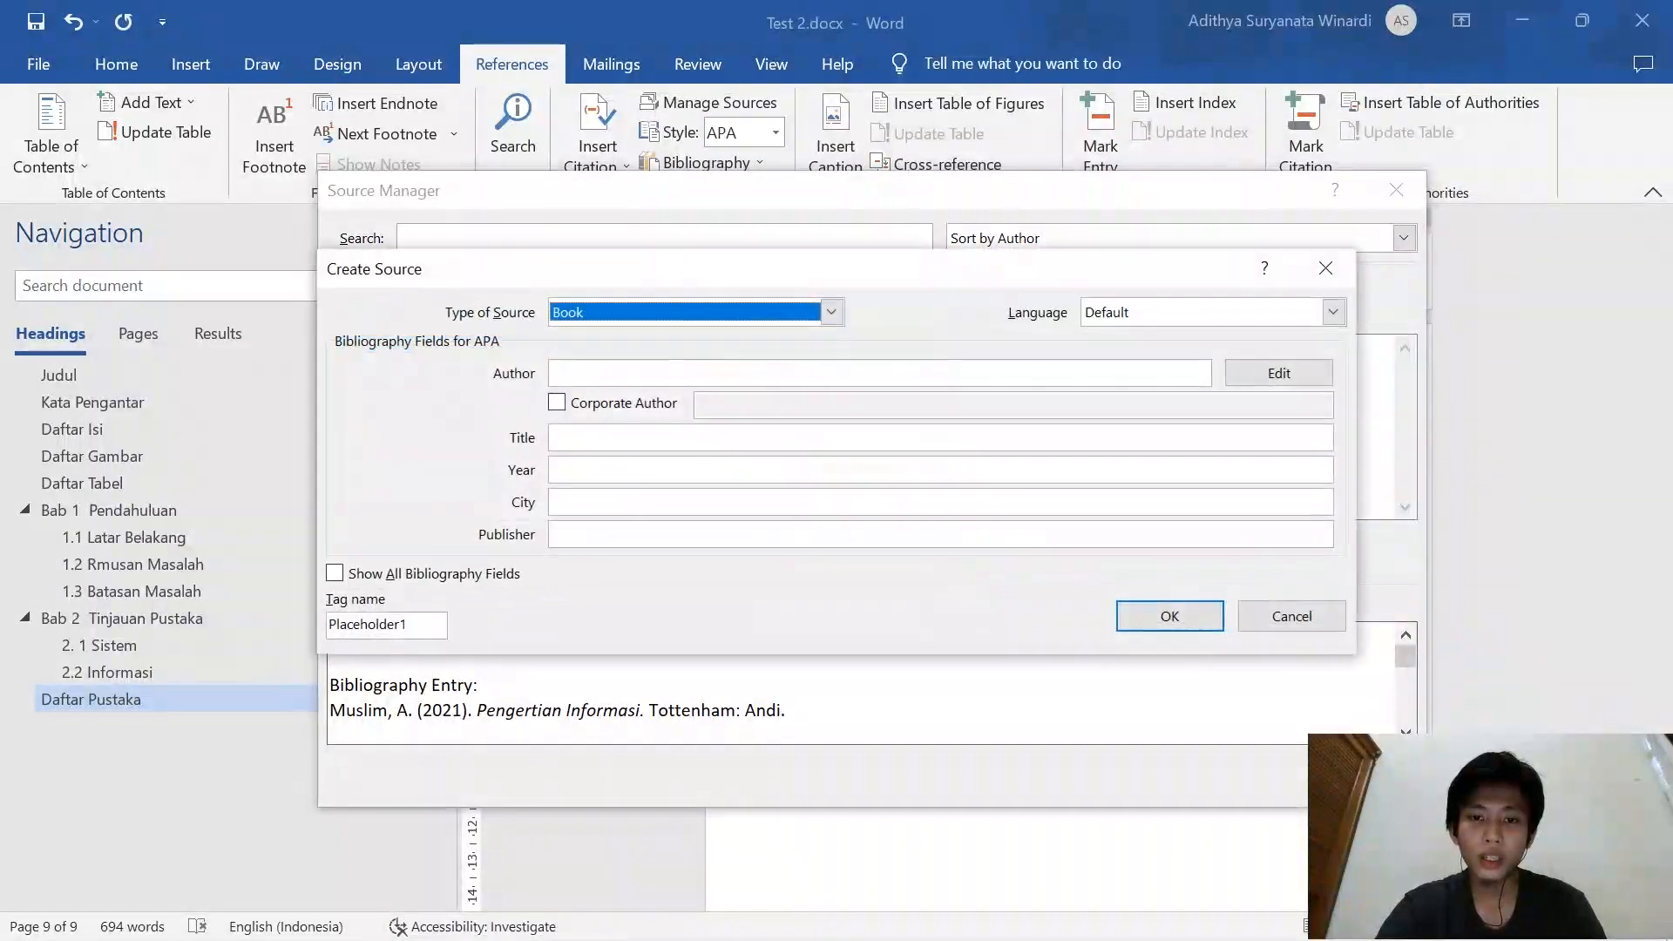
# Save a book source titled 'Pengertian Informasi', 2022, Banjarmasin, with its author and publisher
pyautogui.click(730, 373)
pyautogui.write('A')
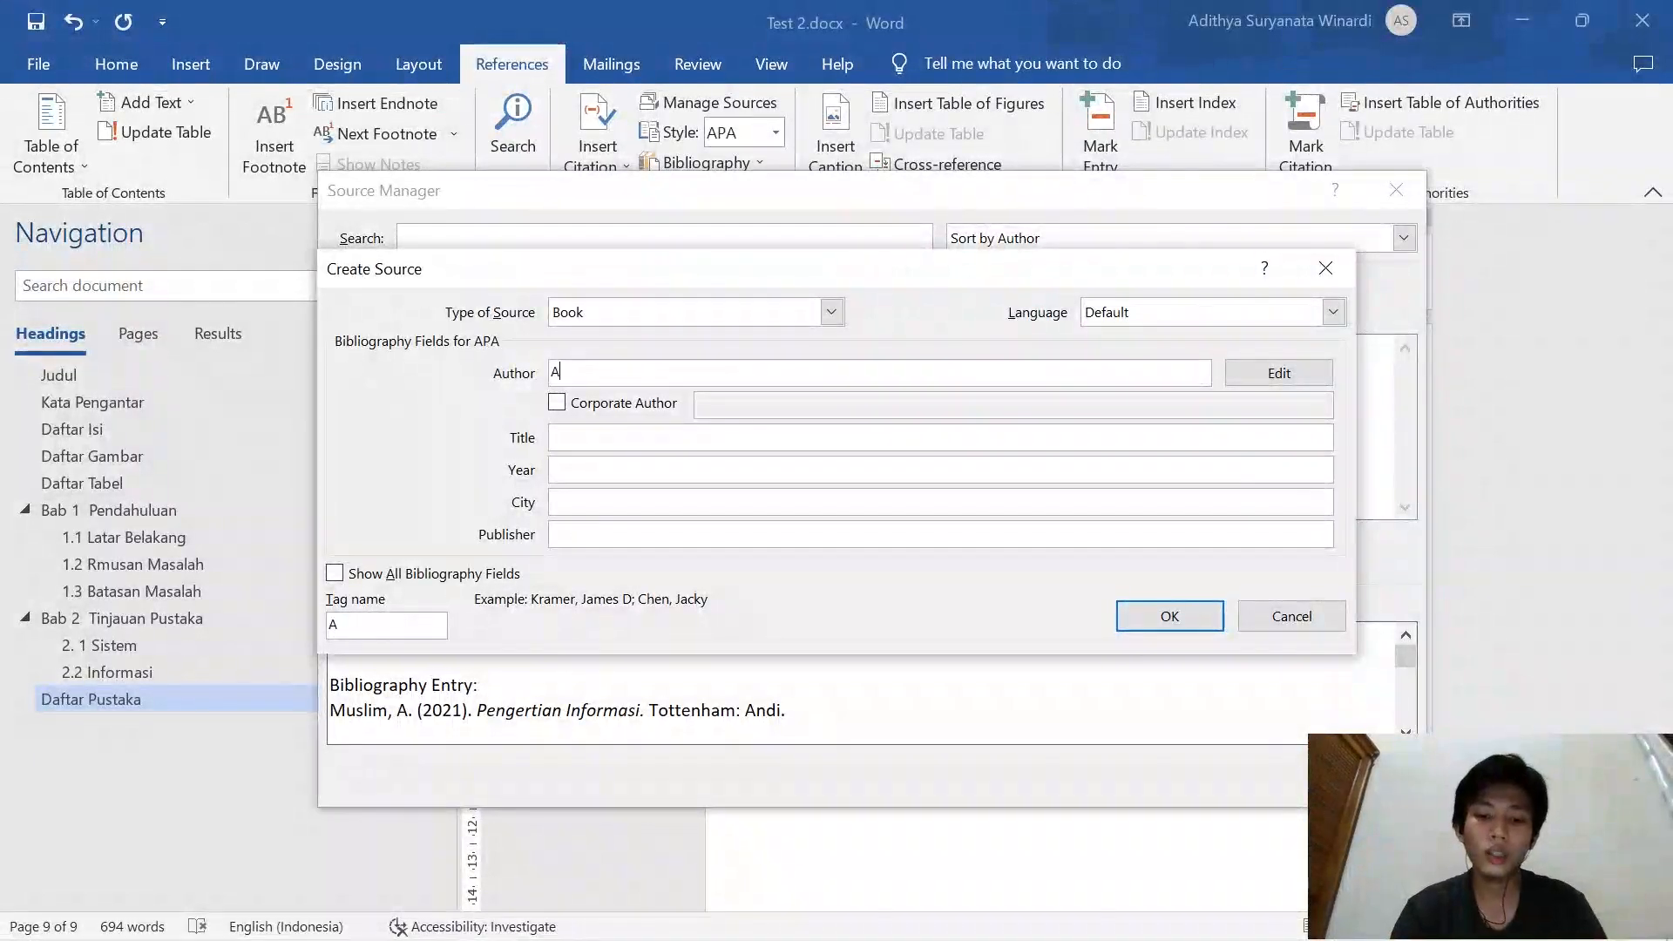
pyautogui.write('dithya Sur')
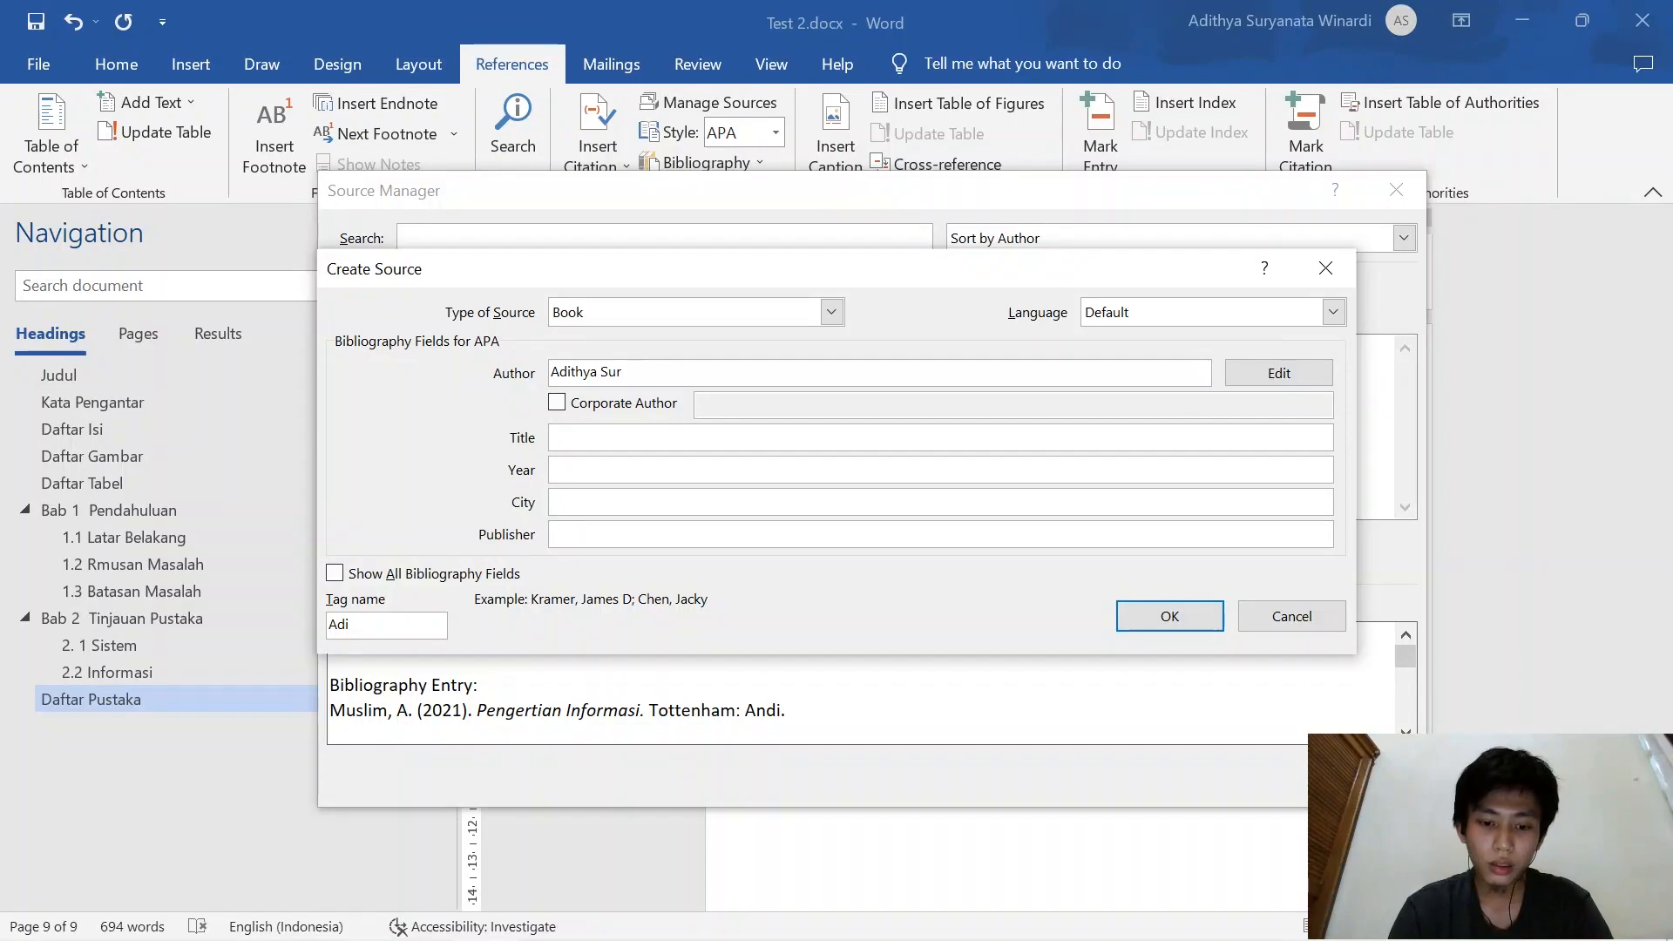
pyautogui.write('yanata')
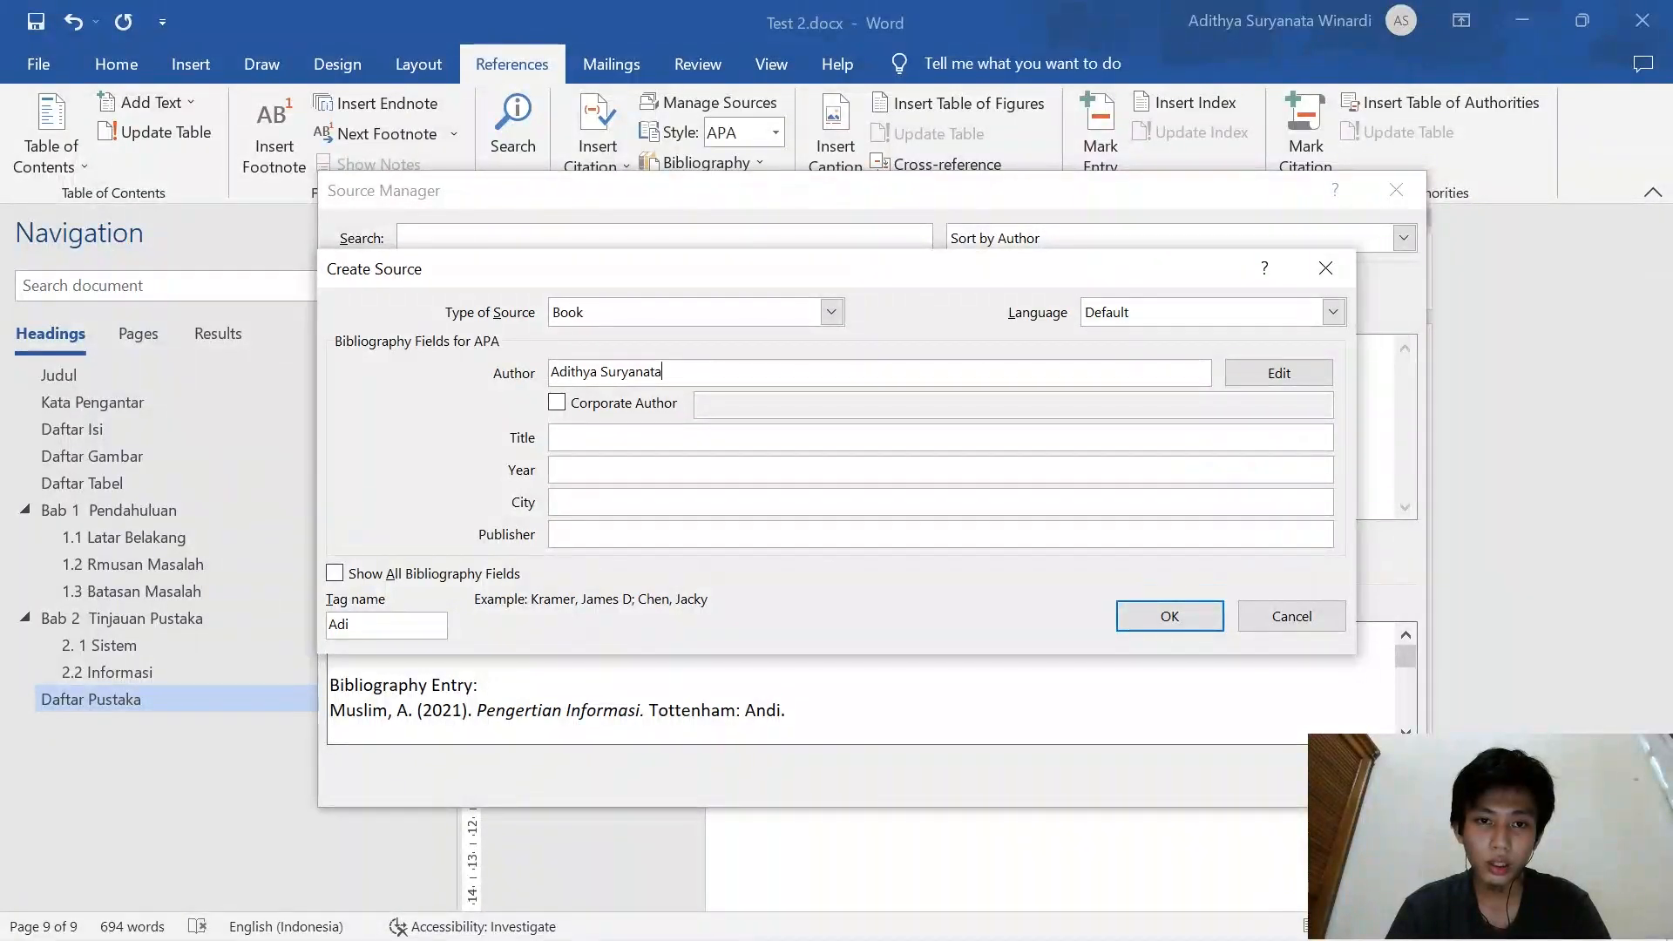
pyautogui.click(655, 436)
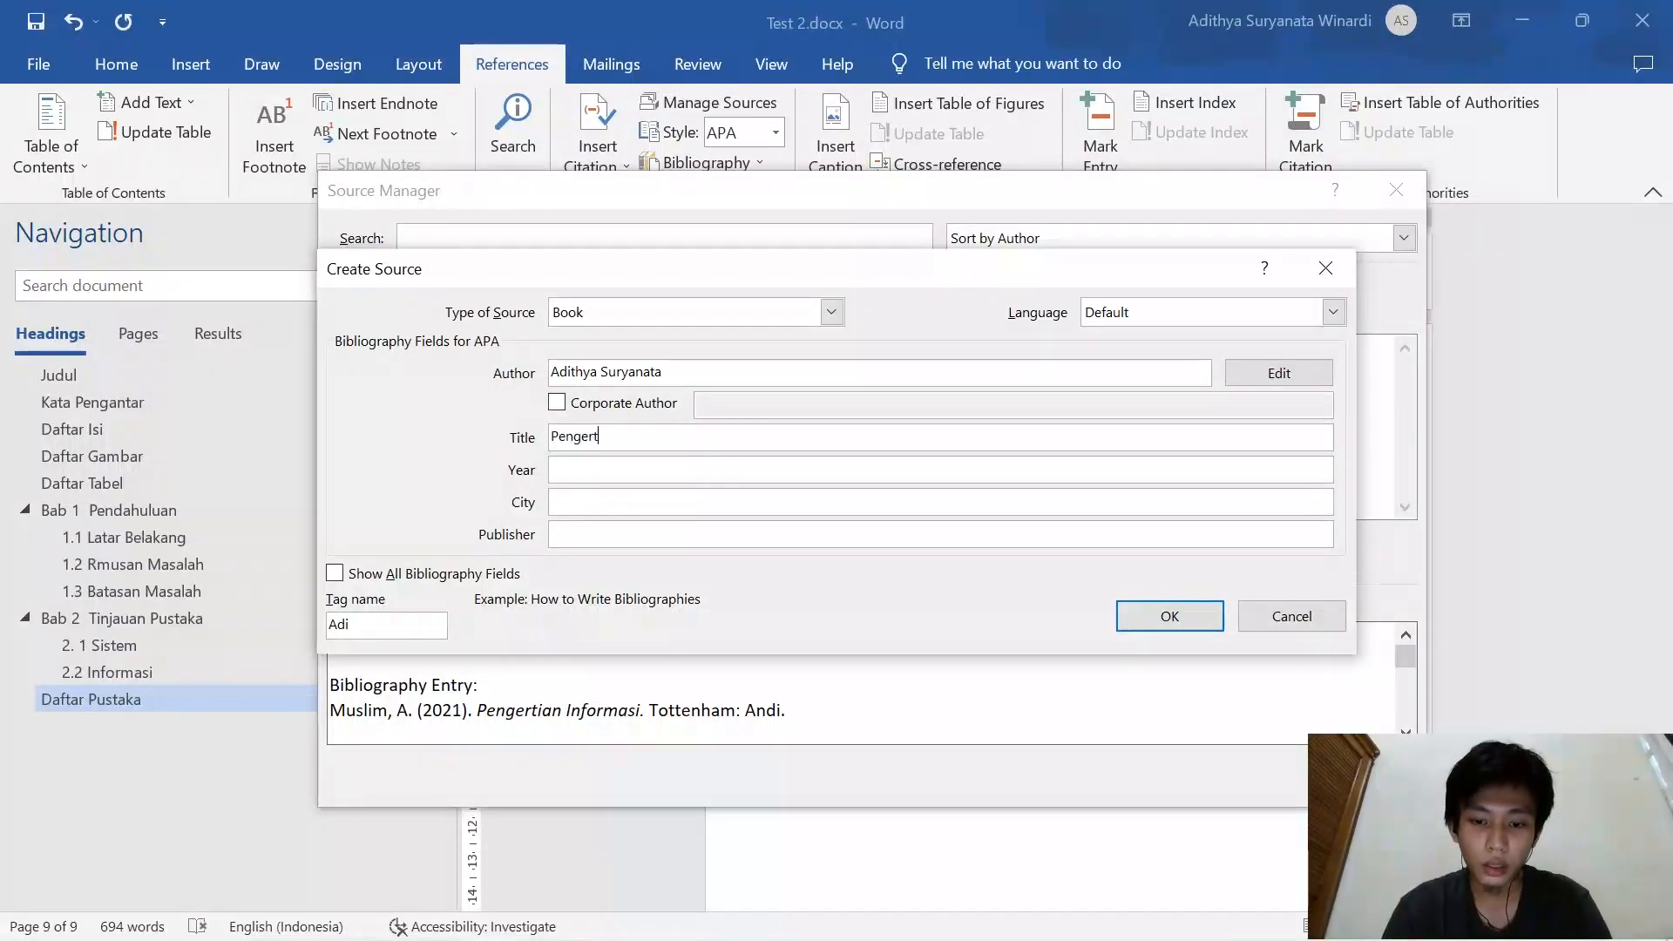
pyautogui.write('ormasi')
pyautogui.click(652, 469)
pyautogui.write('2022')
pyautogui.press('Tab')
pyautogui.write('Banj')
pyautogui.press('Tab')
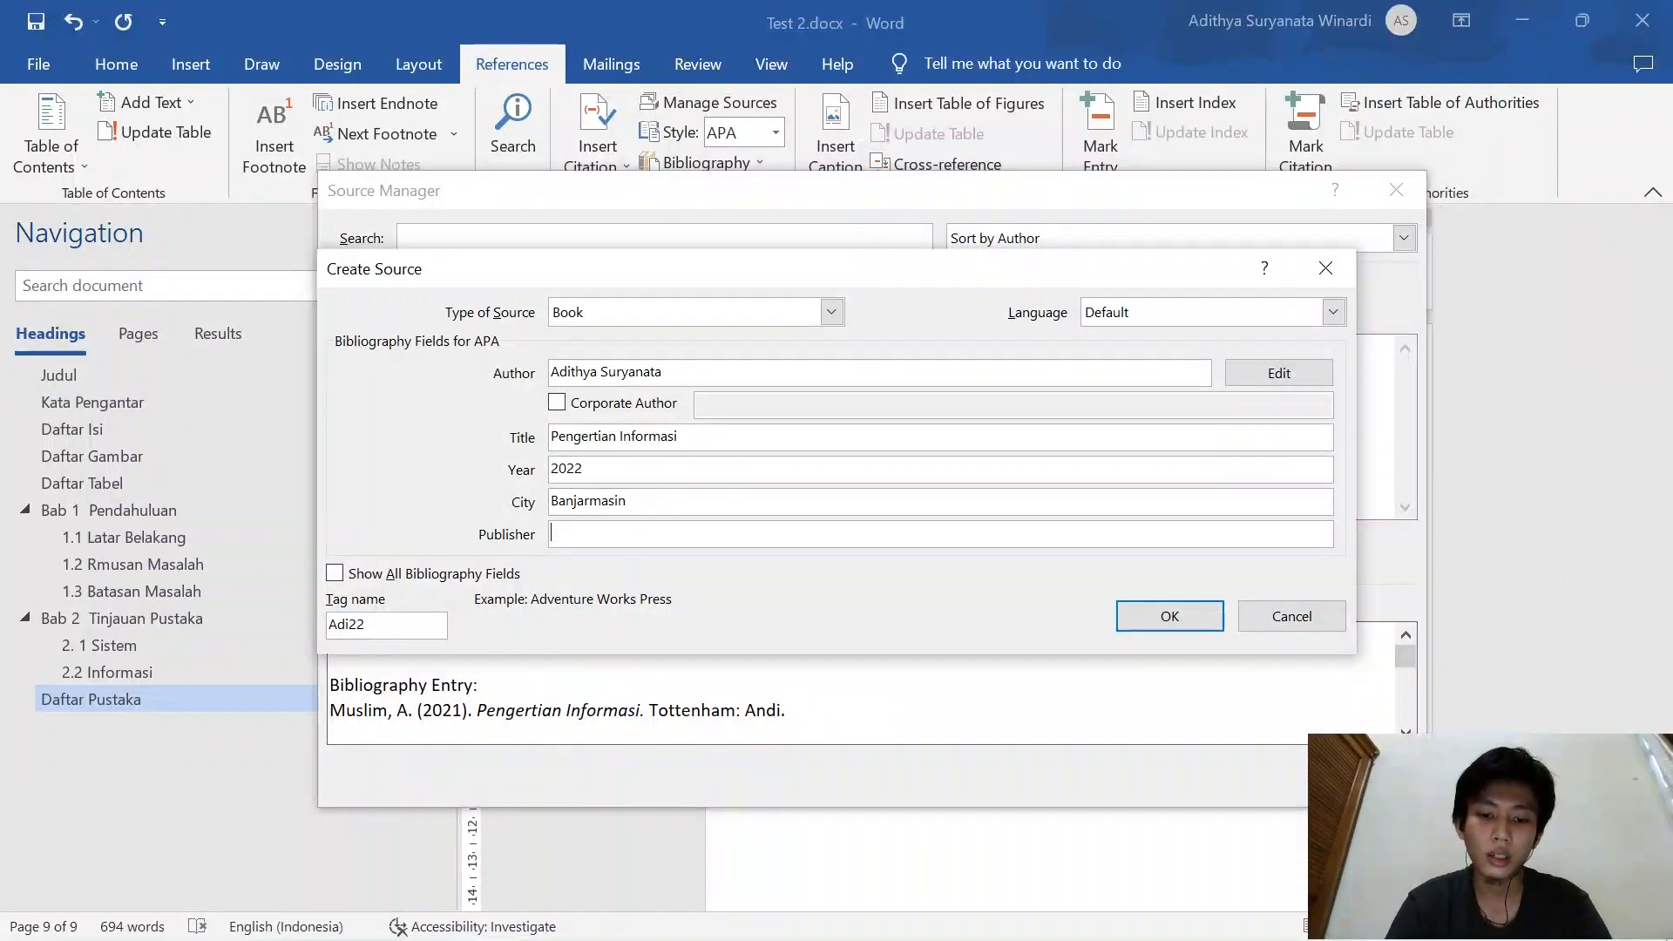
pyautogui.write('Gunawan')
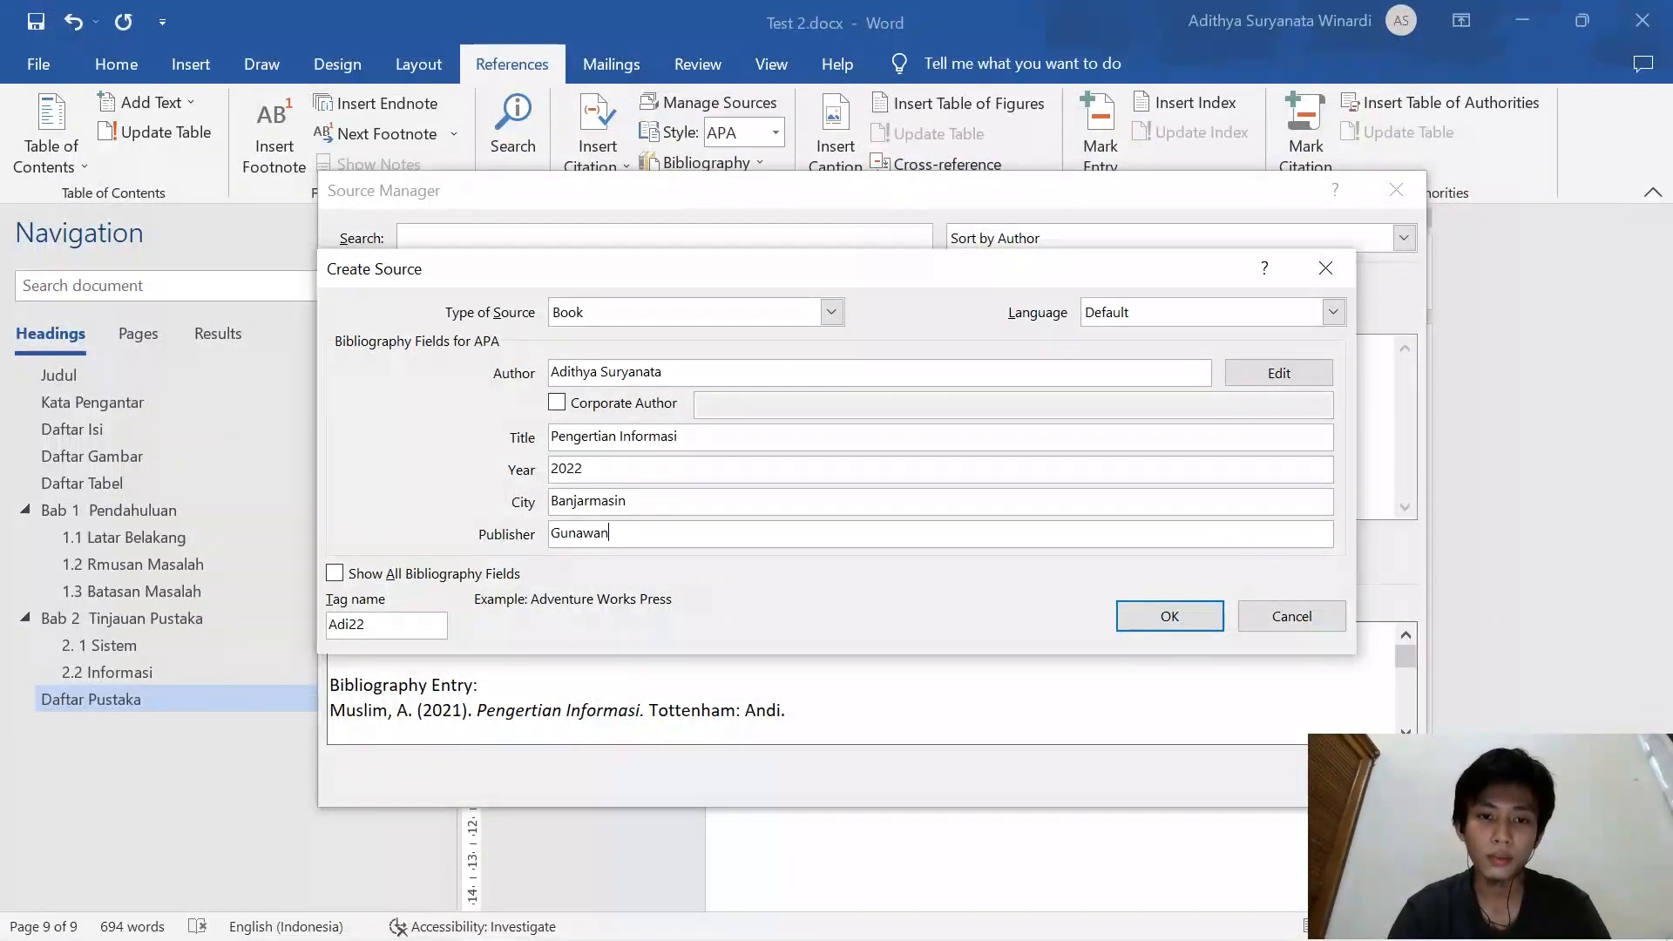
pyautogui.click(1170, 617)
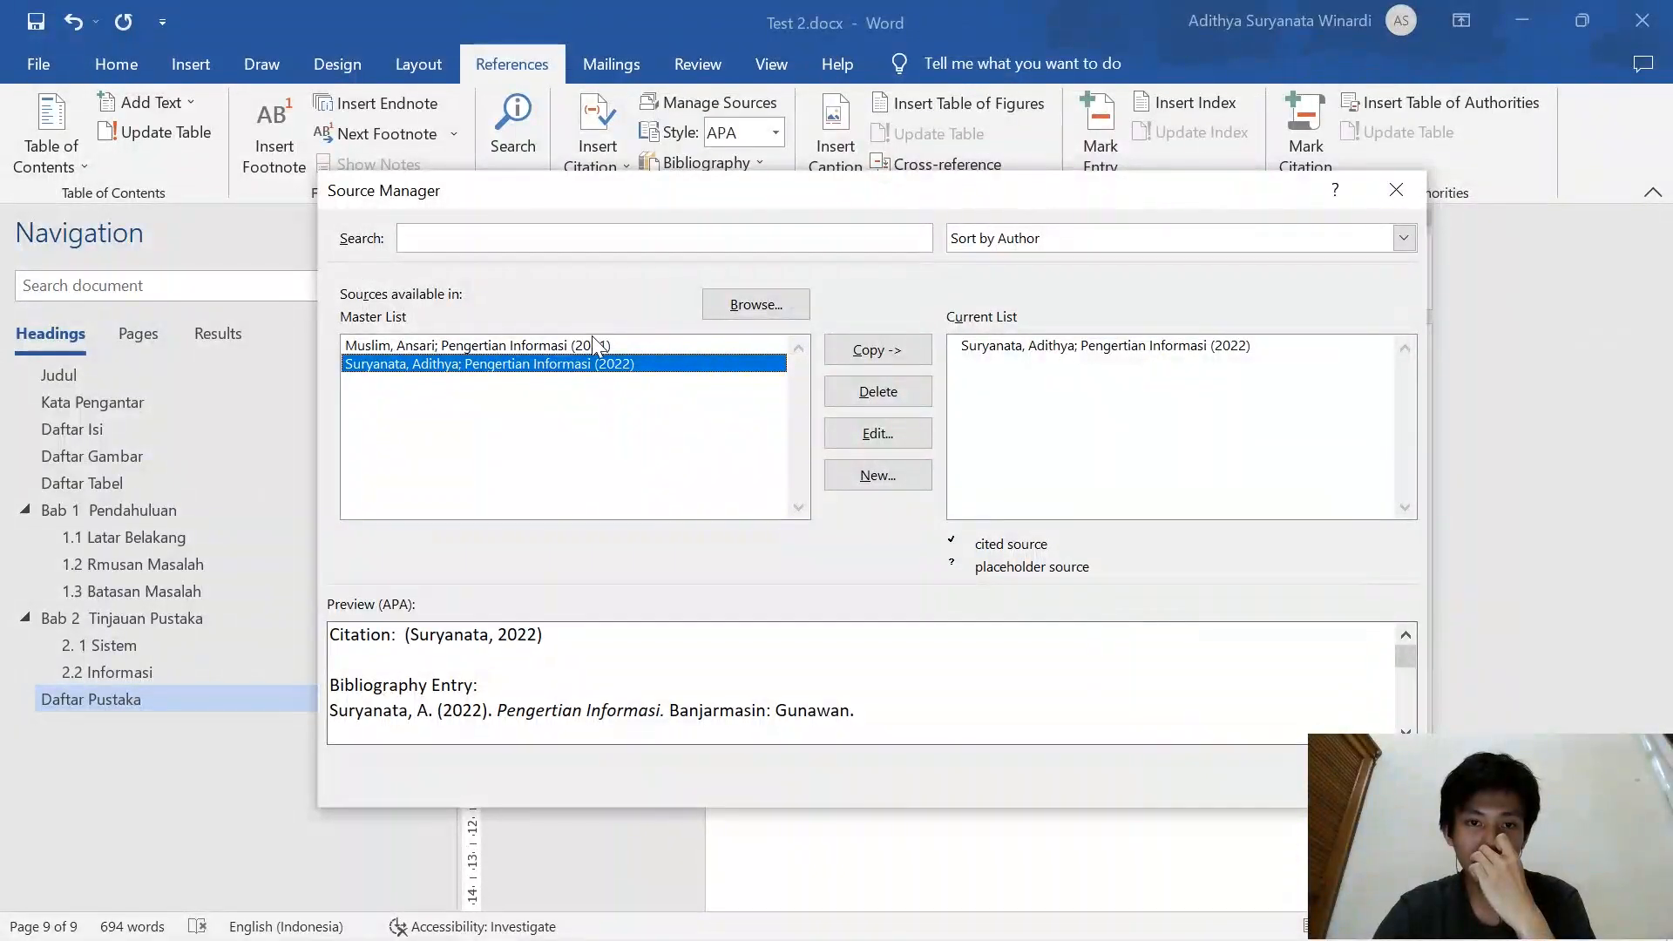
# Copy the 2021 Pengertian Informasi source into the current list and close Source Manager
pyautogui.click(1048, 344)
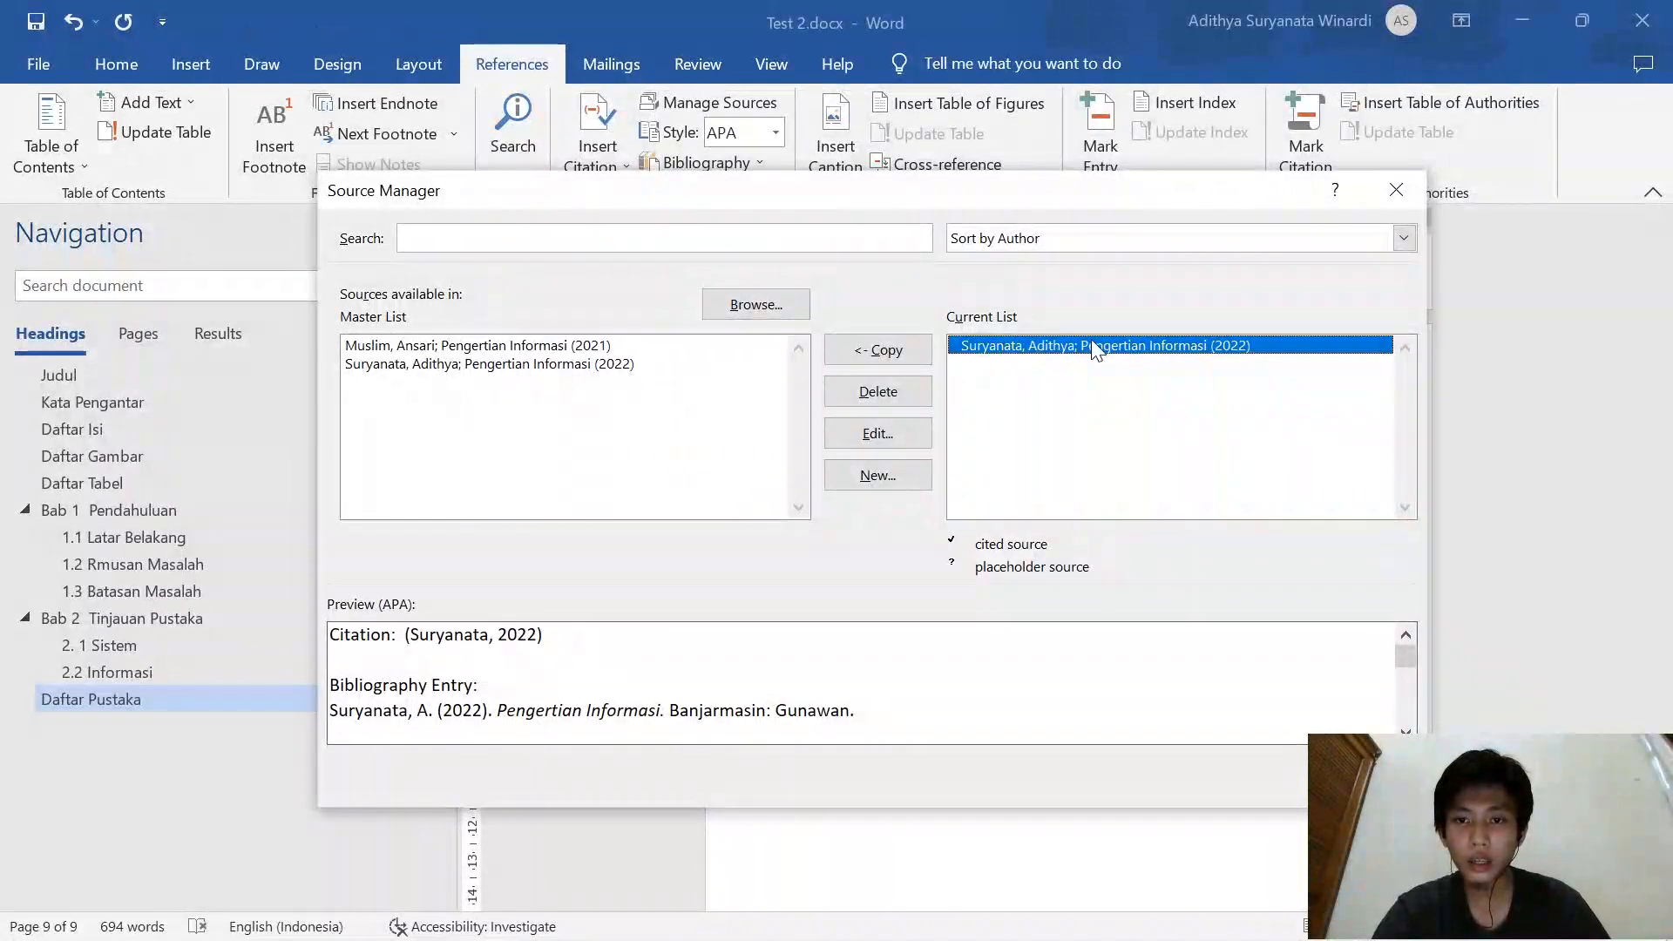
pyautogui.click(533, 347)
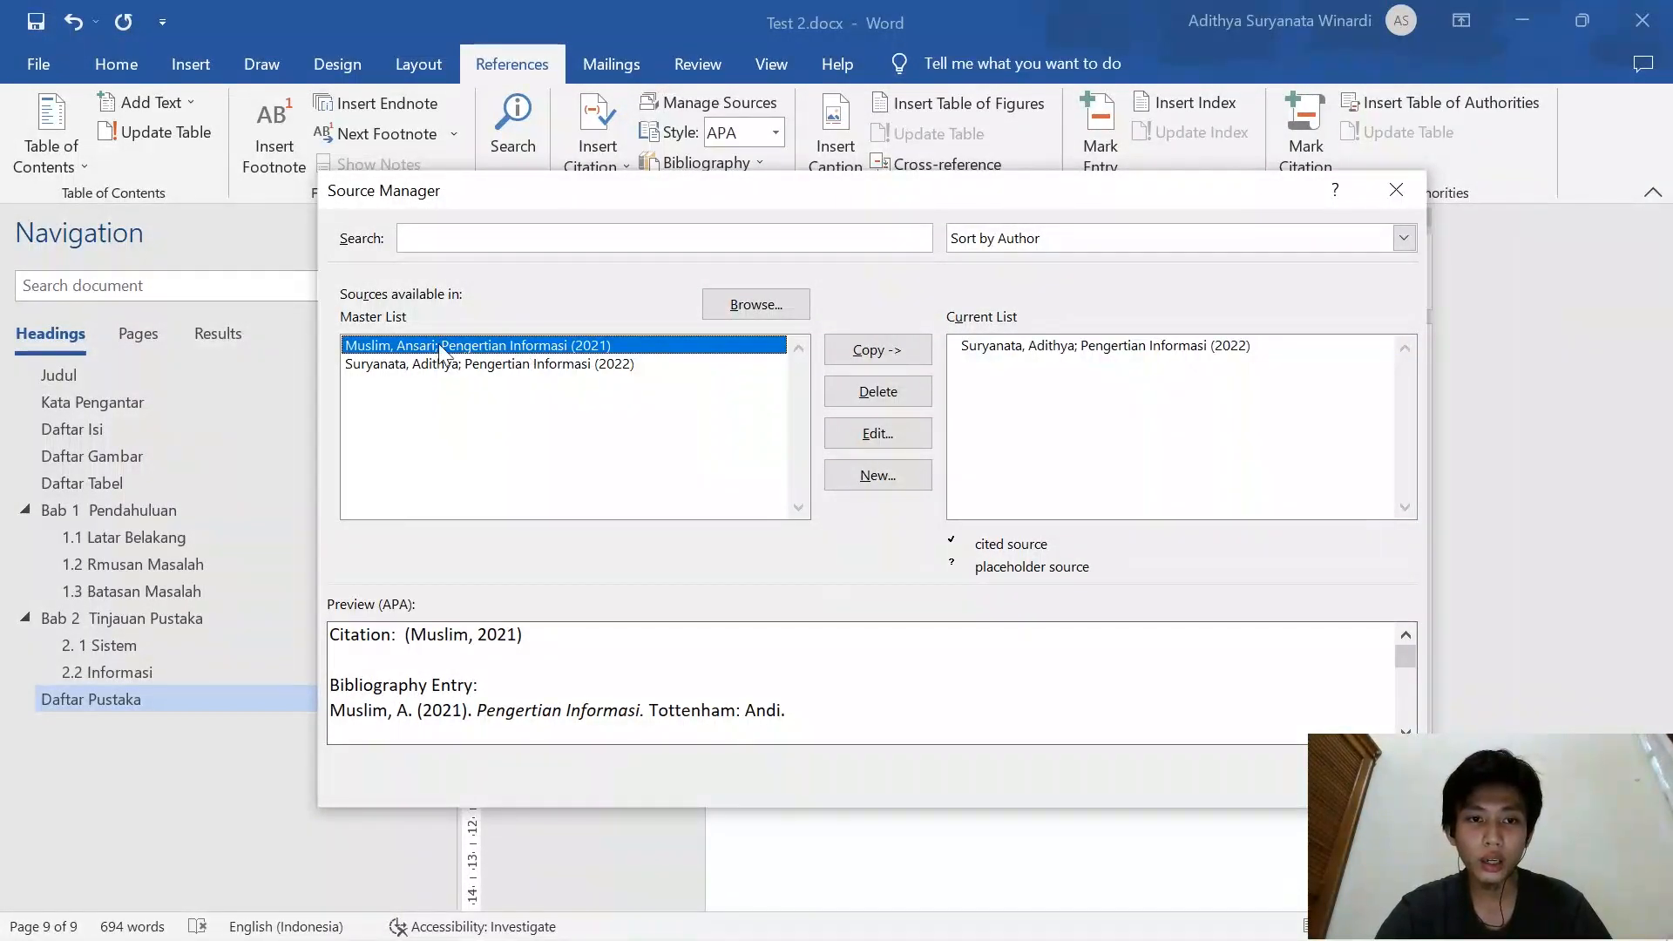
pyautogui.click(832, 357)
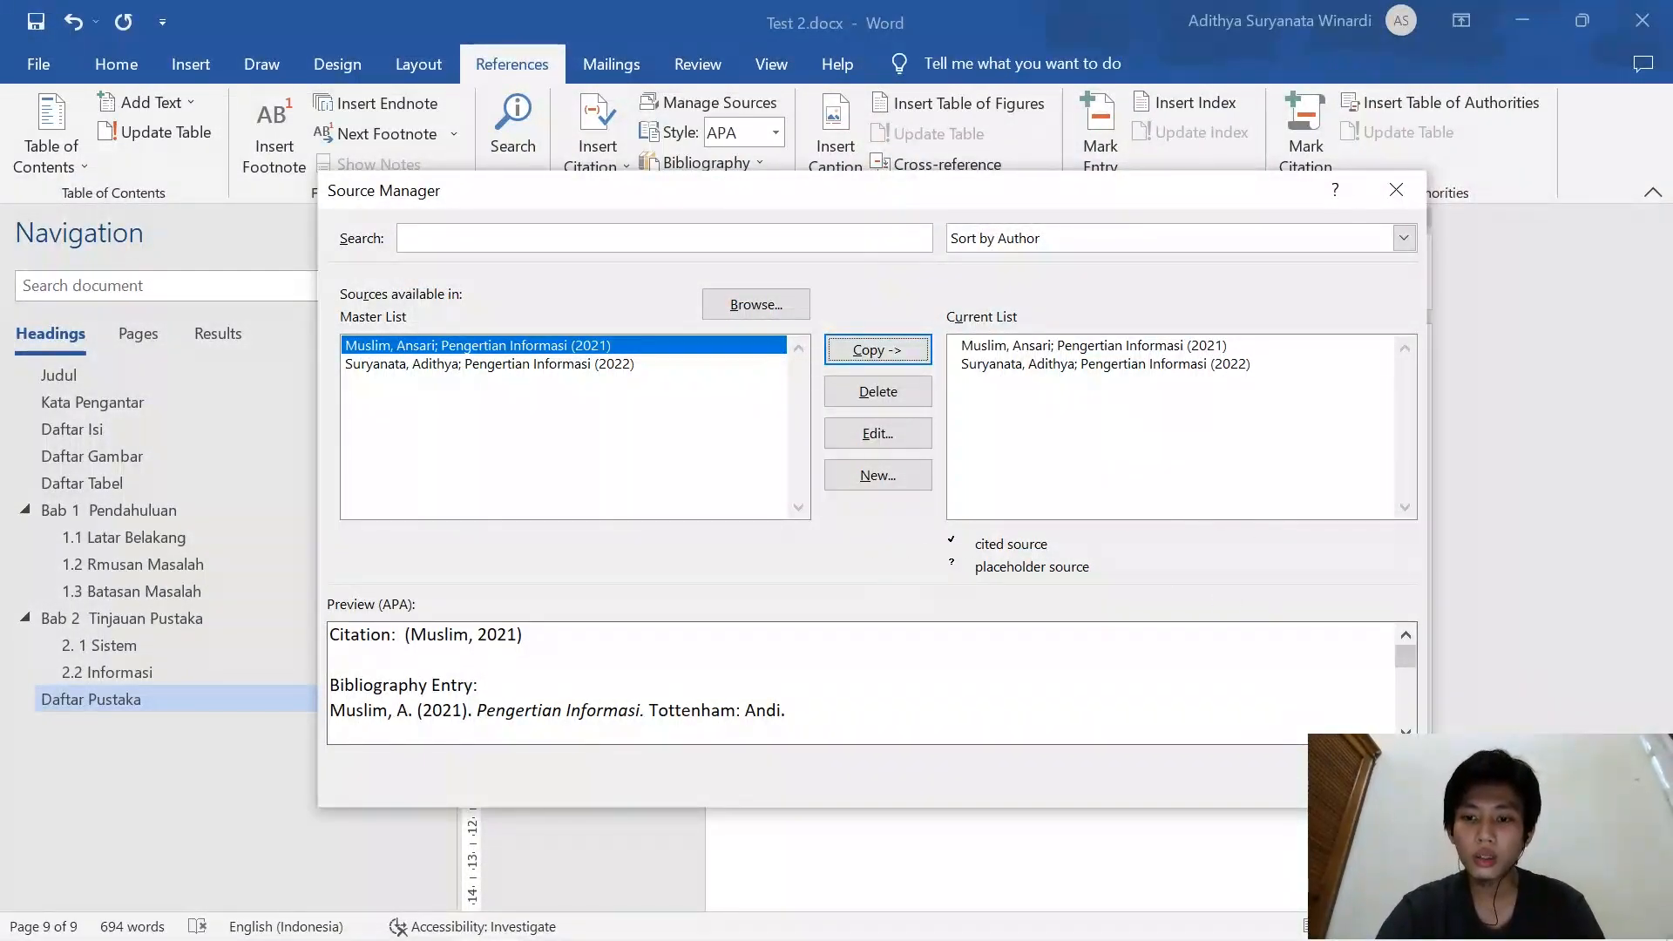
pyautogui.click(1363, 778)
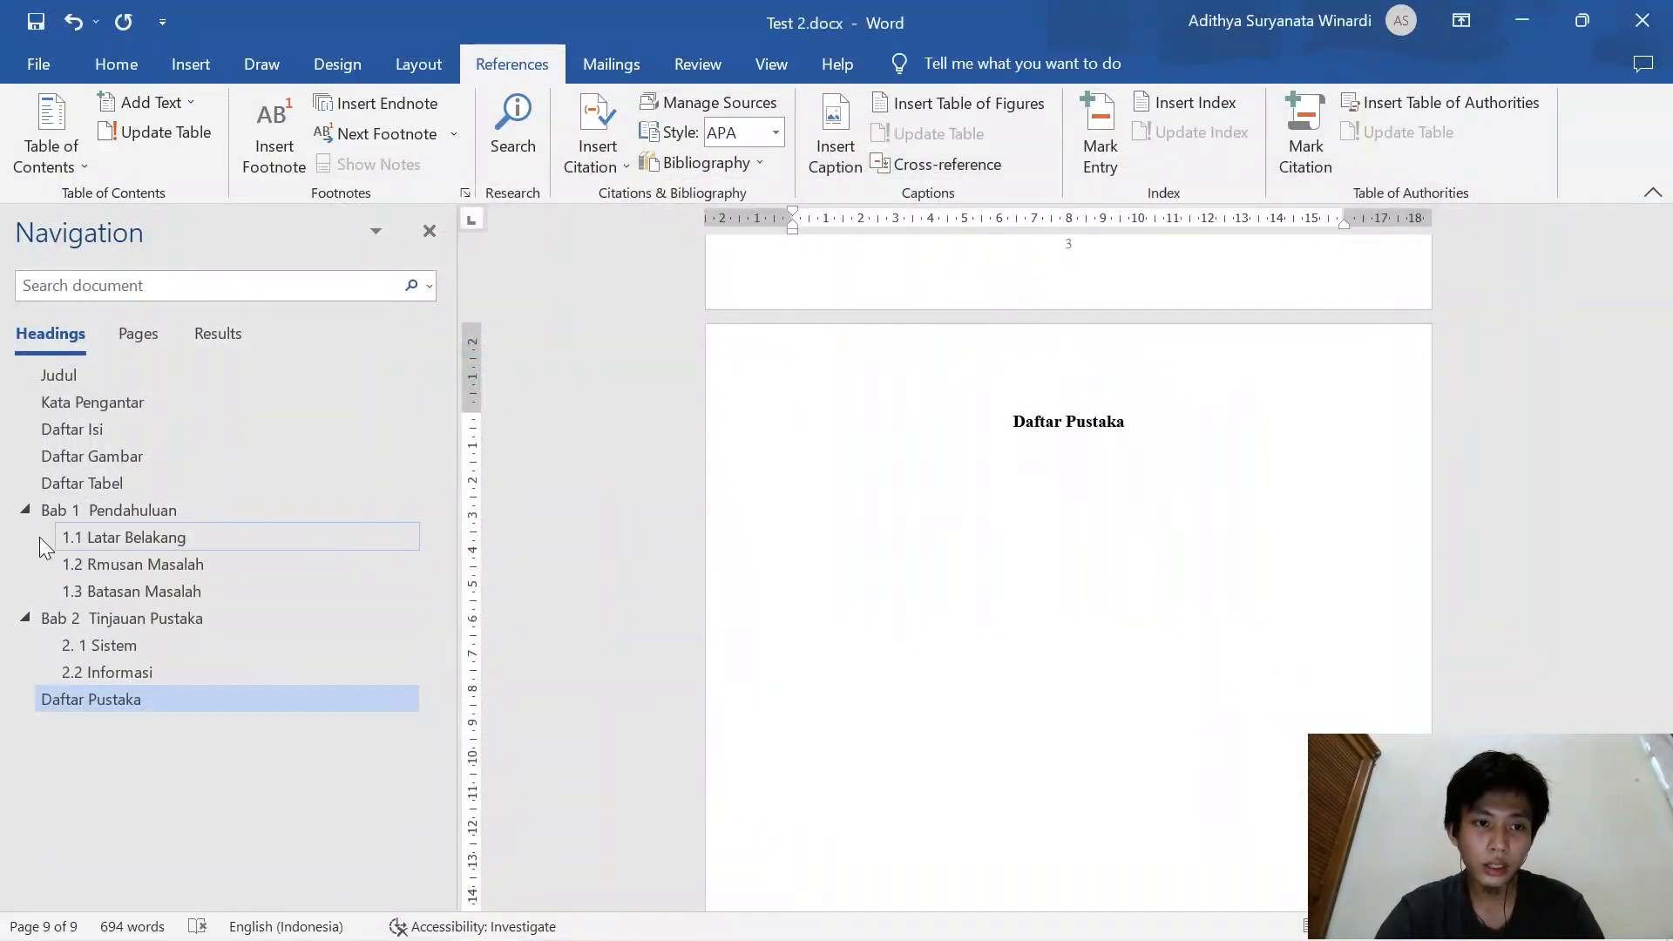
# Cite the 2021 Pengertian Informasi source at the end of the 2.1 Sistem paragraph
pyautogui.click(129, 641)
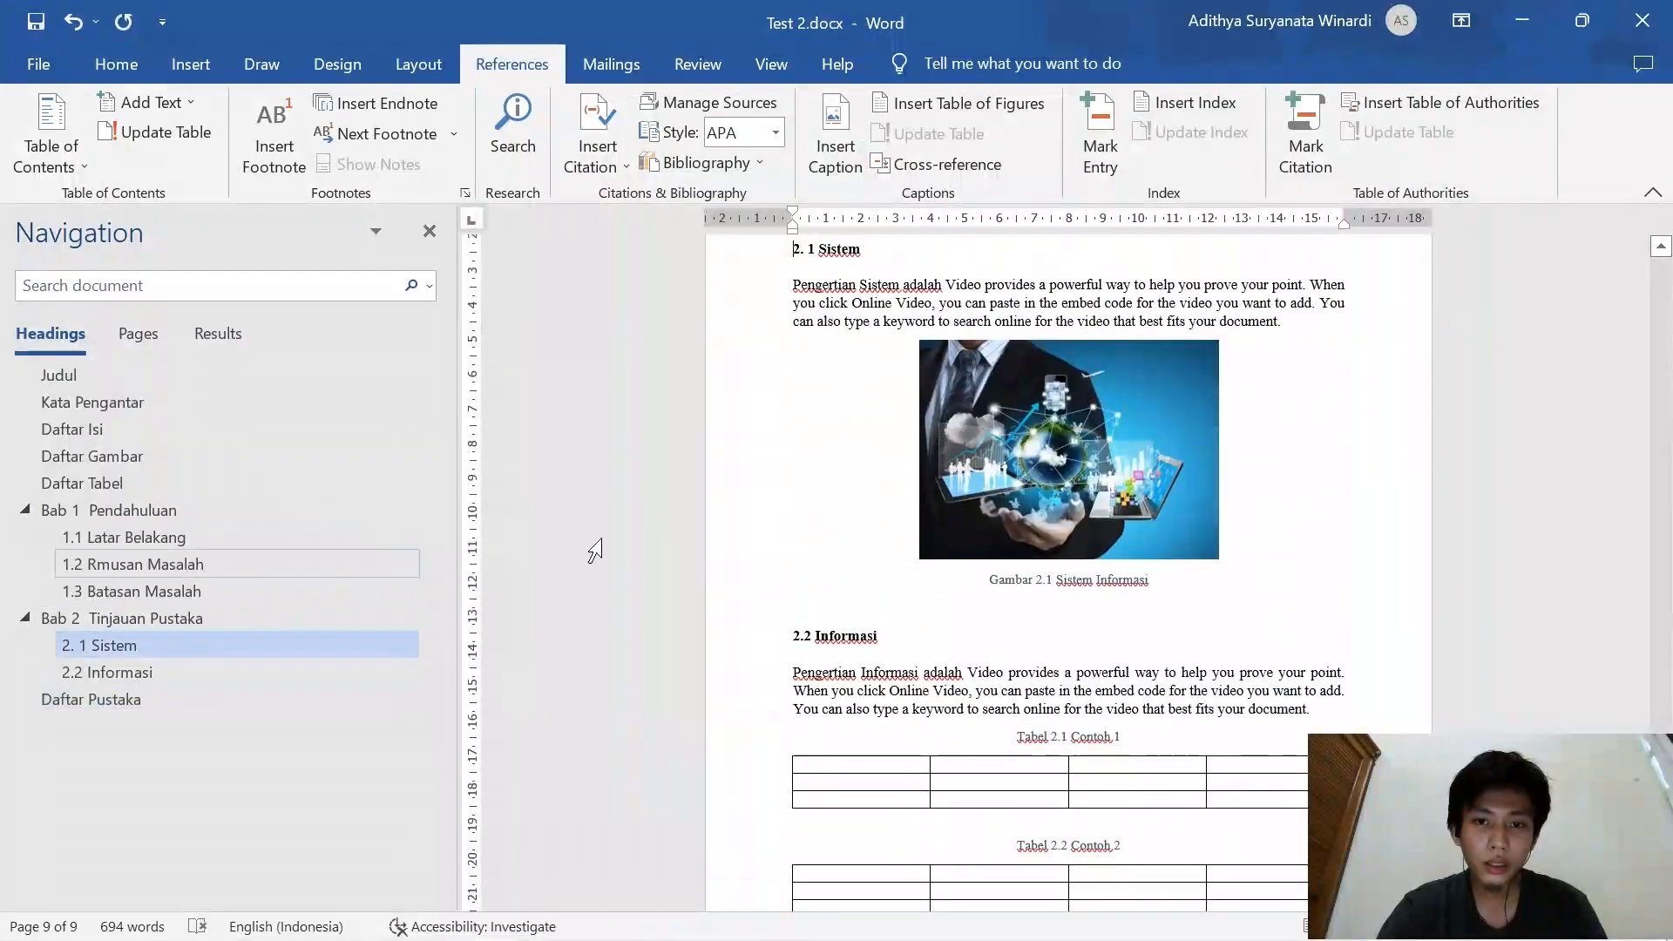
pyautogui.scroll(1, 1069, 570)
pyautogui.moveTo(793, 326); pyautogui.dragTo(1286, 365)
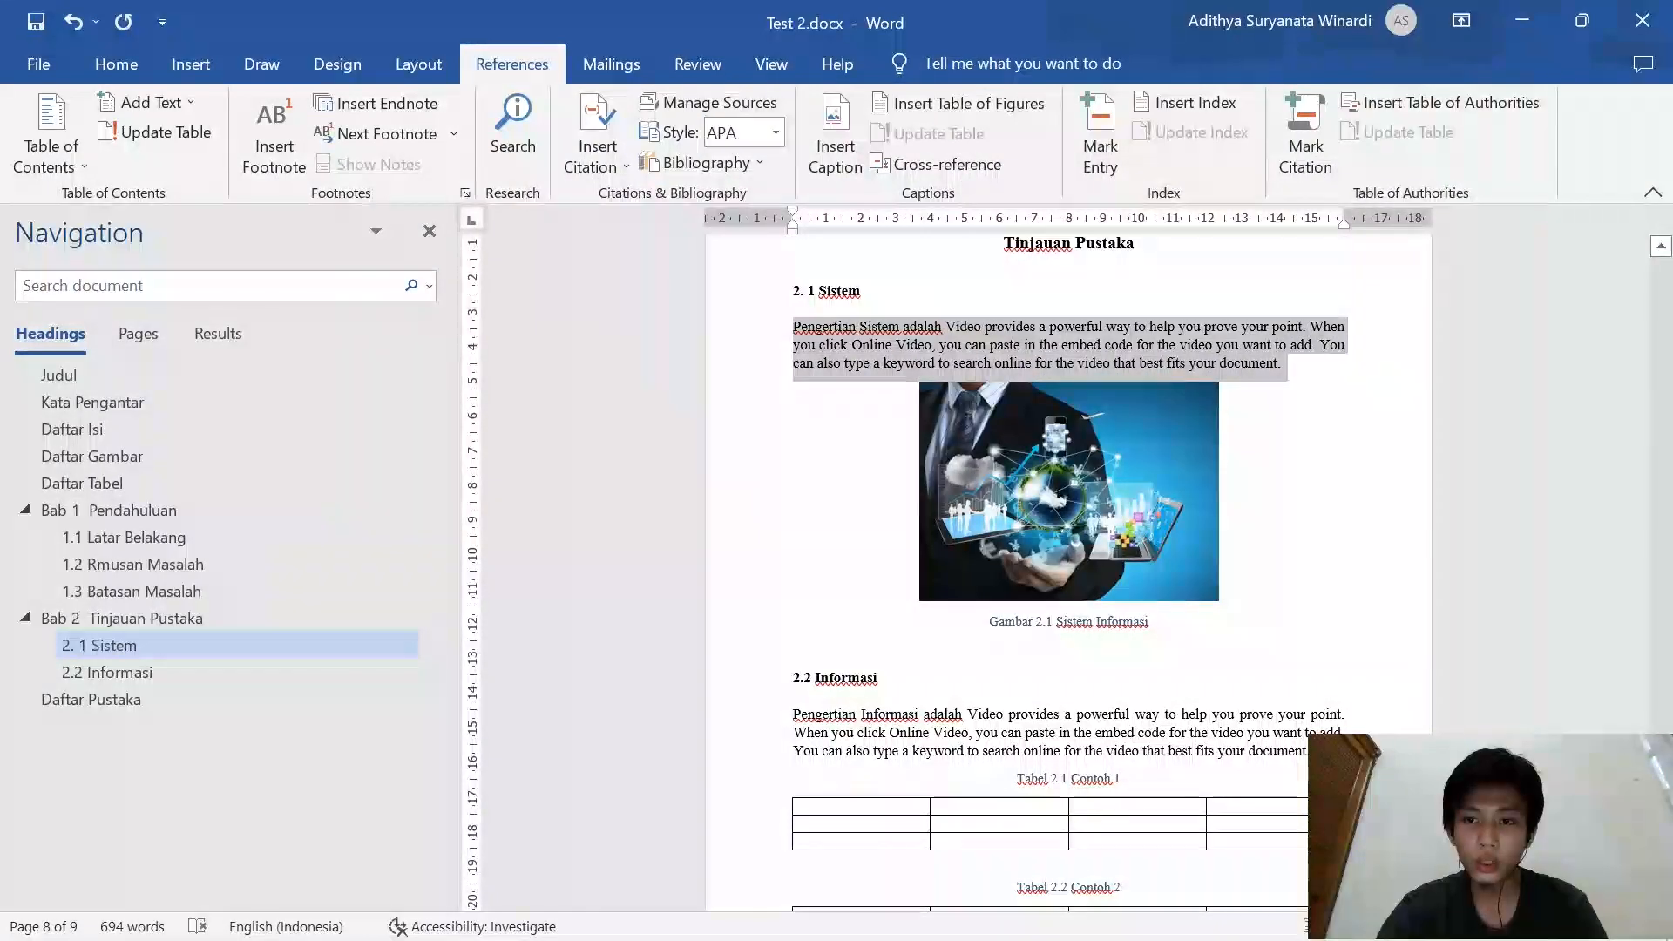
pyautogui.click(1293, 372)
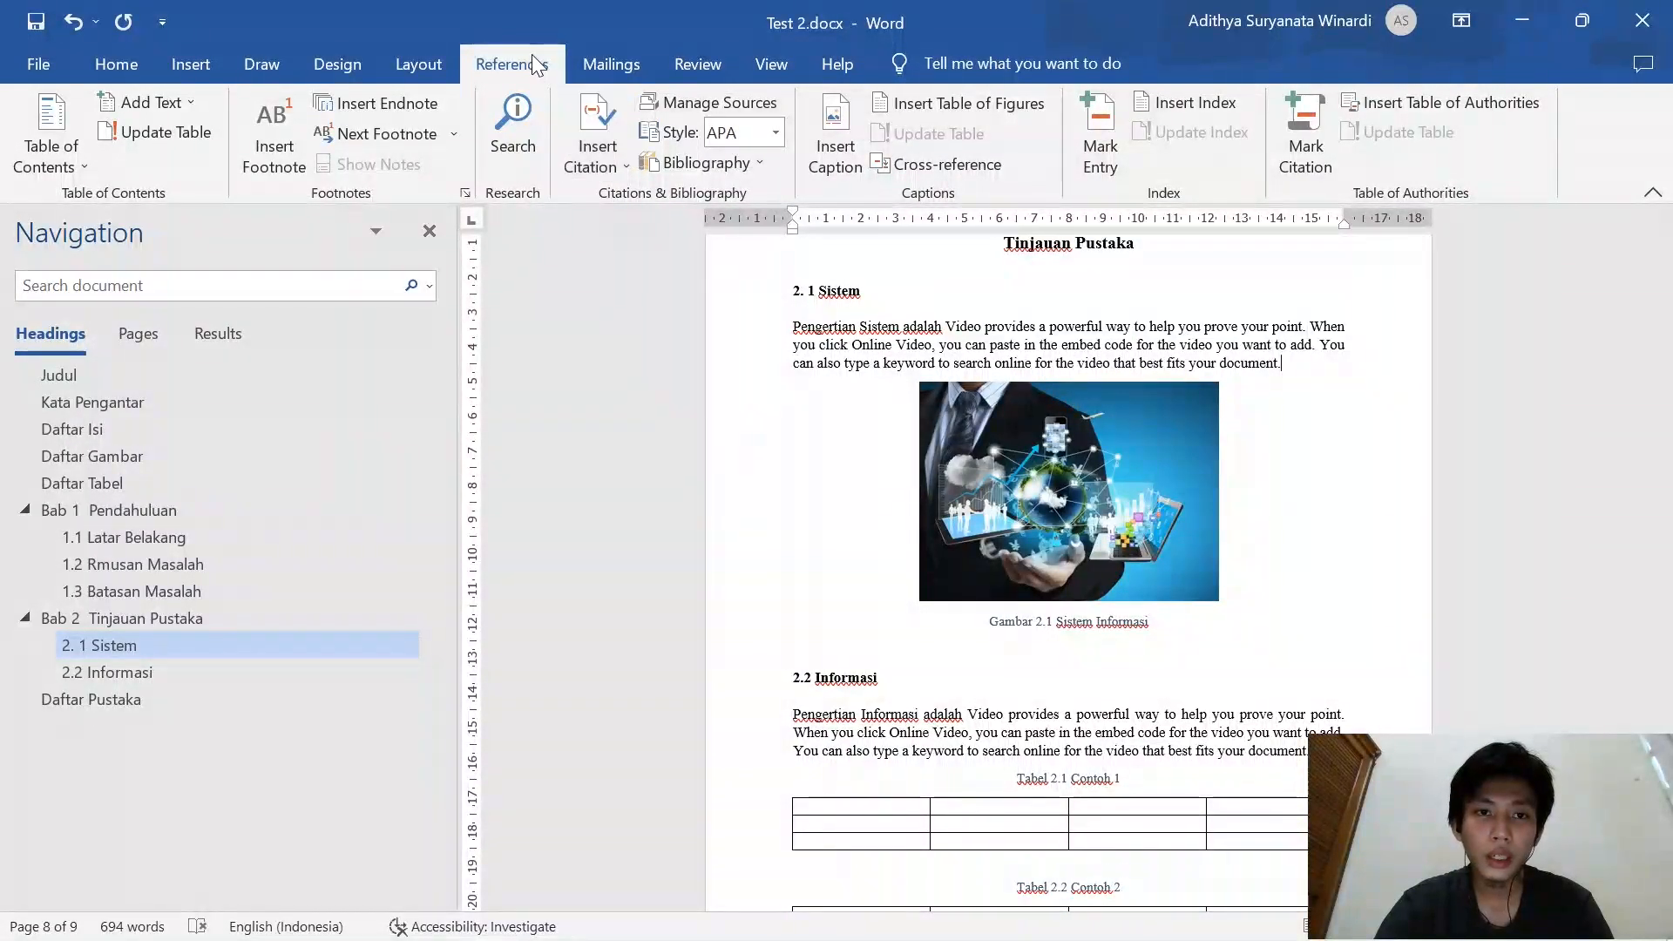
pyautogui.click(593, 165)
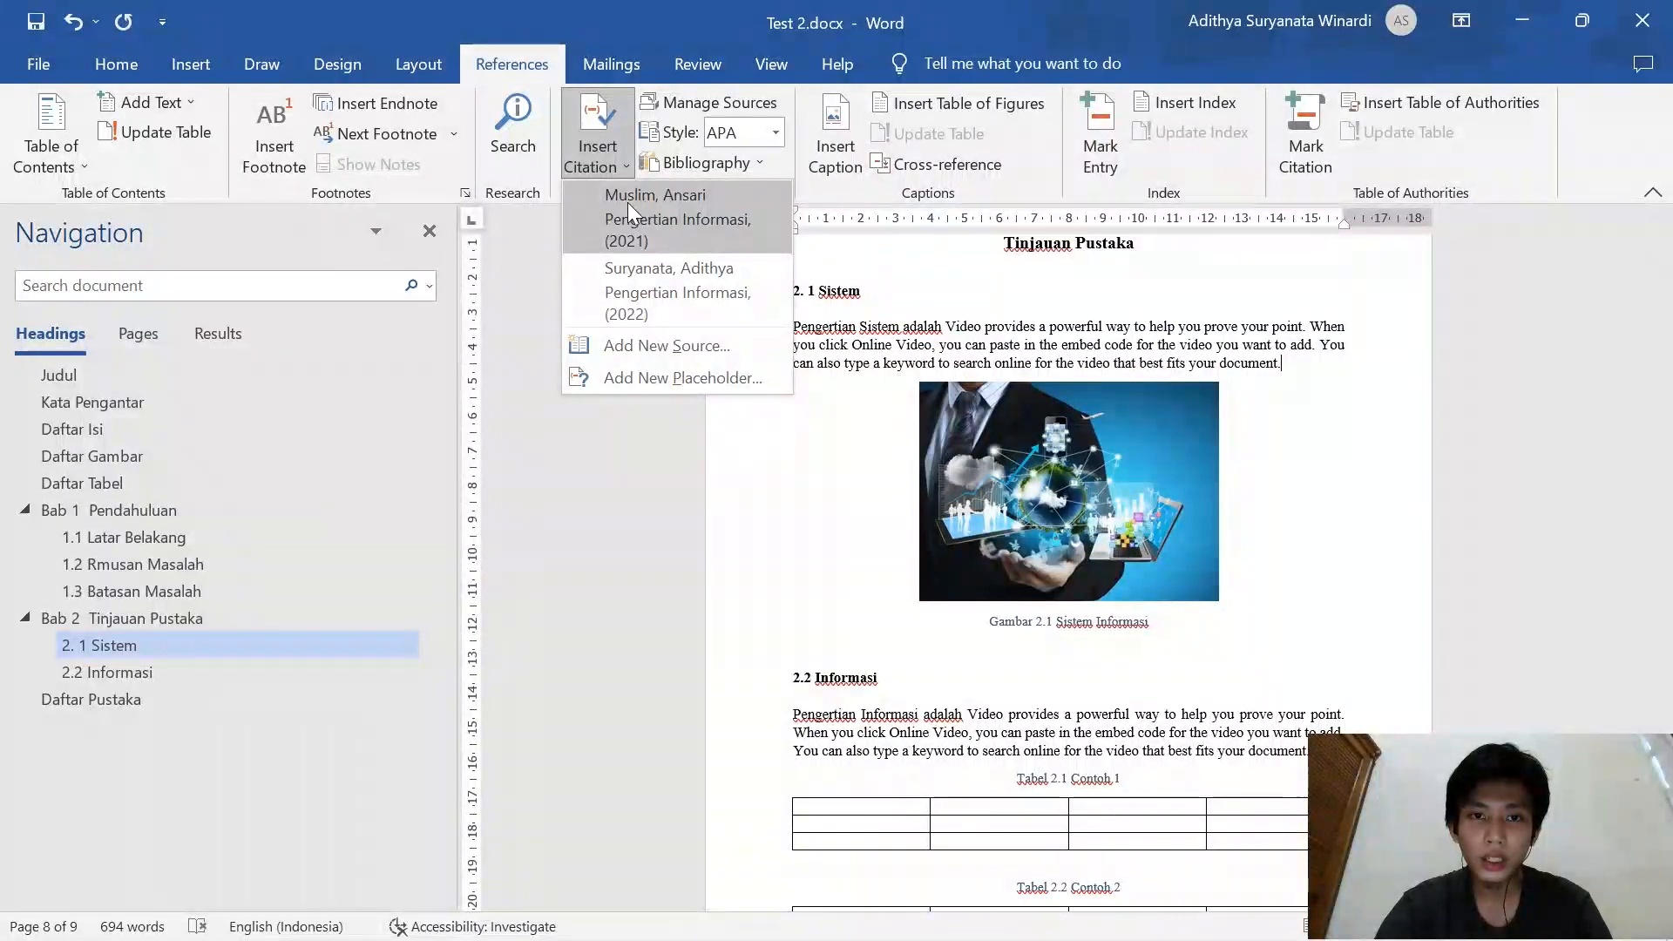
pyautogui.click(688, 222)
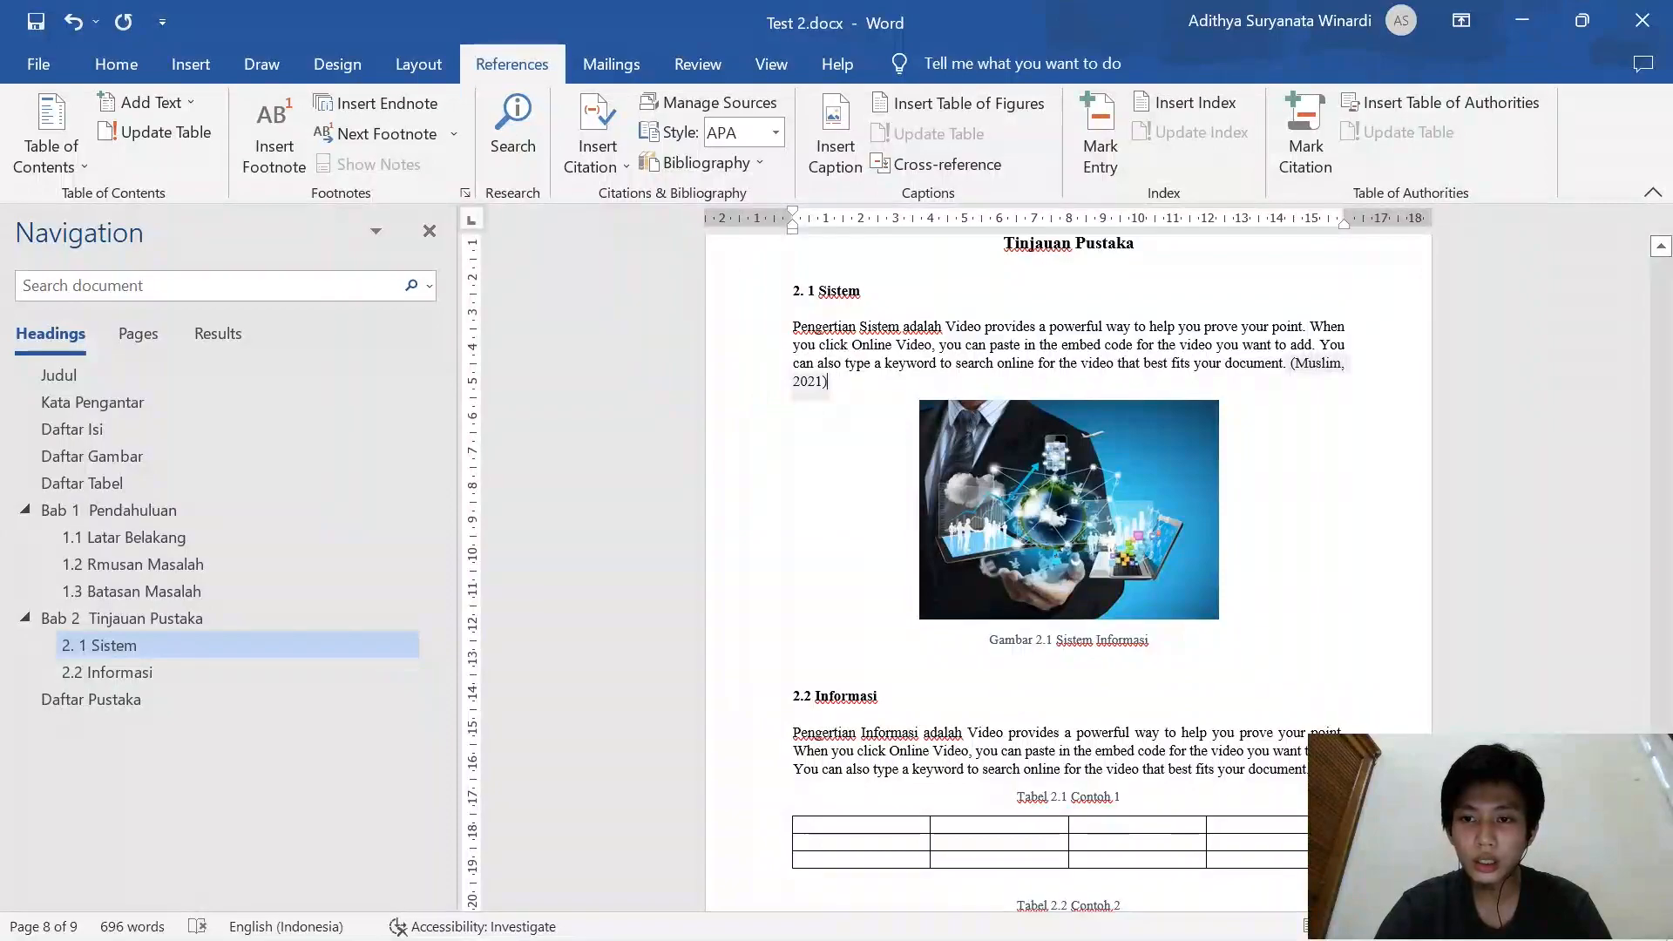
pyautogui.click(812, 384)
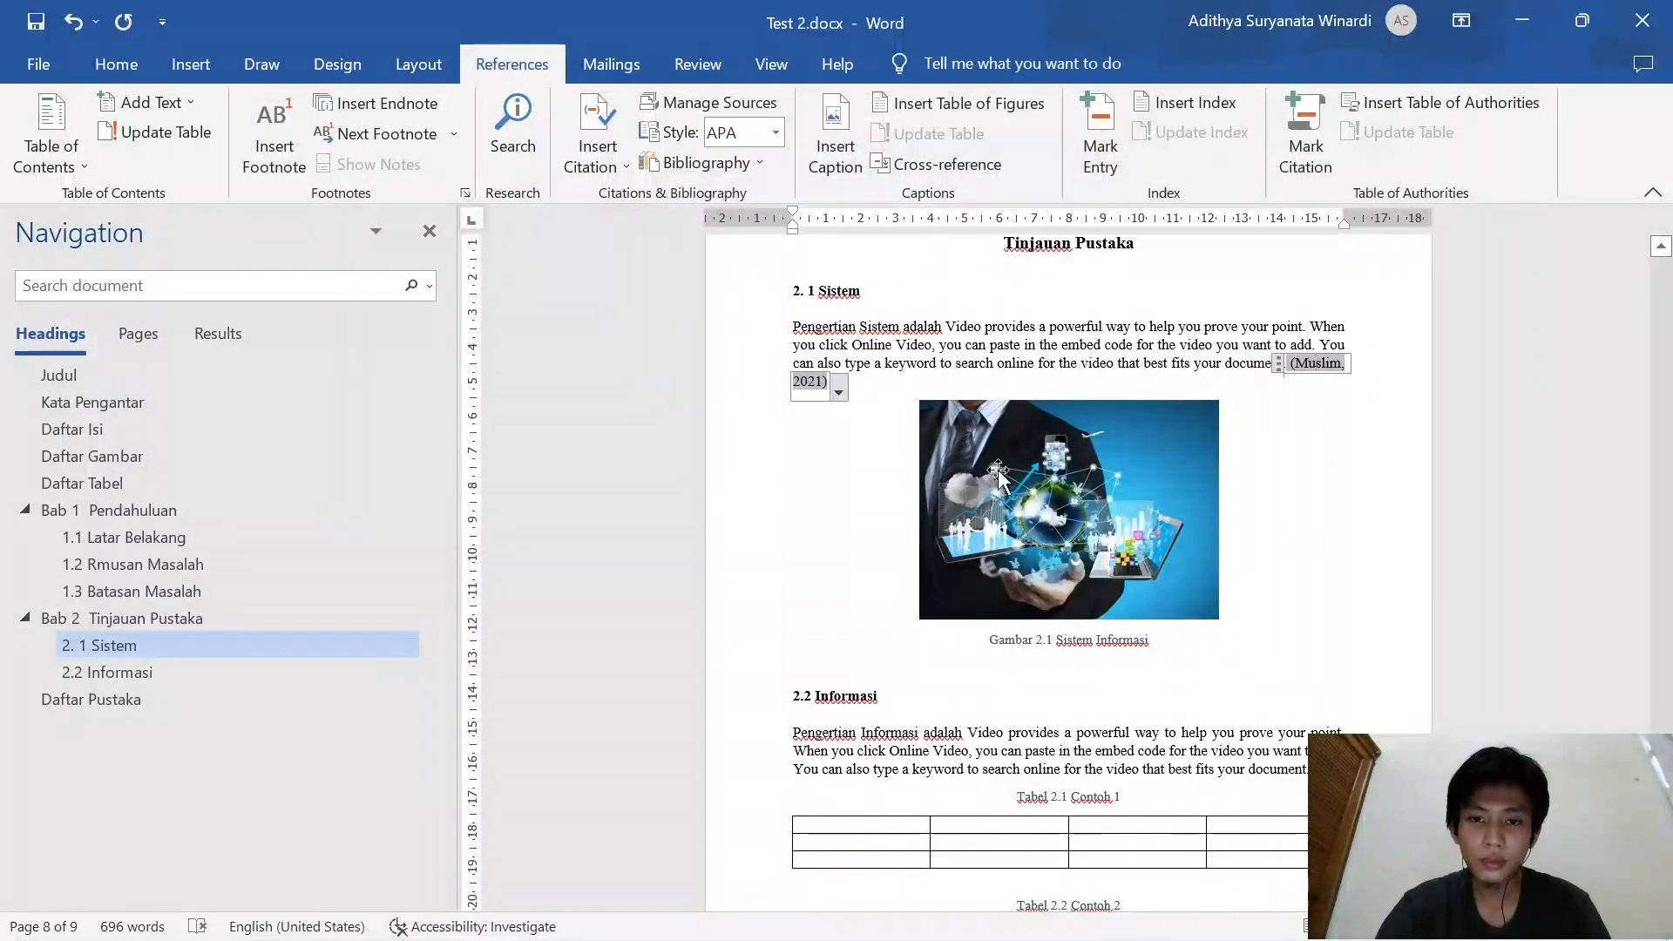
# Cite the 2022 Pengertian Informasi source at the end of the 2.2 Informasi paragraph
pyautogui.scroll(-2, 964, 573)
pyautogui.scroll(-6, 1069, 573)
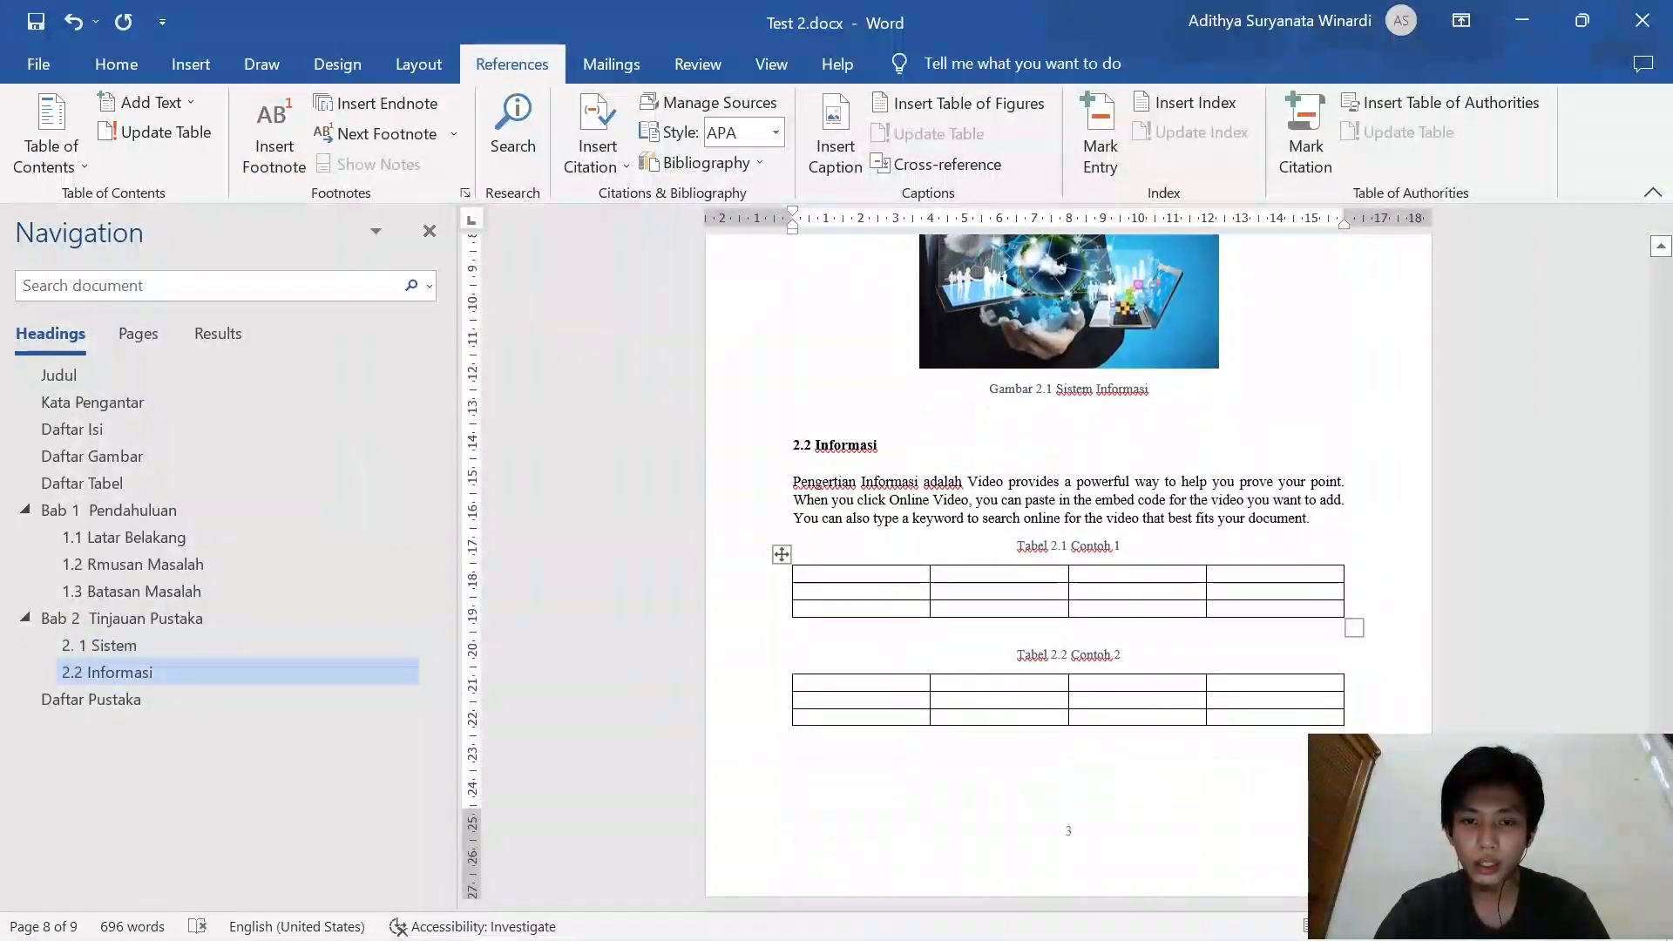
pyautogui.scroll(4, 1069, 574)
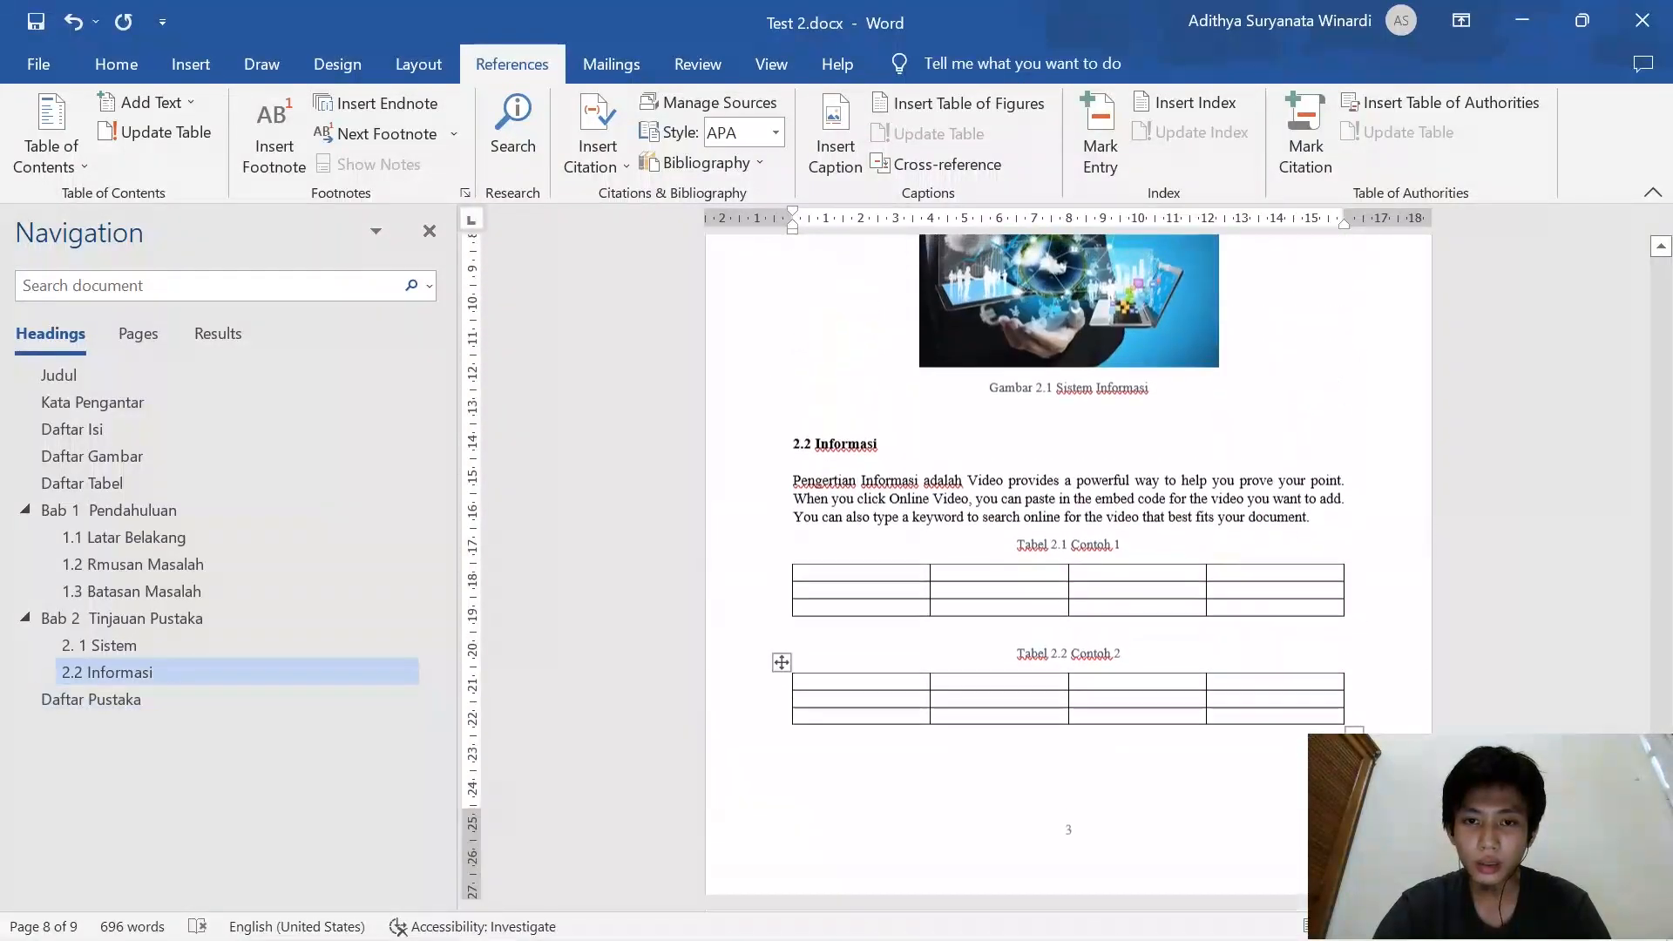
pyautogui.click(1310, 519)
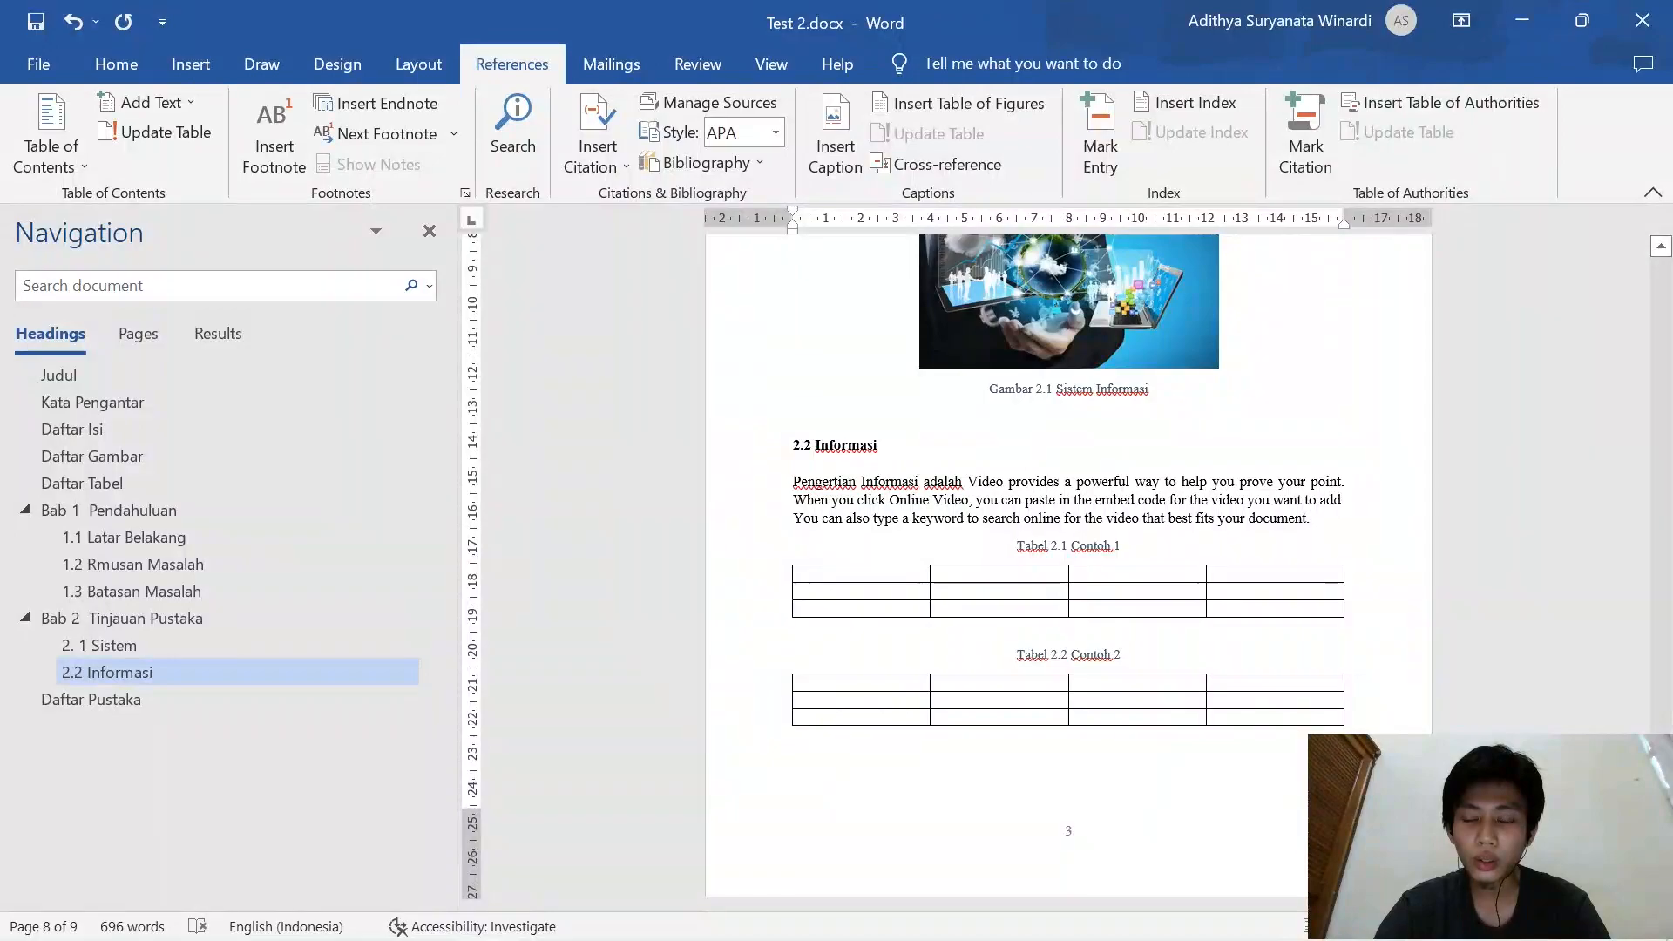
pyautogui.click(598, 148)
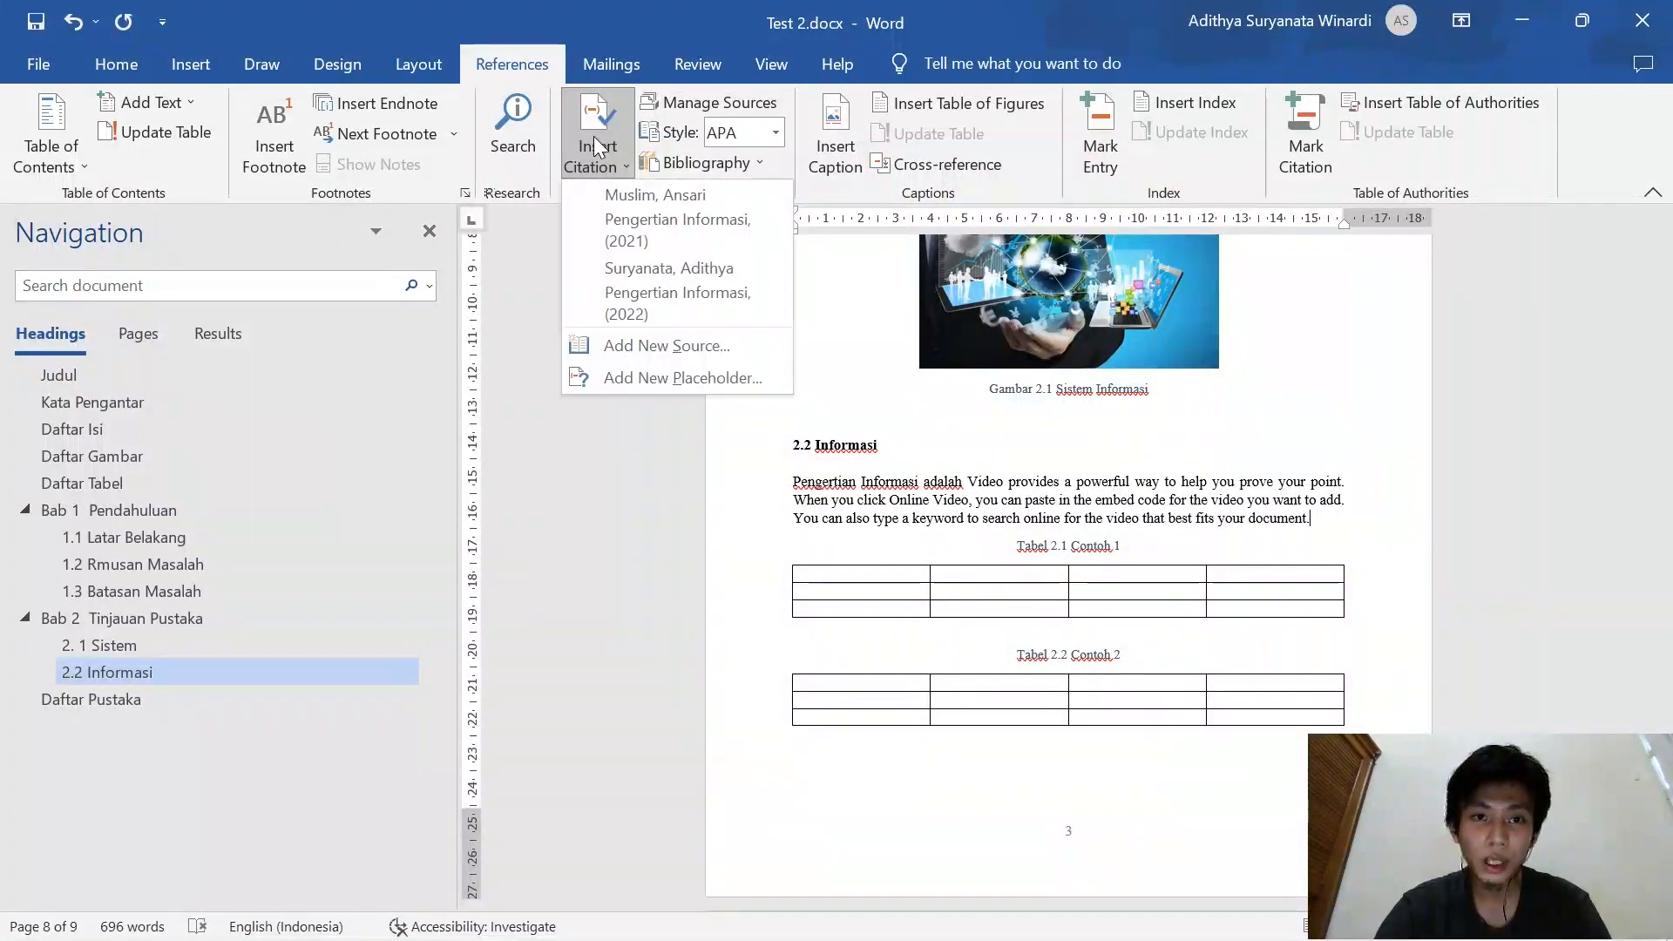
pyautogui.click(625, 281)
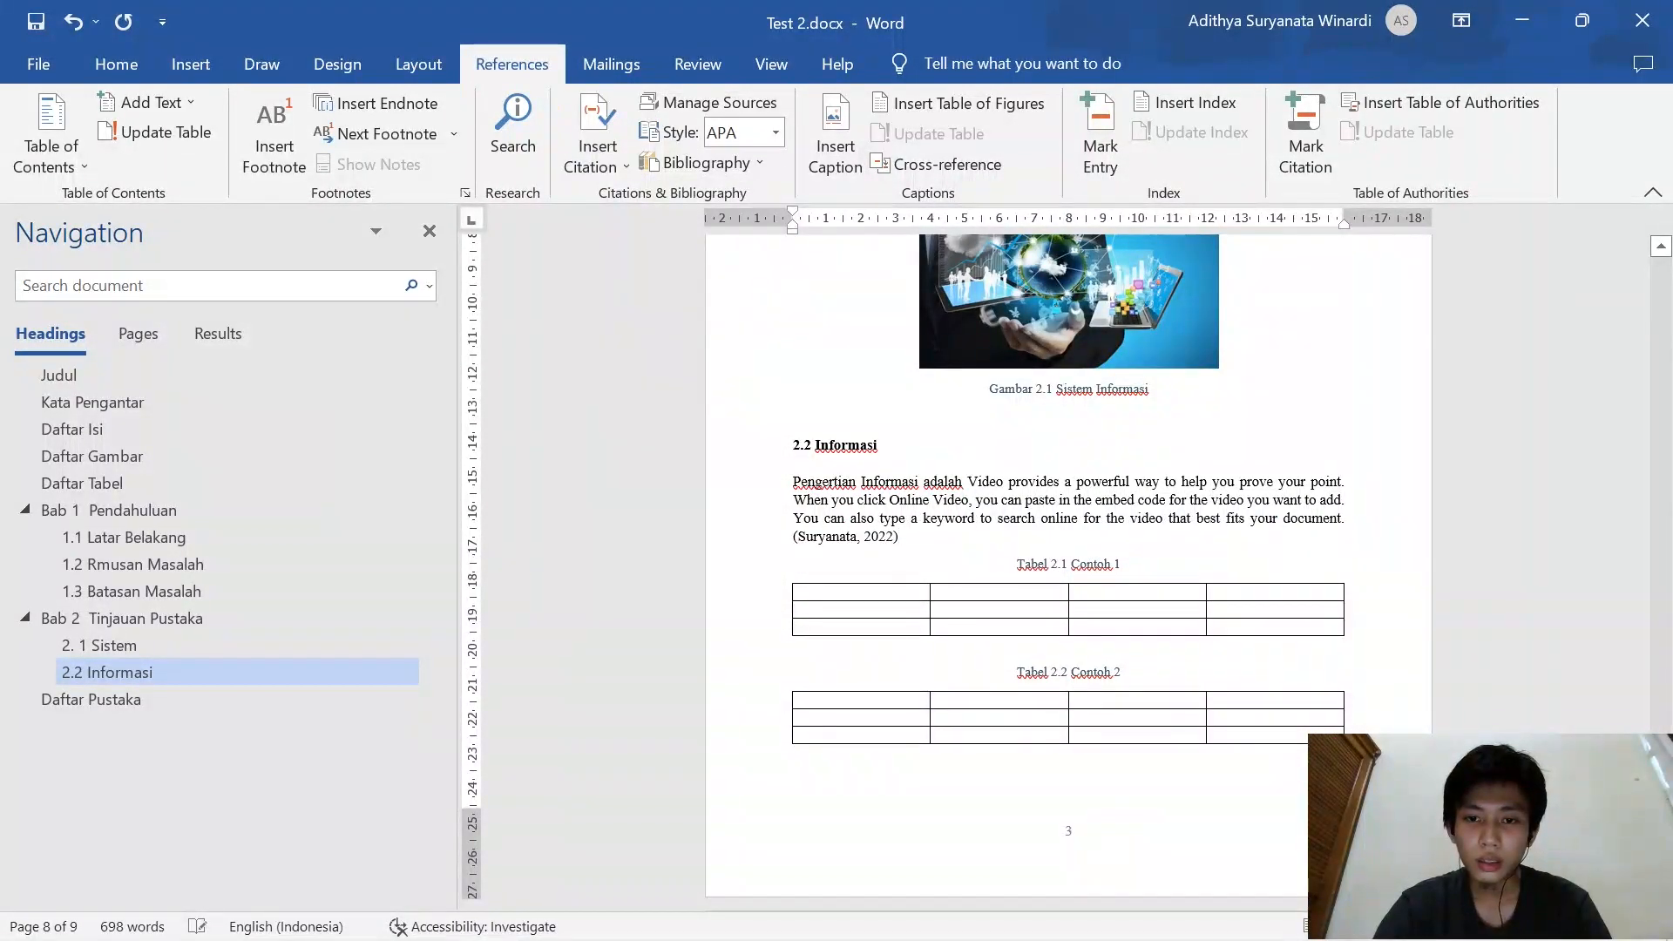
pyautogui.scroll(-3, 1106, 435)
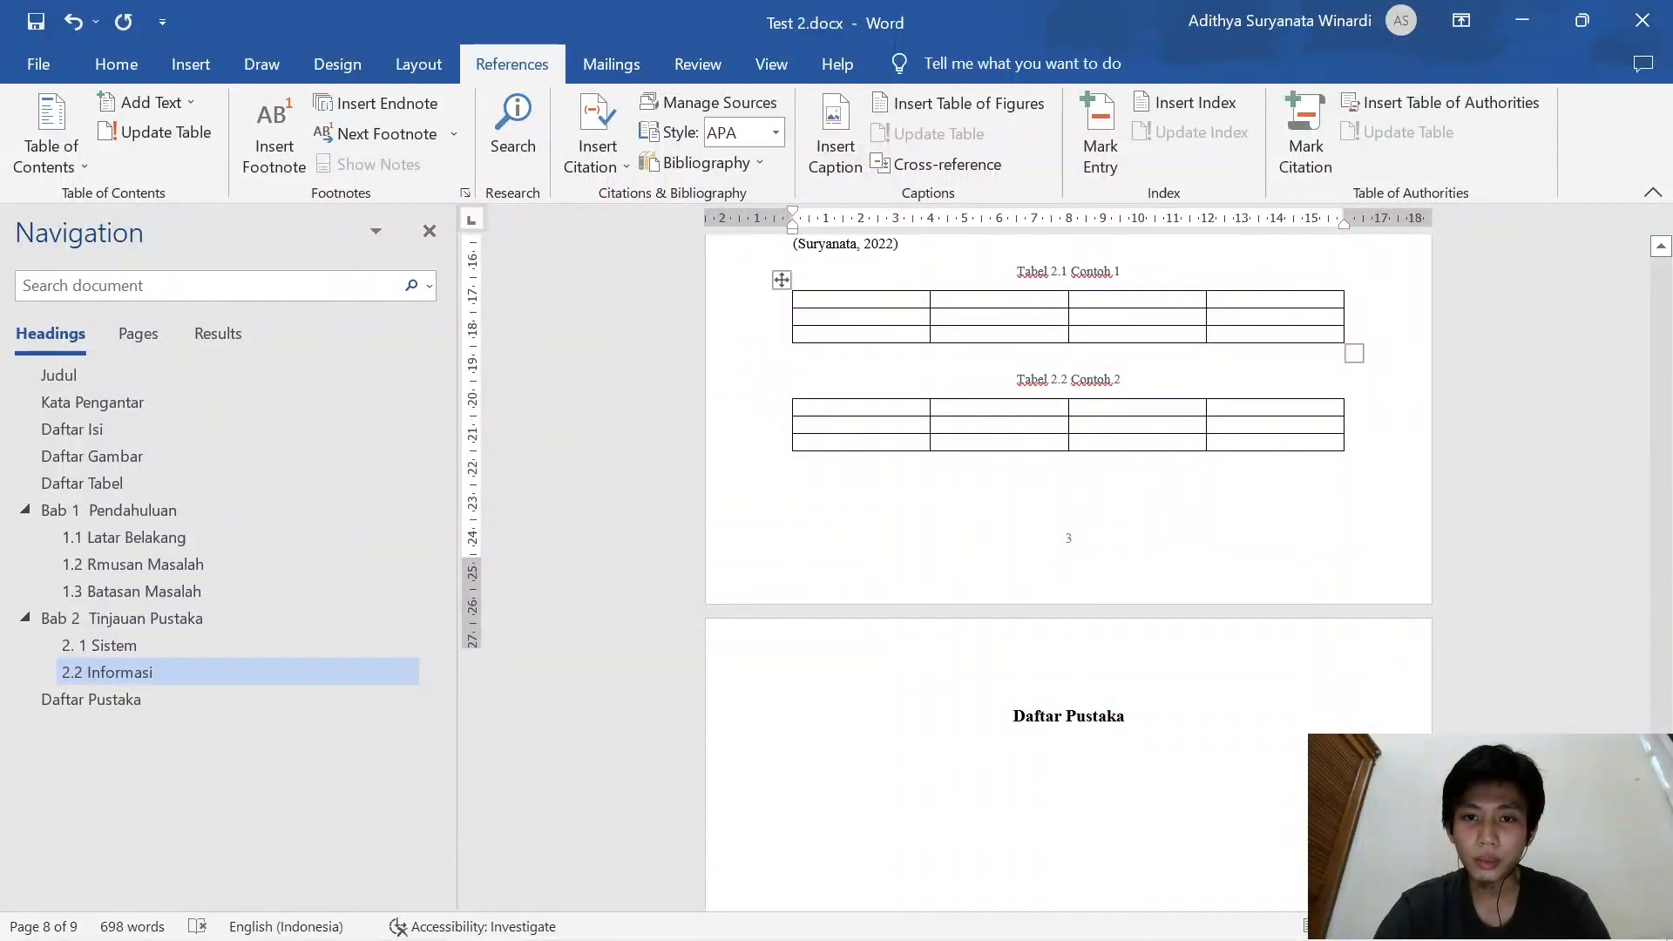
pyautogui.scroll(2, 1183, 437)
pyautogui.scroll(-2, 1184, 437)
pyautogui.scroll(5, 1184, 437)
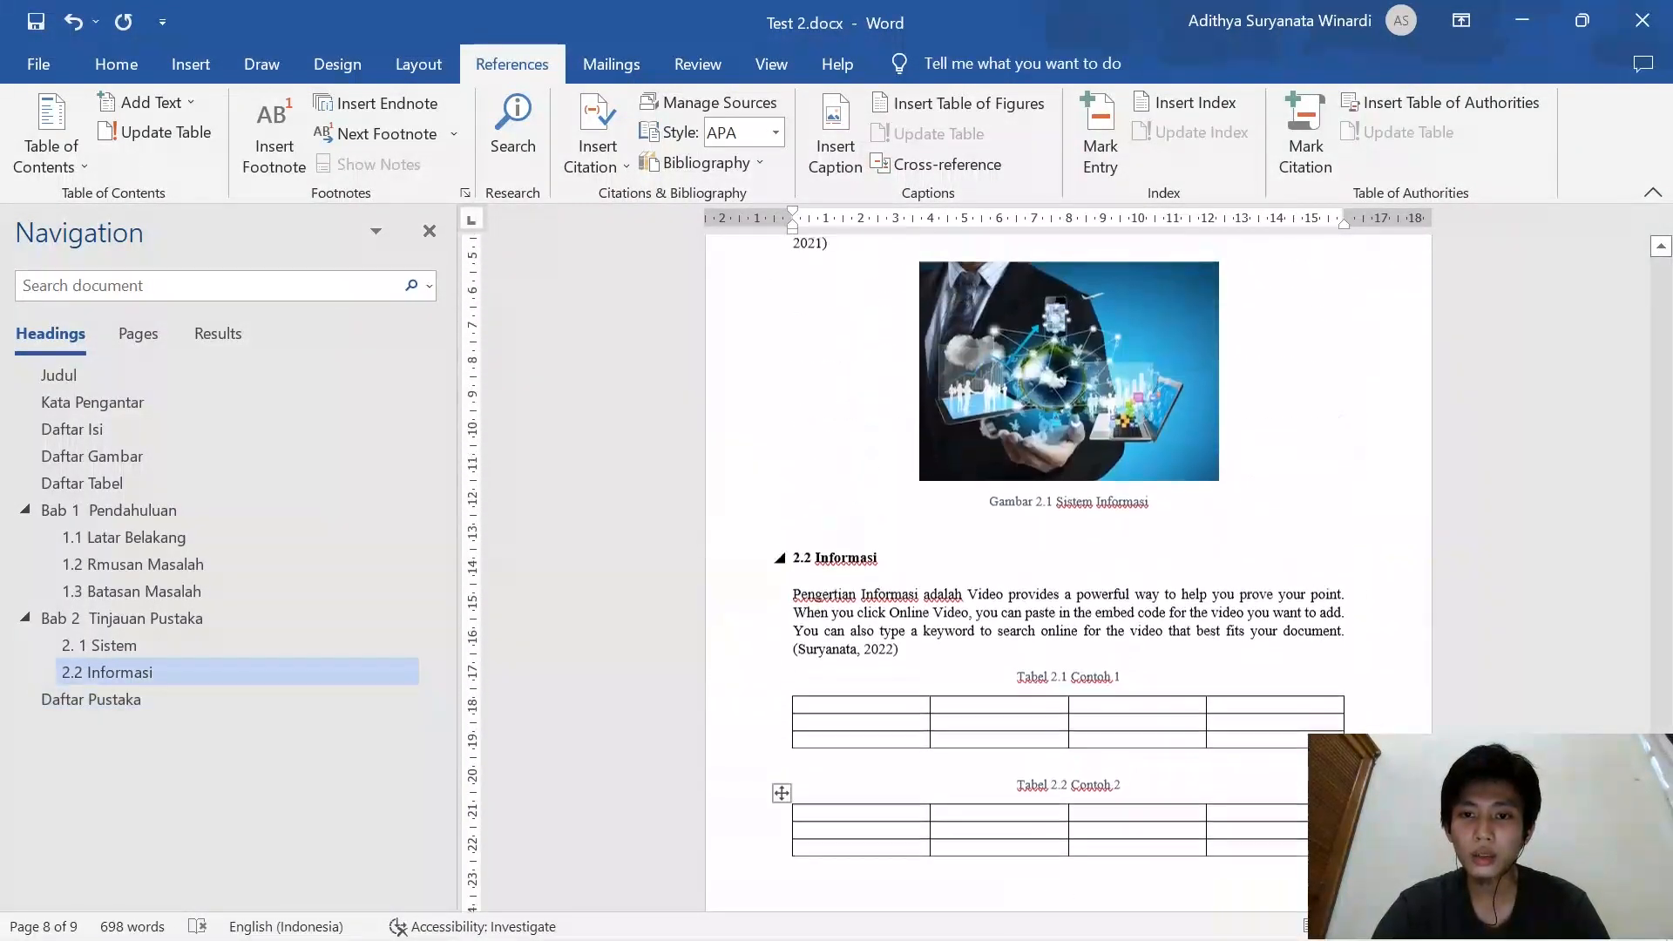
pyautogui.scroll(2, 1069, 558)
pyautogui.scroll(-2, 1069, 558)
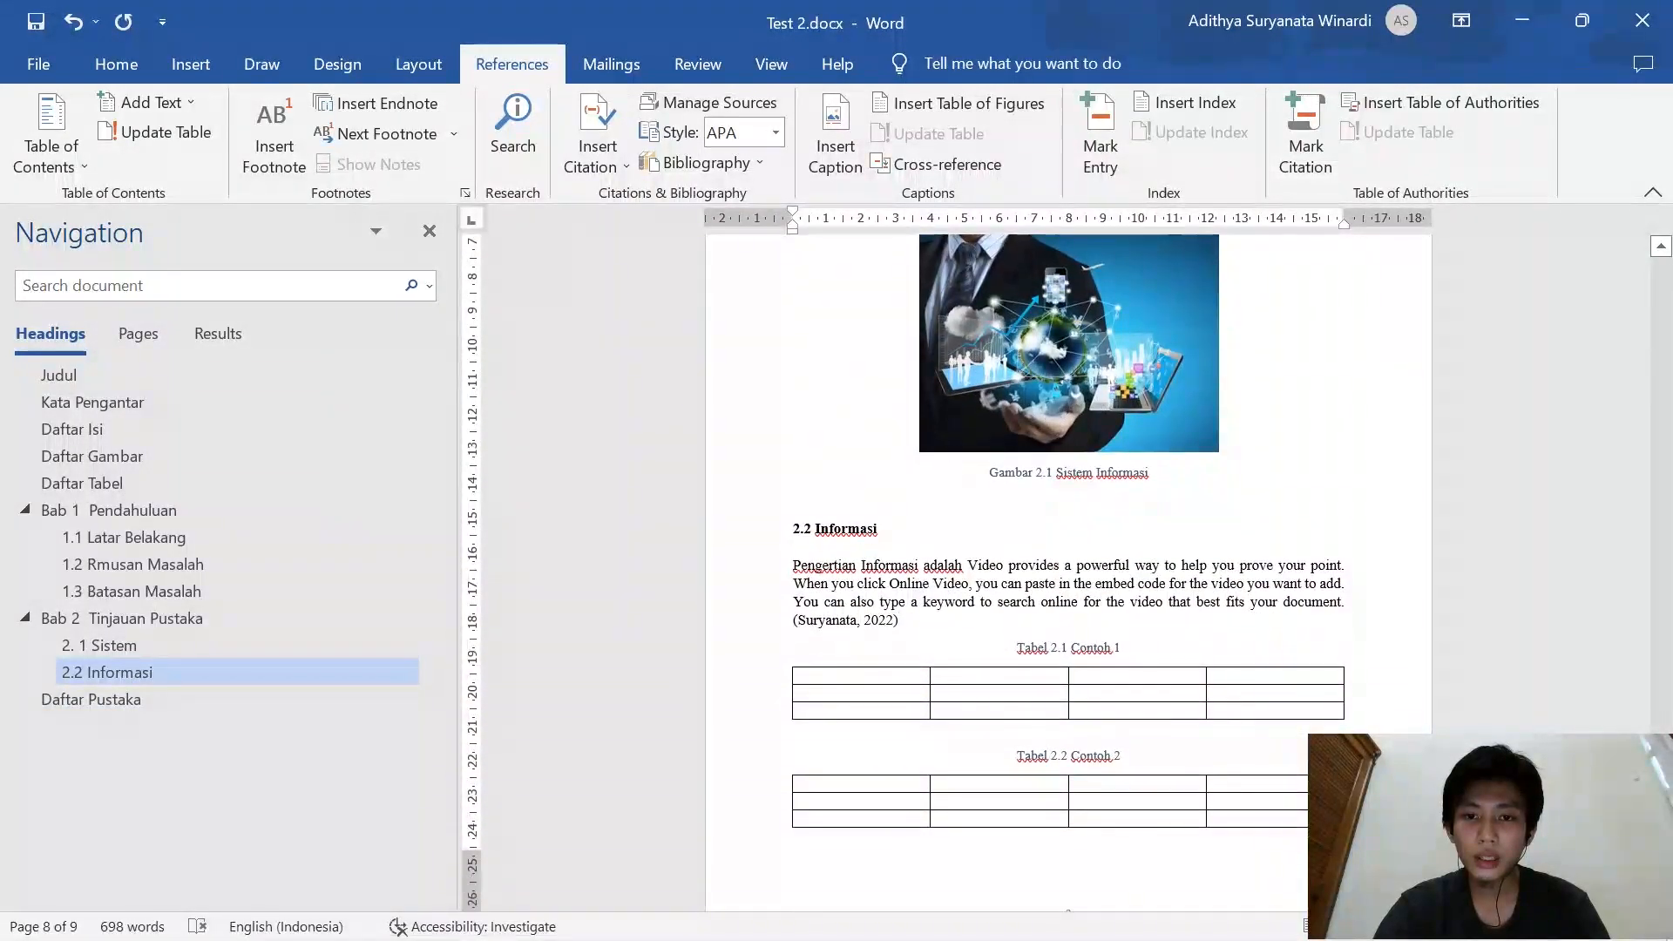
pyautogui.scroll(-5, 1068, 558)
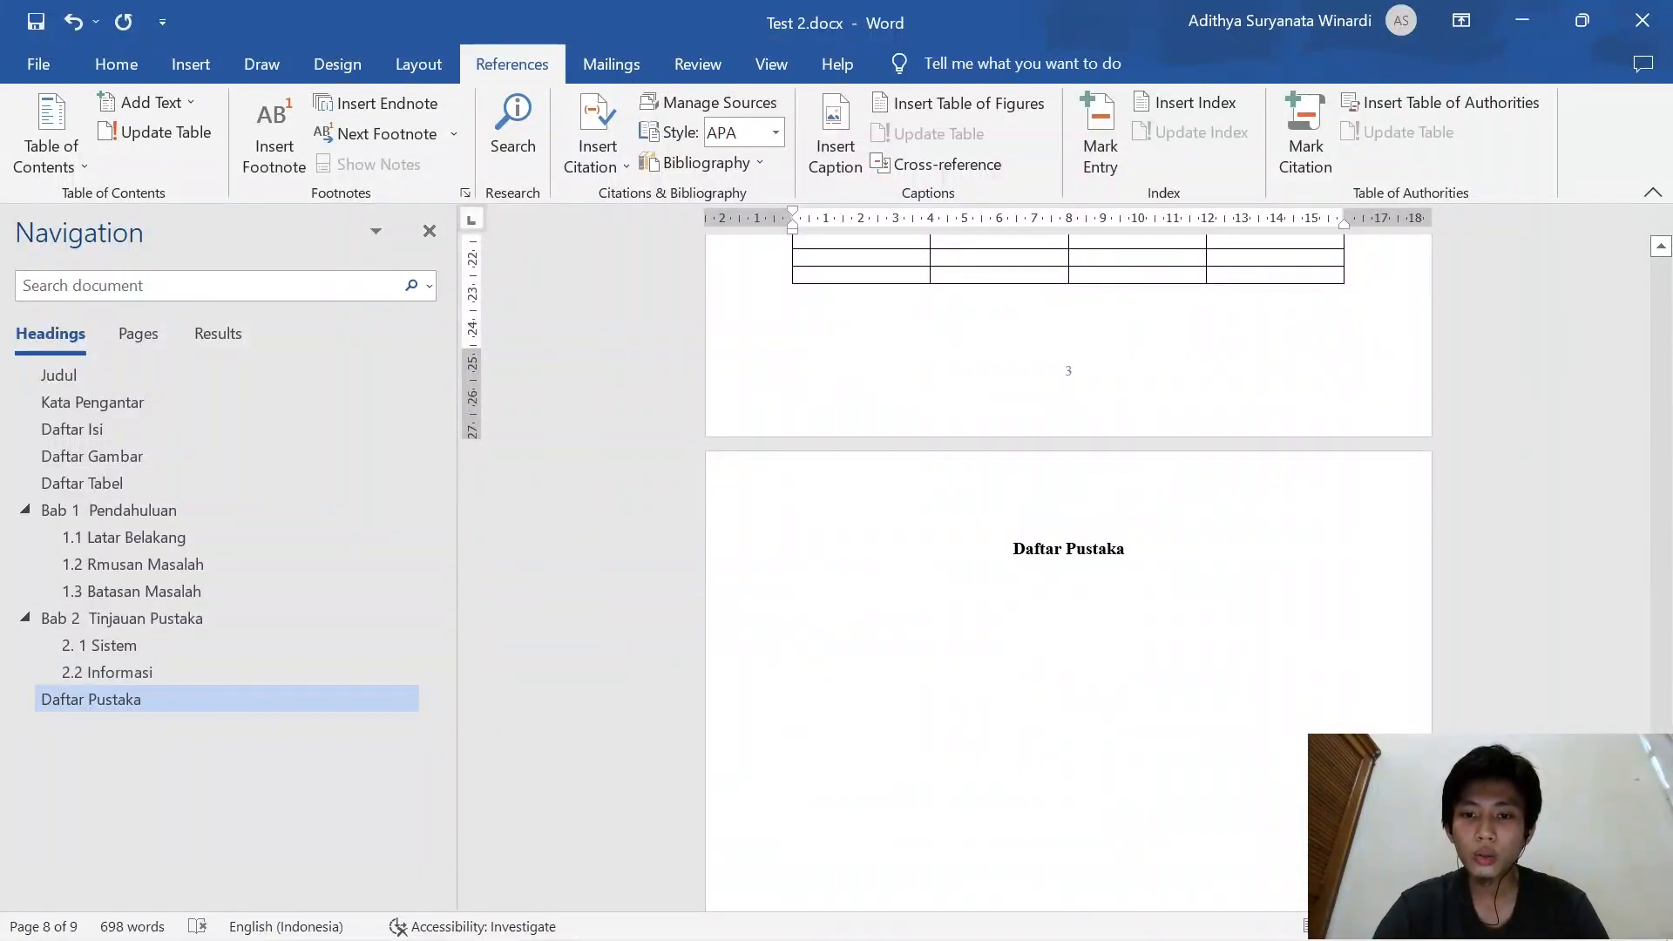
# Insert a Built-In Bibliography below the Daftar Pustaka heading
pyautogui.click(793, 569)
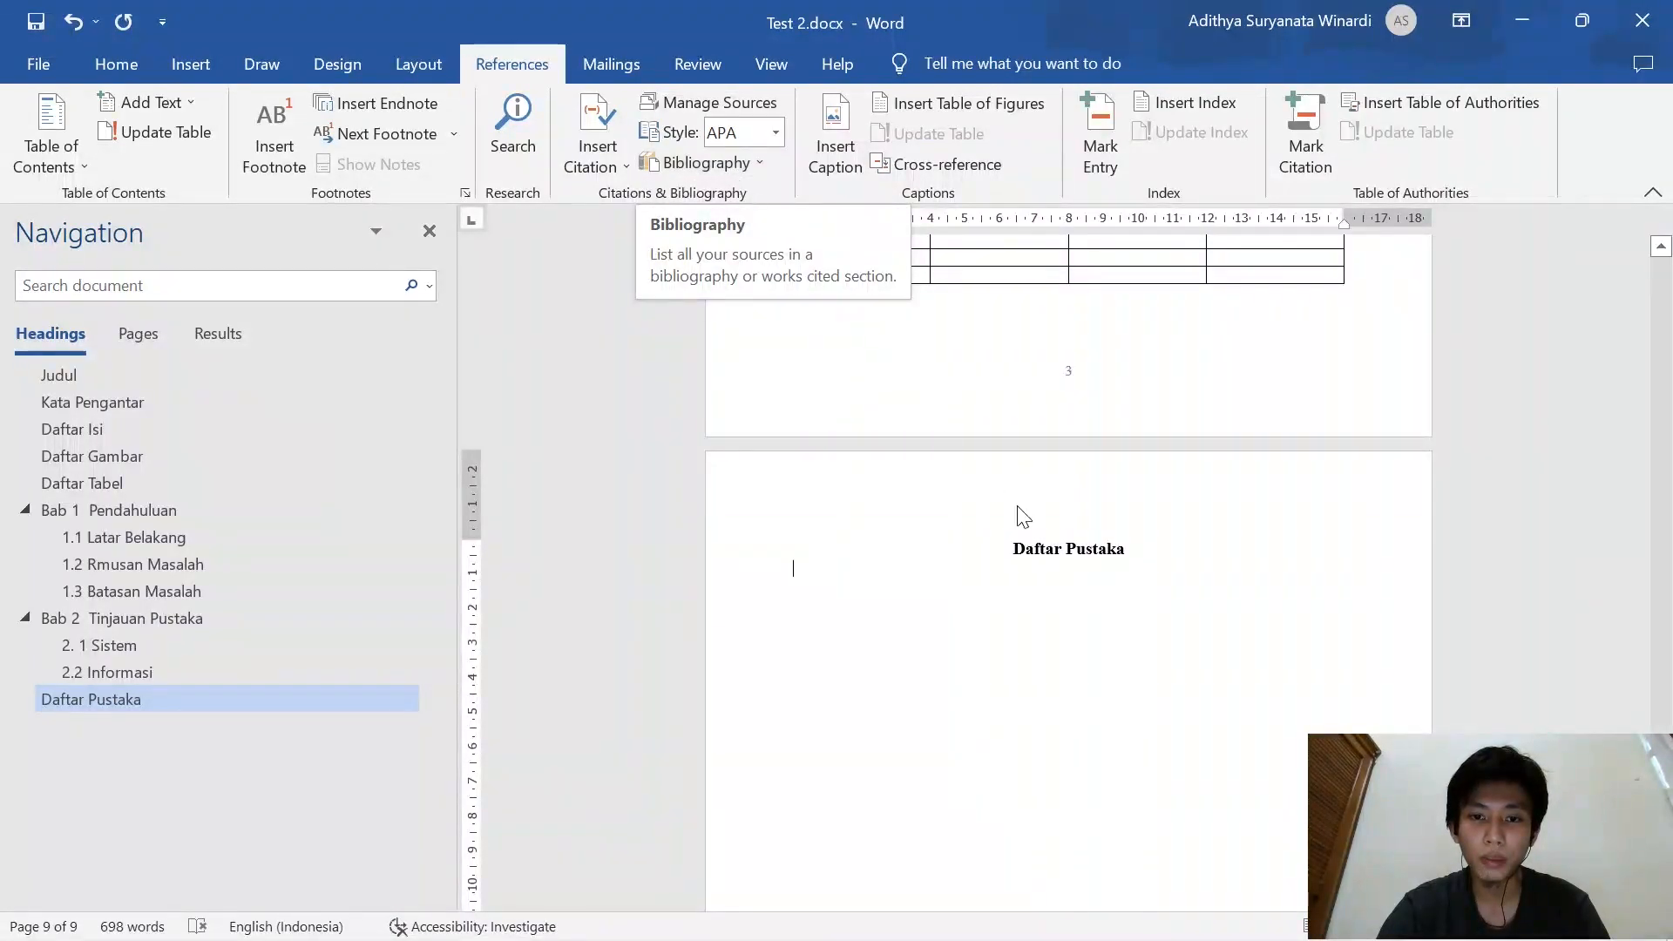
pyautogui.scroll(-2, 931, 456)
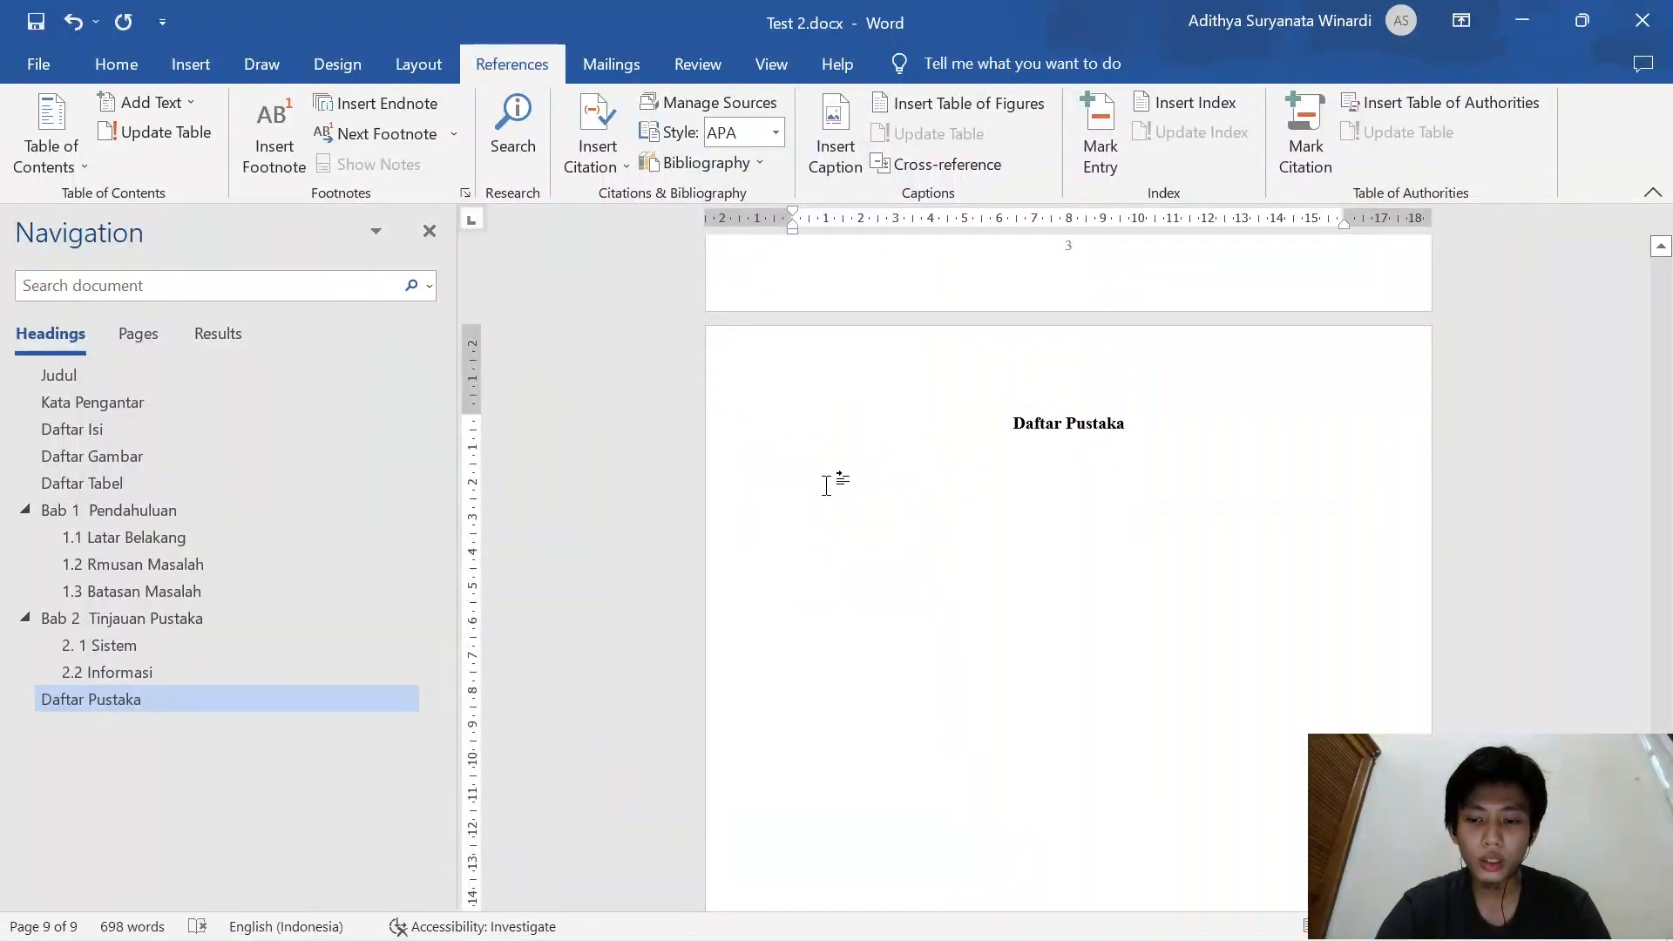
pyautogui.click(745, 163)
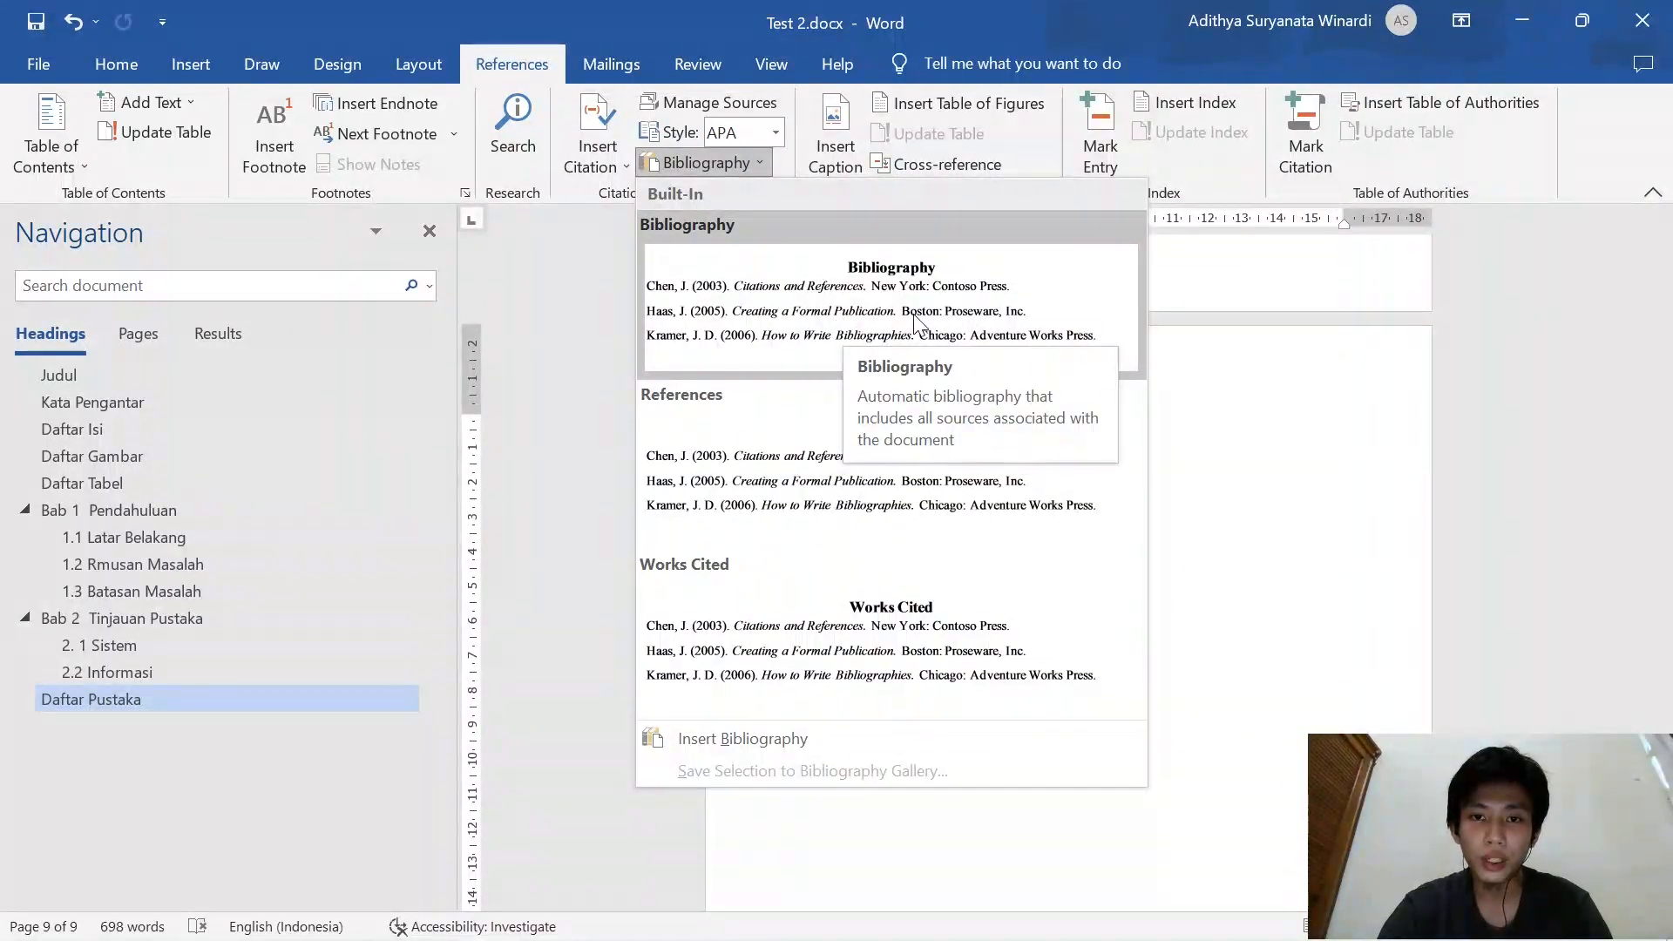
pyautogui.click(921, 320)
# Delete the generated 'Bibliography' title and the empty line above the references
pyautogui.moveTo(1154, 474); pyautogui.dragTo(980, 475)
pyautogui.press('BackSpace')
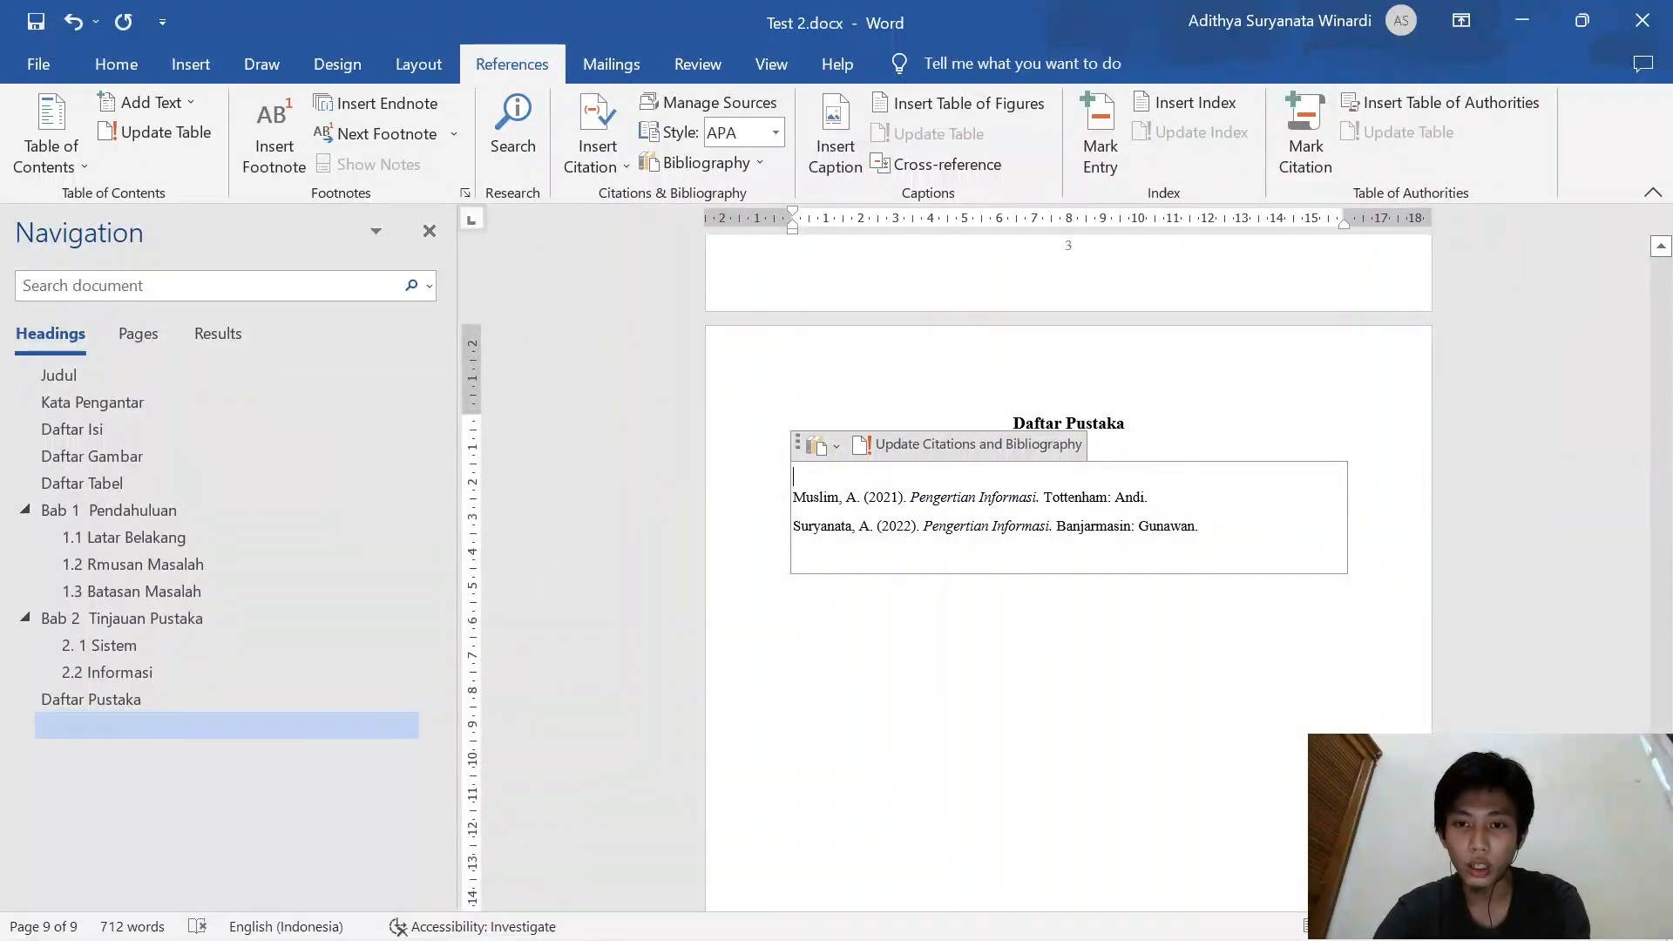
pyautogui.click(1209, 429)
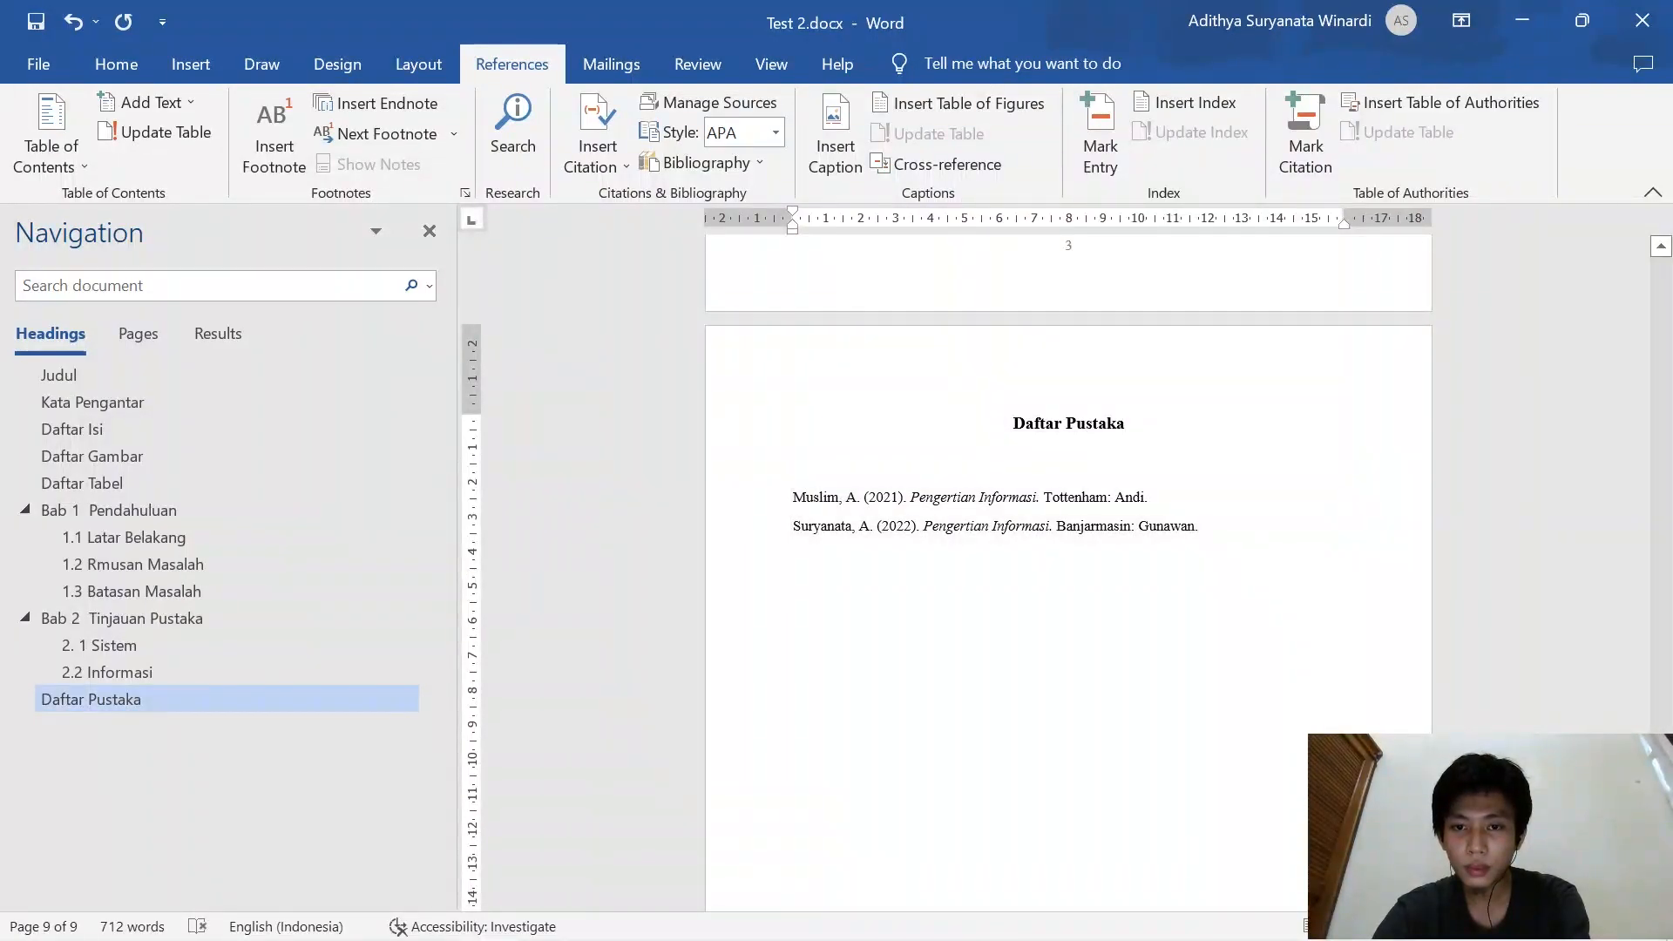
pyautogui.press('BackSpace')
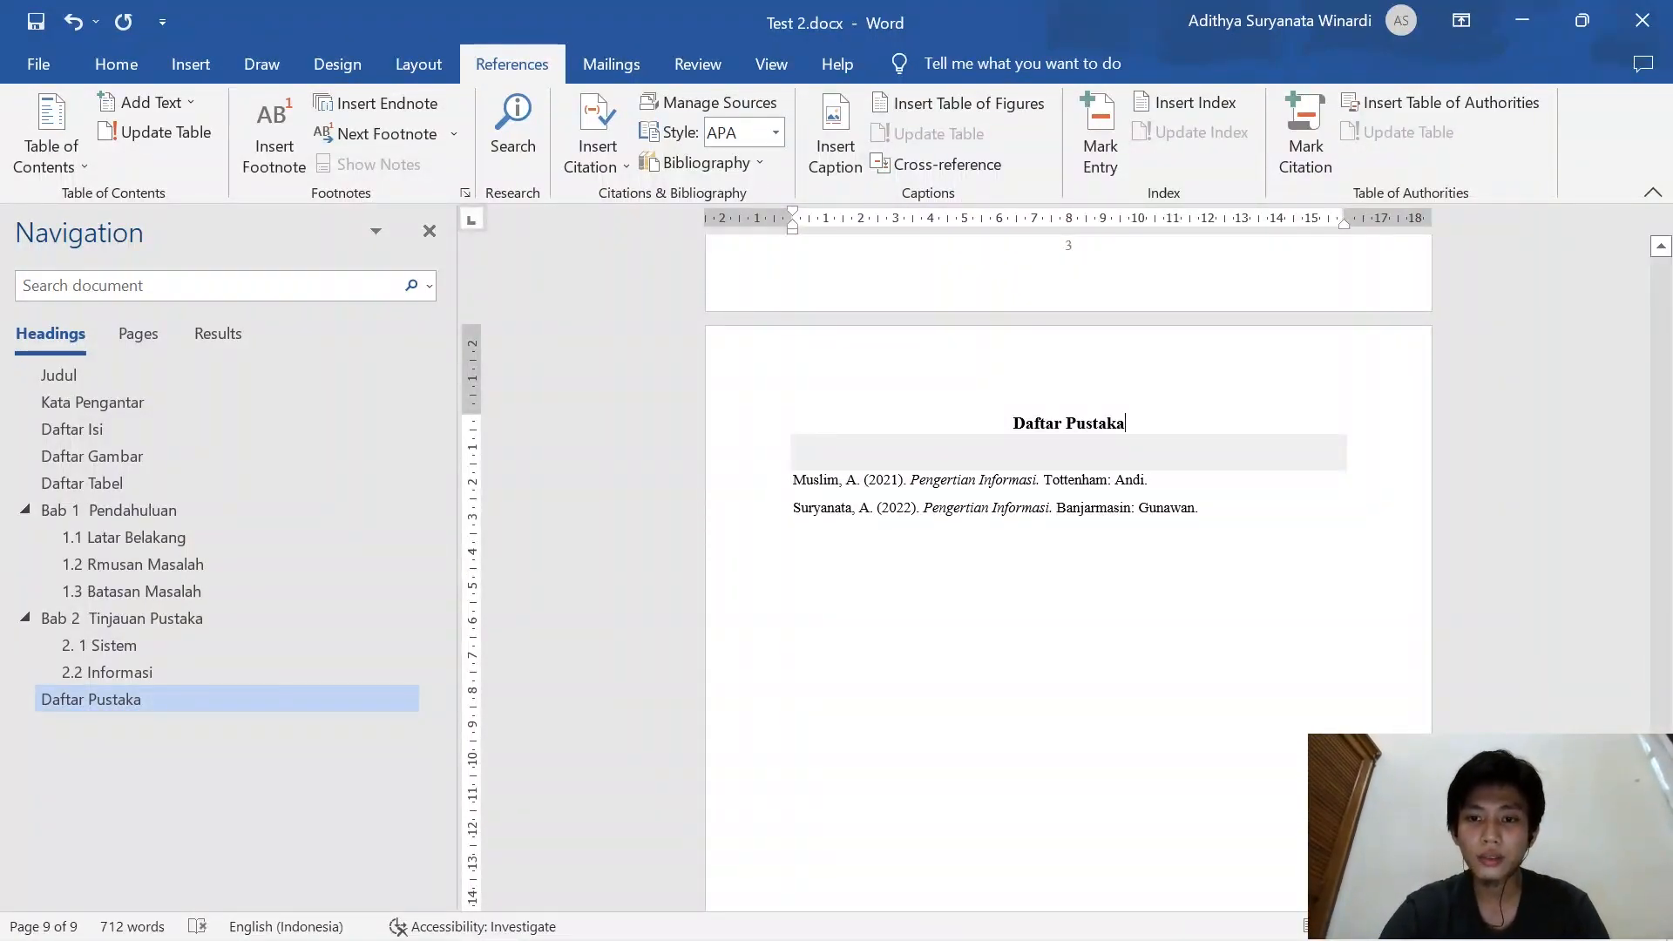
pyautogui.click(1136, 508)
pyautogui.click(1238, 602)
pyautogui.scroll(-5, 1165, 573)
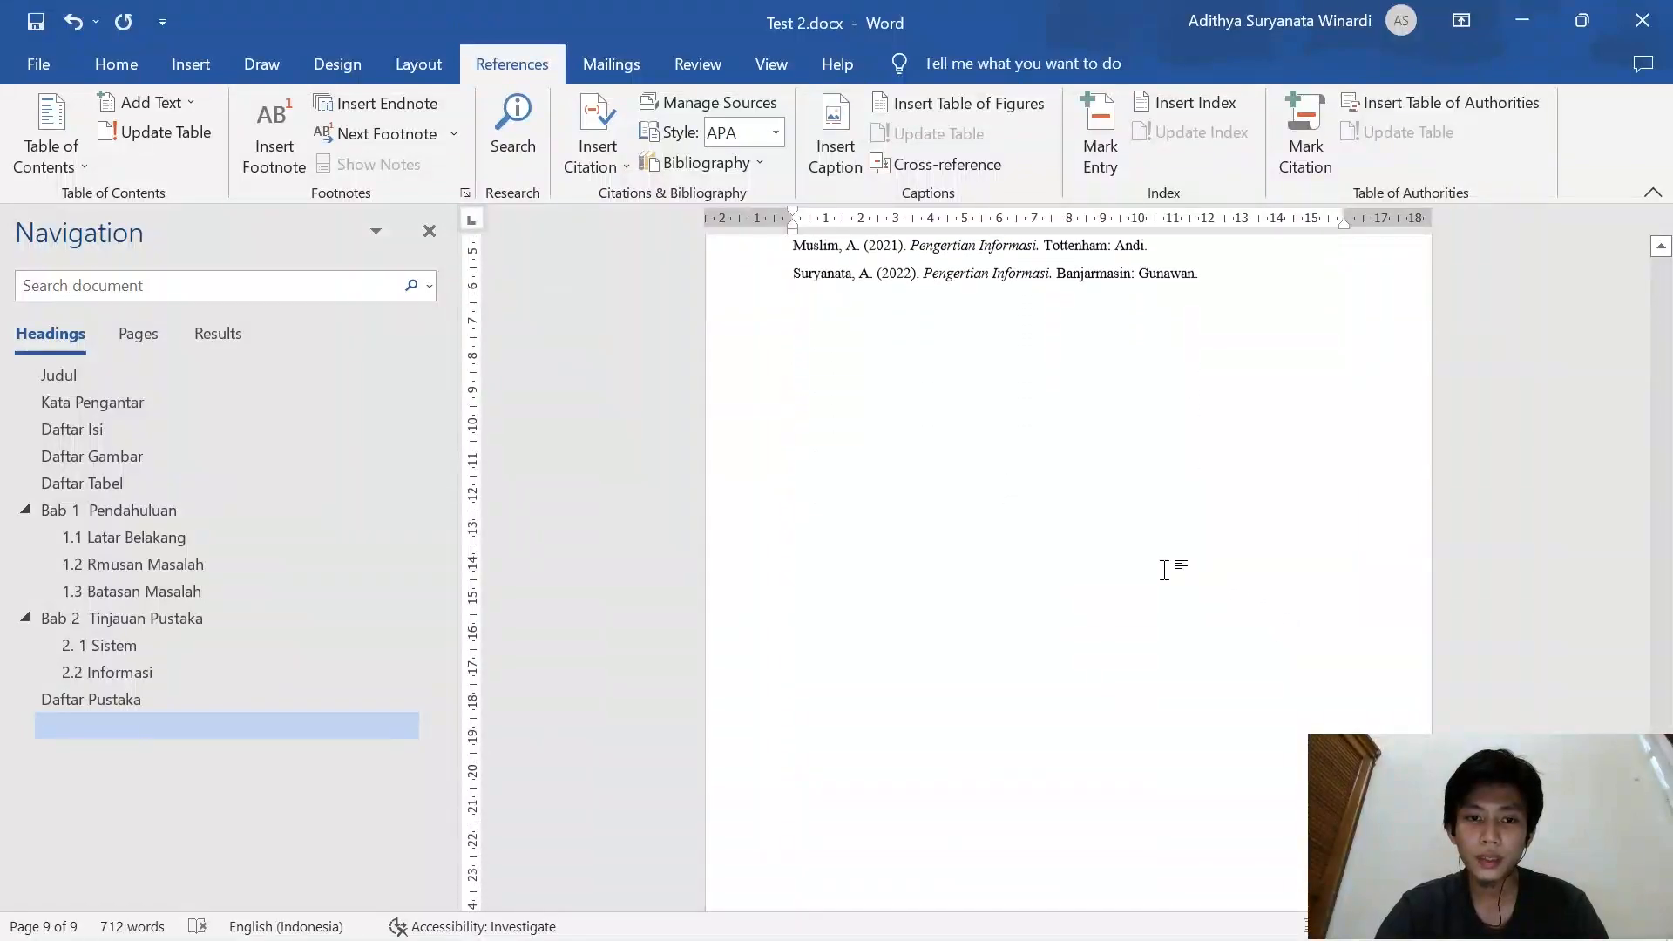
pyautogui.scroll(4, 957, 619)
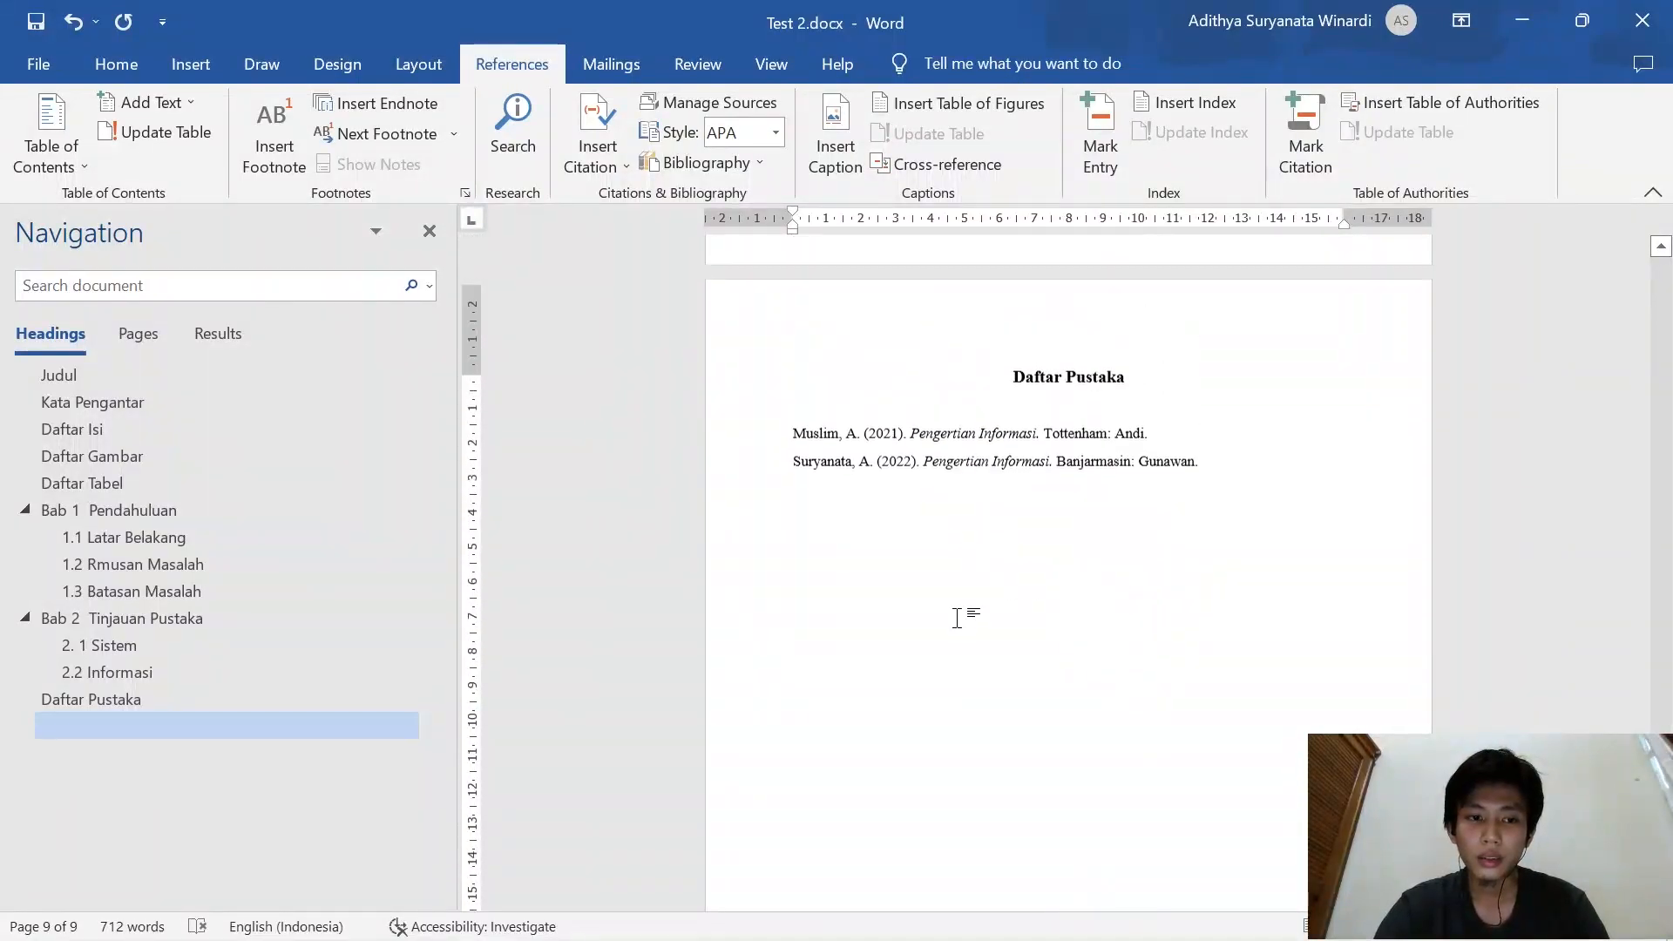
# Set the blank heading line after the references to Normal style
pyautogui.click(80, 728)
pyautogui.click(87, 75)
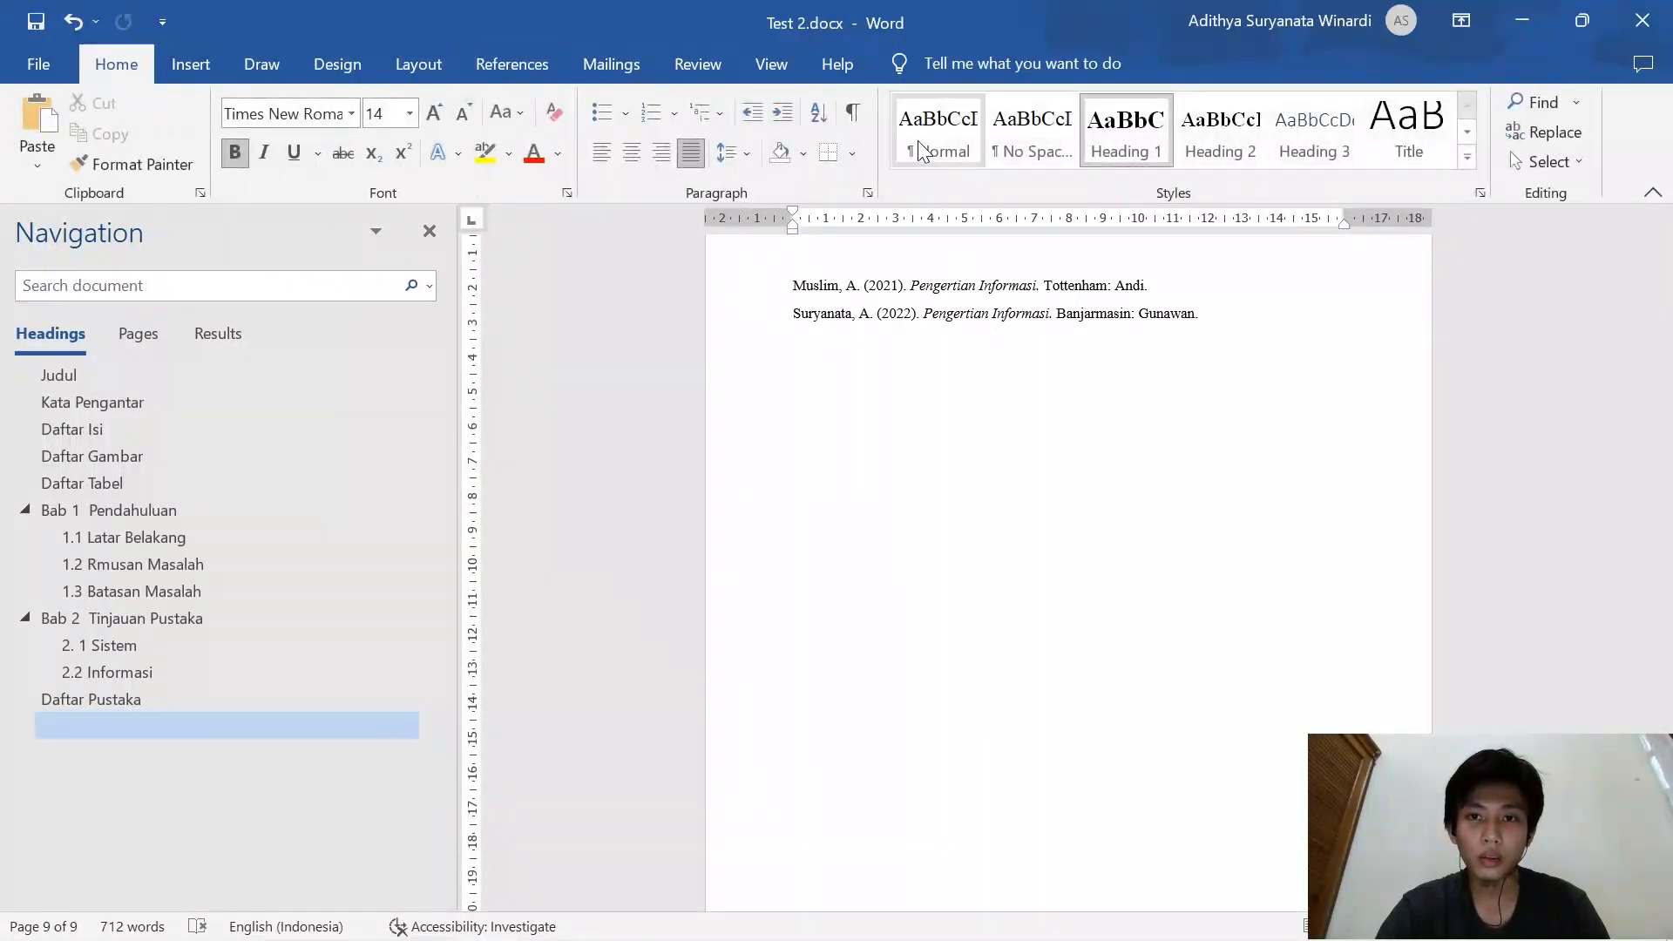
pyautogui.click(921, 149)
# Update the entire Daftar Isi table of contents to include Bab 2 and Daftar Pustaka
pyautogui.scroll(4, 989, 427)
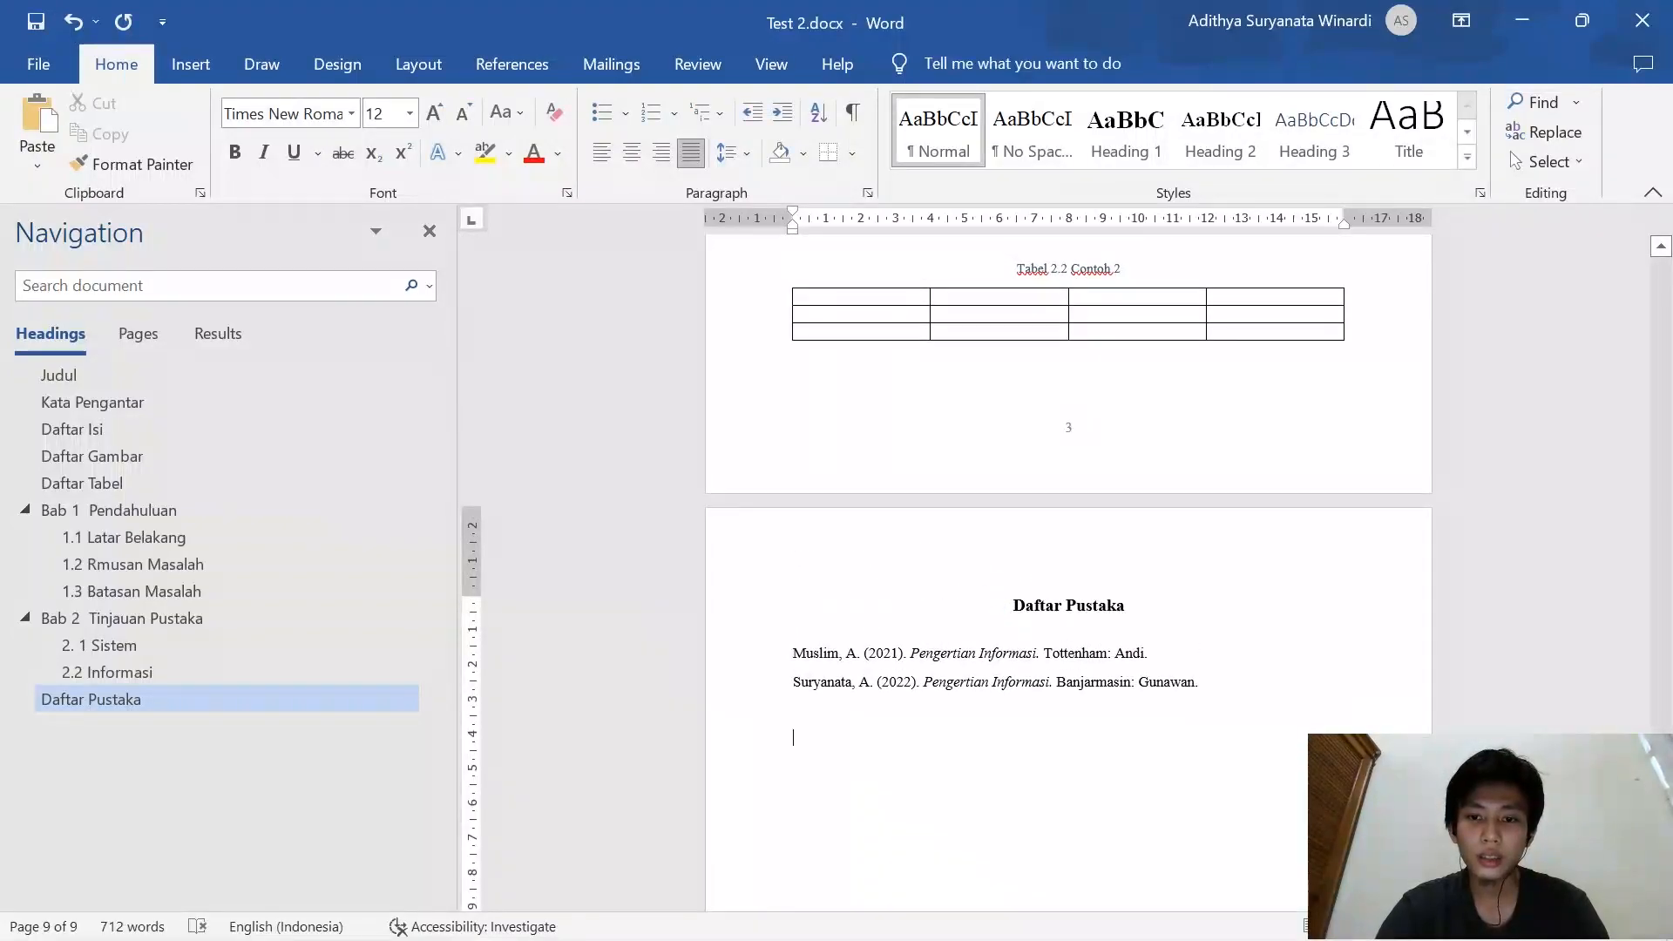
pyautogui.click(107, 402)
pyautogui.click(103, 427)
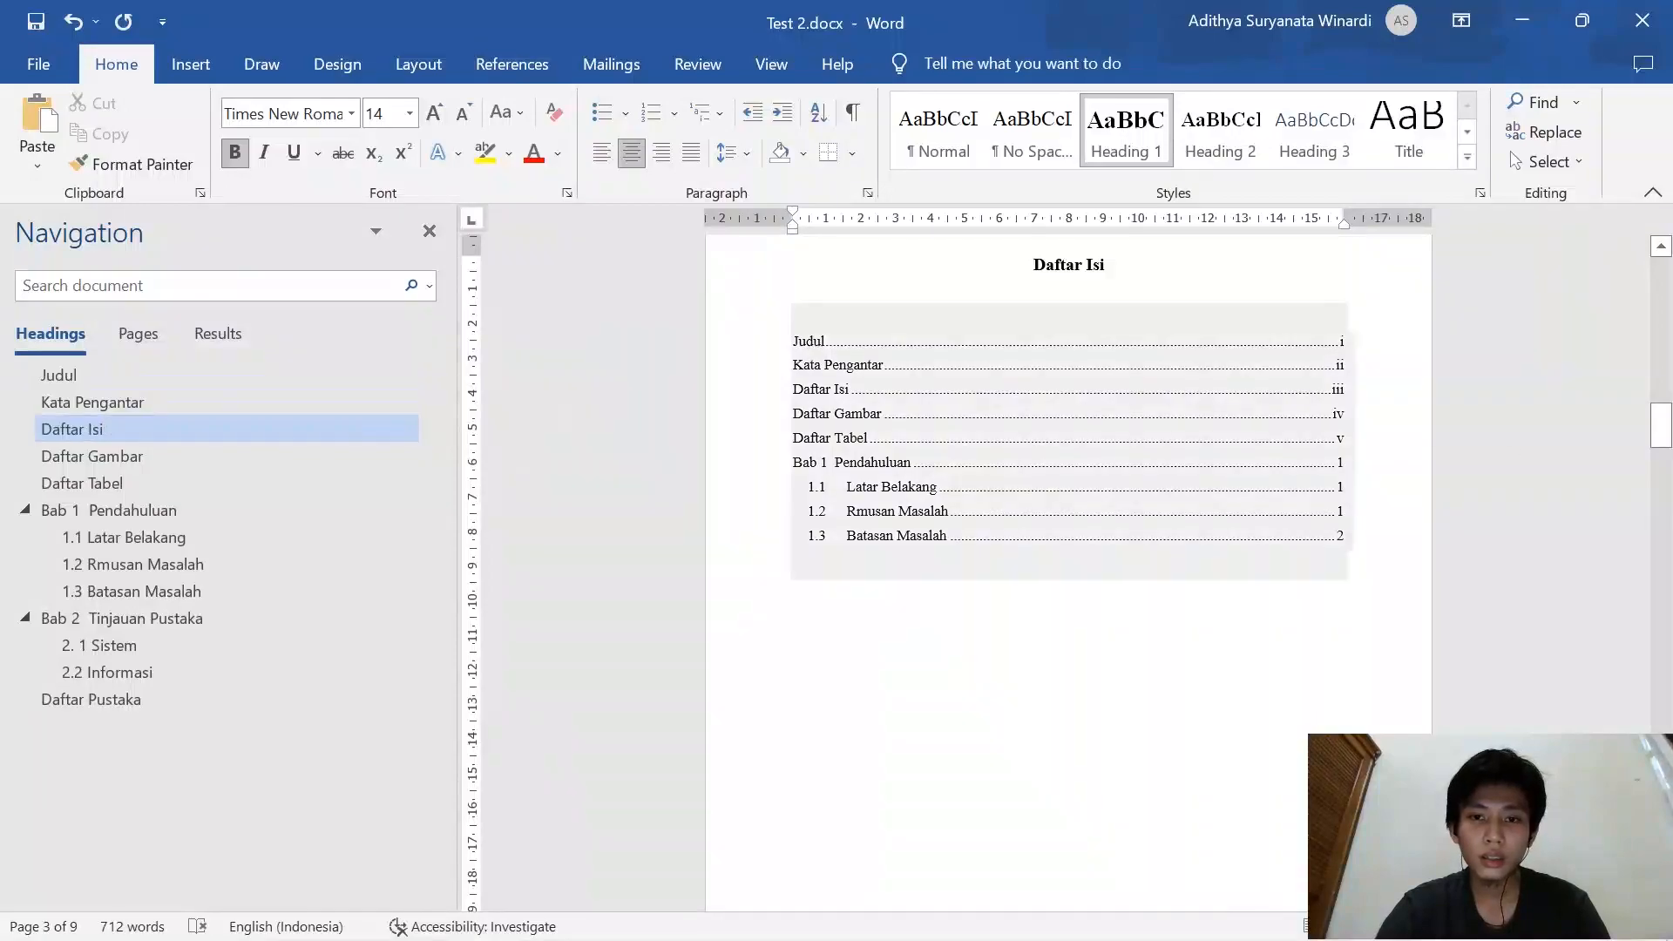
pyautogui.click(1338, 463)
pyautogui.click(901, 286)
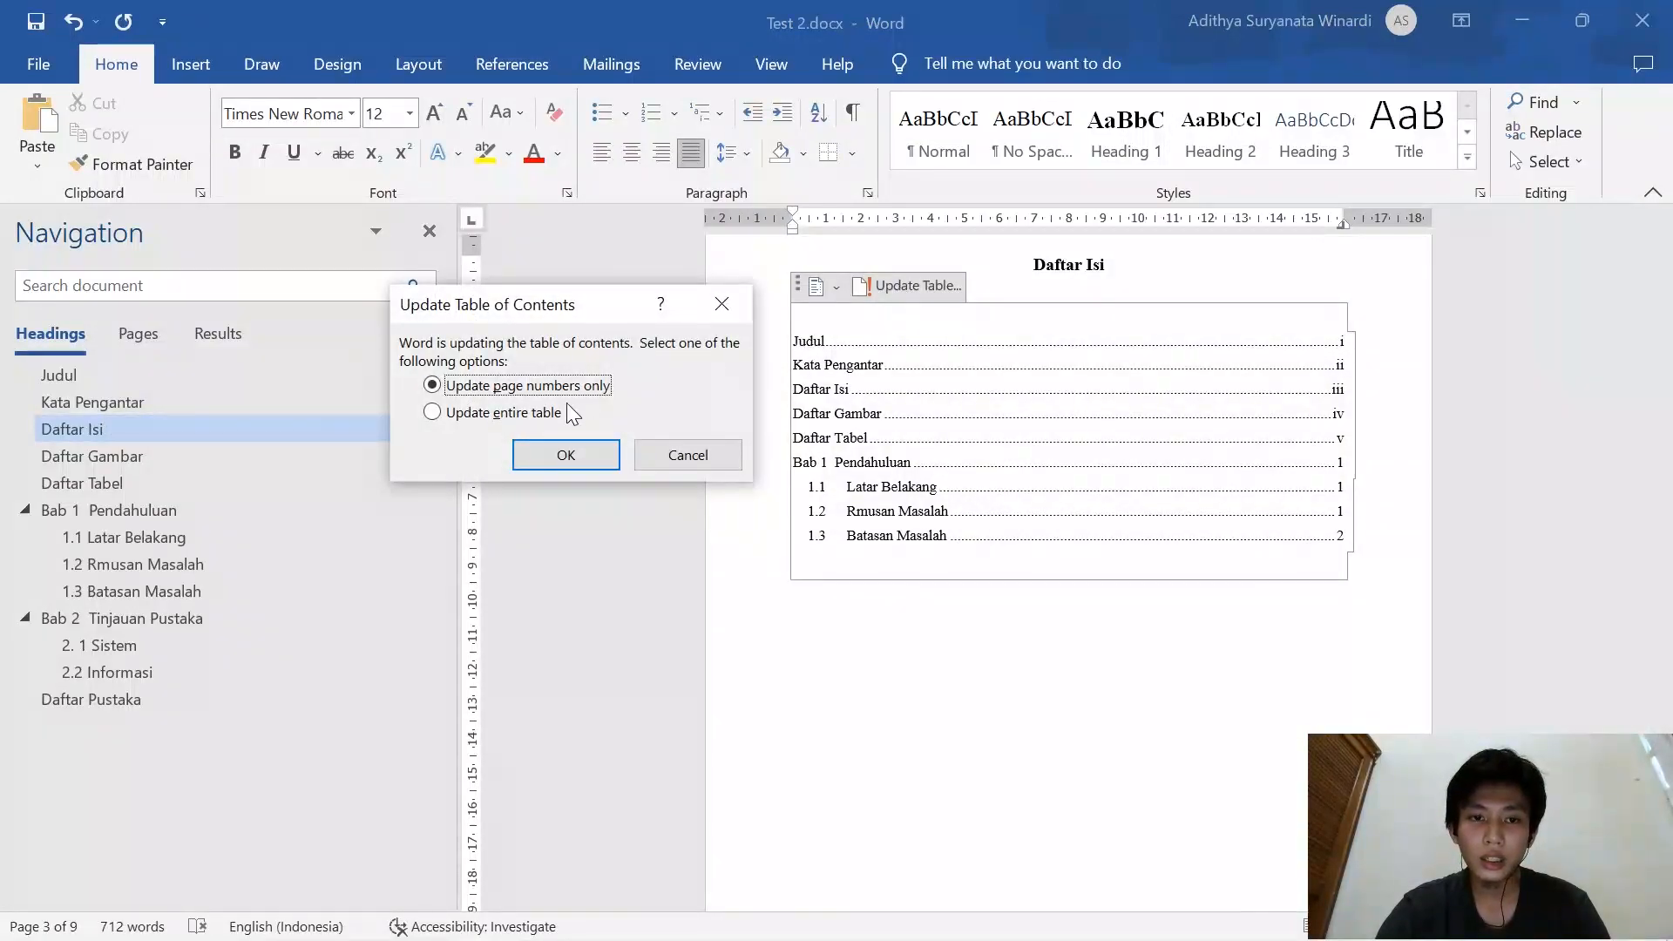
pyautogui.click(584, 457)
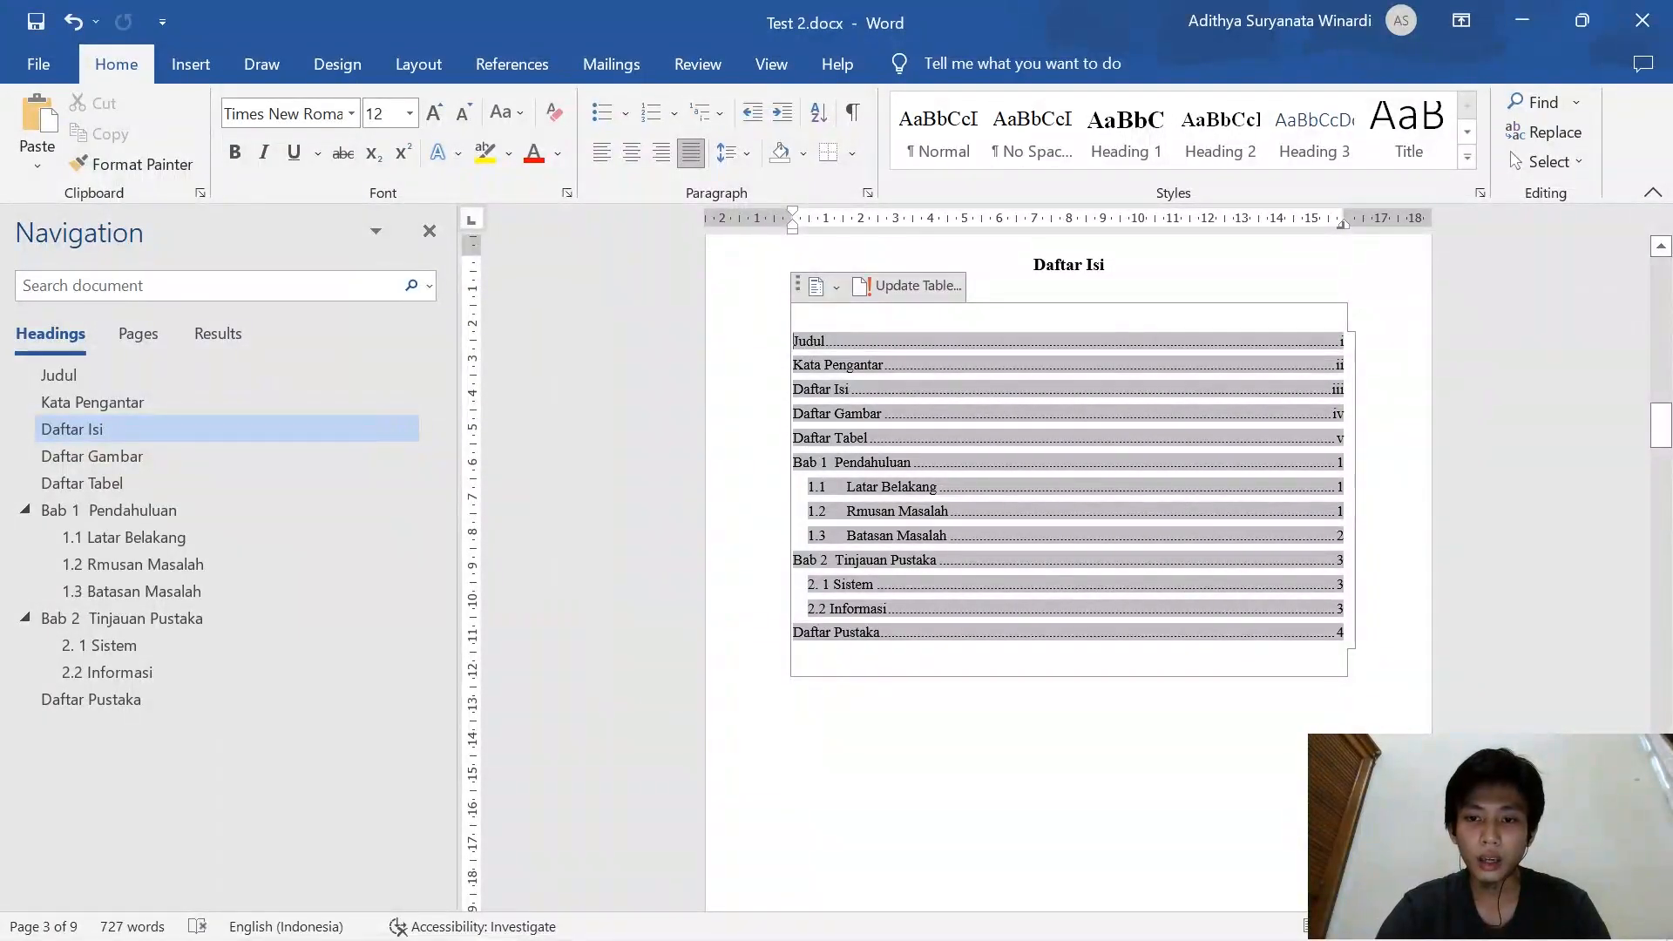
pyautogui.click(1296, 758)
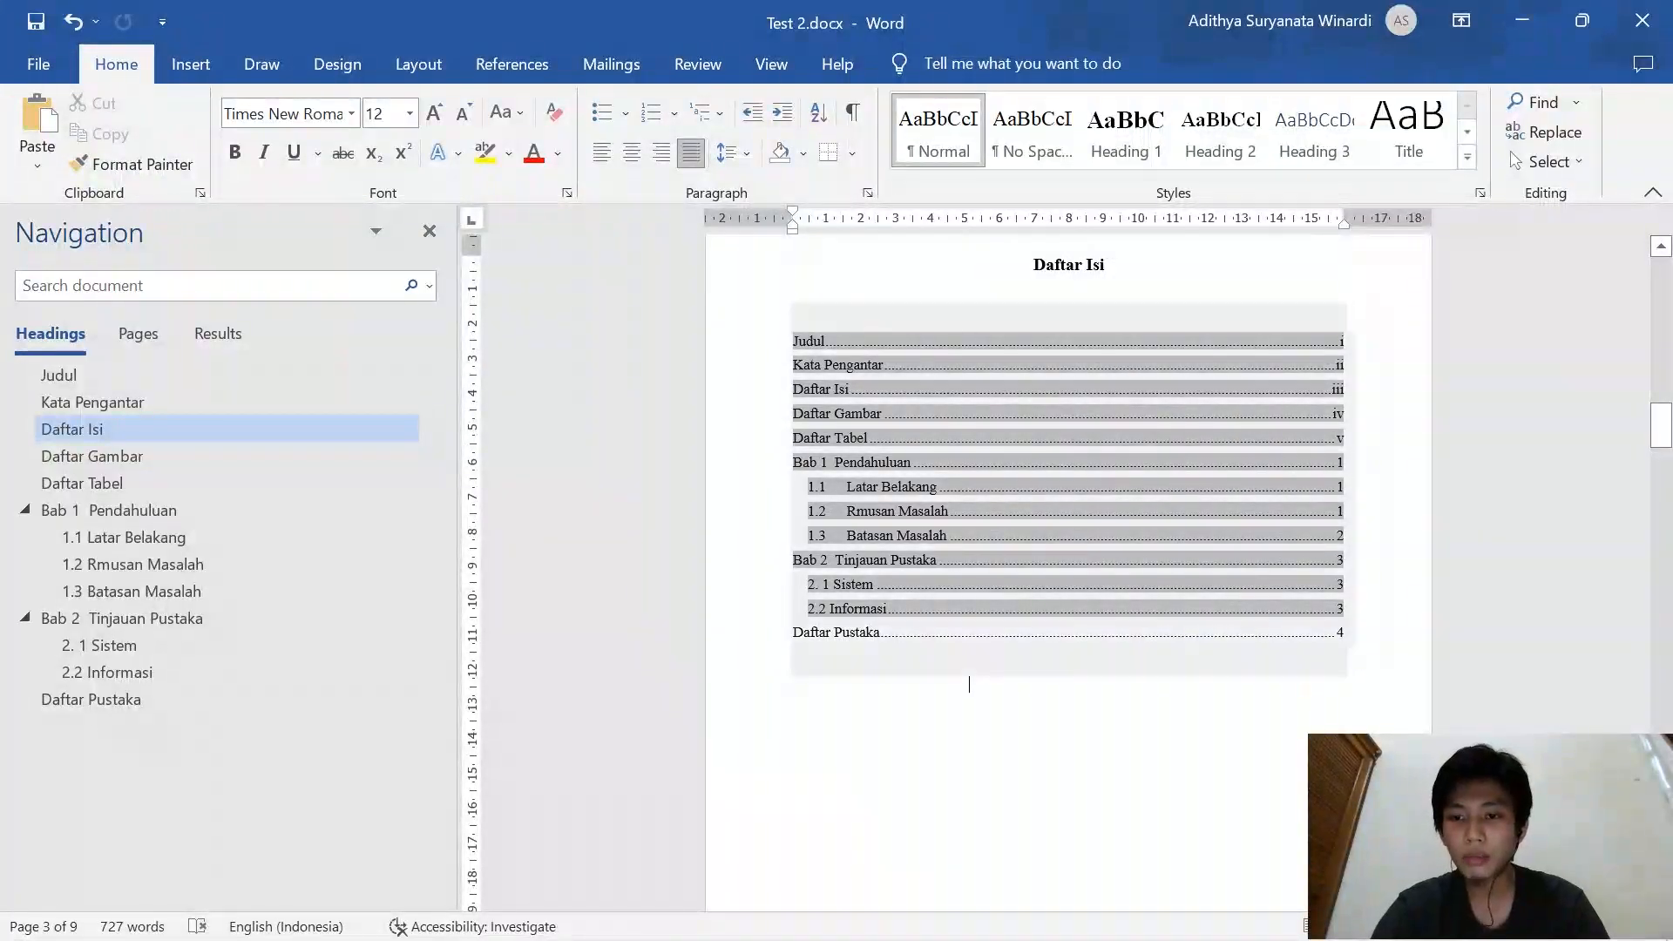
pyautogui.click(1290, 585)
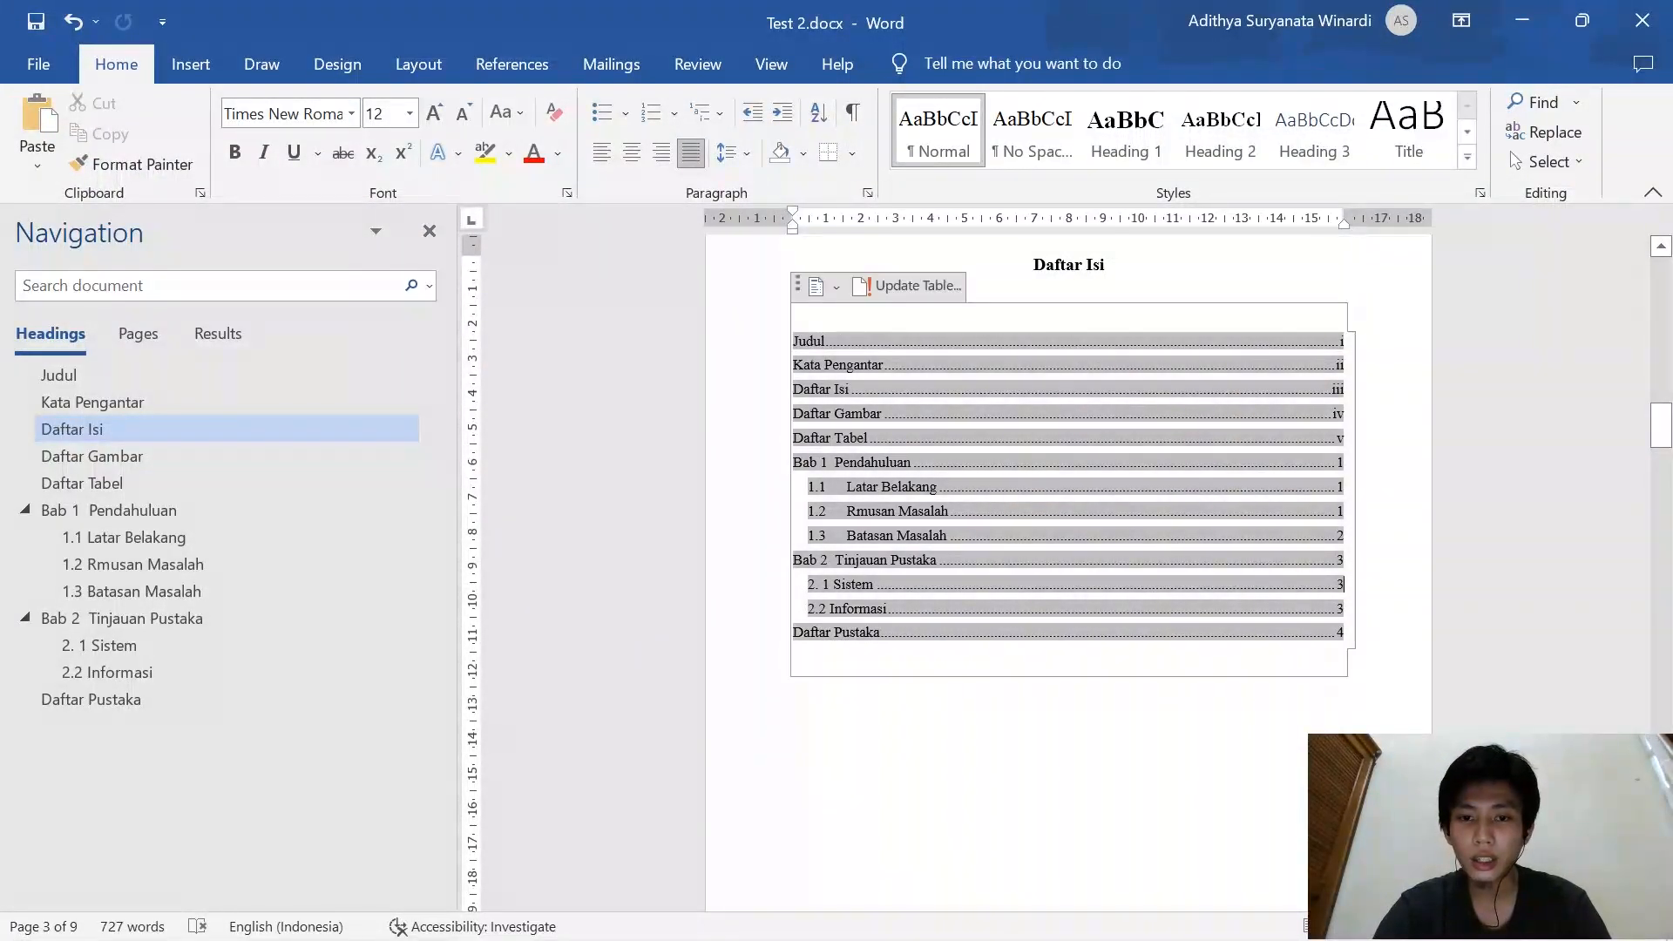
pyautogui.click(243, 439)
# Review Daftar Gambar, Daftar Tabel and Daftar Pustaka, scrolling to the foot of page 4
pyautogui.click(245, 455)
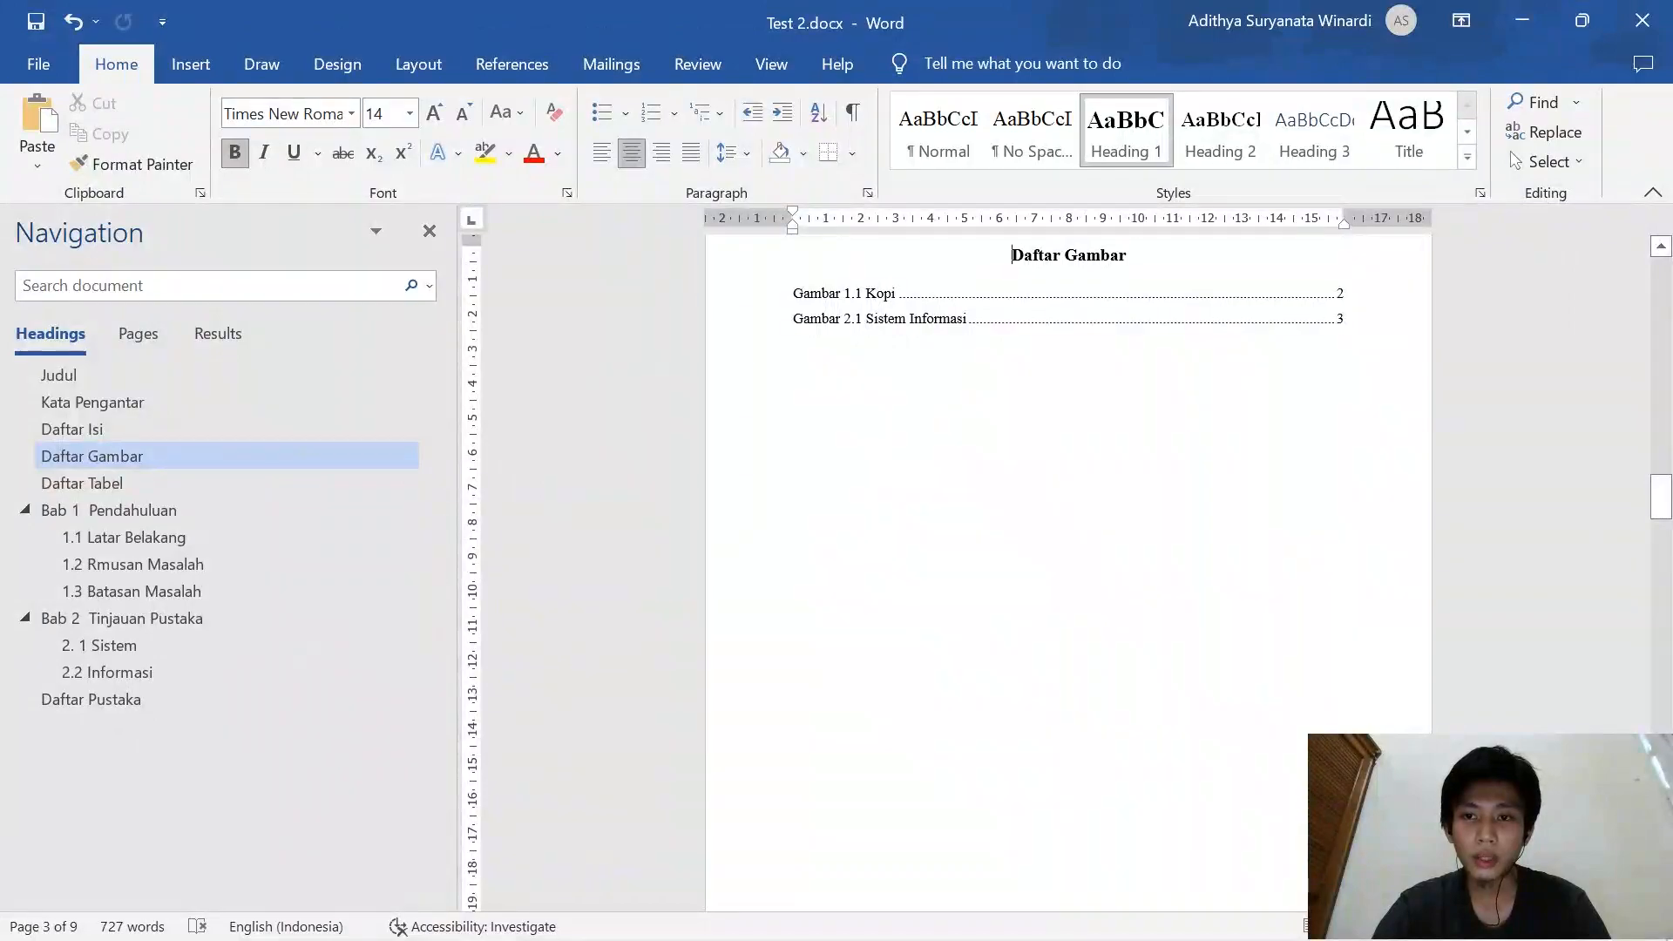
pyautogui.click(154, 483)
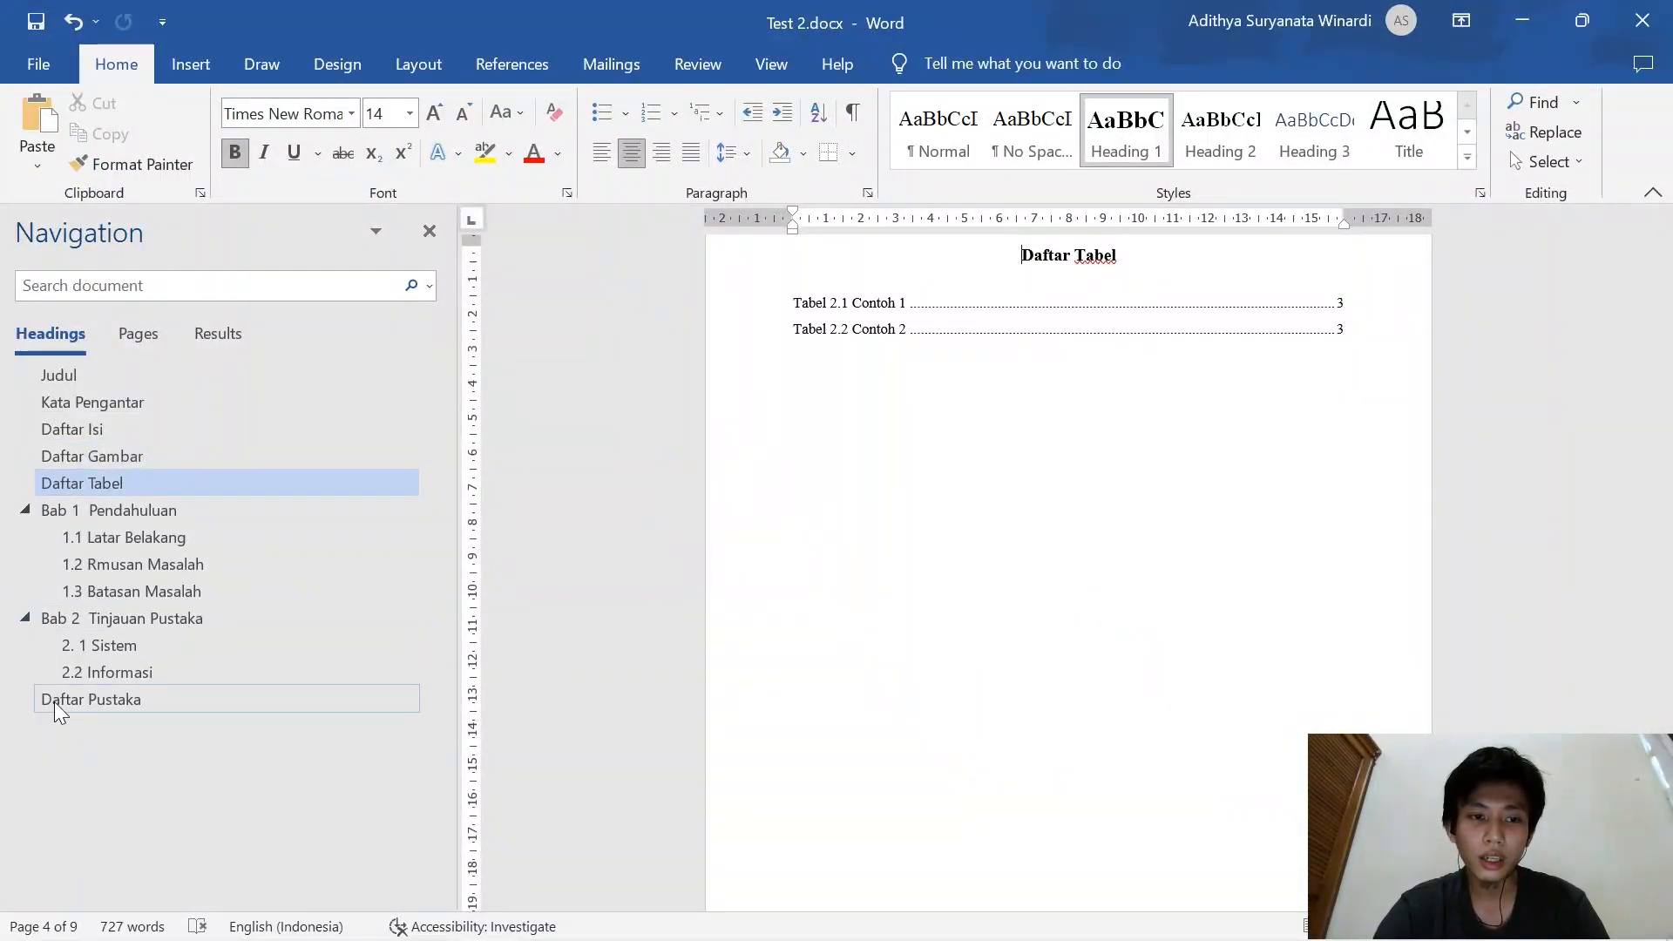
pyautogui.click(94, 700)
pyautogui.scroll(-5, 1091, 843)
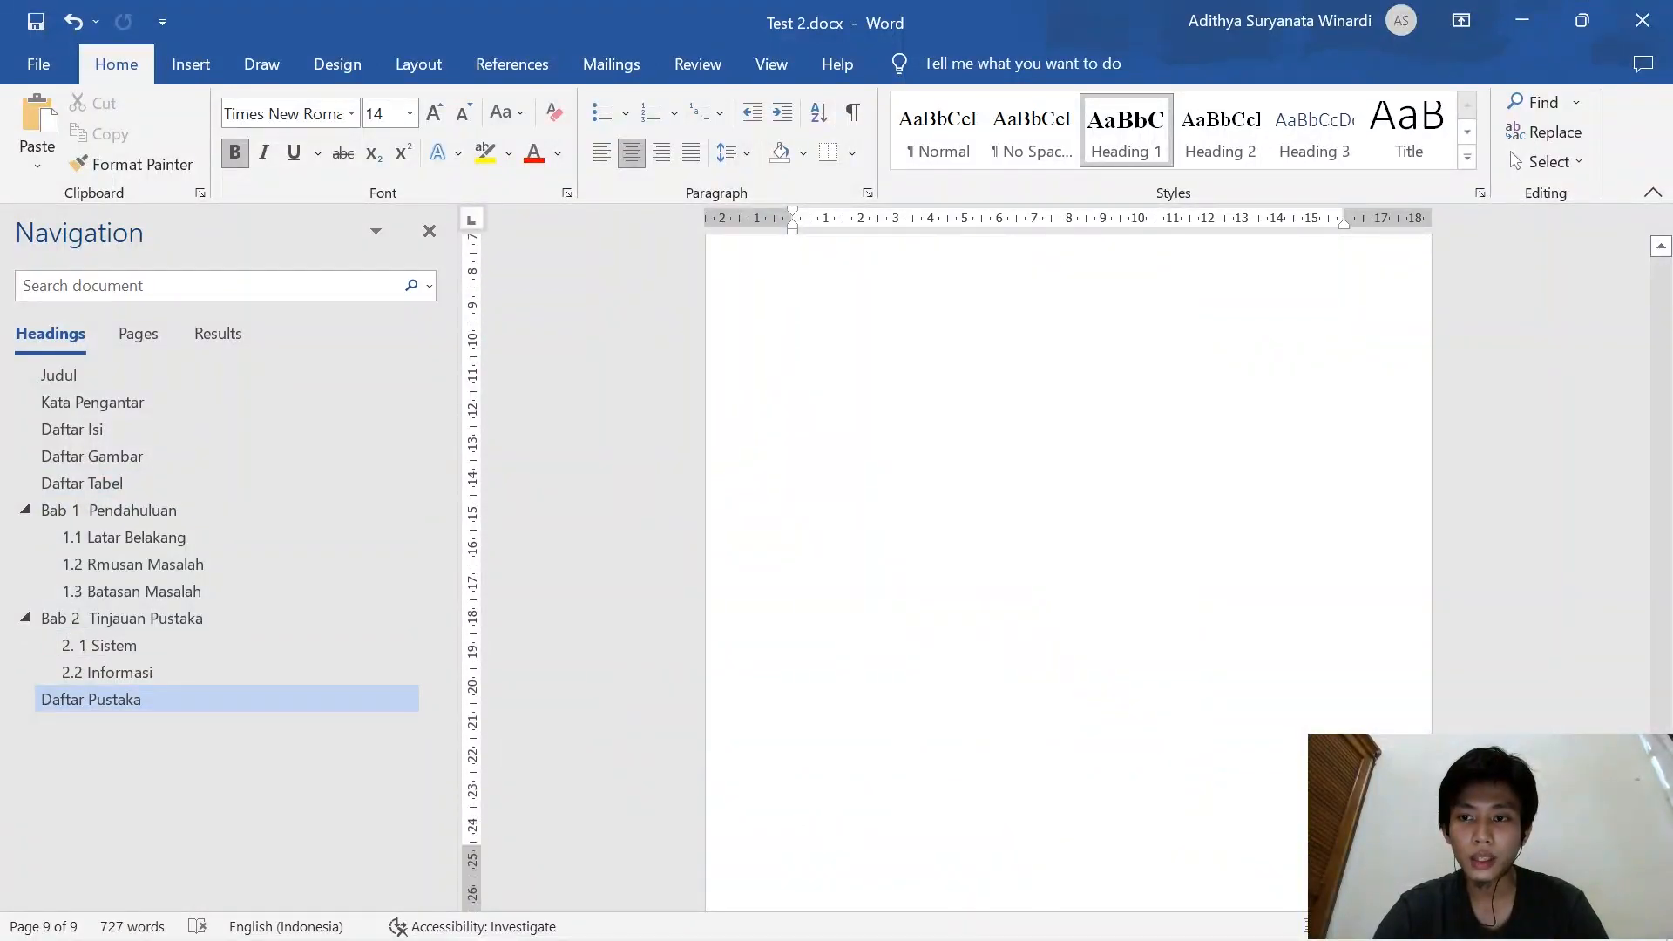
pyautogui.click(1091, 844)
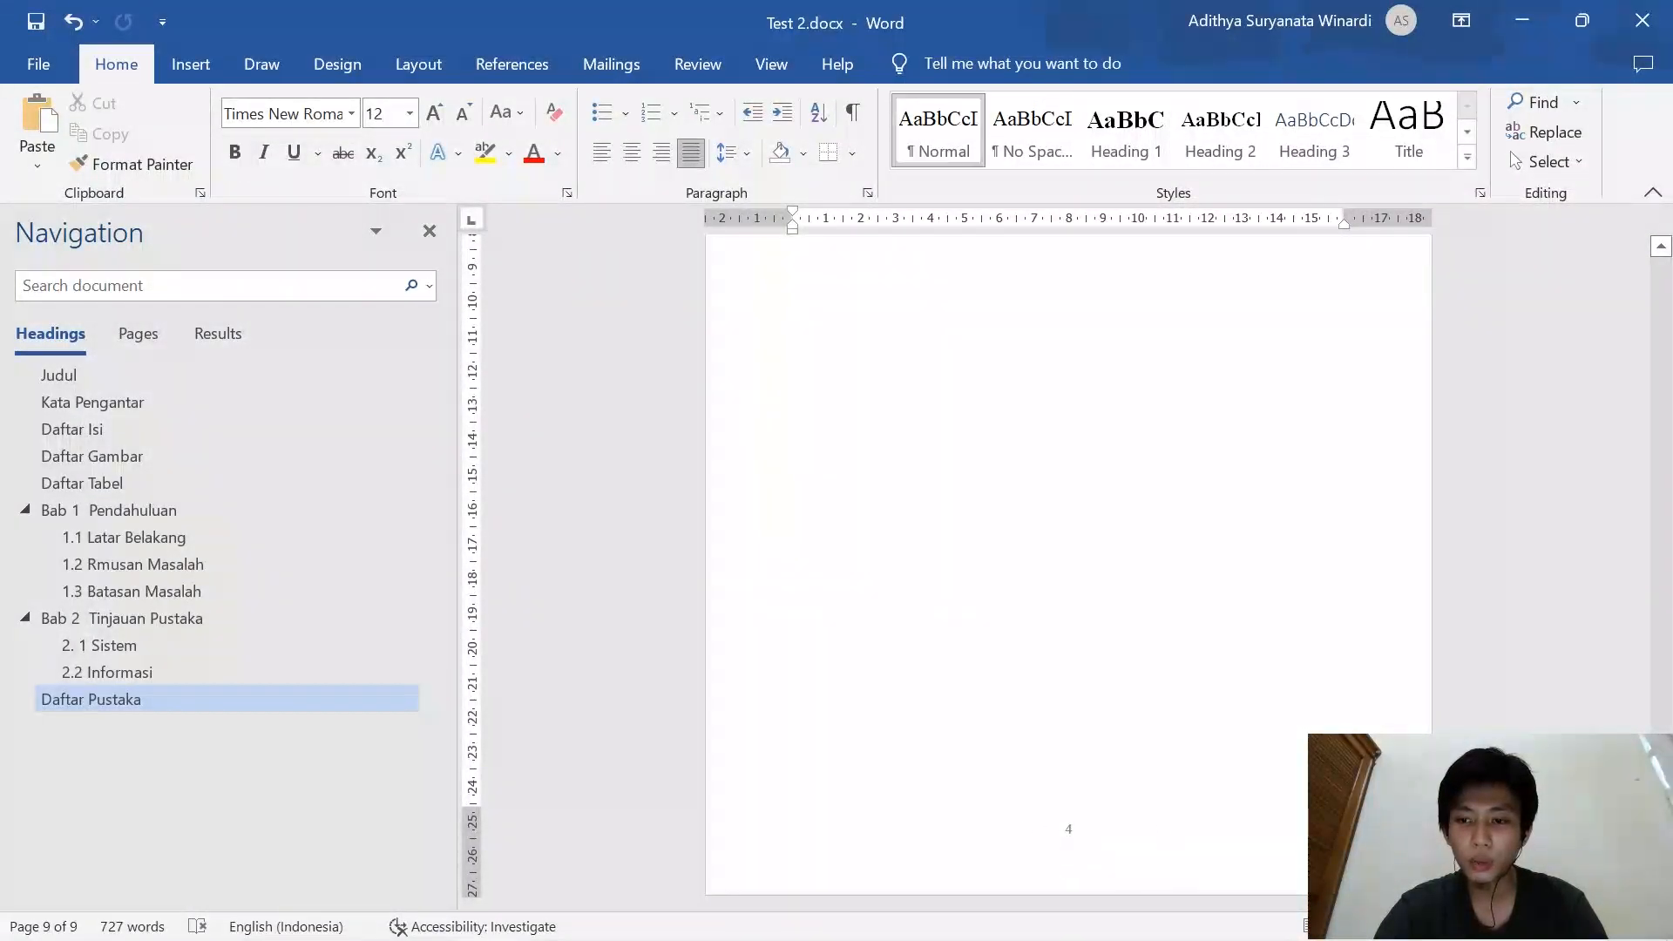
pyautogui.scroll(20, 1068, 566)
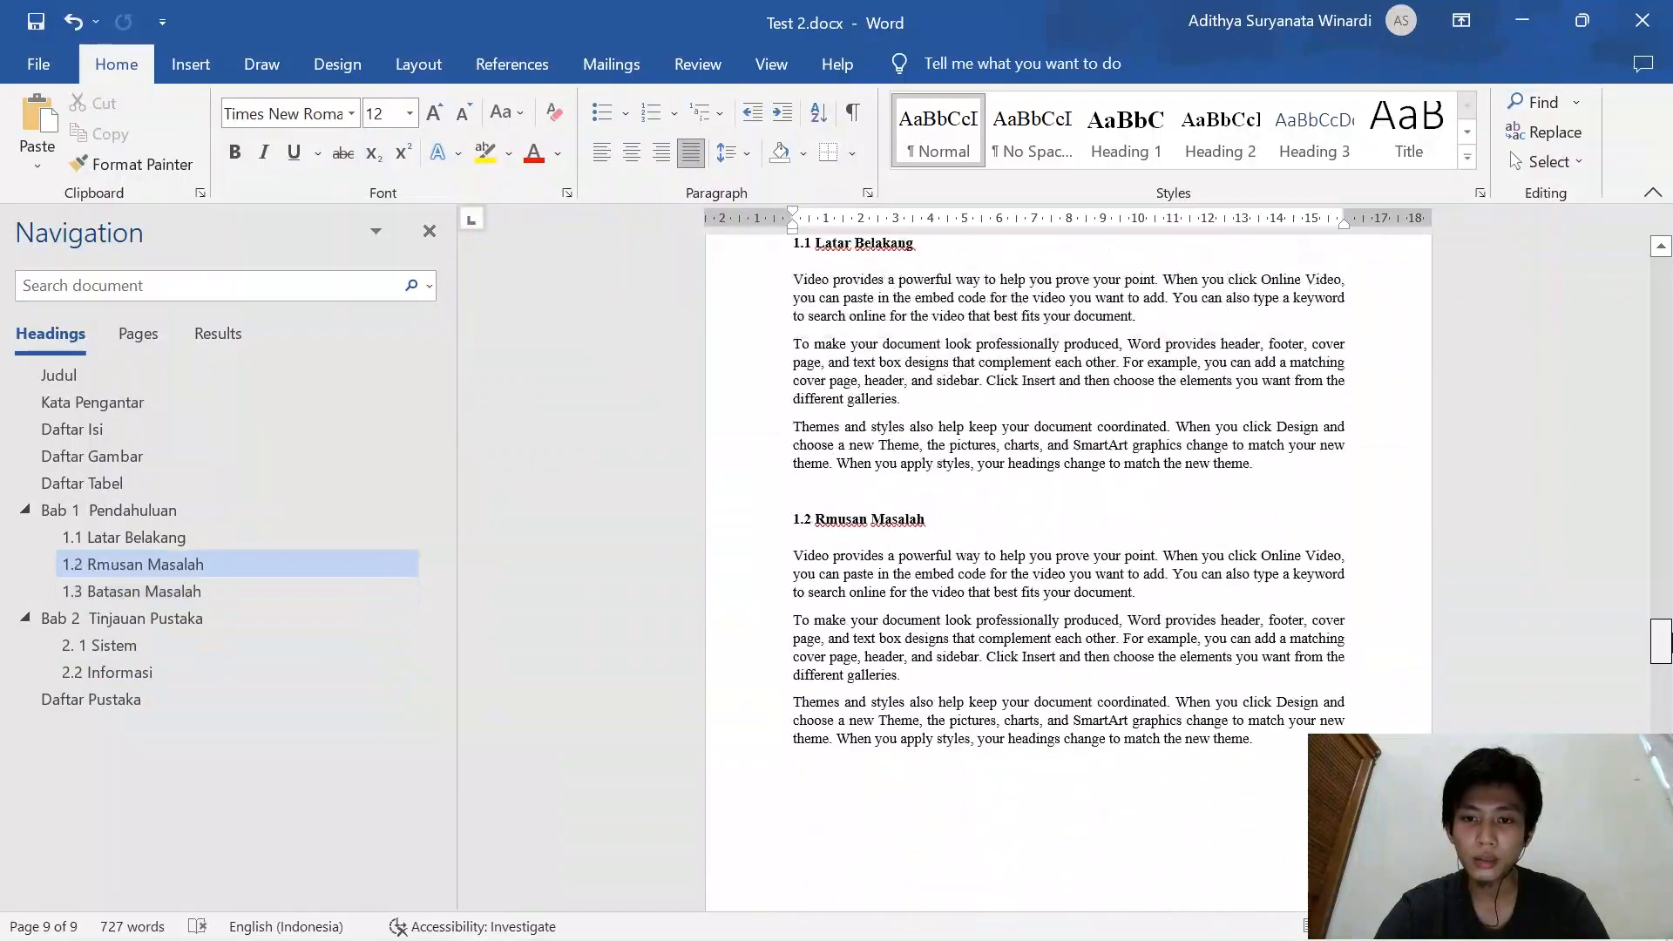
pyautogui.scroll(20, 1068, 567)
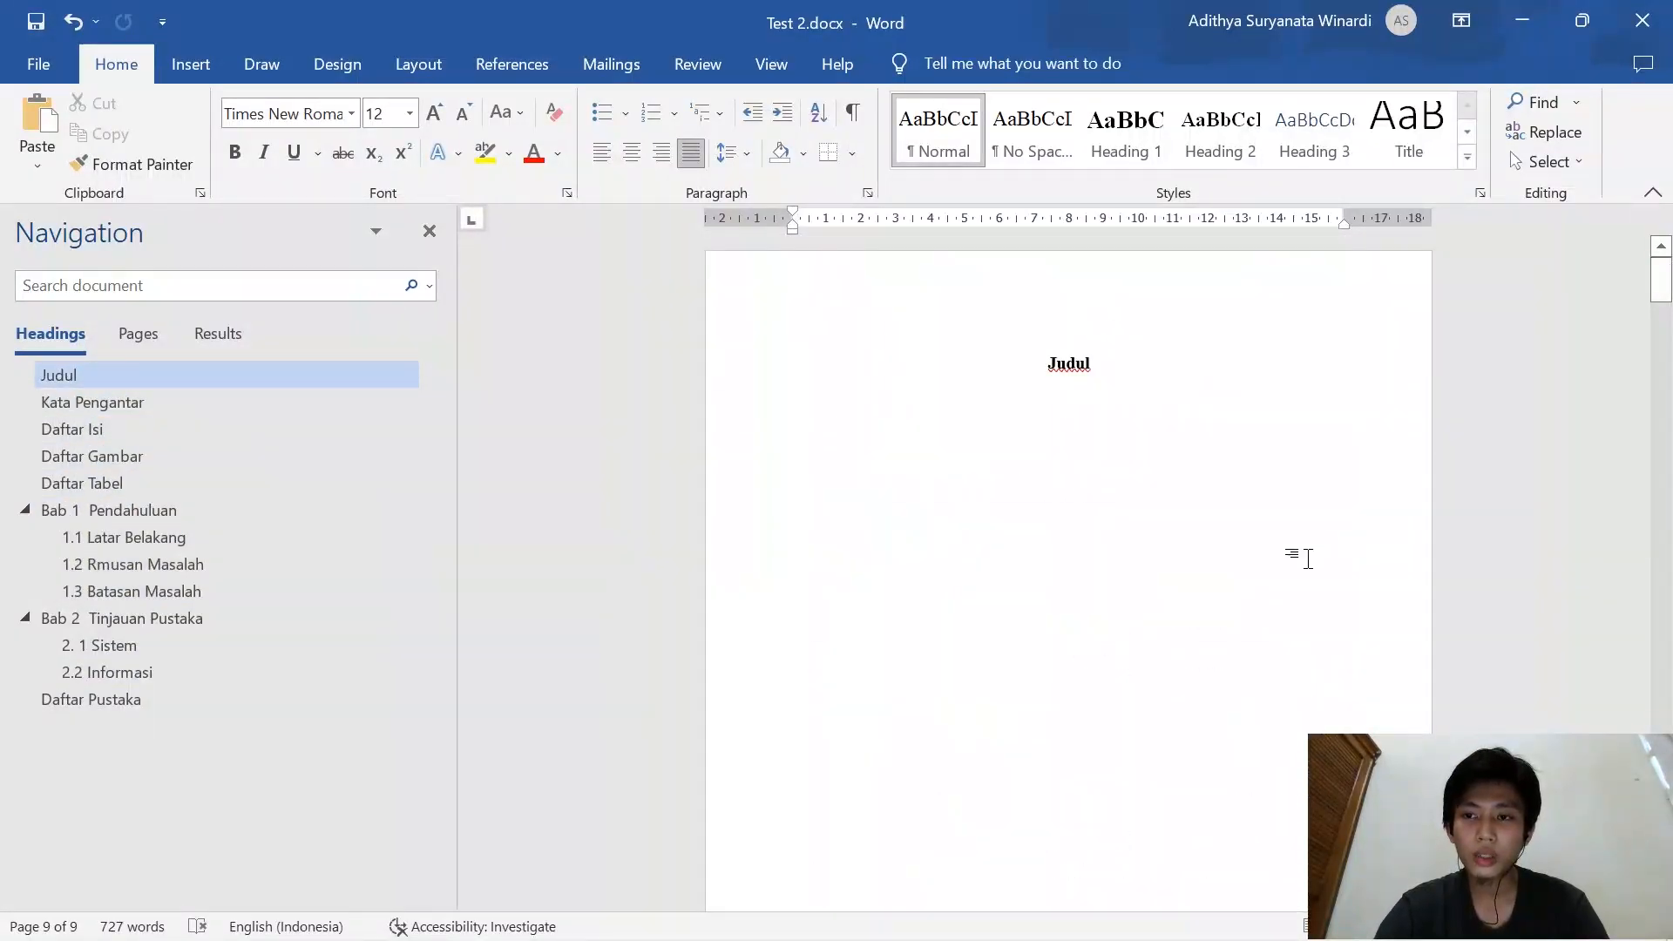
pyautogui.scroll(-10, 1308, 558)
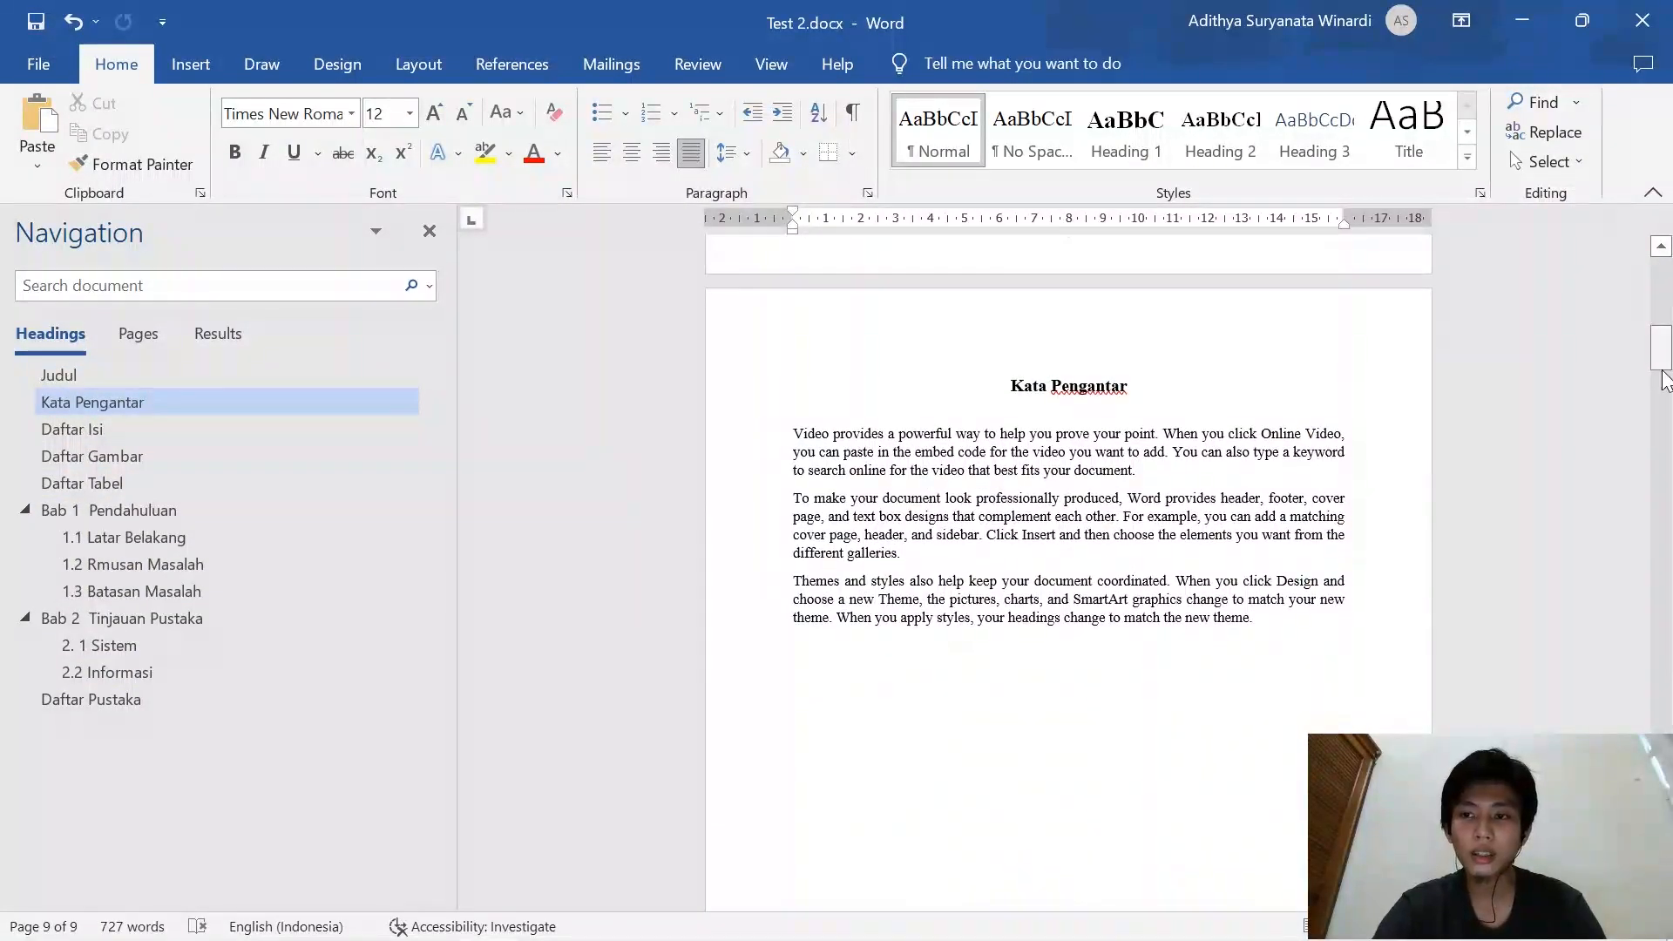
pyautogui.moveTo(1665, 370); pyautogui.dragTo(1670, 482)
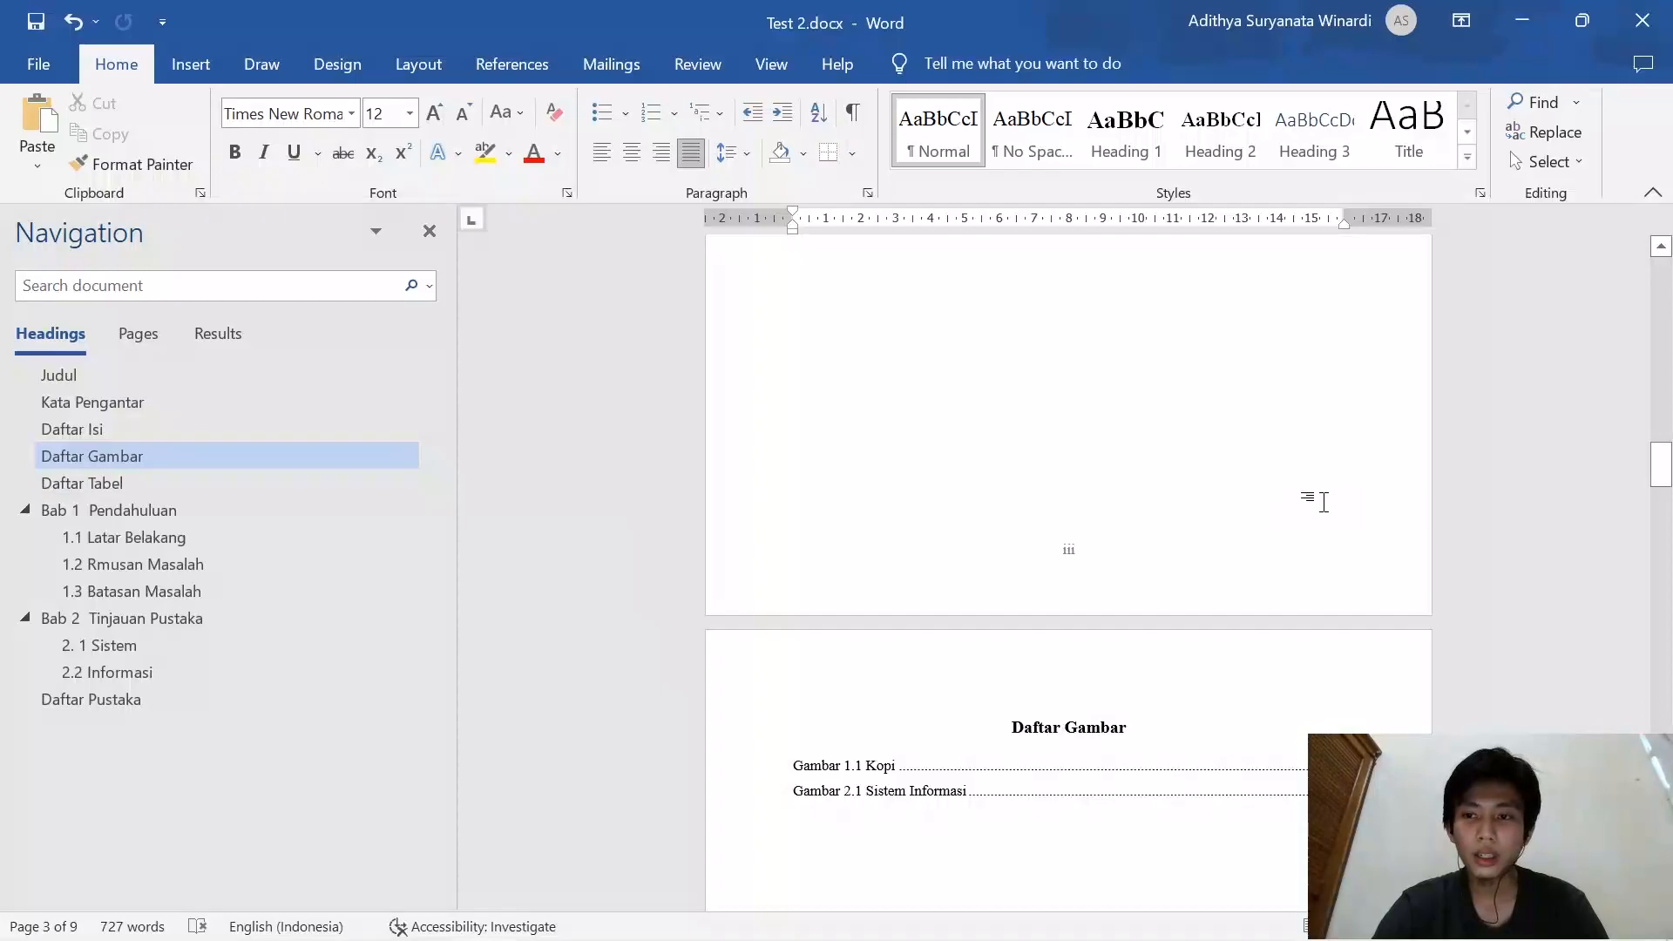
pyautogui.moveTo(1670, 470); pyautogui.dragTo(1670, 793)
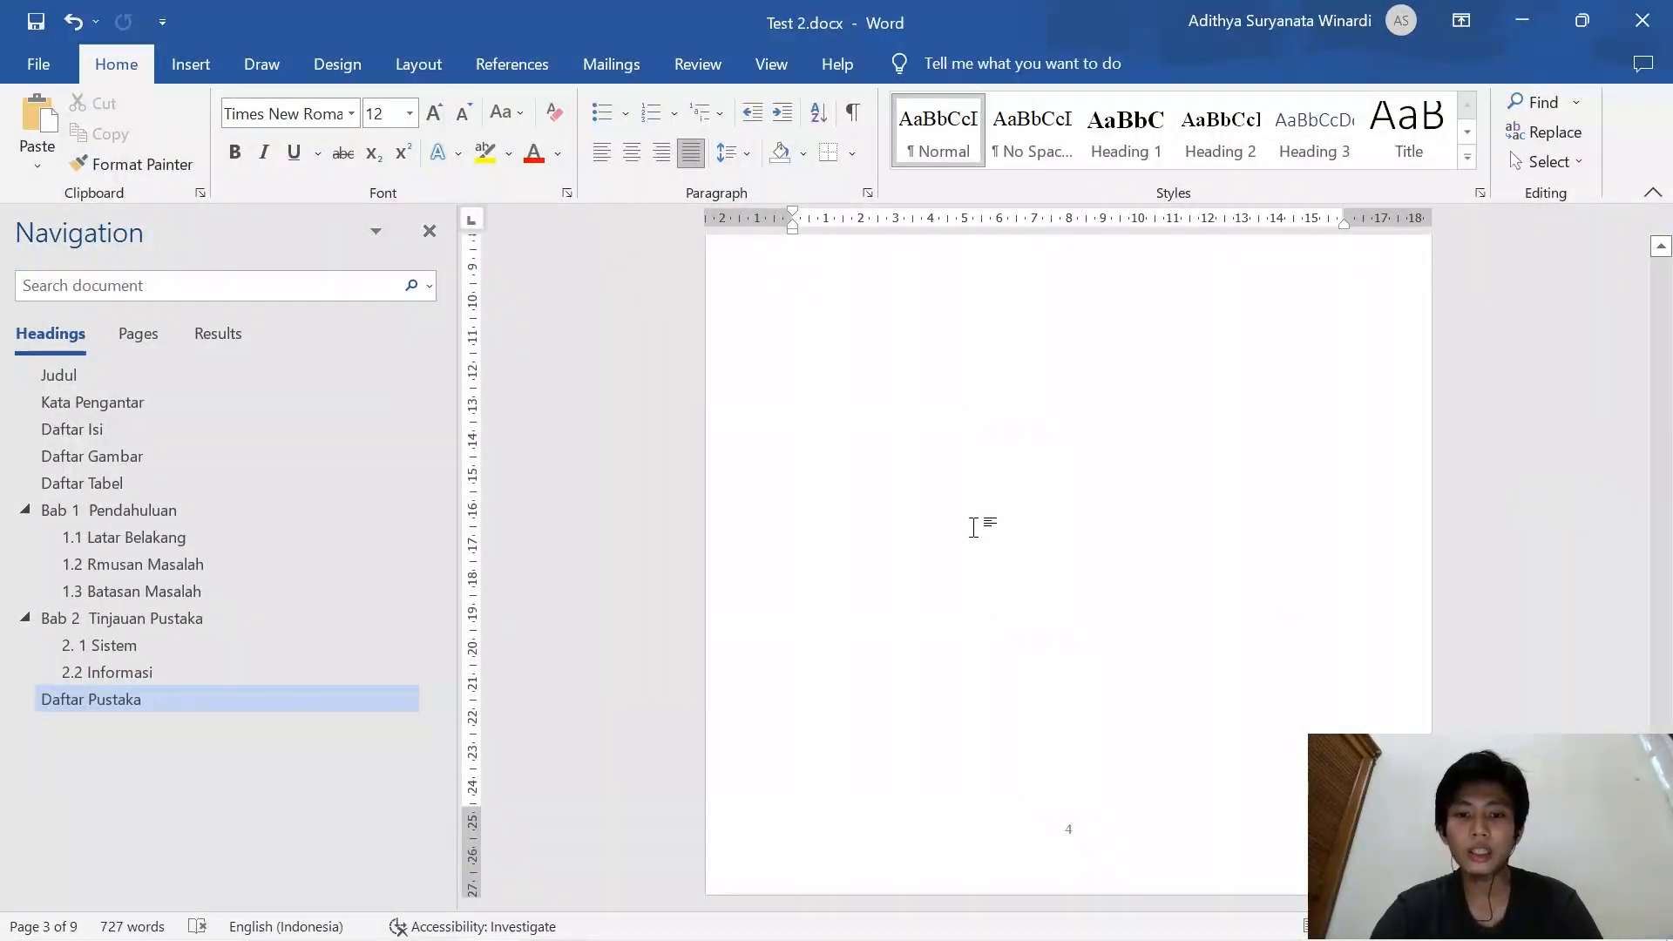